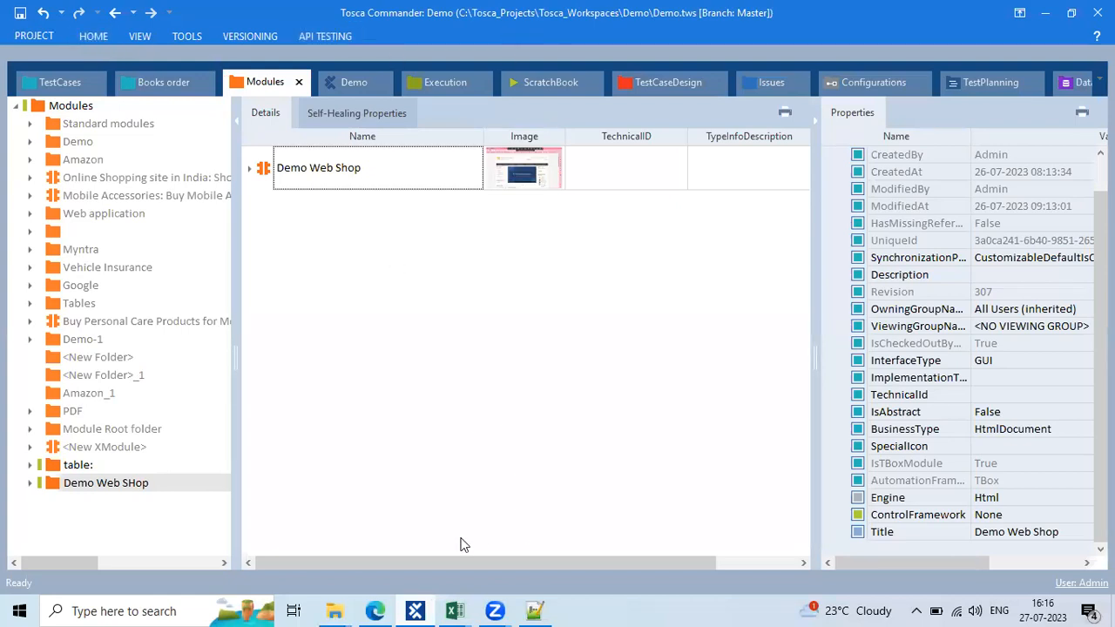
# Switch to the Notepad++ course notes and scroll up to the SDLC section at the top
pyautogui.click(535, 610)
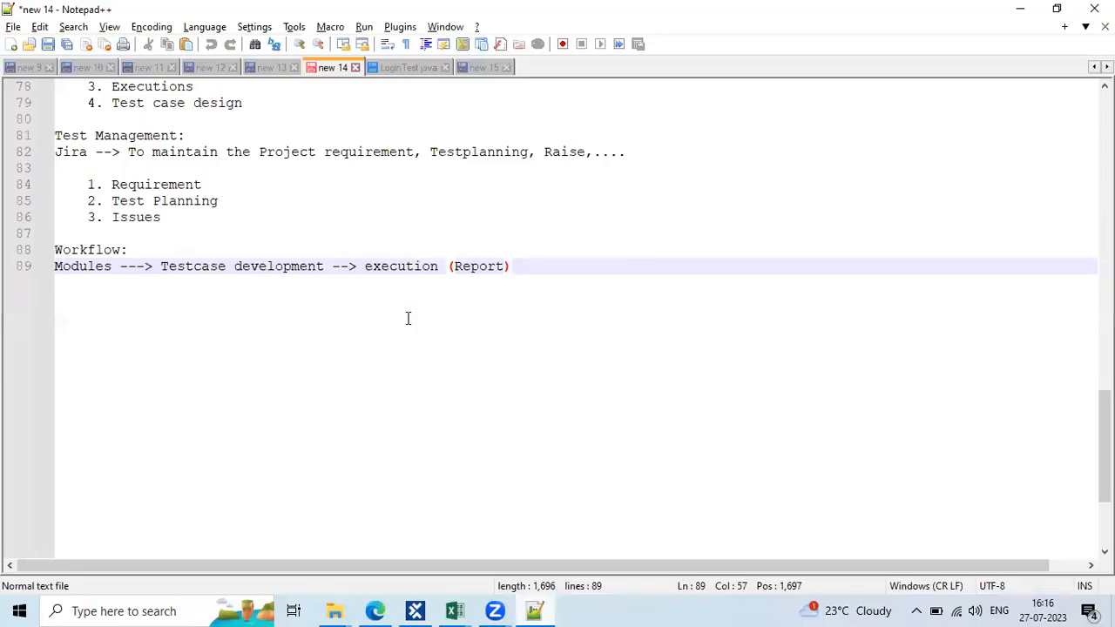
pyautogui.scroll(7, 408, 318)
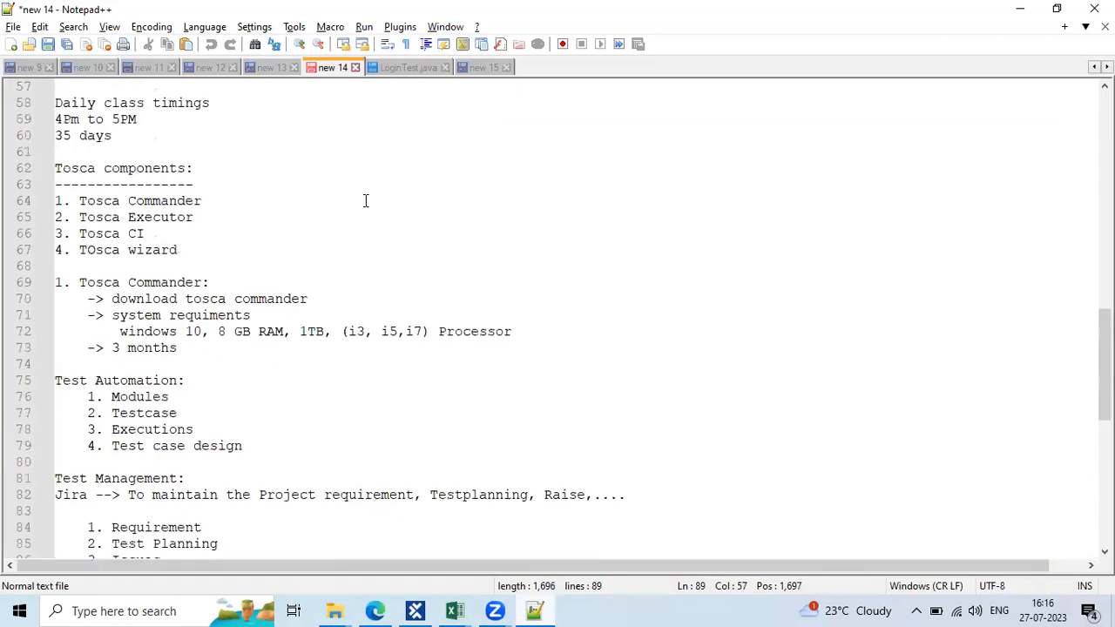
pyautogui.scroll(12, 365, 200)
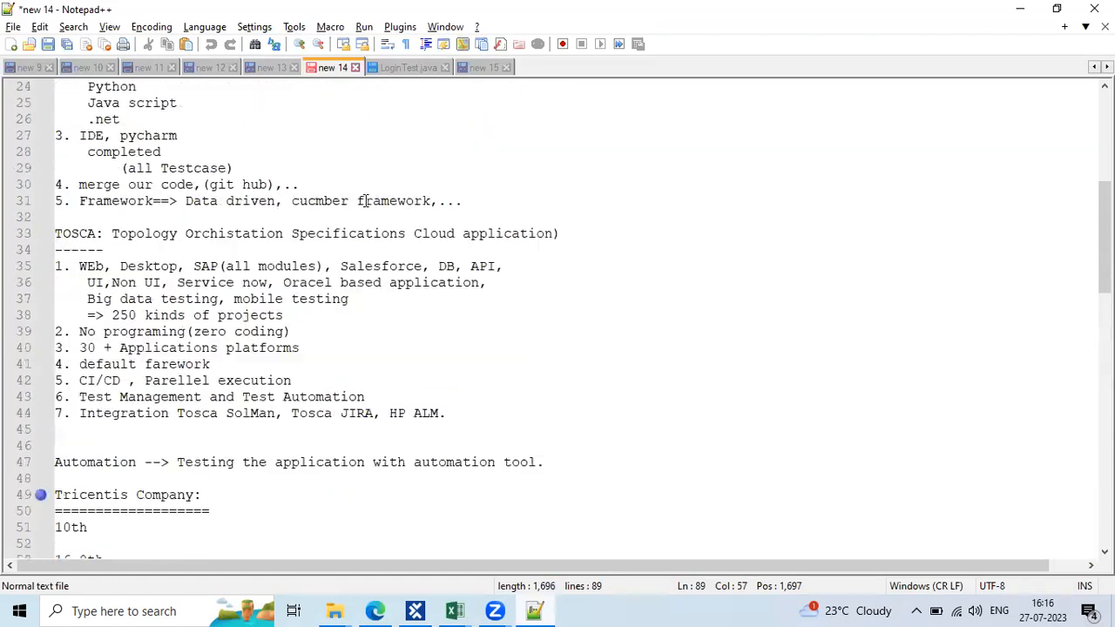
pyautogui.scroll(1, 366, 200)
pyautogui.scroll(6, 365, 200)
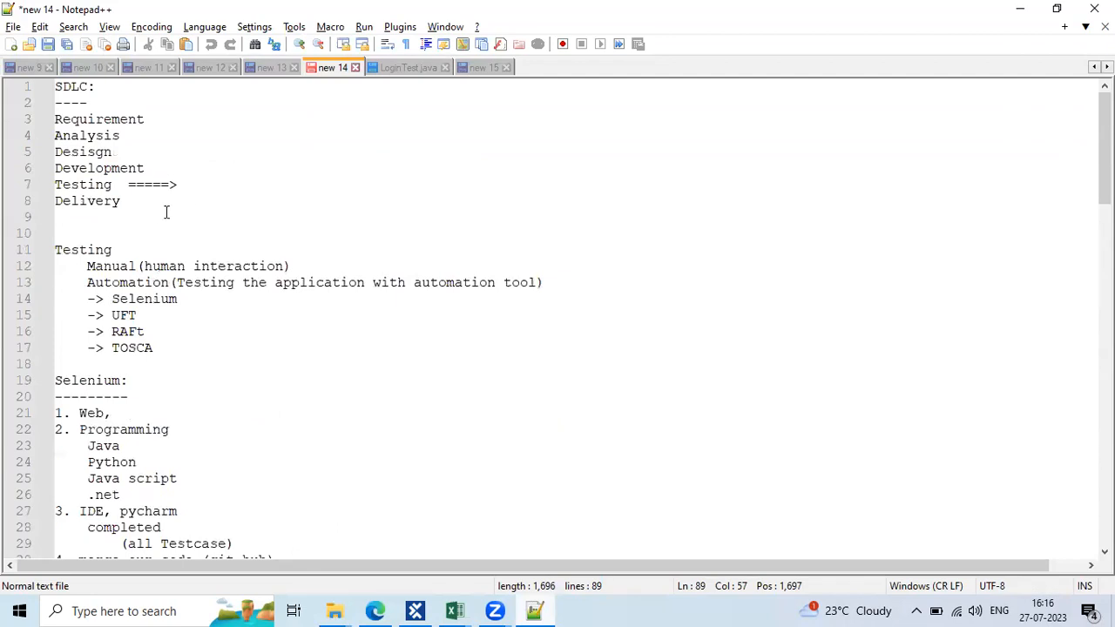
# Highlight the Testing line and the TOSCA entry in the list of automation tools
pyautogui.click(77, 187)
pyautogui.moveTo(78, 187); pyautogui.dragTo(161, 185)
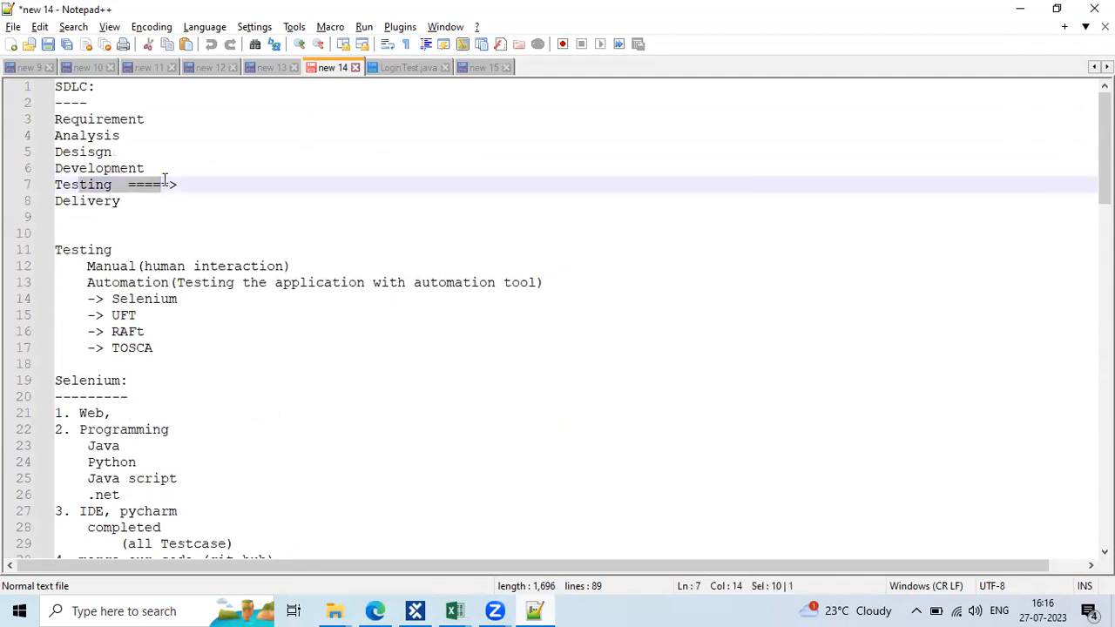
pyautogui.scroll(-1, 112, 335)
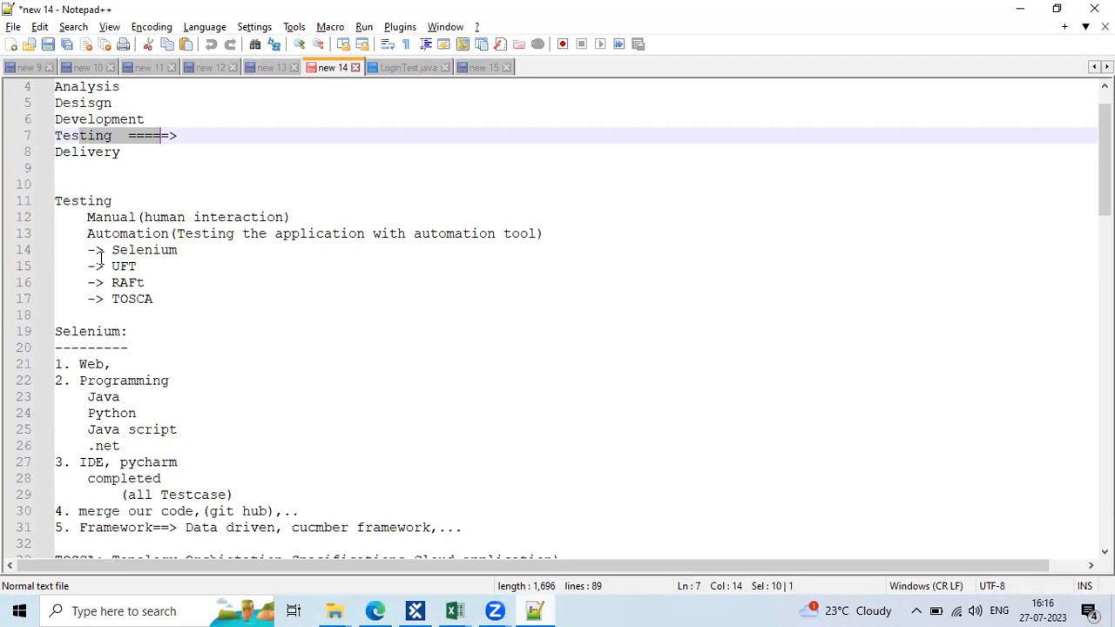
pyautogui.click(157, 298)
pyautogui.moveTo(153, 299); pyautogui.dragTo(87, 300)
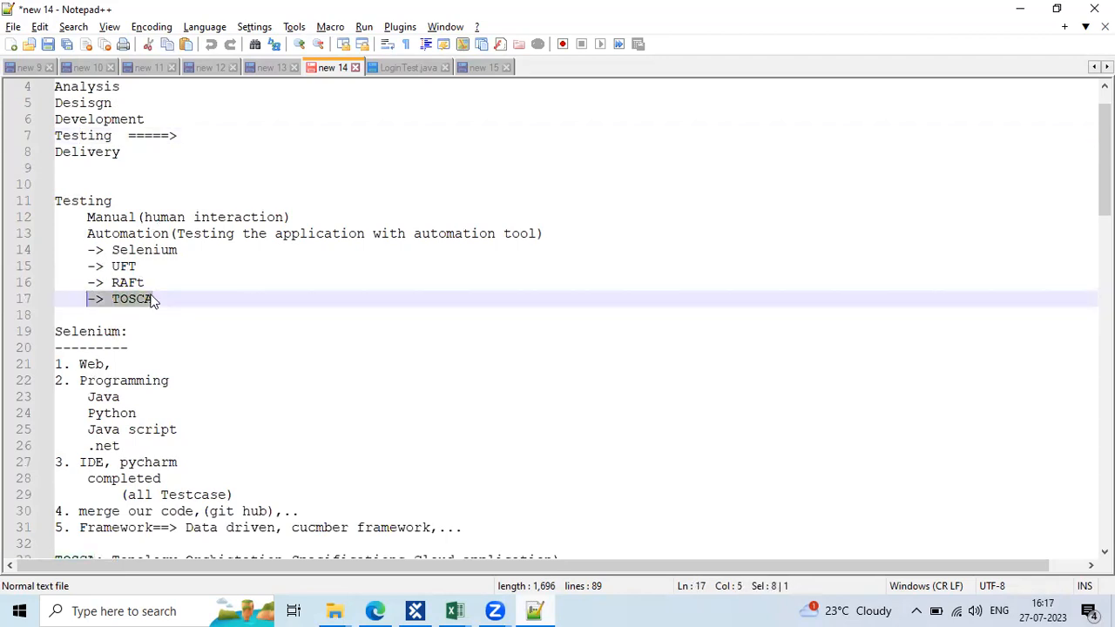
pyautogui.scroll(-2, 152, 301)
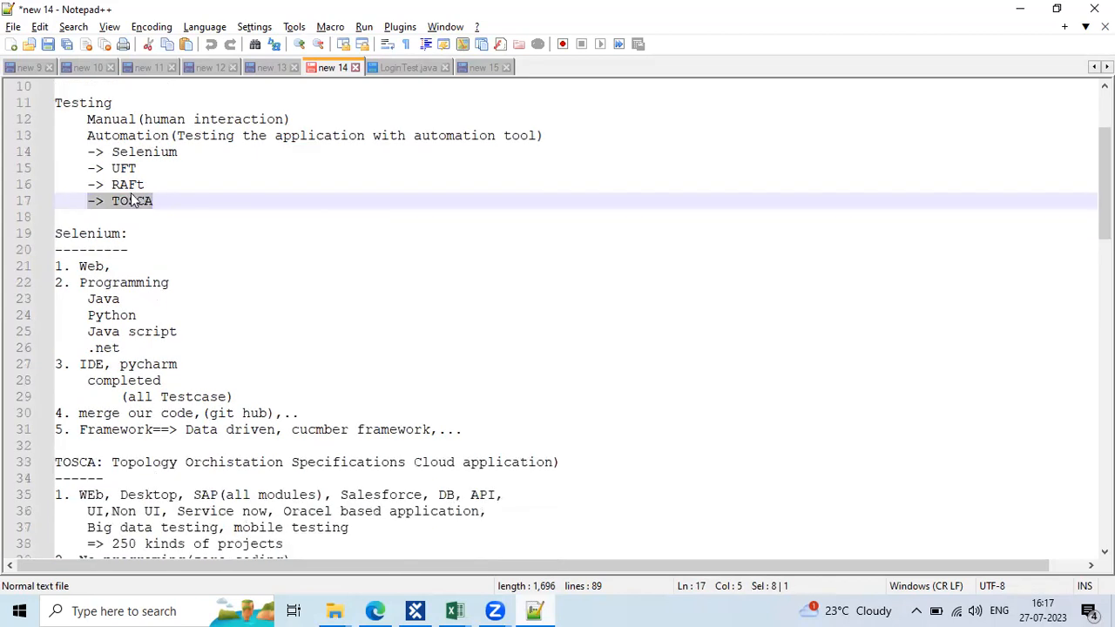
pyautogui.click(157, 188)
pyautogui.moveTo(154, 202); pyautogui.dragTo(61, 202)
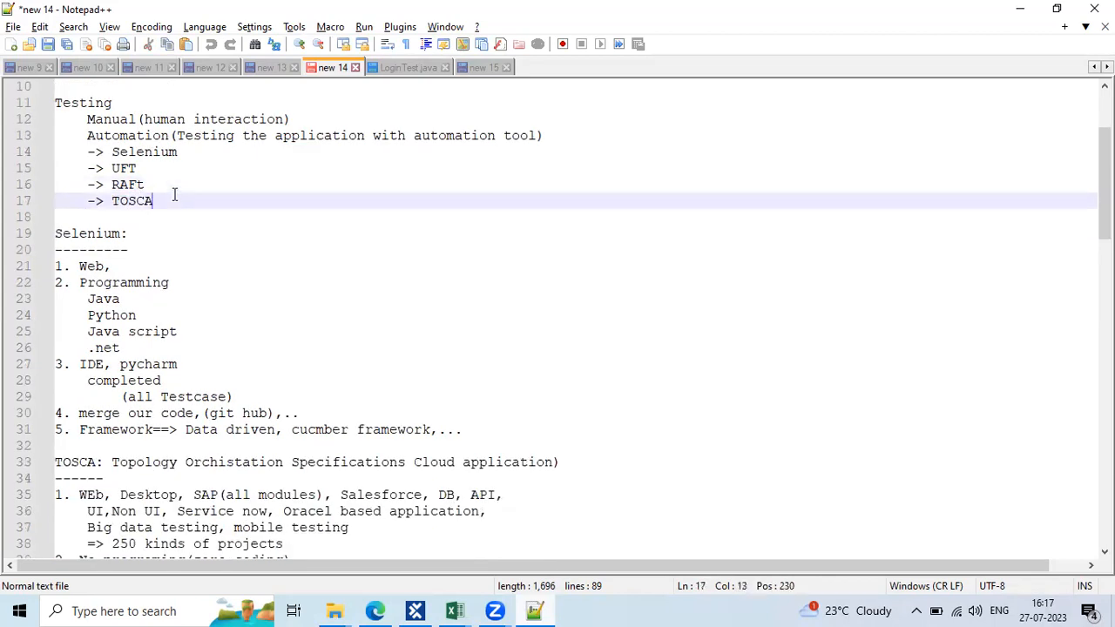
# Scroll to the TOSCA definition and highlight its heading line while reading the feature list
pyautogui.scroll(-2, 181, 283)
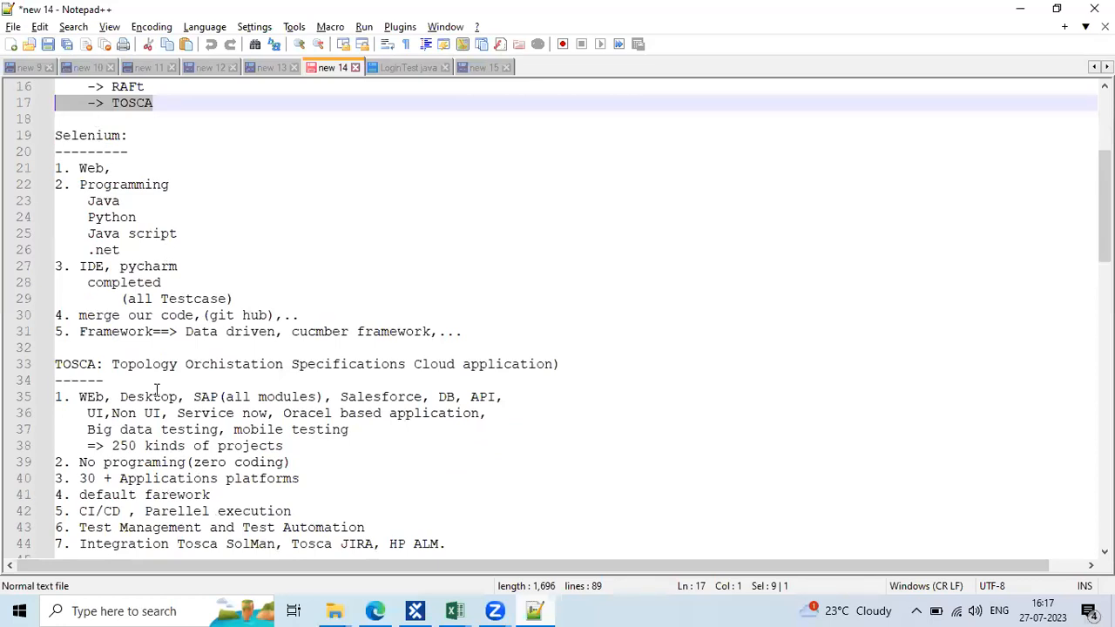
pyautogui.scroll(-1, 157, 389)
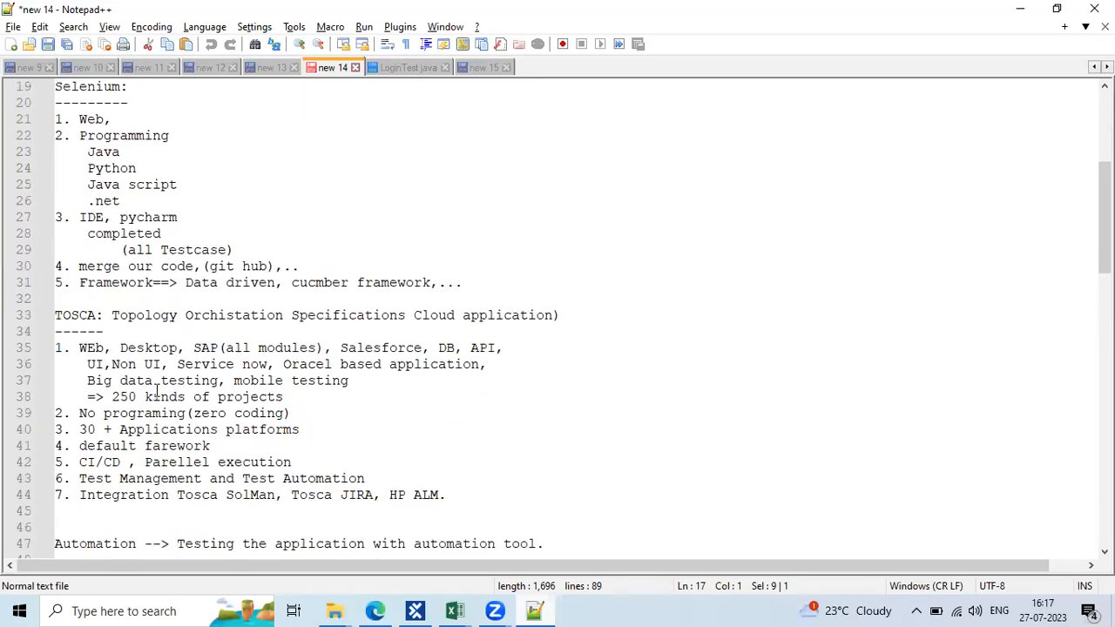
pyautogui.scroll(-1, 157, 389)
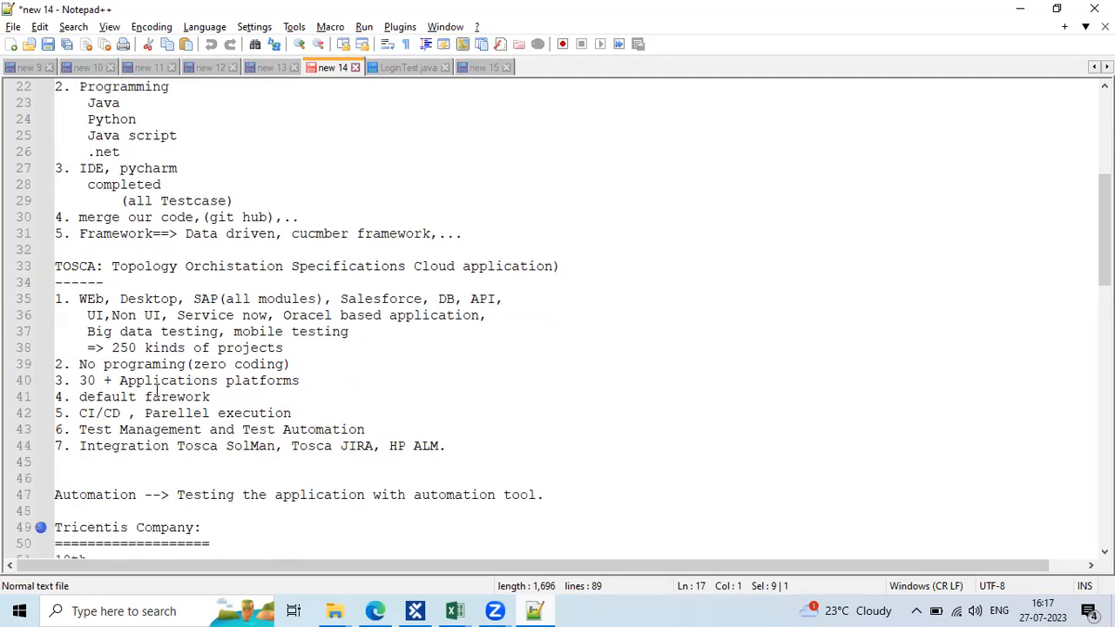
pyautogui.click(96, 250)
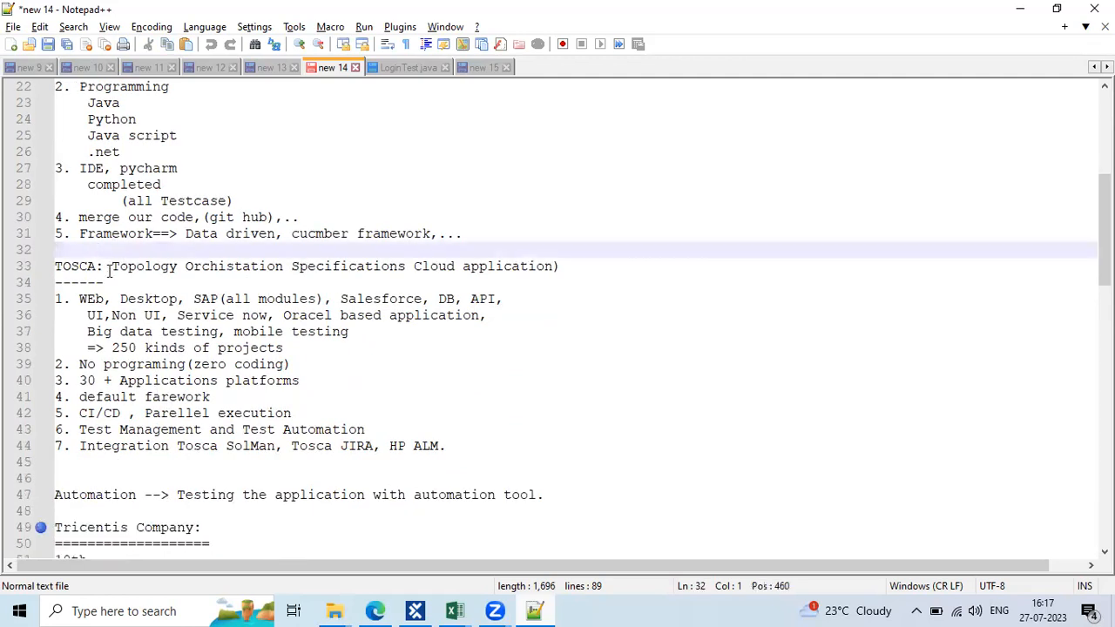
pyautogui.click(109, 268)
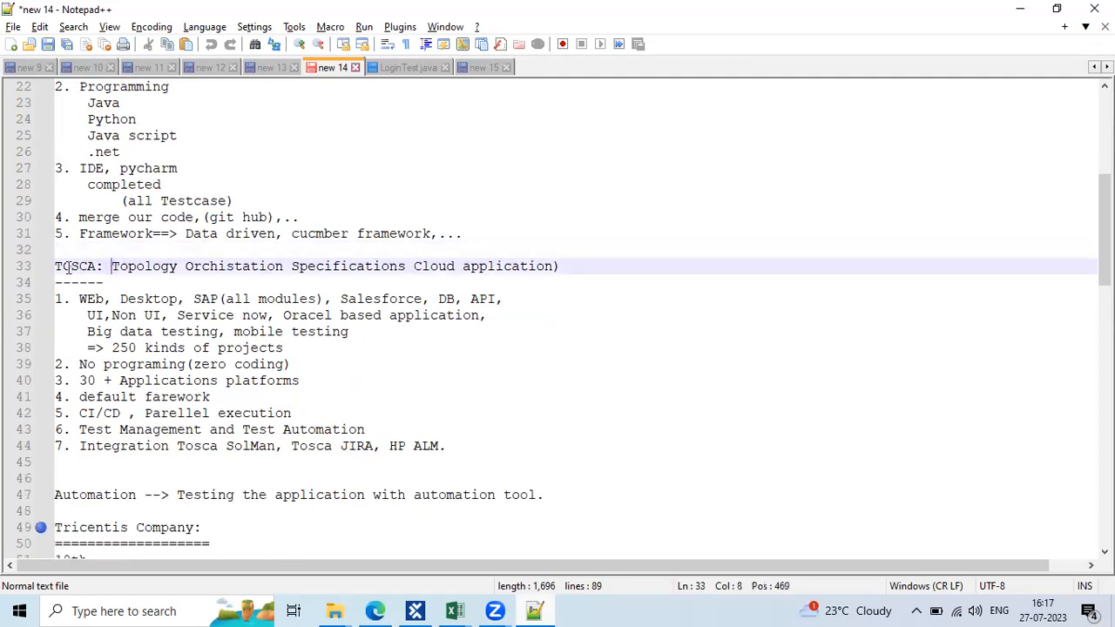
pyautogui.click(68, 266)
pyautogui.scroll(-1, 176, 310)
pyautogui.scroll(1, 177, 309)
pyautogui.scroll(-1, 177, 313)
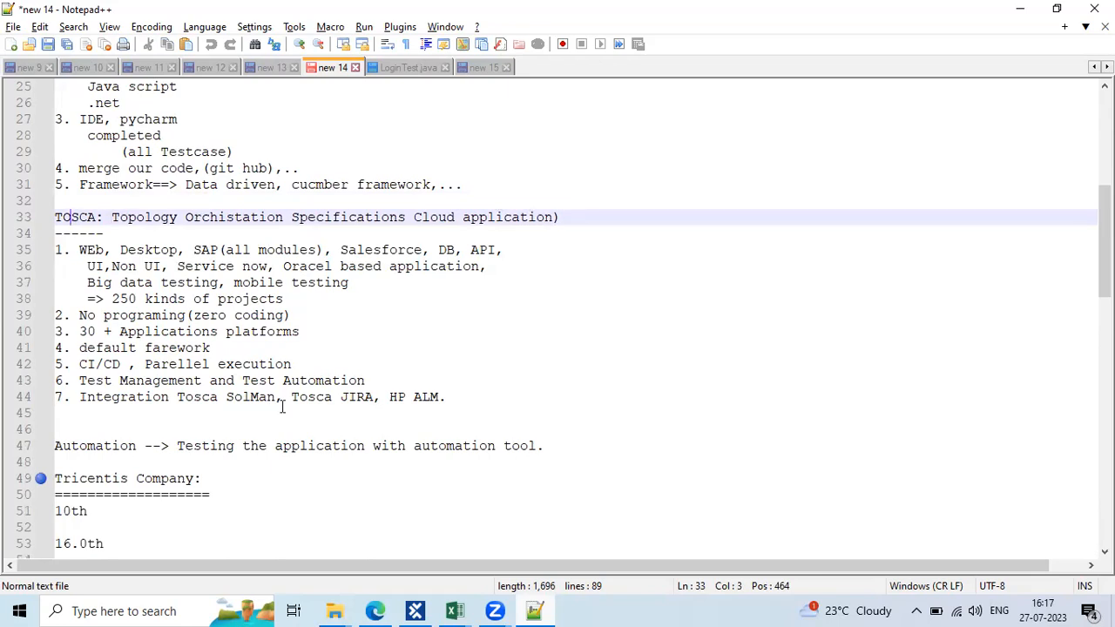
pyautogui.scroll(-1, 282, 407)
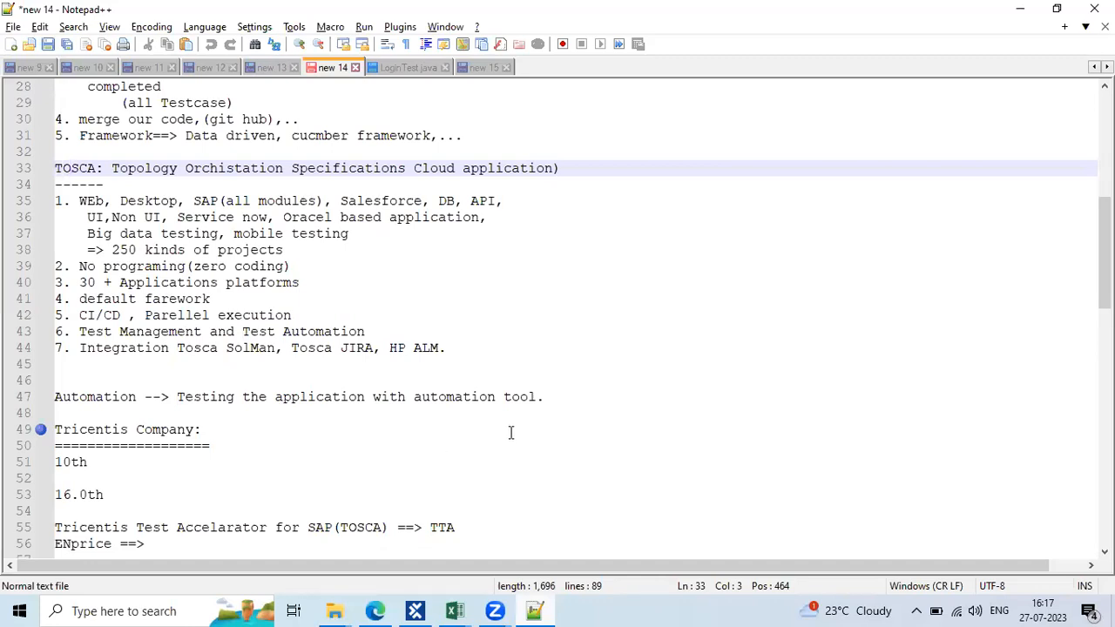
# Scroll down and highlight the Tricentis Company heading
pyautogui.click(500, 319)
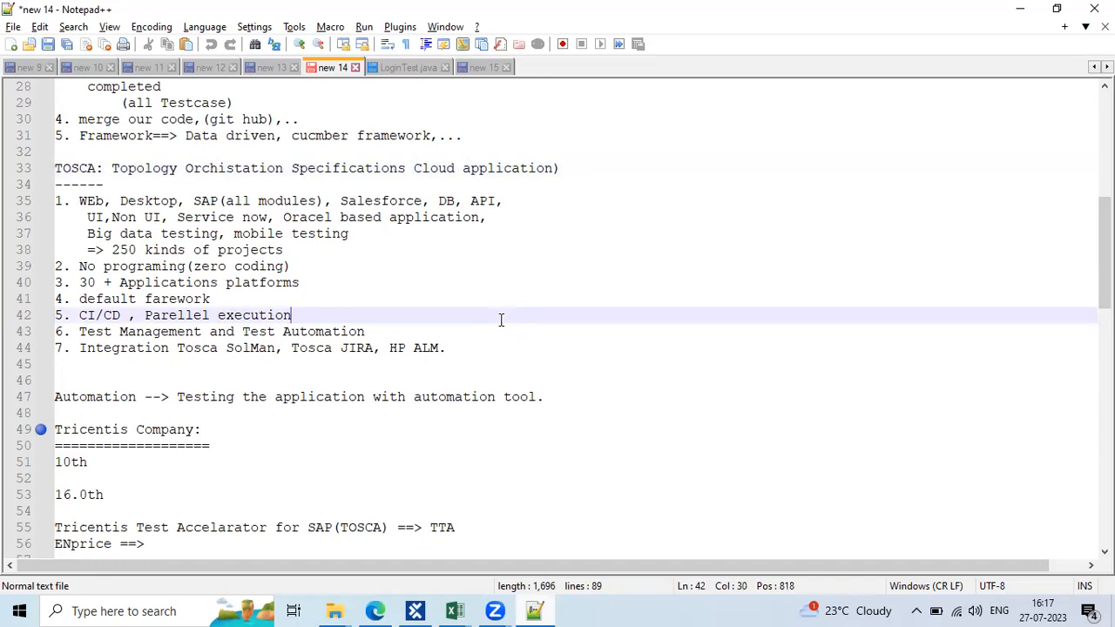
pyautogui.scroll(-2, 501, 318)
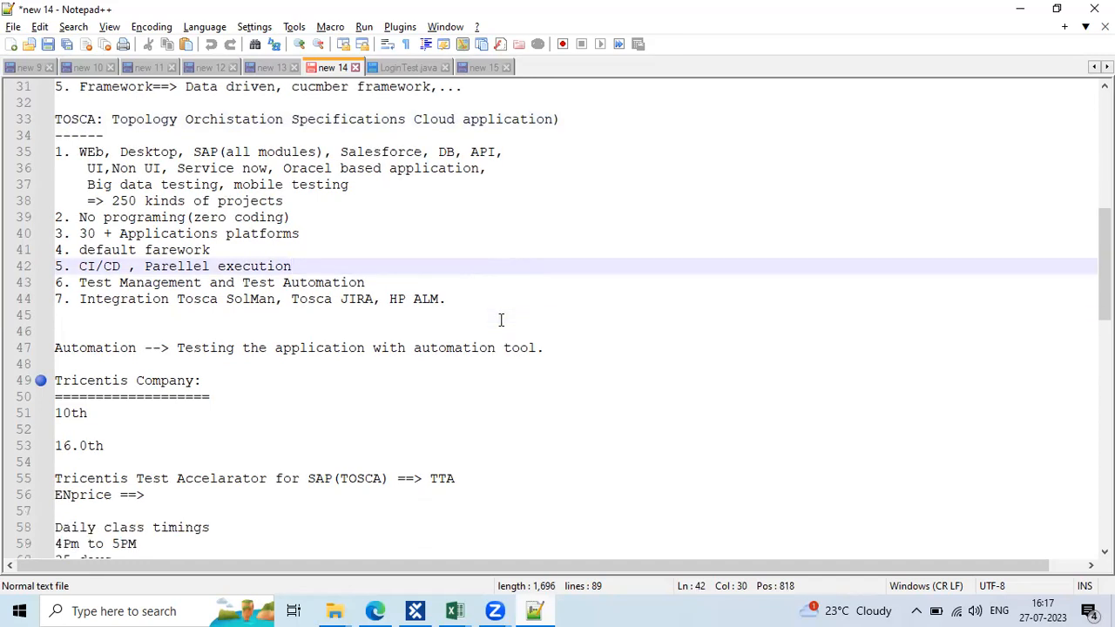
pyautogui.scroll(1, 501, 319)
pyautogui.scroll(-2, 500, 318)
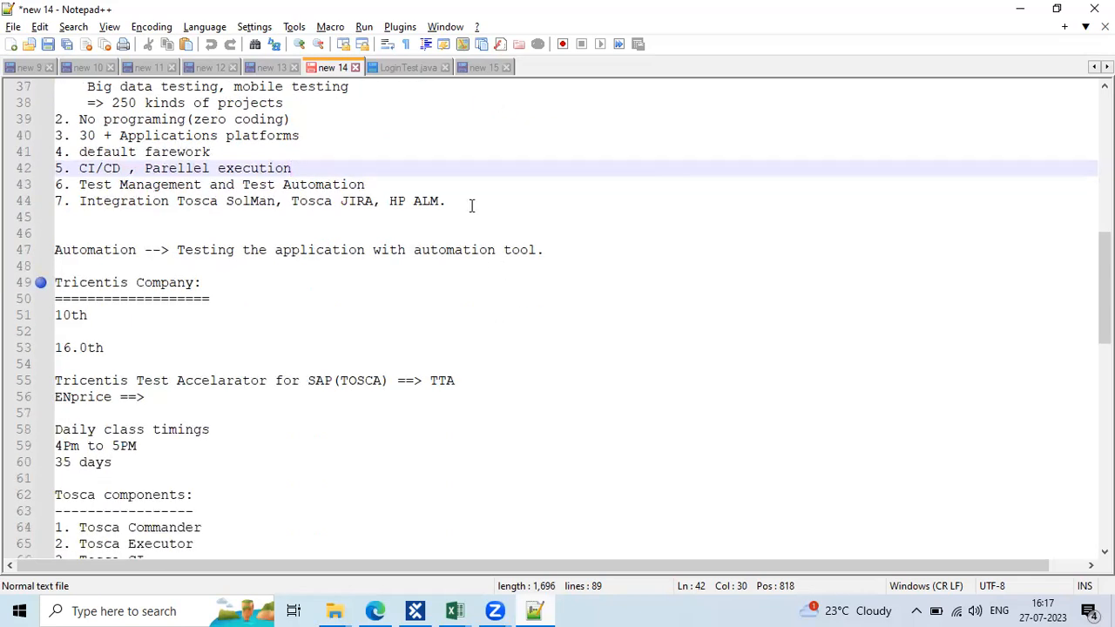
pyautogui.moveTo(132, 284); pyautogui.dragTo(35, 305)
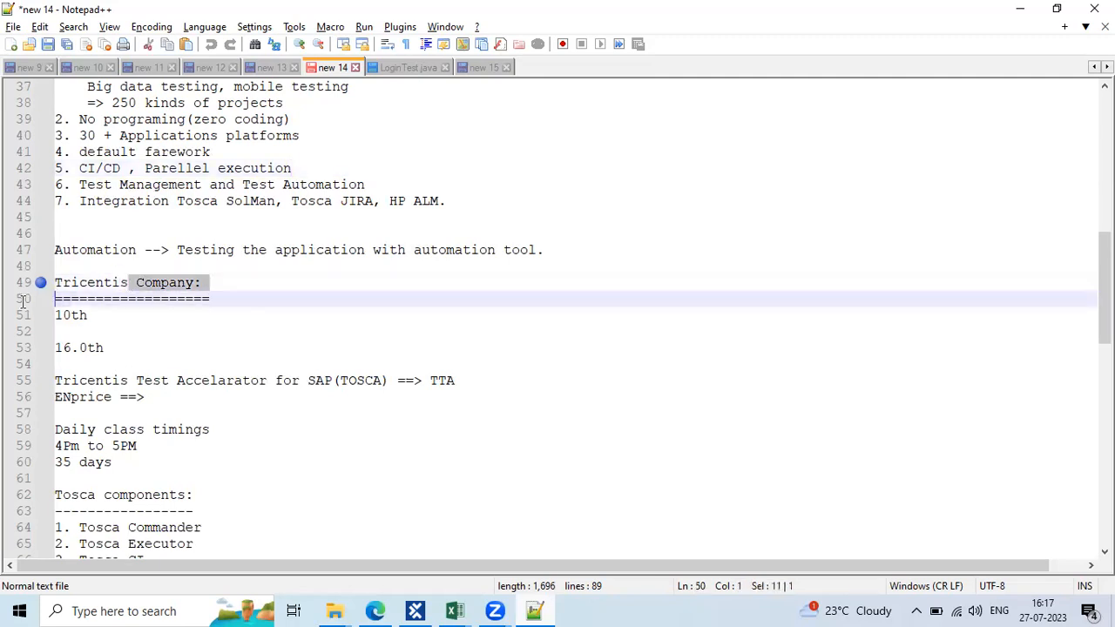
pyautogui.doubleClick(83, 283)
pyautogui.tripleClick(83, 283)
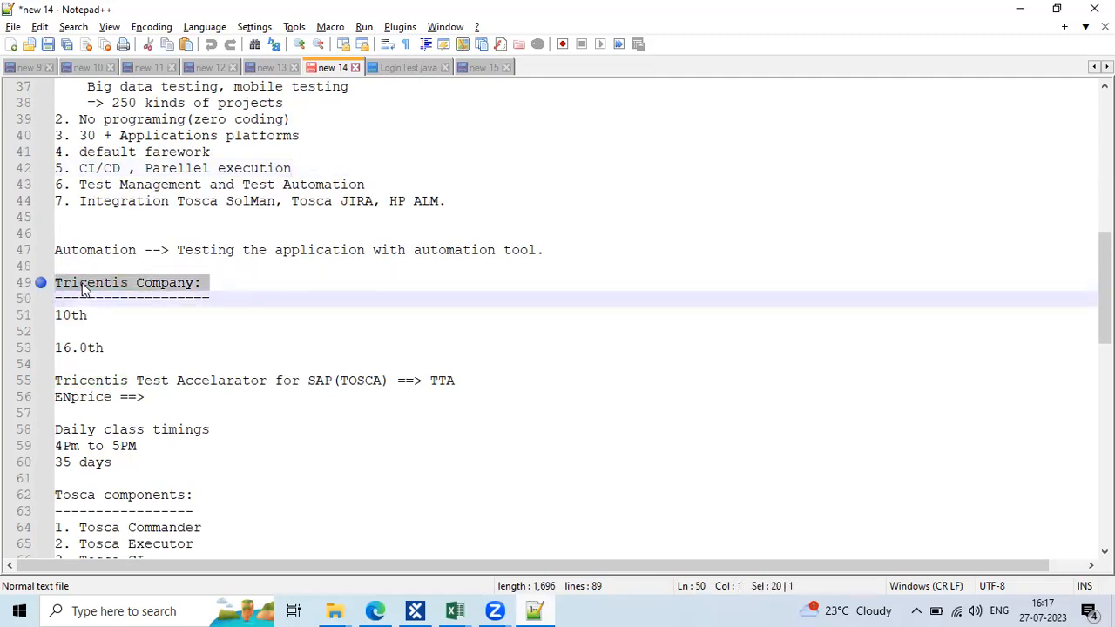
pyautogui.click(80, 283)
pyautogui.click(215, 302)
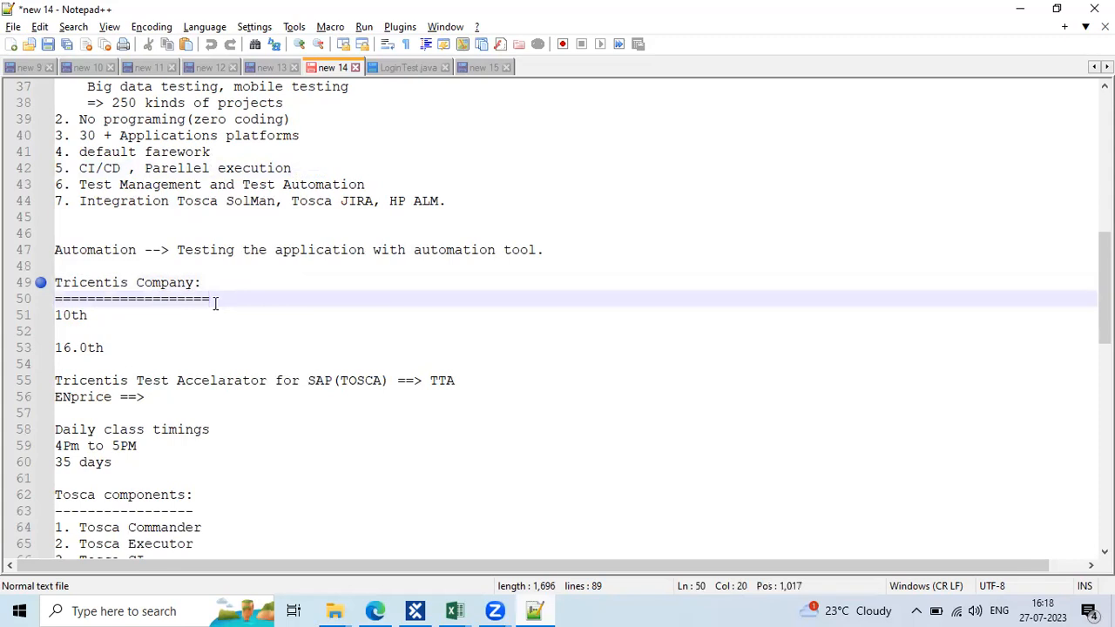
# Highlight the 16.0th version line, then switch to Tosca Commander and back to the notes
pyautogui.scroll(-2, 215, 302)
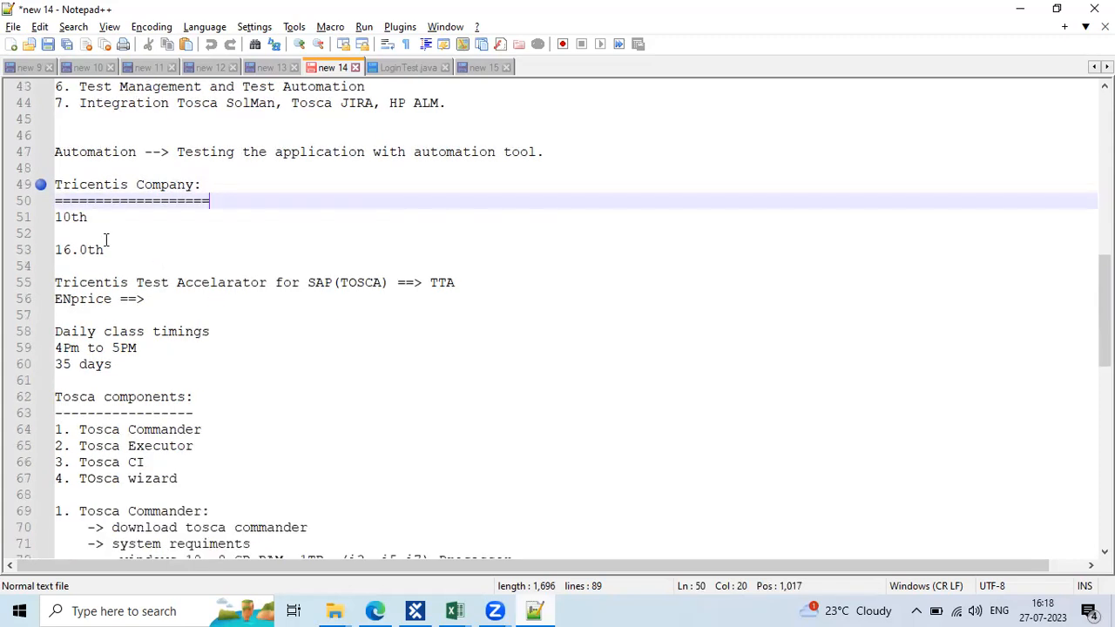
pyautogui.moveTo(109, 263); pyautogui.dragTo(56, 250)
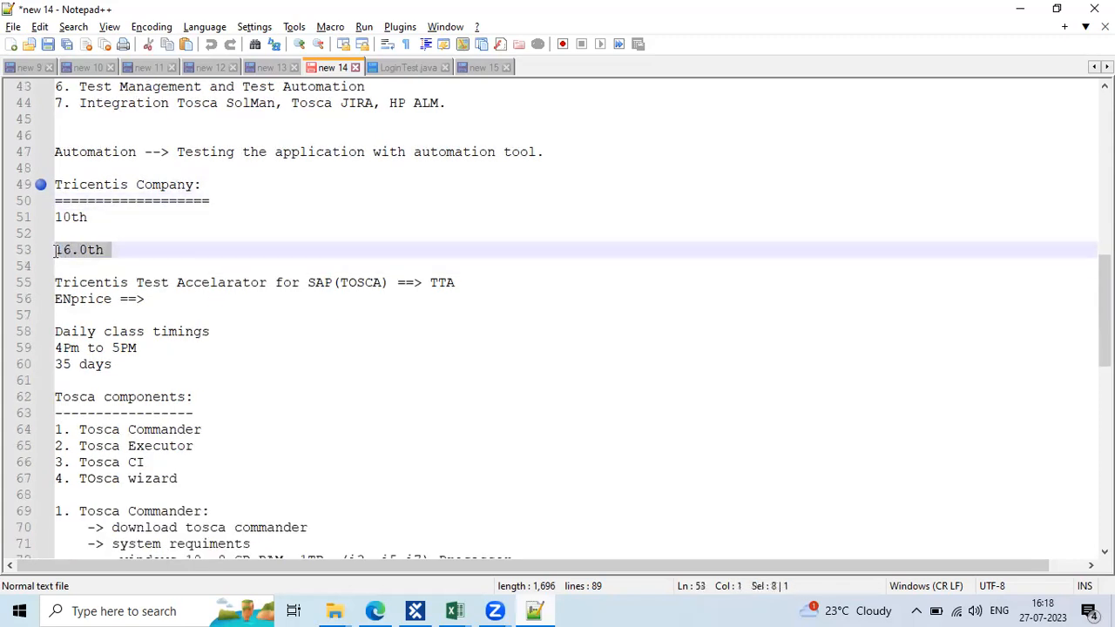
pyautogui.click(282, 282)
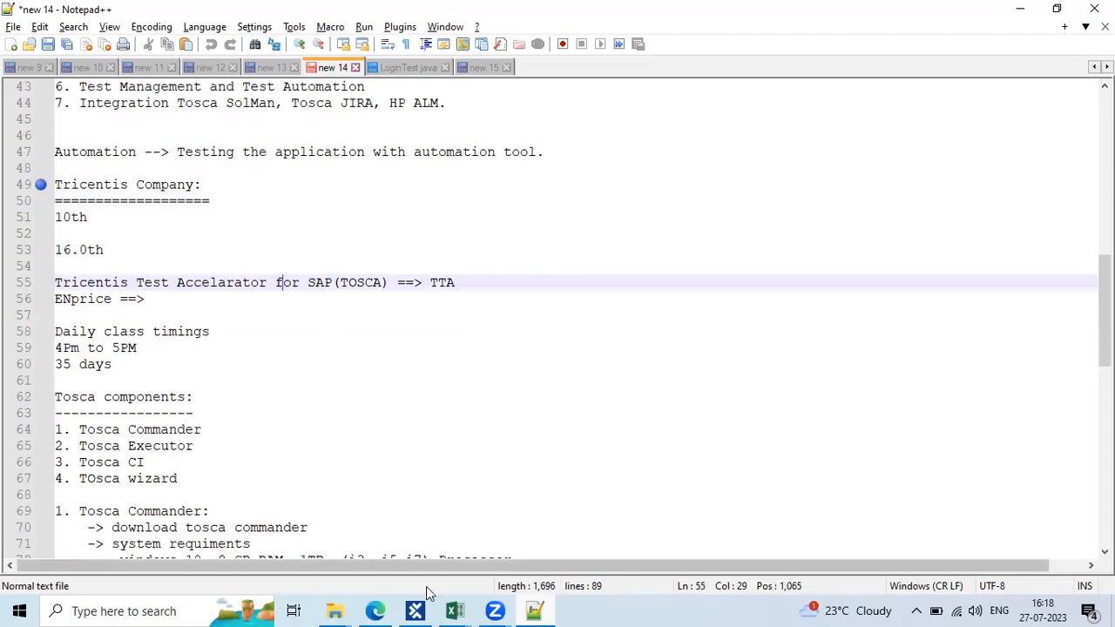
pyautogui.click(416, 611)
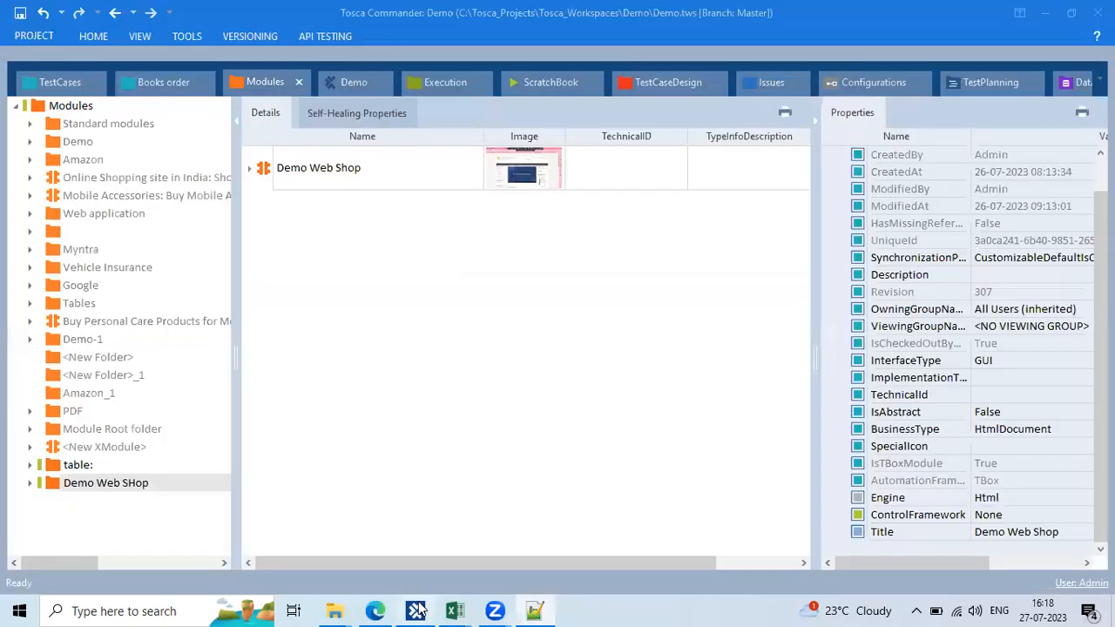
pyautogui.click(415, 611)
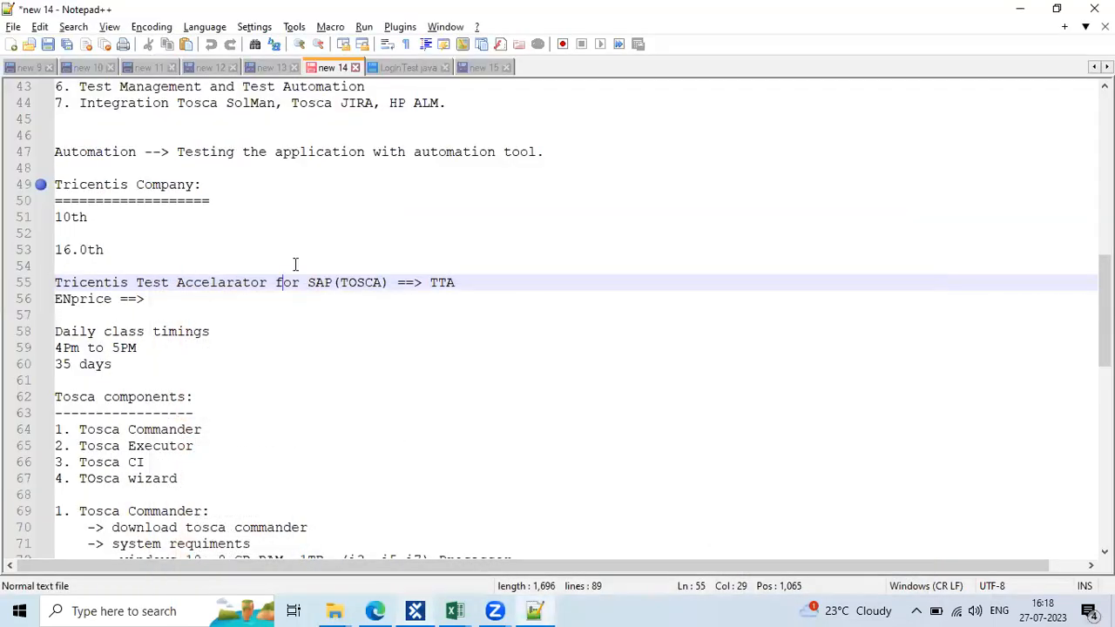
# Highlight the version lines under the Tricentis Company heading again
pyautogui.click(103, 248)
pyautogui.moveTo(103, 247); pyautogui.dragTo(45, 233)
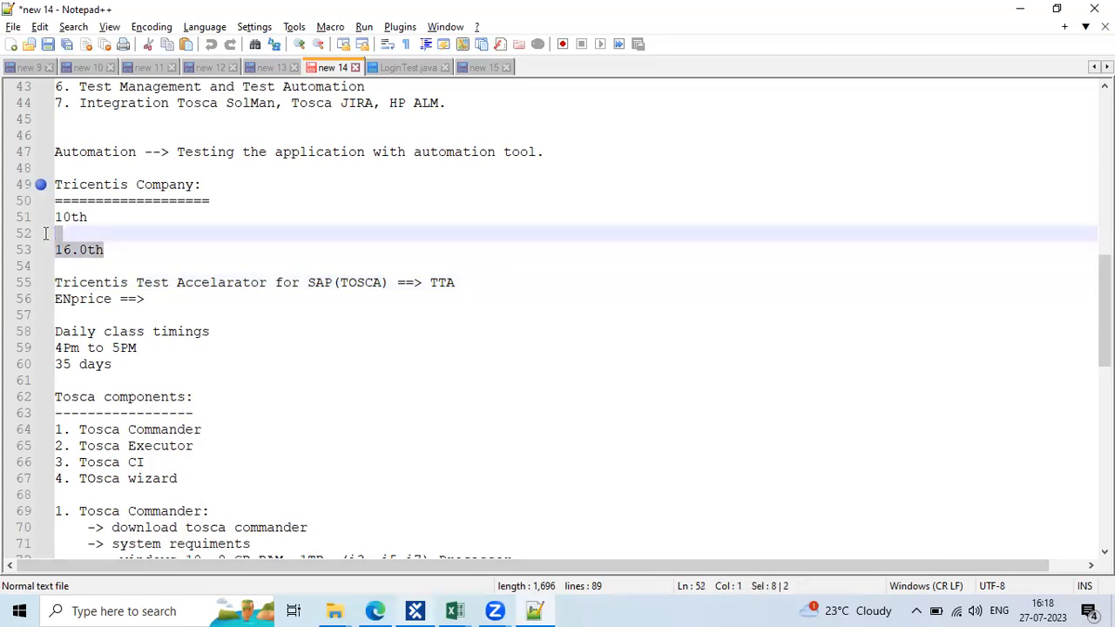
pyautogui.click(142, 244)
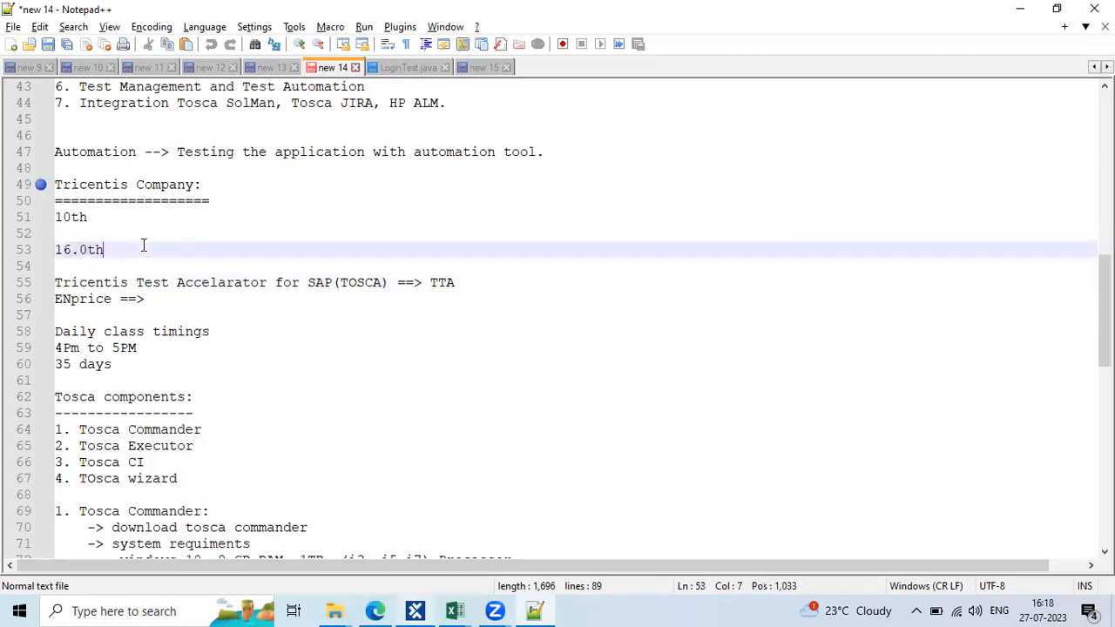
pyautogui.moveTo(108, 245); pyautogui.dragTo(53, 251)
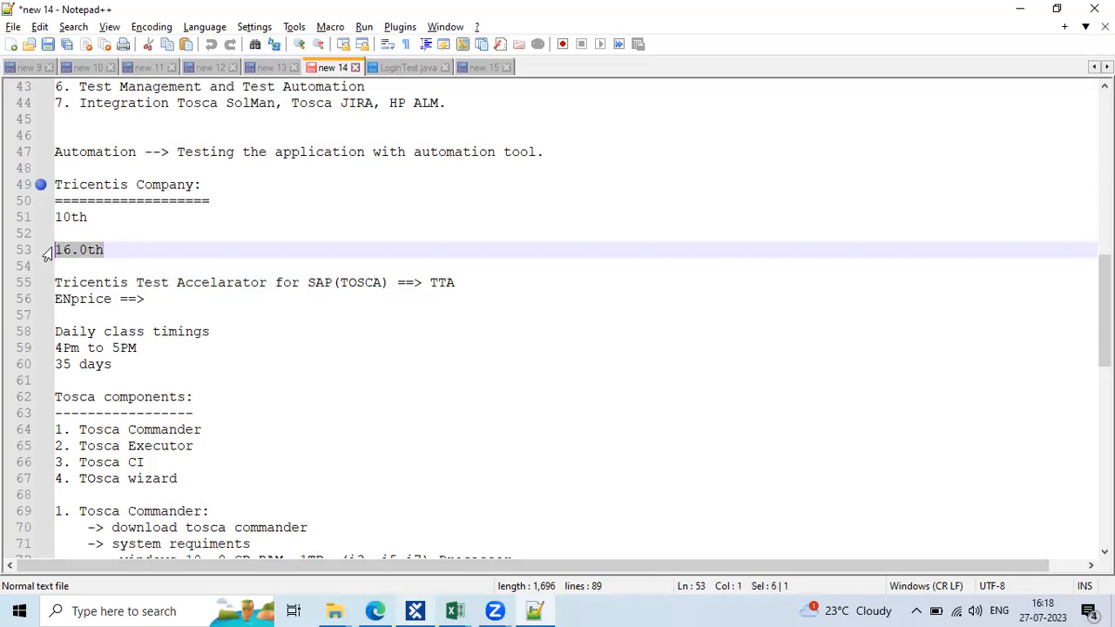
pyautogui.click(133, 253)
pyautogui.moveTo(122, 237); pyautogui.dragTo(112, 242)
pyautogui.click(124, 249)
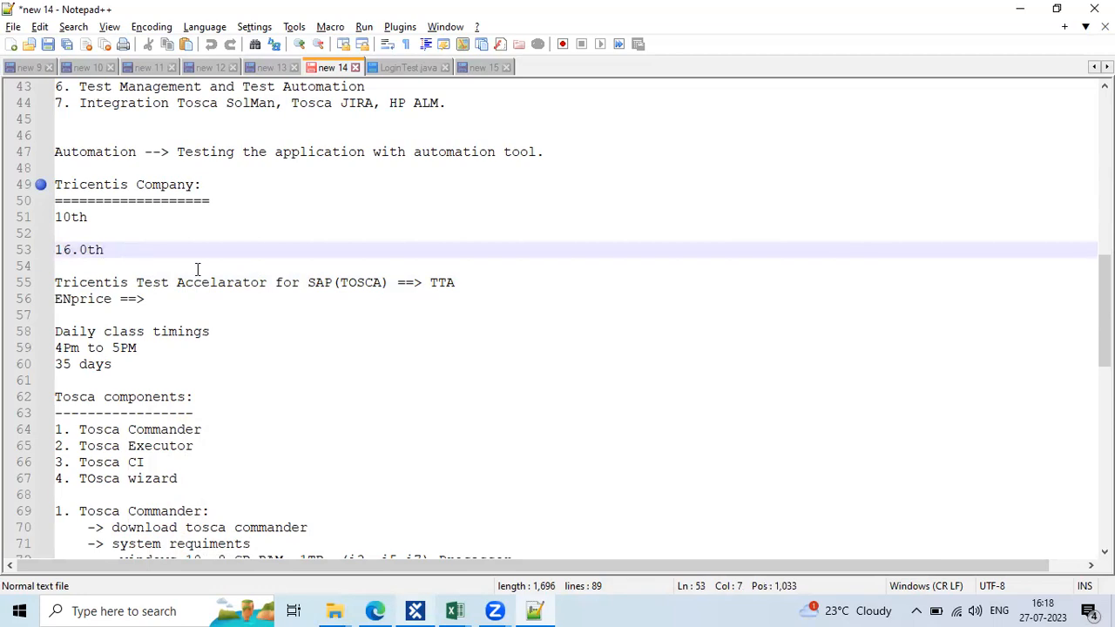
# Scroll down and highlight the daily class timings lines, 4Pm to 5PM and 35 days
pyautogui.scroll(-1, 198, 269)
pyautogui.scroll(-1, 265, 346)
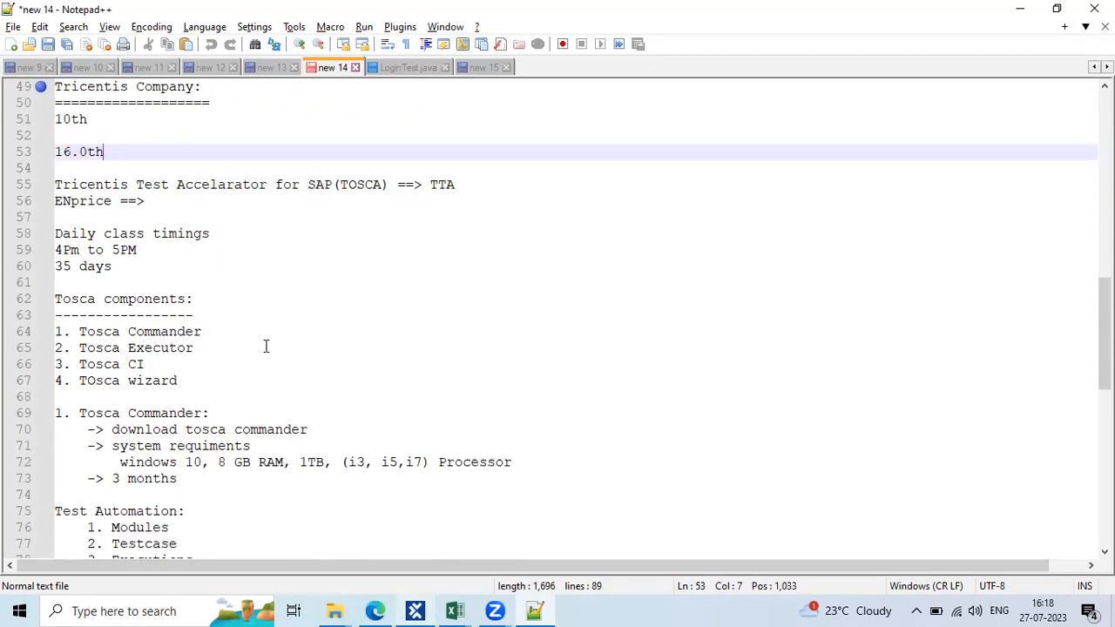
pyautogui.click(245, 247)
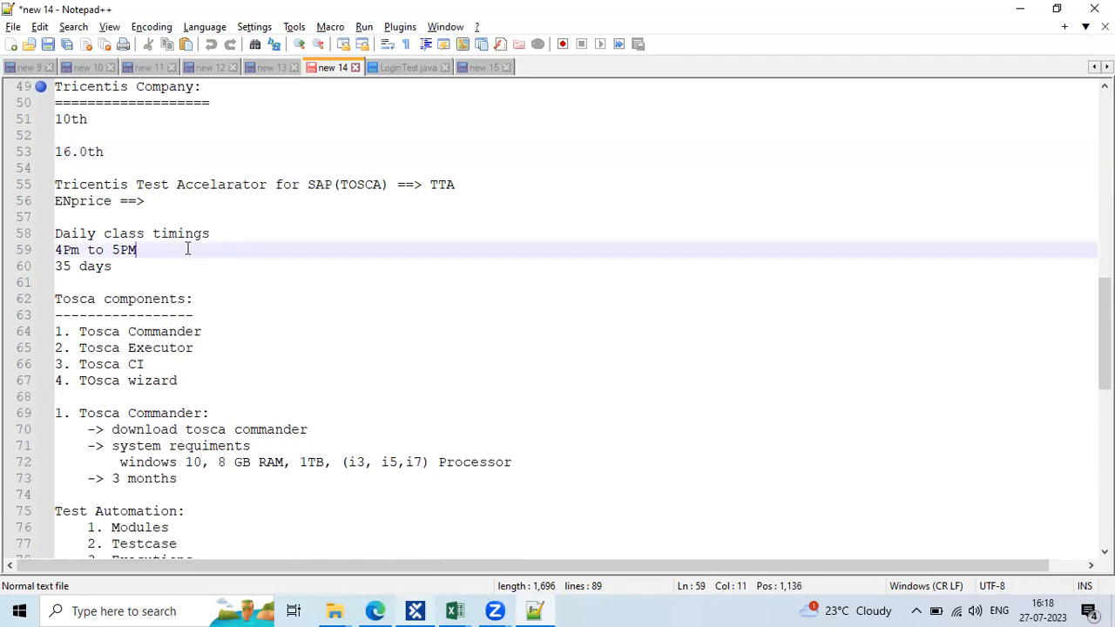
pyautogui.click(116, 266)
pyautogui.moveTo(116, 267); pyautogui.dragTo(44, 246)
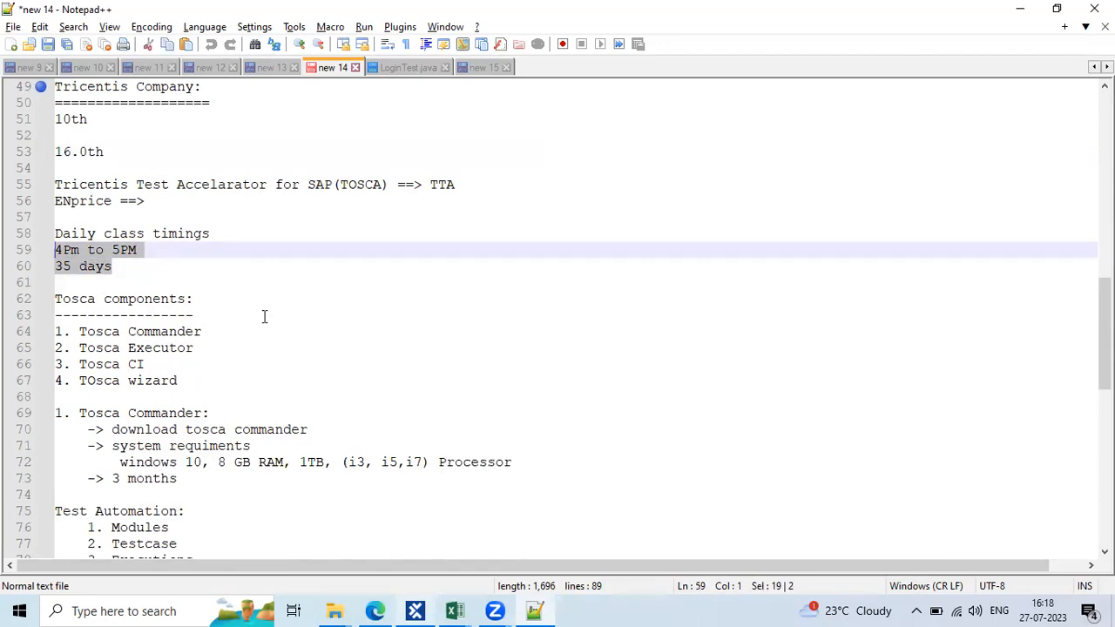
pyautogui.scroll(-1, 264, 316)
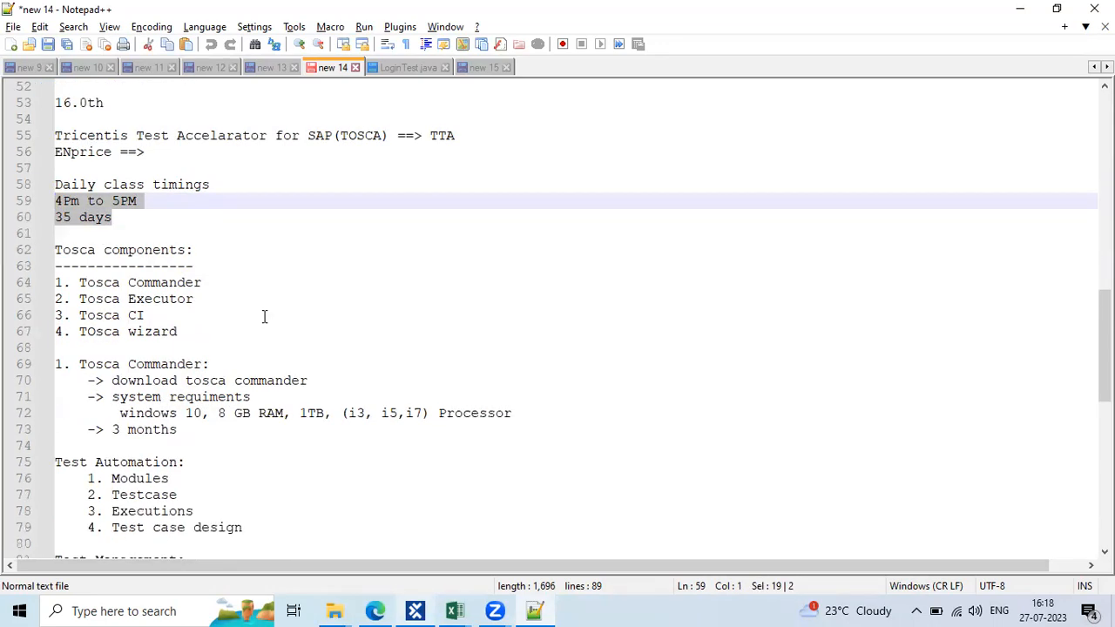
# Highlight the Tosca Commander, Tosca Executor and Tosca CI lines under Tosca components
pyautogui.scroll(-1, 264, 317)
pyautogui.scroll(3, 85, 251)
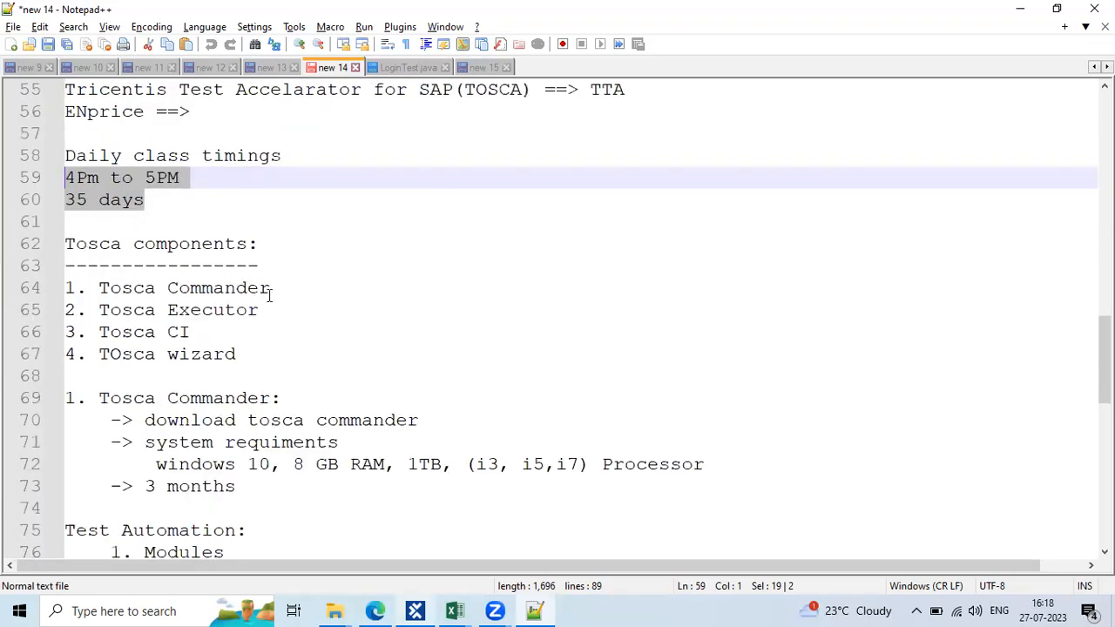
pyautogui.click(126, 243)
pyautogui.moveTo(169, 310); pyautogui.dragTo(234, 288)
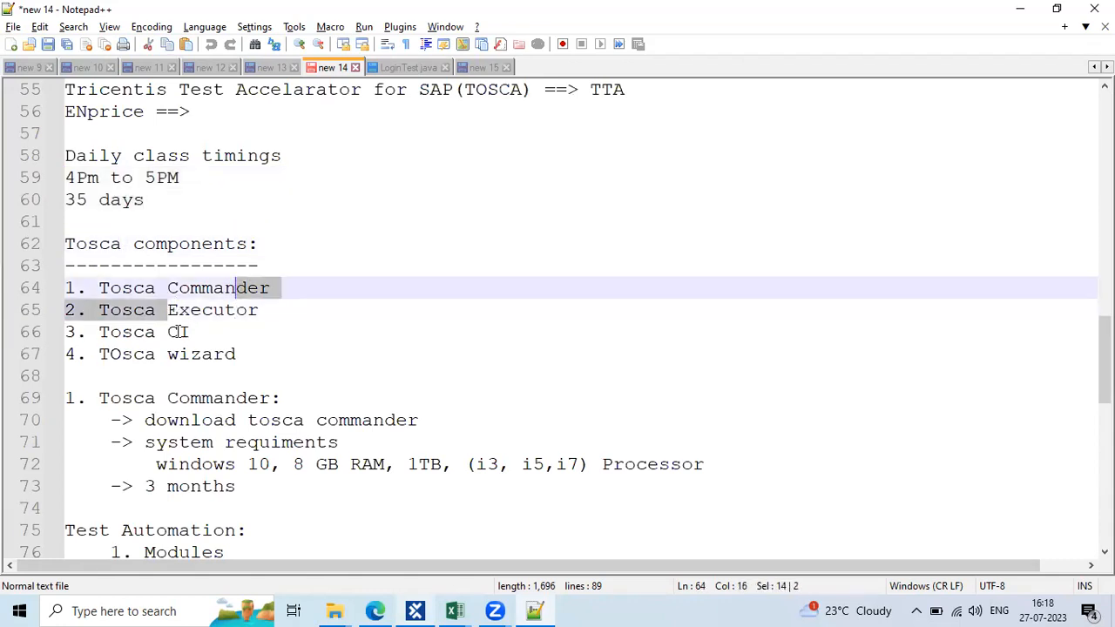
pyautogui.moveTo(270, 347); pyautogui.dragTo(117, 364)
pyautogui.click(279, 343)
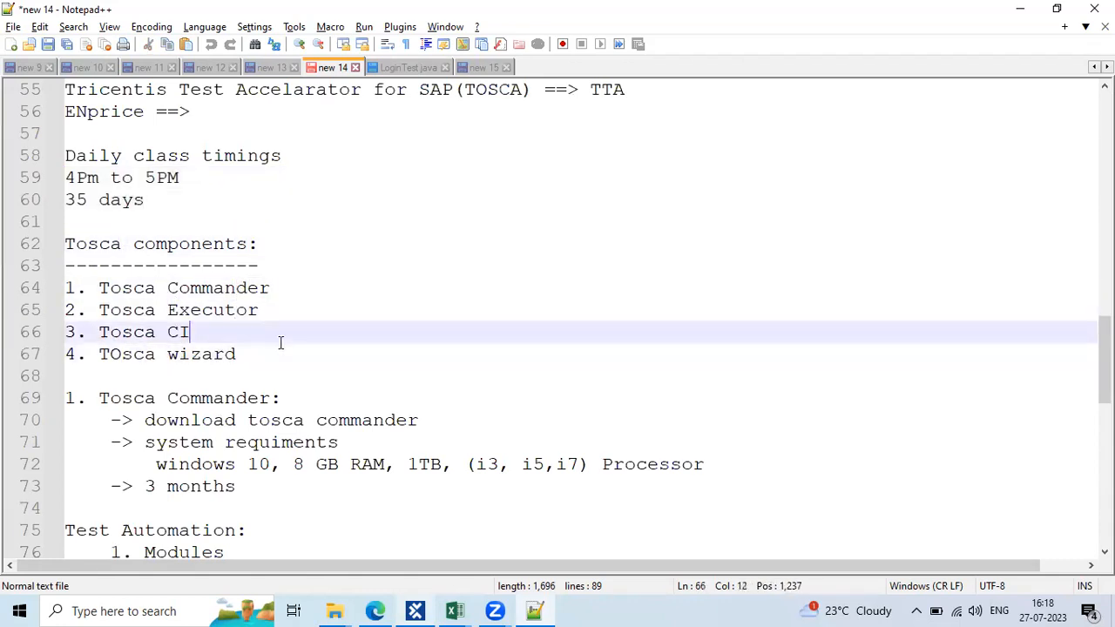
# Highlight the 4. TOsca wizard line and point to each listed Tosca component in turn
pyautogui.click(244, 356)
pyautogui.moveTo(193, 360); pyautogui.dragTo(56, 361)
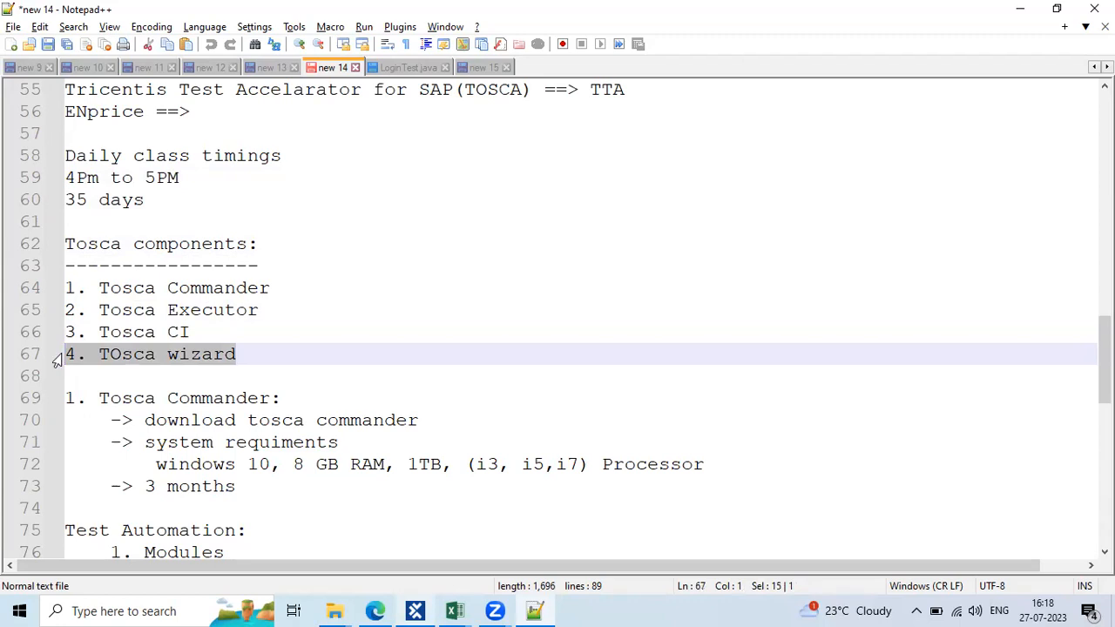
pyautogui.click(239, 353)
pyautogui.moveTo(238, 353); pyautogui.dragTo(54, 361)
pyautogui.click(252, 353)
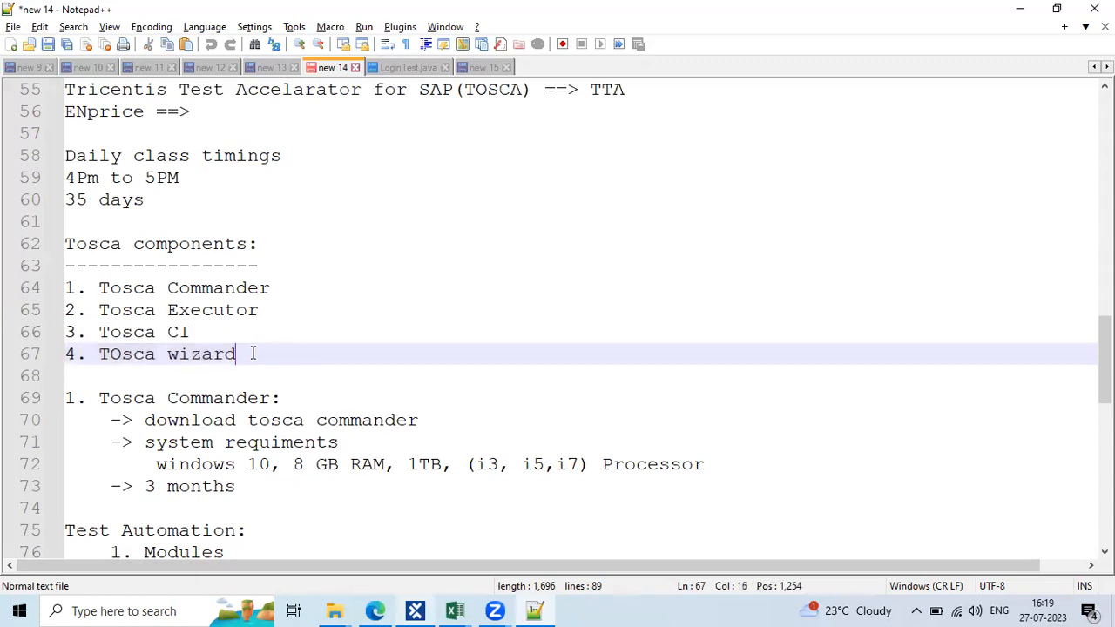
pyautogui.moveTo(253, 353); pyautogui.dragTo(38, 359)
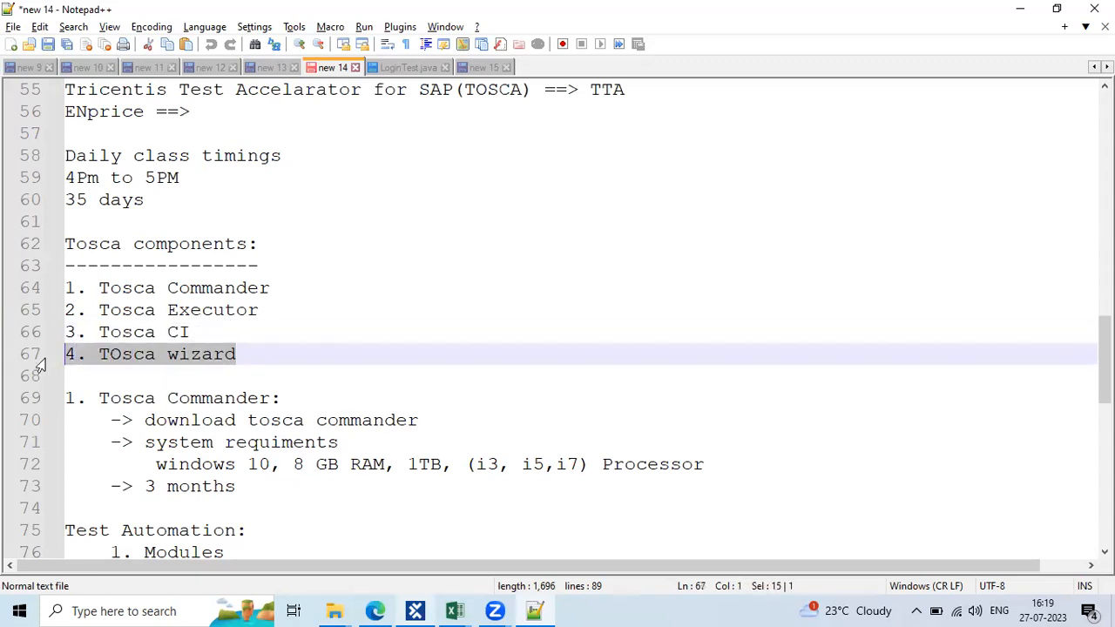
pyautogui.click(183, 342)
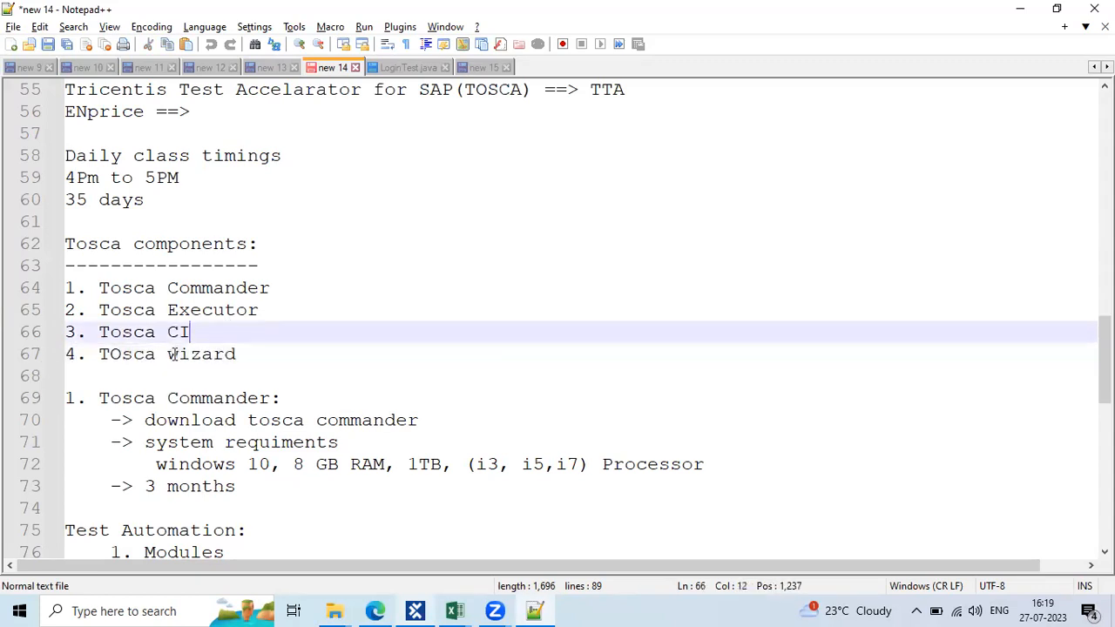
pyautogui.click(252, 350)
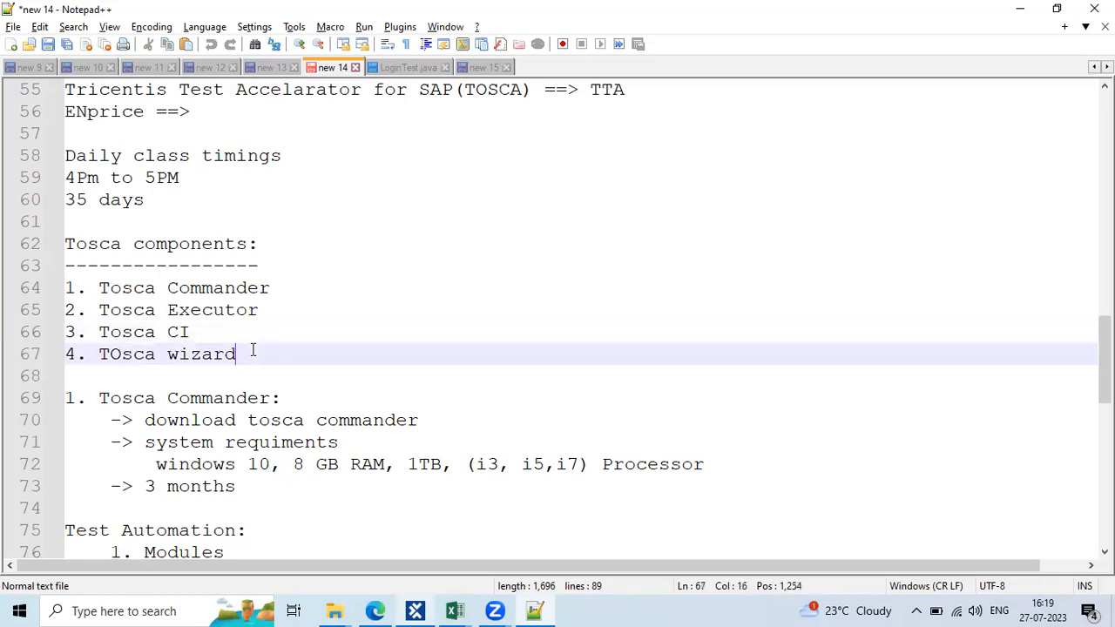
pyautogui.click(192, 295)
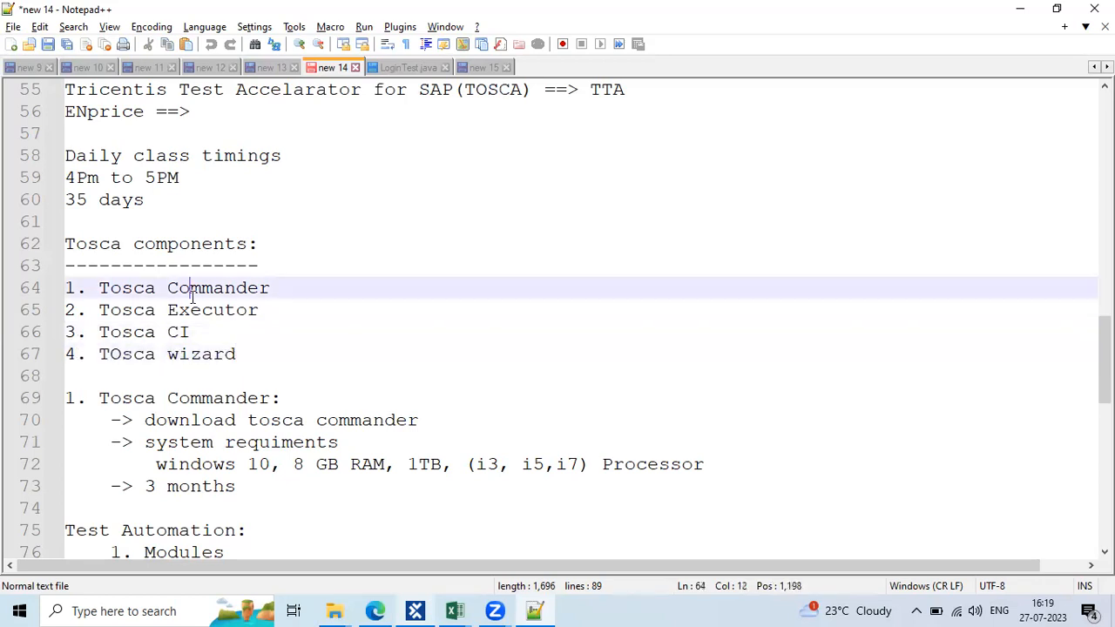
pyautogui.click(215, 312)
pyautogui.click(191, 332)
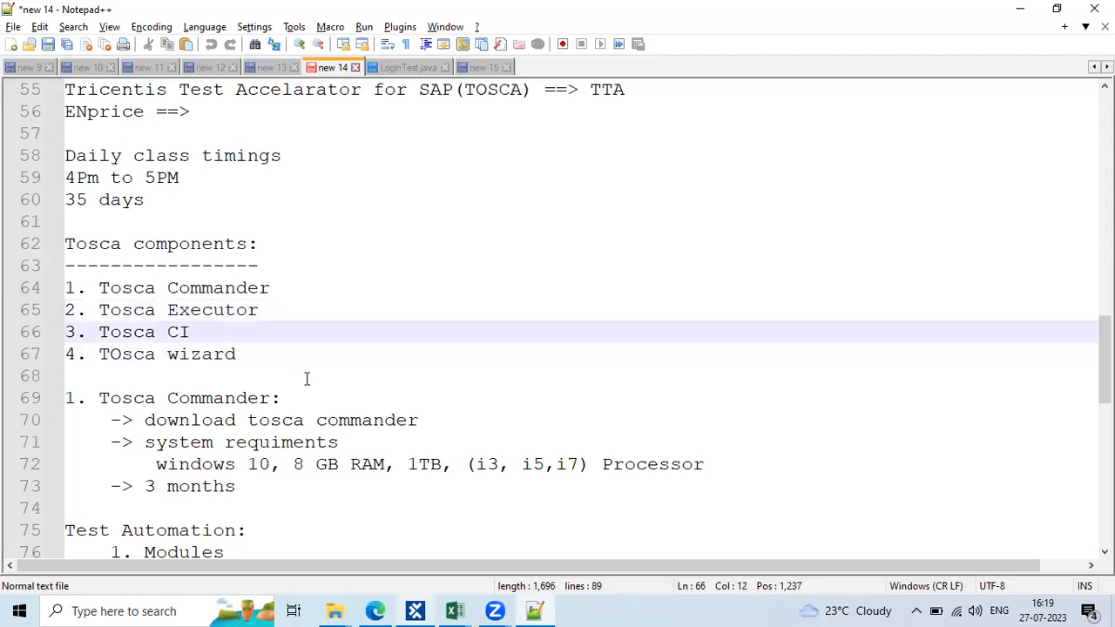
# Scroll down and highlight the 1. Tosca Commander: heading above its download and requirements notes
pyautogui.scroll(-2, 306, 378)
pyautogui.moveTo(280, 265); pyautogui.dragTo(73, 265)
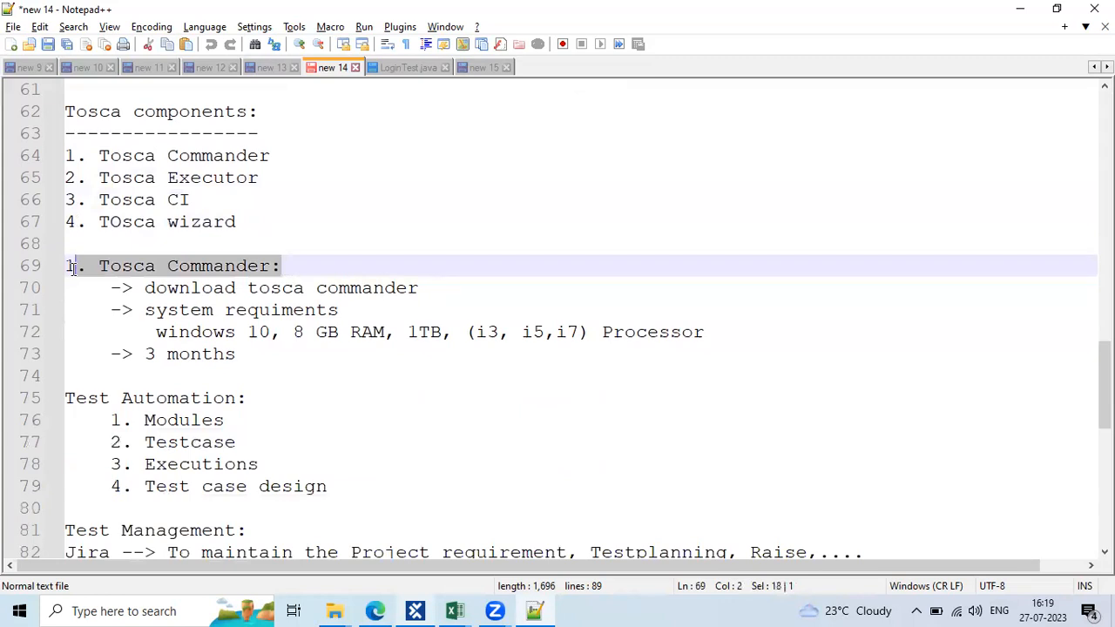
pyautogui.click(177, 275)
pyautogui.moveTo(66, 266); pyautogui.dragTo(298, 258)
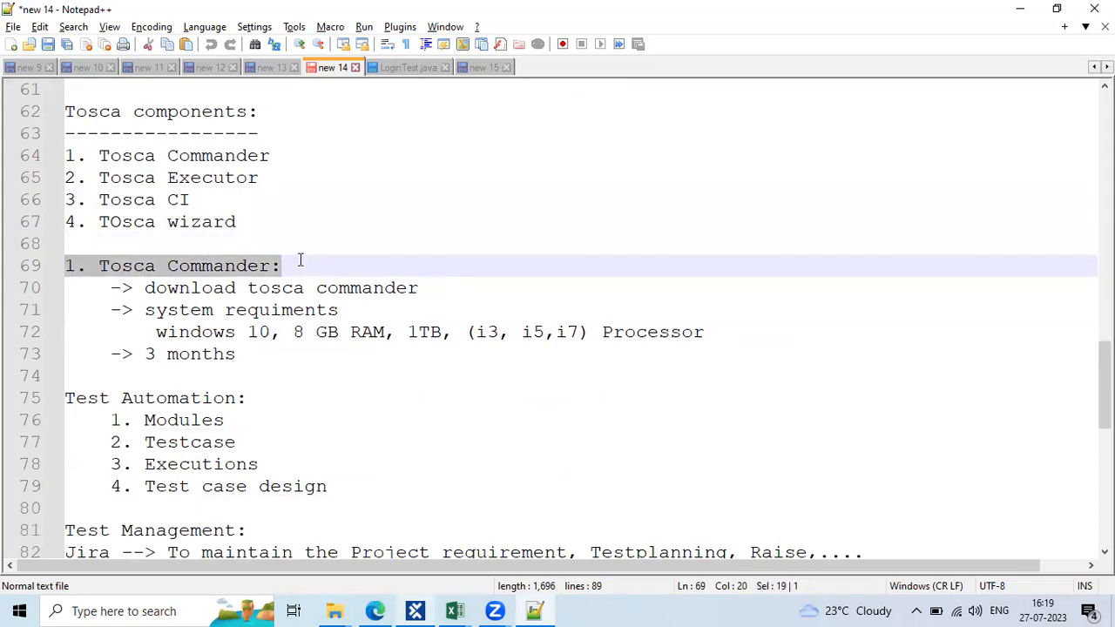
pyautogui.click(146, 310)
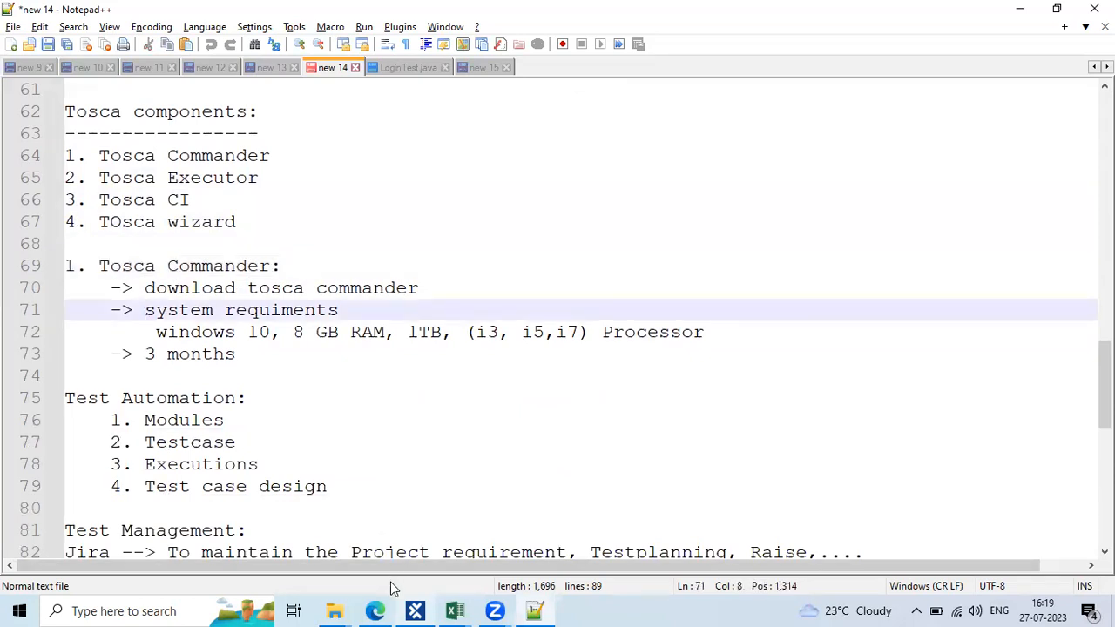
# Switch to Tosca Commander and return to the notes at the system requirements line
pyautogui.click(433, 609)
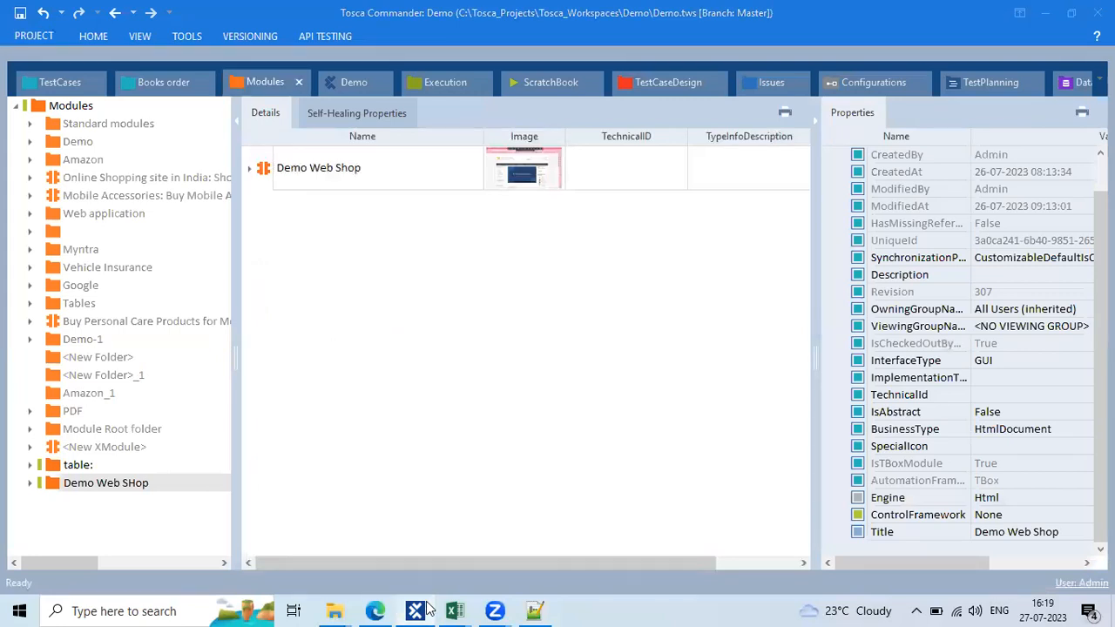
pyautogui.click(431, 610)
pyautogui.click(270, 310)
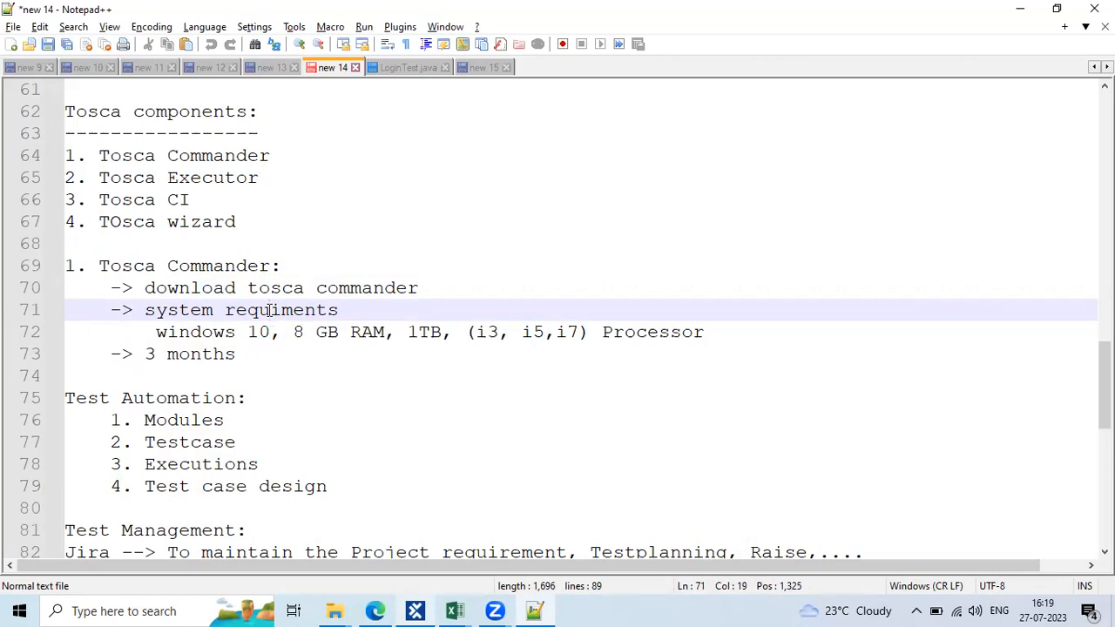
# Highlight the system requirement values windows 10, 8 GB RAM, 1TB and i3 on the requirements line
pyautogui.moveTo(99, 266); pyautogui.dragTo(288, 273)
pyautogui.moveTo(156, 331); pyautogui.dragTo(280, 341)
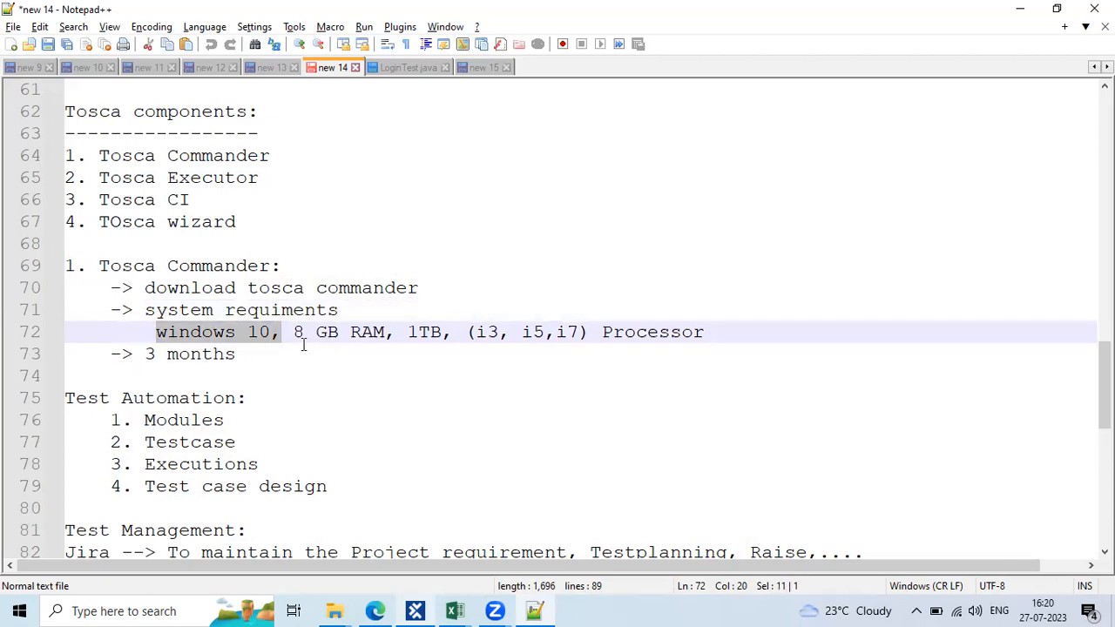
pyautogui.moveTo(296, 332); pyautogui.dragTo(409, 336)
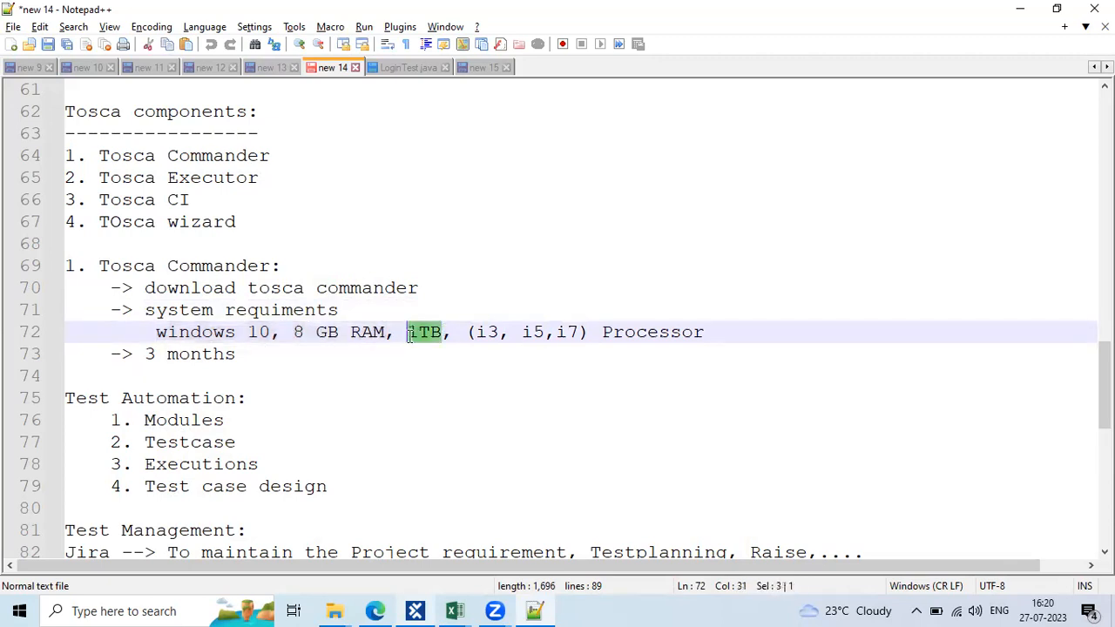
pyautogui.click(601, 332)
pyautogui.moveTo(538, 332)
pyautogui.mouseDown()
pyautogui.moveTo(475, 338)
pyautogui.moveTo(554, 332)
pyautogui.mouseUp()
pyautogui.click(486, 337)
pyautogui.doubleClick(488, 332)
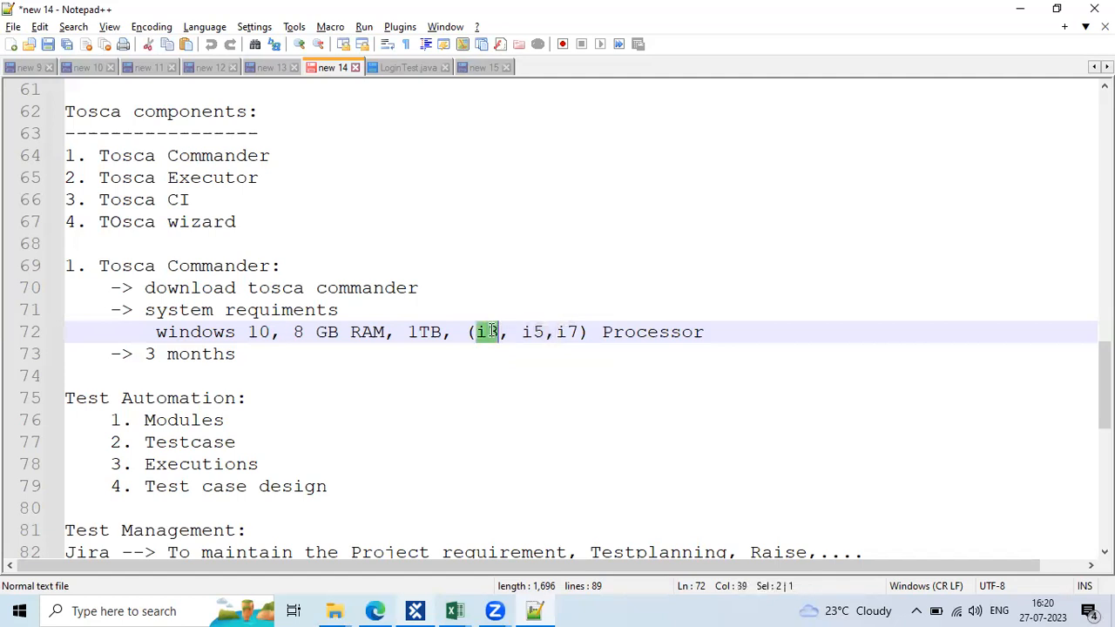
pyautogui.moveTo(406, 332); pyautogui.dragTo(444, 340)
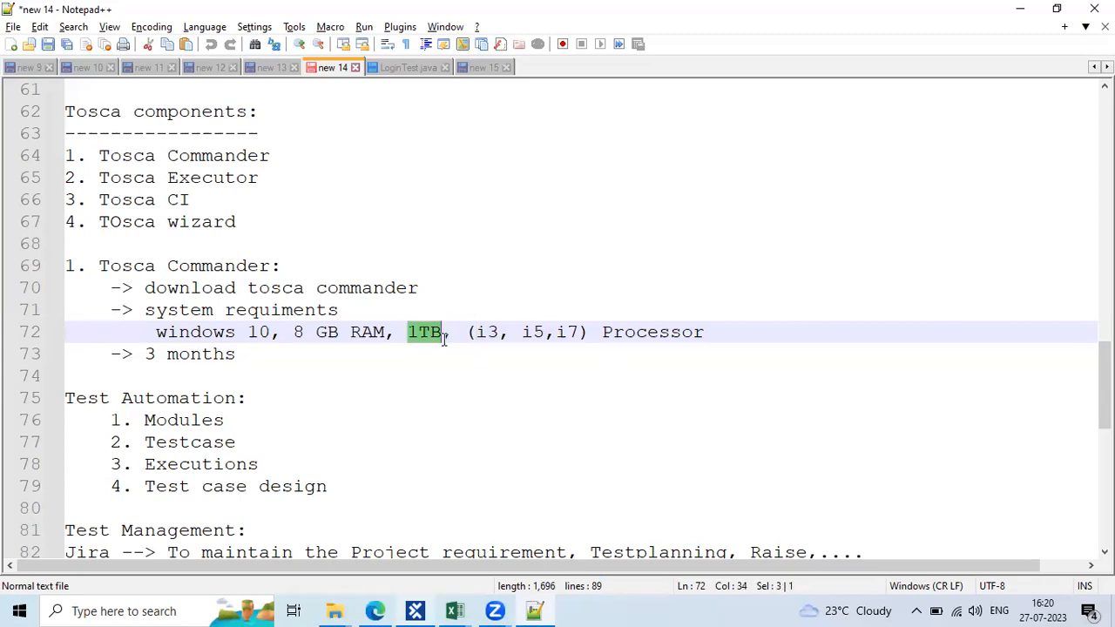
# Remove the space between 8 and GB on the system requirements line
pyautogui.moveTo(294, 340)
pyautogui.mouseDown()
pyautogui.moveTo(374, 339)
pyautogui.moveTo(314, 333)
pyautogui.mouseUp()
pyautogui.click(314, 332)
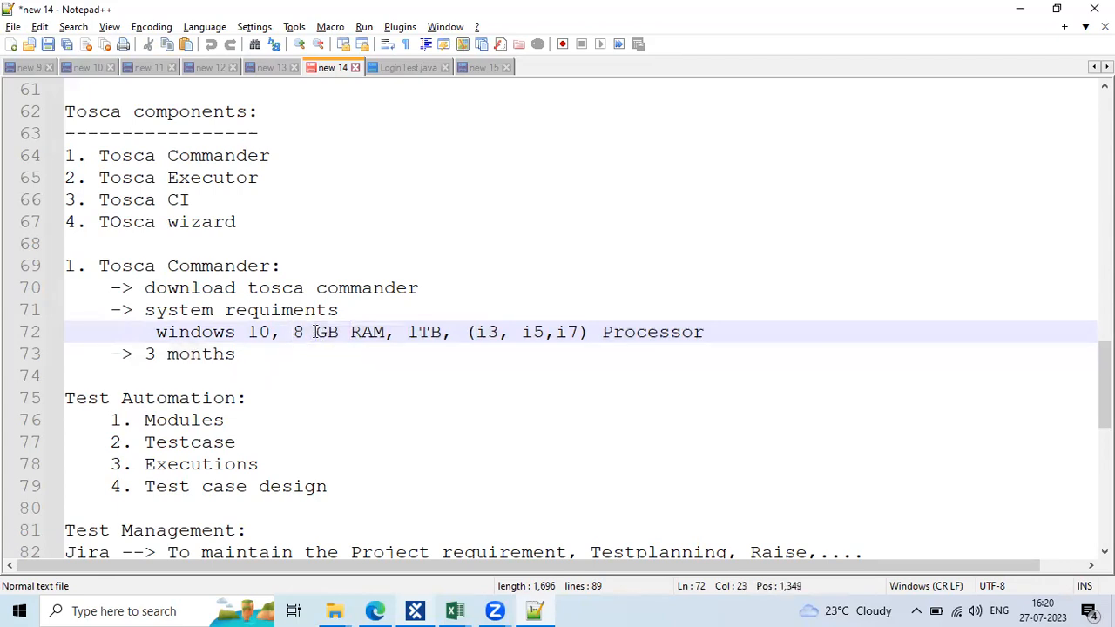
pyautogui.press('BackSpace')
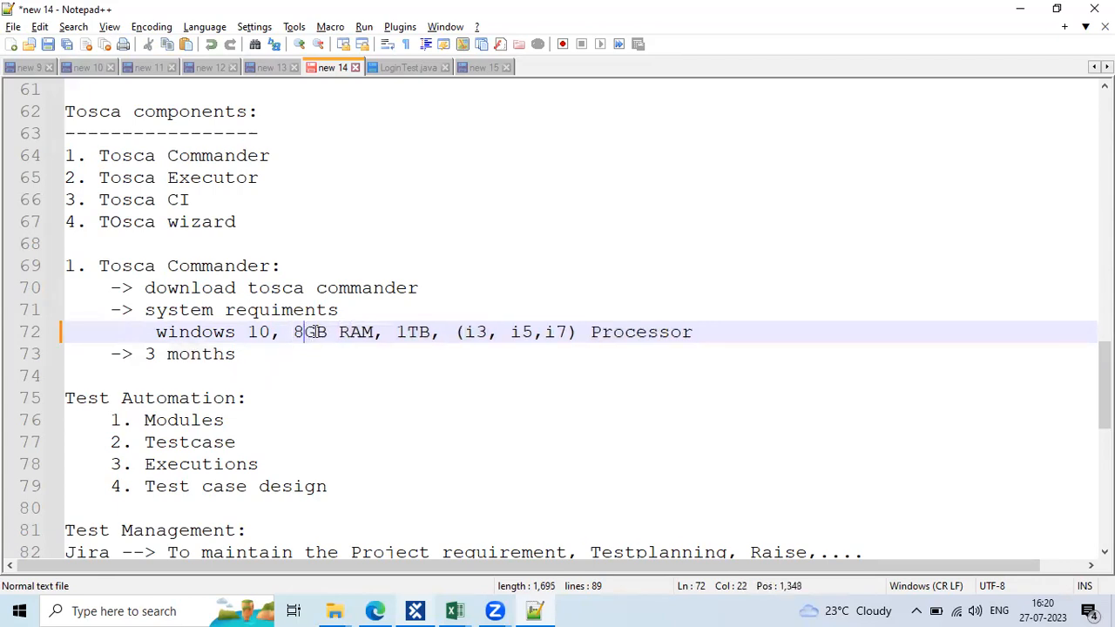
# Scroll to the end of the notes and open the Web application folder under Modules in Tosca Commander
pyautogui.scroll(-2, 322, 413)
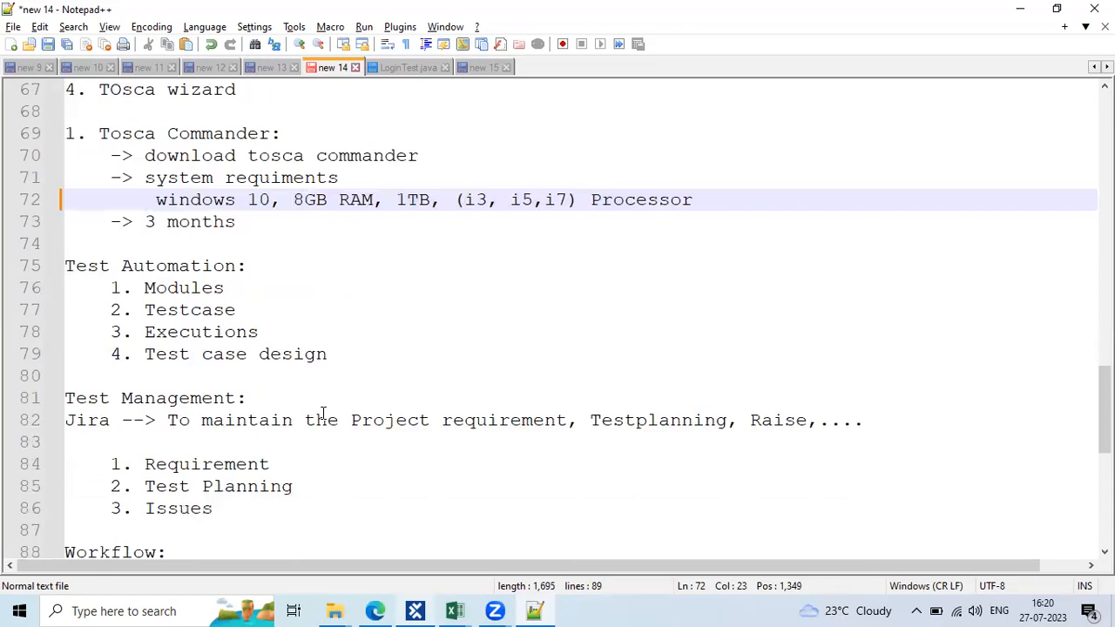
pyautogui.scroll(-2, 323, 413)
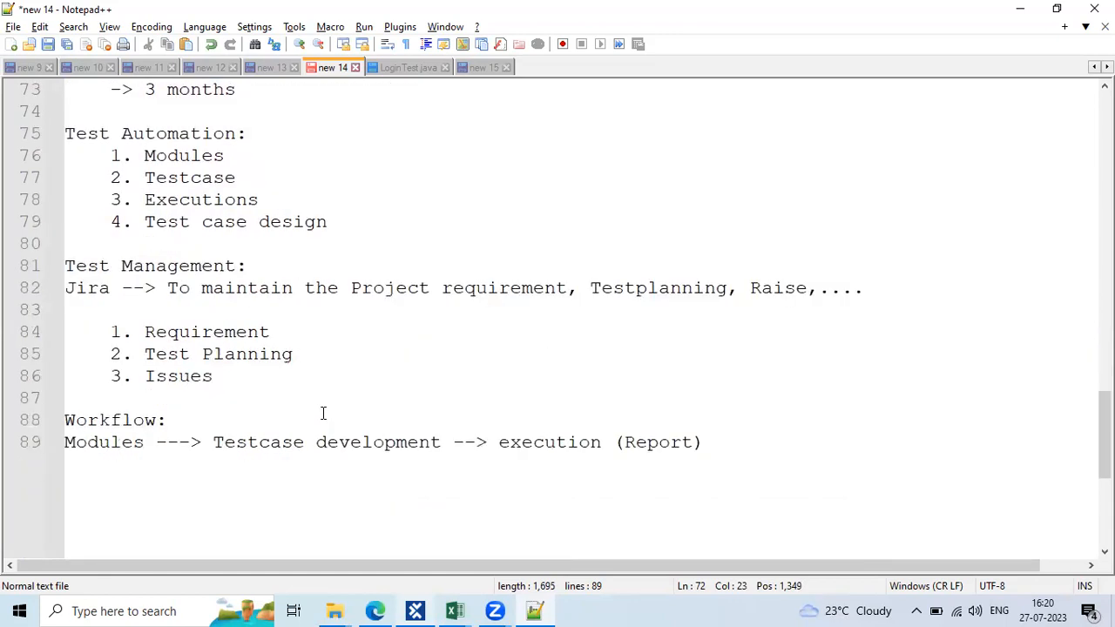
pyautogui.click(418, 610)
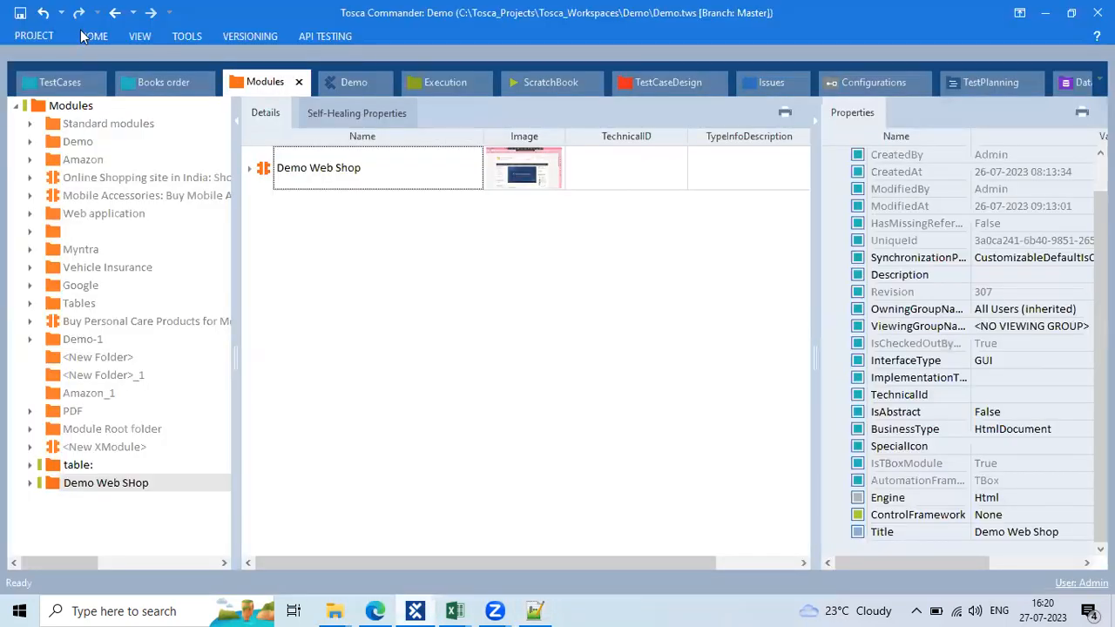
pyautogui.click(80, 28)
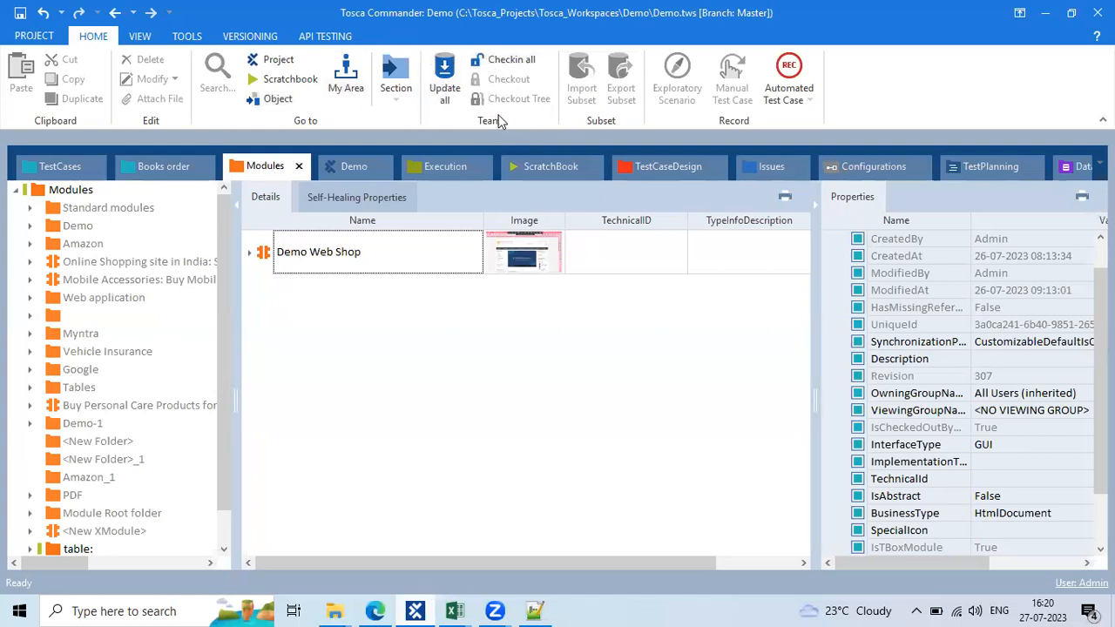
pyautogui.click(364, 237)
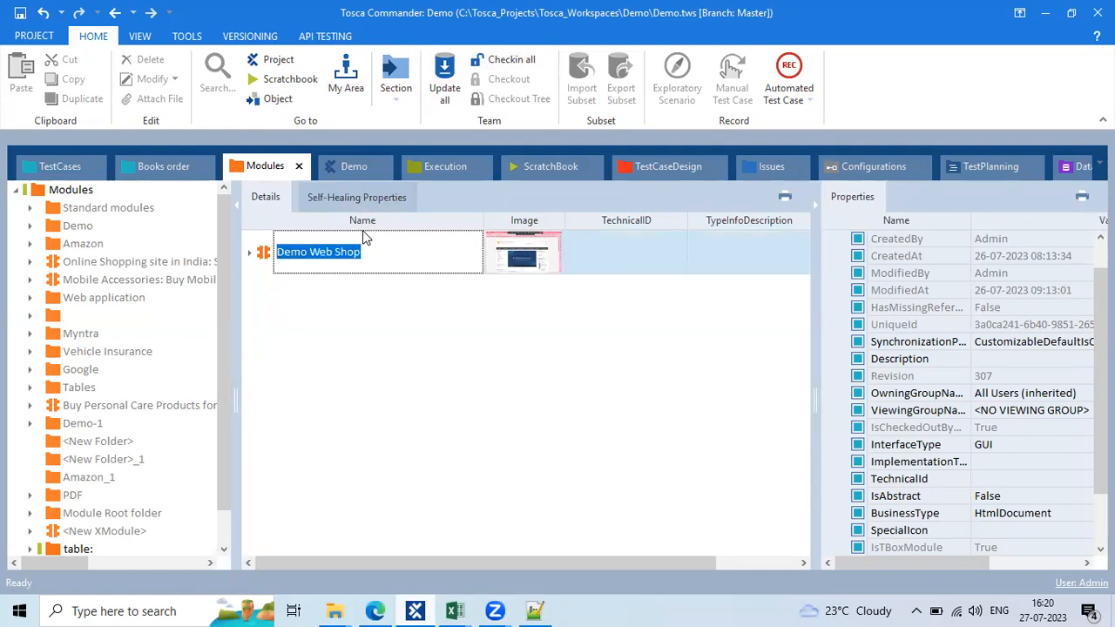
pyautogui.click(349, 340)
pyautogui.click(166, 298)
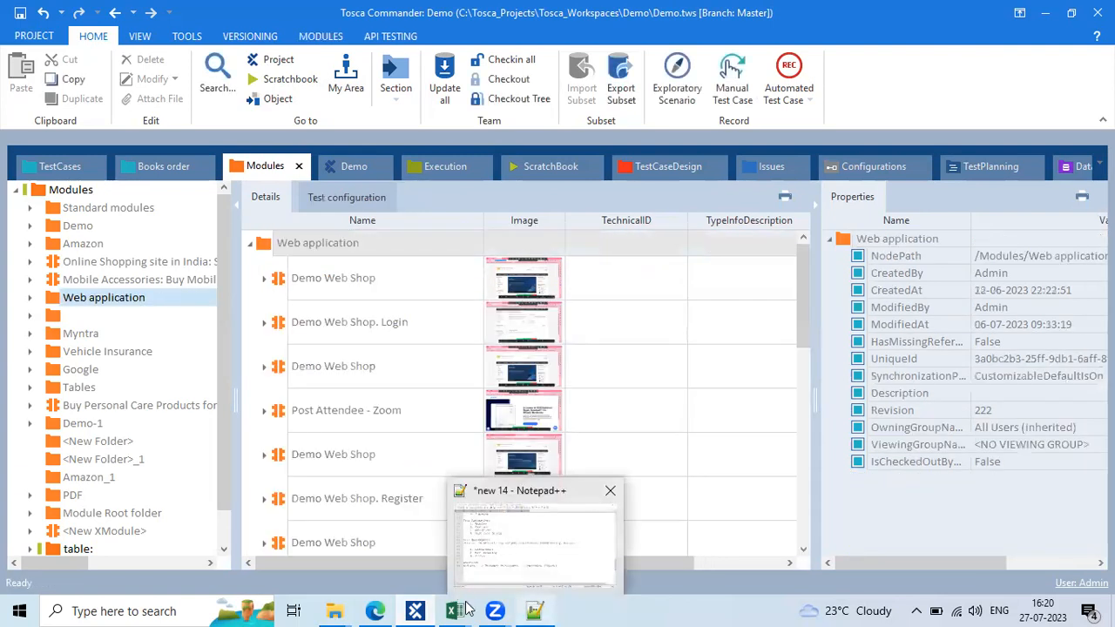
# Return to the notes and highlight the four Test Automation items, Modules through Test case design
pyautogui.moveTo(468, 607)
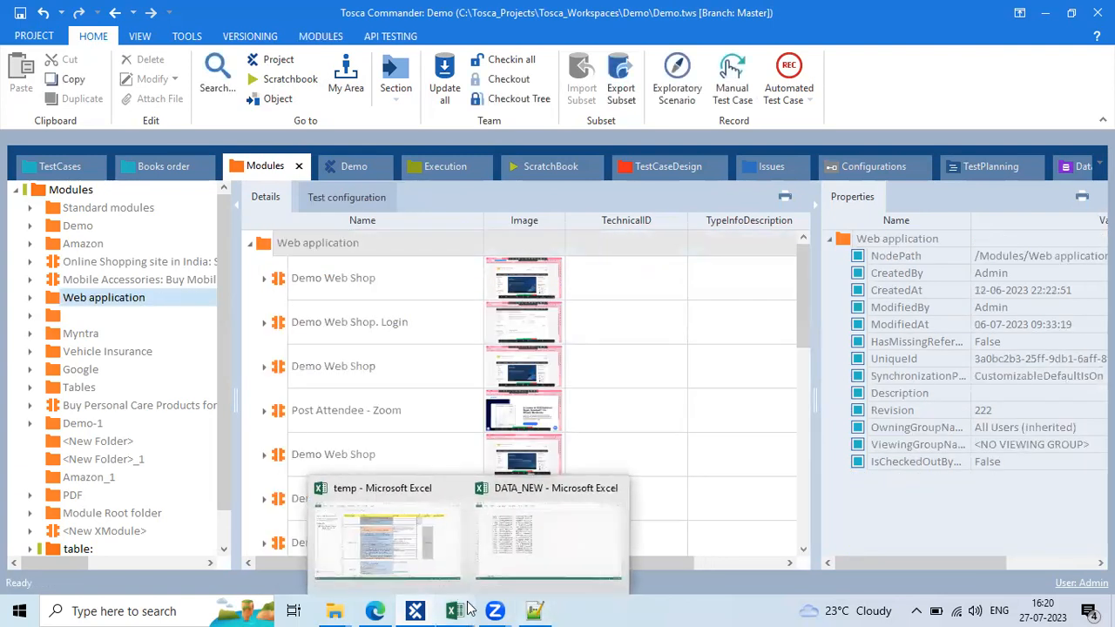
pyautogui.click(530, 608)
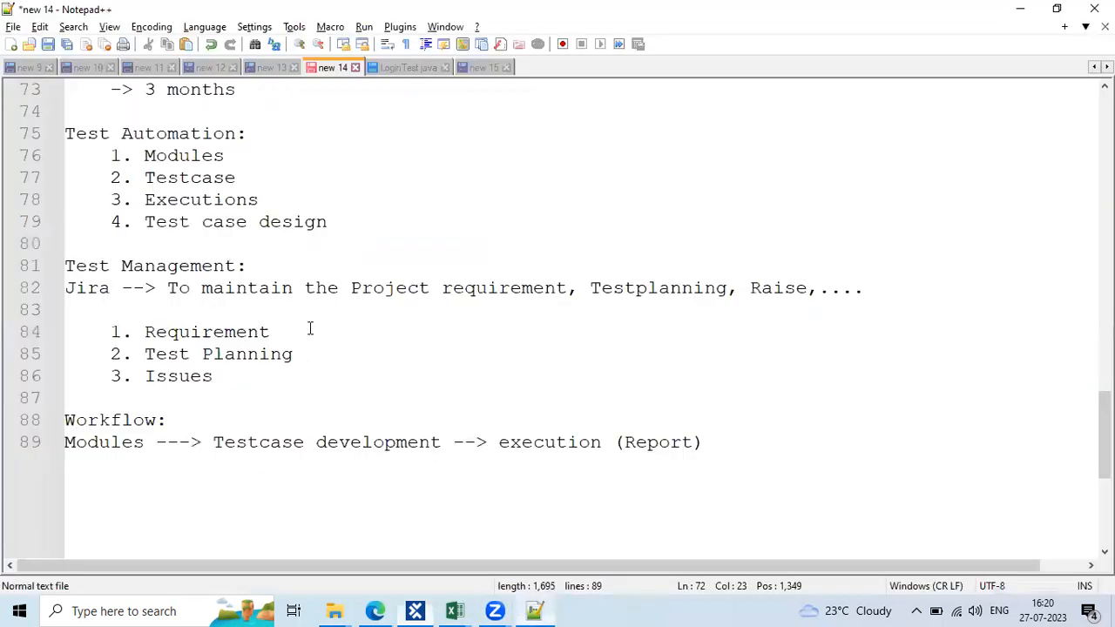
pyautogui.click(135, 174)
pyautogui.doubleClick(181, 178)
pyautogui.click(232, 178)
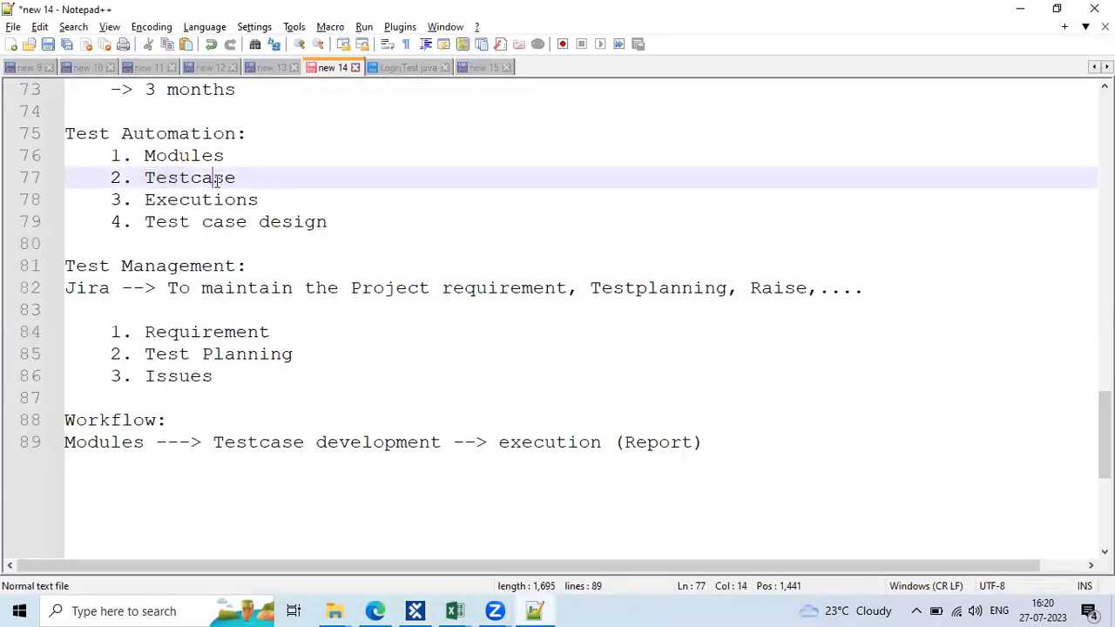
pyautogui.click(263, 202)
pyautogui.doubleClick(206, 206)
pyautogui.click(353, 241)
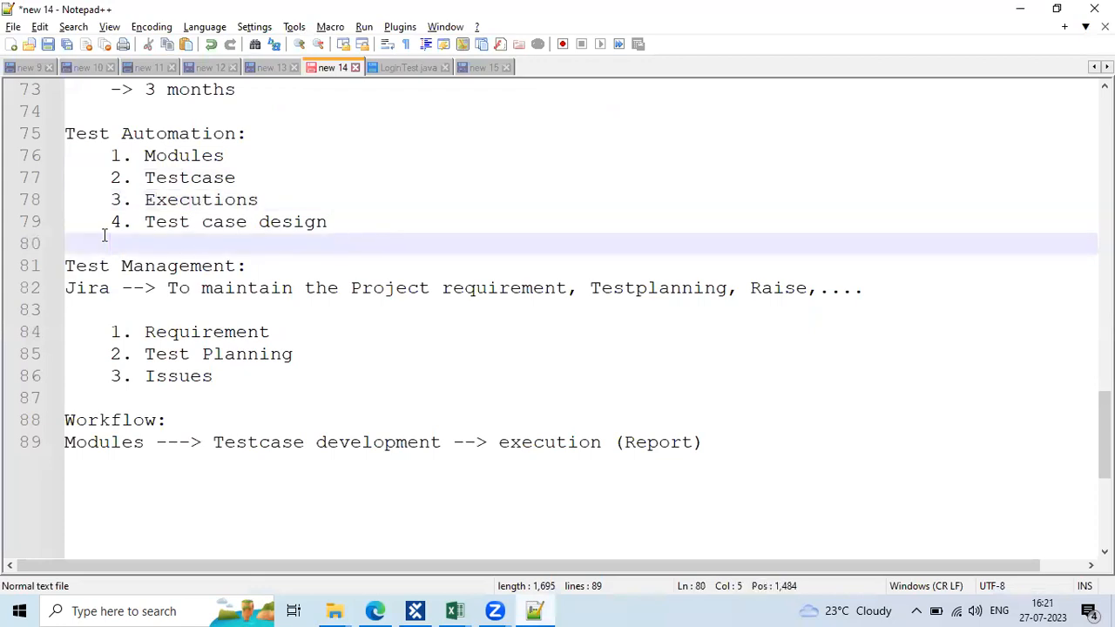
pyautogui.moveTo(329, 221); pyautogui.dragTo(69, 153)
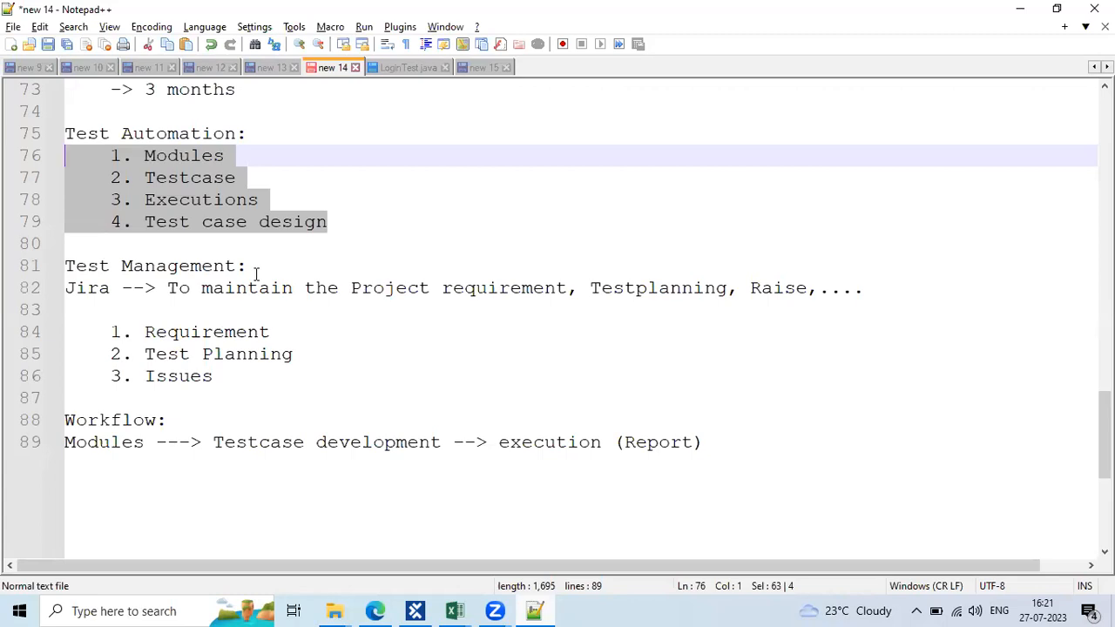
# Place the cursor on the Jira line, switch to Tosca Commander and come back to the notes
pyautogui.click(73, 288)
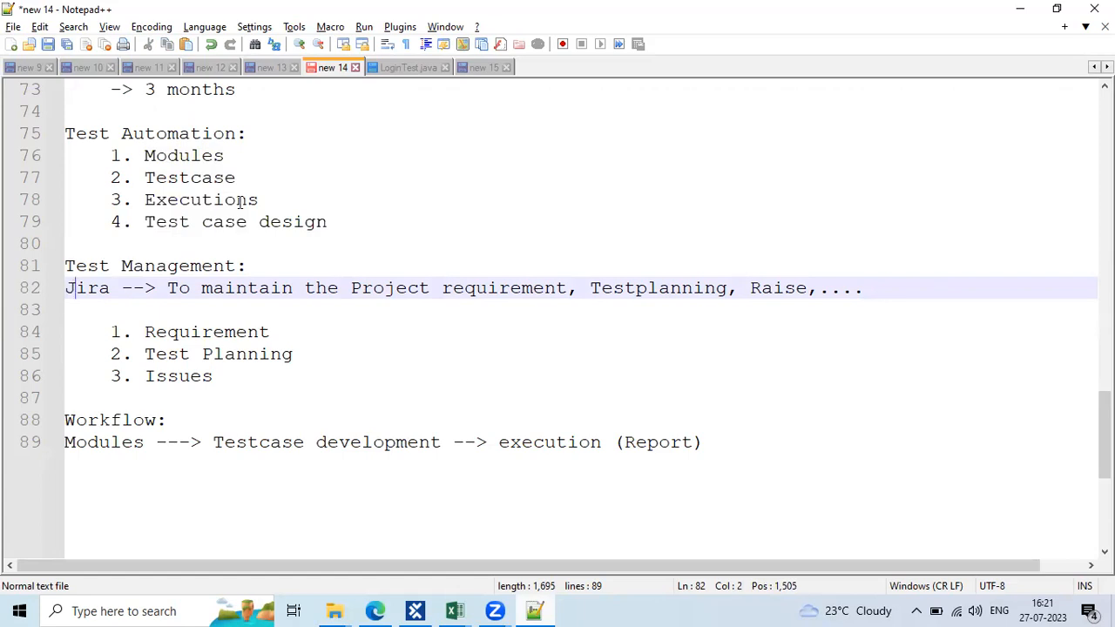
pyautogui.click(418, 611)
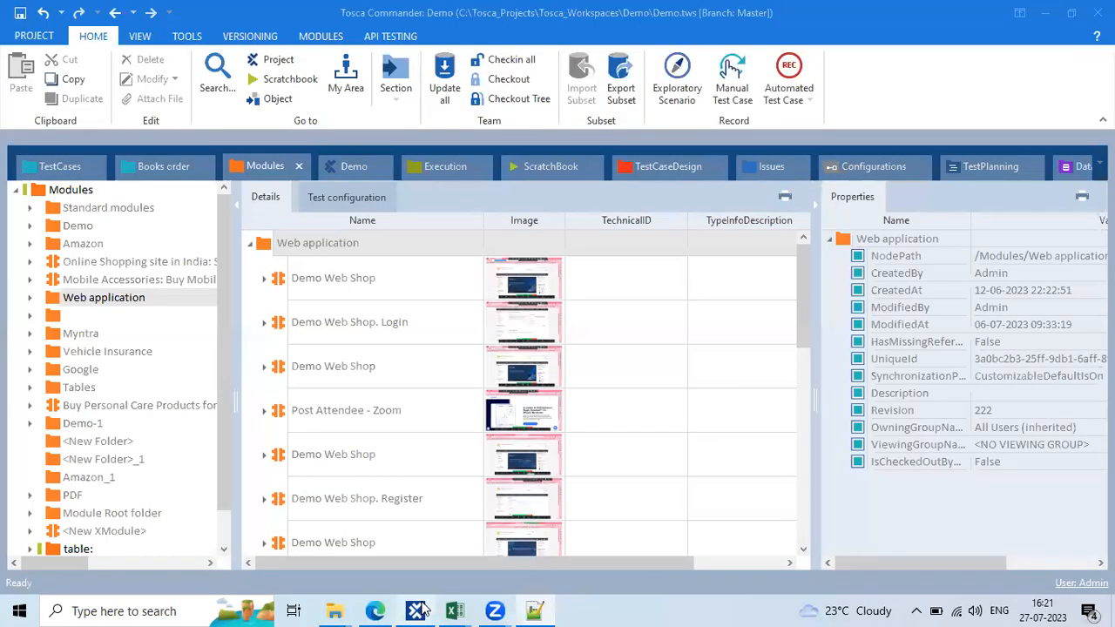
pyautogui.click(418, 610)
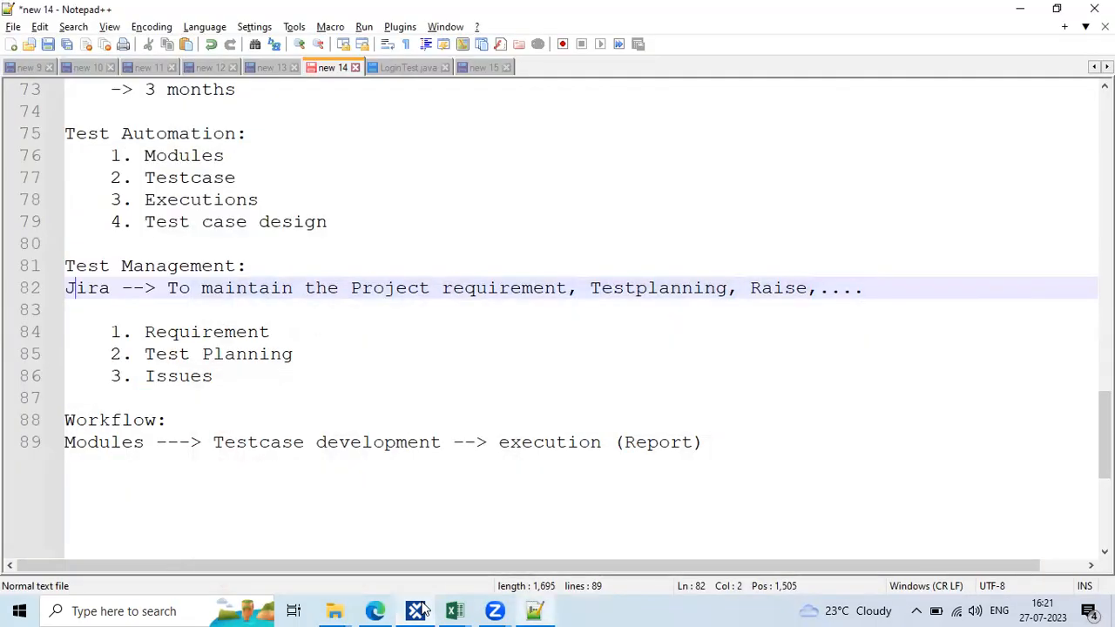
# Switch to Tosca Commander, close the Books order tab and move the Execution and TestCaseDesign tabs next to Modules
pyautogui.click(418, 611)
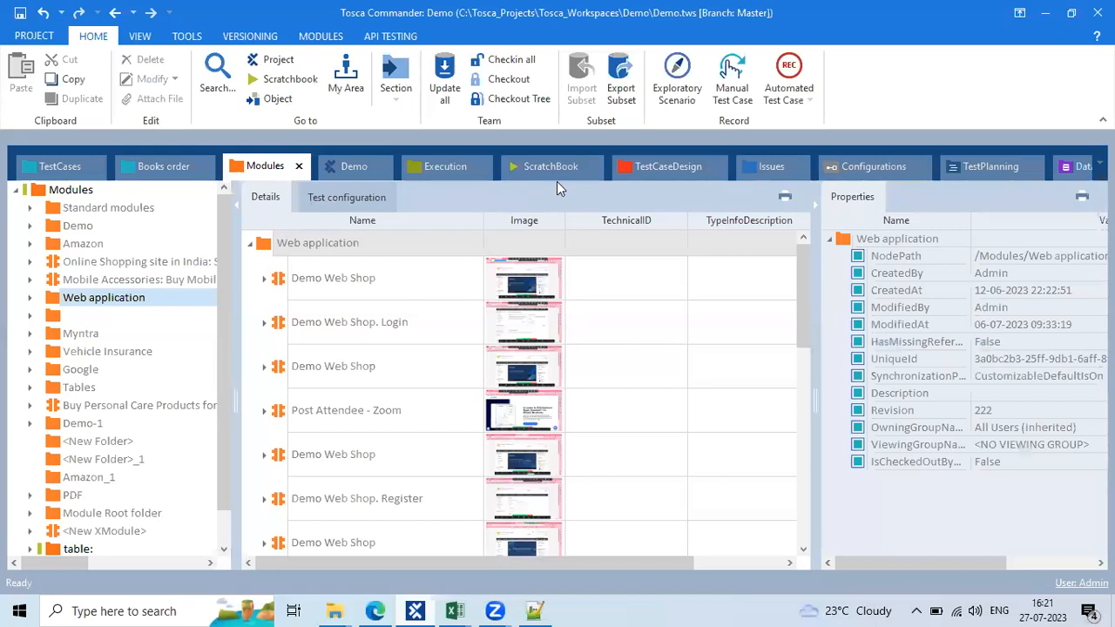
pyautogui.click(205, 166)
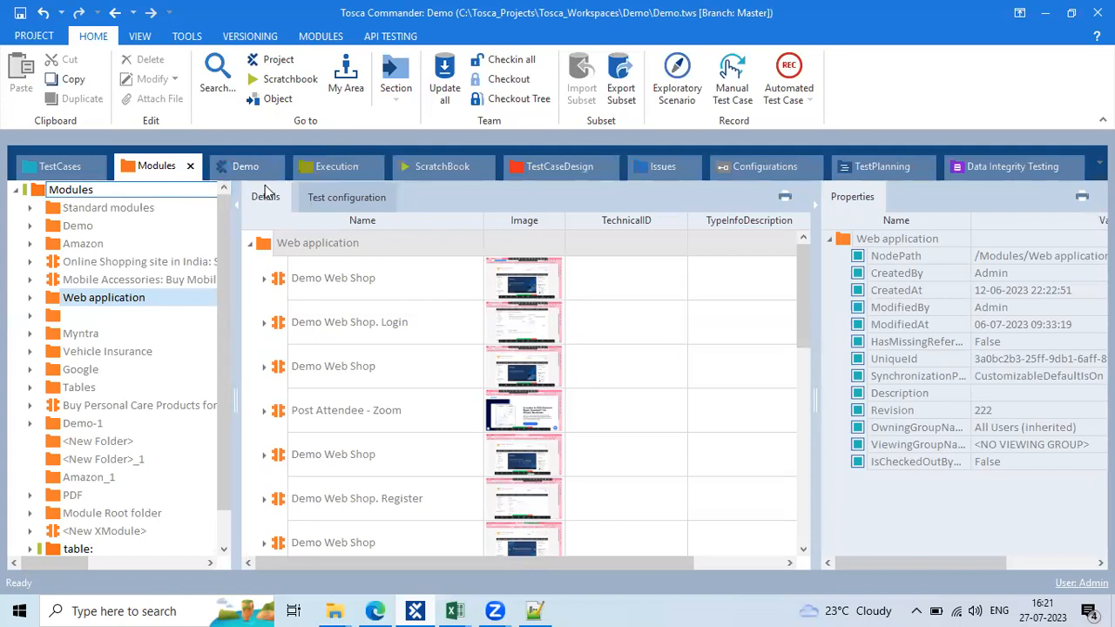
pyautogui.moveTo(275, 179); pyautogui.dragTo(245, 179)
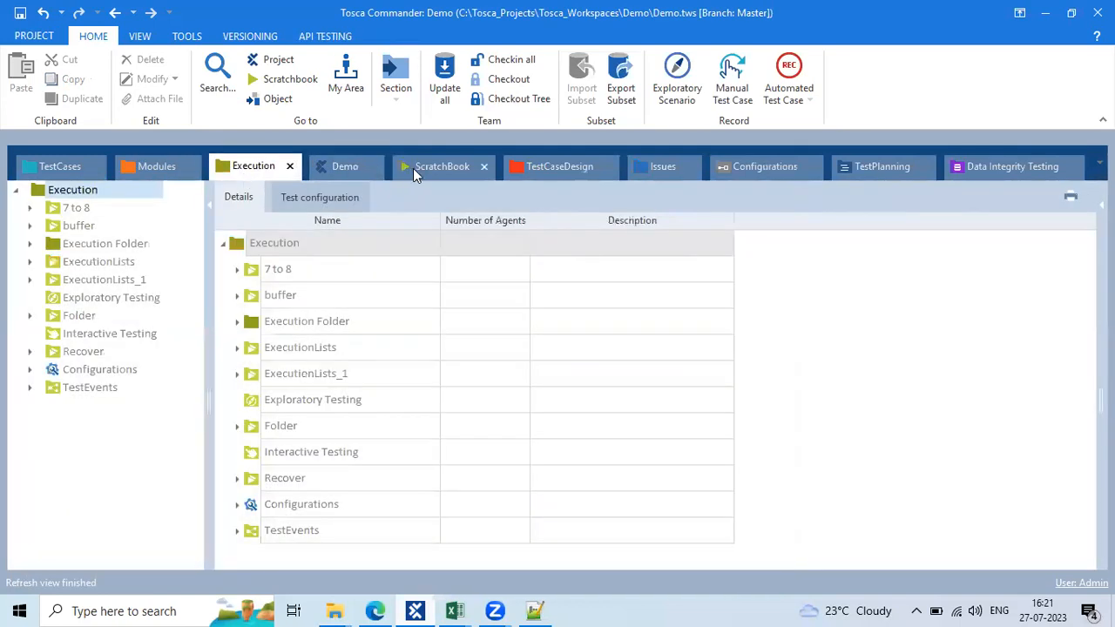
pyautogui.moveTo(551, 165); pyautogui.dragTo(319, 174)
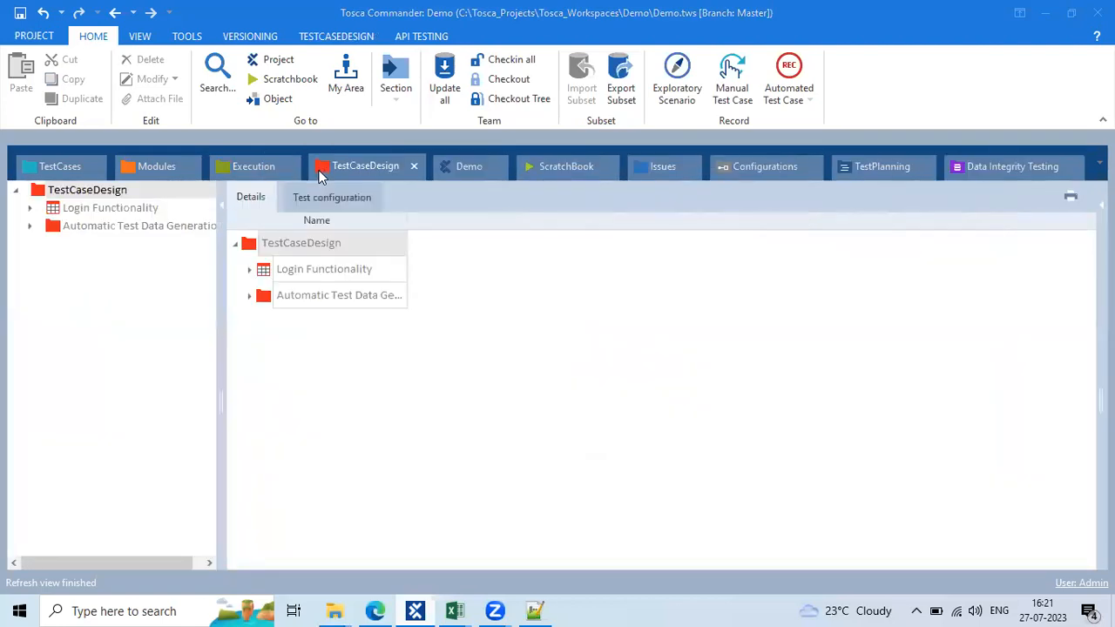
# Return to the notes and highlight the Test Automation heading and its four numbered items in turn
pyautogui.click(535, 610)
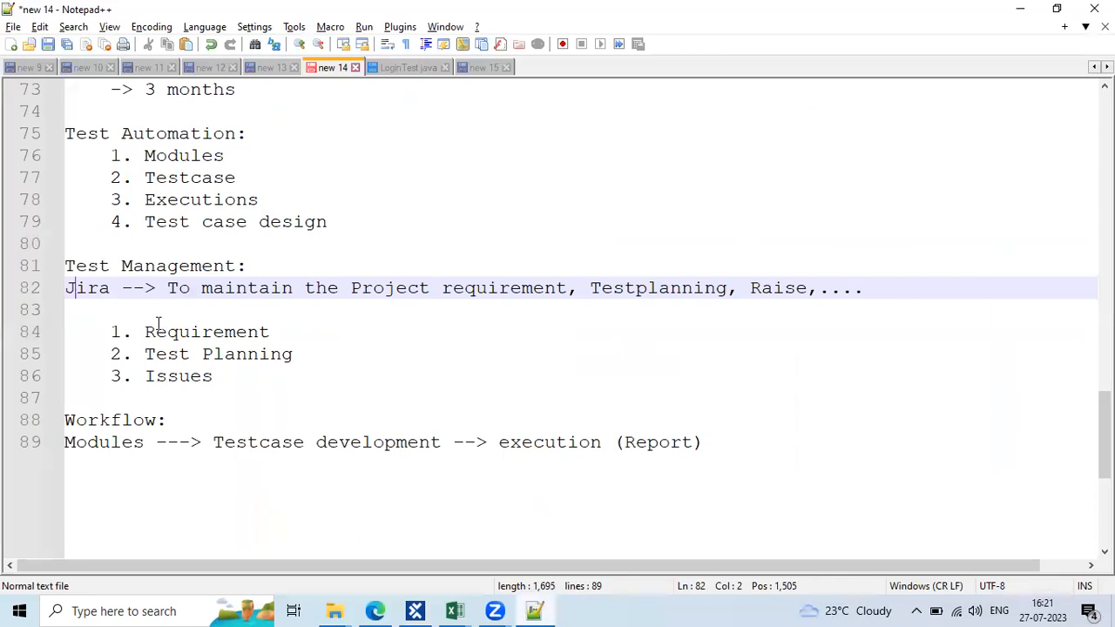
pyautogui.click(104, 264)
pyautogui.moveTo(98, 133); pyautogui.dragTo(193, 134)
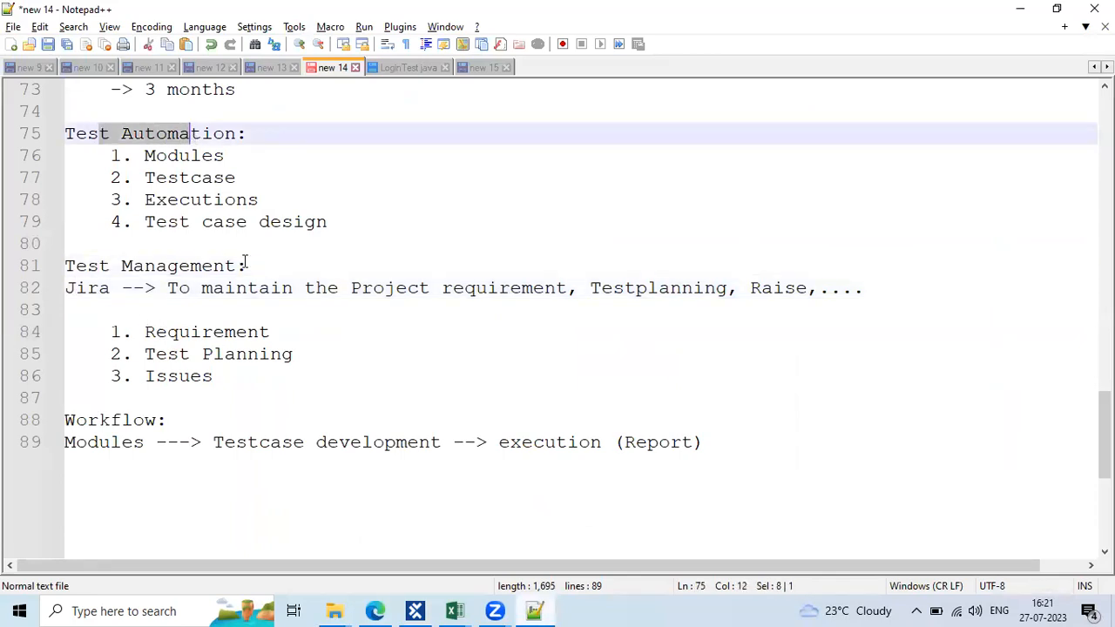
pyautogui.click(160, 155)
pyautogui.click(87, 133)
pyautogui.moveTo(87, 133); pyautogui.dragTo(192, 134)
pyautogui.click(229, 155)
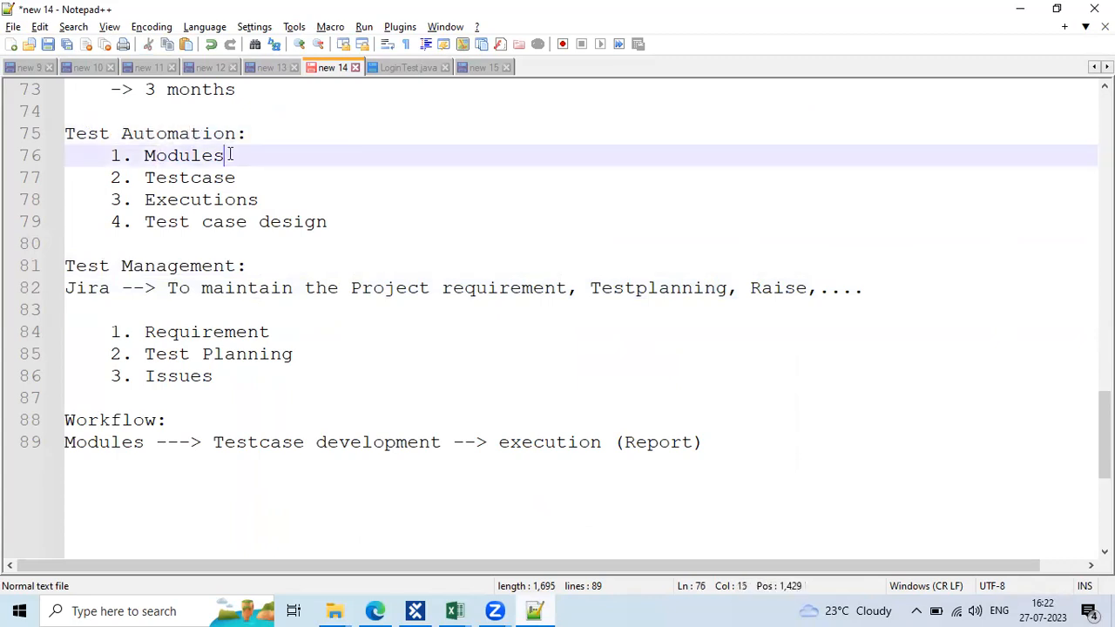
pyautogui.moveTo(88, 134); pyautogui.dragTo(193, 135)
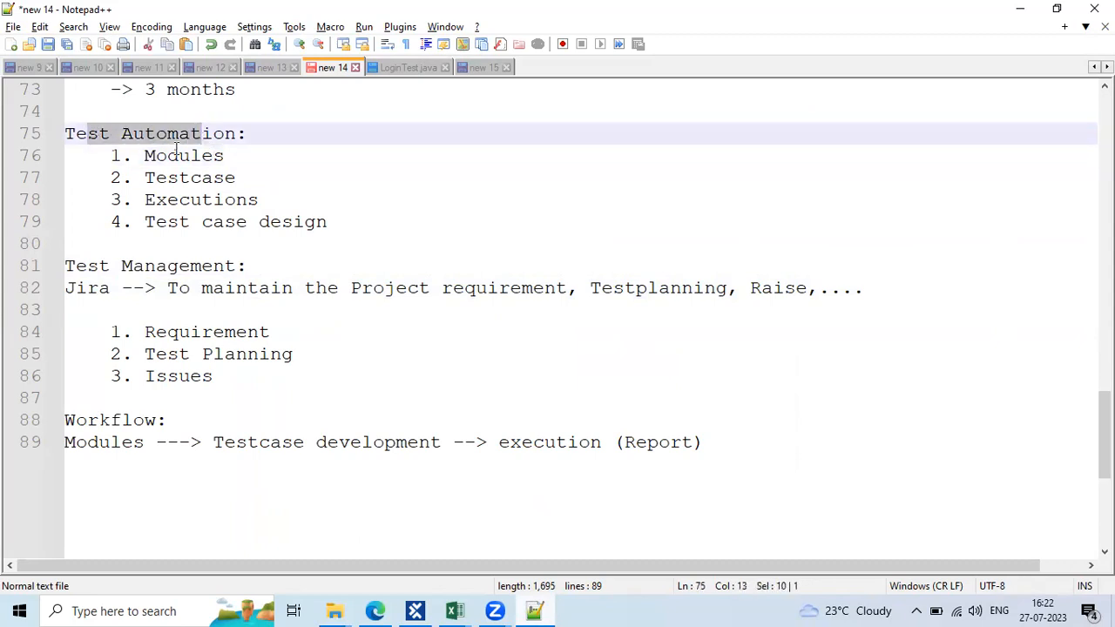
pyautogui.moveTo(109, 157); pyautogui.dragTo(331, 213)
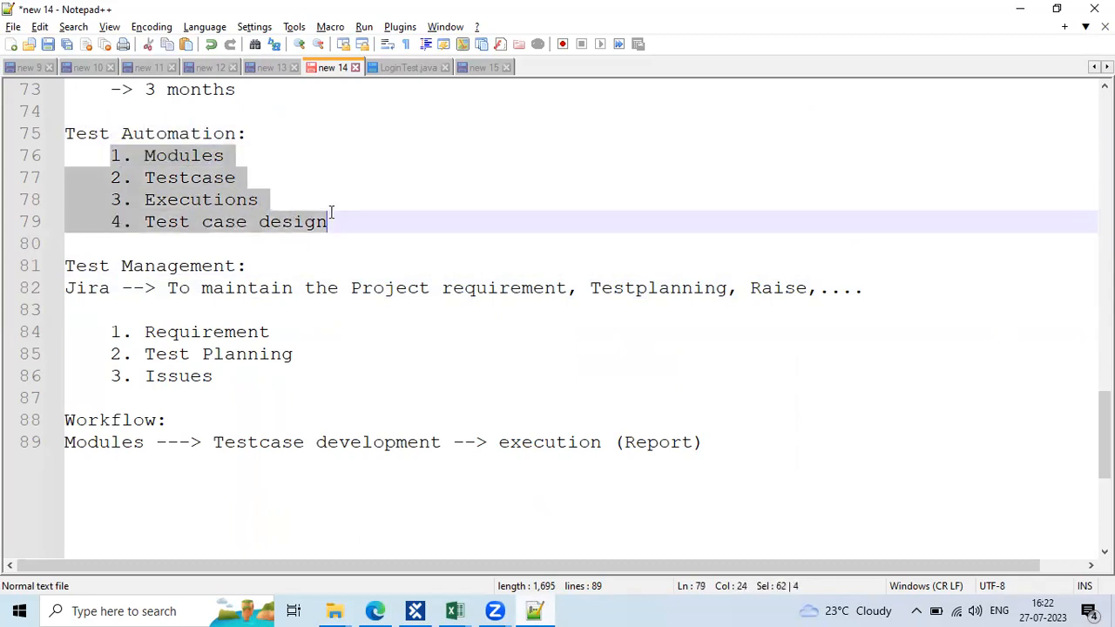
pyautogui.click(331, 214)
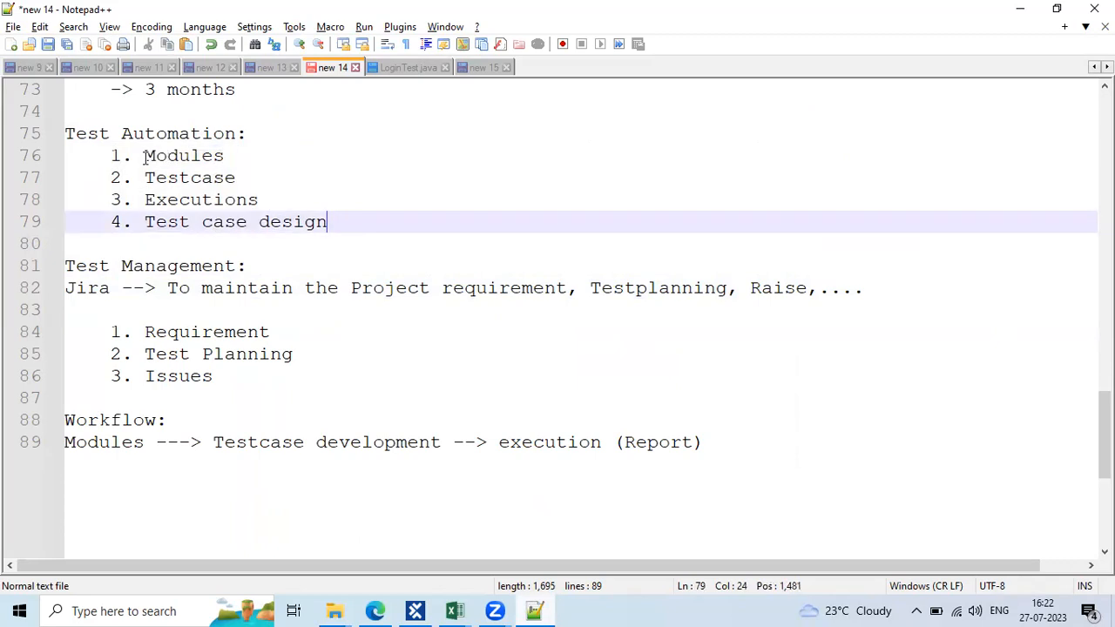
pyautogui.moveTo(76, 162); pyautogui.dragTo(249, 157)
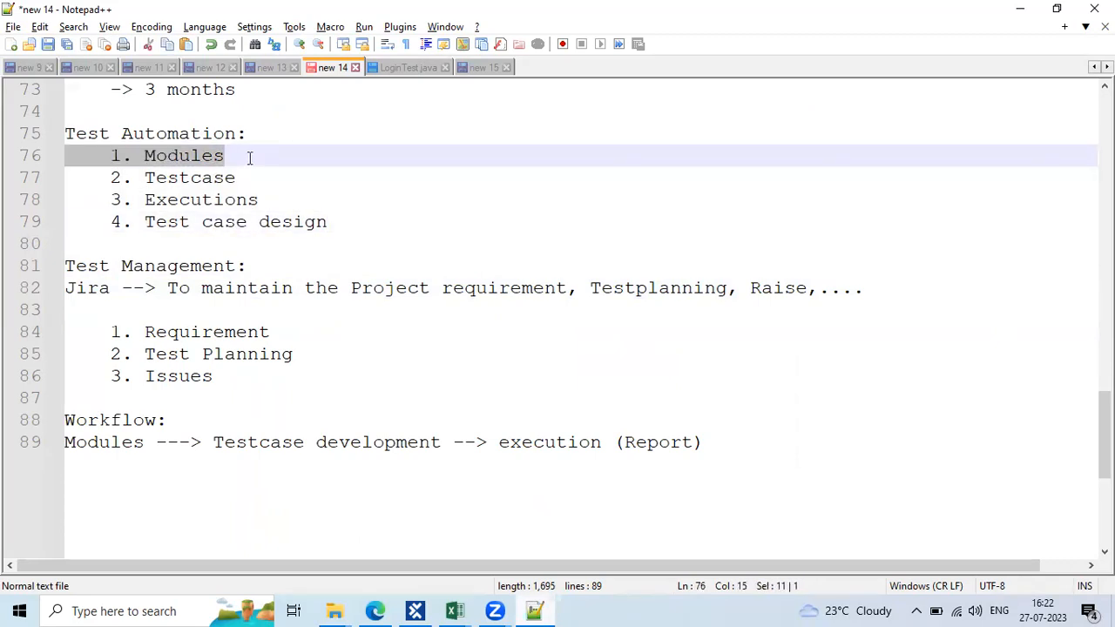
pyautogui.moveTo(258, 200); pyautogui.dragTo(61, 178)
pyautogui.click(274, 197)
pyautogui.doubleClick(274, 198)
pyautogui.moveTo(371, 224); pyautogui.dragTo(54, 214)
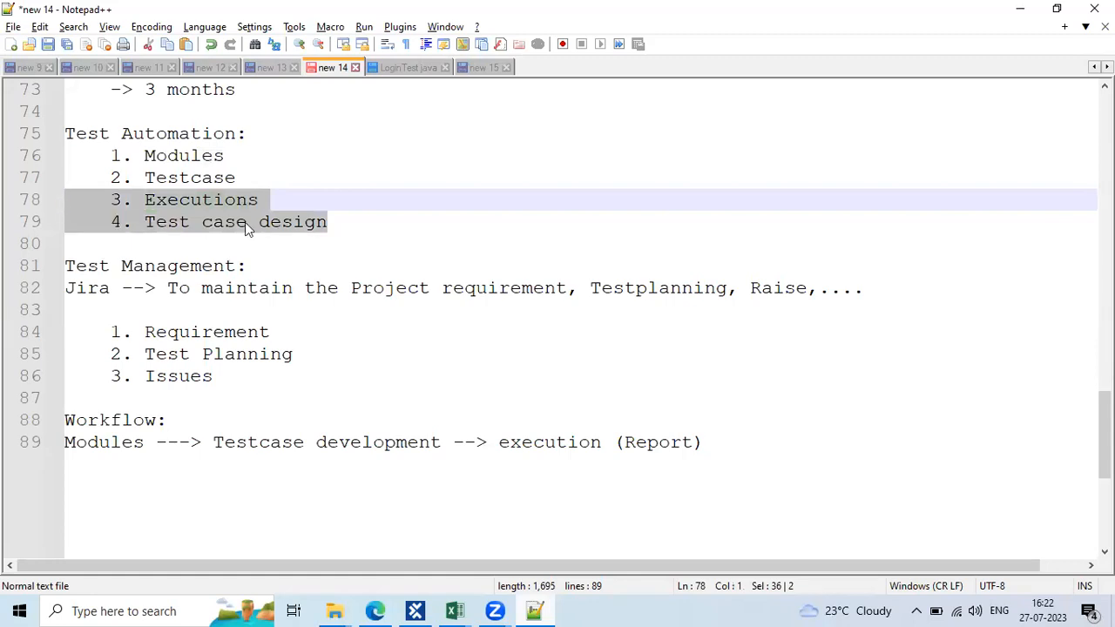
# Bookmark the Test Automation heading line in the notes
pyautogui.moveTo(248, 267); pyautogui.dragTo(53, 267)
pyautogui.click(50, 266)
pyautogui.click(49, 133)
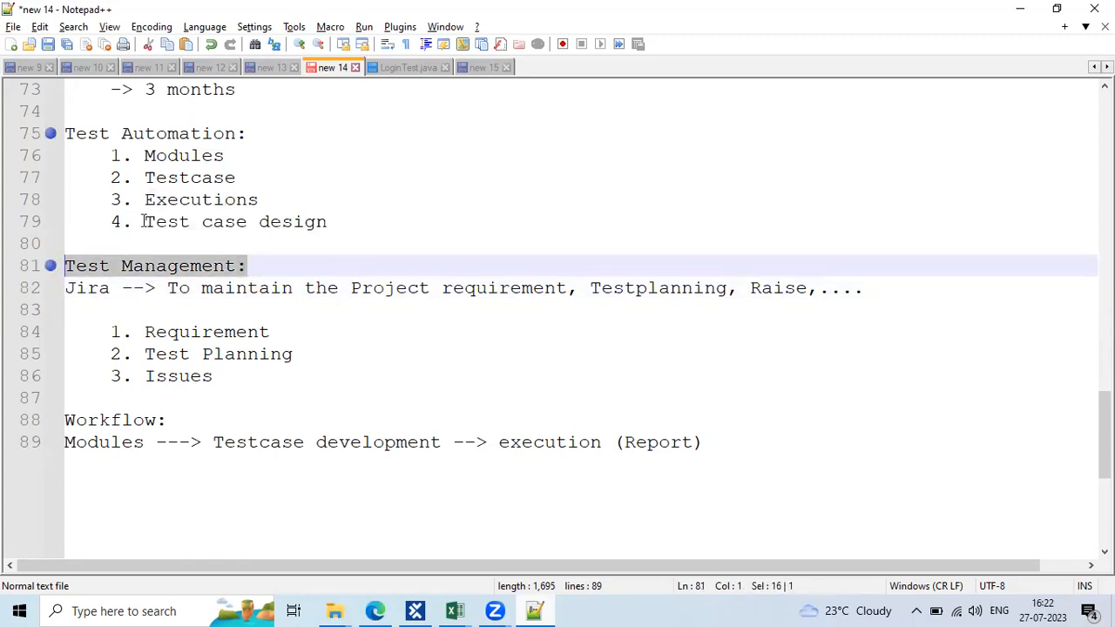
pyautogui.click(145, 222)
pyautogui.click(51, 265)
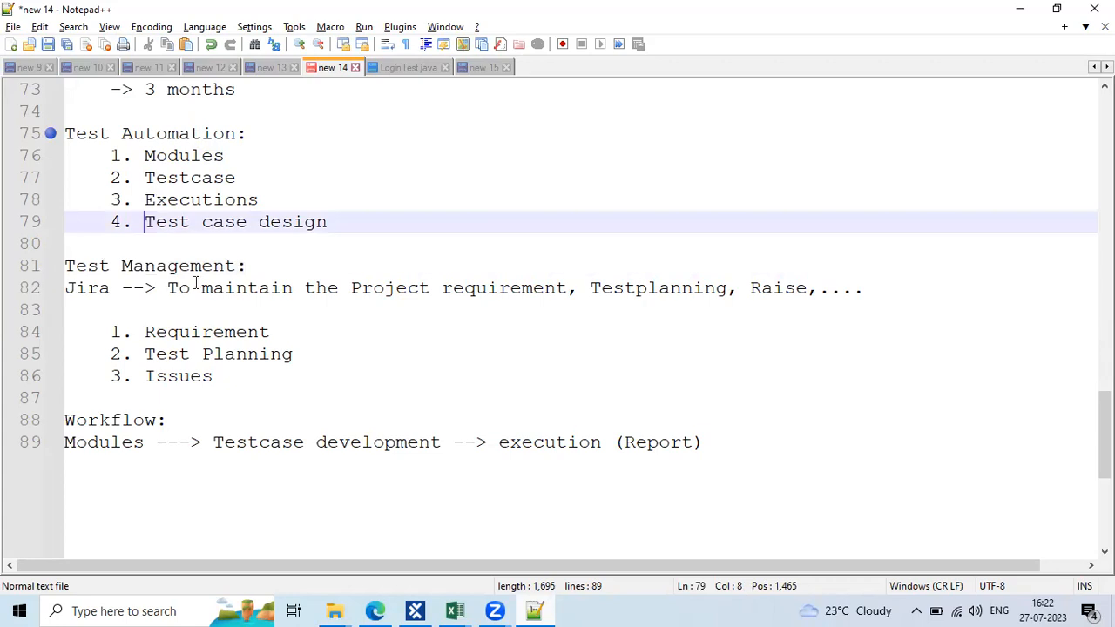
# Highlight the Test Management items Requirement, Test Planning and Issues
pyautogui.moveTo(294, 328); pyautogui.dragTo(148, 331)
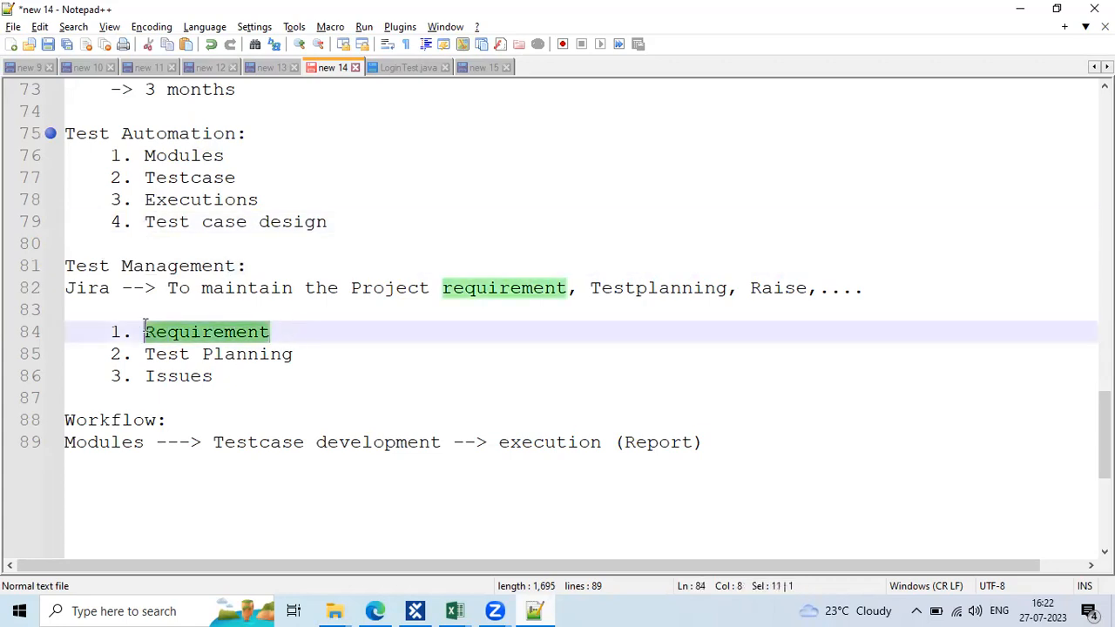
pyautogui.moveTo(301, 351); pyautogui.dragTo(156, 349)
pyautogui.moveTo(247, 375); pyautogui.dragTo(143, 354)
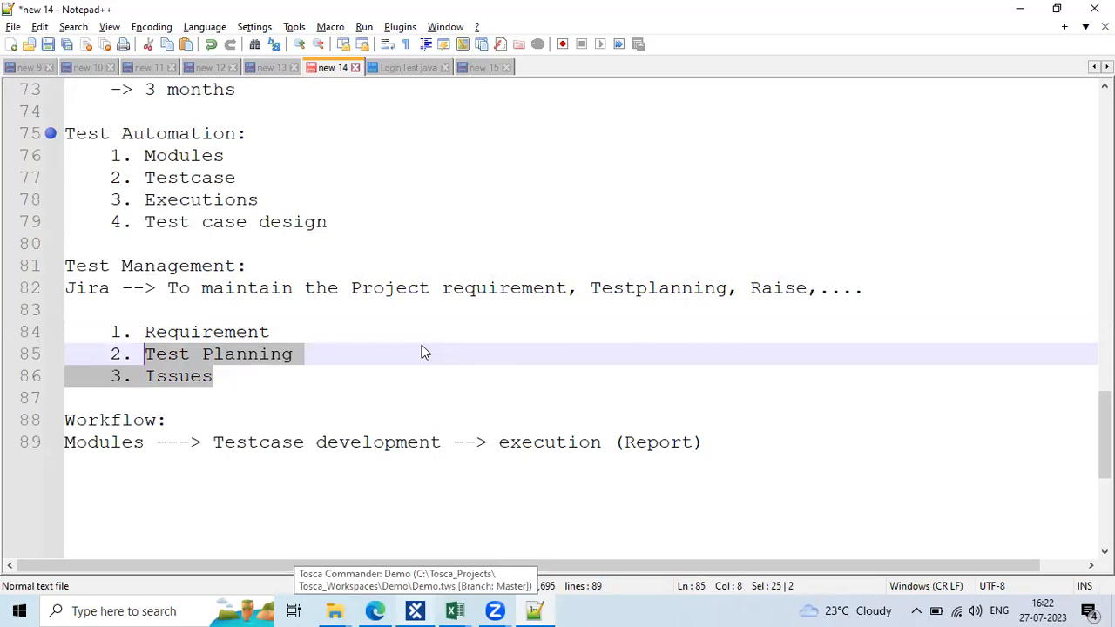
# Switch to Tosca Commander, restore and move its window, then maximize it again
pyautogui.click(414, 610)
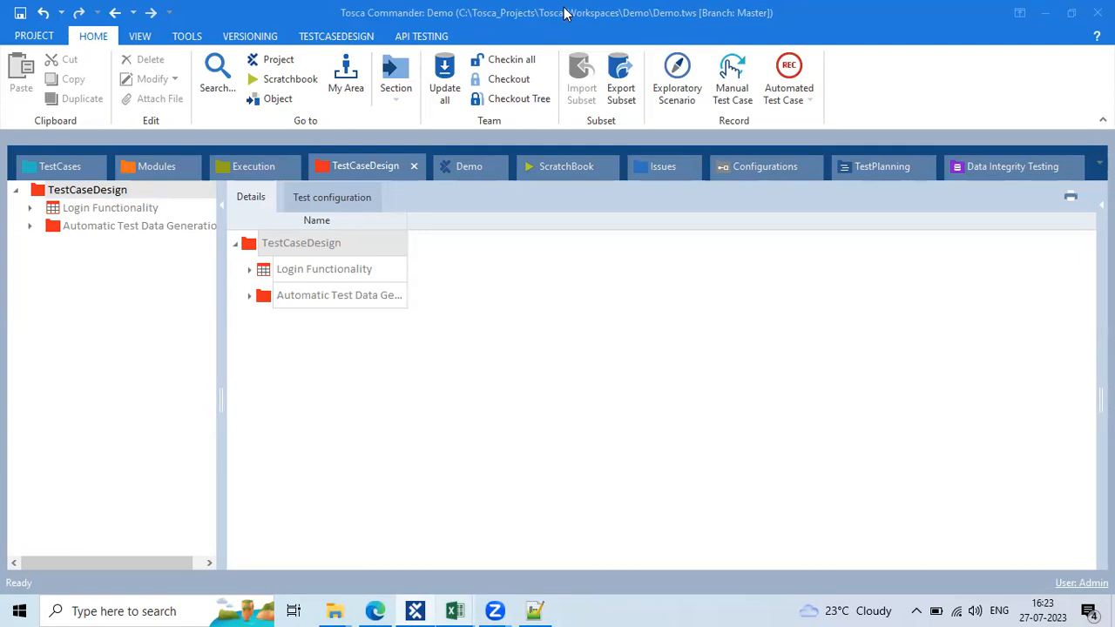
pyautogui.click(730, 11)
pyautogui.click(425, 493)
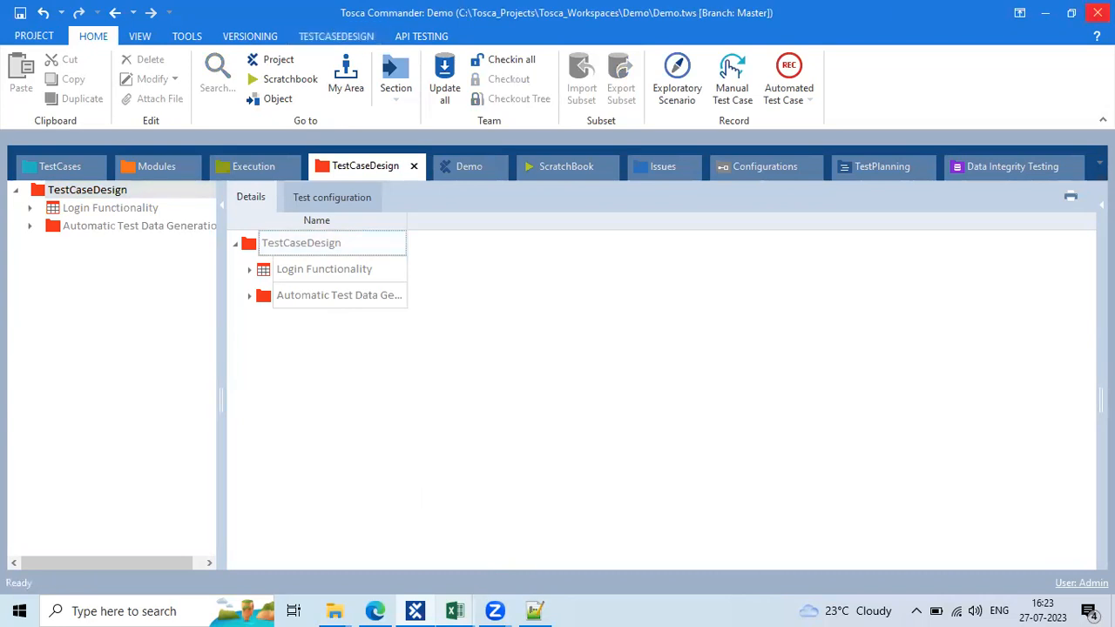
pyautogui.click(1073, 14)
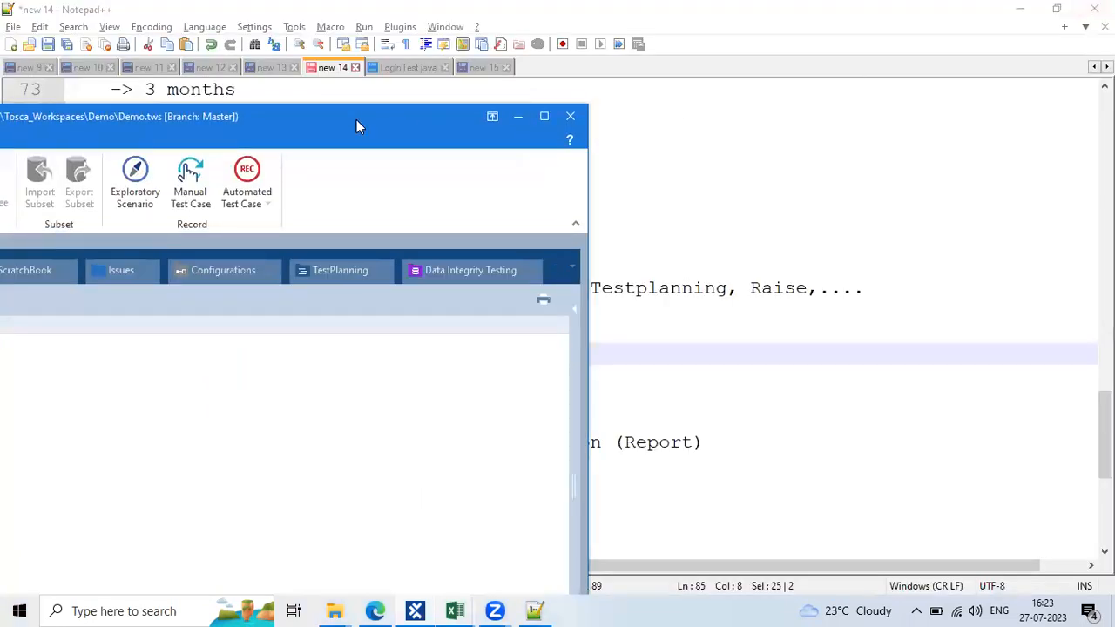
pyautogui.moveTo(424, 126); pyautogui.dragTo(747, 52)
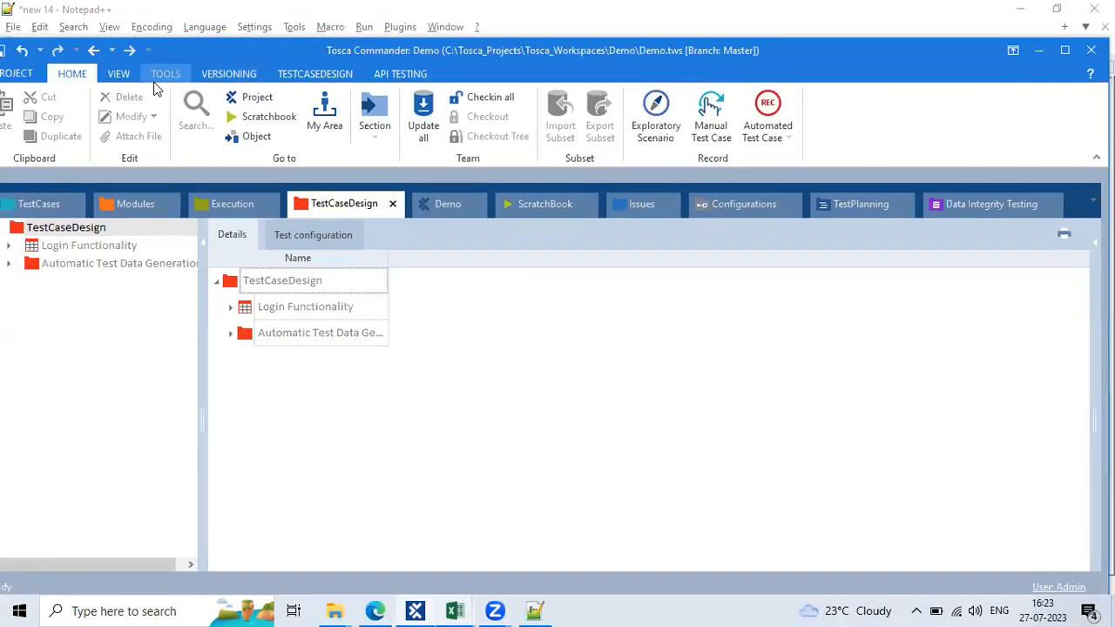
pyautogui.moveTo(260, 54); pyautogui.dragTo(316, 53)
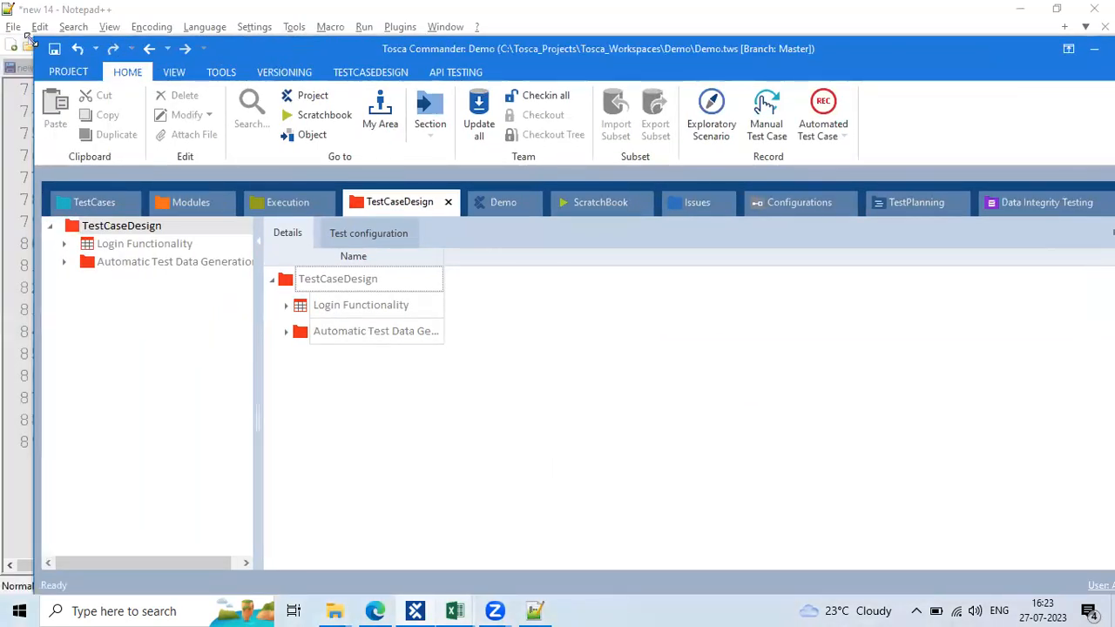
pyautogui.moveTo(30, 40); pyautogui.dragTo(77, 55)
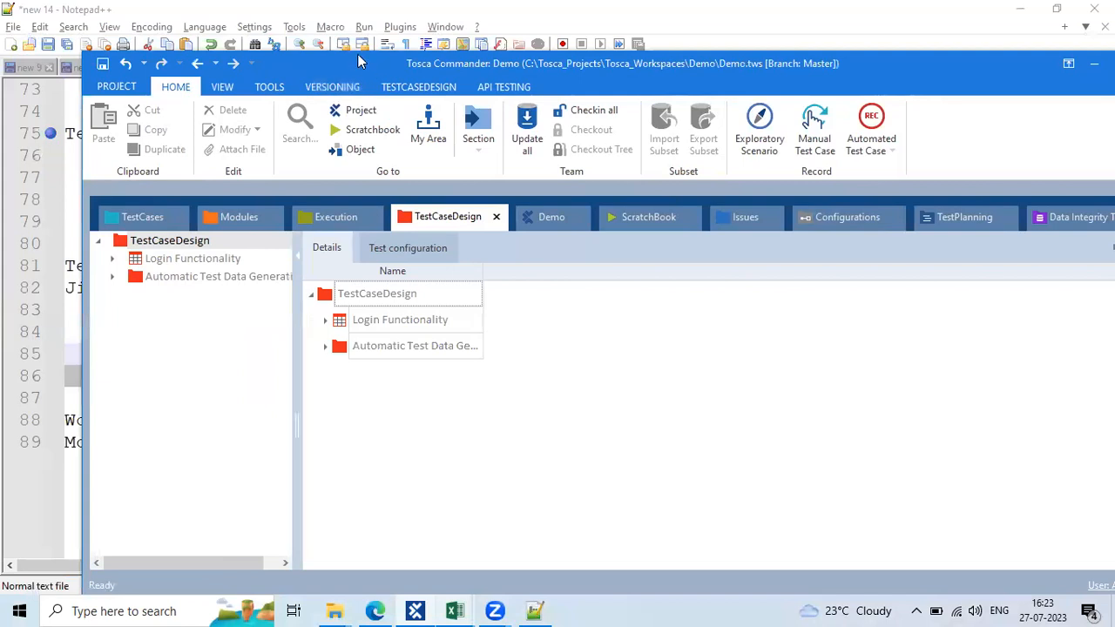
pyautogui.doubleClick(357, 55)
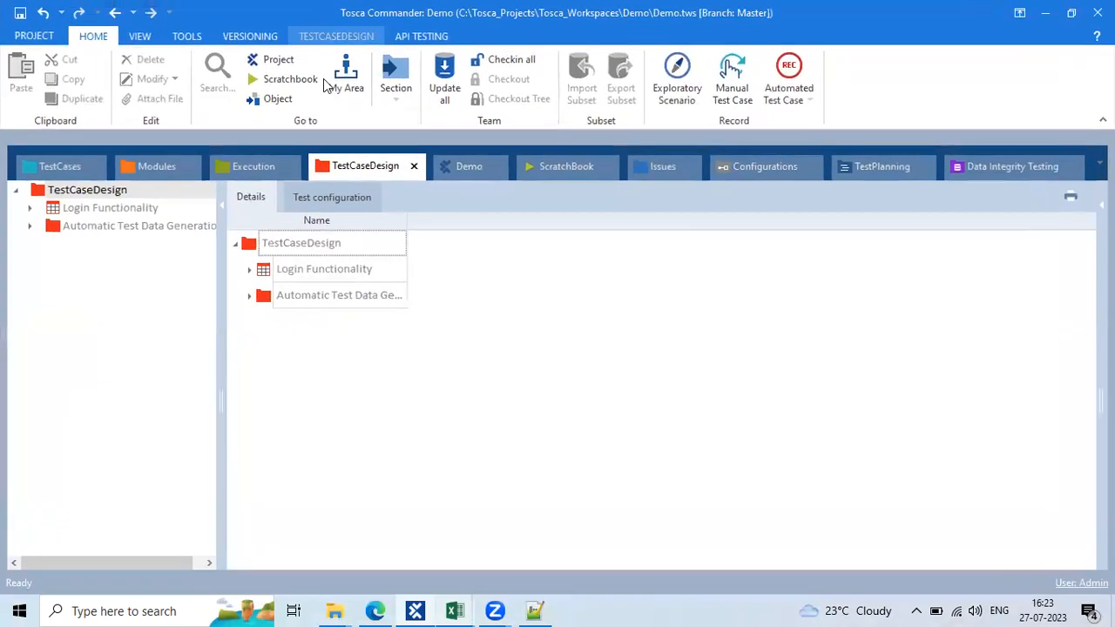
# Open the TestCases section, check in all changes and close Tosca Commander
pyautogui.click(41, 166)
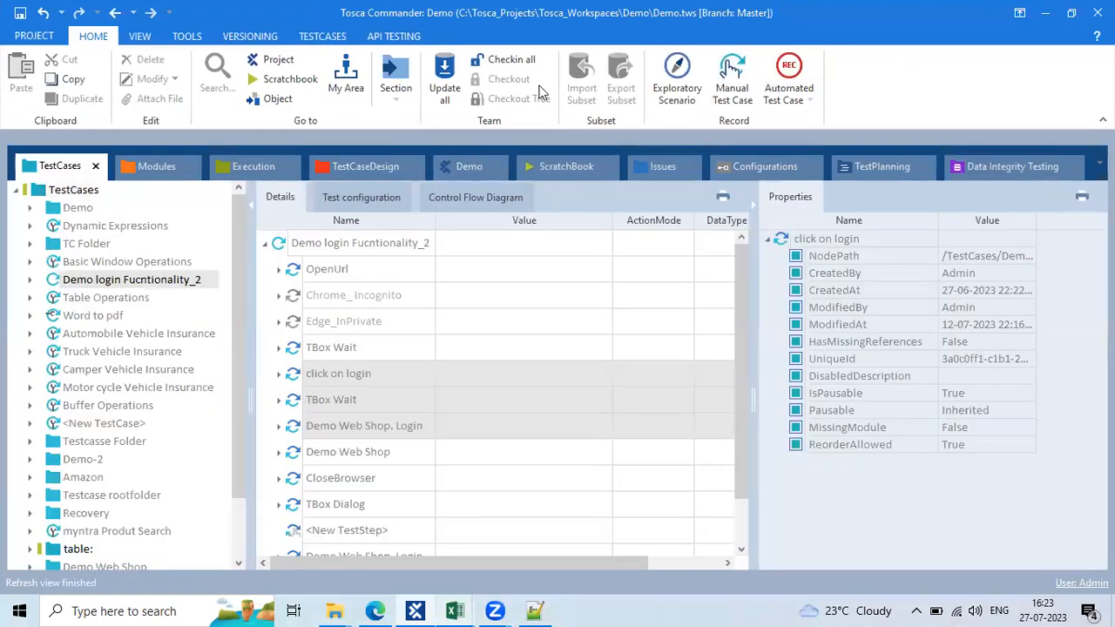
pyautogui.click(479, 59)
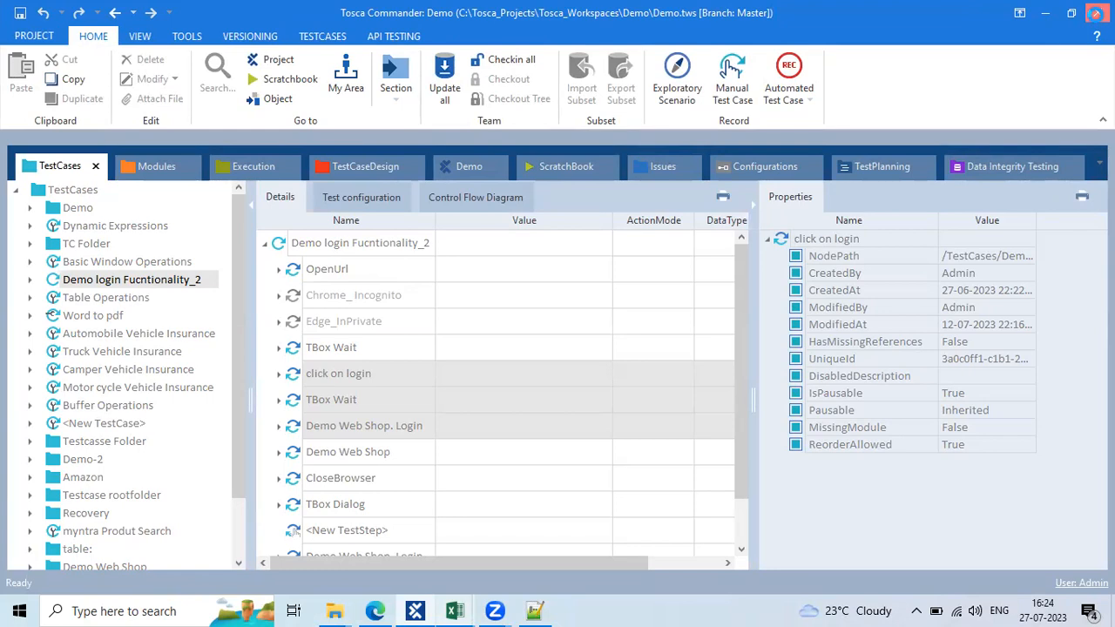
pyautogui.click(1095, 12)
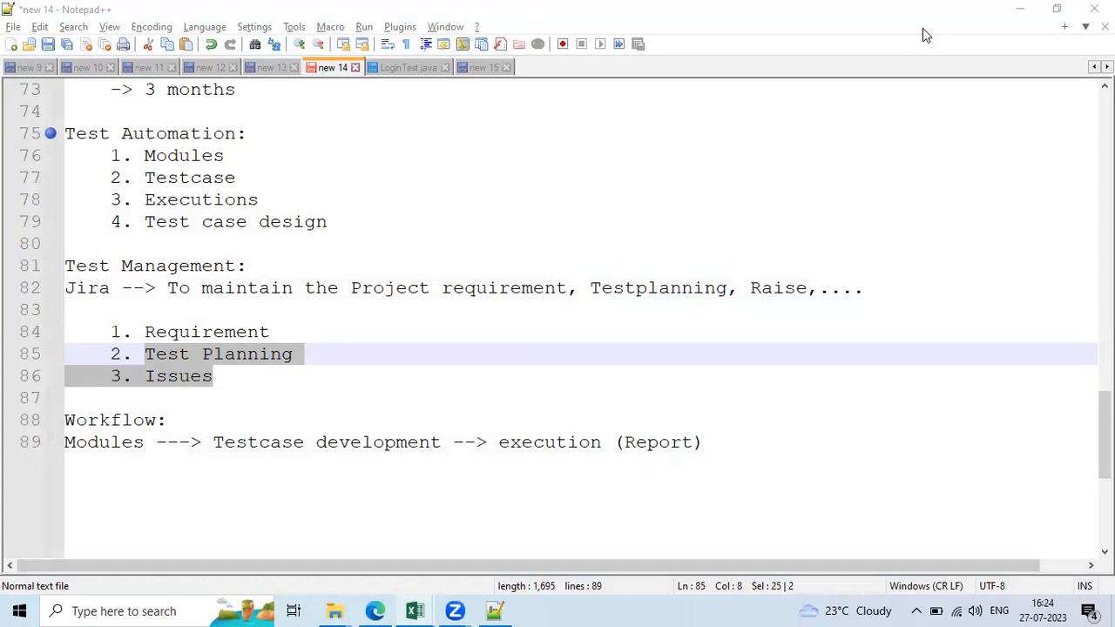
# Search Windows for Tosca and launch Tosca Commander
pyautogui.click(177, 610)
pyautogui.write('Tosca')
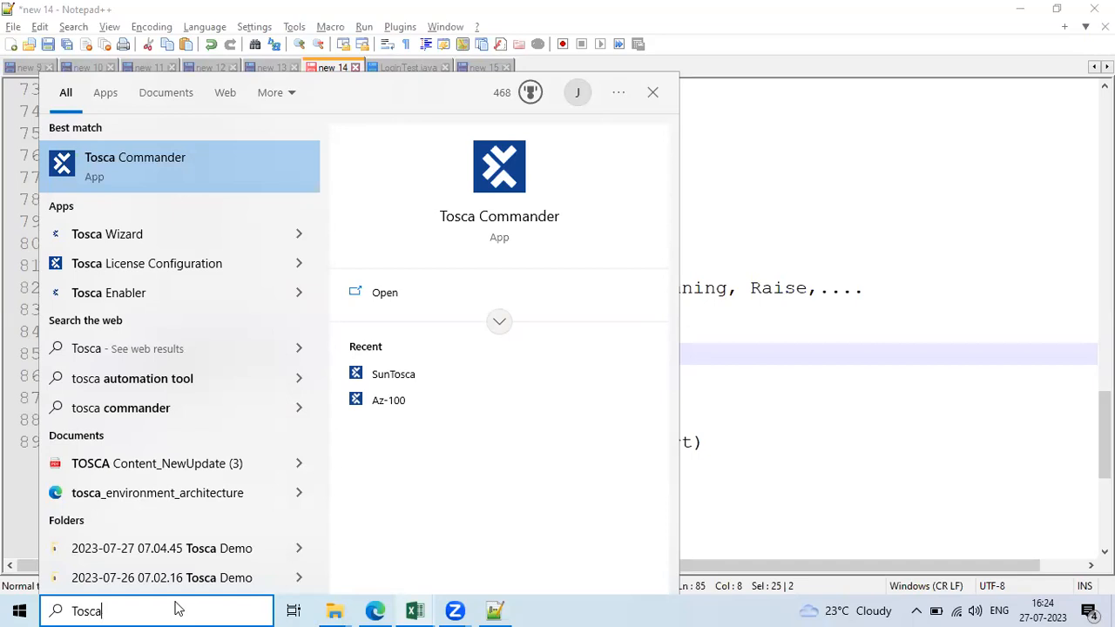
pyautogui.click(164, 156)
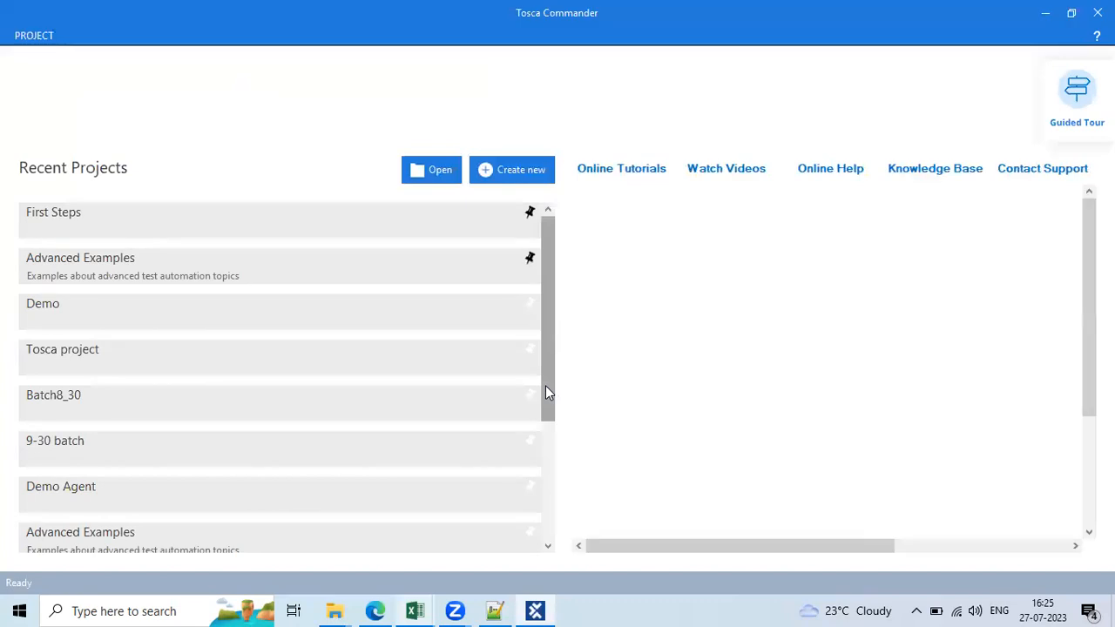
# Open the recent project Tosca project and log in as Admin
pyautogui.scroll(-3, 218, 421)
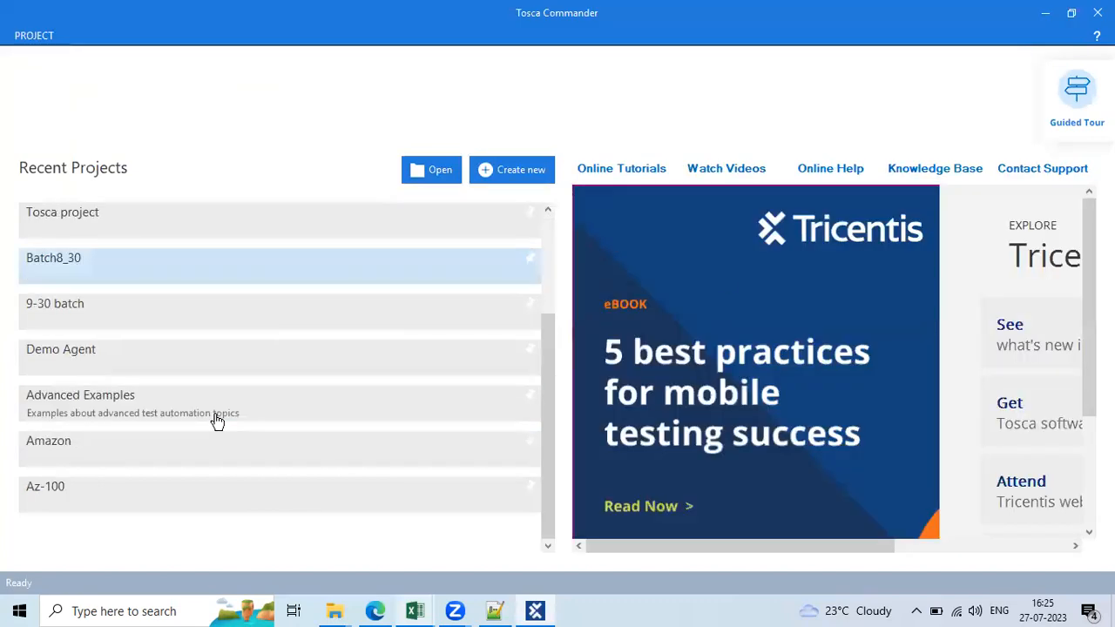
pyautogui.scroll(3, 218, 422)
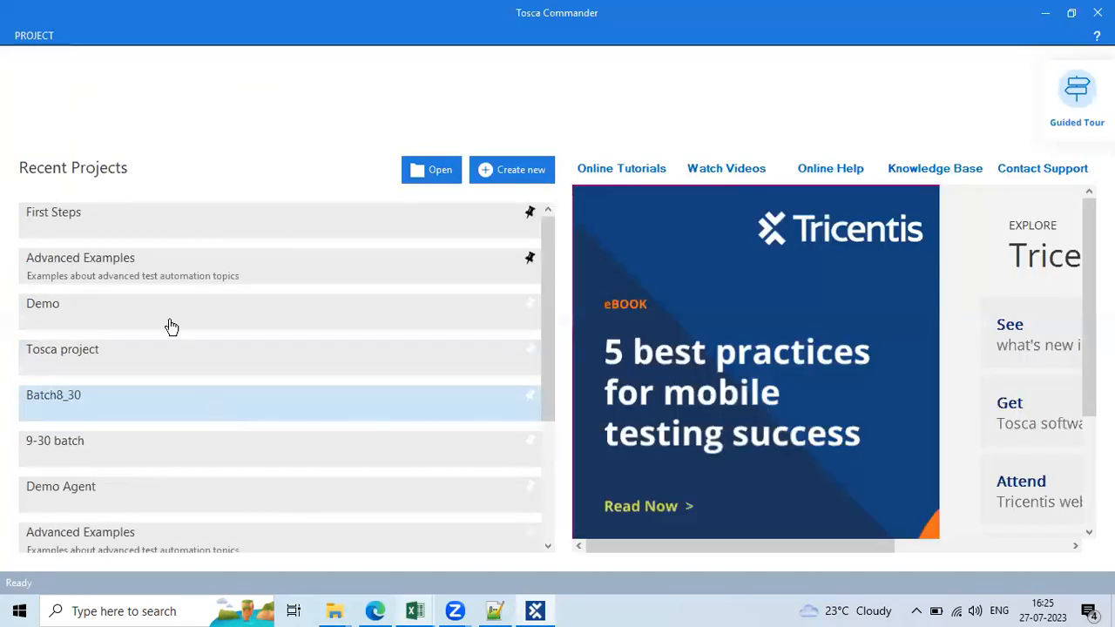
pyautogui.doubleClick(95, 362)
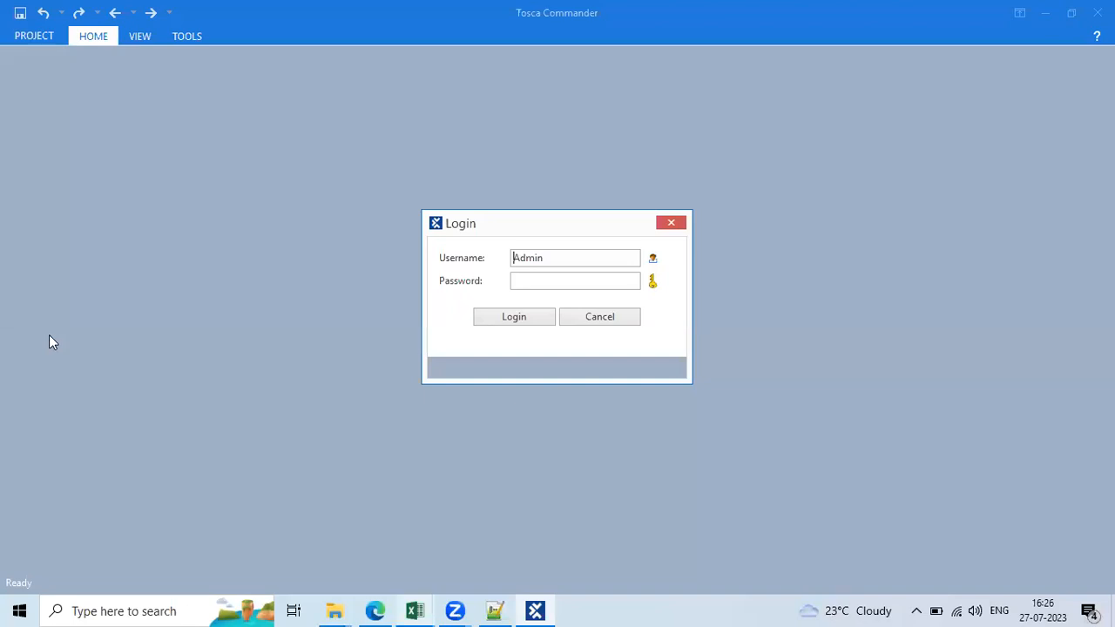
pyautogui.click(501, 319)
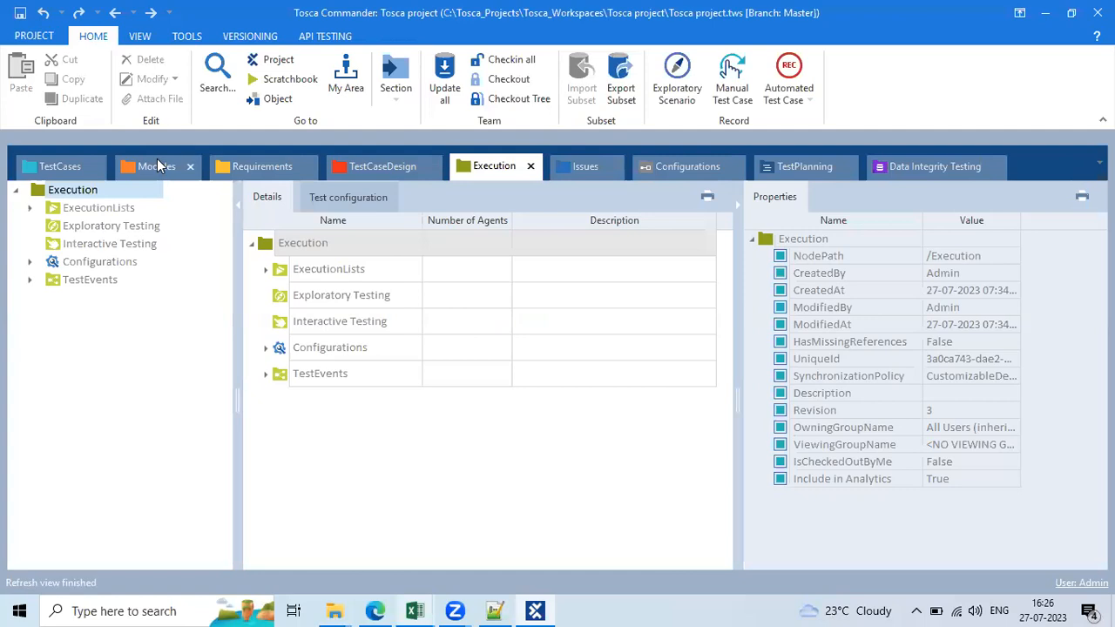
# Open the Modules and Requirements sections and move the Requirements tab after Issues
pyautogui.click(157, 162)
pyautogui.click(36, 168)
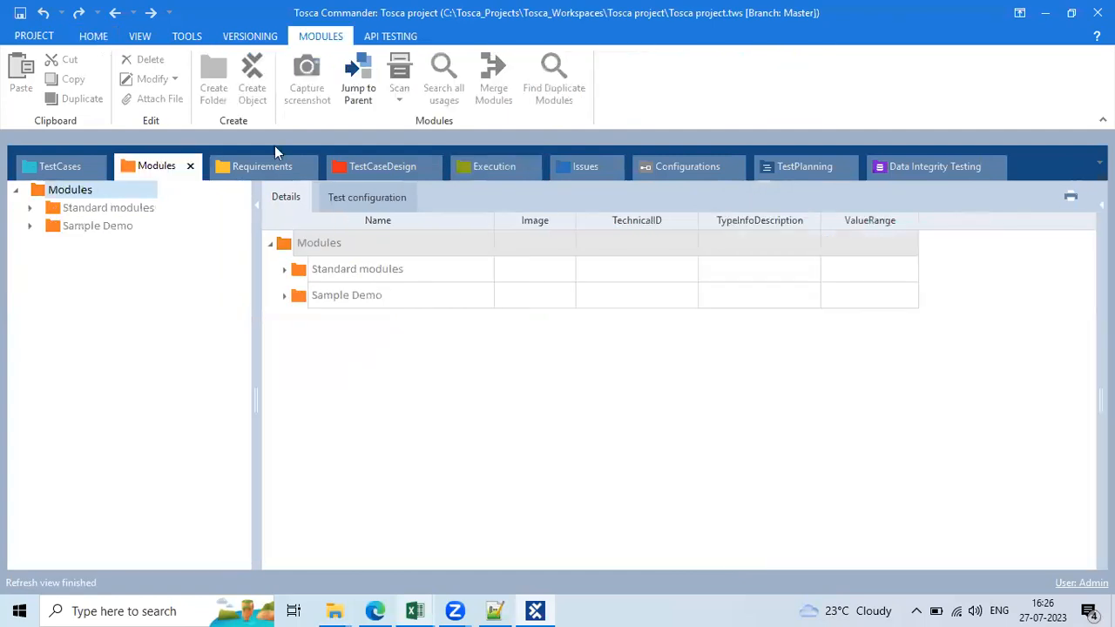
pyautogui.click(261, 168)
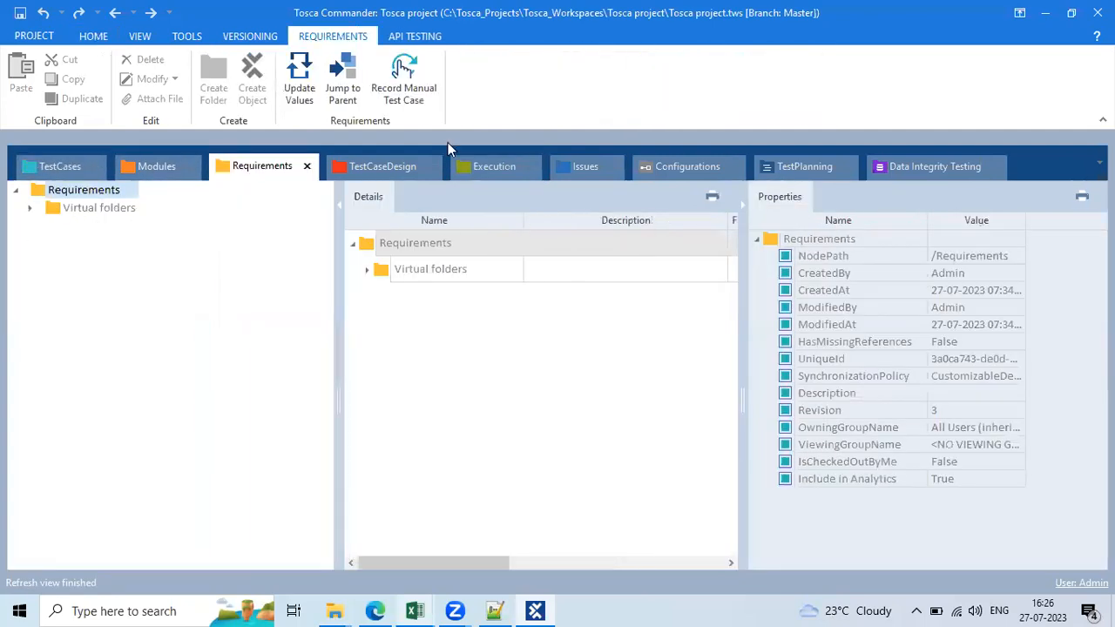
pyautogui.moveTo(508, 164); pyautogui.dragTo(480, 165)
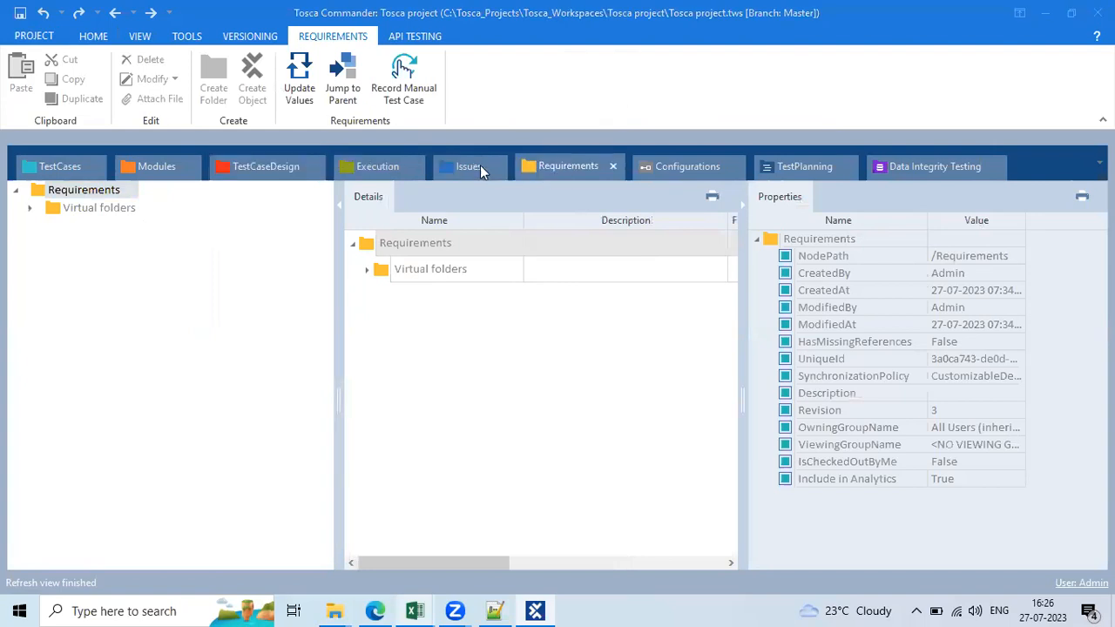
# Rearrange the section tabs so TestPlanning sits between Requirements and Configurations
pyautogui.click(480, 167)
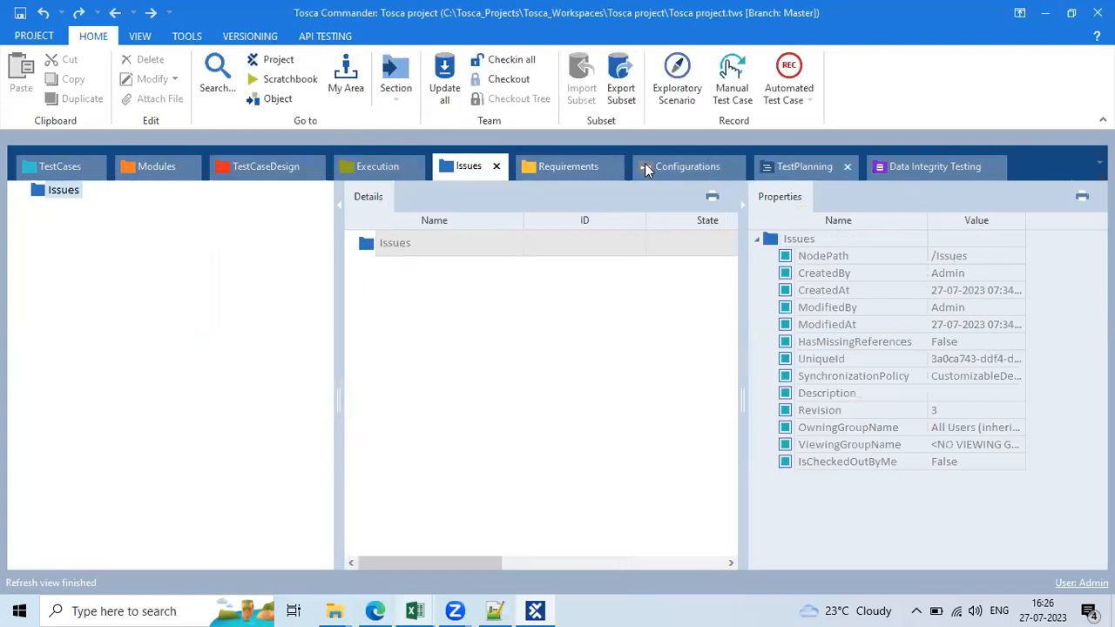
pyautogui.moveTo(645, 172); pyautogui.dragTo(553, 171)
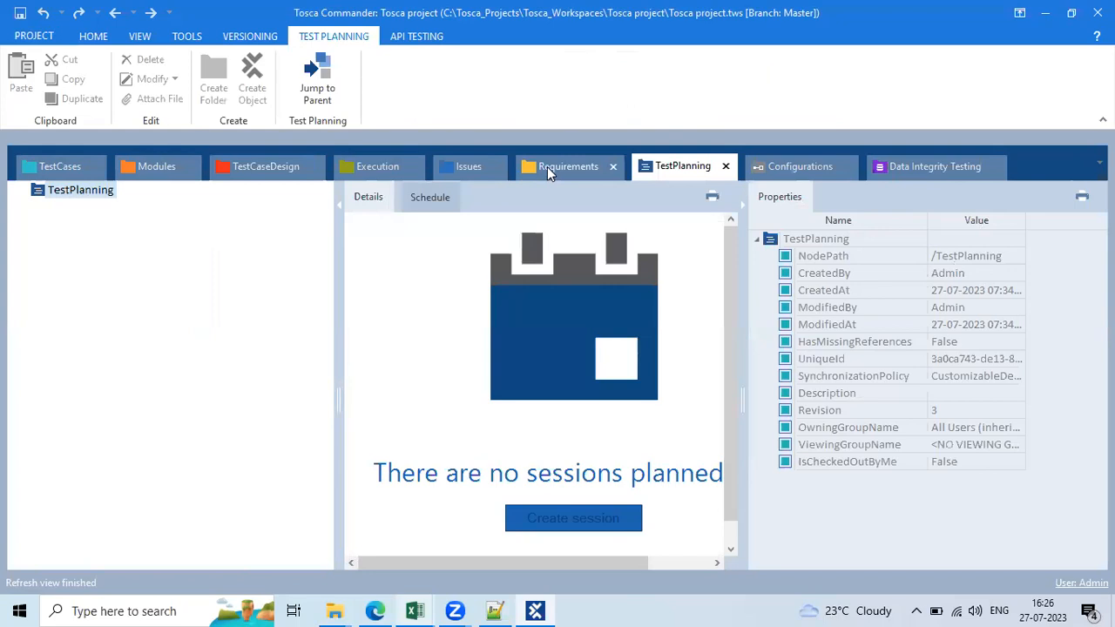
pyautogui.click(452, 166)
pyautogui.click(538, 157)
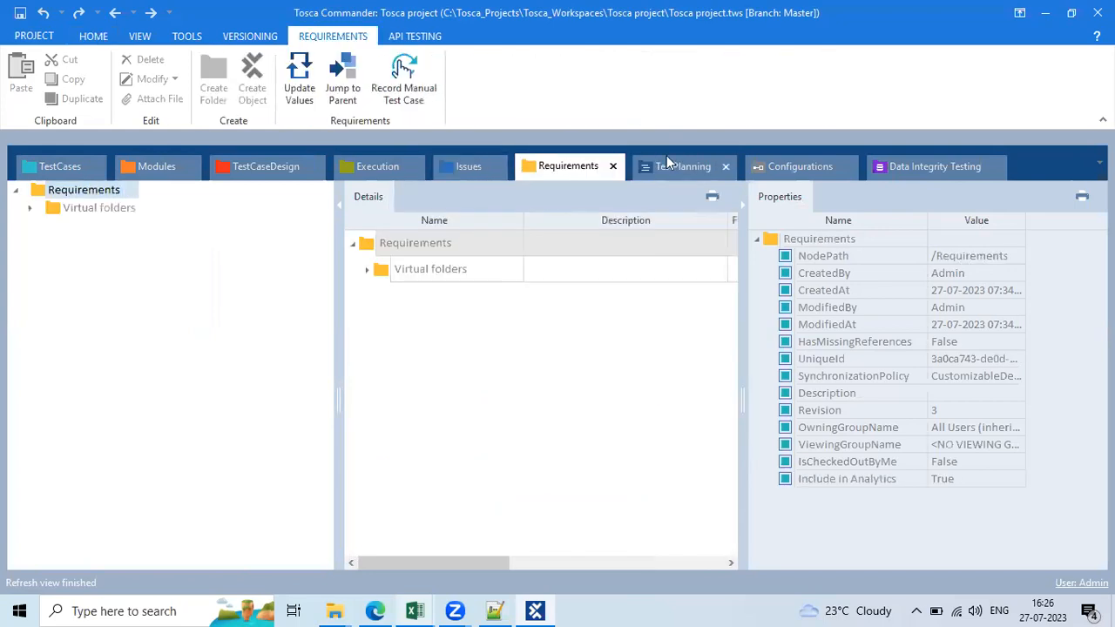
# Narrow the TestPlanning section's tree pane, then switch to the Modules section
pyautogui.moveTo(339, 283); pyautogui.dragTo(223, 296)
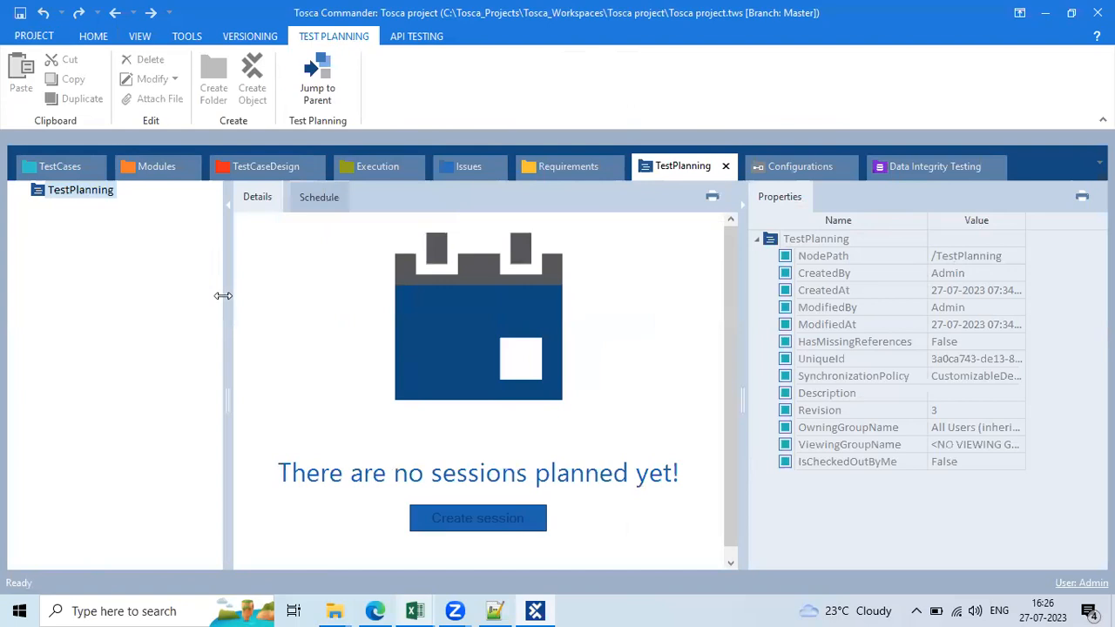
pyautogui.click(93, 36)
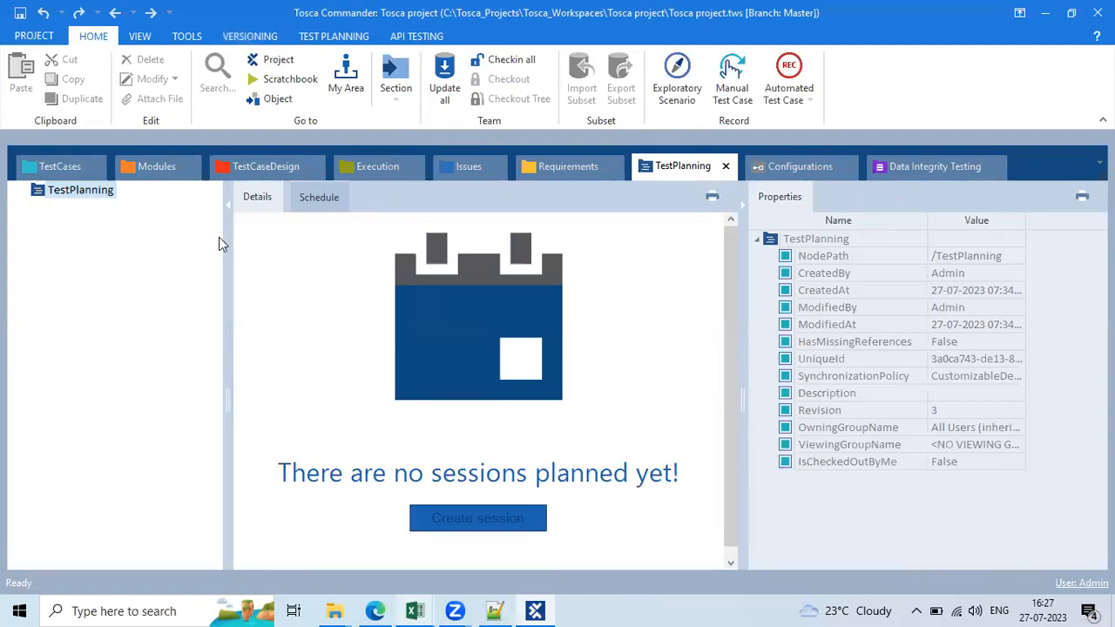
pyautogui.moveTo(223, 249)
pyautogui.mouseDown()
pyautogui.moveTo(235, 254)
pyautogui.moveTo(216, 254)
pyautogui.mouseUp()
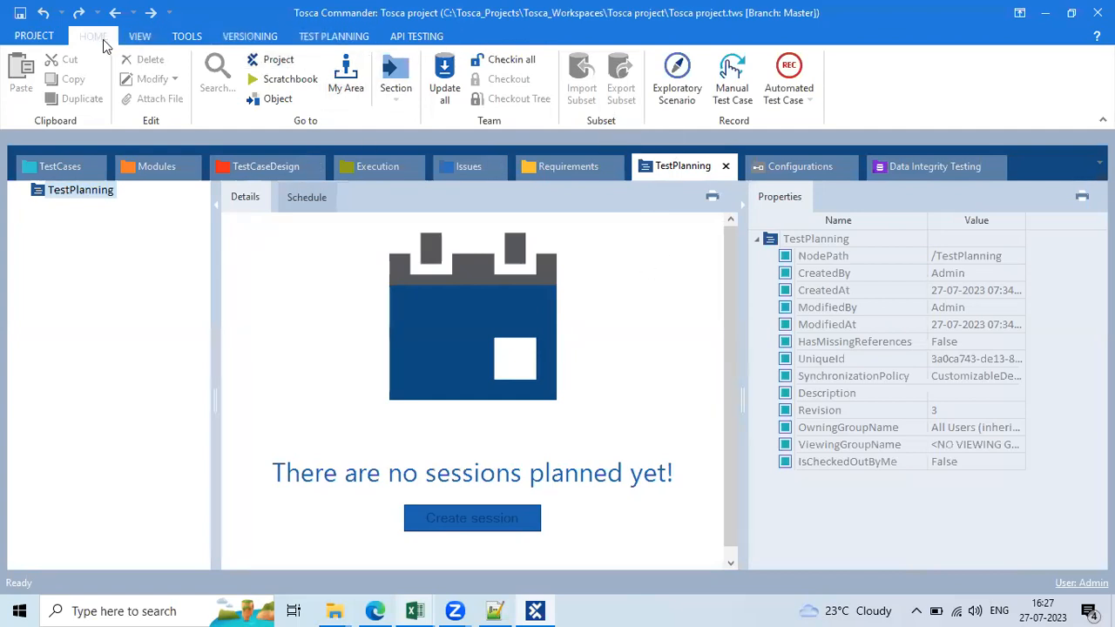
pyautogui.click(139, 168)
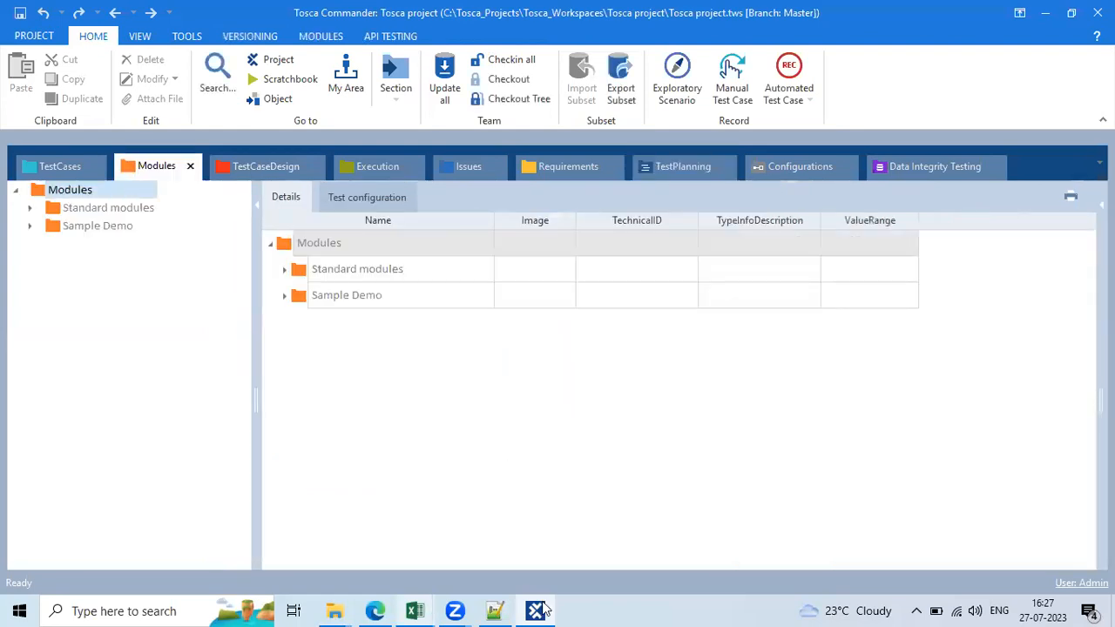
# Switch to the Notepad++ notes, add six blank lines after the Workflow line, and highlight the Workflow heading
pyautogui.hotkey('alt', 'Tab')
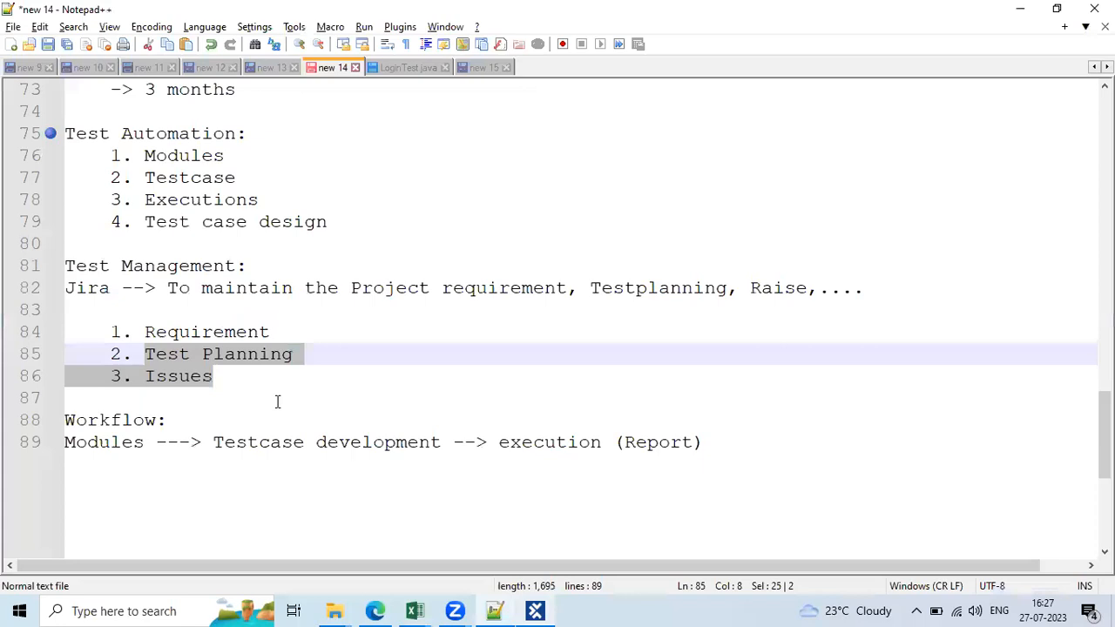
pyautogui.keyDown('shift'); pyautogui.click(21, 346); pyautogui.keyUp('shift')
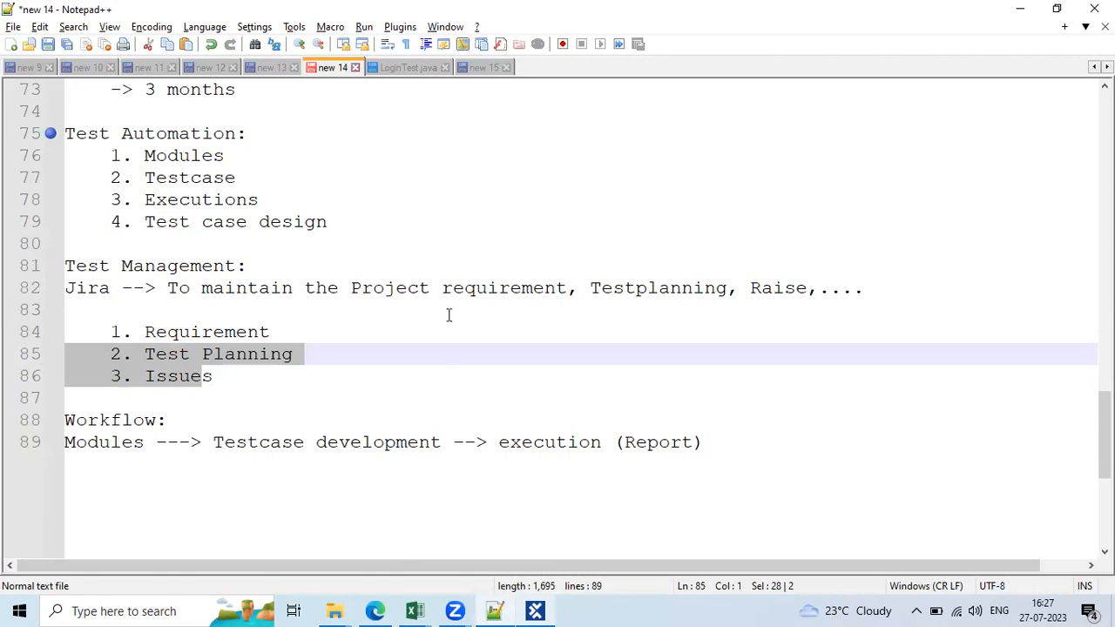
pyautogui.click(723, 442)
pyautogui.press('Return')
pyautogui.press('Return')
pyautogui.press('Return')
pyautogui.press('Return')
pyautogui.press('Return')
pyautogui.press('Return')
pyautogui.press('Return')
pyautogui.press('Return')
pyautogui.press('Return')
pyautogui.press('Return')
pyautogui.press('Return')
pyautogui.press('Return')
pyautogui.press('Return')
pyautogui.press('Return')
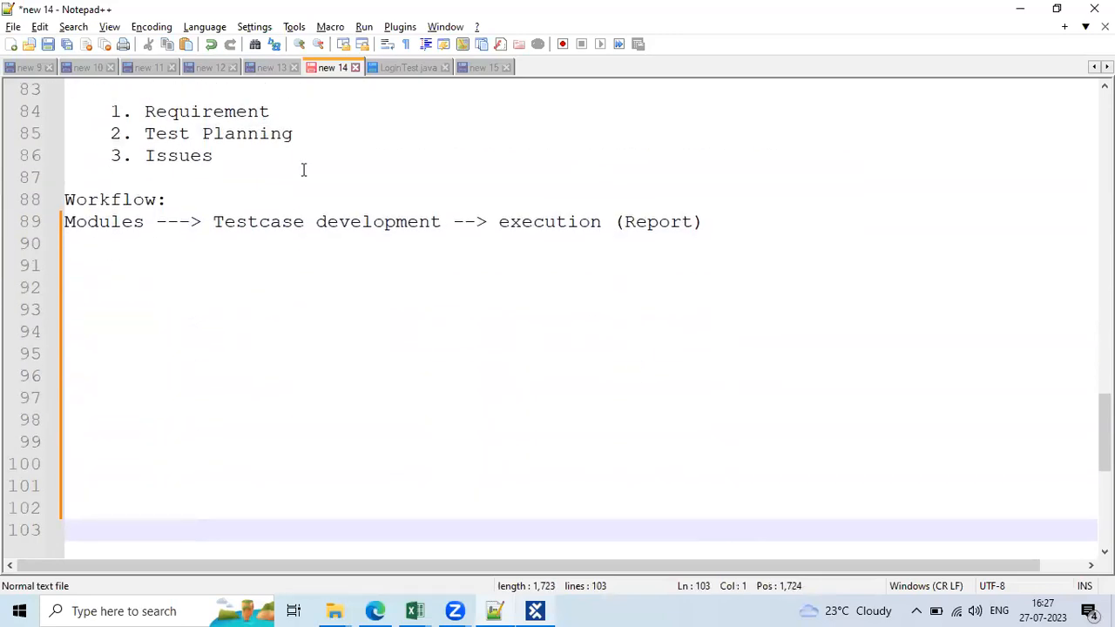
pyautogui.click(198, 200)
pyautogui.moveTo(199, 200); pyautogui.dragTo(80, 190)
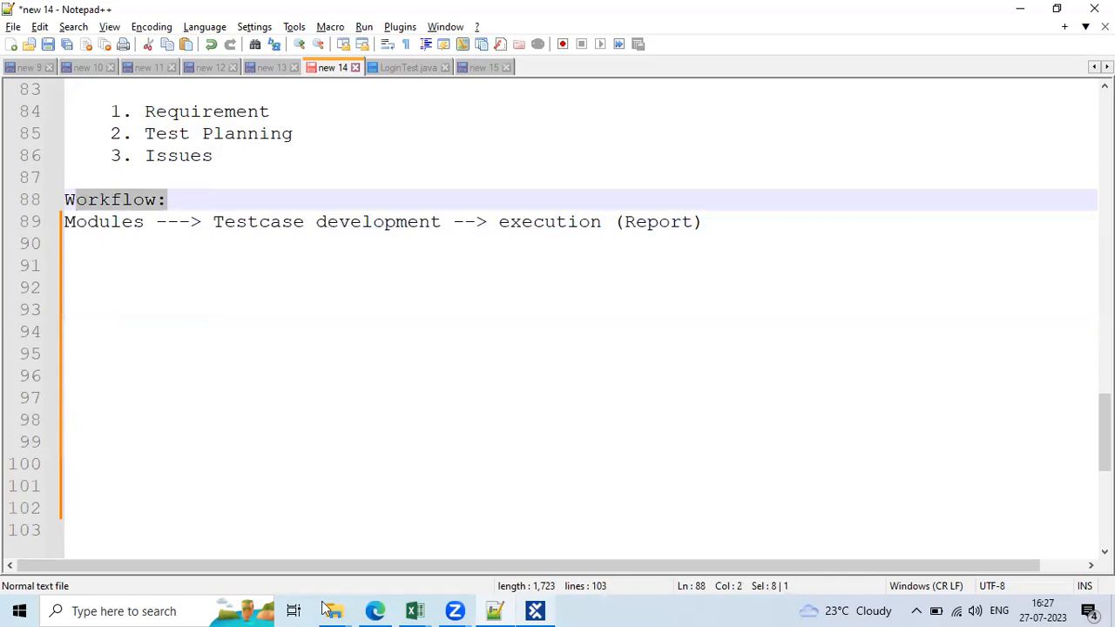
# Switch to the temp Excel workbook and close the Document Recovery pane
pyautogui.click(409, 609)
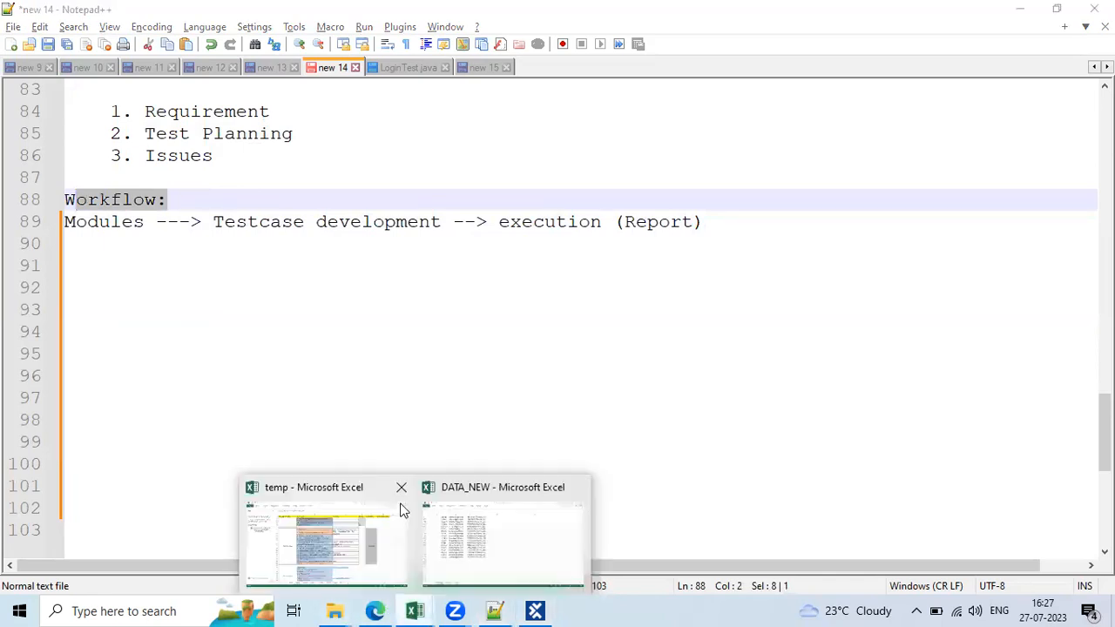
pyautogui.scroll(5, 476, 244)
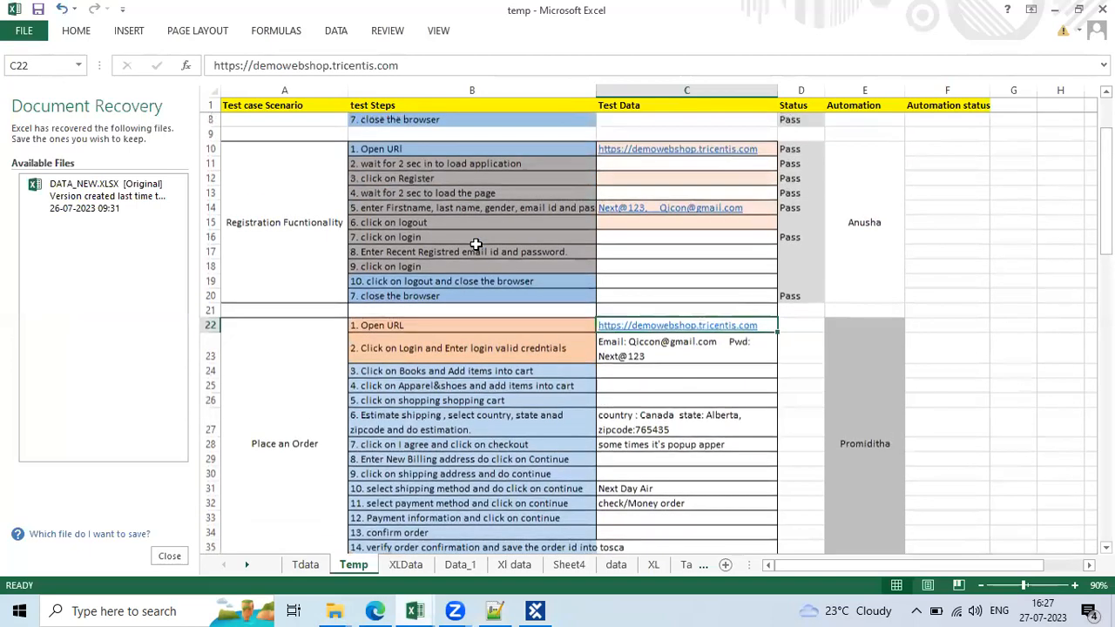
pyautogui.click(169, 555)
pyautogui.scroll(-1, 241, 189)
pyautogui.scroll(1, 244, 190)
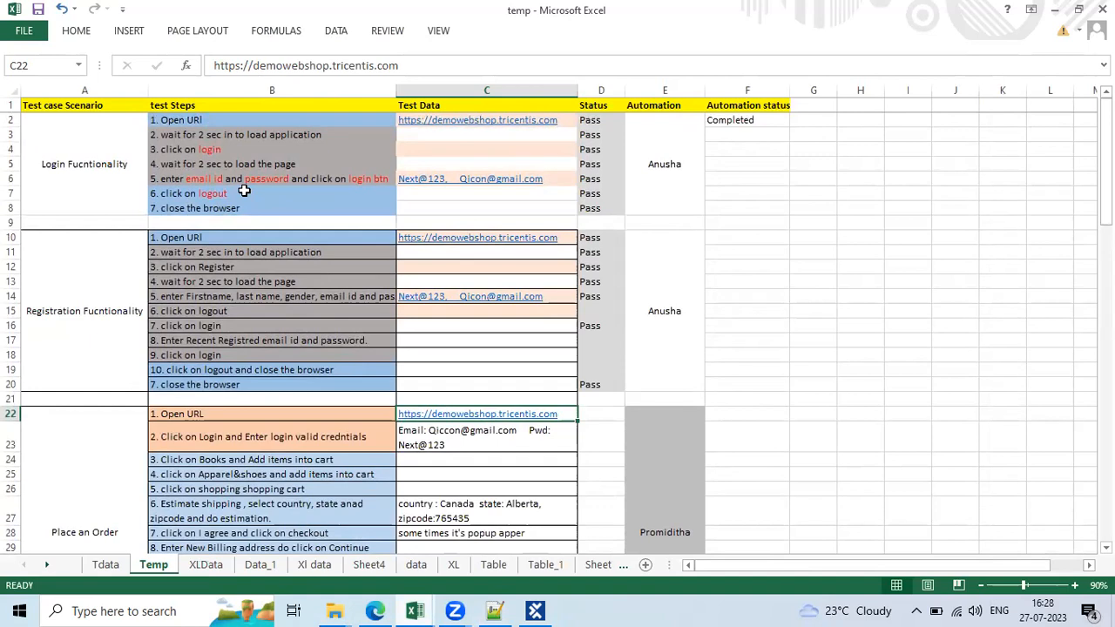
# Review the Login Functionality test steps in the Temp sheet's test steps column
pyautogui.click(104, 185)
pyautogui.moveTo(237, 120); pyautogui.dragTo(250, 207)
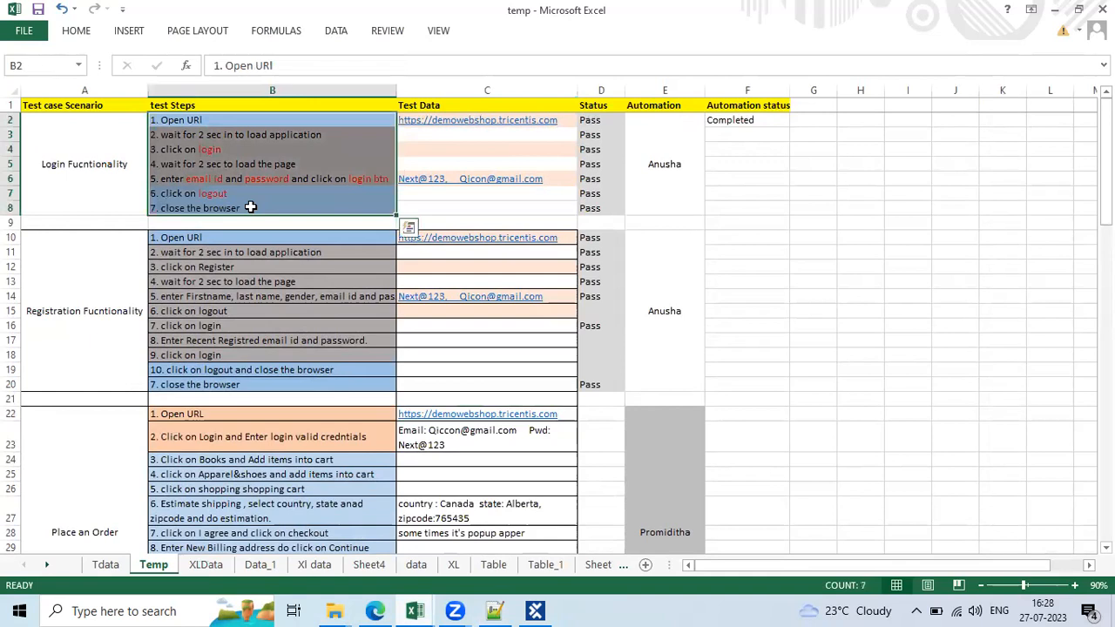
pyautogui.click(290, 120)
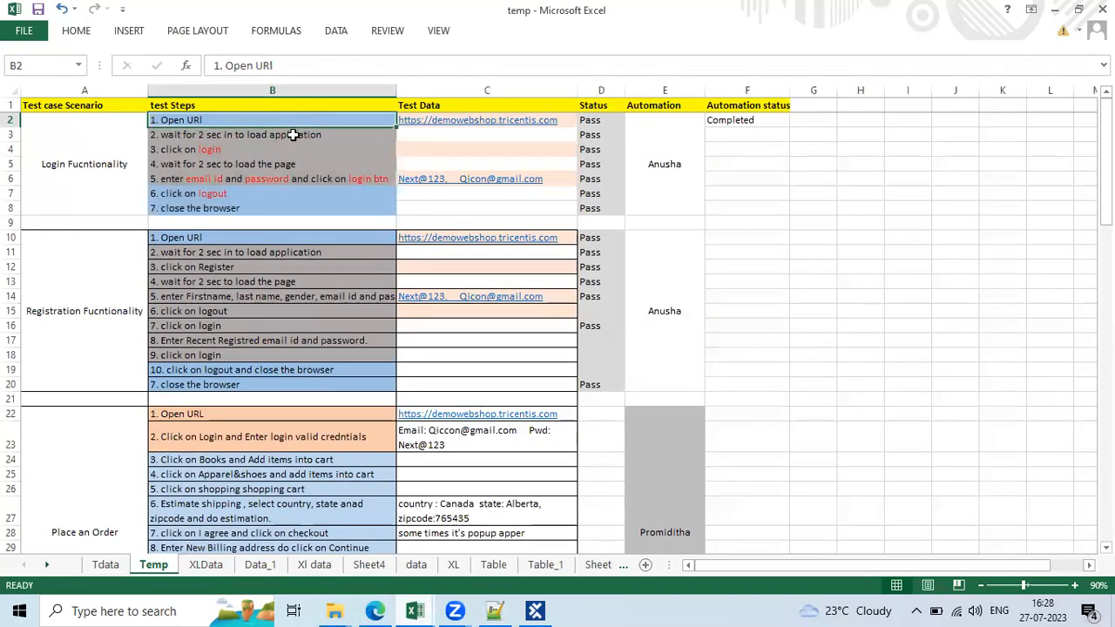
pyautogui.click(293, 133)
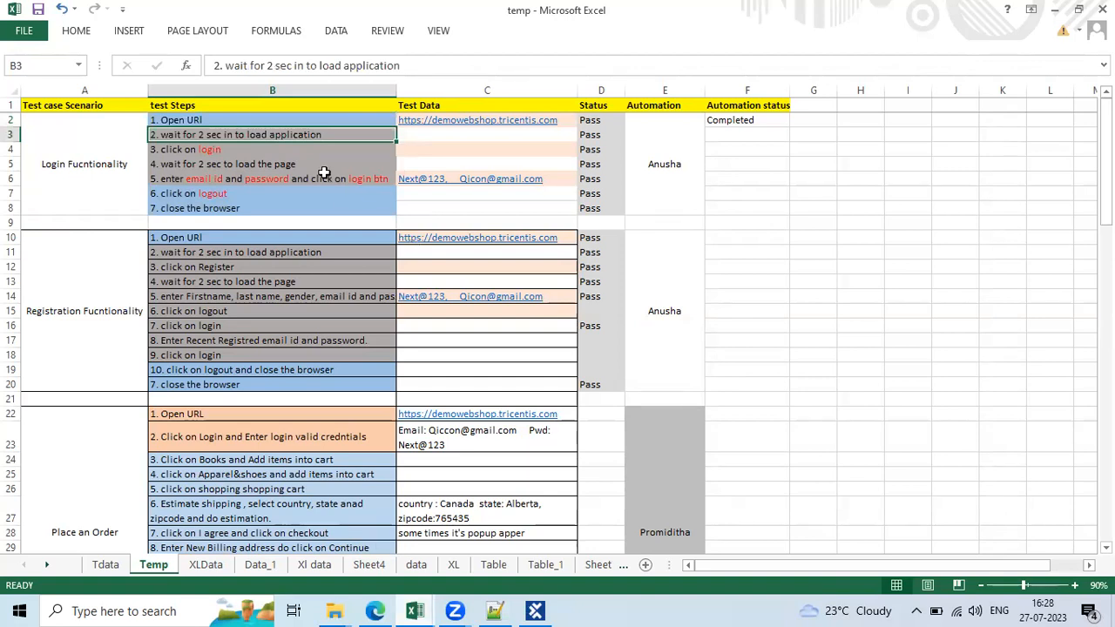
pyautogui.moveTo(286, 120); pyautogui.dragTo(300, 208)
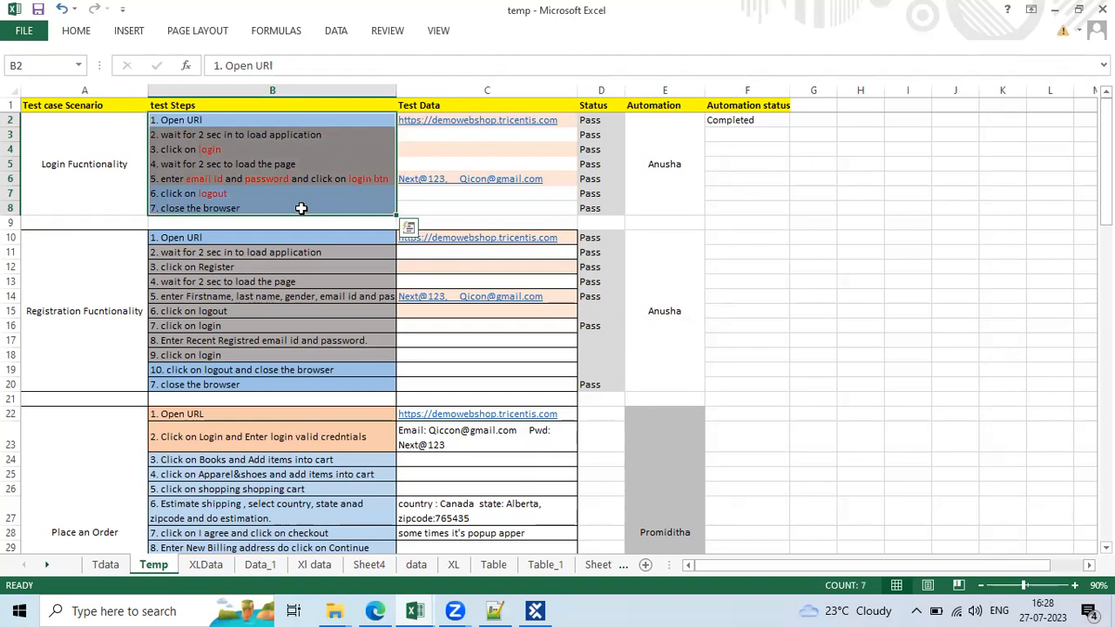
# Return to Tosca Commander, narrow the Modules tree pane, and switch between the TestCases and Modules sections
pyautogui.click(535, 610)
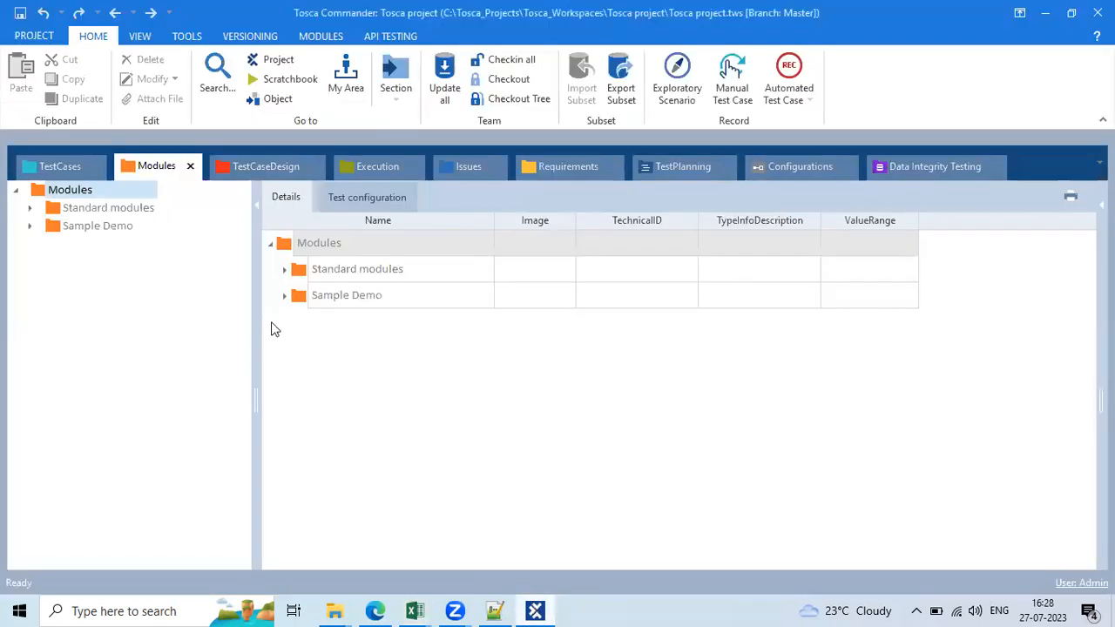
pyautogui.moveTo(256, 322); pyautogui.dragTo(193, 299)
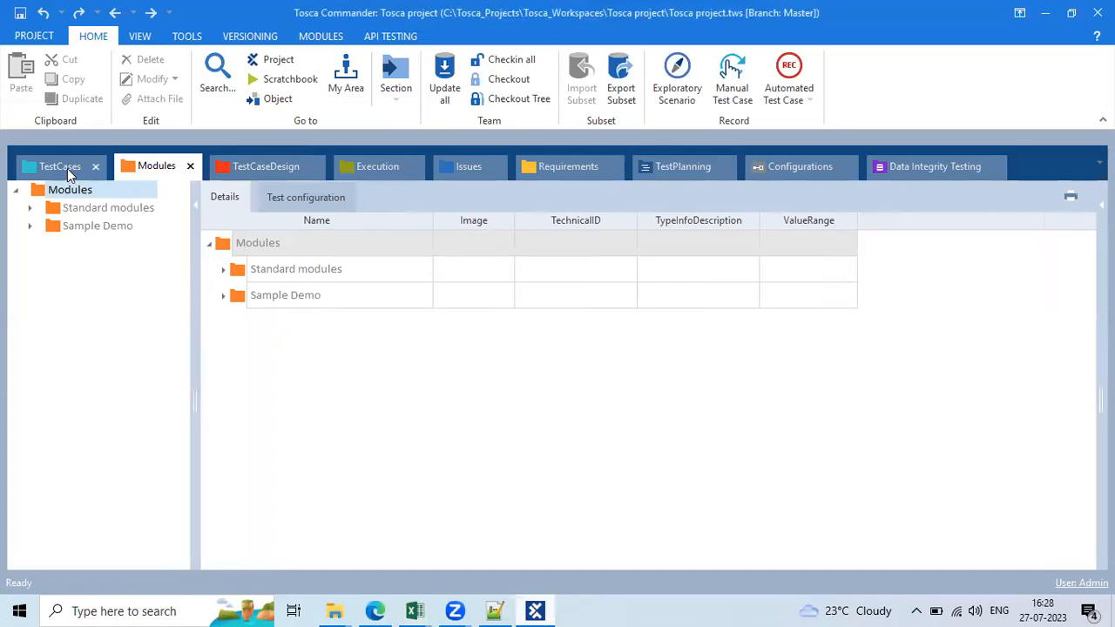
pyautogui.click(61, 166)
pyautogui.click(140, 171)
# Switch to the Notepad++ notes and highlight the stages of the Workflow line
pyautogui.click(509, 609)
pyautogui.click(509, 609)
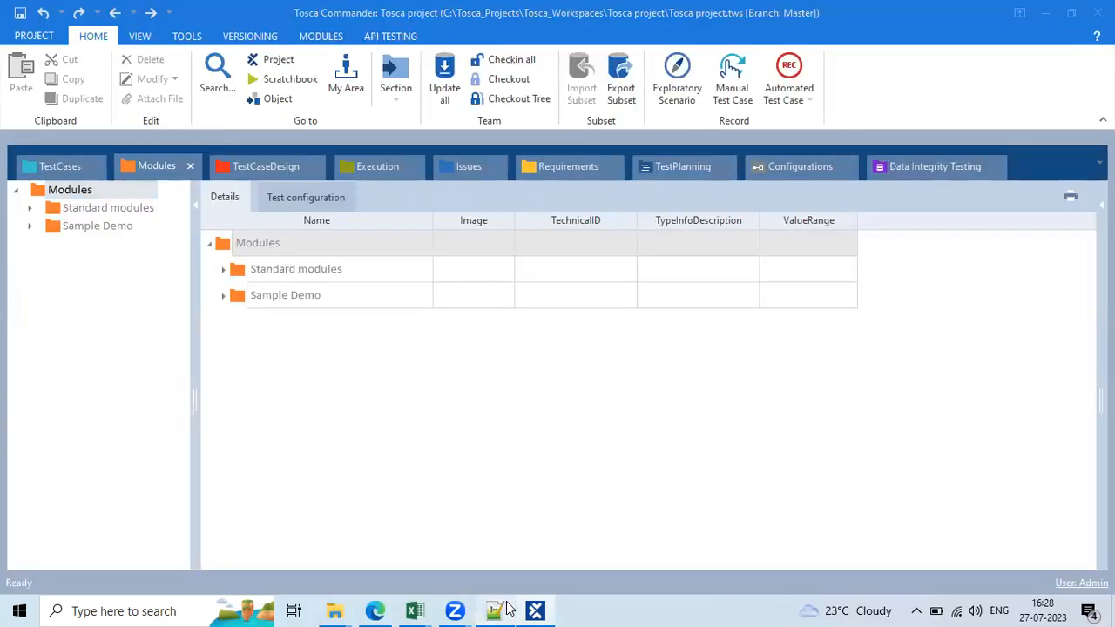
pyautogui.click(508, 608)
pyautogui.click(157, 221)
pyautogui.moveTo(156, 221); pyautogui.dragTo(45, 221)
pyautogui.moveTo(280, 212); pyautogui.dragTo(417, 222)
pyautogui.moveTo(545, 221); pyautogui.dragTo(693, 227)
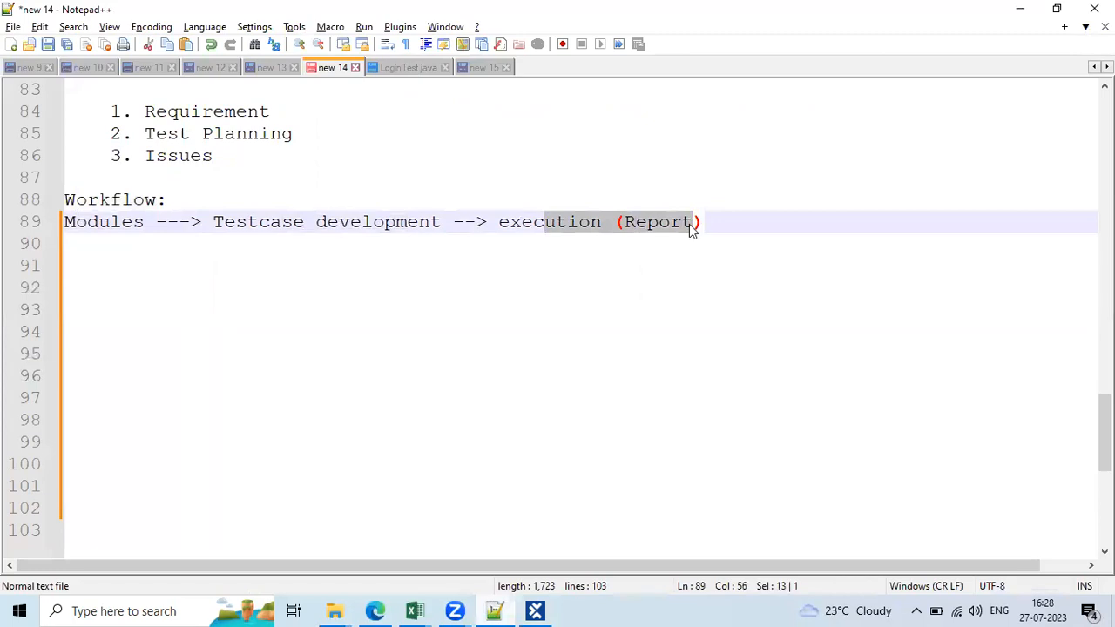
# Back in Tosca Commander, expand Standard modules in the Modules tree and widen the tree pane
pyautogui.click(535, 611)
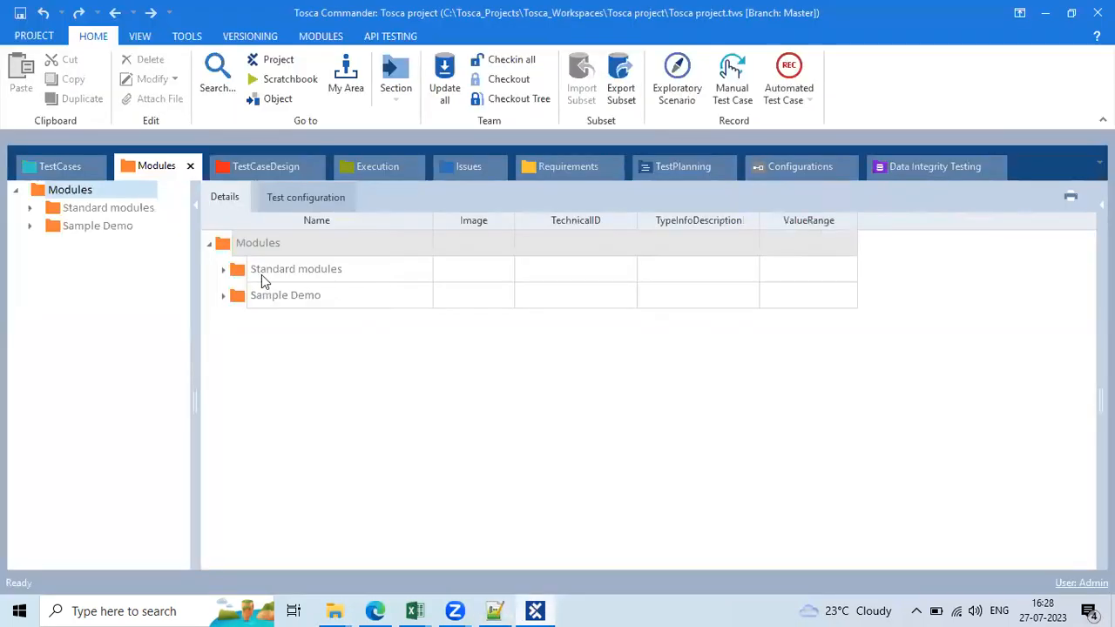
pyautogui.click(80, 226)
pyautogui.click(72, 215)
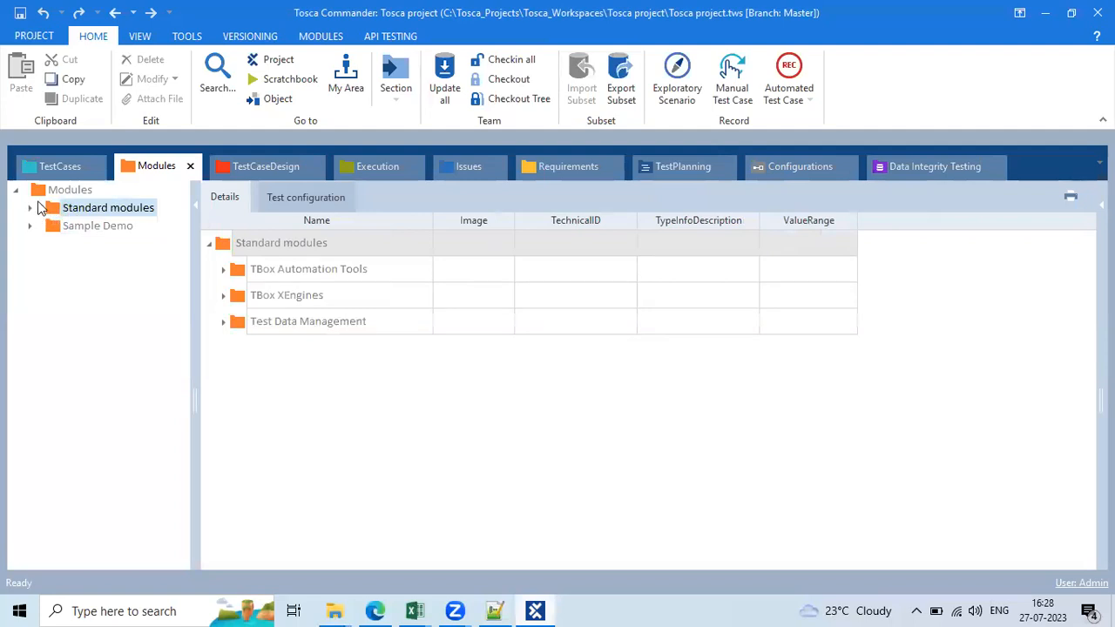
pyautogui.click(31, 209)
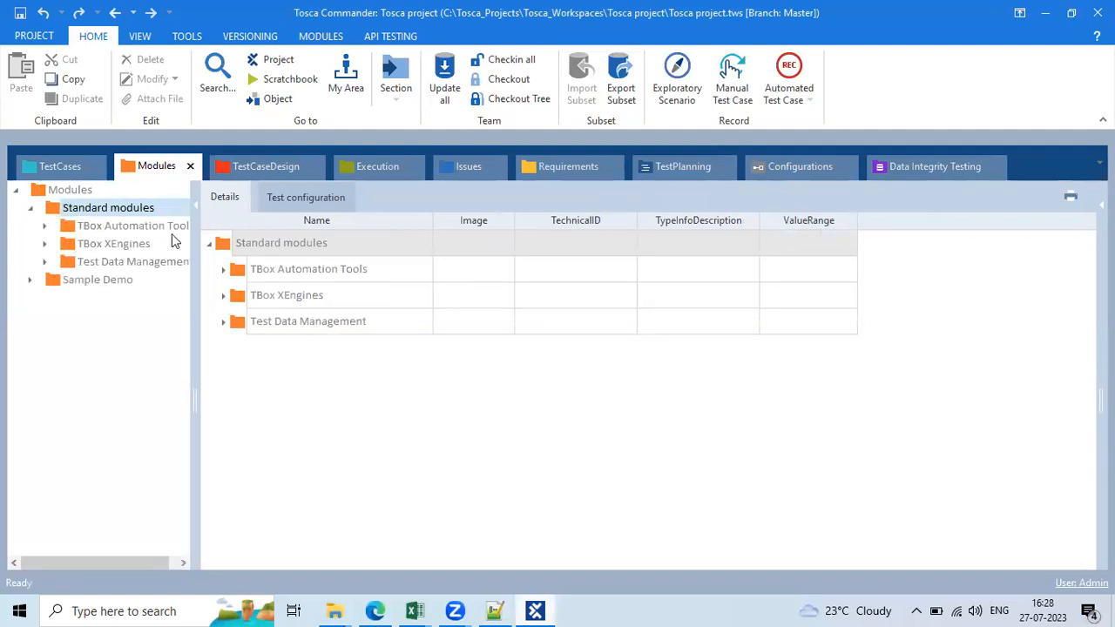
pyautogui.moveTo(194, 238); pyautogui.dragTo(276, 231)
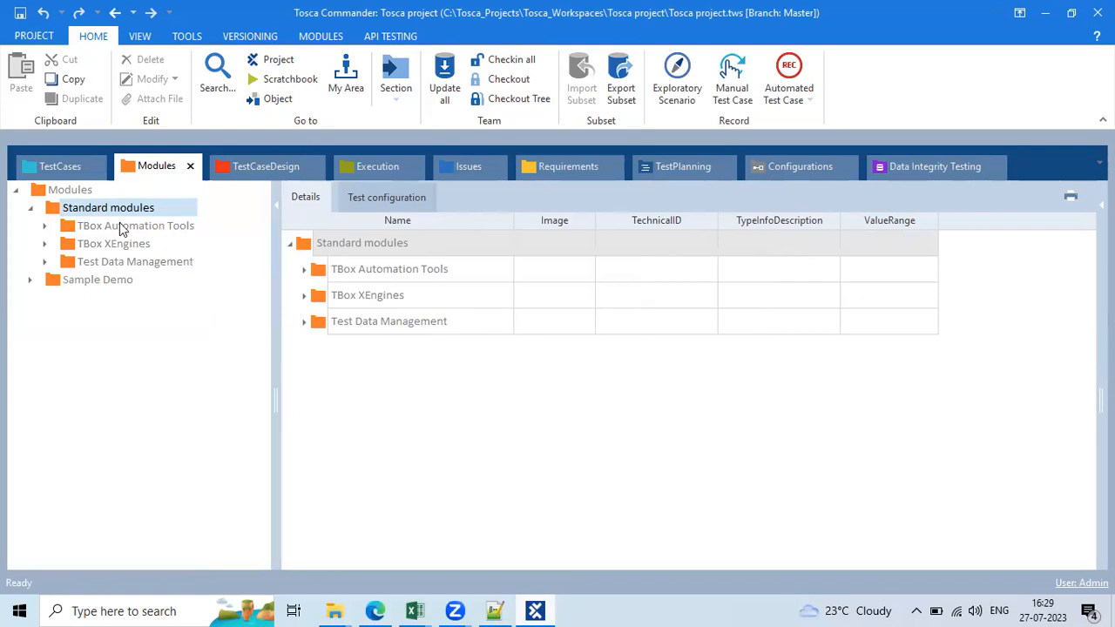
# Expand TBox Automation Tools and select the Basic Windows Operations folder
pyautogui.click(46, 227)
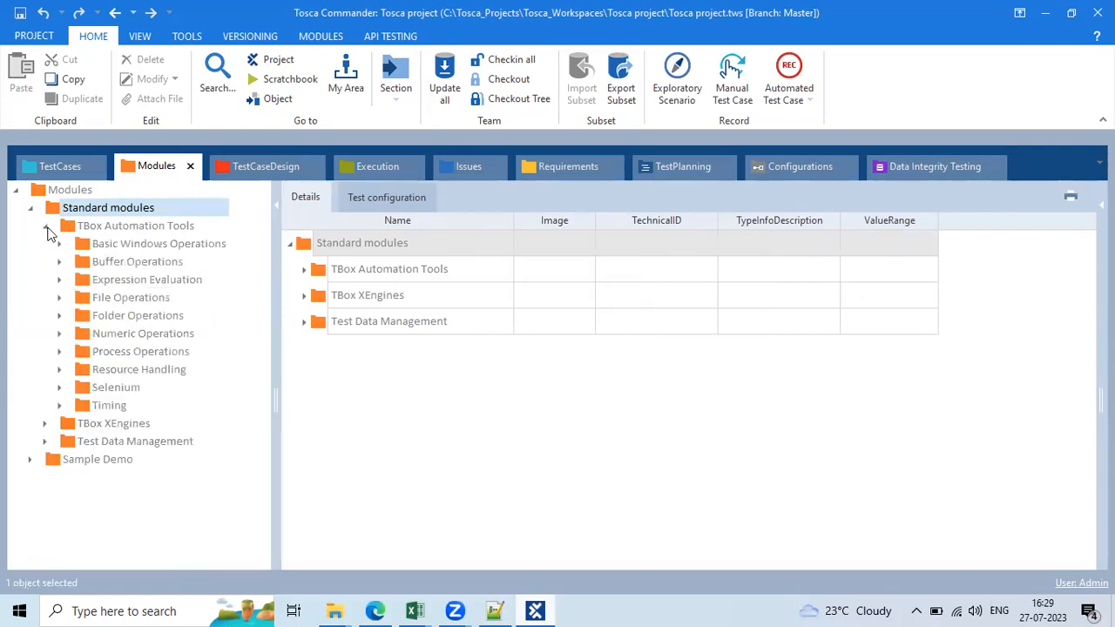
pyautogui.click(137, 244)
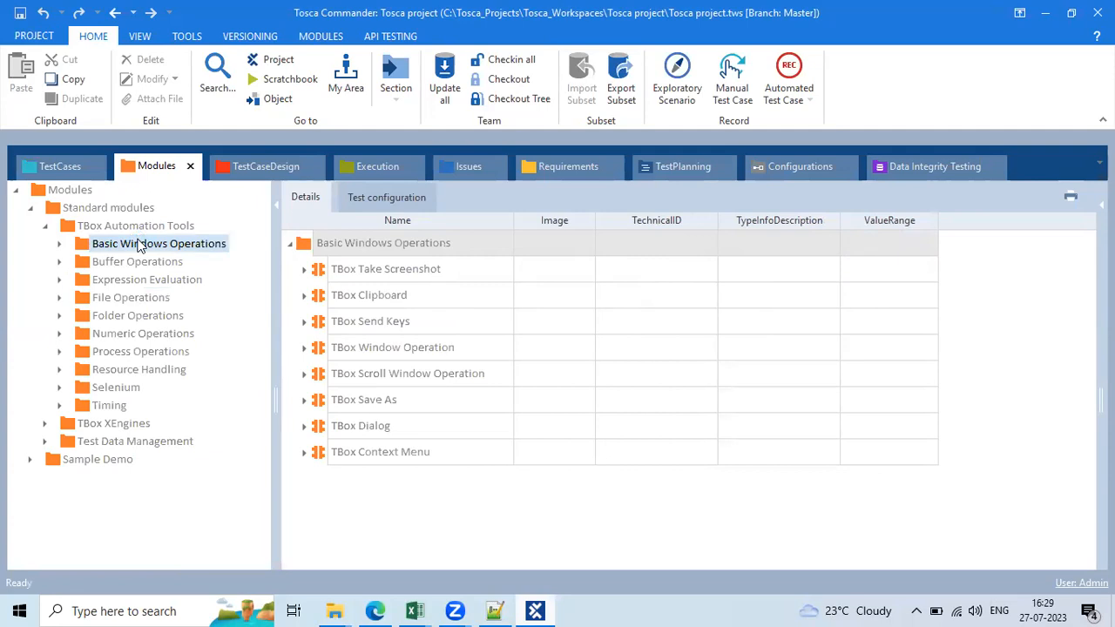
pyautogui.click(59, 244)
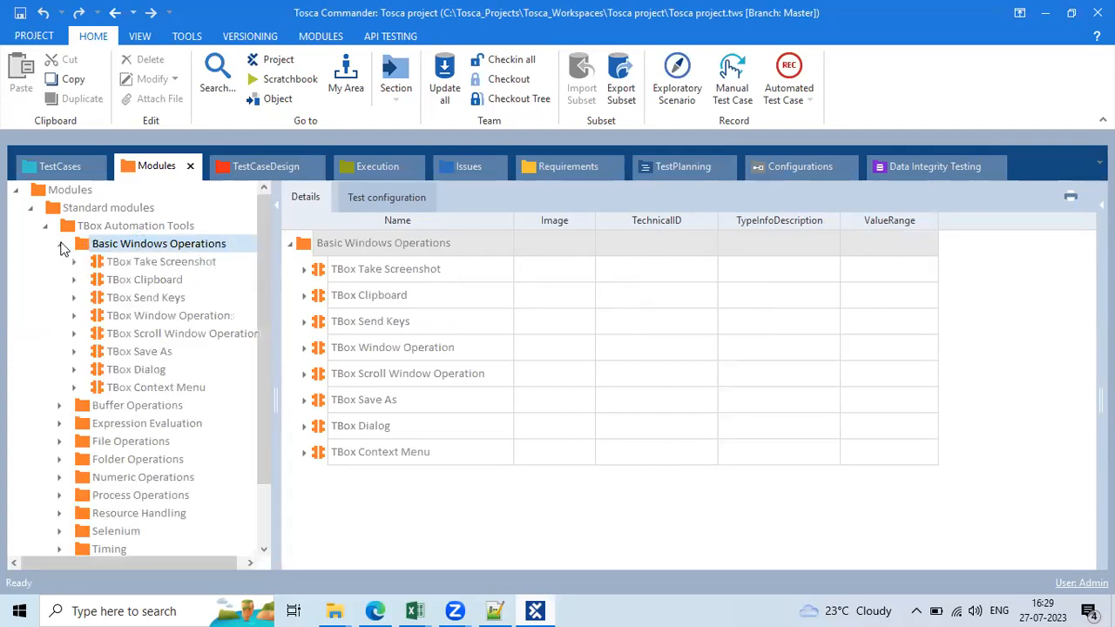
pyautogui.click(62, 245)
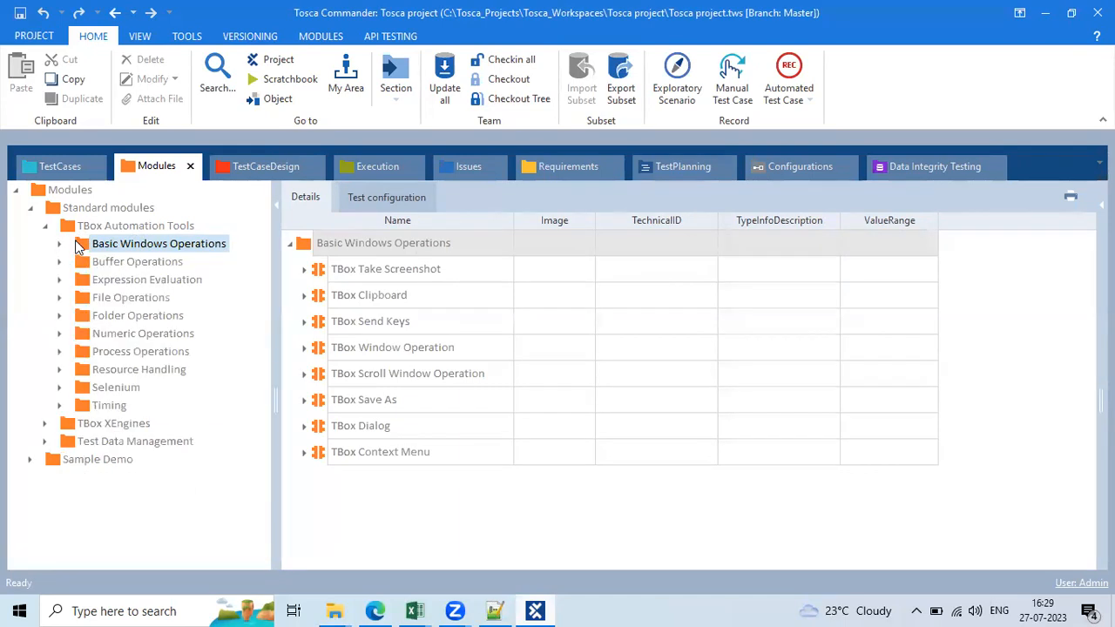
# Browse the Basic Windows Operations modules and open the TBox Clipboard module
pyautogui.click(414, 288)
pyautogui.click(404, 249)
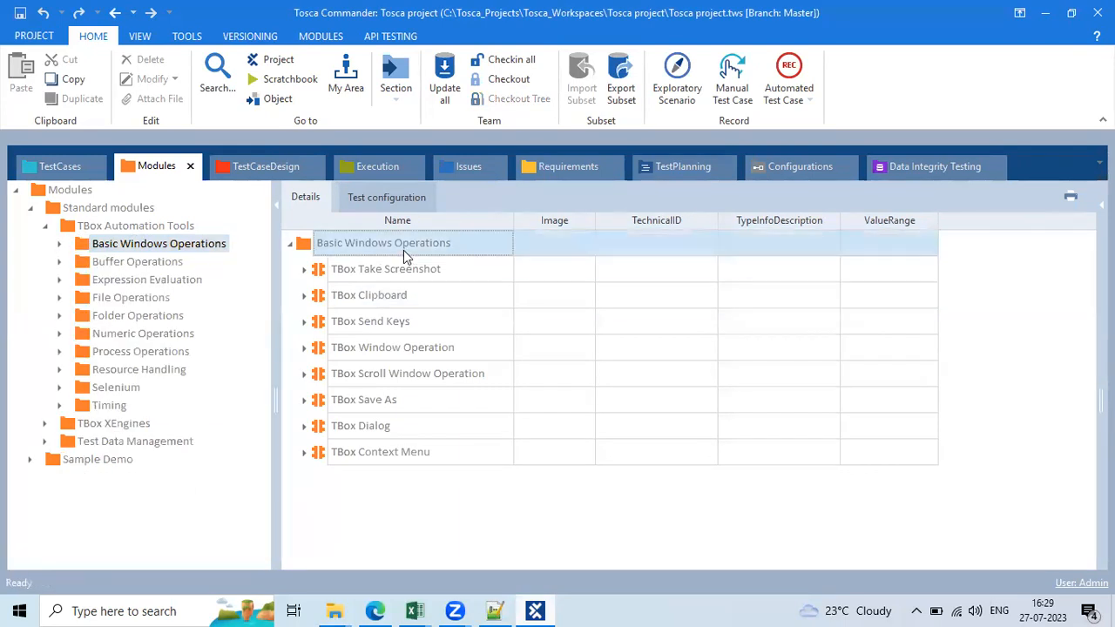
pyautogui.click(438, 273)
pyautogui.doubleClick(440, 270)
pyautogui.moveTo(440, 270); pyautogui.dragTo(335, 285)
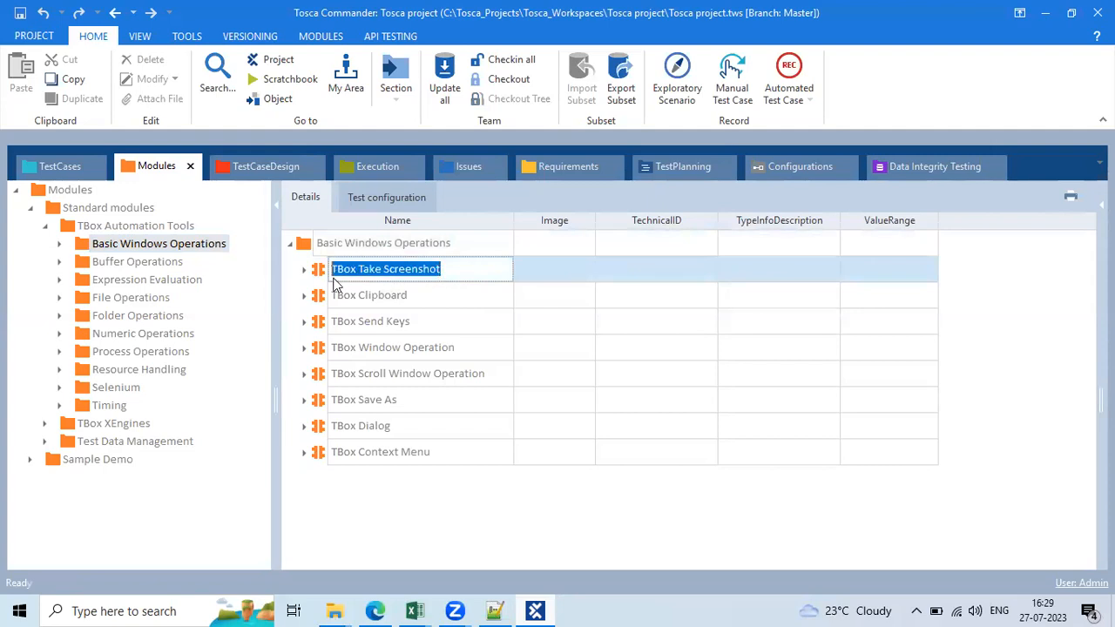
pyautogui.click(423, 294)
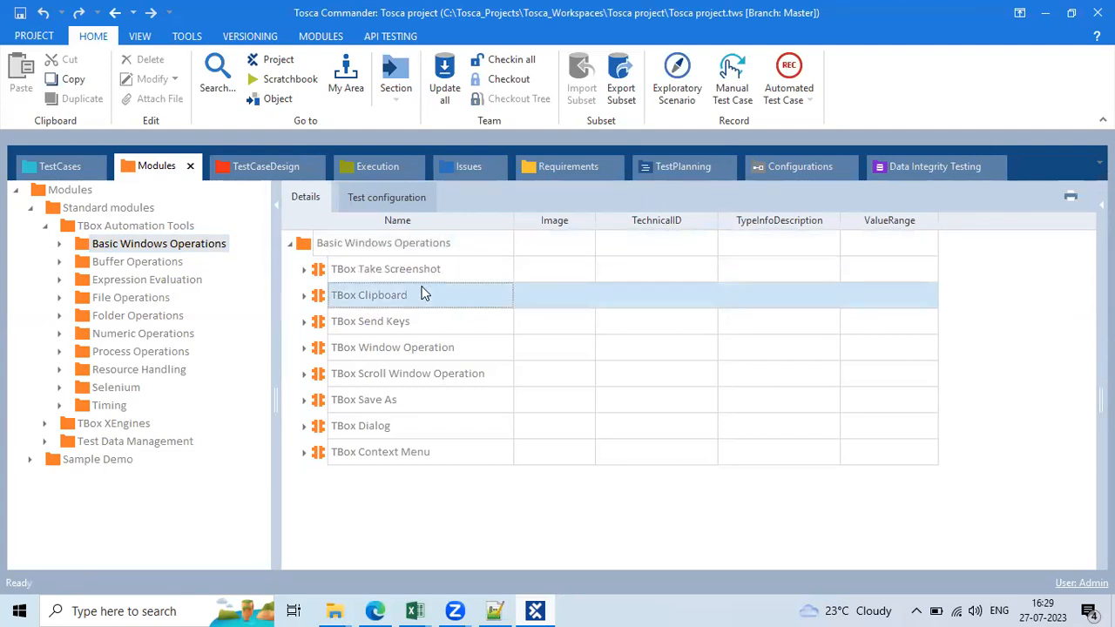
pyautogui.click(434, 274)
pyautogui.click(431, 272)
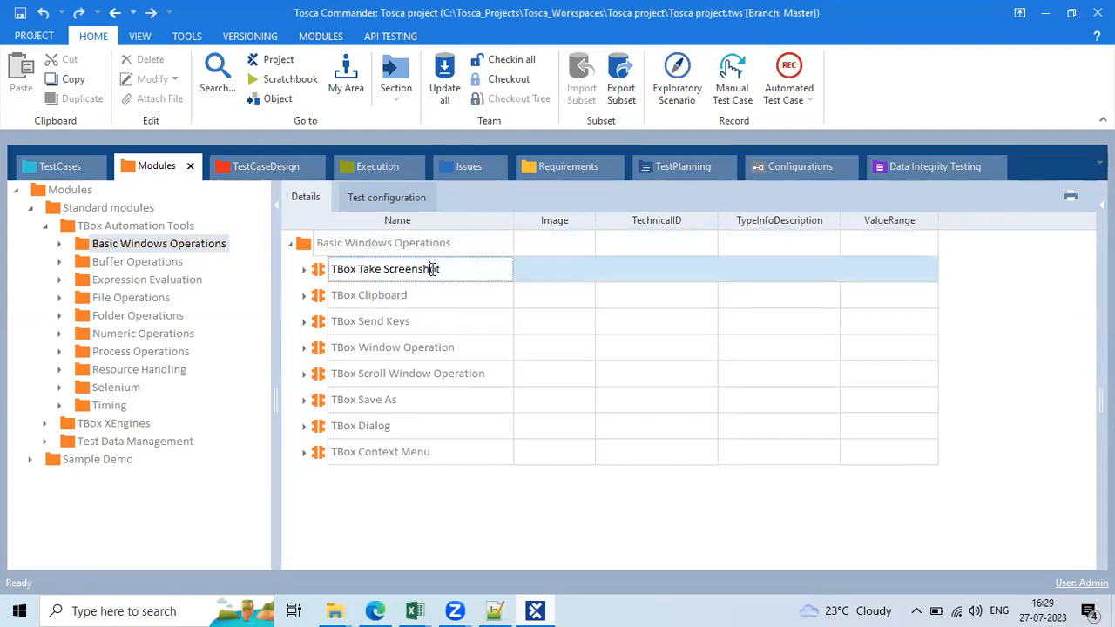
pyautogui.click(426, 307)
pyautogui.doubleClick(427, 306)
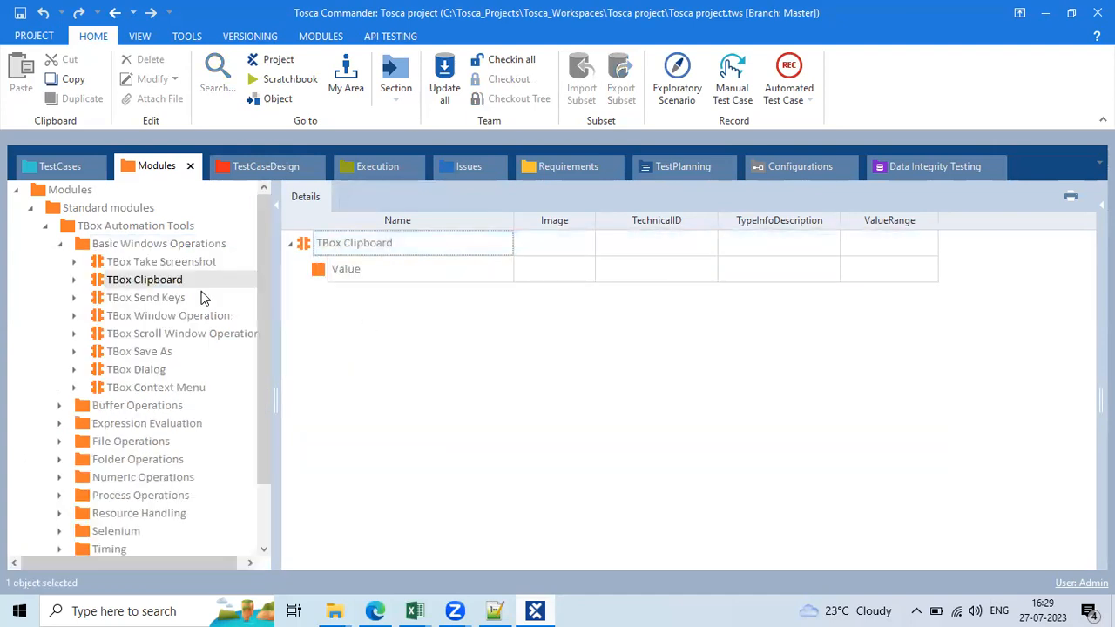
# Show the Basic Windows Operations folder's modules in the details view, collapse the folder in the tree and collapse TBox Clipboard
pyautogui.click(91, 250)
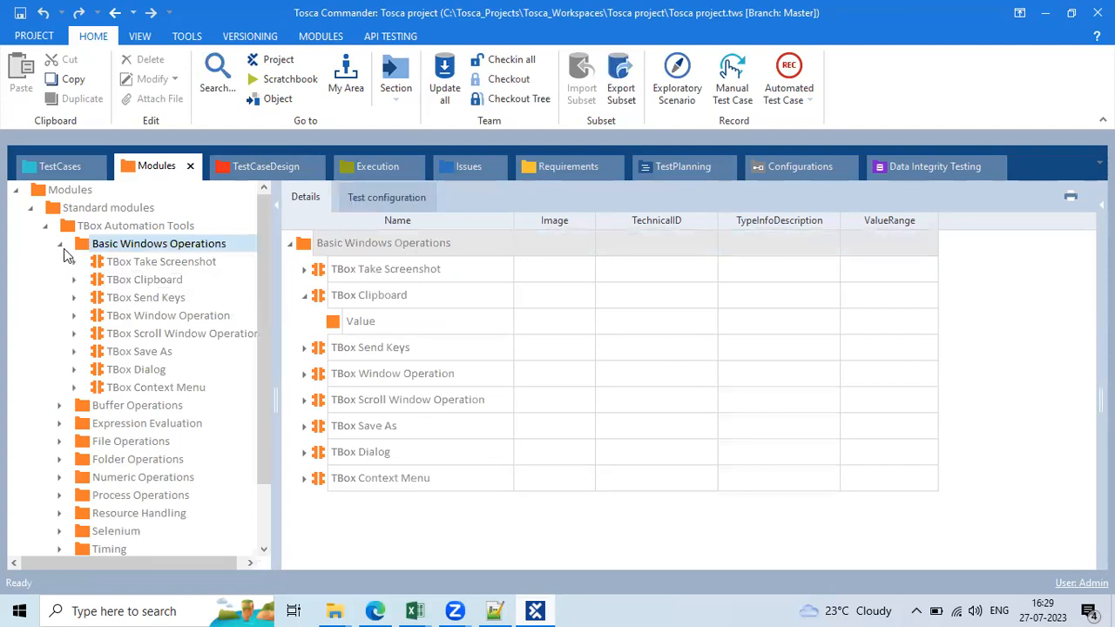
pyautogui.click(62, 246)
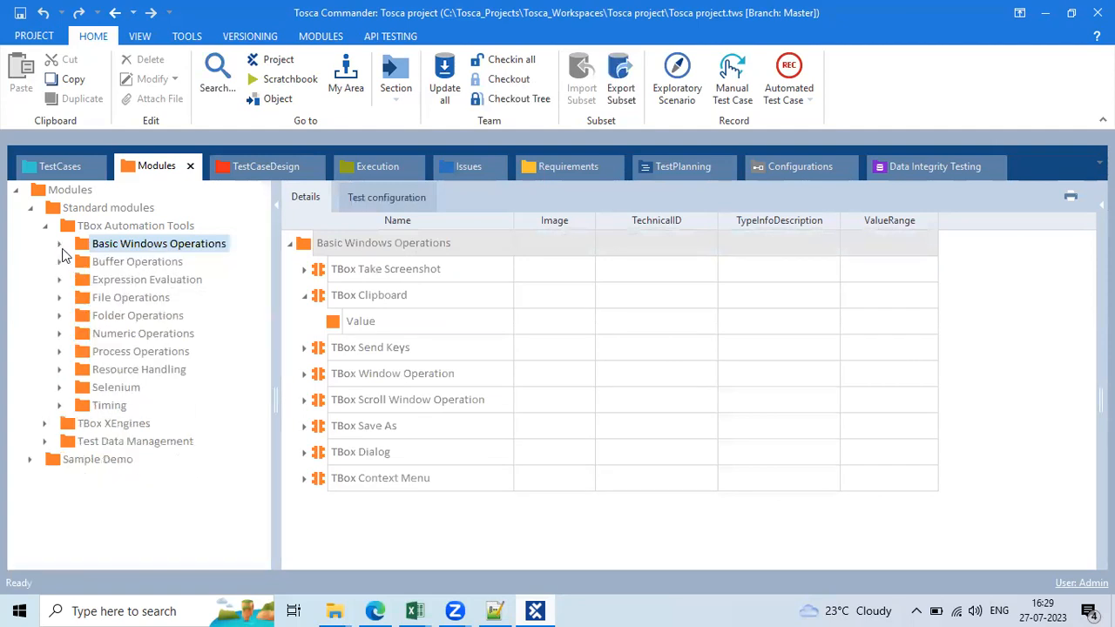
pyautogui.click(304, 298)
pyautogui.click(420, 346)
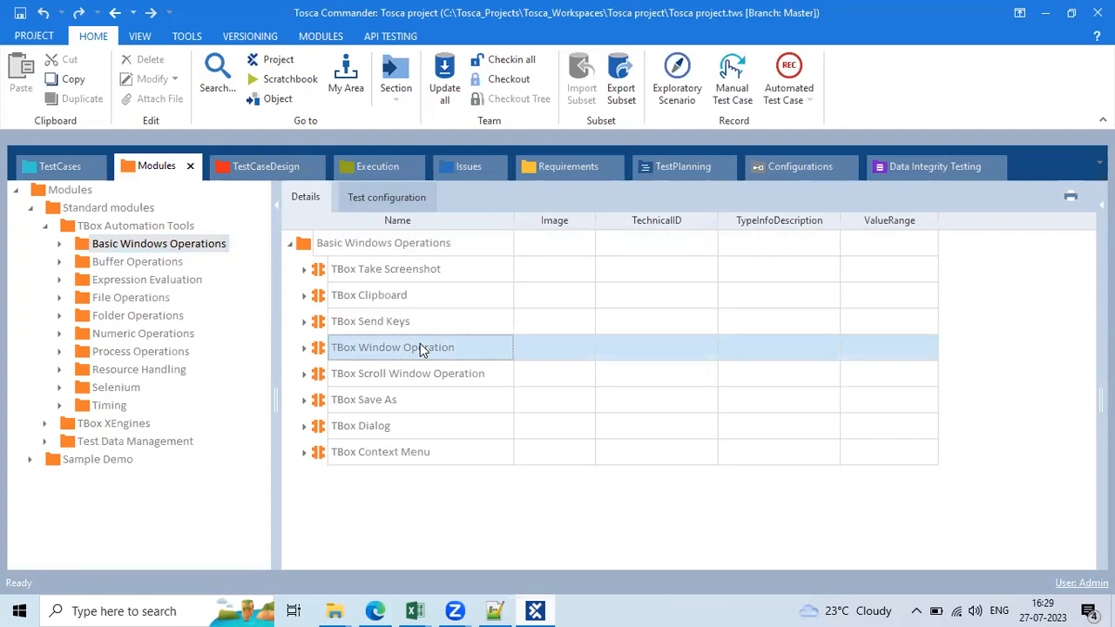
# Select the TBox Scroll Window Operation and TBox Save As modules in the Basic Windows Operations details list
pyautogui.click(424, 370)
pyautogui.click(425, 370)
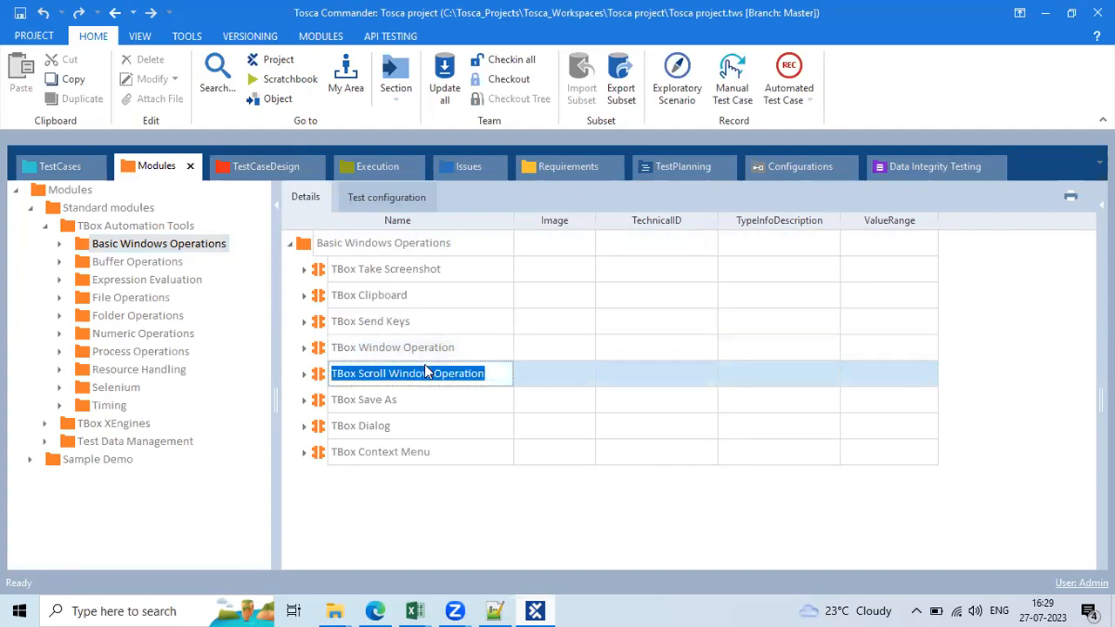
pyautogui.click(387, 394)
pyautogui.click(389, 398)
pyautogui.doubleClick(391, 400)
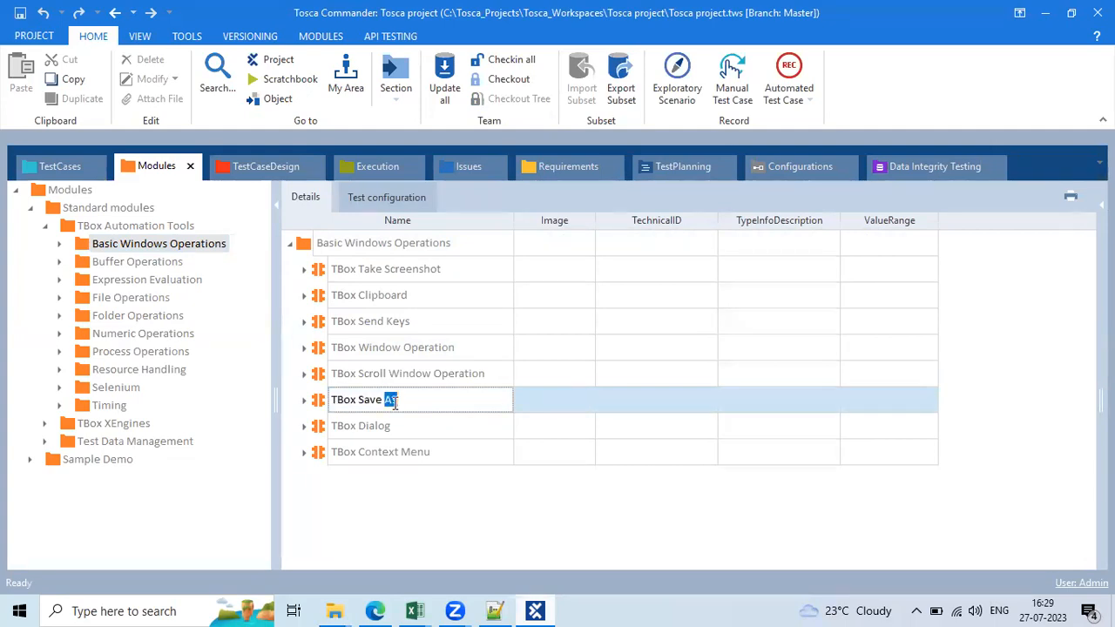
pyautogui.click(395, 403)
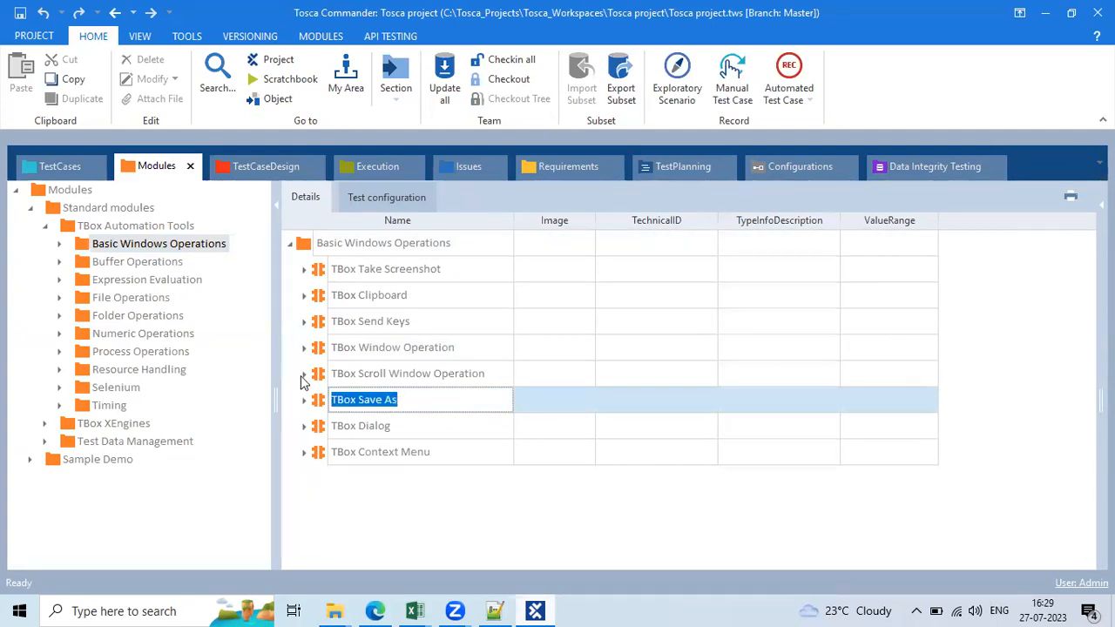
# Expand TBox Save As to view its attributes, collapse it again and select TBox Scroll Window Operation
pyautogui.click(305, 403)
pyautogui.click(304, 400)
pyautogui.click(357, 410)
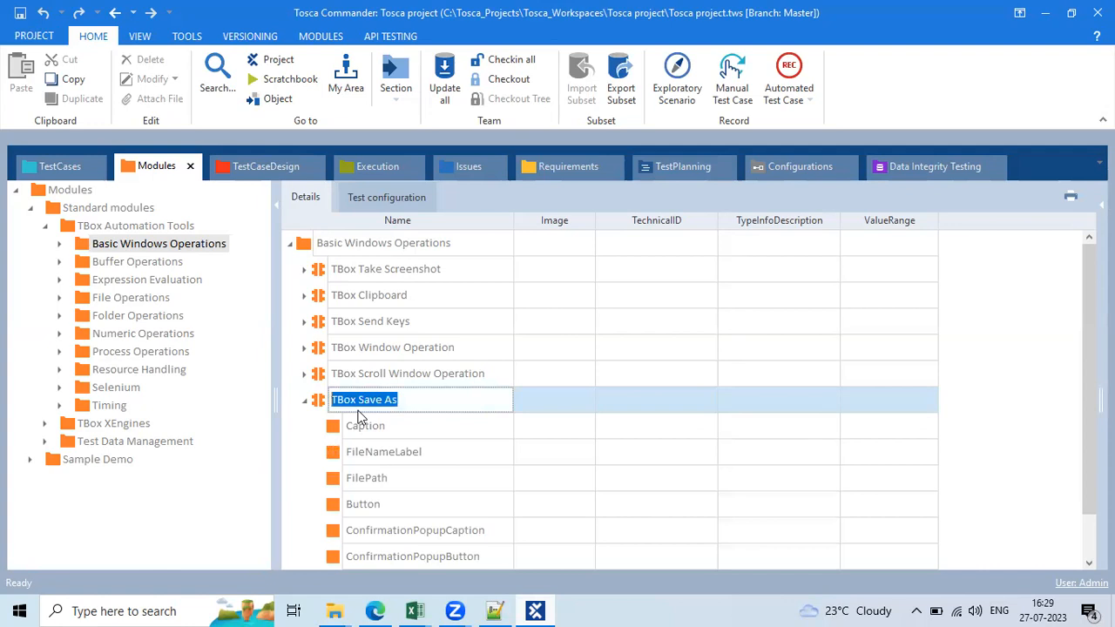
pyautogui.click(312, 402)
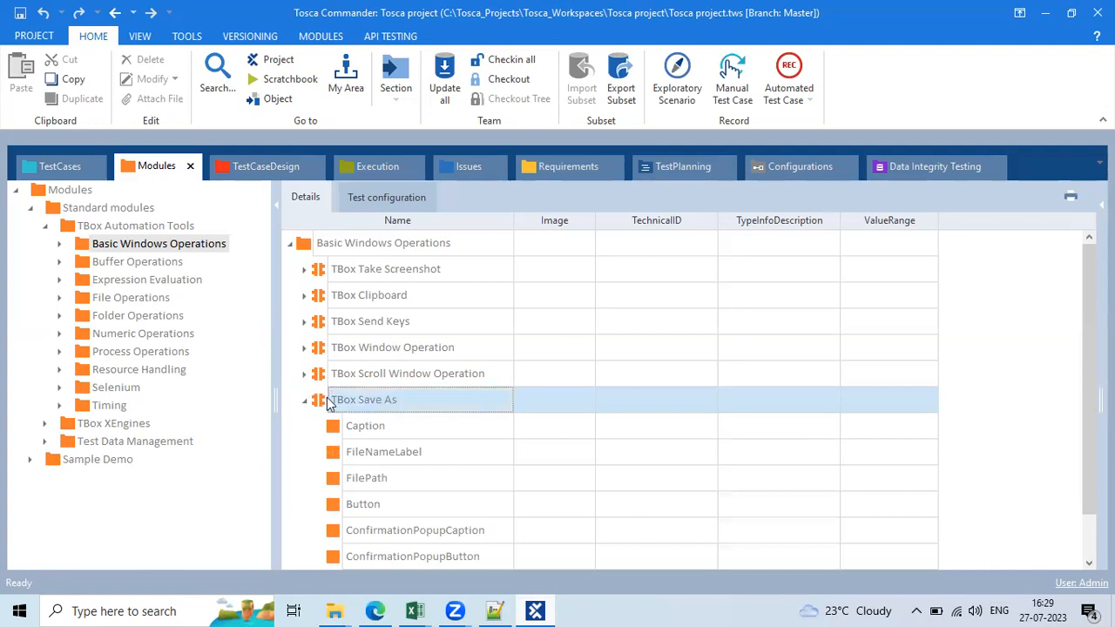
pyautogui.click(302, 406)
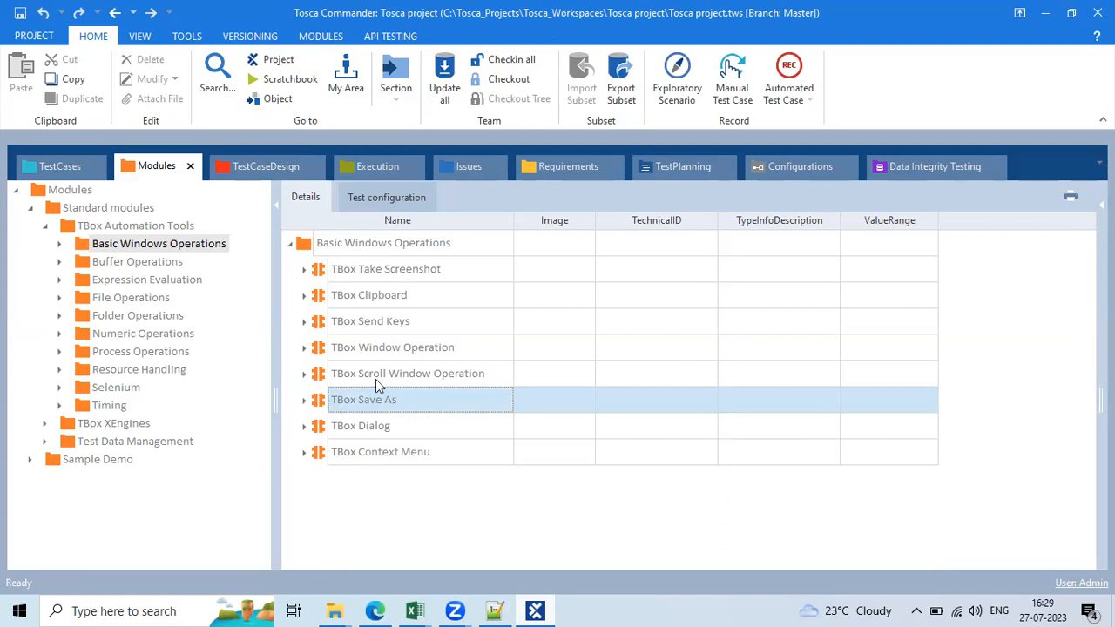
pyautogui.click(451, 373)
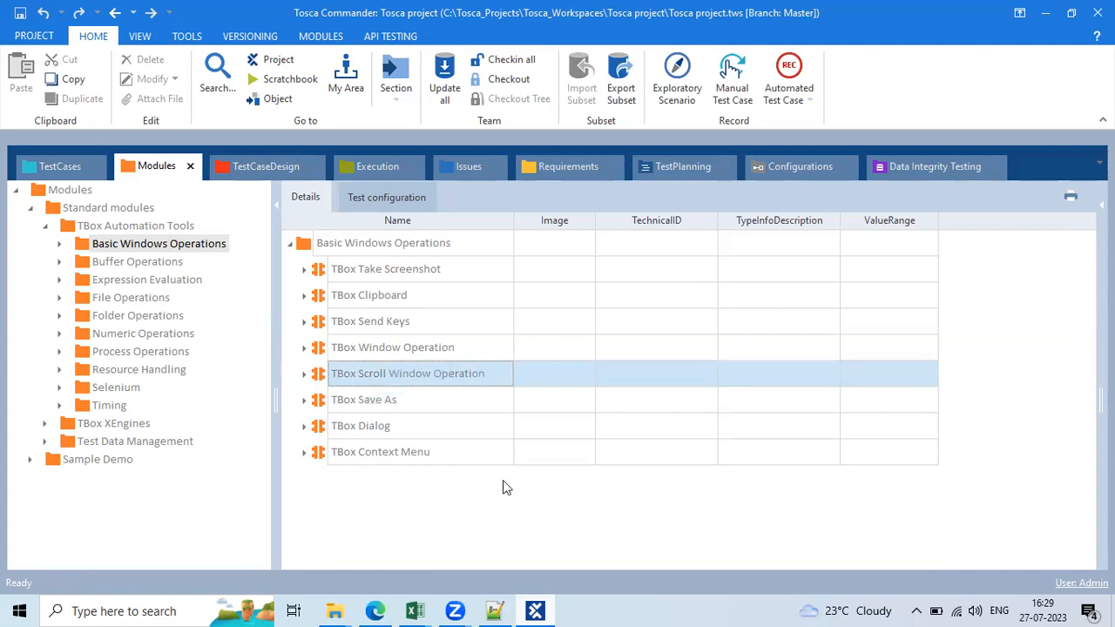
# Switch to the Notepad++ notes and scroll through them down to the Workflow line
pyautogui.click(375, 610)
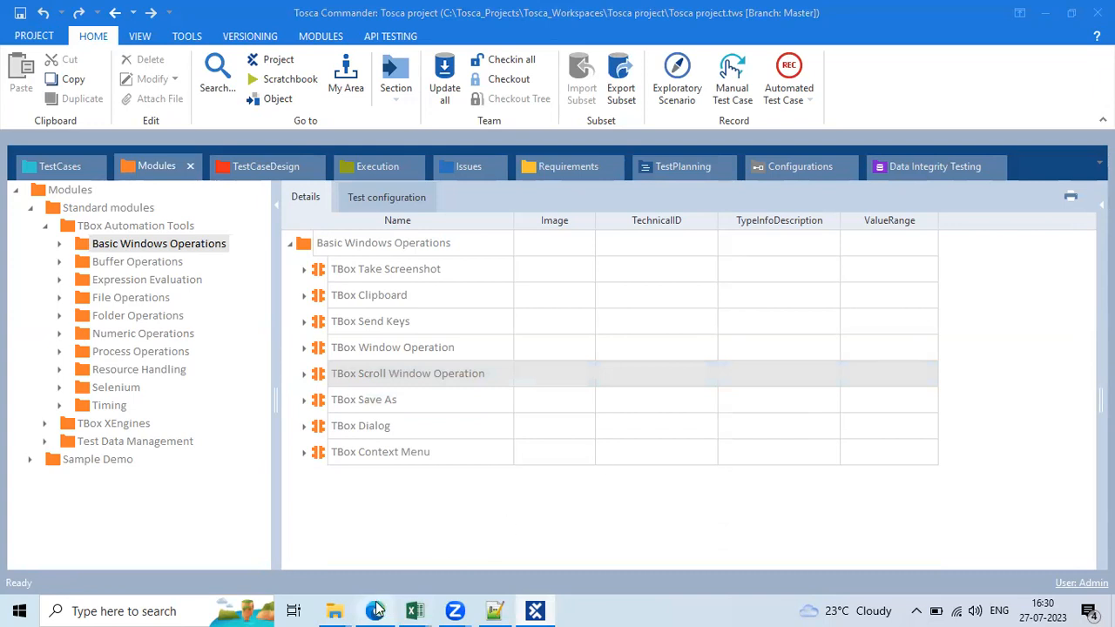
pyautogui.click(1050, 17)
pyautogui.scroll(7, 1001, 308)
pyautogui.scroll(13, 1001, 308)
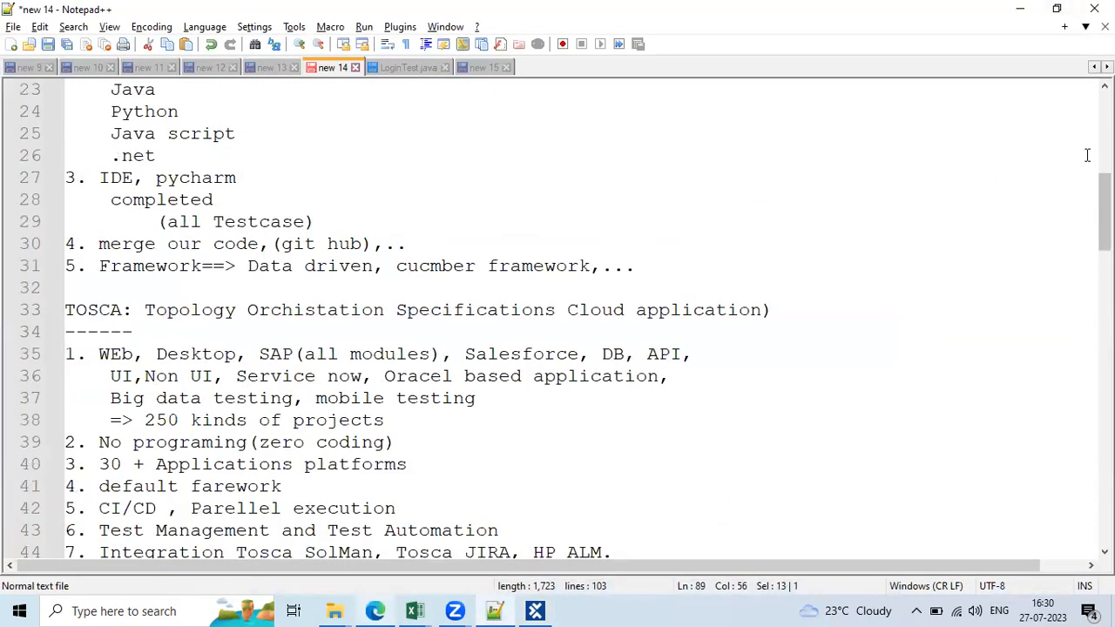
pyautogui.moveTo(1105, 214); pyautogui.dragTo(1104, 361)
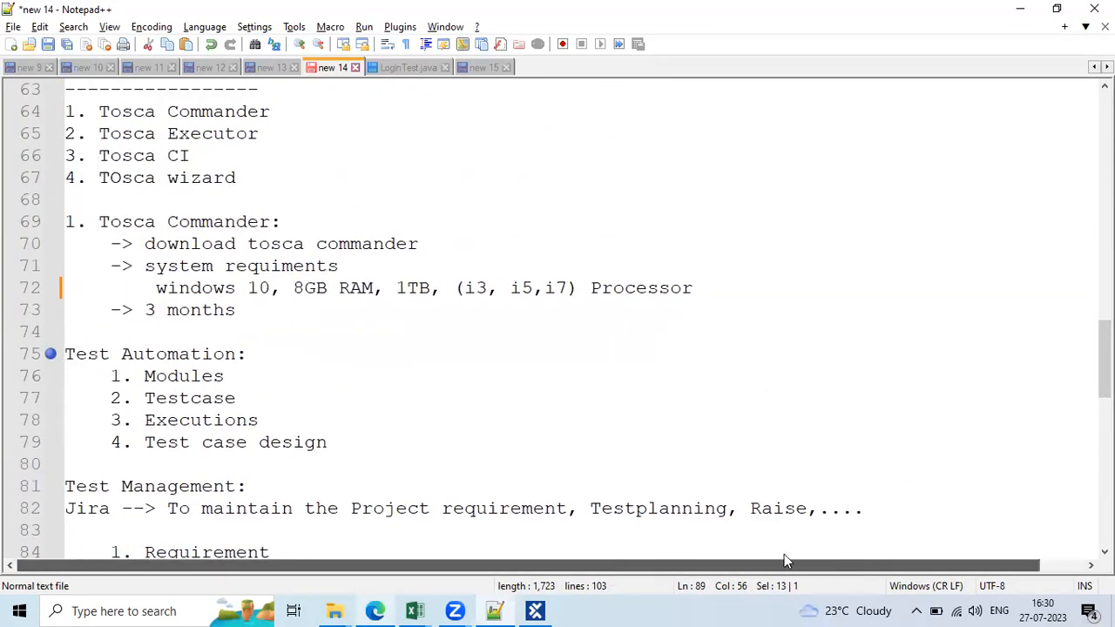
pyautogui.scroll(-1, 545, 424)
pyautogui.scroll(-1, 545, 424)
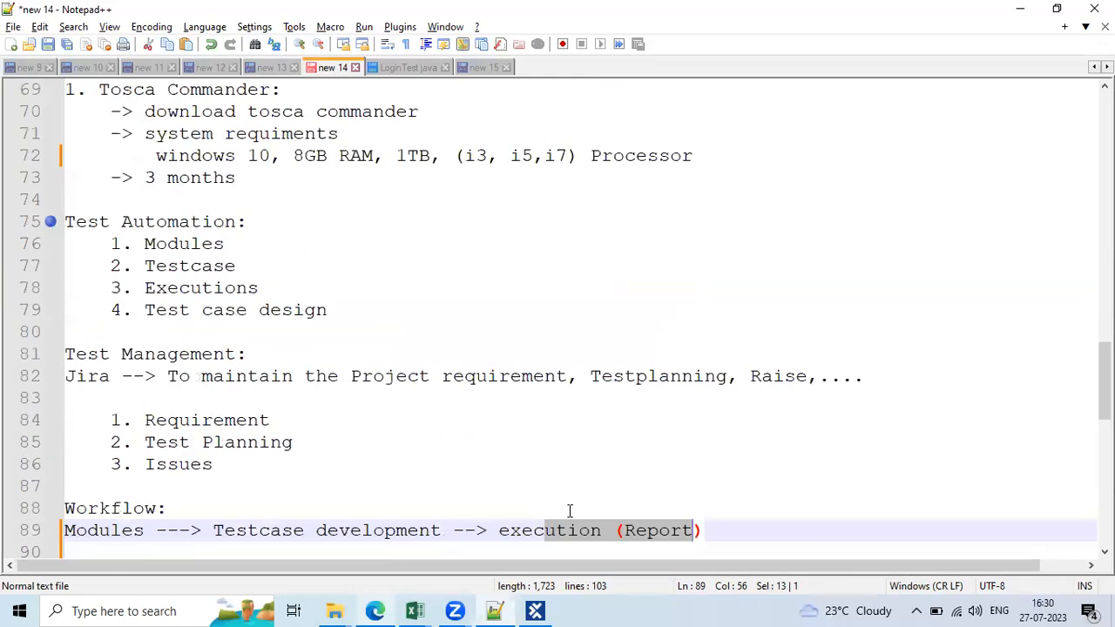
# Back in Tosca Commander, expand and collapse TBox Scroll Window Operation, then open the Buffer Operations folder
pyautogui.click(536, 611)
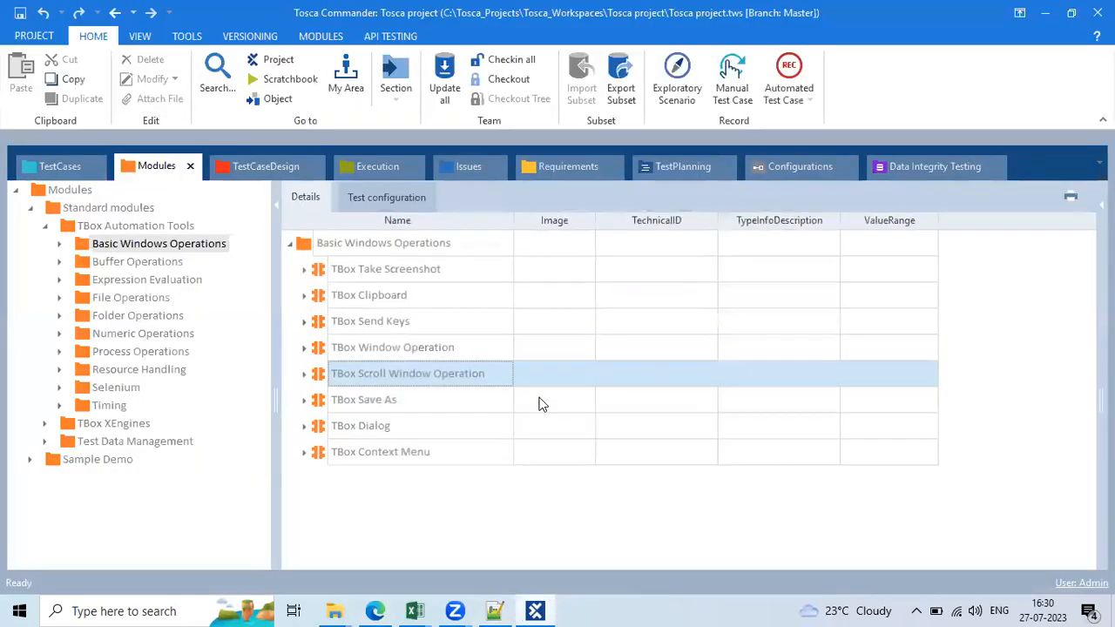
pyautogui.click(306, 375)
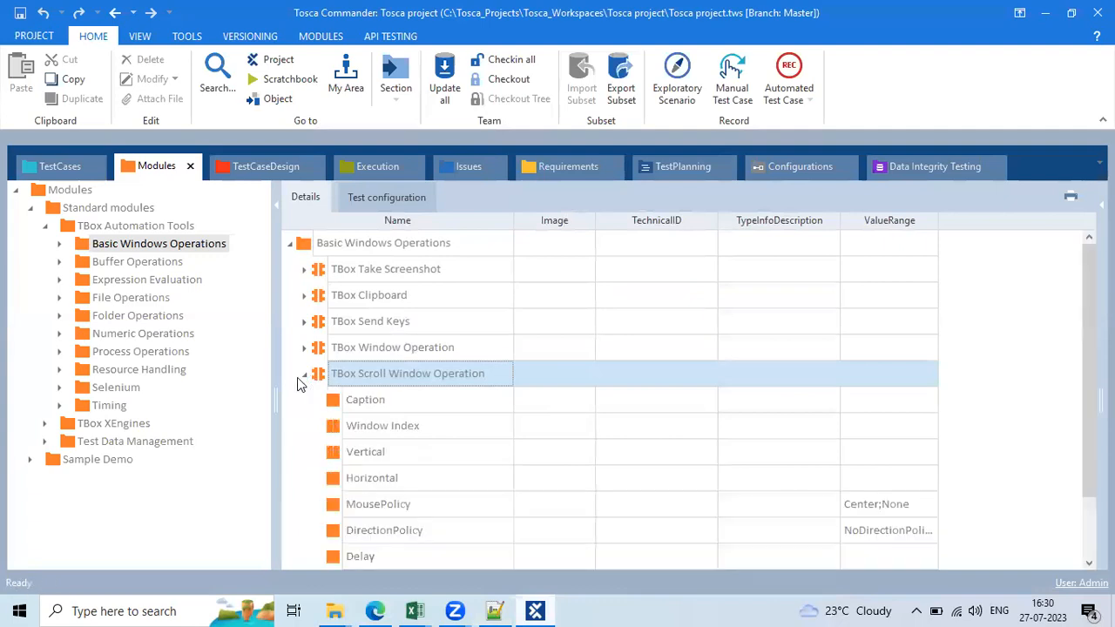
pyautogui.click(305, 376)
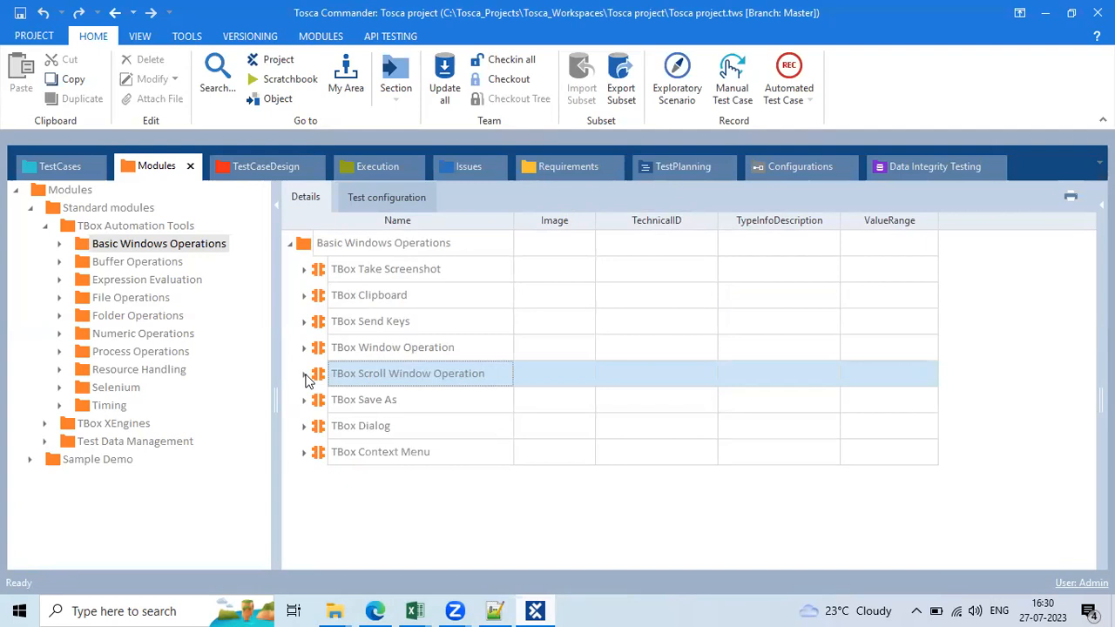
pyautogui.click(165, 270)
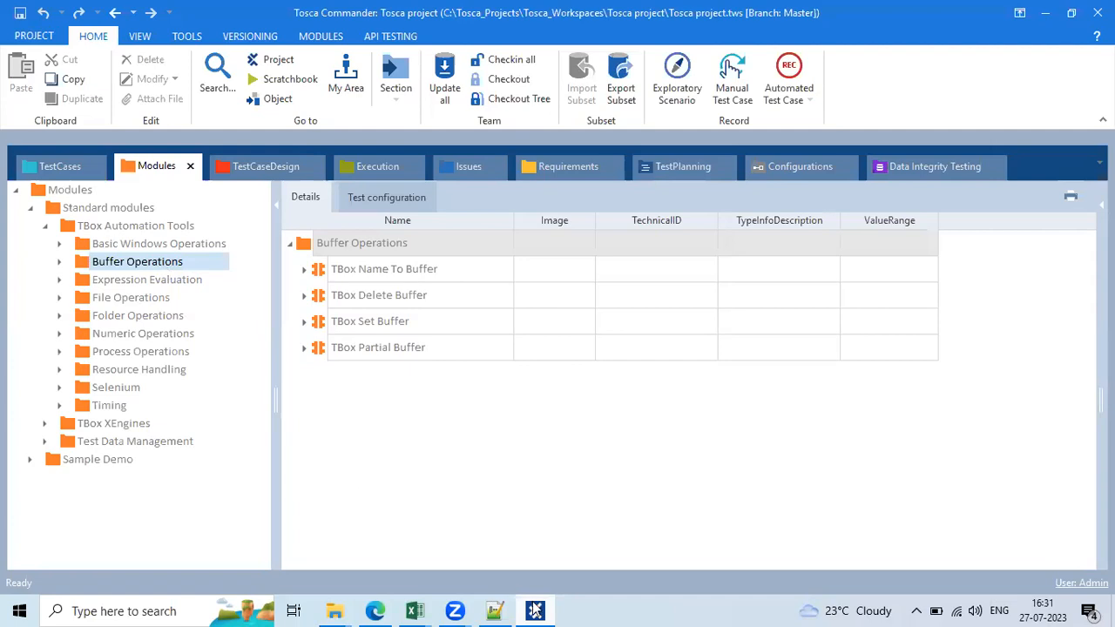
# In the Notepad++ notes, write "int a" and "a =10" on new lines below the Workflow line
pyautogui.click(493, 610)
pyautogui.scroll(-4, 239, 433)
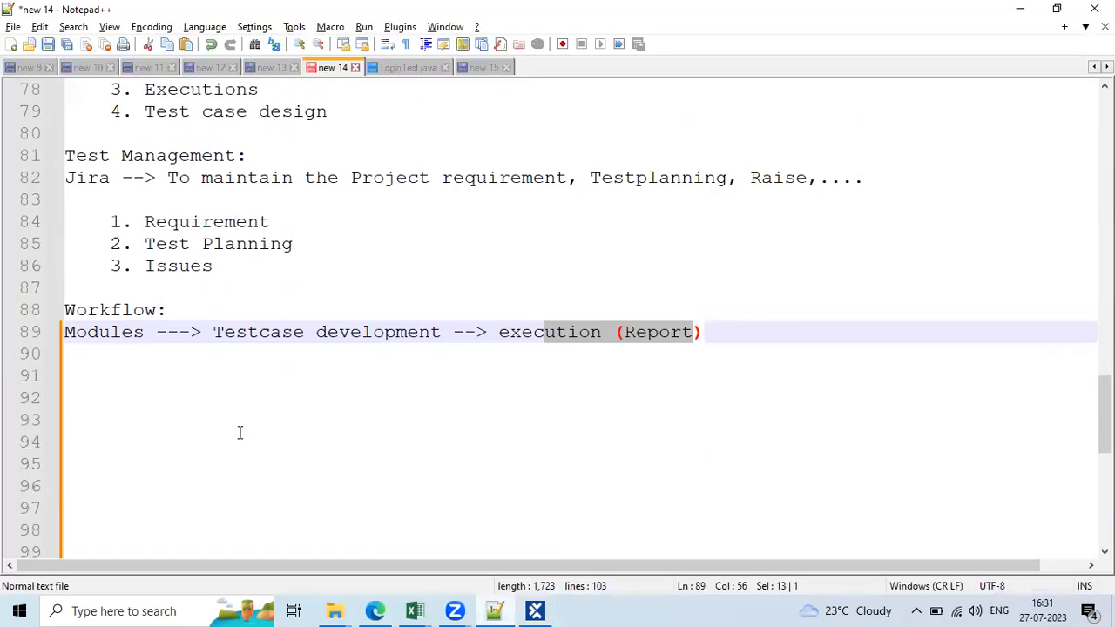
pyautogui.click(100, 311)
pyautogui.write('in')
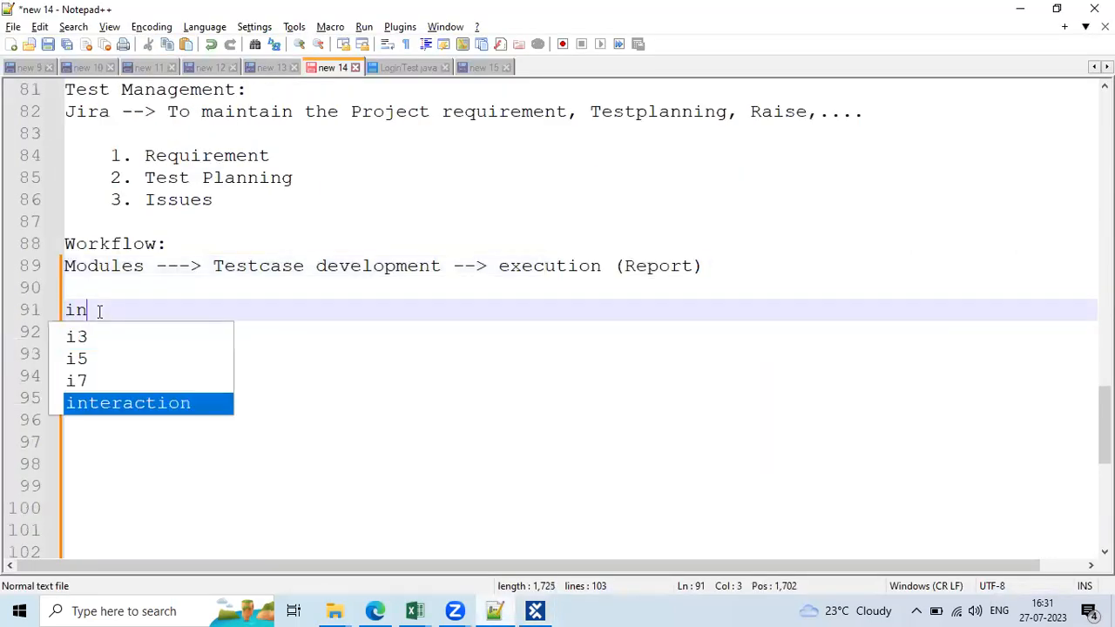
pyautogui.write('t a')
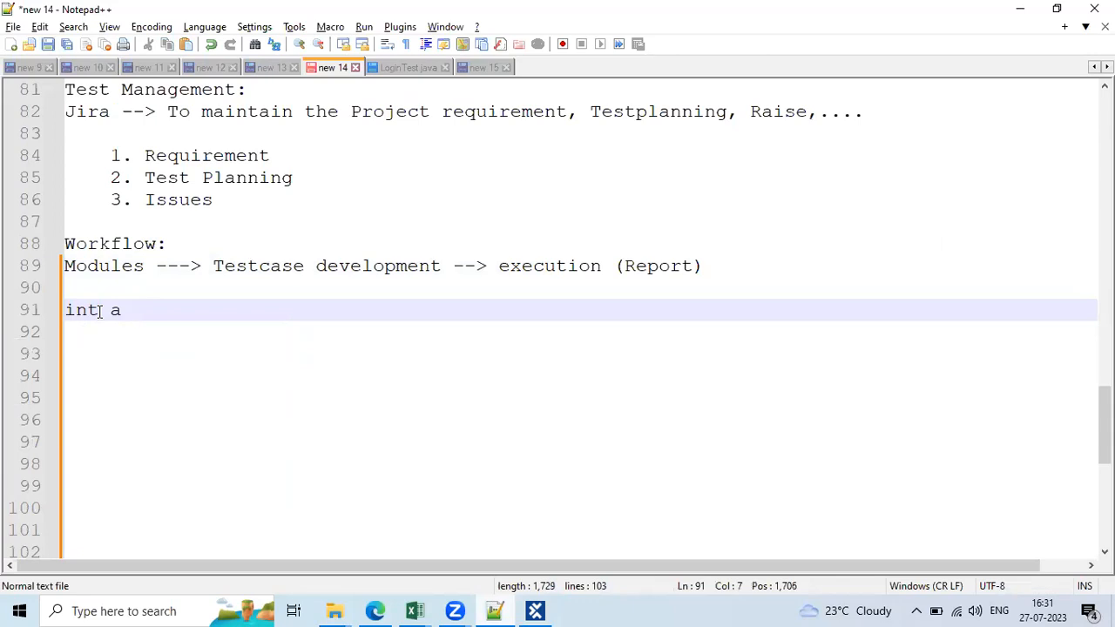
pyautogui.press('Return')
pyautogui.write('a -')
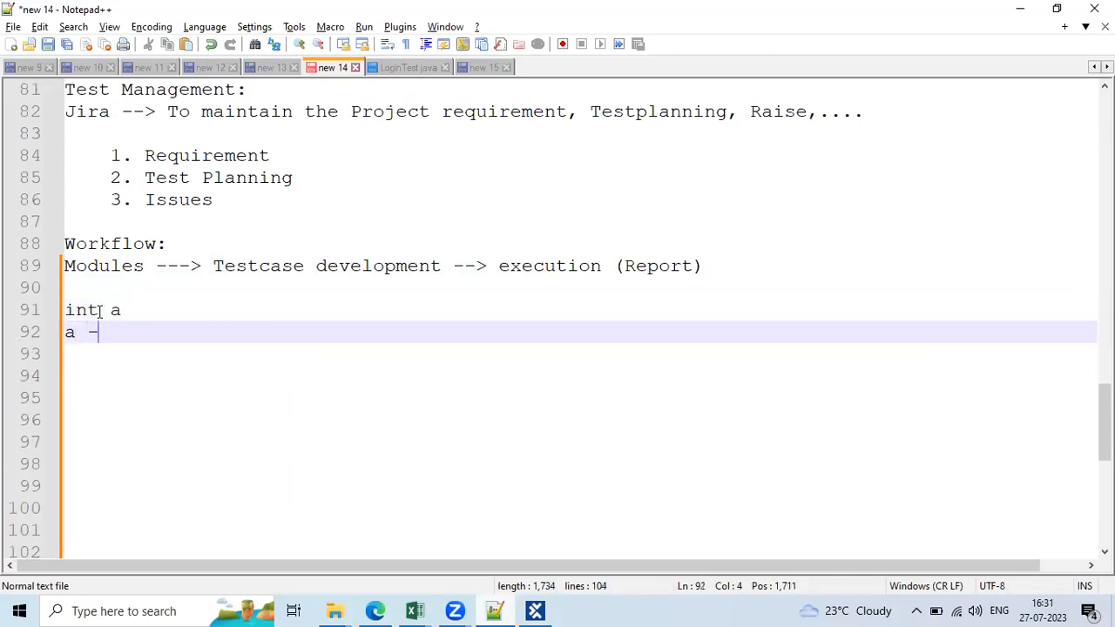
pyautogui.press('BackSpace')
pyautogui.write('=10')
# Highlight the value 10 and then both new lines in the notes
pyautogui.click(102, 300)
pyautogui.moveTo(103, 300); pyautogui.dragTo(94, 336)
pyautogui.click(149, 310)
pyautogui.click(137, 329)
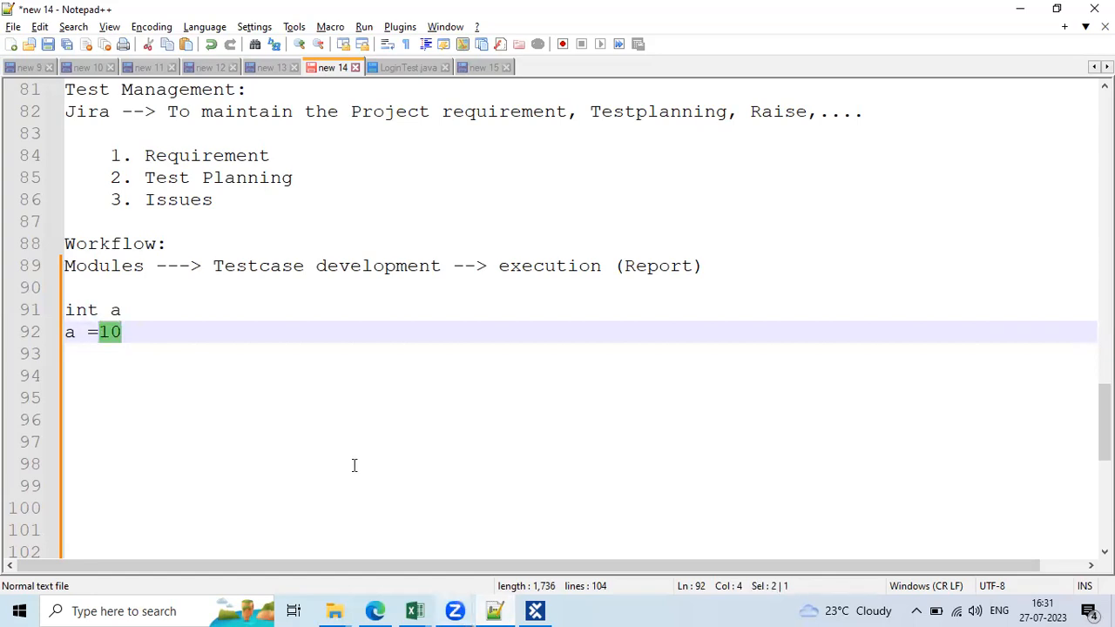
pyautogui.click(152, 328)
pyautogui.moveTo(151, 329); pyautogui.dragTo(41, 326)
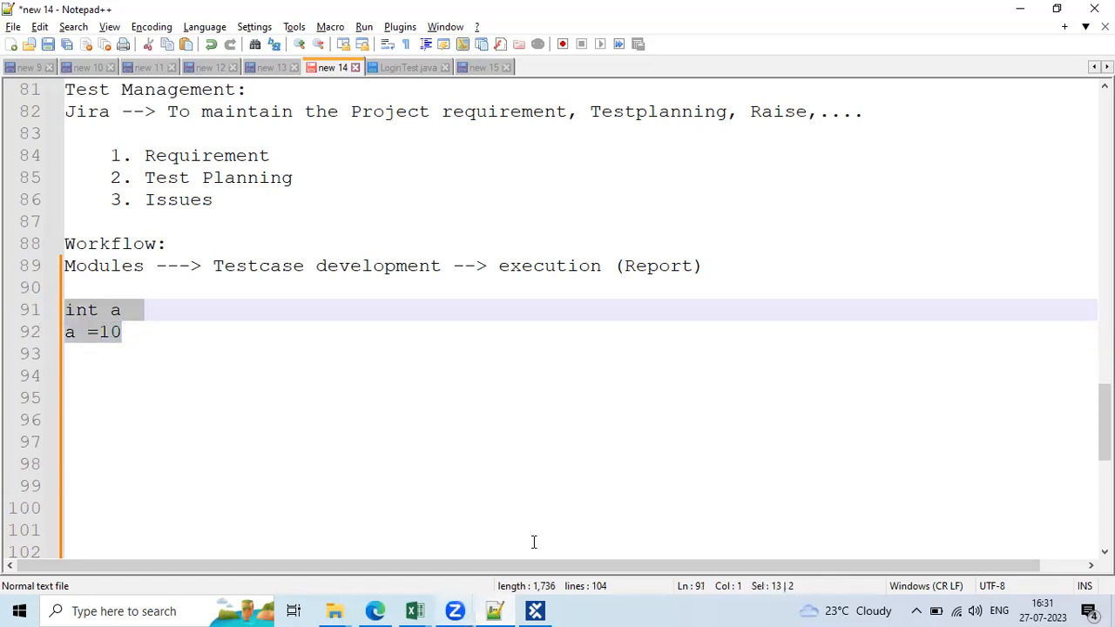
# Return to Tosca Commander and select the Buffer Operations folder row and the TBox Delete Buffer module
pyautogui.click(535, 610)
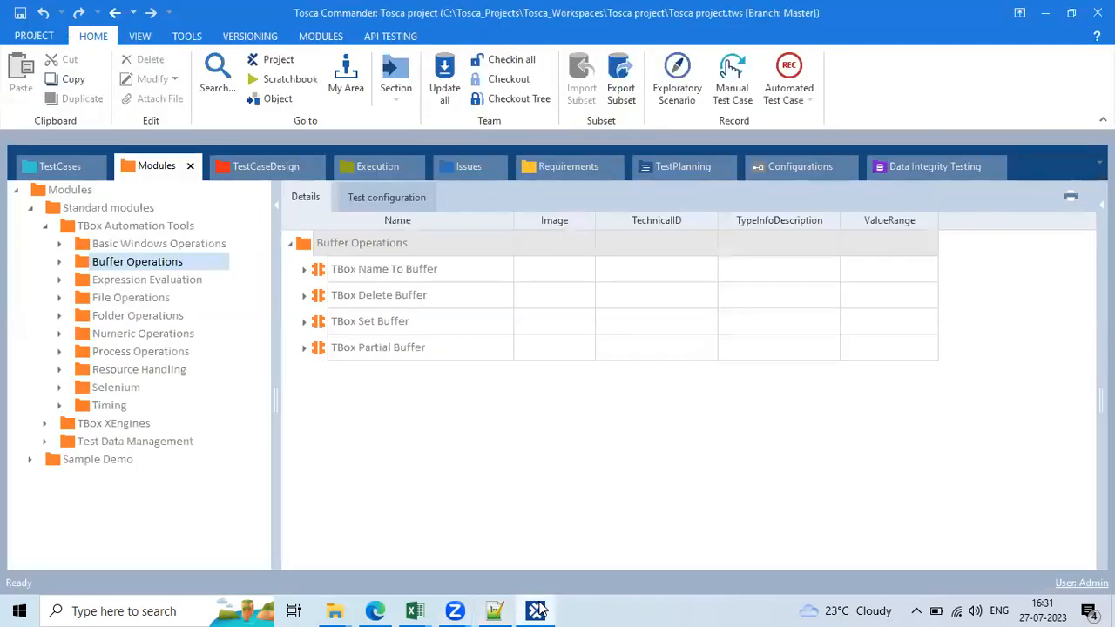
pyautogui.doubleClick(334, 237)
pyautogui.click(335, 237)
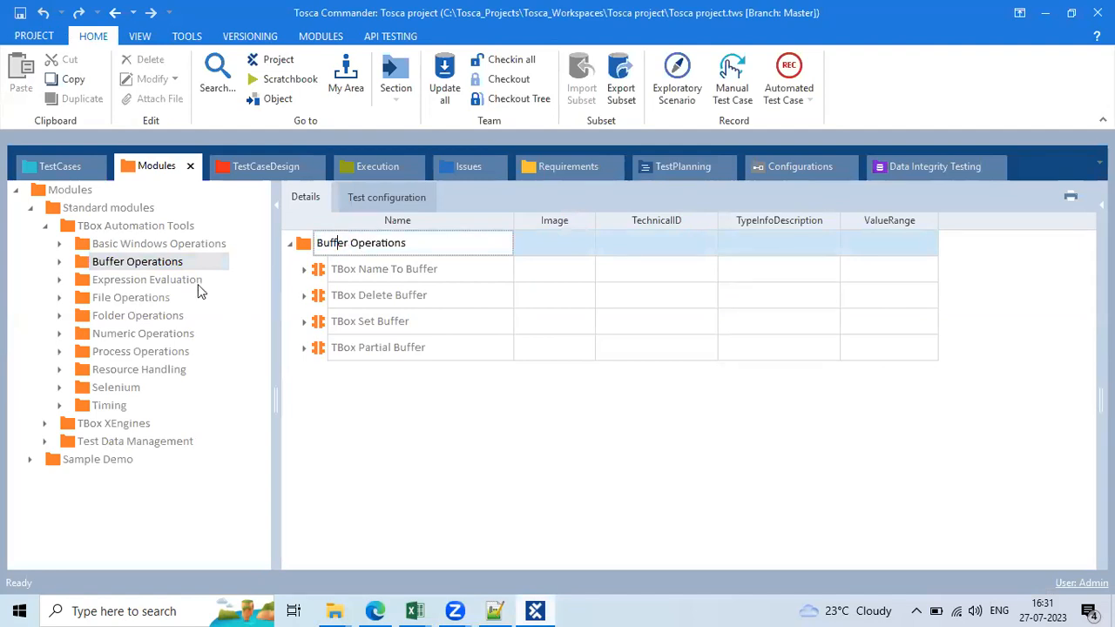
pyautogui.click(380, 294)
pyautogui.click(339, 247)
pyautogui.click(340, 246)
# Open Expression Evaluation, expand TBox Evaluation Tool to view its Expression attribute, collapse it, and select the File Operations folder
pyautogui.click(160, 266)
pyautogui.click(166, 286)
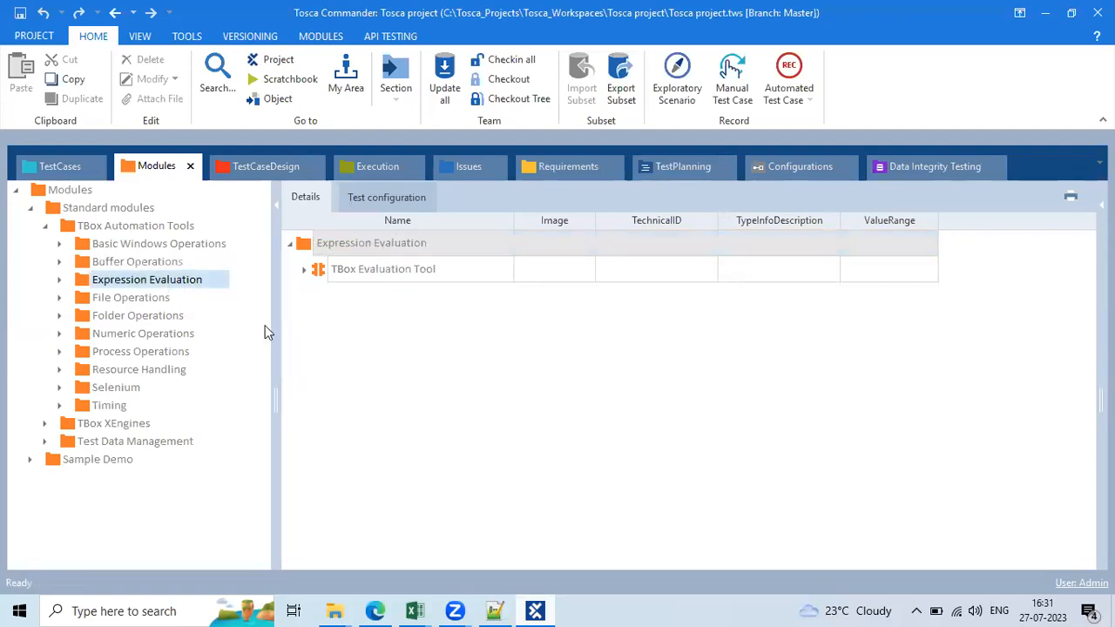
pyautogui.click(305, 270)
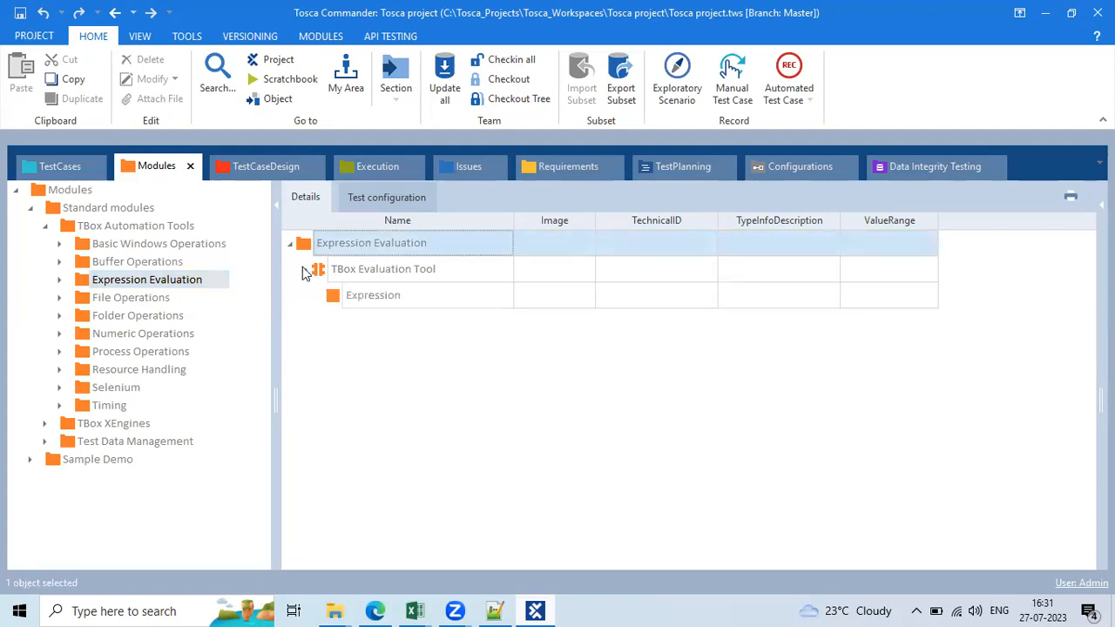
pyautogui.click(306, 284)
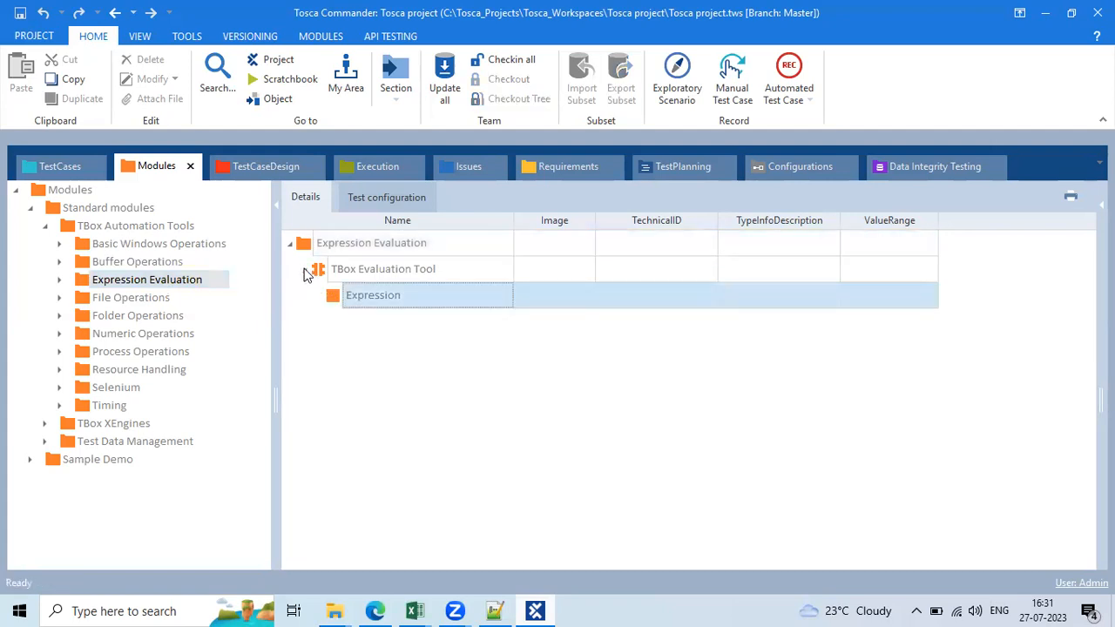
pyautogui.click(305, 271)
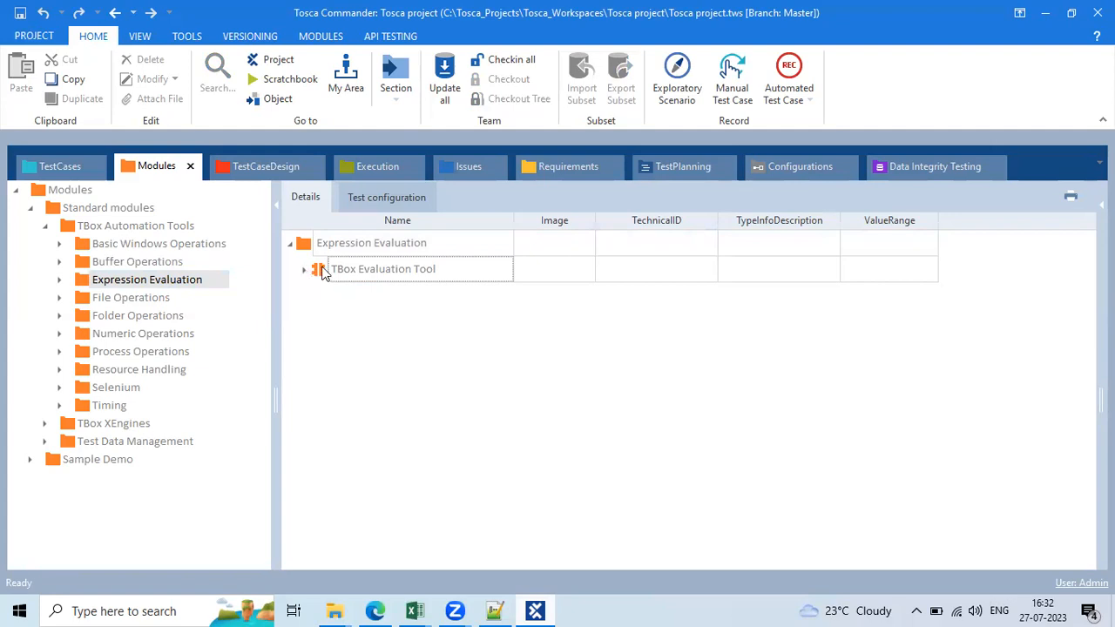
pyautogui.click(360, 253)
pyautogui.click(360, 270)
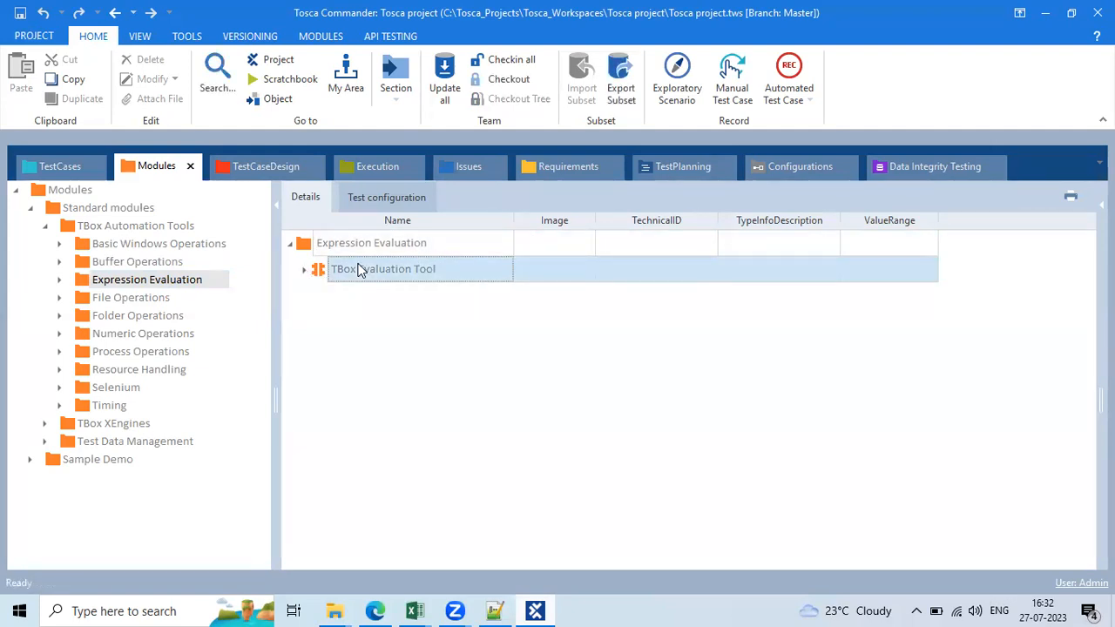
pyautogui.click(178, 297)
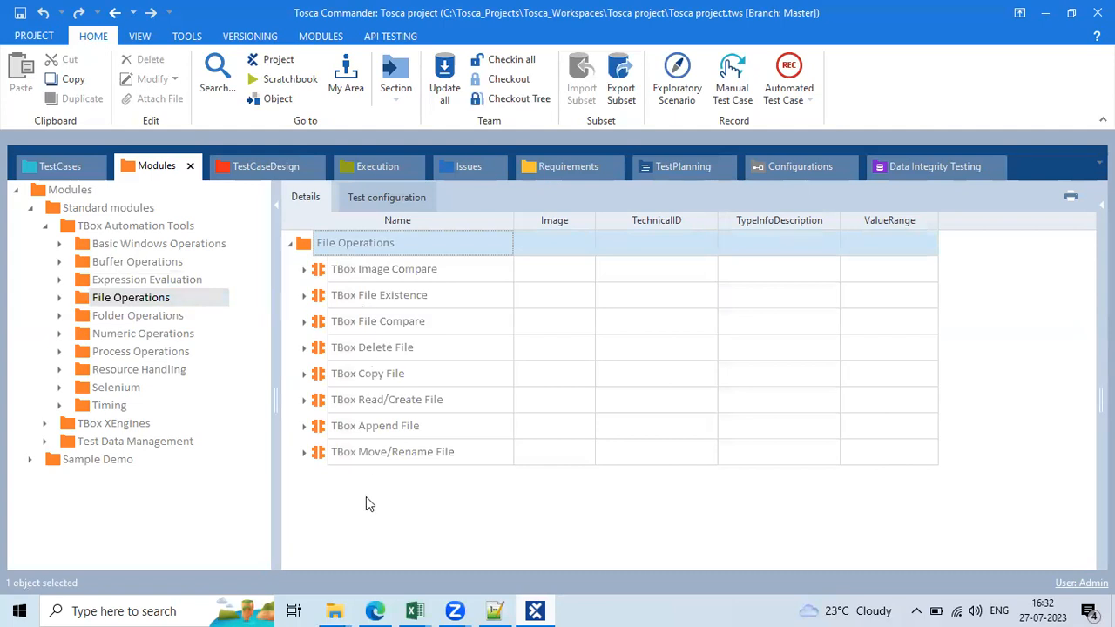
# Browse the Documents folder in File Explorer, selecting the Content and Data Science files, then return to Tosca Commander
pyautogui.click(341, 609)
pyautogui.click(268, 529)
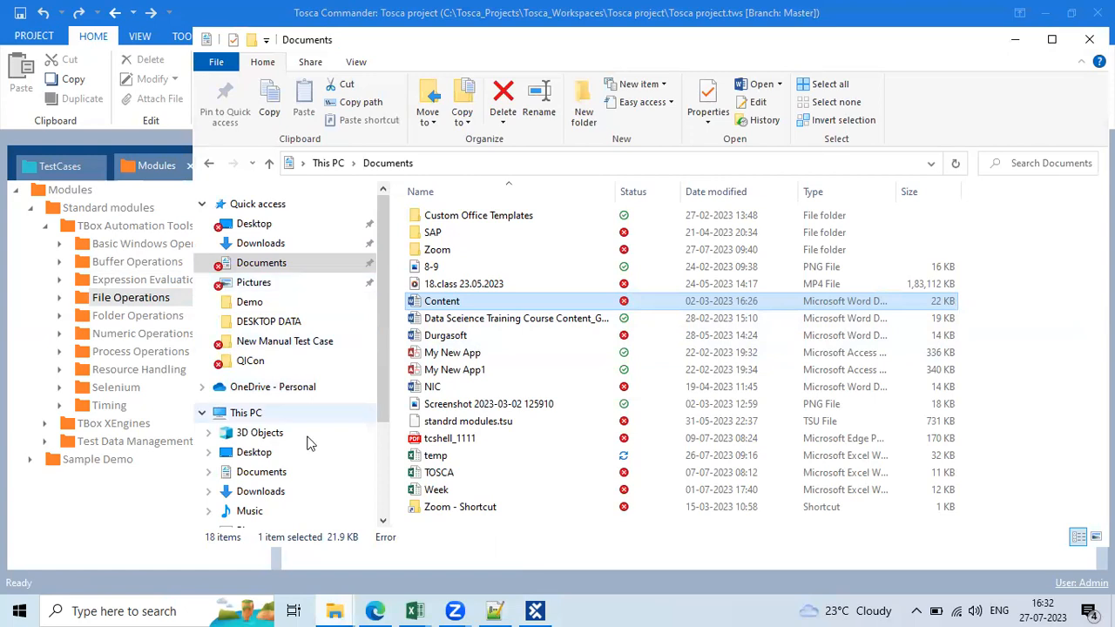
pyautogui.scroll(-2, 303, 474)
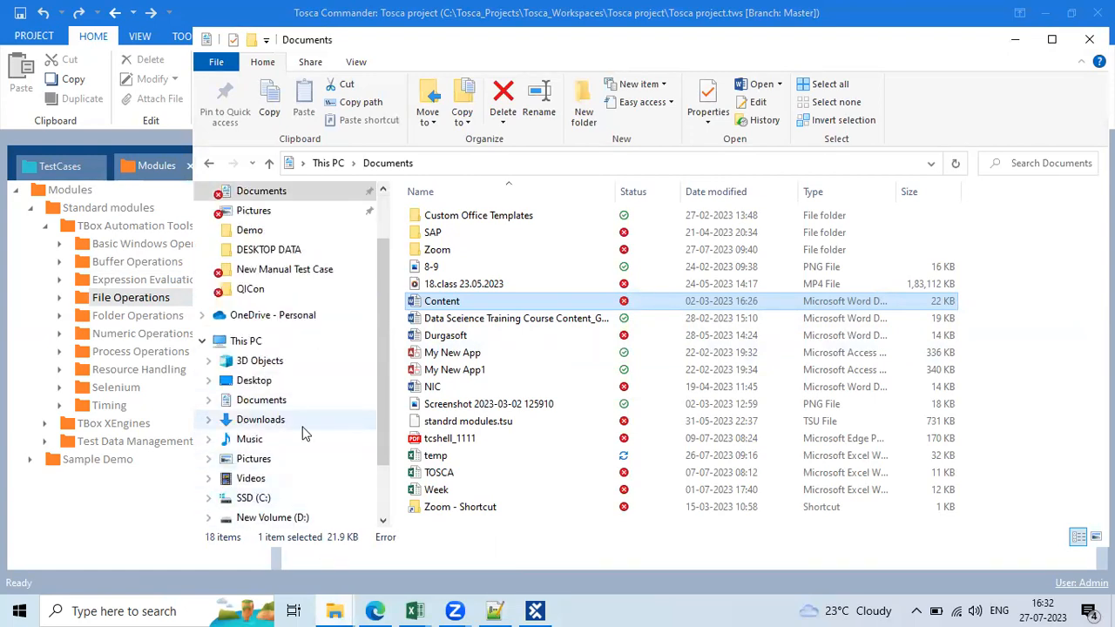
pyautogui.scroll(-2, 303, 434)
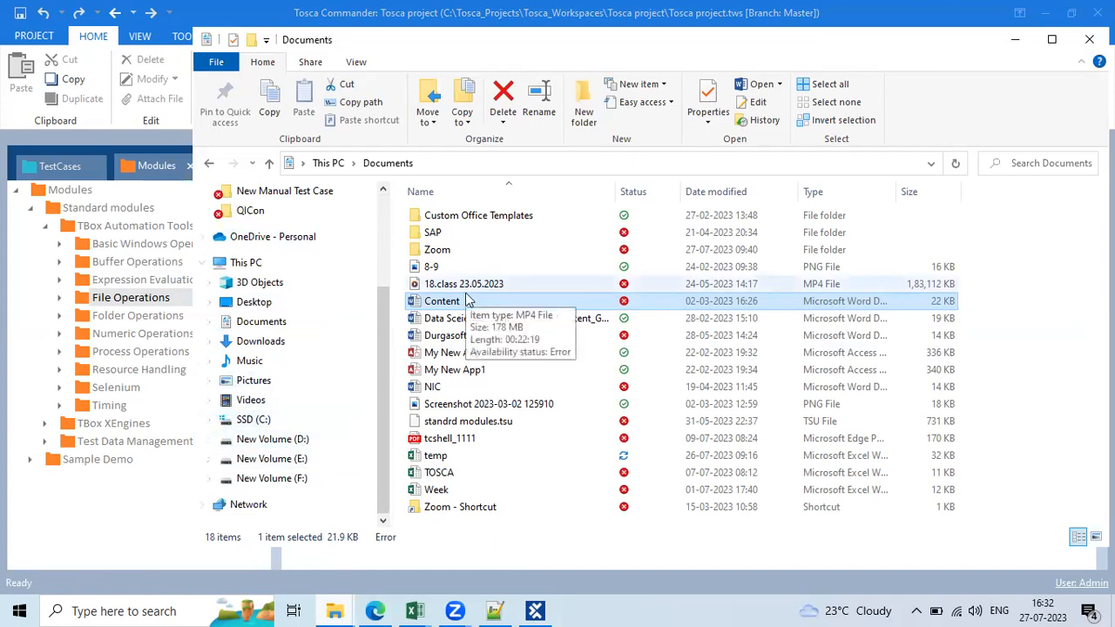
pyautogui.click(466, 305)
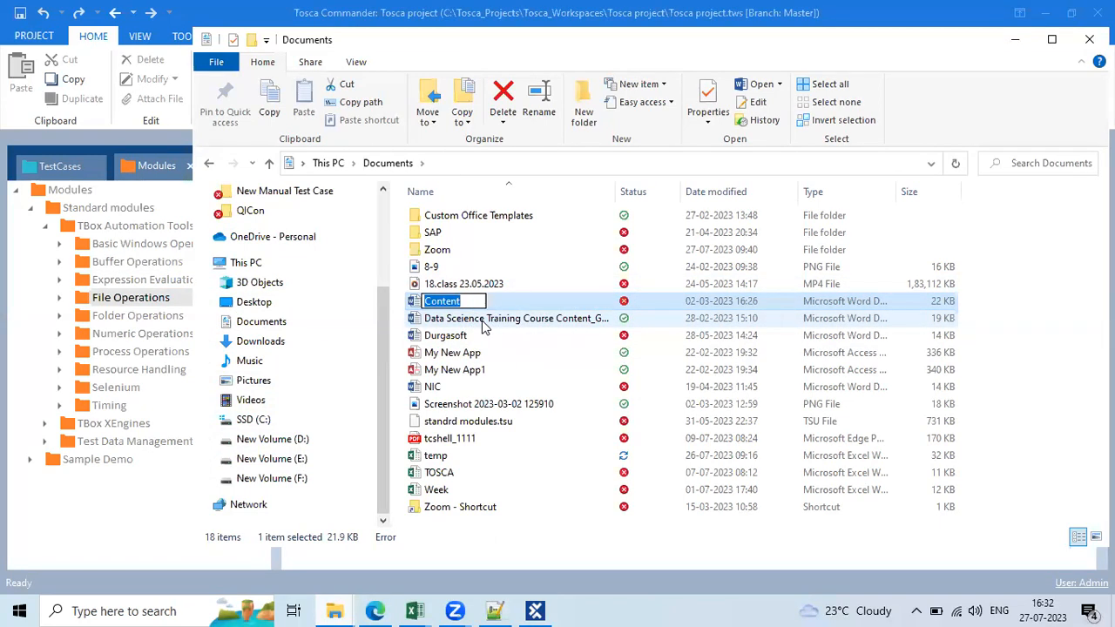
pyautogui.click(485, 322)
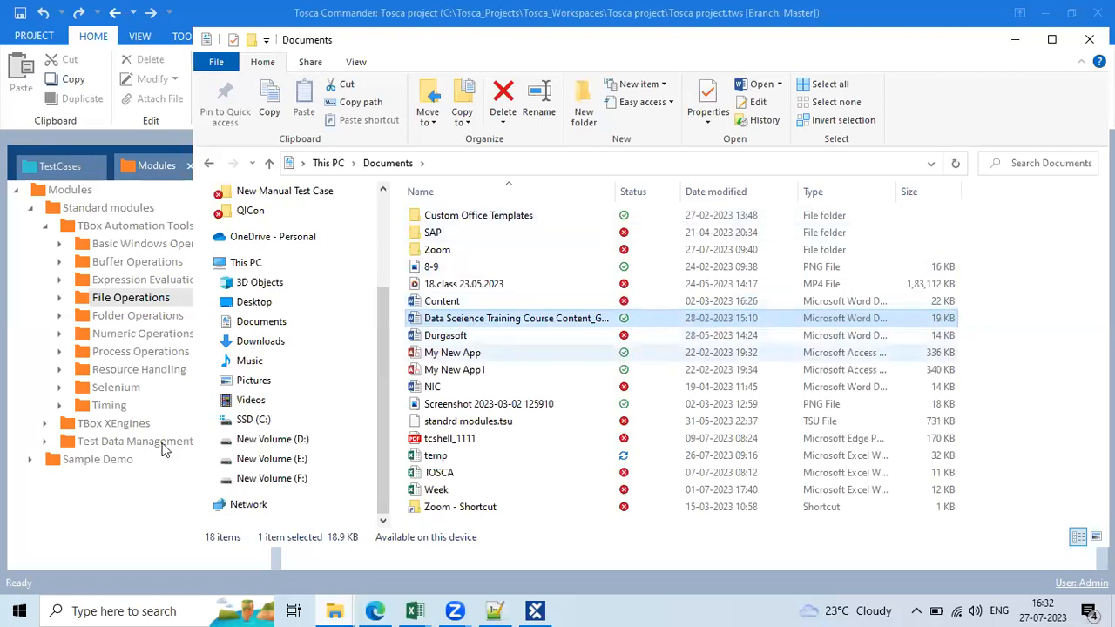
pyautogui.click(122, 514)
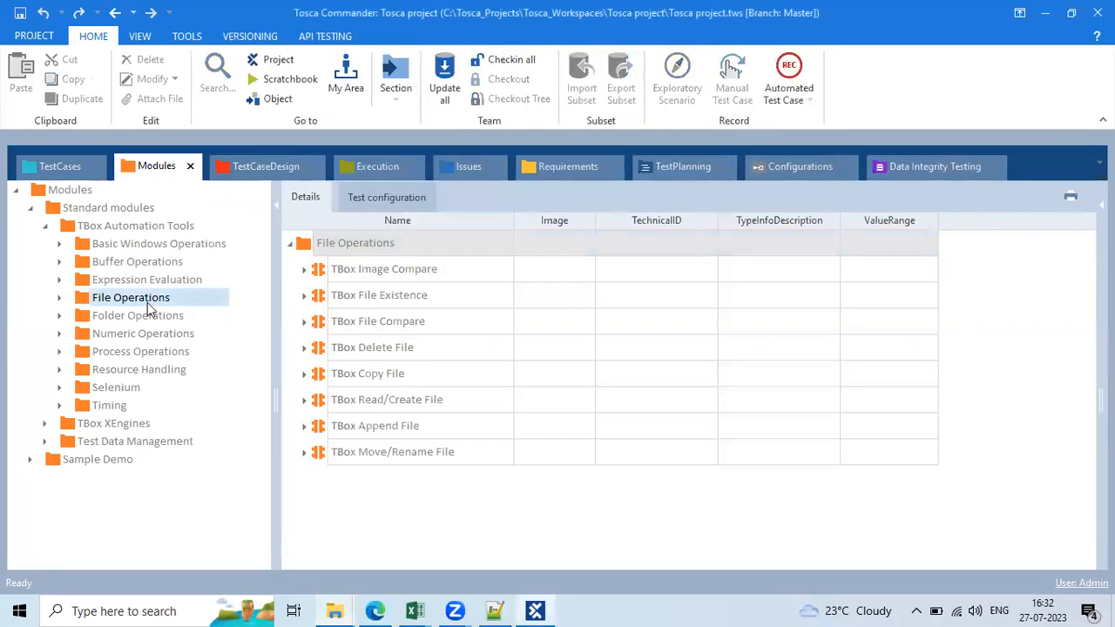
# In File Operations, select the TBox Read/Create File, TBox Append File and TBox Move/Rename File modules, highlighting their names
pyautogui.click(414, 405)
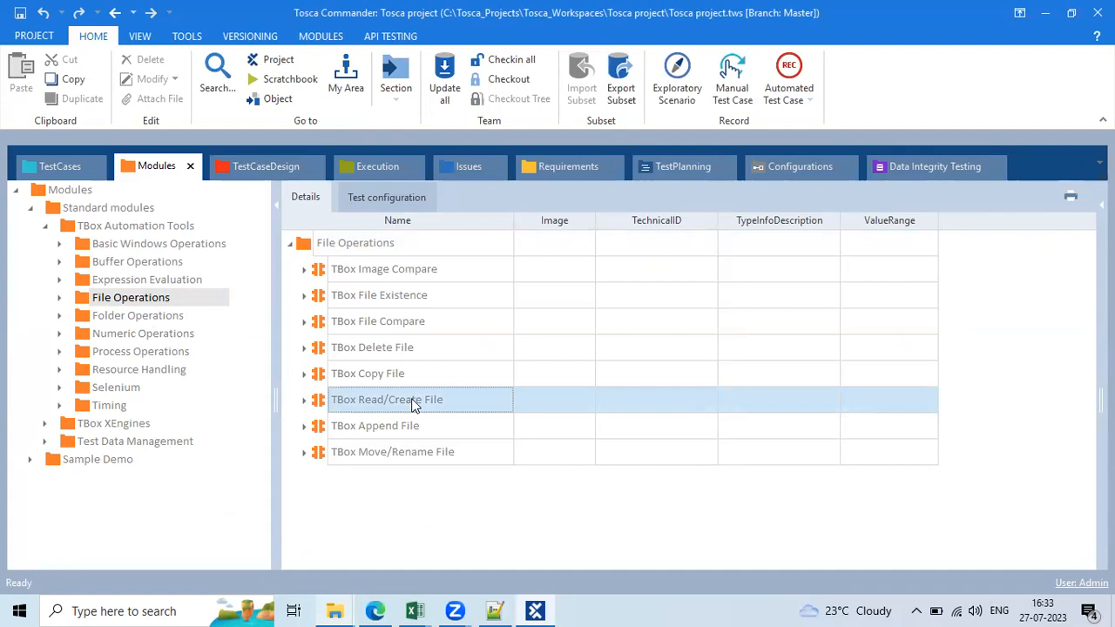
pyautogui.click(413, 400)
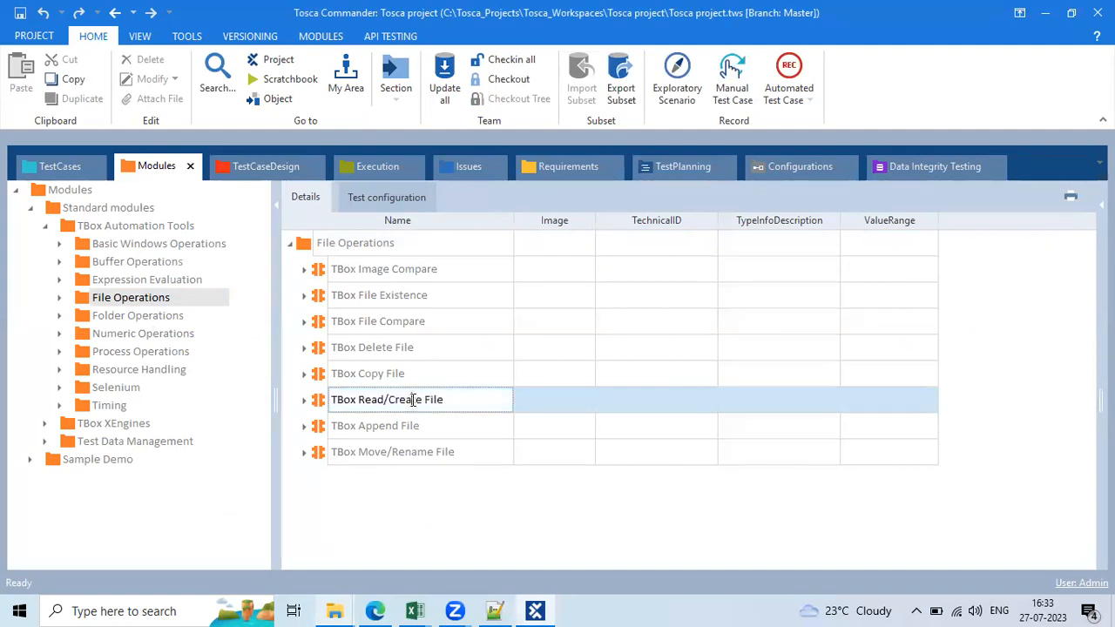
pyautogui.moveTo(455, 398); pyautogui.dragTo(317, 424)
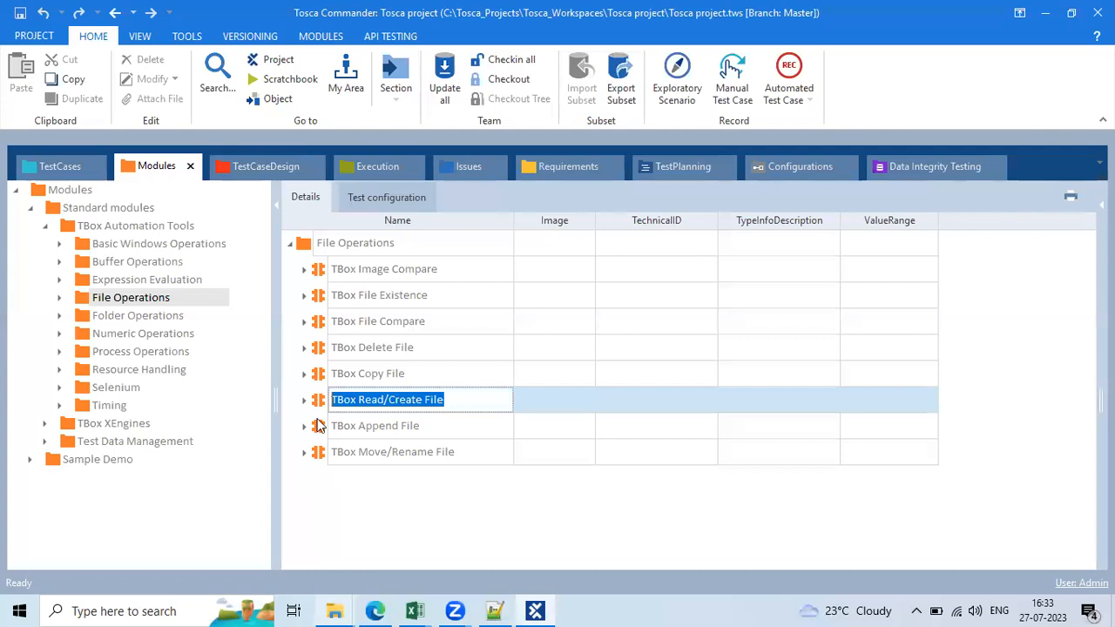
pyautogui.click(318, 425)
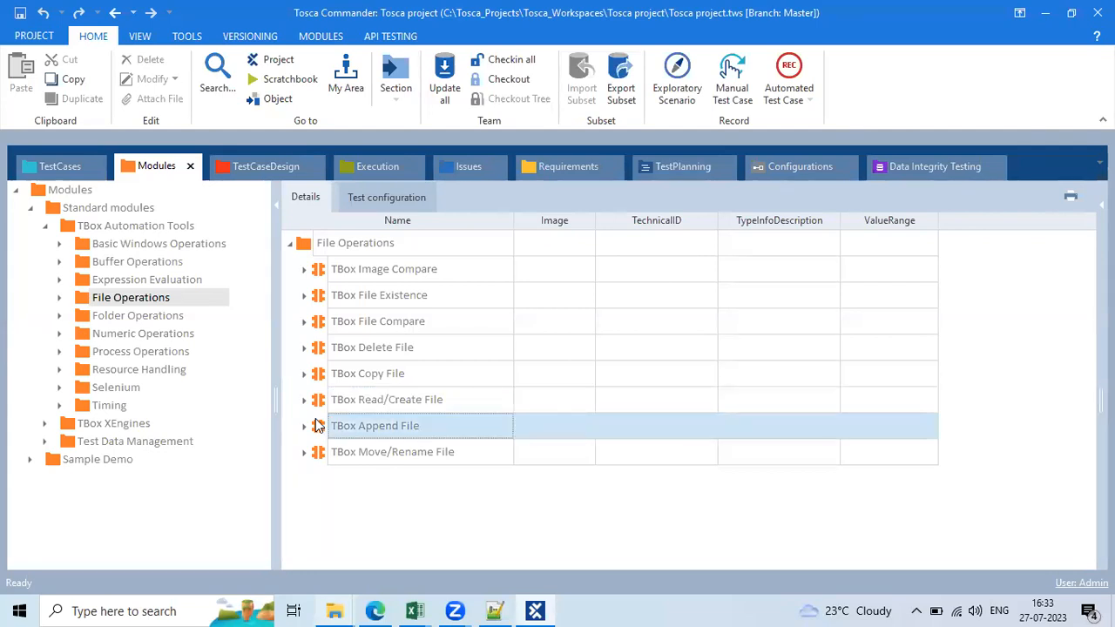
pyautogui.doubleClick(377, 425)
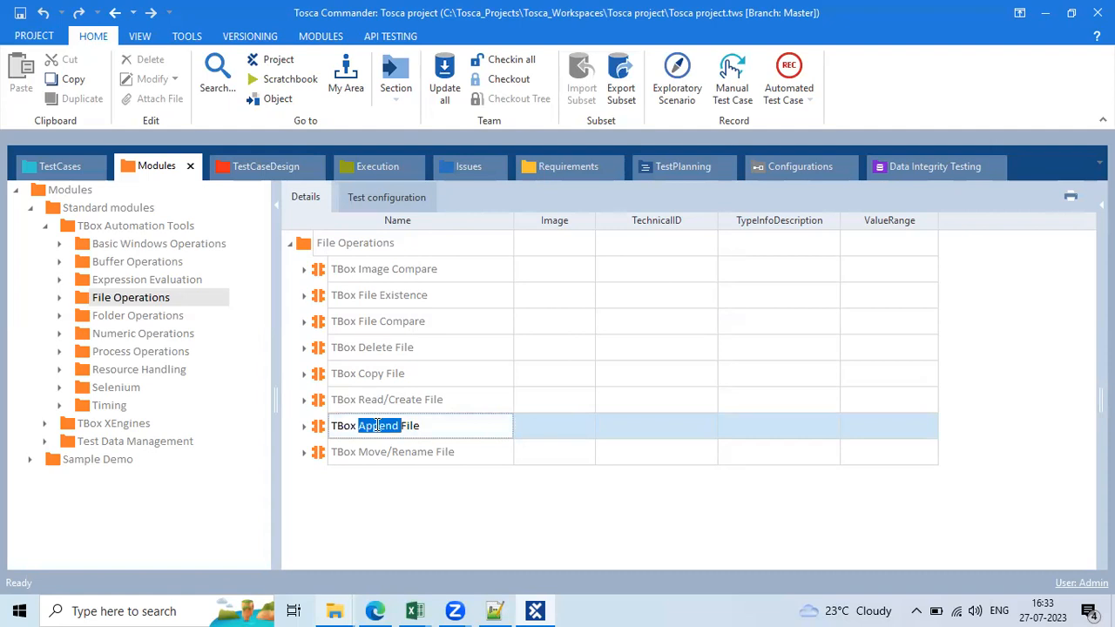
pyautogui.click(397, 425)
pyautogui.click(439, 443)
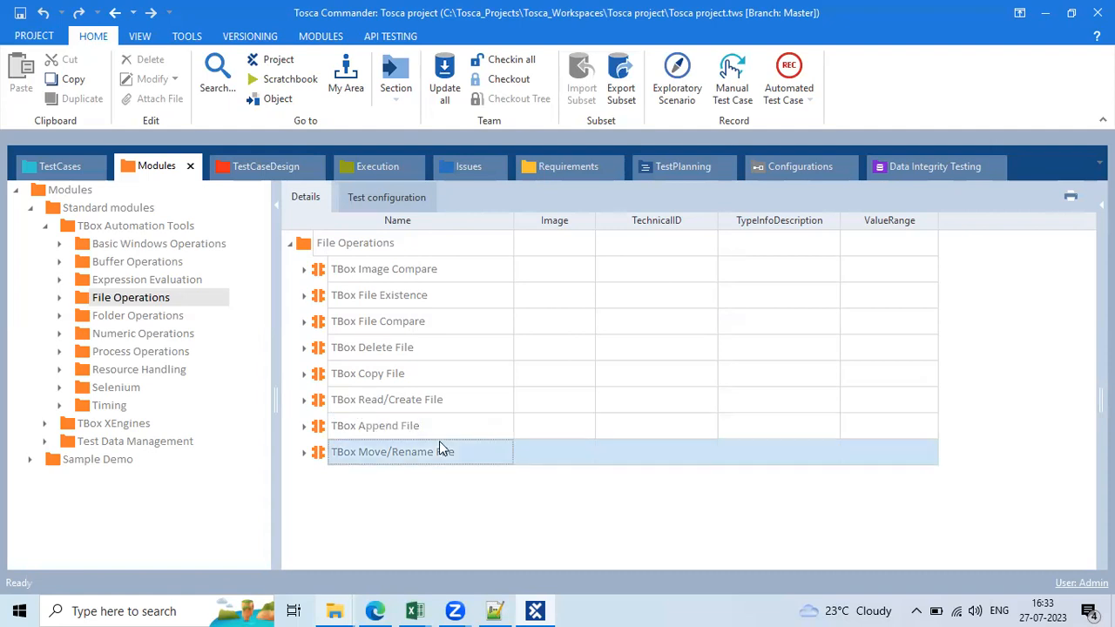
# Go up through the Copy File, Delete File, File Compare, File Existence and Image Compare modules to the File Operations folder row
pyautogui.click(383, 372)
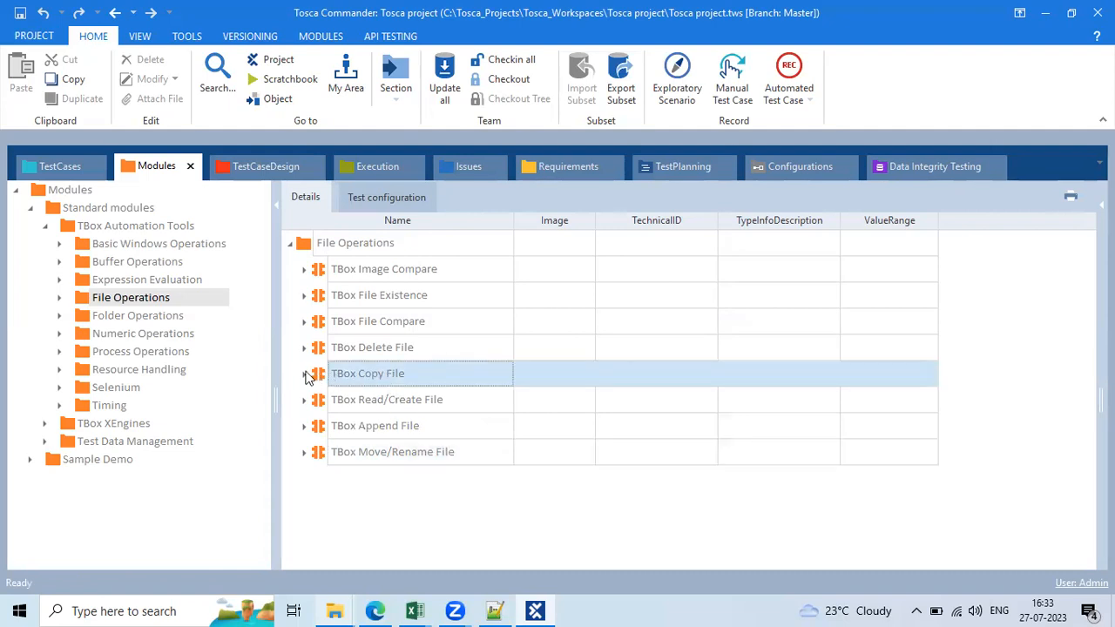
pyautogui.click(304, 373)
pyautogui.click(304, 374)
pyautogui.click(367, 348)
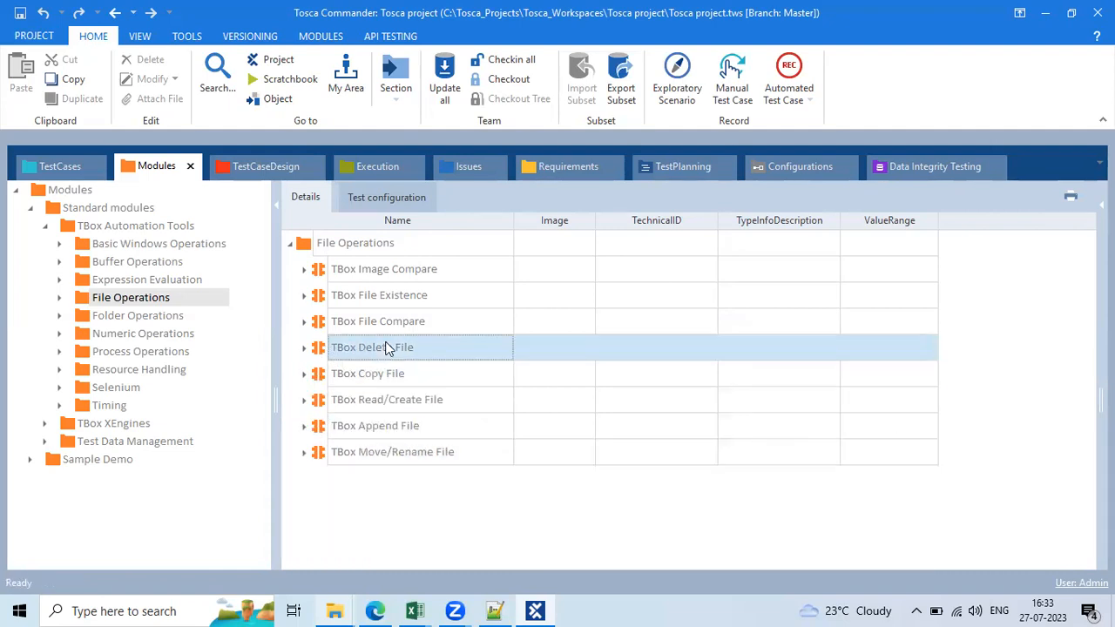
pyautogui.click(304, 350)
pyautogui.click(304, 349)
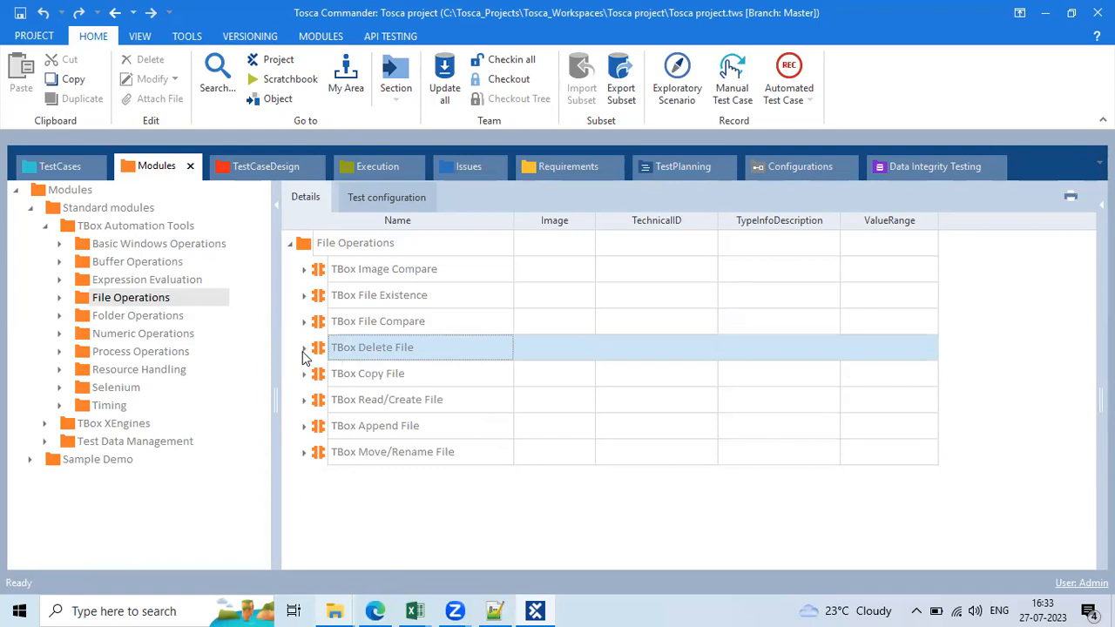
pyautogui.click(387, 323)
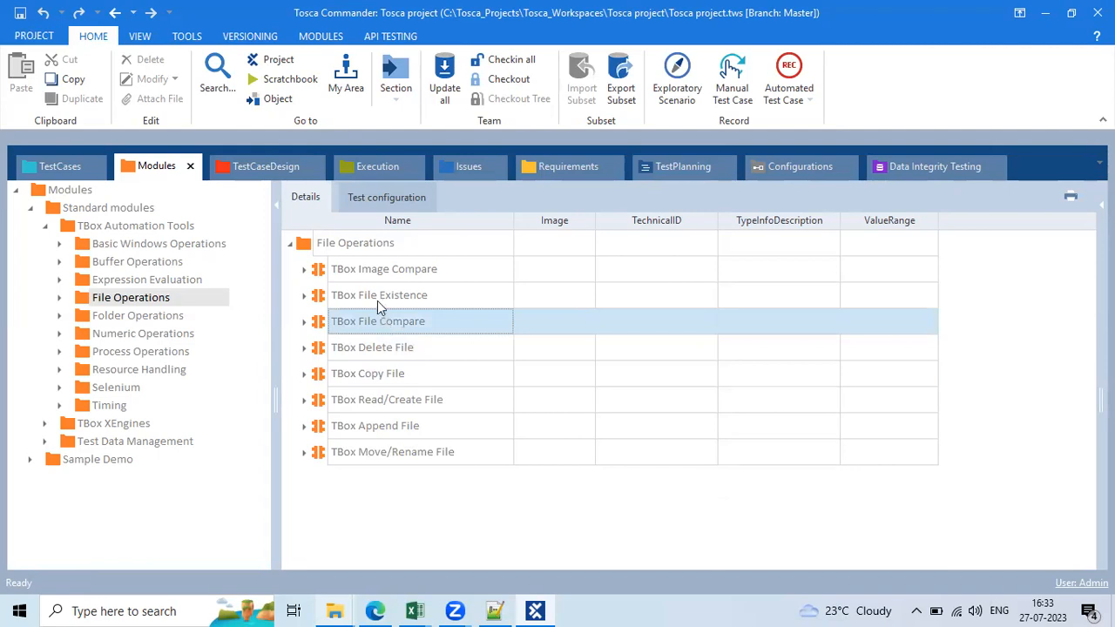
pyautogui.click(375, 298)
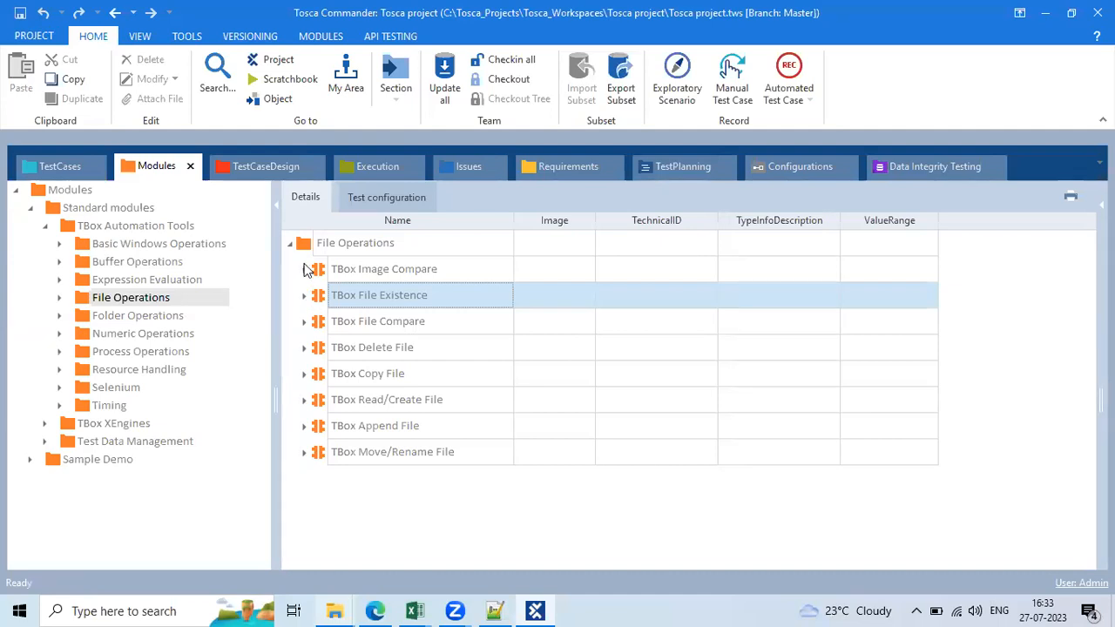
pyautogui.click(331, 277)
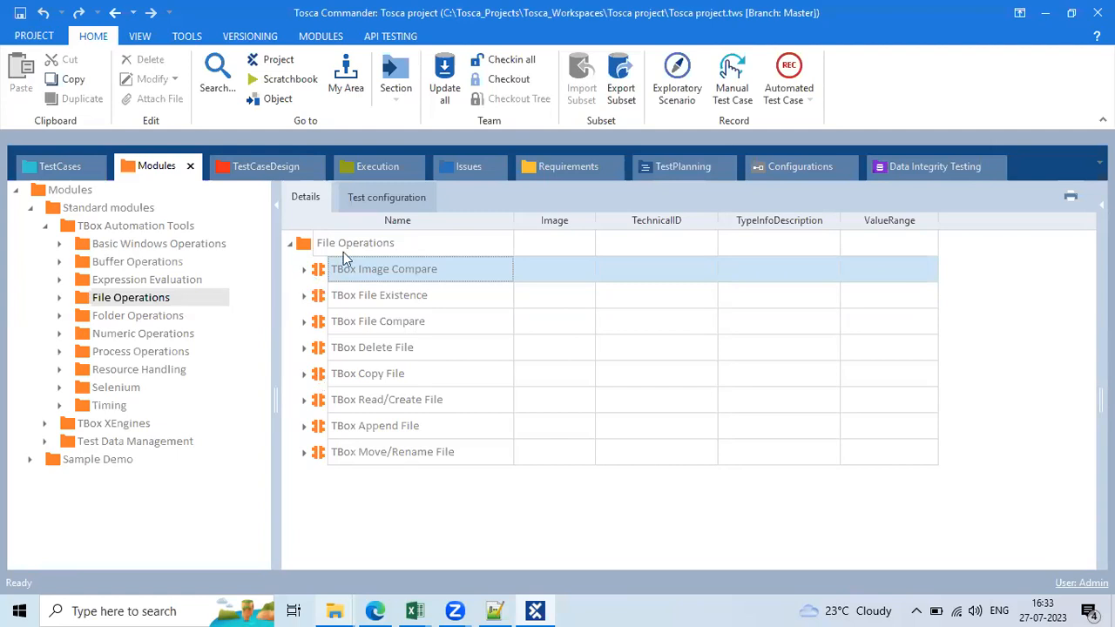
pyautogui.click(343, 252)
pyautogui.click(343, 252)
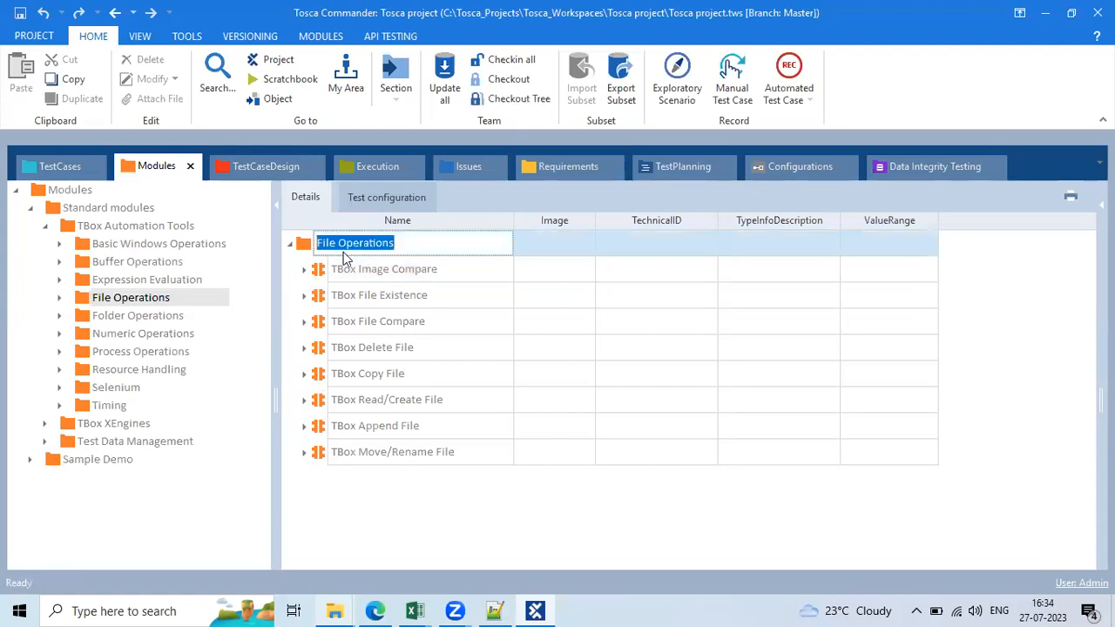
# Open the Folder Operations folder and select the TBox Delete Folder and TBox Folder Existence modules
pyautogui.click(142, 320)
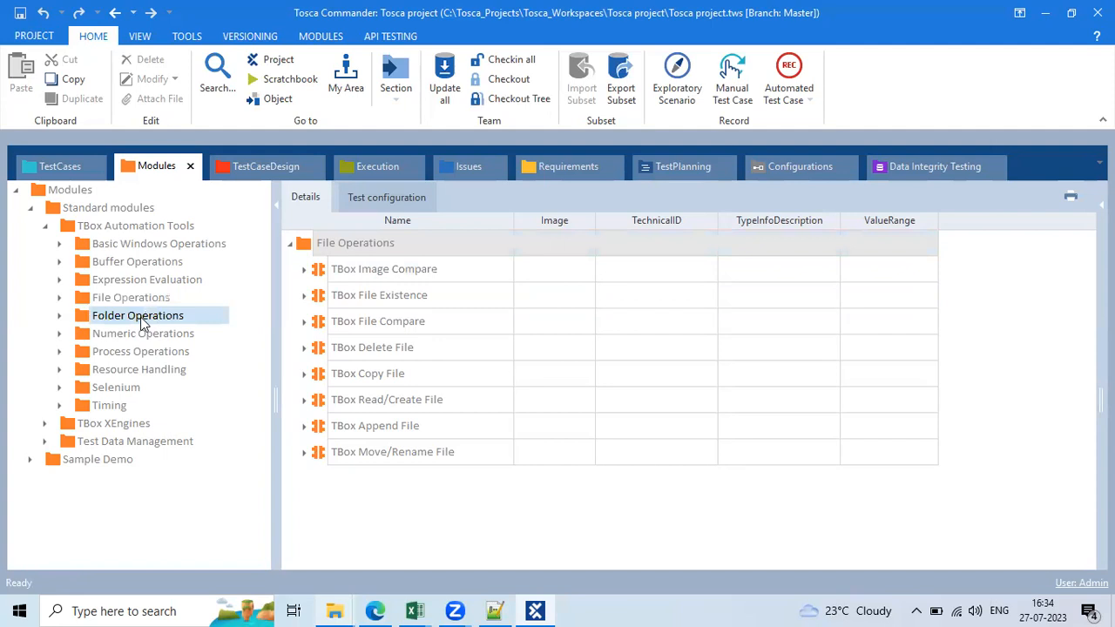
pyautogui.click(412, 309)
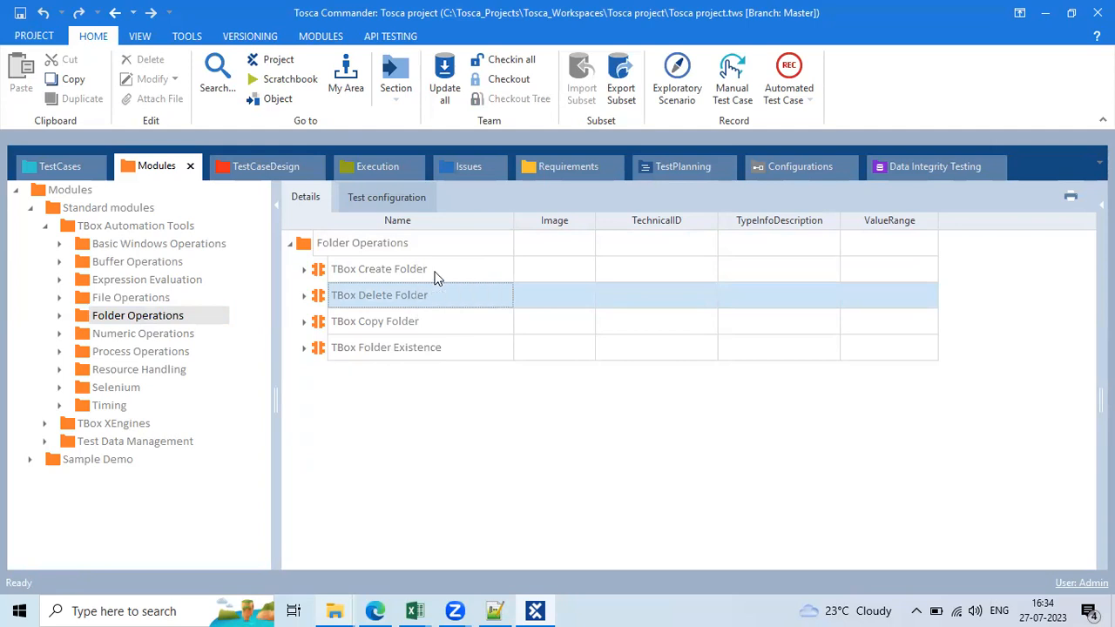
pyautogui.click(452, 353)
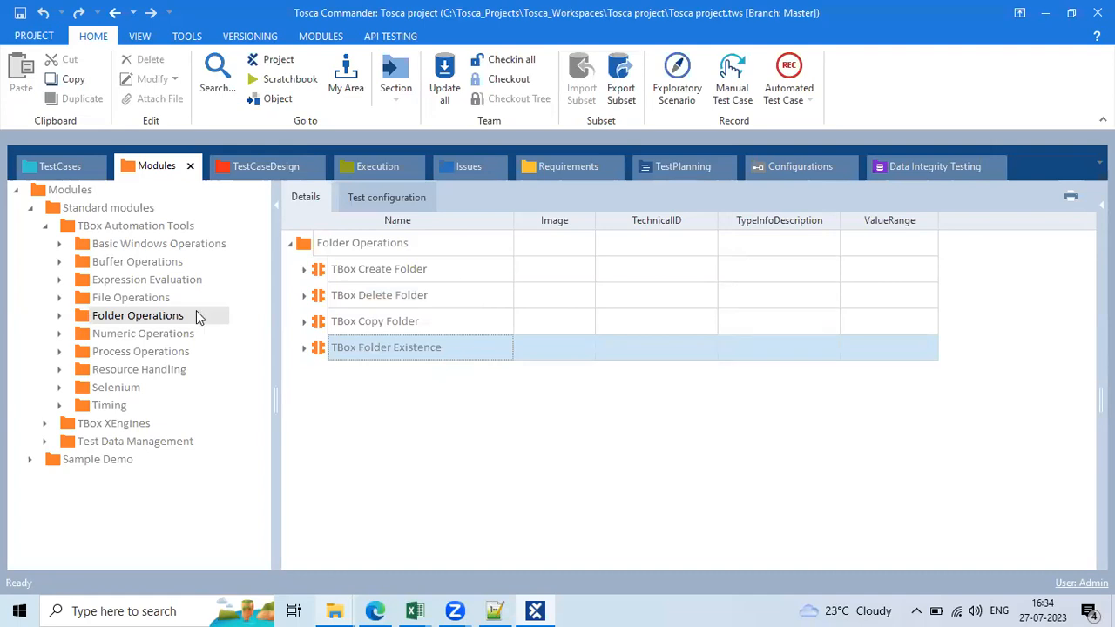
# Open Numeric Operations and Process Operations, then select the TBox Start Program module and highlight its name
pyautogui.click(171, 334)
pyautogui.click(179, 353)
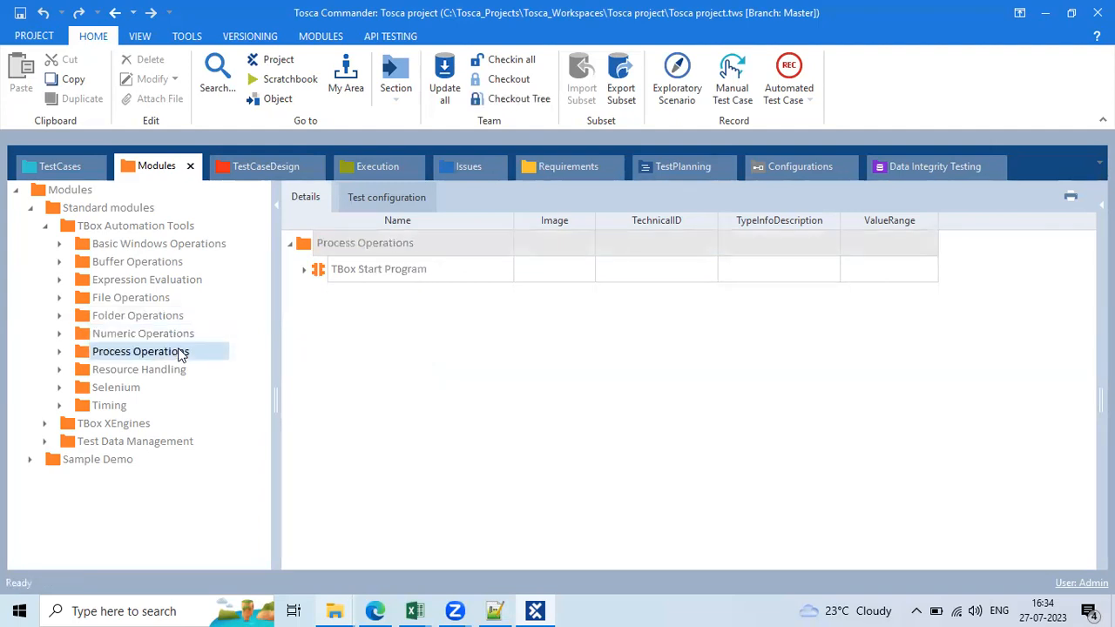
pyautogui.click(375, 266)
pyautogui.doubleClick(375, 267)
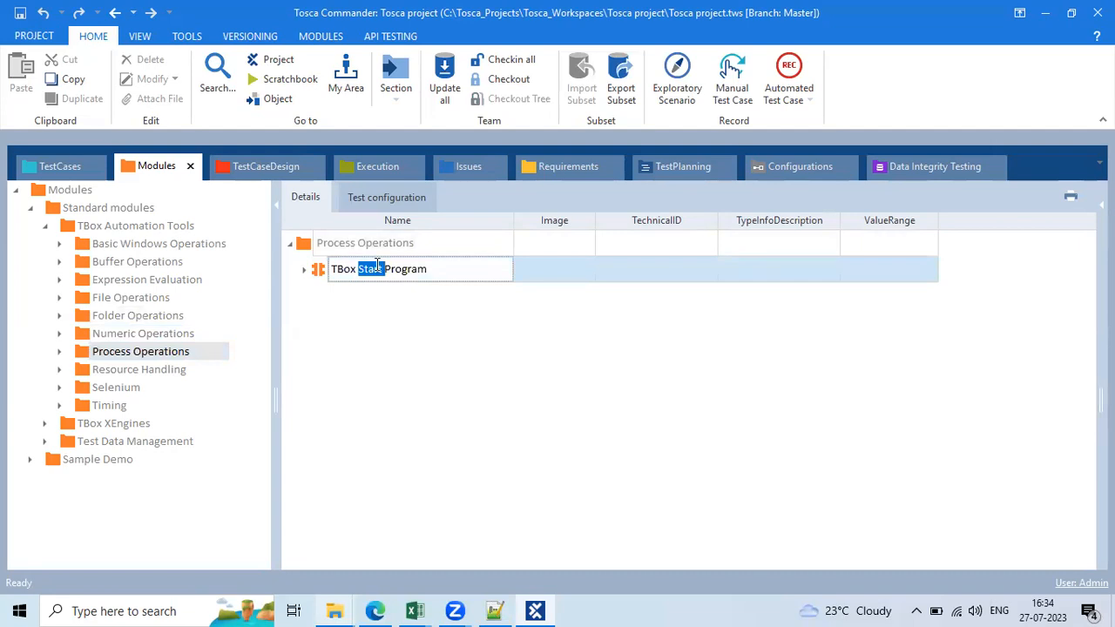
pyautogui.doubleClick(395, 266)
pyautogui.click(459, 263)
pyautogui.moveTo(426, 270); pyautogui.dragTo(330, 271)
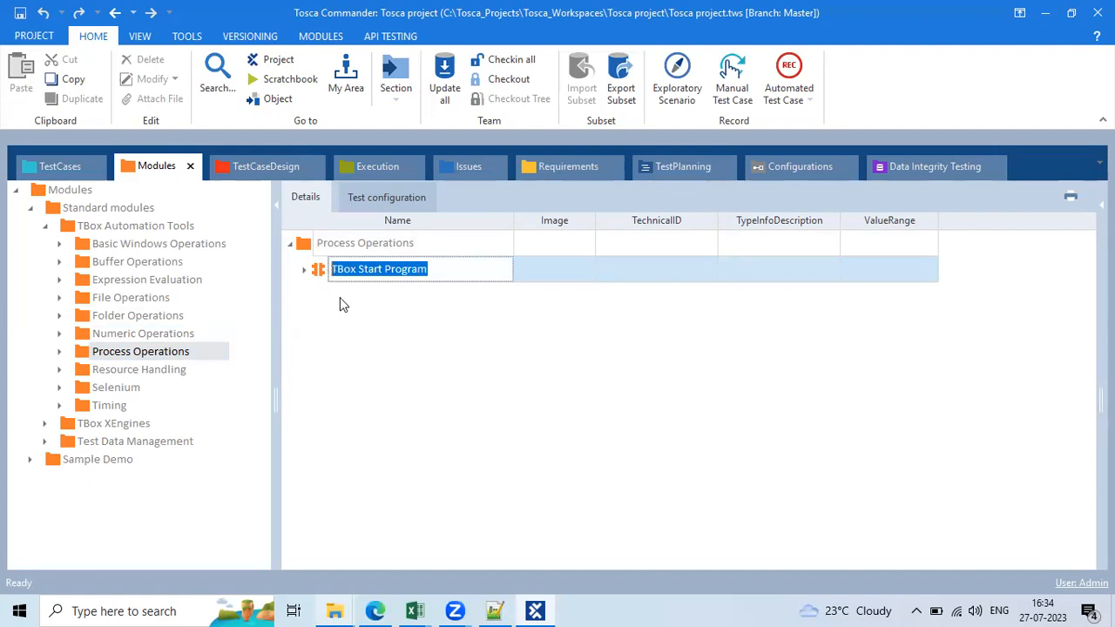
pyautogui.click(343, 304)
pyautogui.click(346, 280)
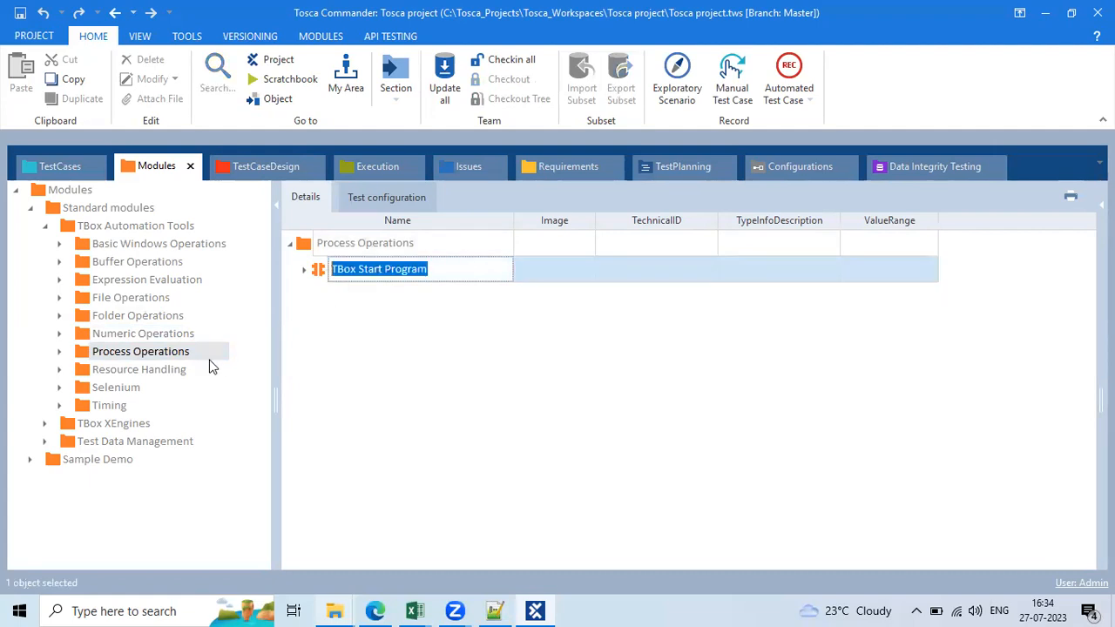
# Open Resource Handling and Selenium, selecting the Run Selenium Scripts and Start Selenium Server modules
pyautogui.click(141, 373)
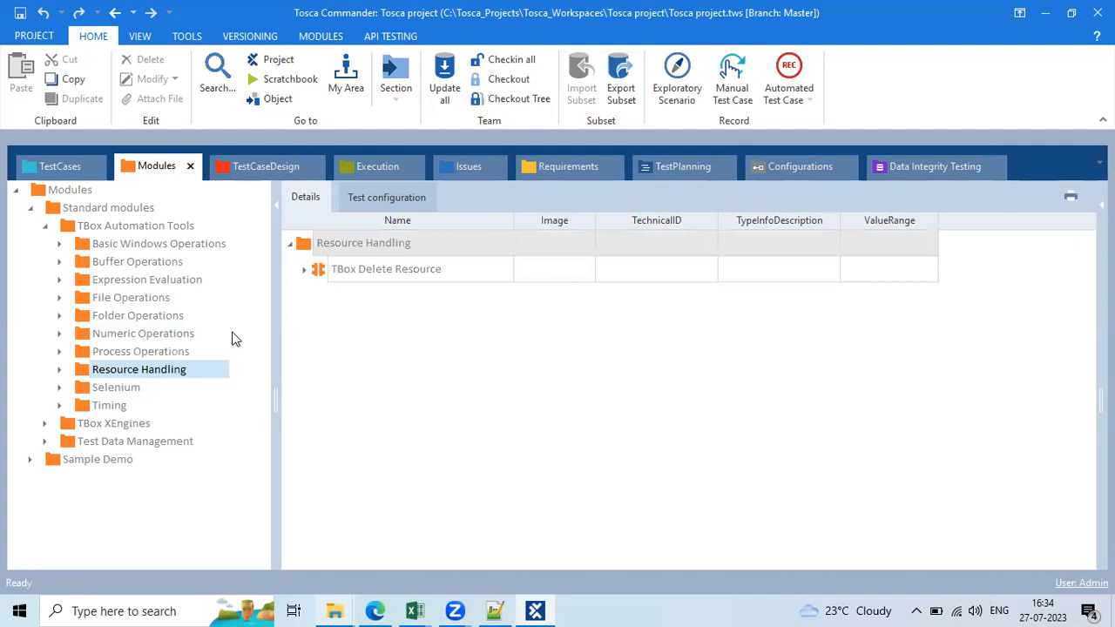
pyautogui.click(135, 389)
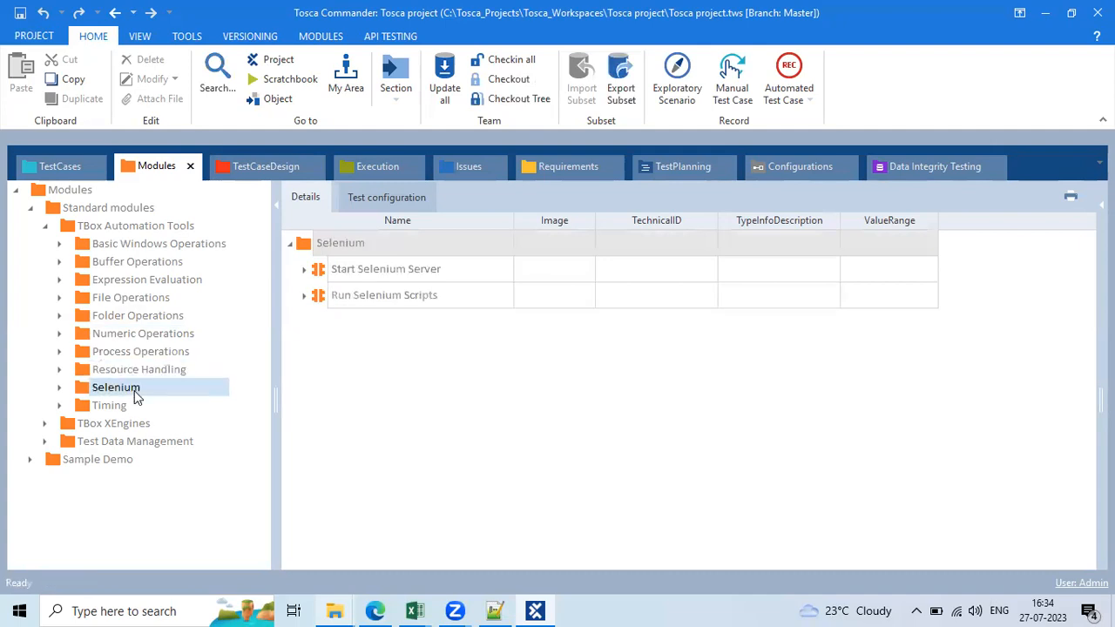
pyautogui.click(415, 293)
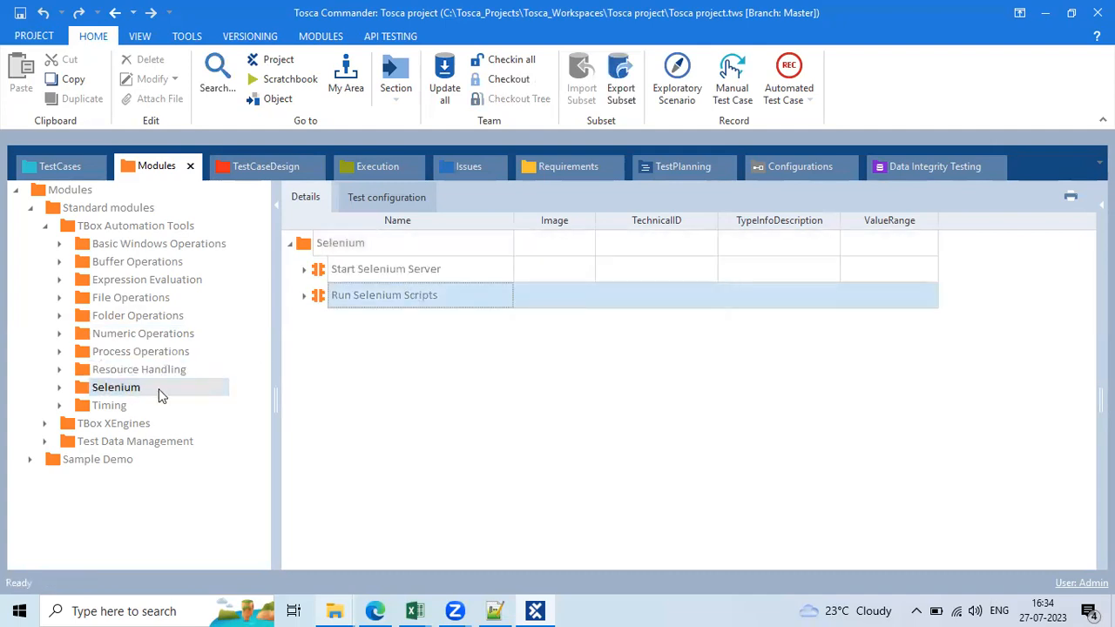
pyautogui.click(401, 278)
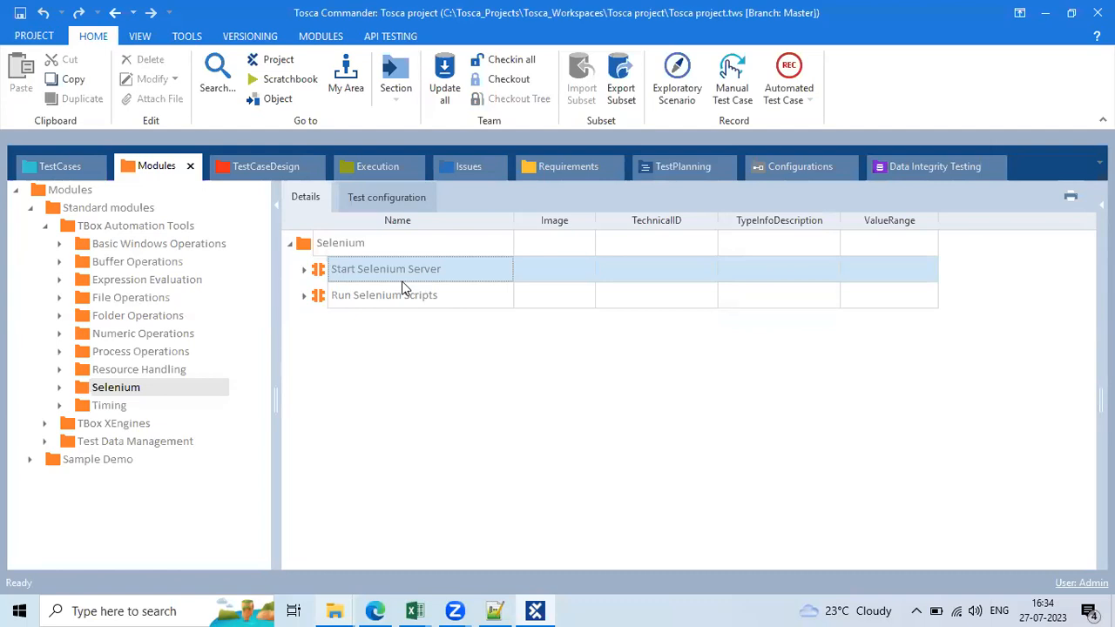
pyautogui.click(401, 280)
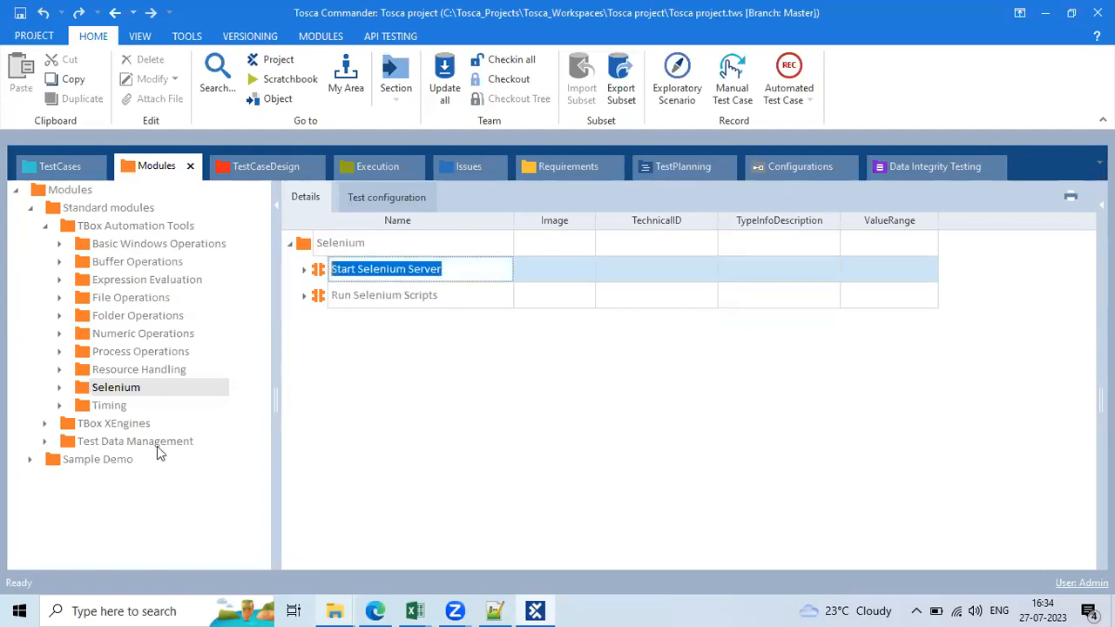
# Open the Timing folder and select the TBox Start Timer, TBox Stop Timer and TBox Wait modules
pyautogui.click(110, 406)
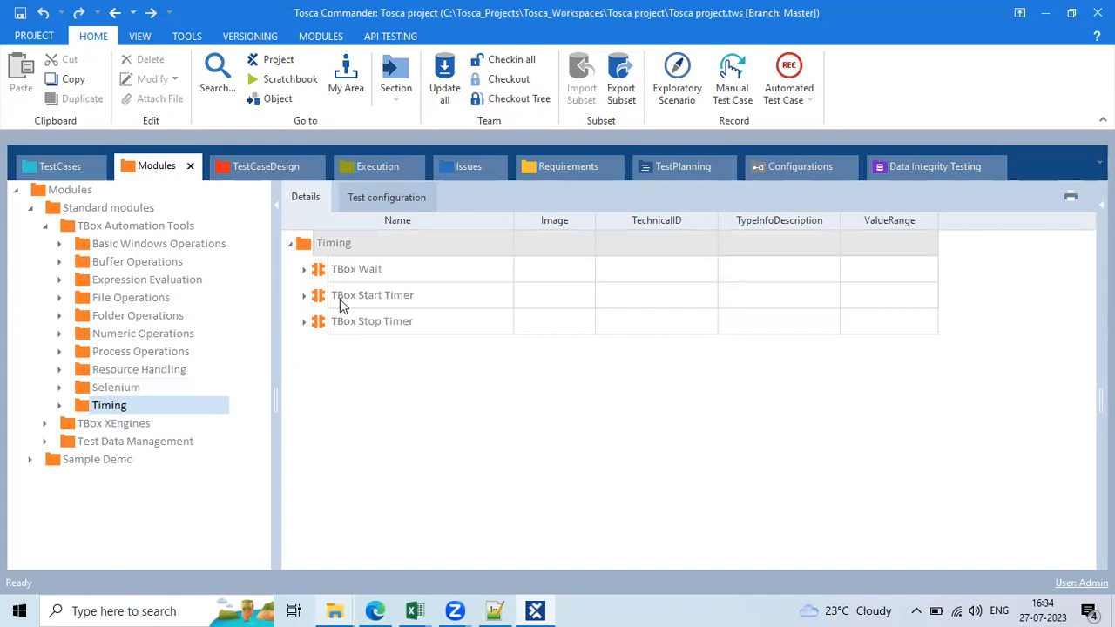
pyautogui.click(383, 297)
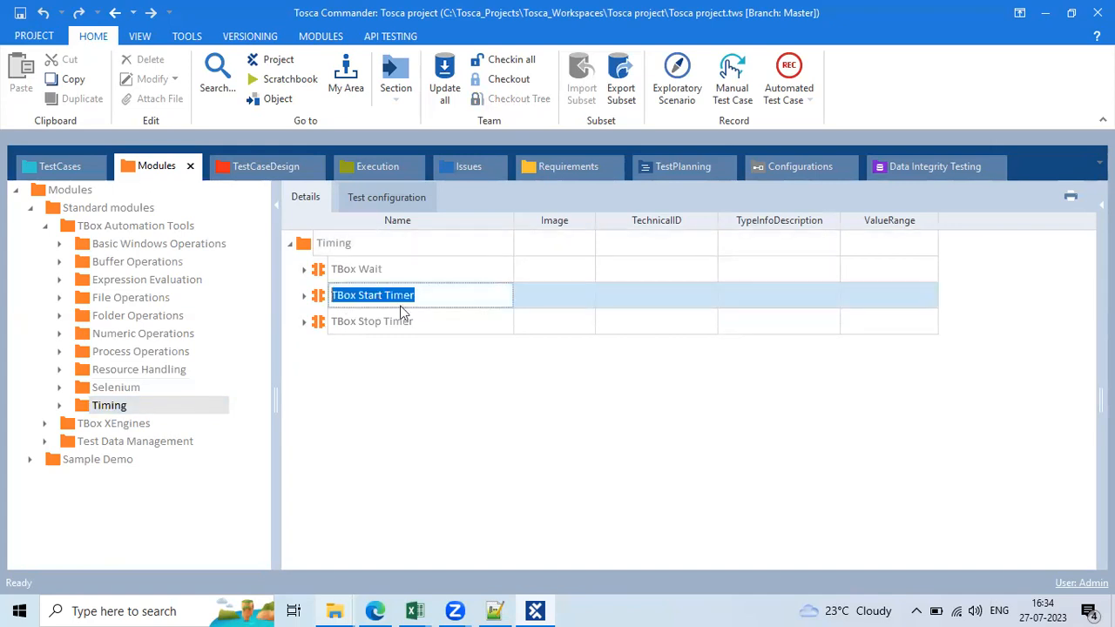
pyautogui.click(396, 319)
pyautogui.click(389, 270)
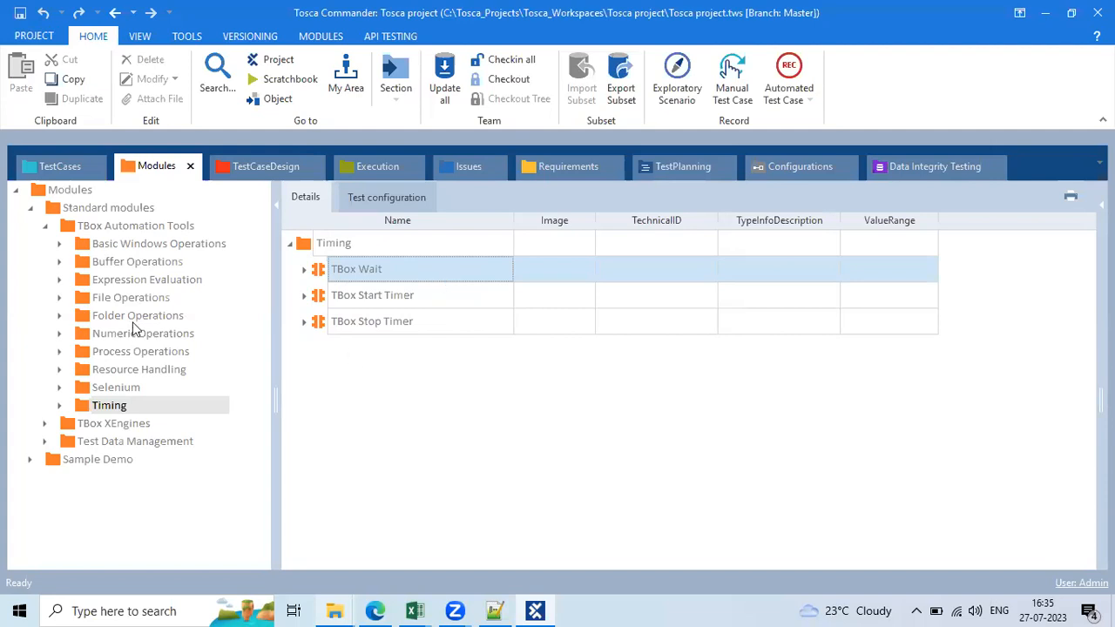
# Collapse TBox Automation Tools and expand the TBox XEngines folder to view its subfolders
pyautogui.click(44, 225)
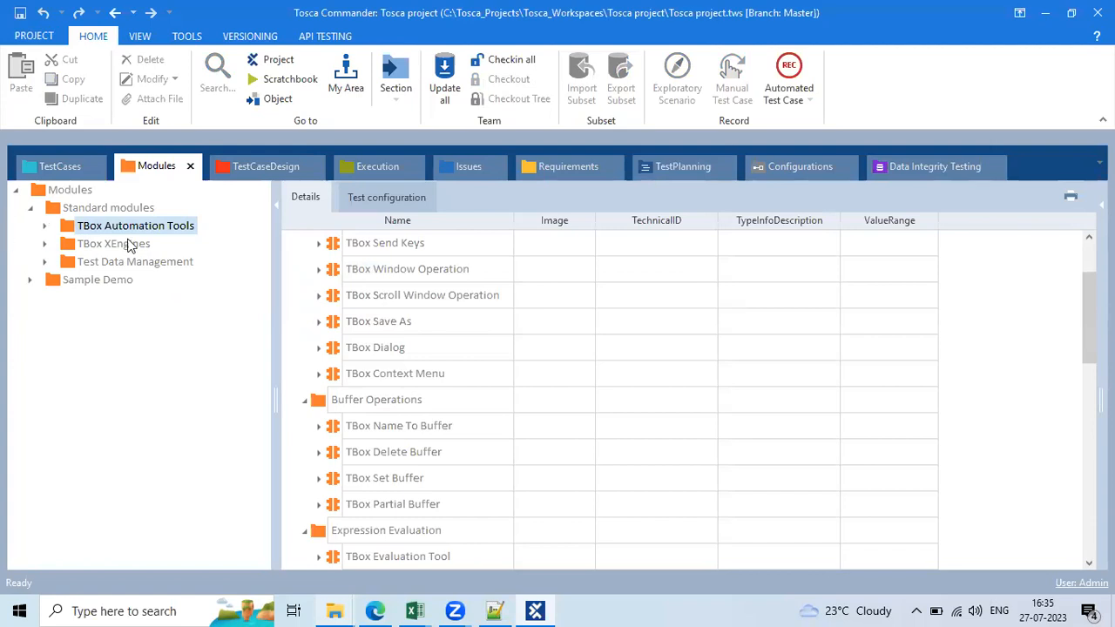
pyautogui.click(44, 244)
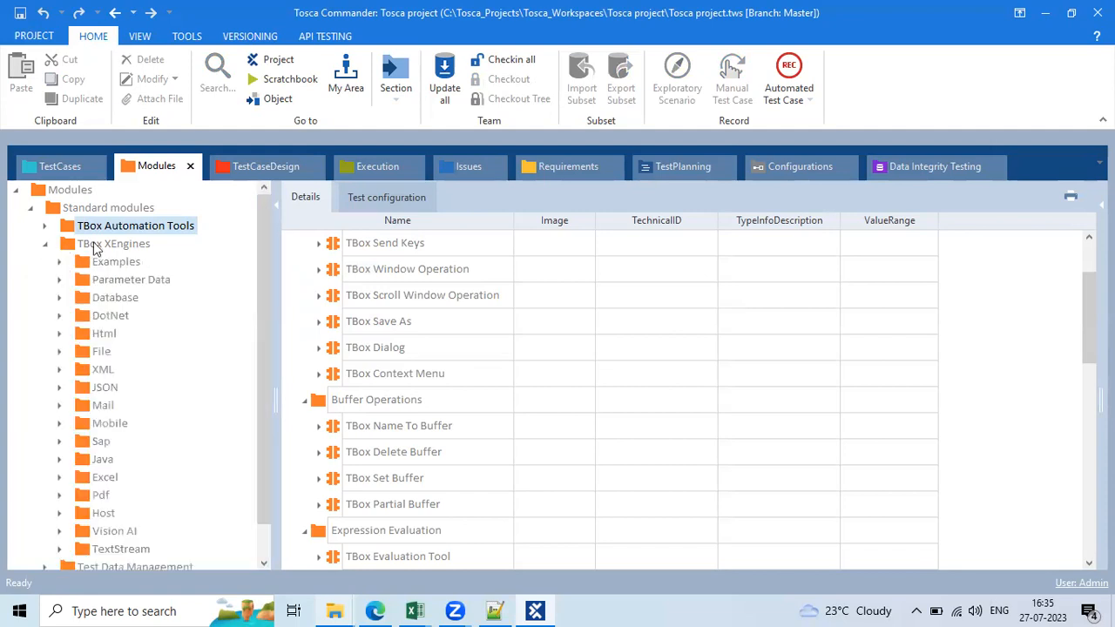
# Open the Examples folder under TBox XEngines, select its XML subfolder, then collapse and re-expand TBox XEngines
pyautogui.click(97, 245)
pyautogui.click(111, 261)
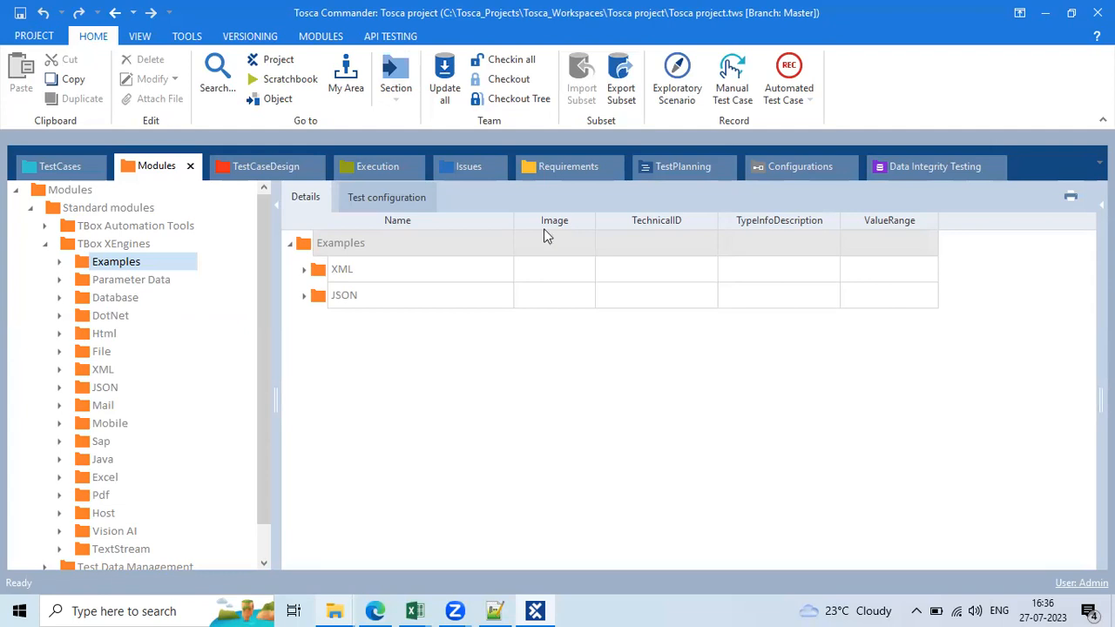
pyautogui.click(443, 272)
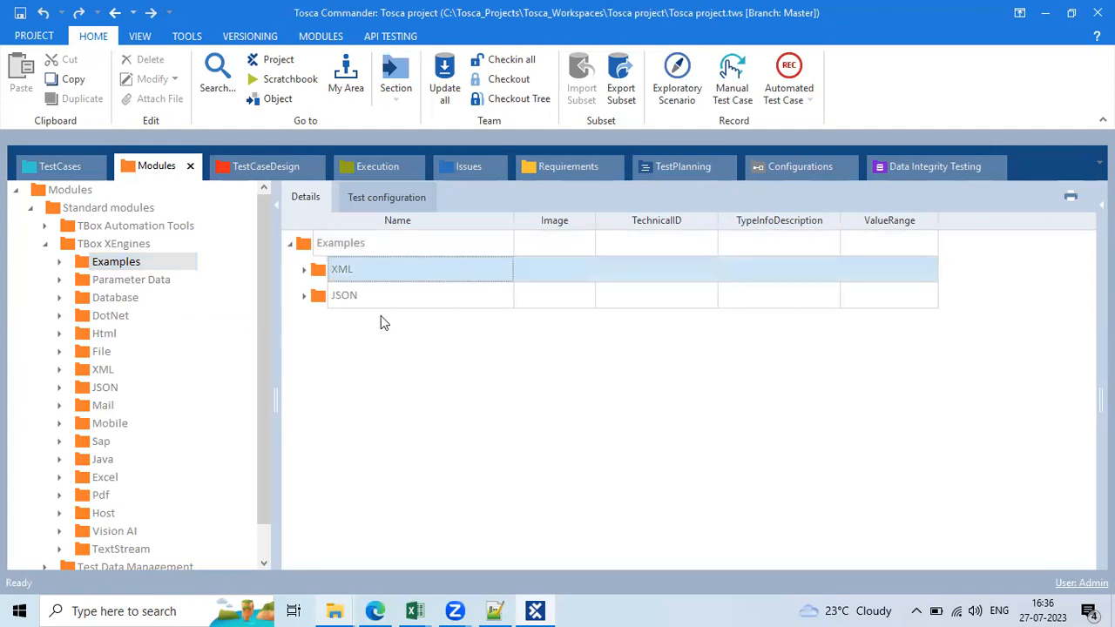
pyautogui.click(46, 247)
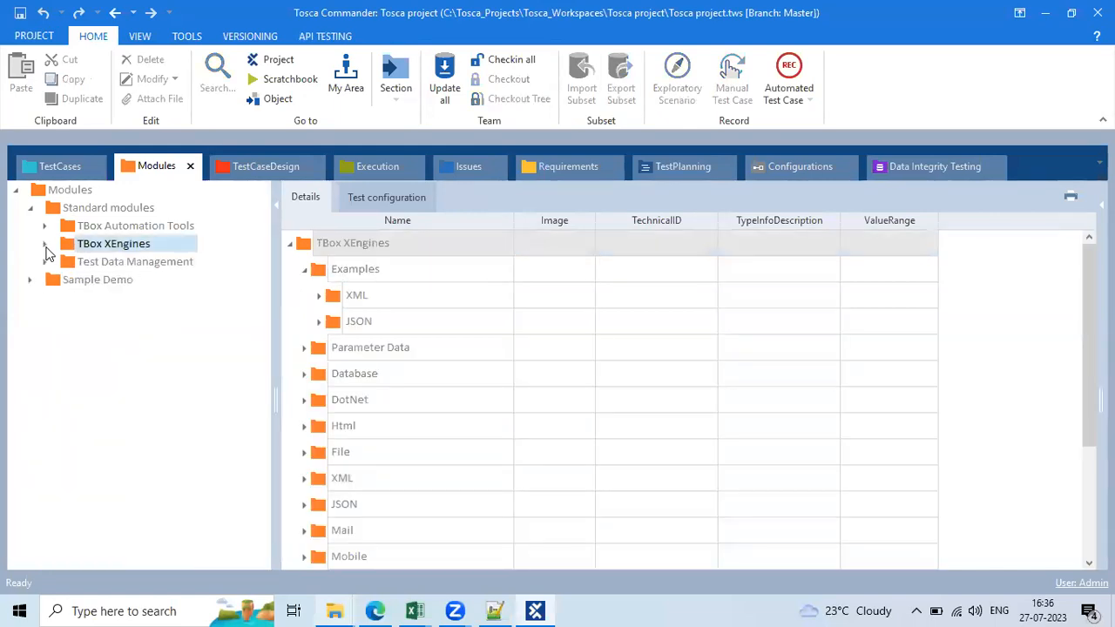
pyautogui.click(45, 246)
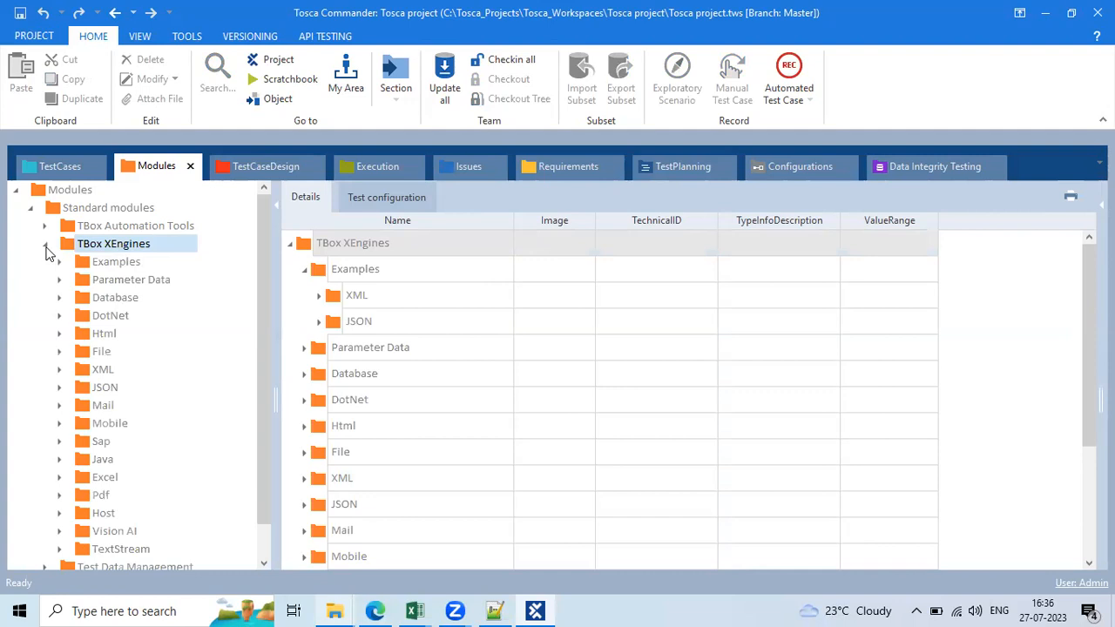
# Switch to the temp Excel workbook, enlarge the view and select the Login Functionality test steps, then return to Tosca Commander
pyautogui.moveTo(423, 608)
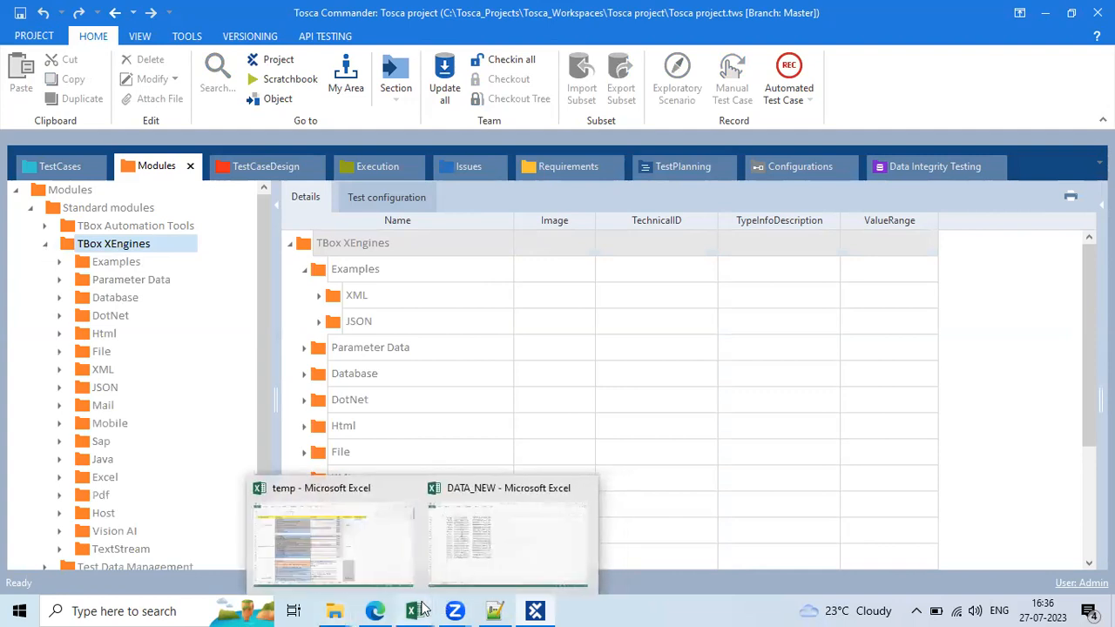
pyautogui.click(345, 536)
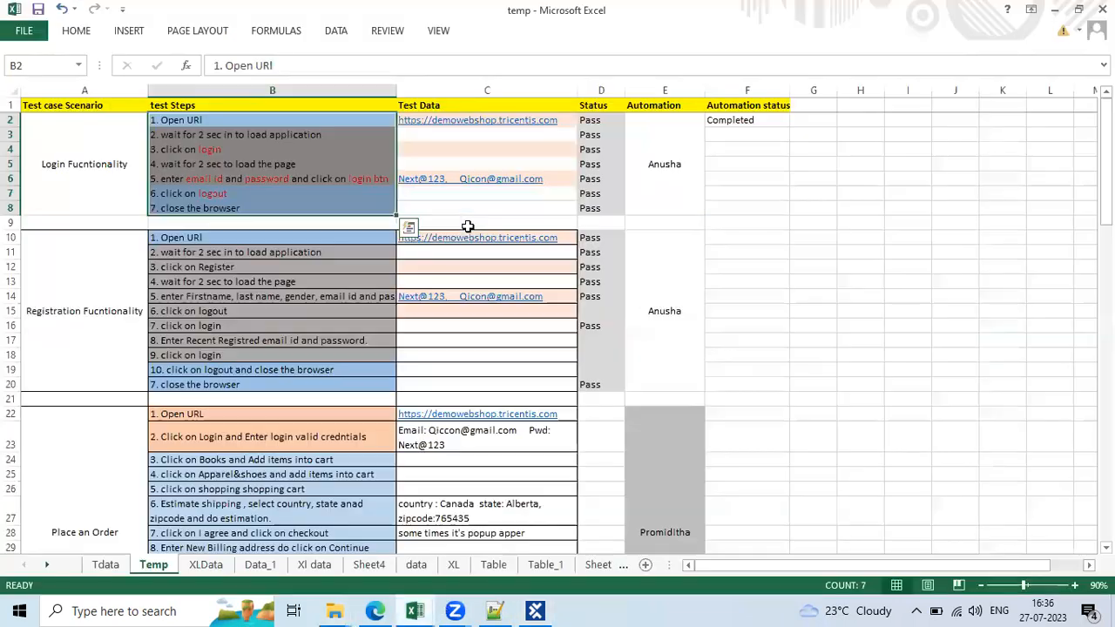
pyautogui.keyDown('ctrl'); pyautogui.scroll(4, 283, 160); pyautogui.keyUp('ctrl')
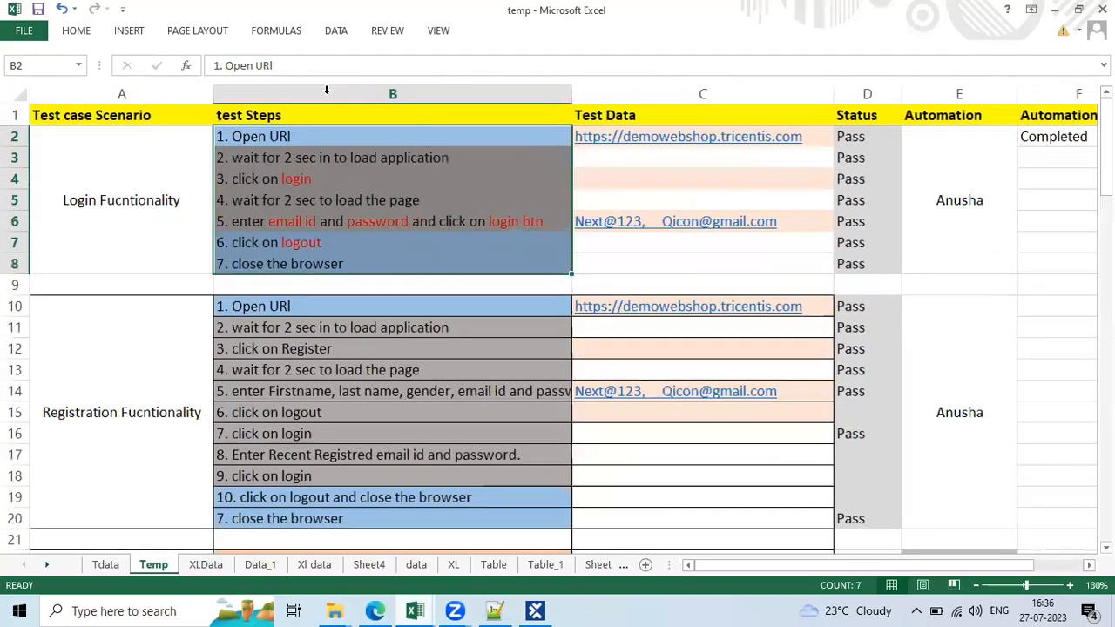
pyautogui.moveTo(355, 137); pyautogui.dragTo(373, 259)
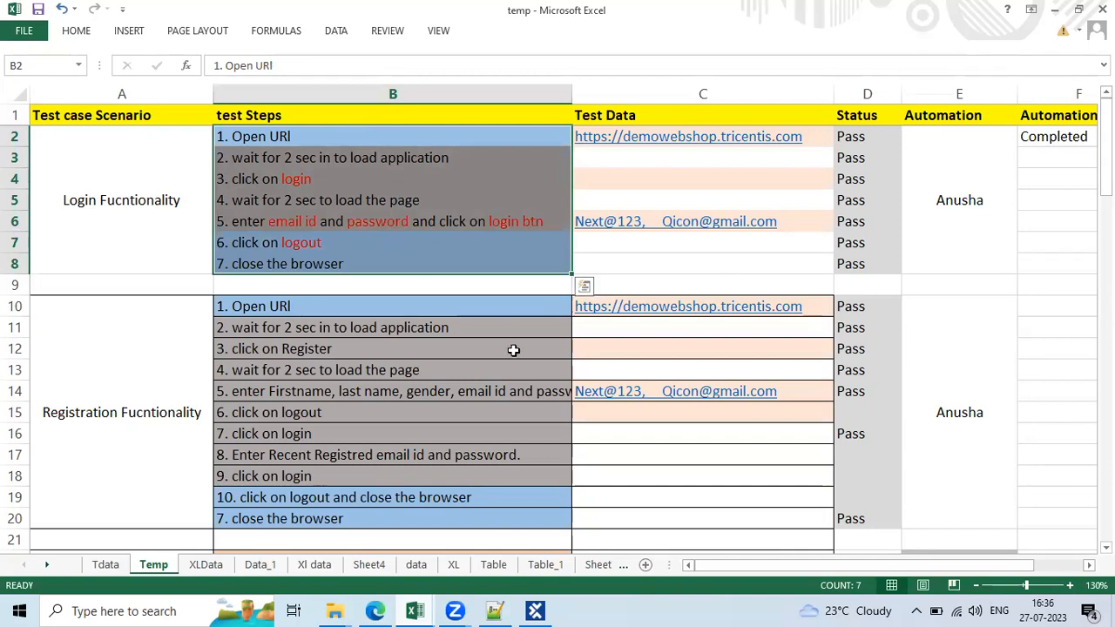
pyautogui.click(535, 610)
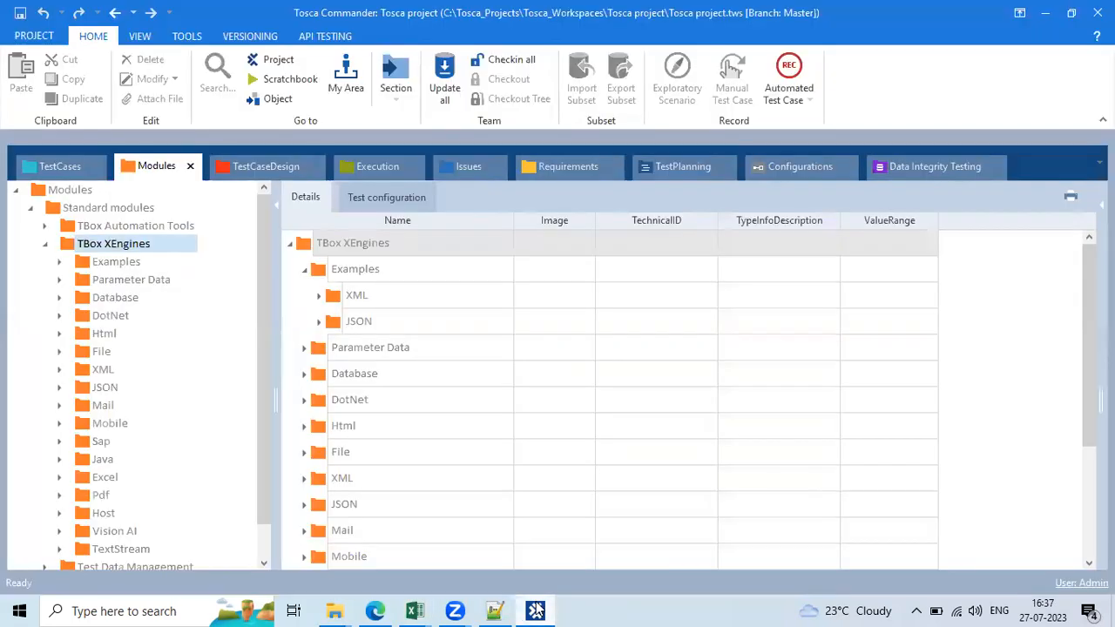
# Select the TBox XEngines subfolders from Examples through Java together, then collapse and re-expand TBox XEngines
pyautogui.click(150, 270)
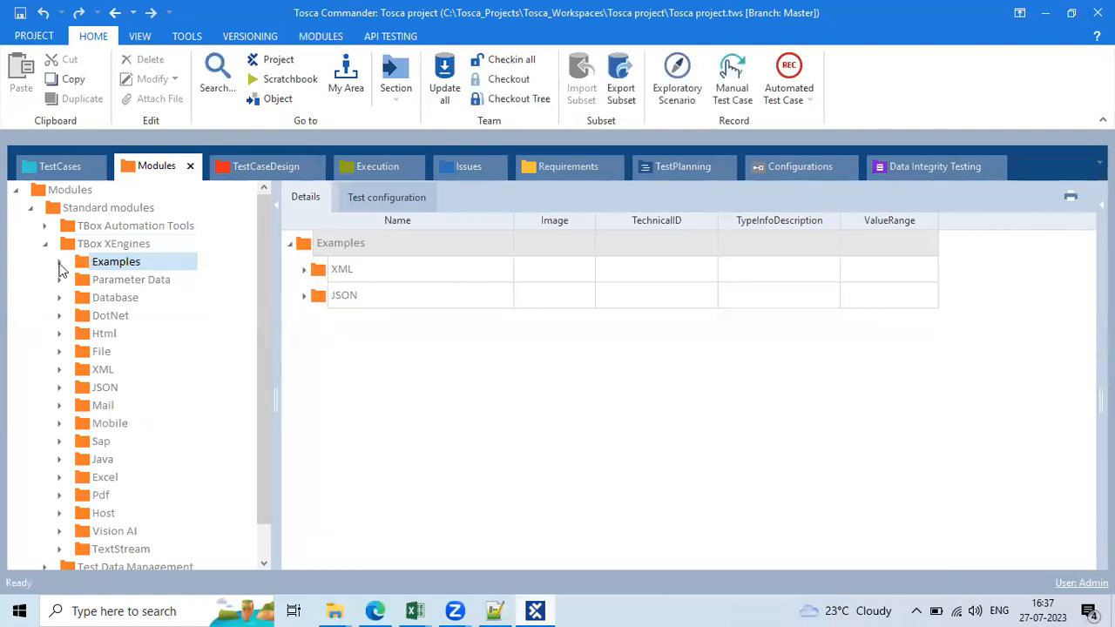
pyautogui.click(59, 262)
pyautogui.click(58, 263)
pyautogui.keyDown('shift'); pyautogui.click(133, 459); pyautogui.keyUp('shift')
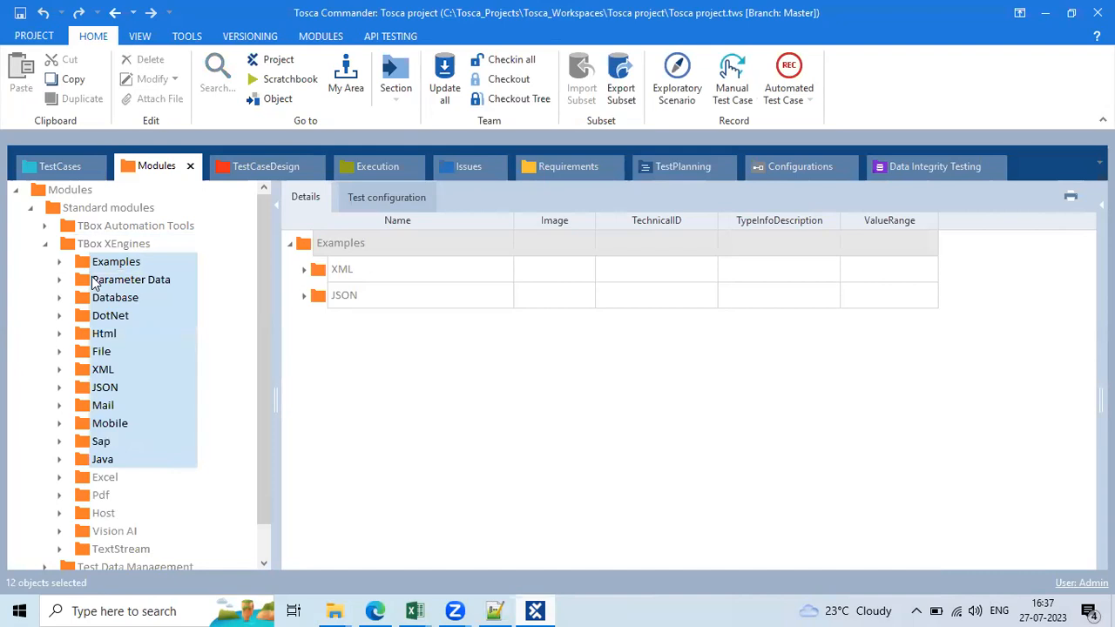
pyautogui.click(46, 244)
pyautogui.click(46, 245)
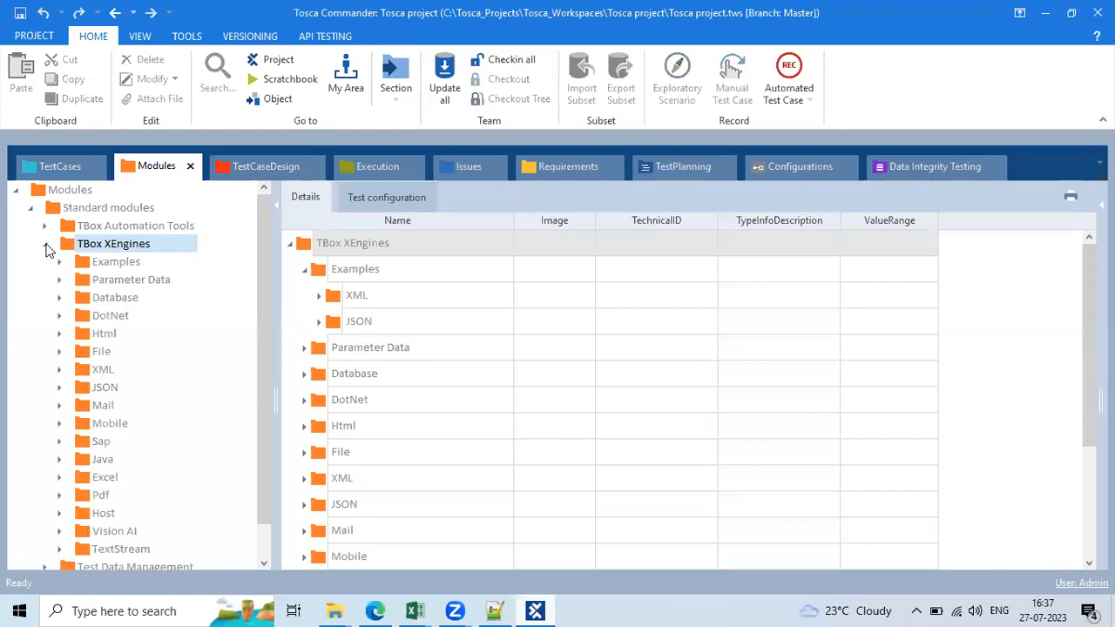
# Open the Database, Sap and Mobile module folders under TBox XEngines, then collapse the TBox XEngines folder
pyautogui.click(108, 300)
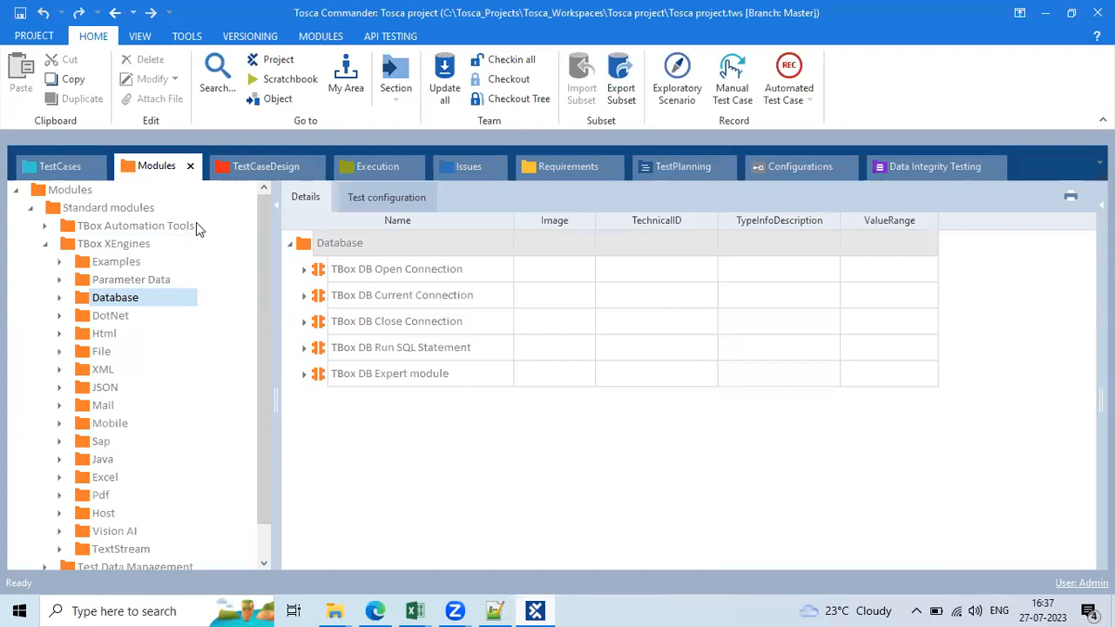
pyautogui.click(117, 441)
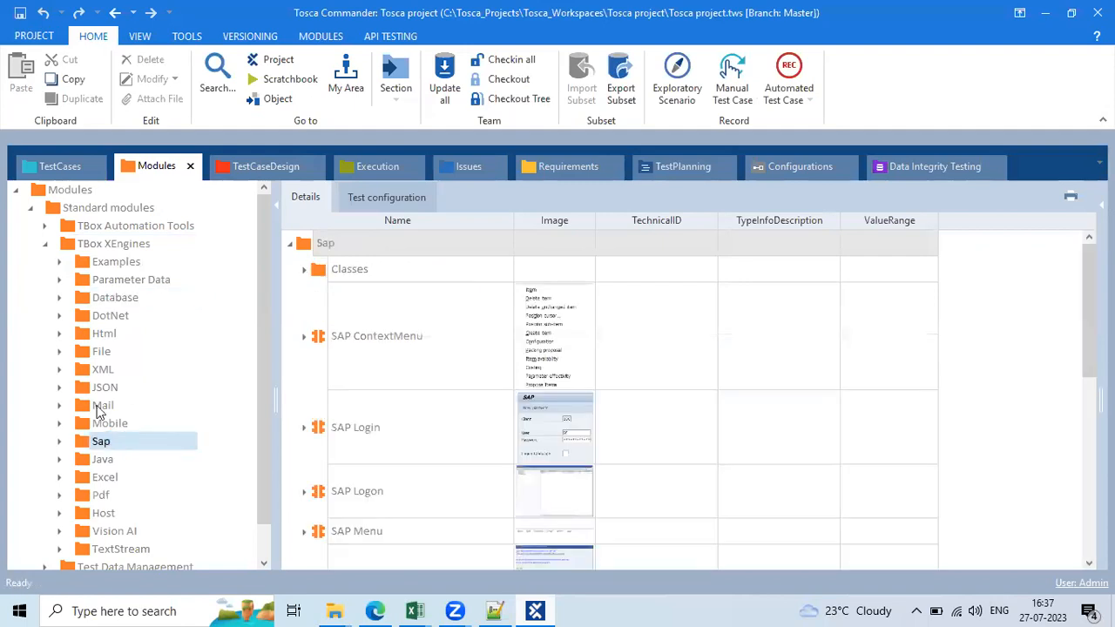
pyautogui.click(102, 405)
pyautogui.click(105, 424)
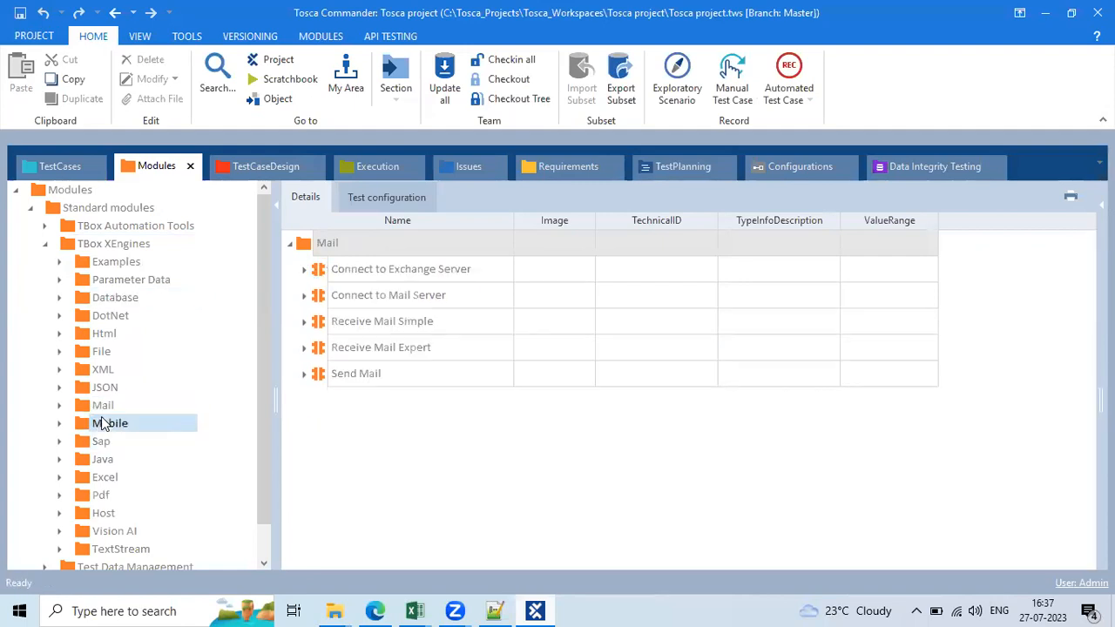
pyautogui.click(44, 245)
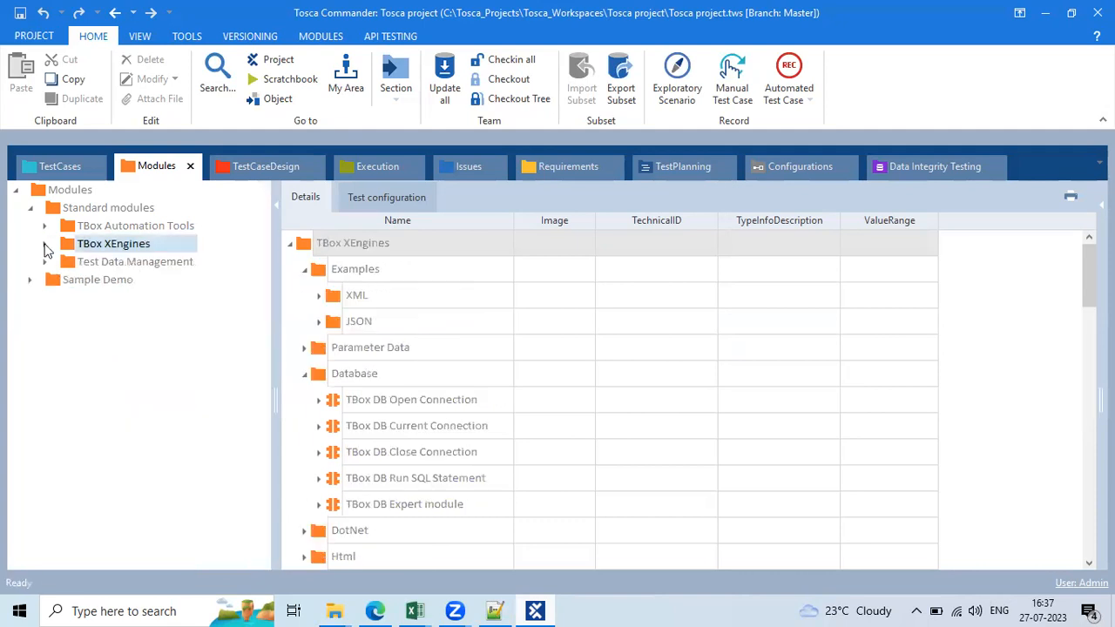
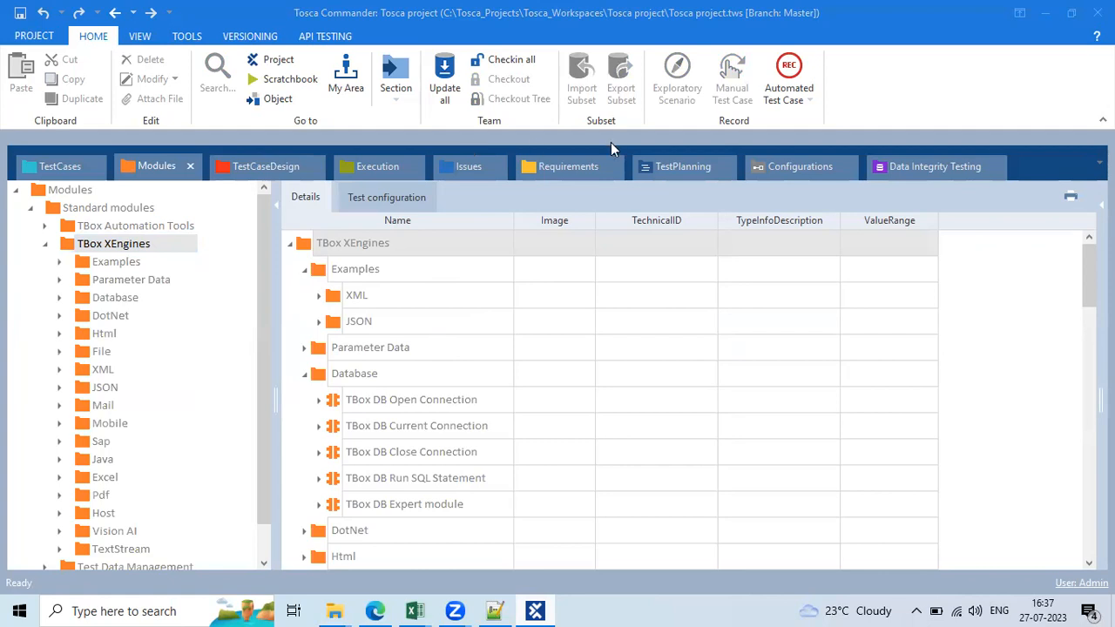
# Browse the TBox XEngines subfolders Examples, Parameter Data, XML, Database, DotNet, Html and File, ending on Html
pyautogui.click(59, 261)
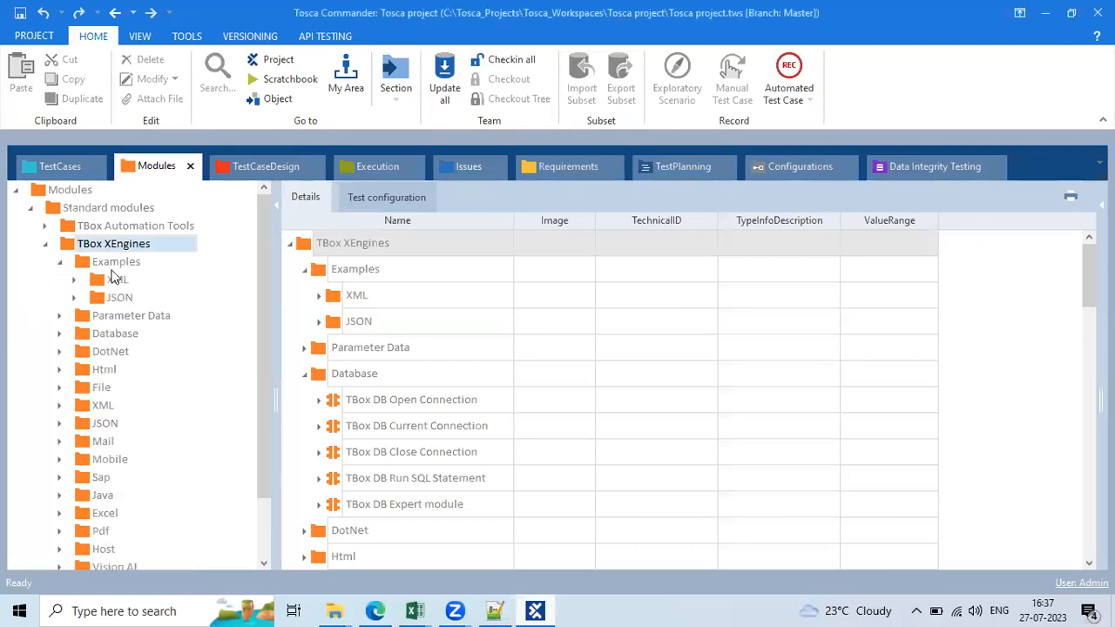
pyautogui.click(60, 263)
pyautogui.click(131, 280)
pyautogui.click(147, 369)
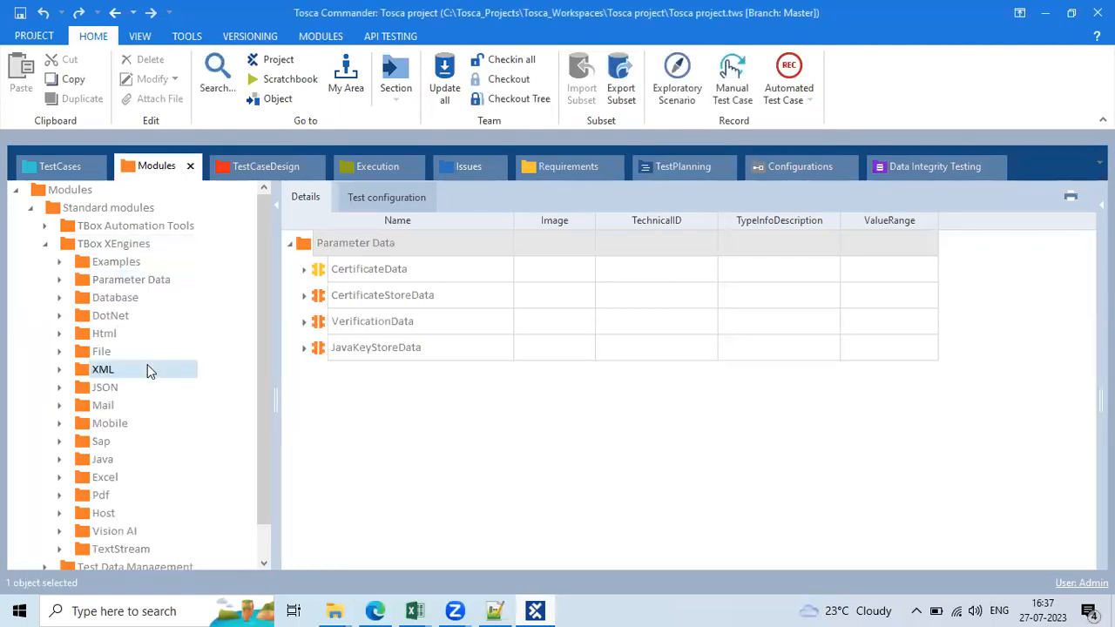
pyautogui.click(108, 300)
pyautogui.click(104, 316)
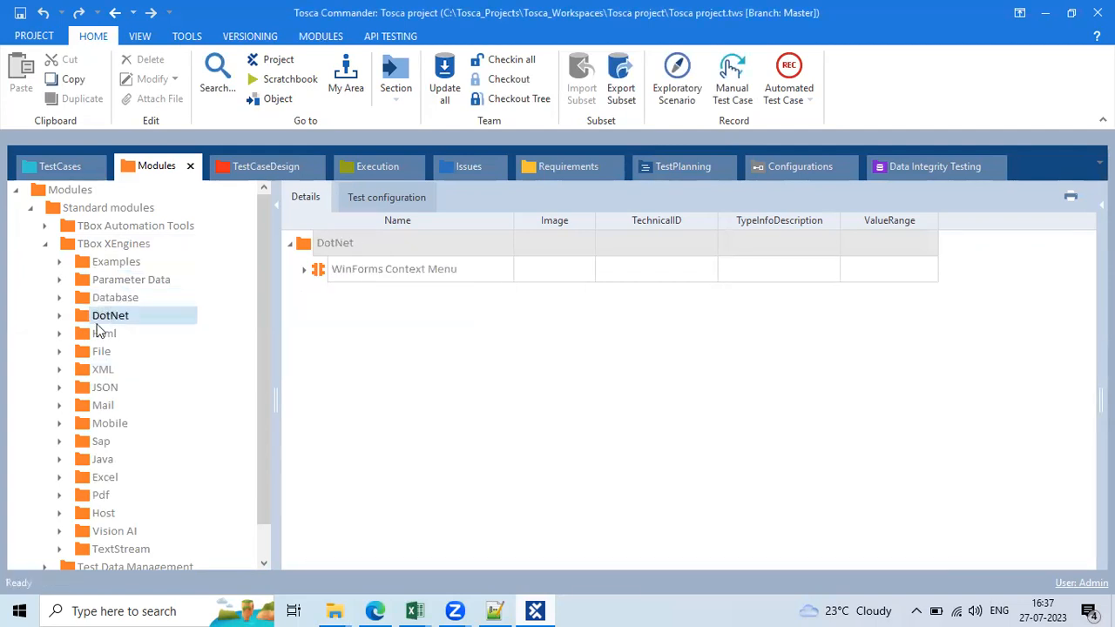
pyautogui.click(102, 334)
pyautogui.click(102, 352)
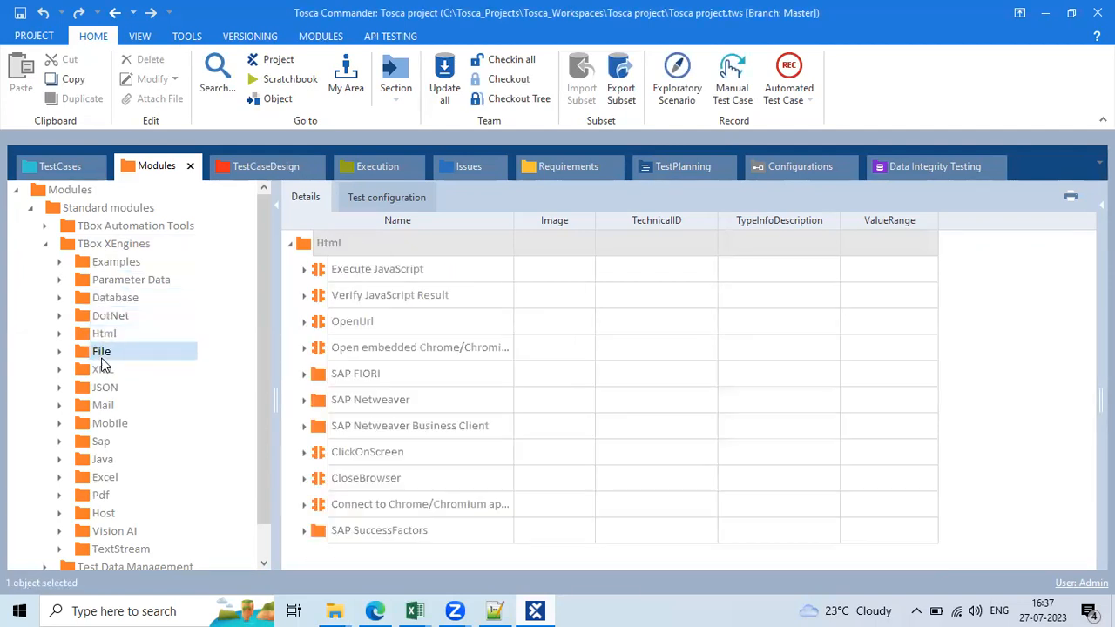
pyautogui.click(96, 335)
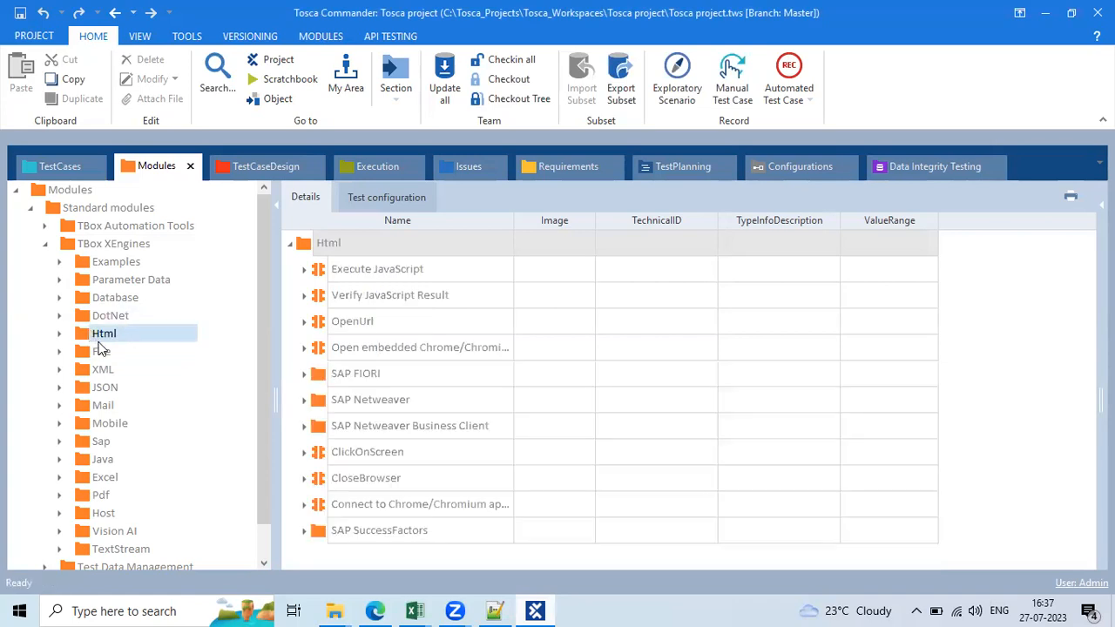
# Review the modules inside the Html folder, such as Execute JavaScript, Verify JavaScript Result and SAP FIORI
pyautogui.click(391, 361)
pyautogui.click(356, 295)
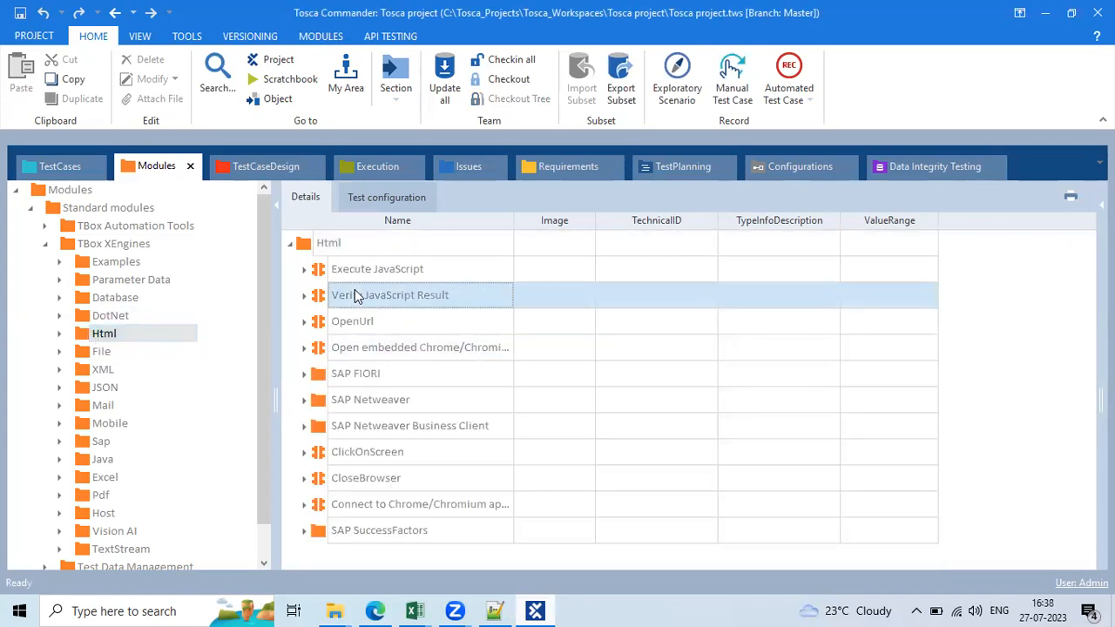
pyautogui.click(340, 269)
pyautogui.click(362, 375)
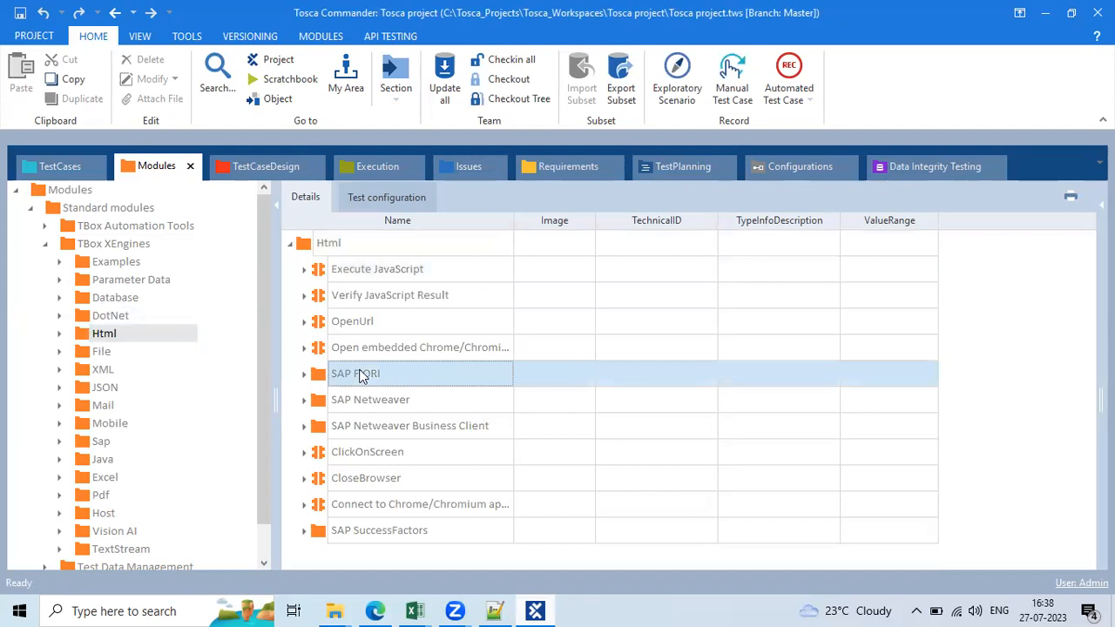
pyautogui.click(355, 271)
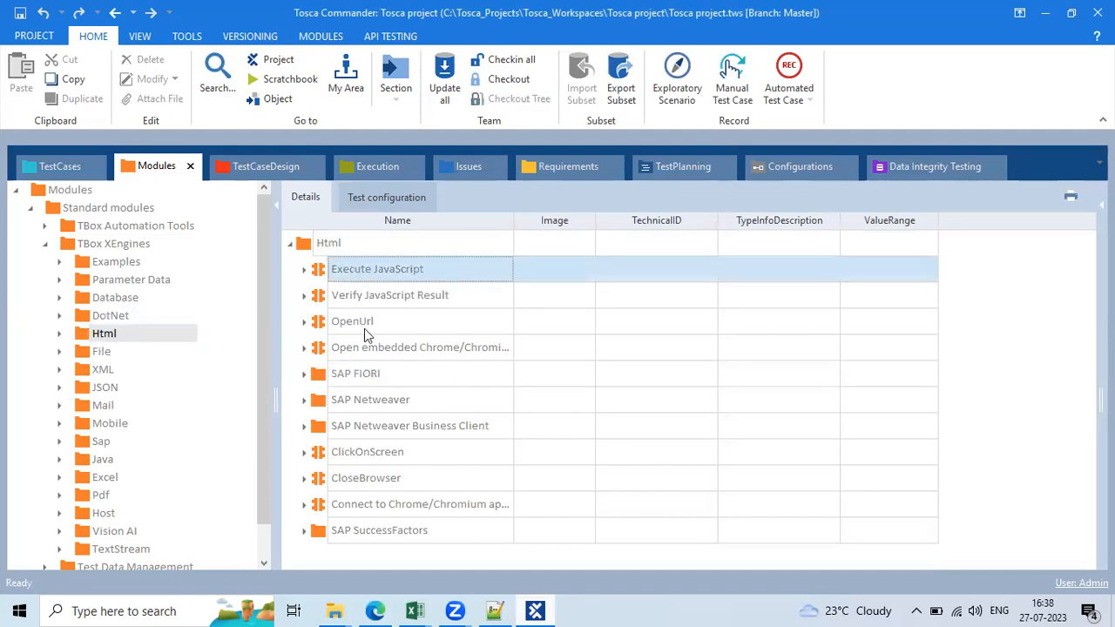
# Collapse TBox XEngines, expand the Sample Demo folder and its Test Data Management module, then select the Modules root
pyautogui.click(250, 259)
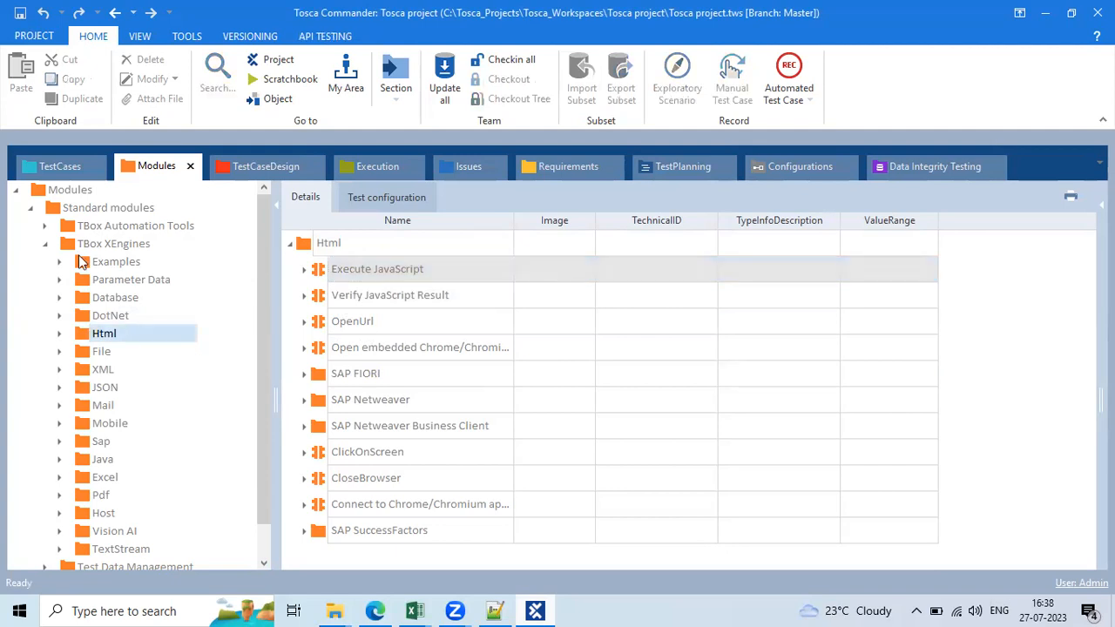
pyautogui.click(42, 246)
pyautogui.click(35, 280)
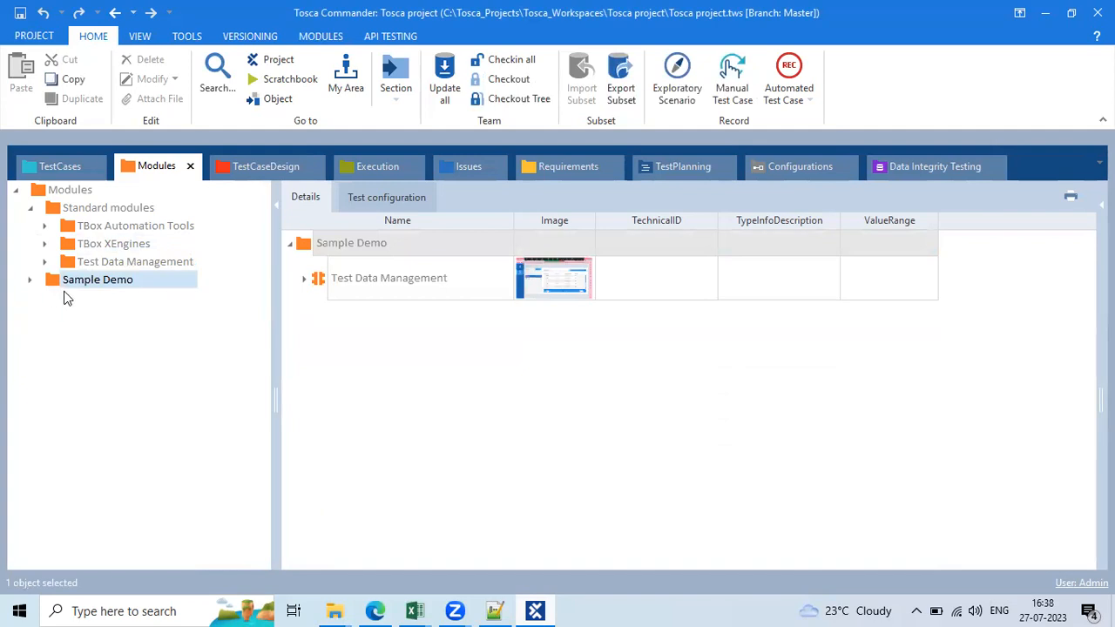
pyautogui.click(30, 279)
pyautogui.click(89, 299)
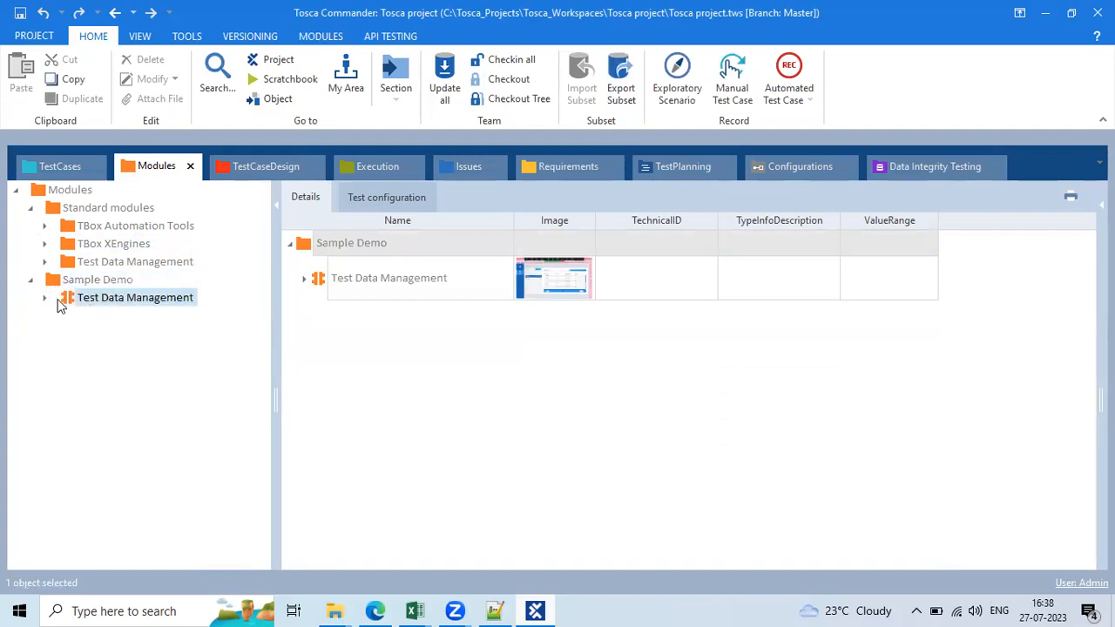
pyautogui.click(46, 298)
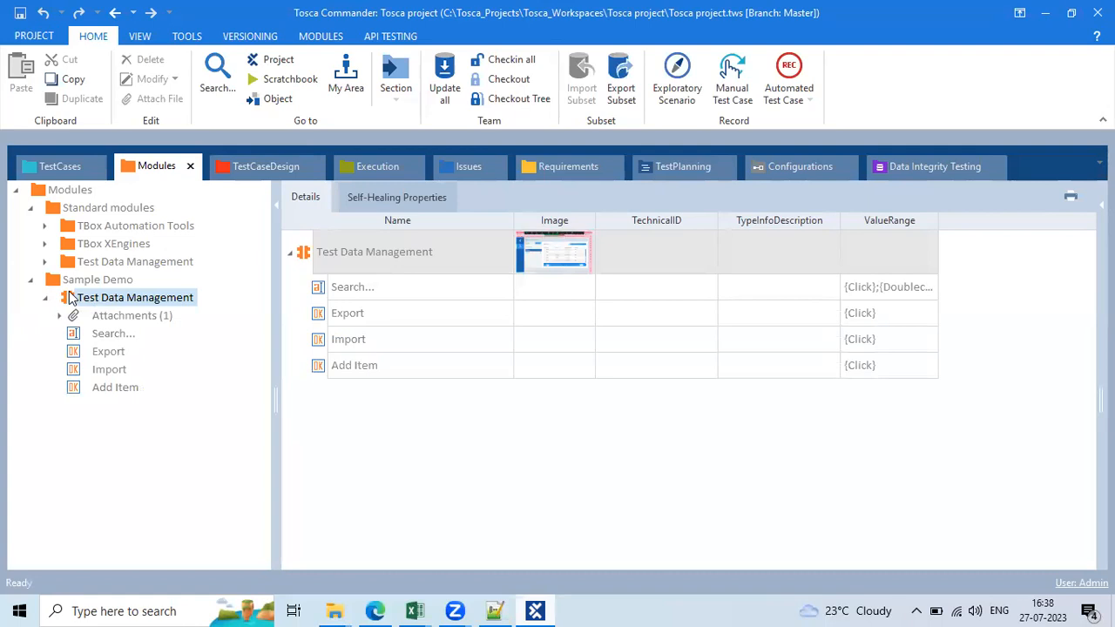
pyautogui.click(71, 285)
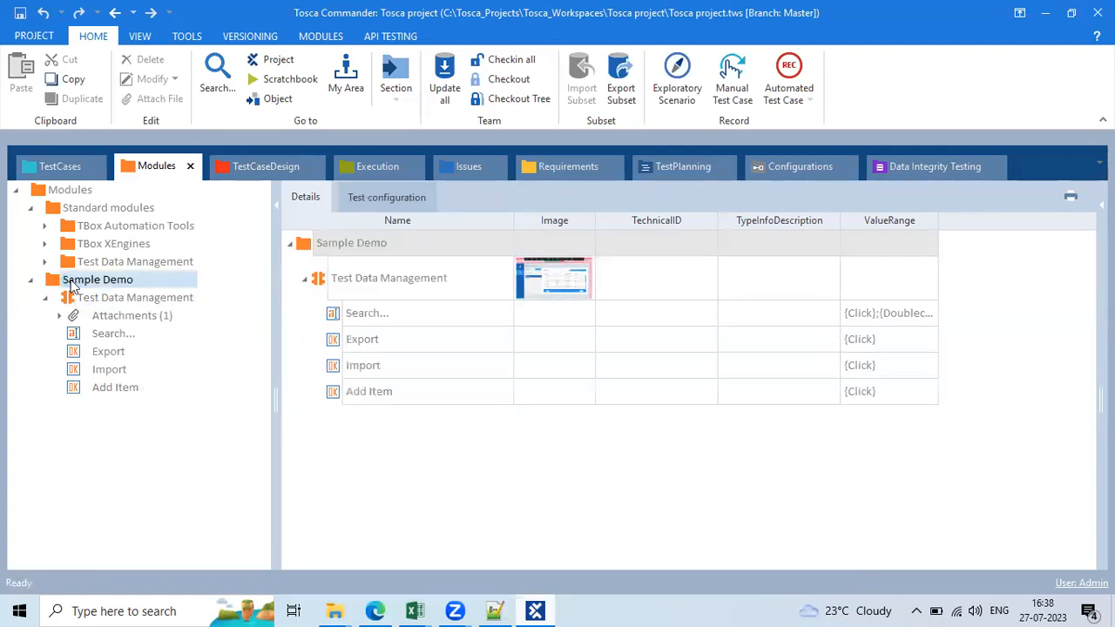
pyautogui.click(71, 191)
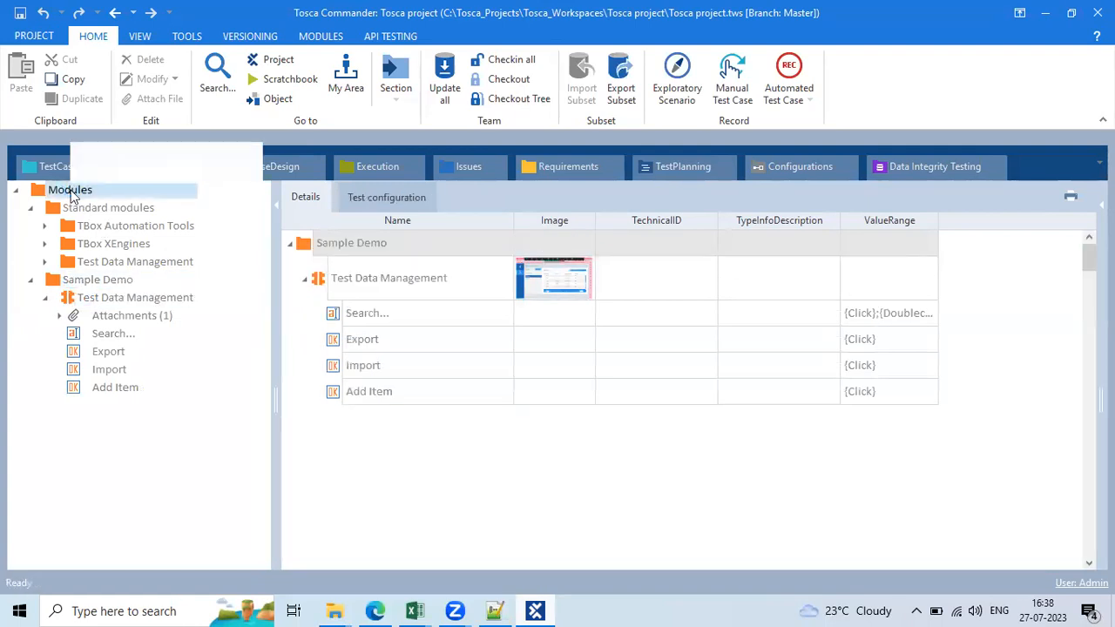
pyautogui.rightClick(71, 192)
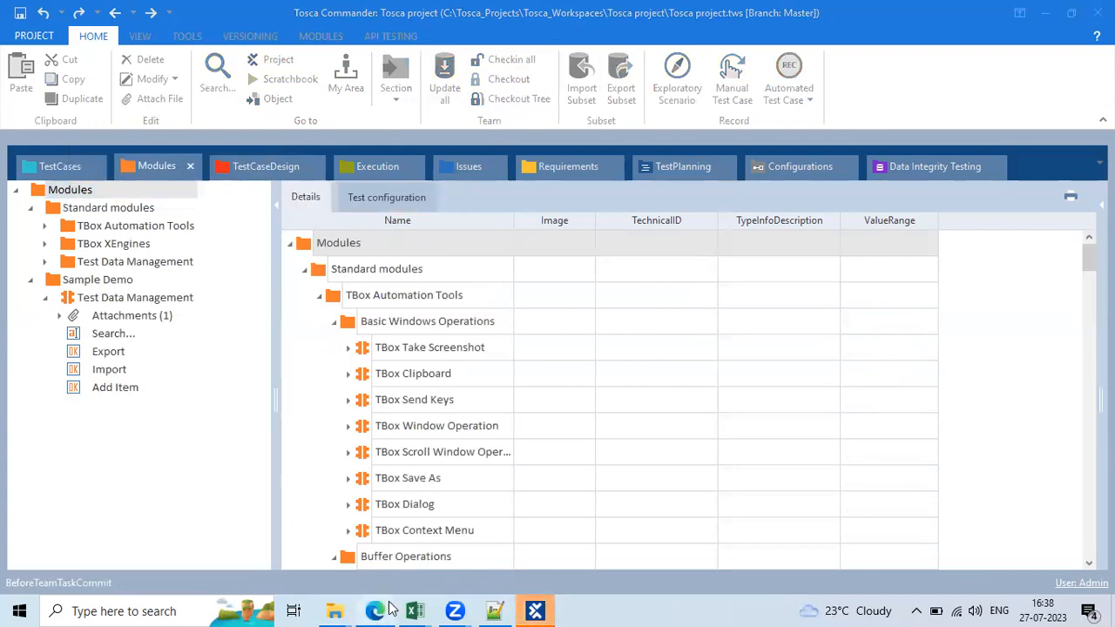
# Switch to the temp workbook, select the Login Functionality test steps and resize column C, then return to Tosca Commander
pyautogui.moveTo(415, 611)
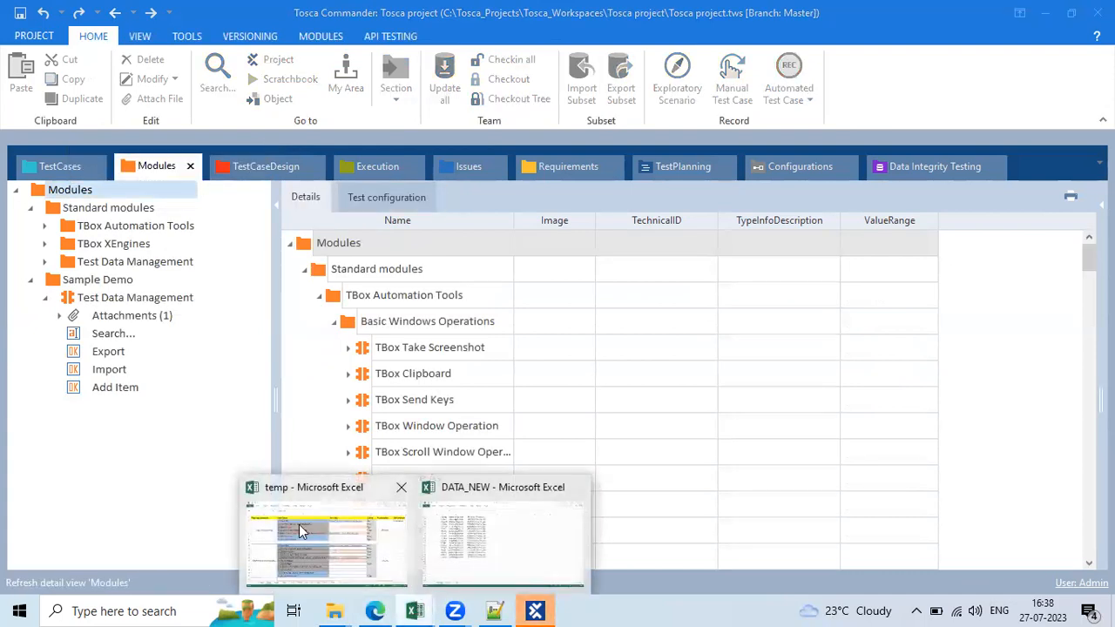
pyautogui.click(364, 554)
pyautogui.click(263, 179)
pyautogui.moveTo(291, 138); pyautogui.dragTo(326, 263)
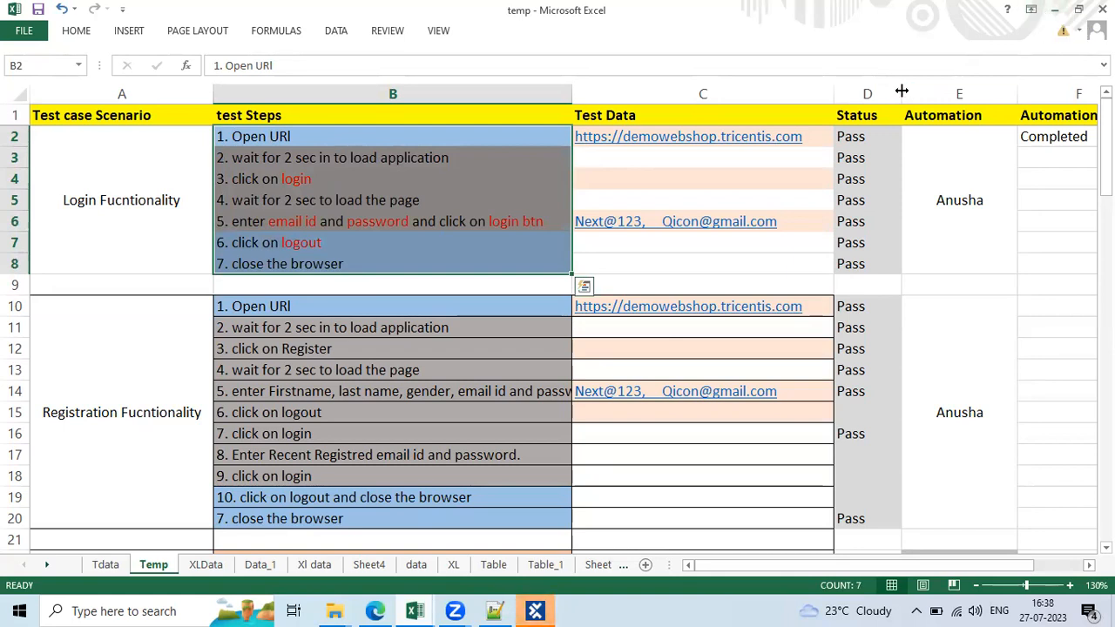
pyautogui.moveTo(835, 92); pyautogui.dragTo(751, 93)
pyautogui.click(1059, 9)
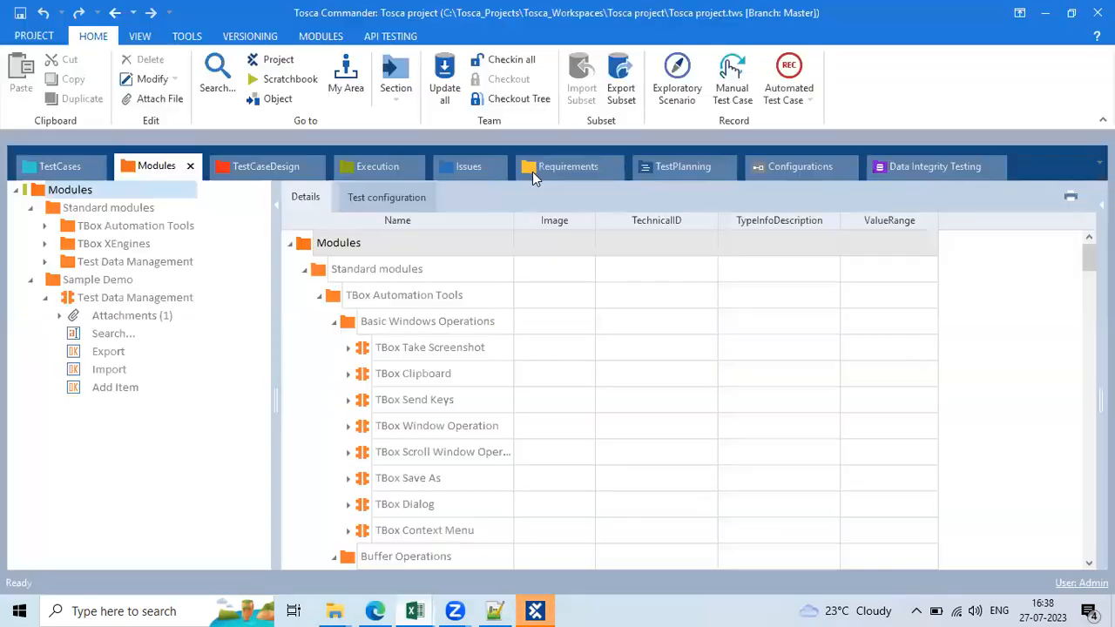
# Select the Sample Demo Test Data Management module, collapse Standard modules and narrow the module tree pane
pyautogui.click(97, 285)
pyautogui.click(102, 301)
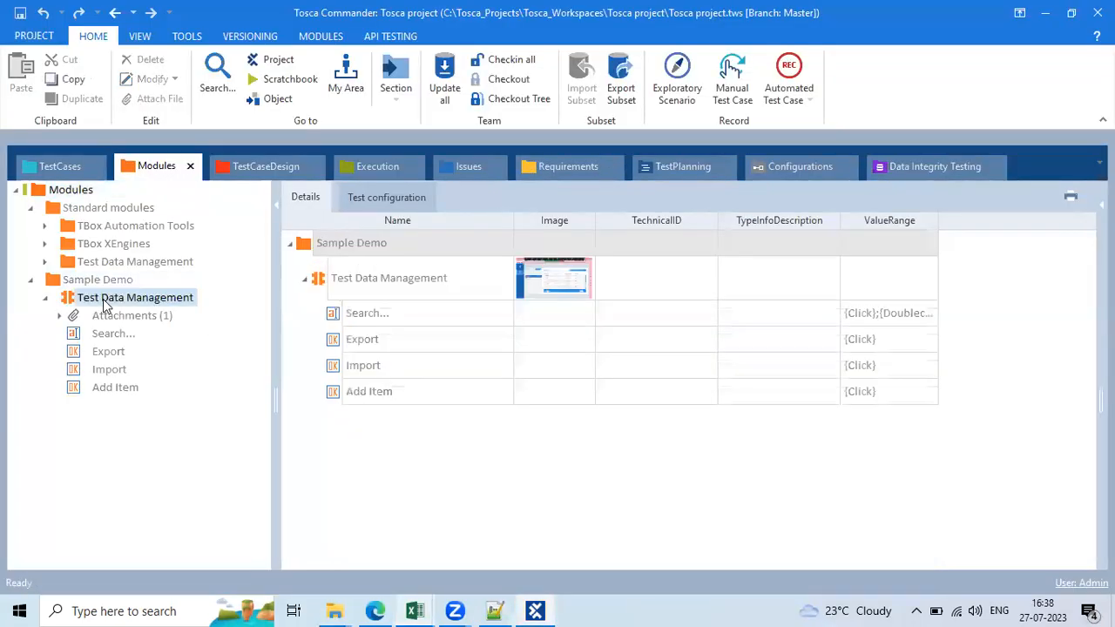
pyautogui.click(30, 209)
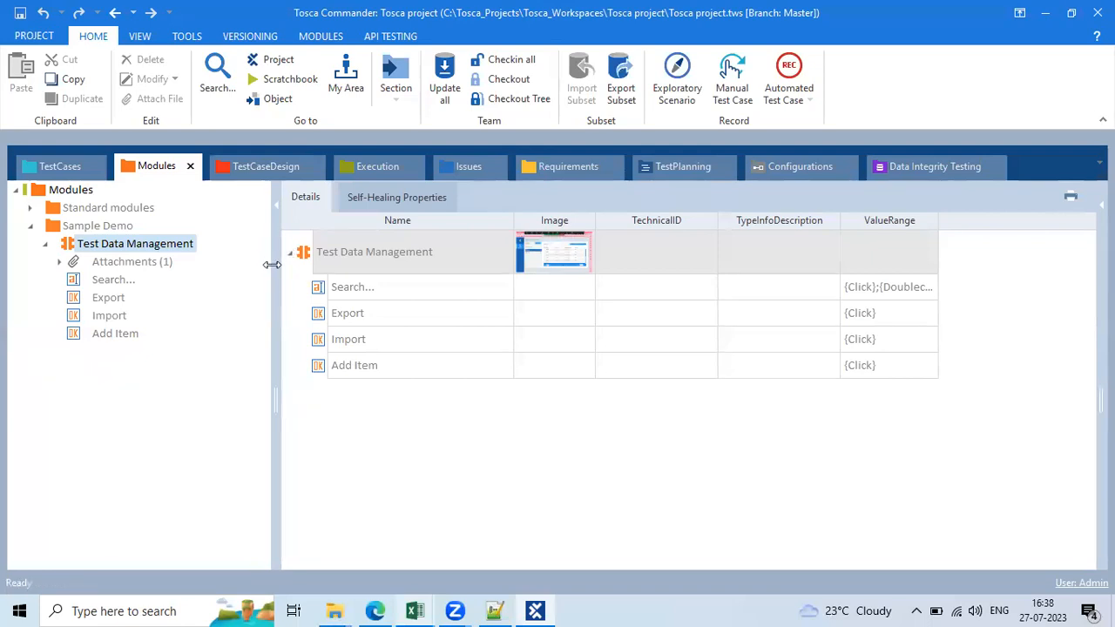
pyautogui.moveTo(271, 265); pyautogui.dragTo(214, 256)
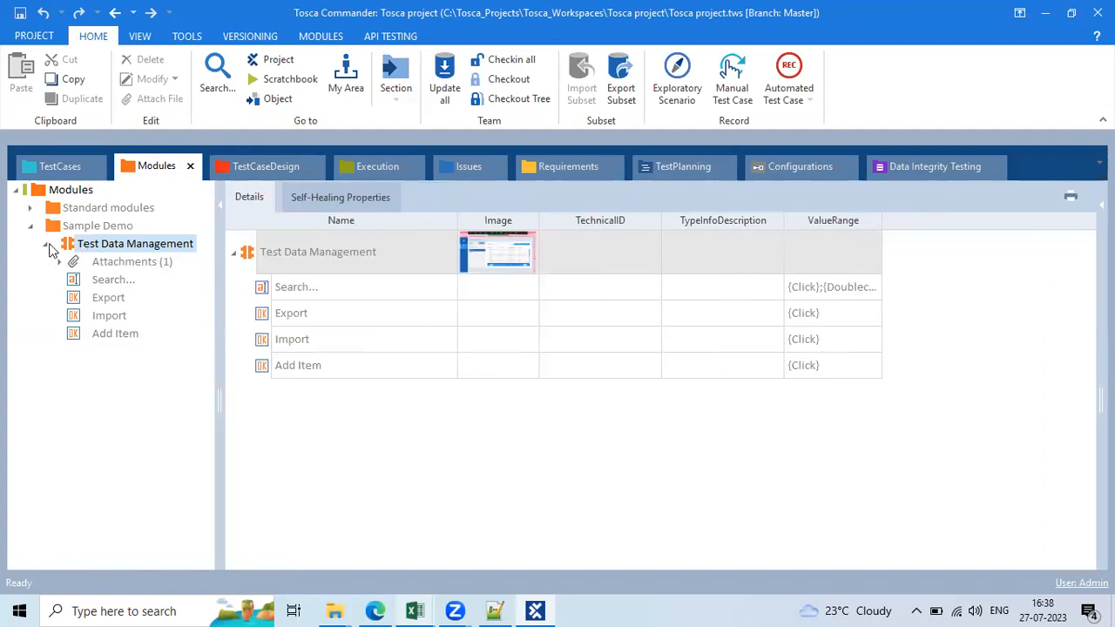
# Check out the Sample Demo folder
pyautogui.click(76, 224)
pyautogui.rightClick(75, 223)
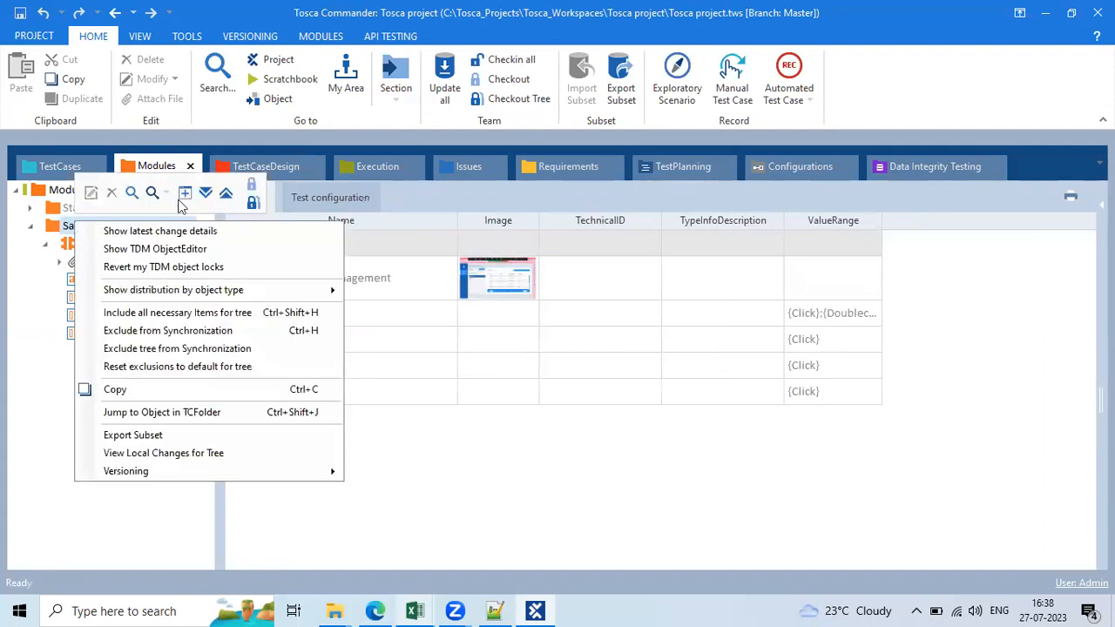
pyautogui.click(252, 199)
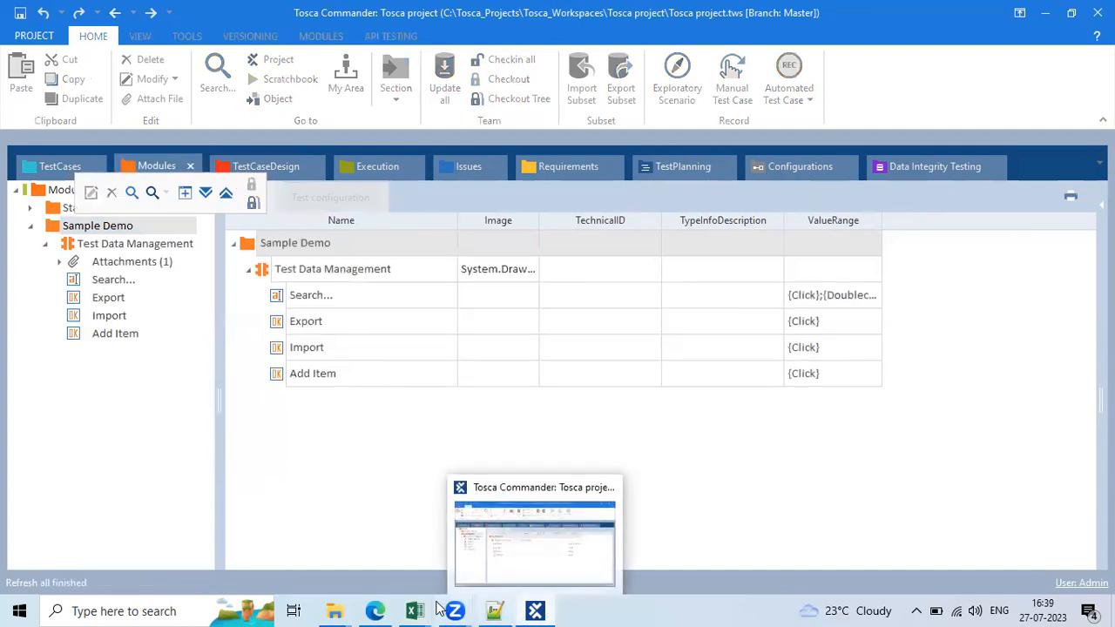
# Switch to the Edge browser, minimizing Tosca Commander and Notepad++ and closing the Documents explorer window
pyautogui.moveTo(414, 609)
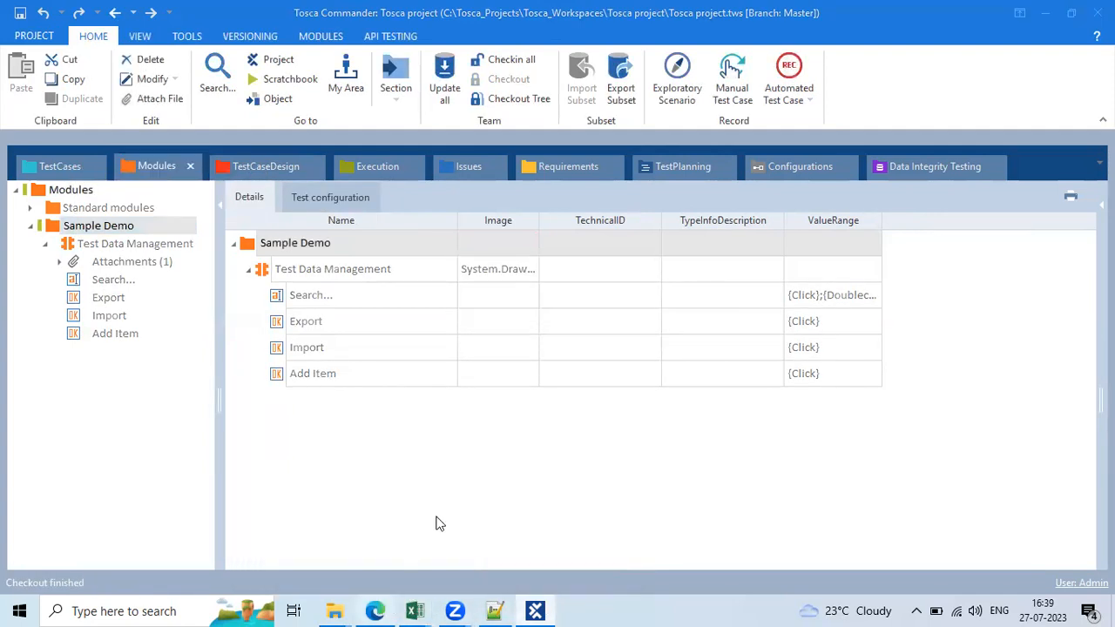
pyautogui.click(1044, 12)
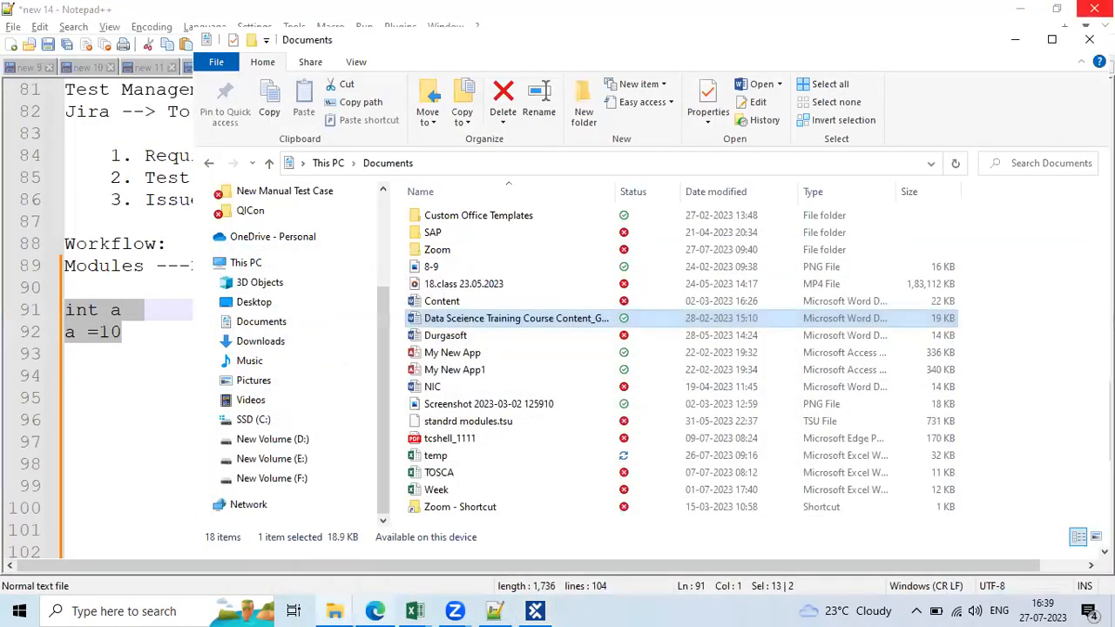
pyautogui.click(982, 12)
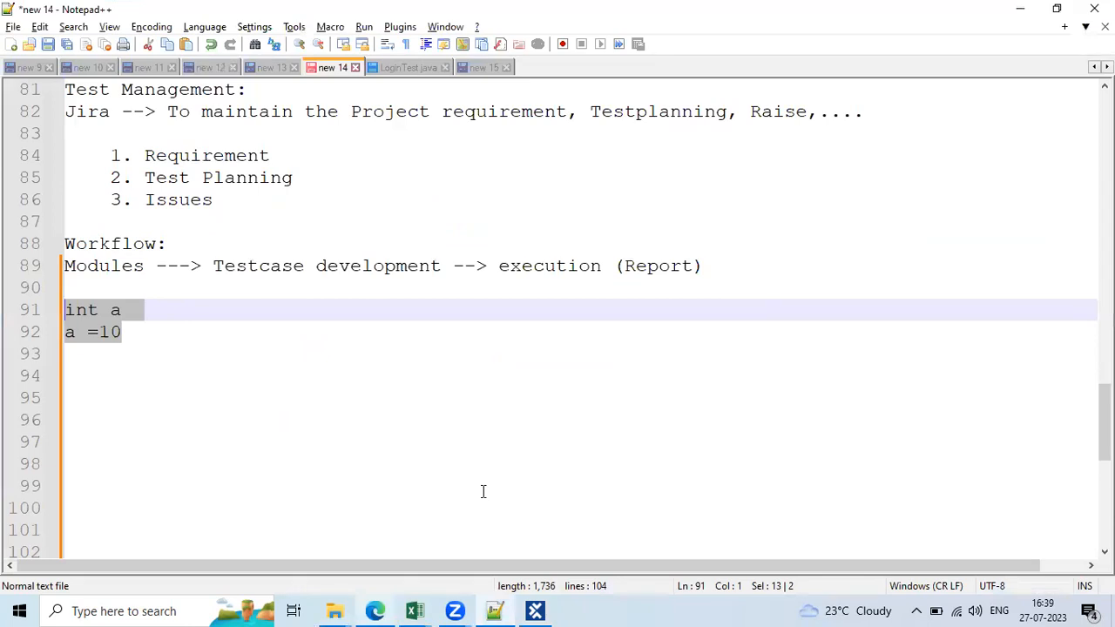
pyautogui.click(375, 611)
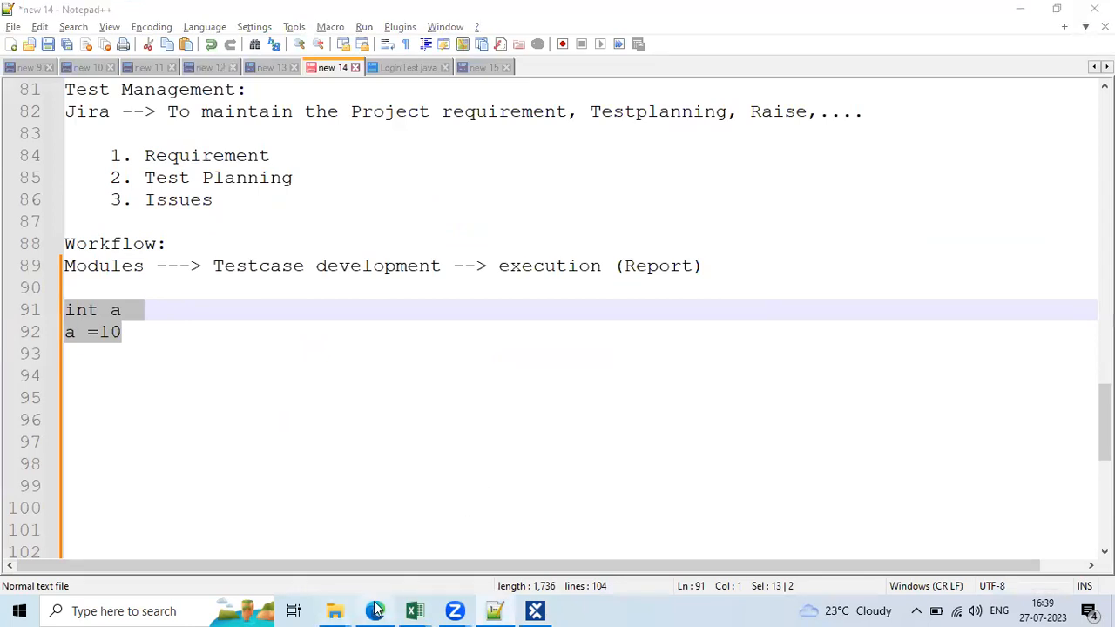
pyautogui.click(1013, 8)
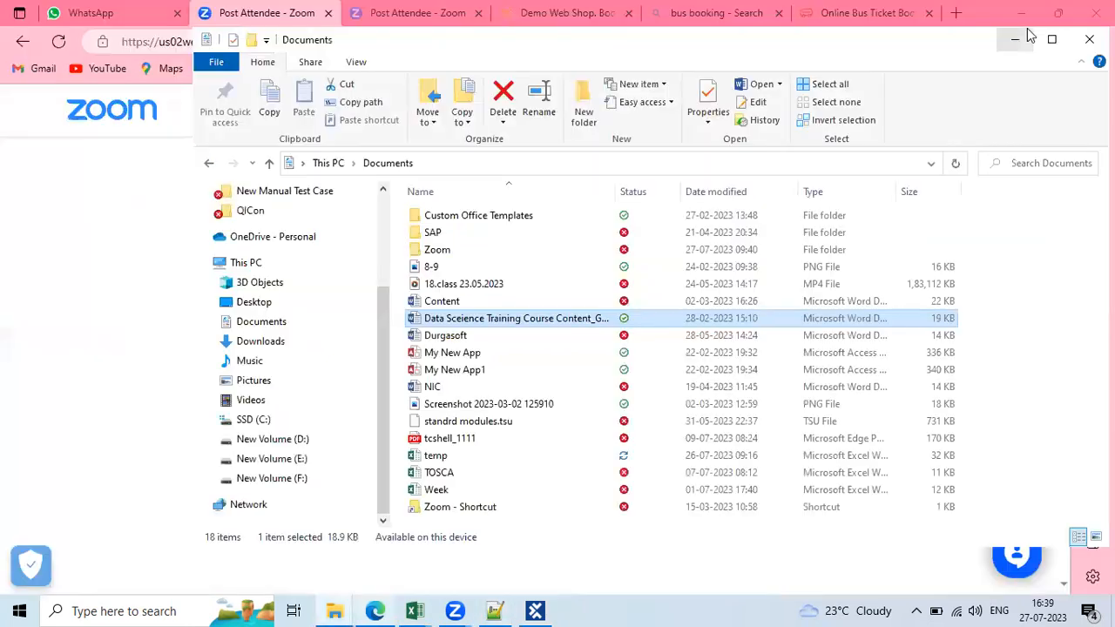
pyautogui.click(1085, 40)
# Open a new browser tab, search for amazon and open the amazon.in result
pyautogui.hotkey('ctrl', 'Tab')
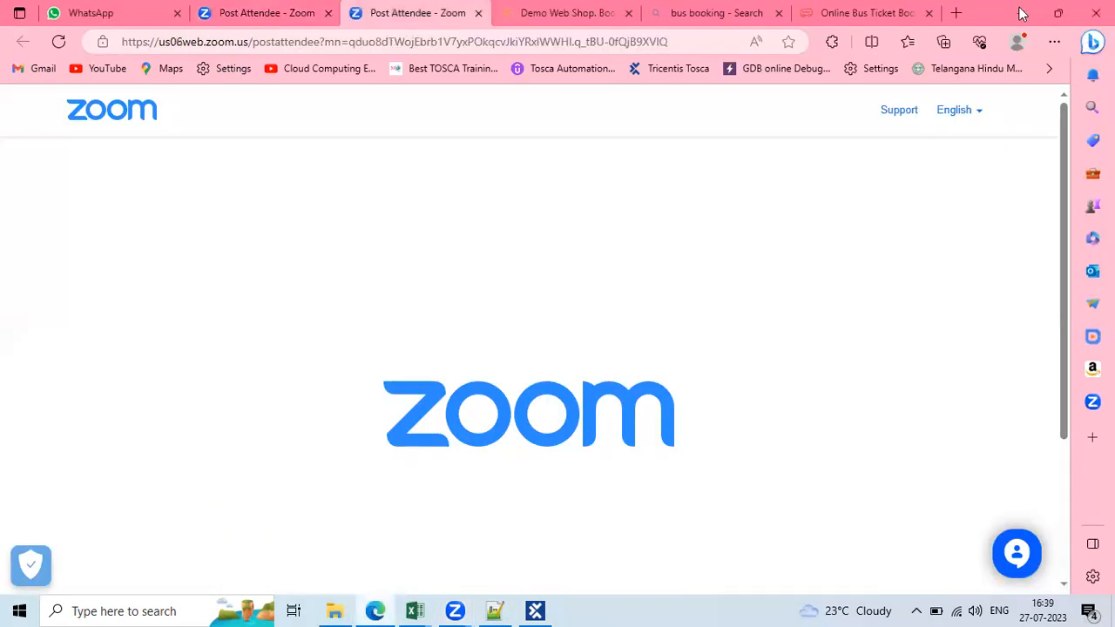
pyautogui.click(953, 11)
pyautogui.click(670, 42)
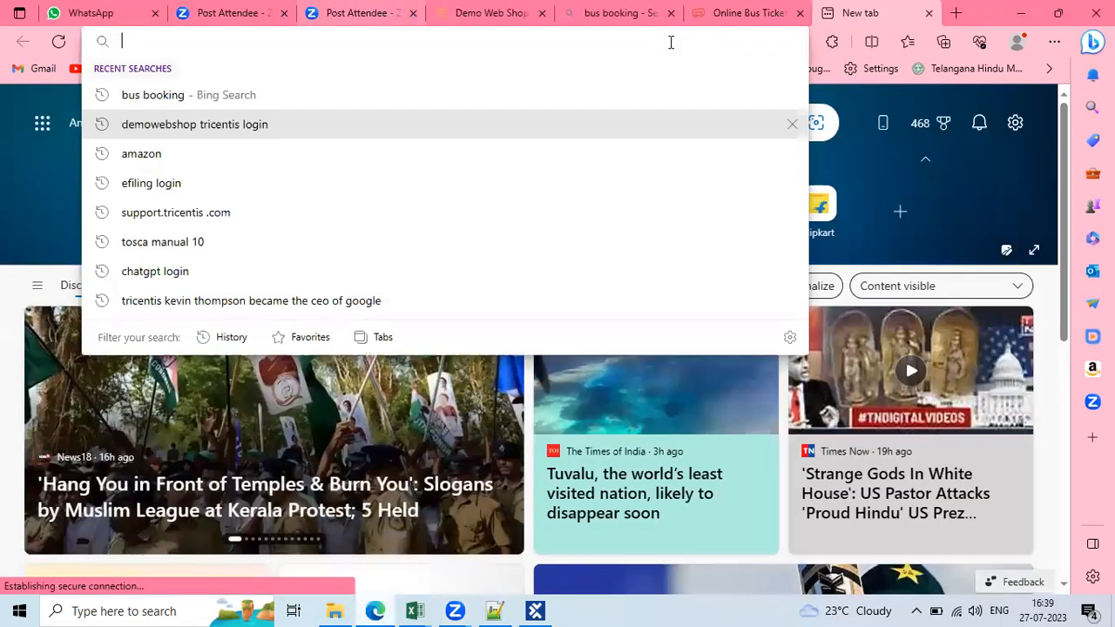
pyautogui.write('amazon')
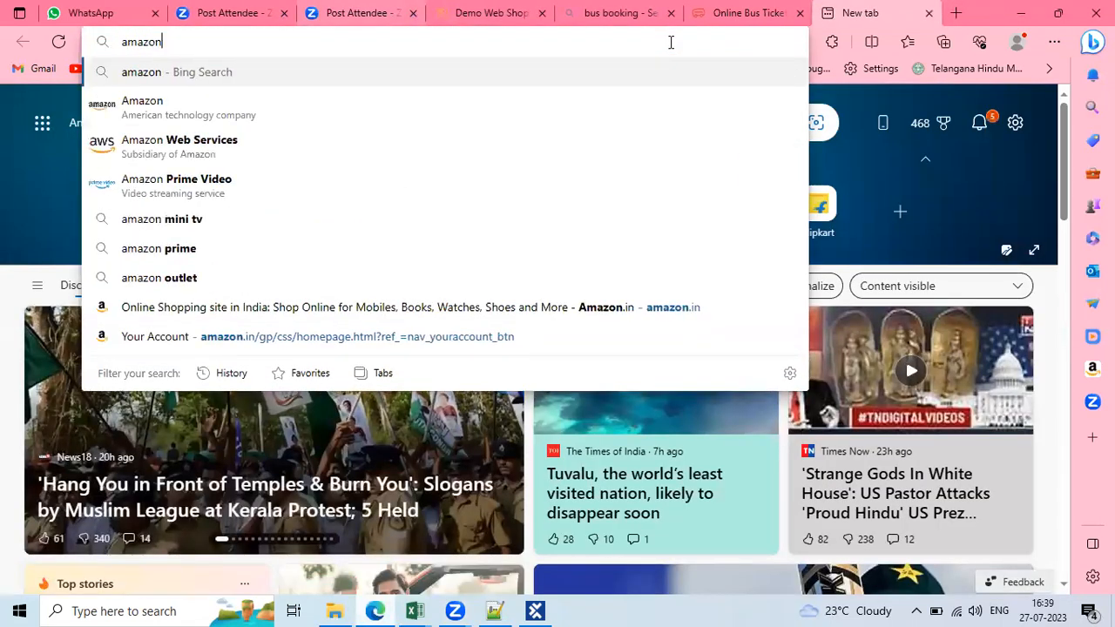
pyautogui.press('Return')
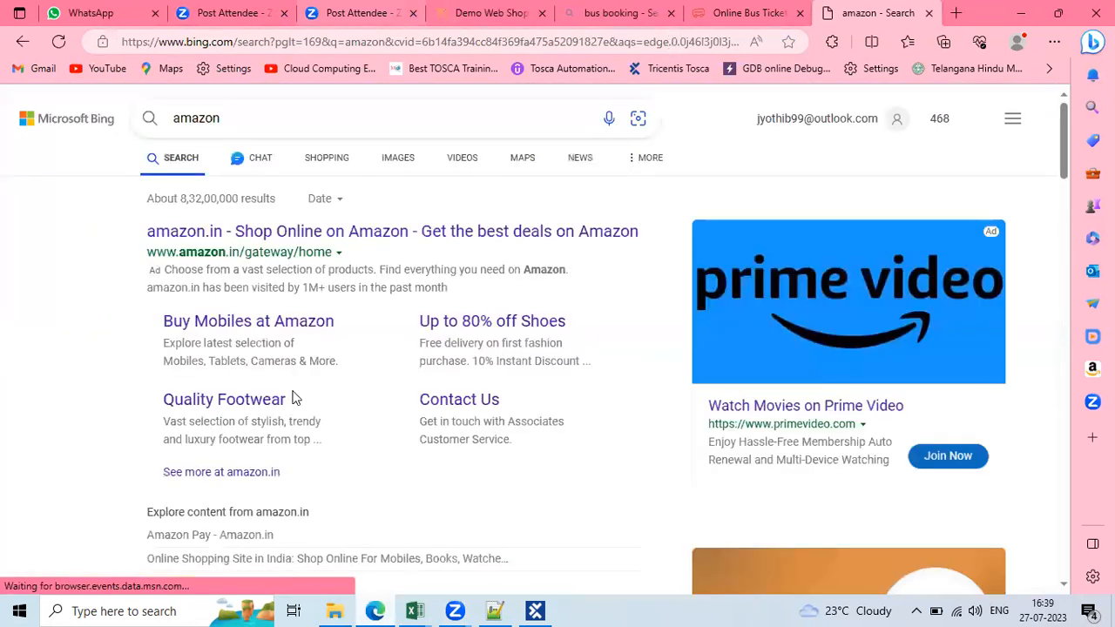
pyautogui.click(300, 230)
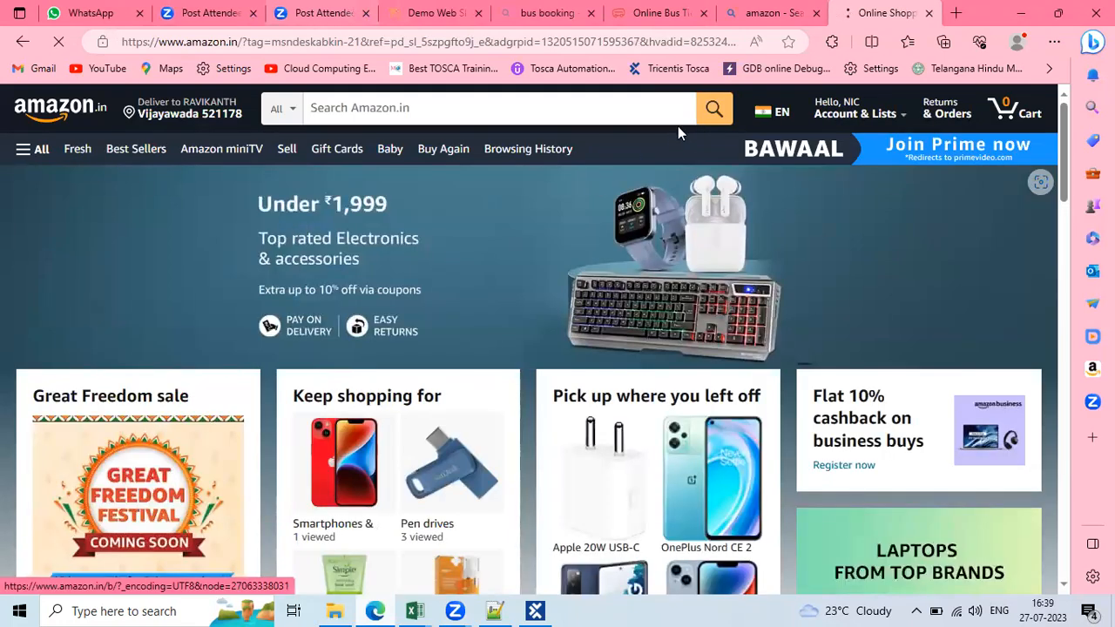
# Sign out of the Amazon account and return to the amazon.in home page
pyautogui.moveTo(840, 122)
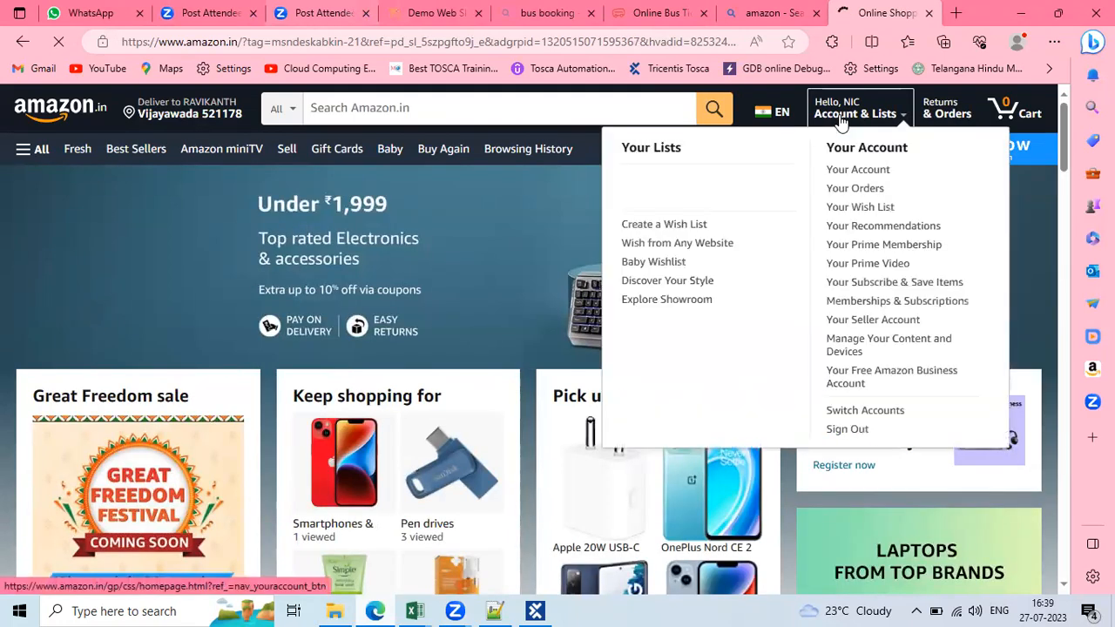
pyautogui.click(845, 429)
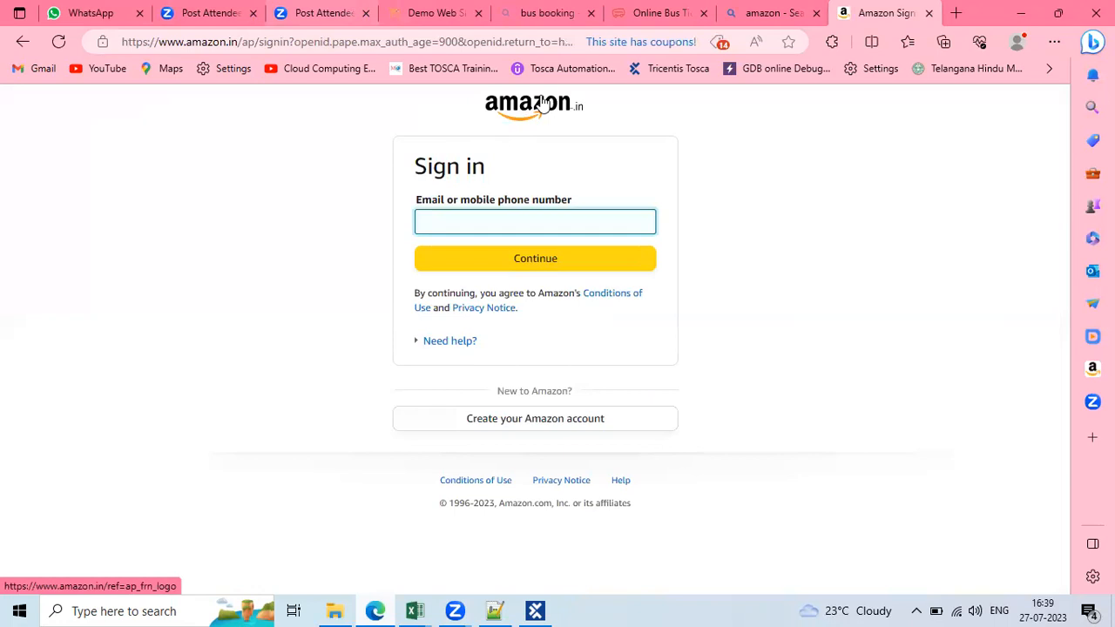
pyautogui.click(542, 102)
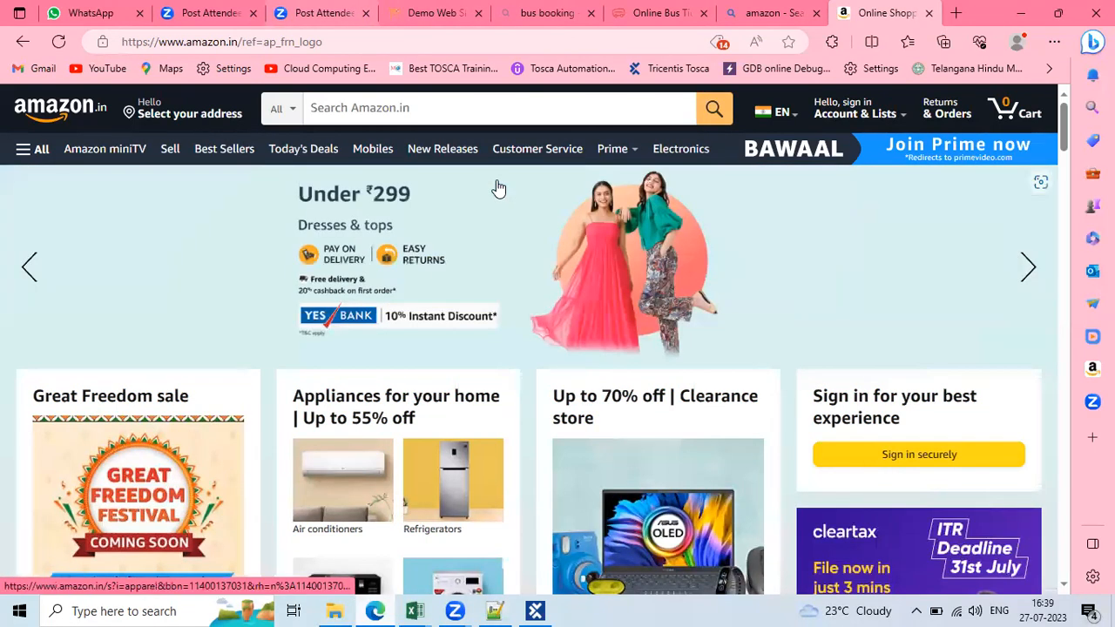
pyautogui.click(346, 45)
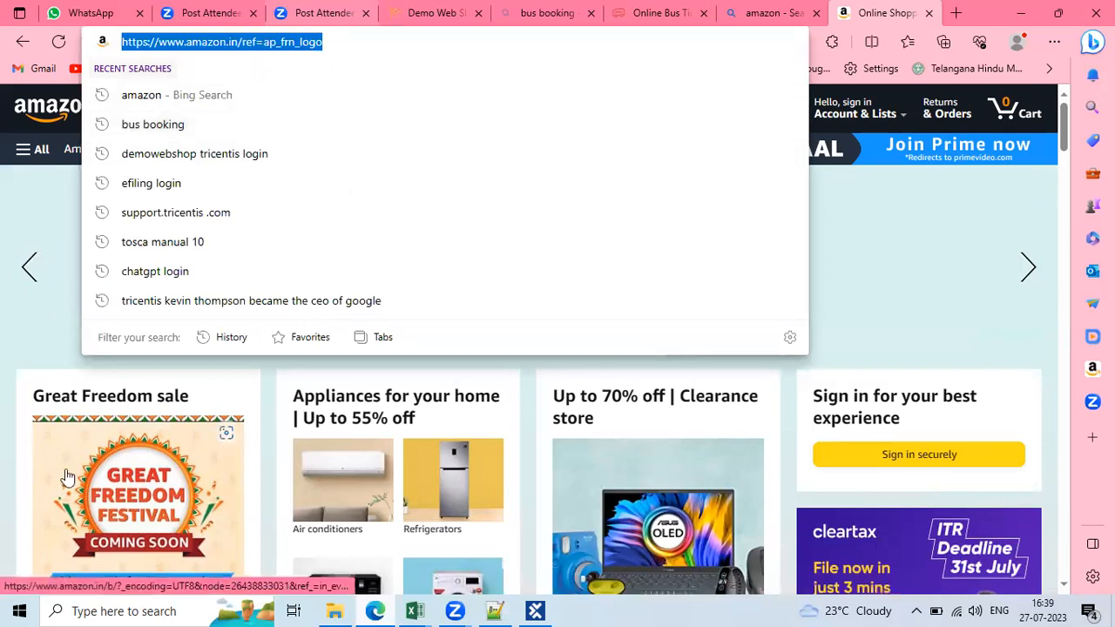
pyautogui.click(492, 92)
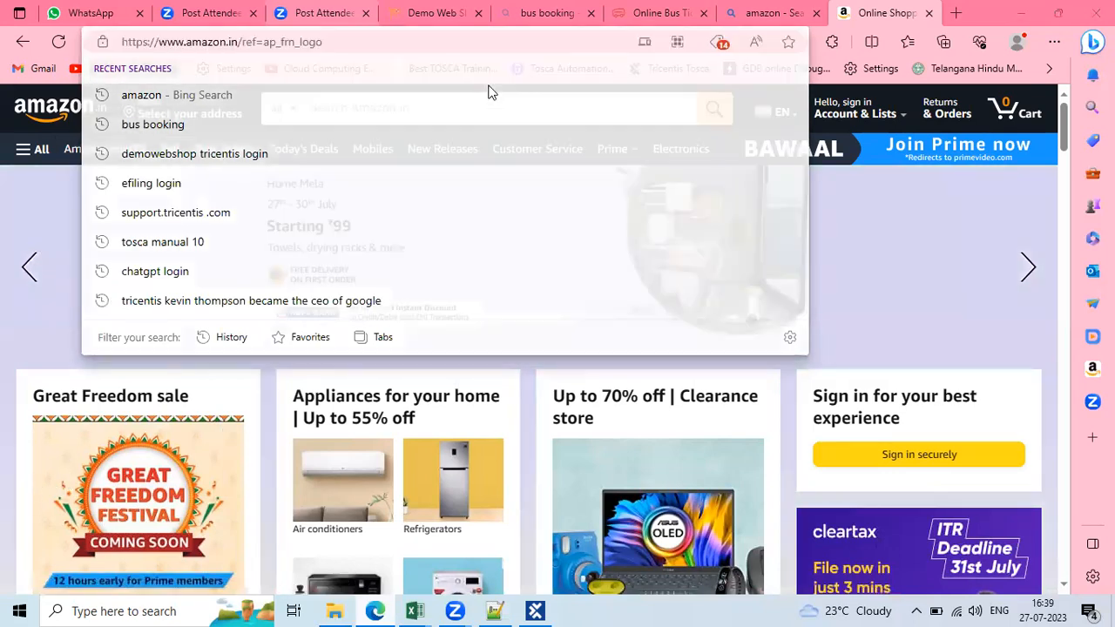
pyautogui.moveTo(832, 122)
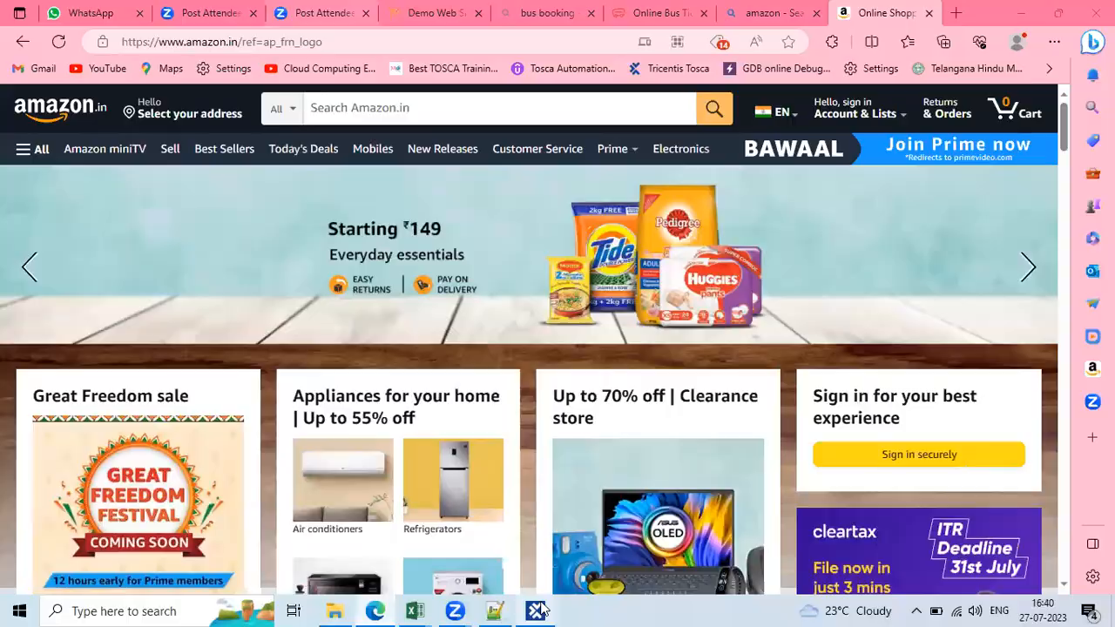
# Switch to the temp Excel workbook via Tosca Commander
pyautogui.click(535, 611)
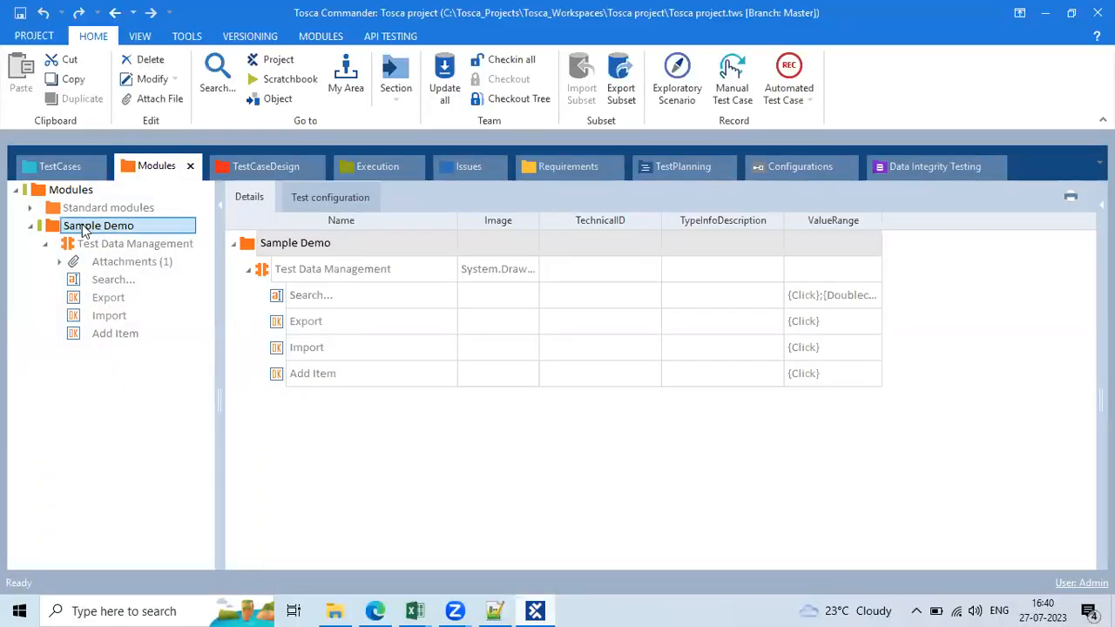
pyautogui.click(415, 610)
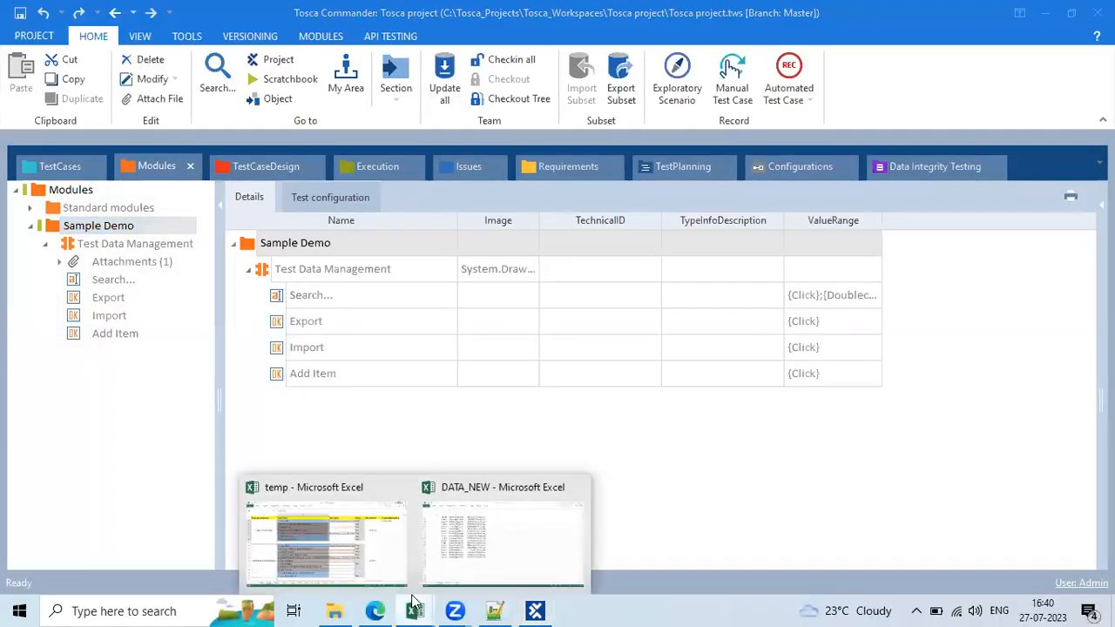
pyautogui.click(331, 536)
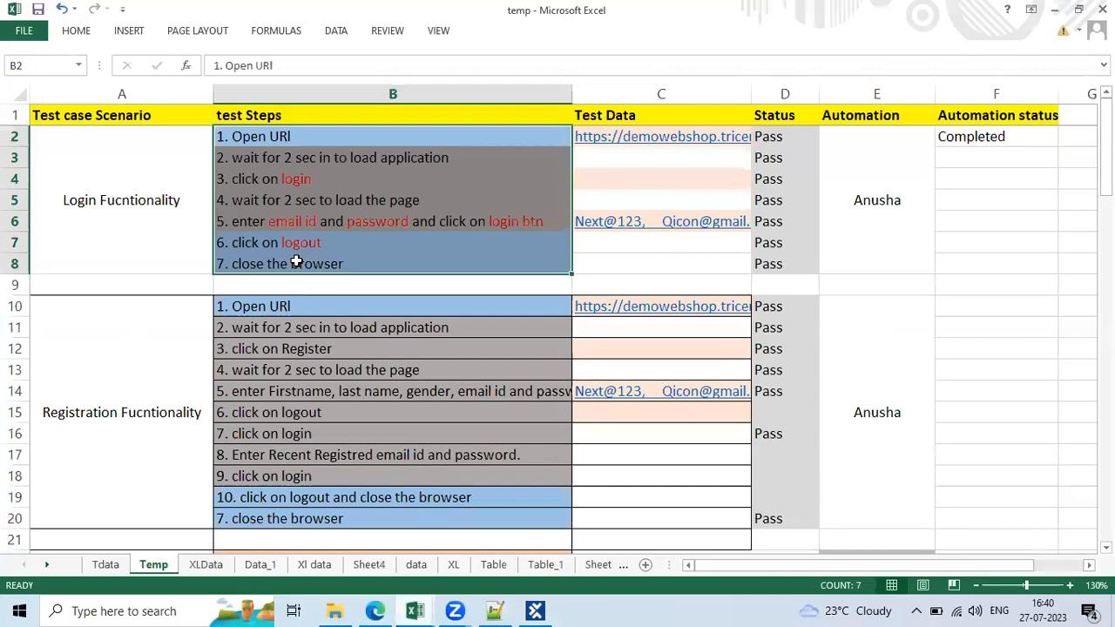
# Scroll the Temp sheet to the Amazon login scenario and zoom in on its test steps
pyautogui.click(166, 426)
pyautogui.scroll(-3, 167, 428)
pyautogui.scroll(-8, 167, 428)
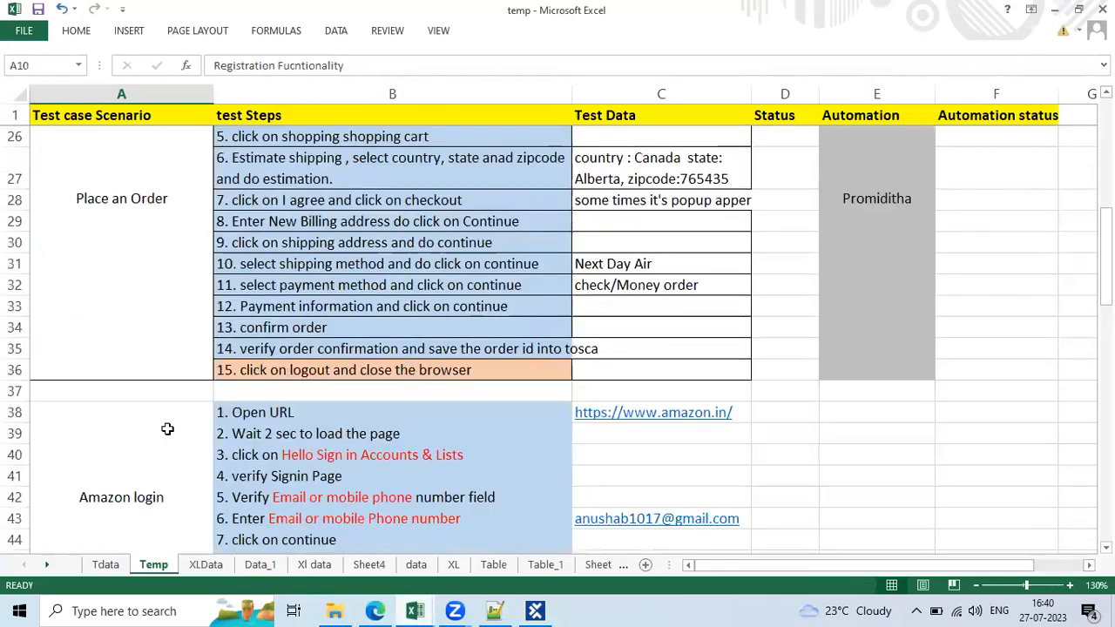
pyautogui.click(152, 298)
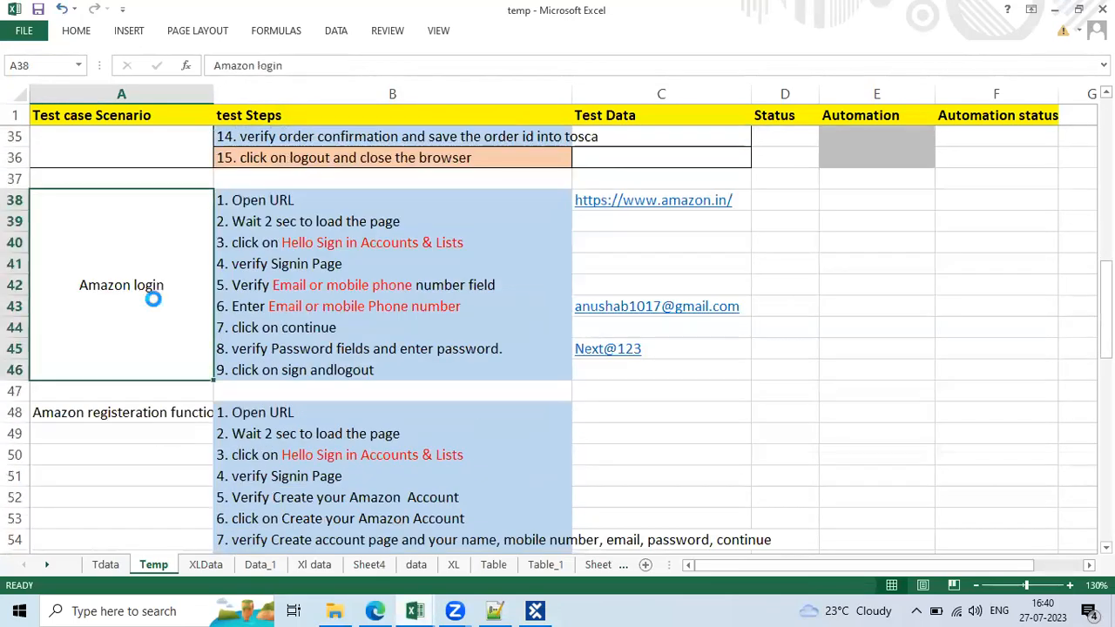
pyautogui.keyDown('ctrl'); pyautogui.scroll(3, 152, 298); pyautogui.keyUp('ctrl')
pyautogui.keyDown('ctrl'); pyautogui.scroll(1, 521, 349); pyautogui.keyUp('ctrl')
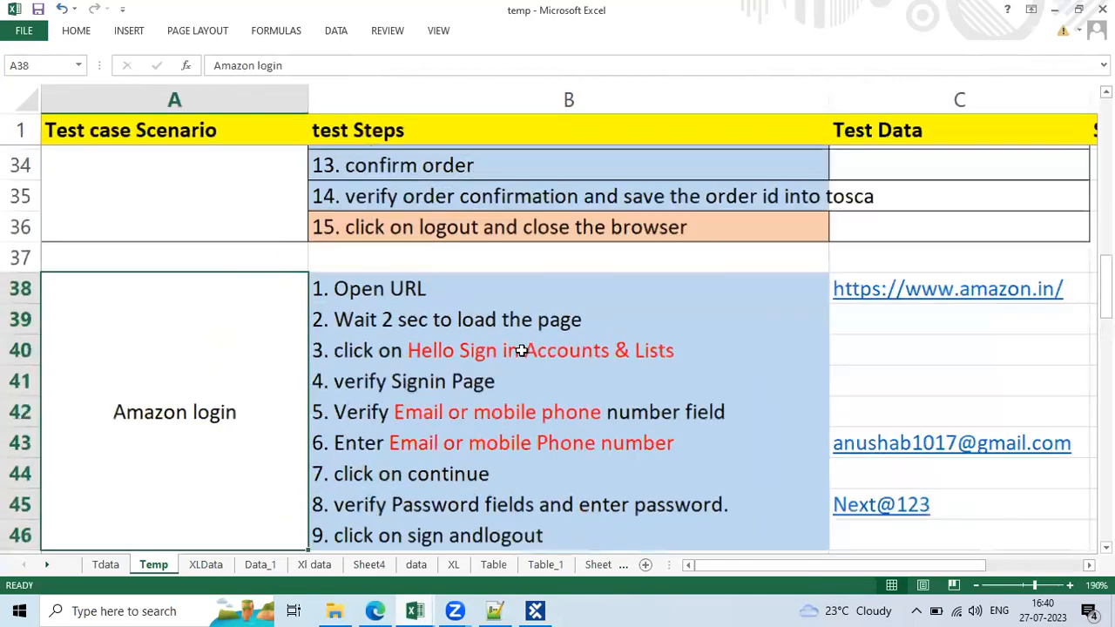
pyautogui.scroll(-1, 521, 349)
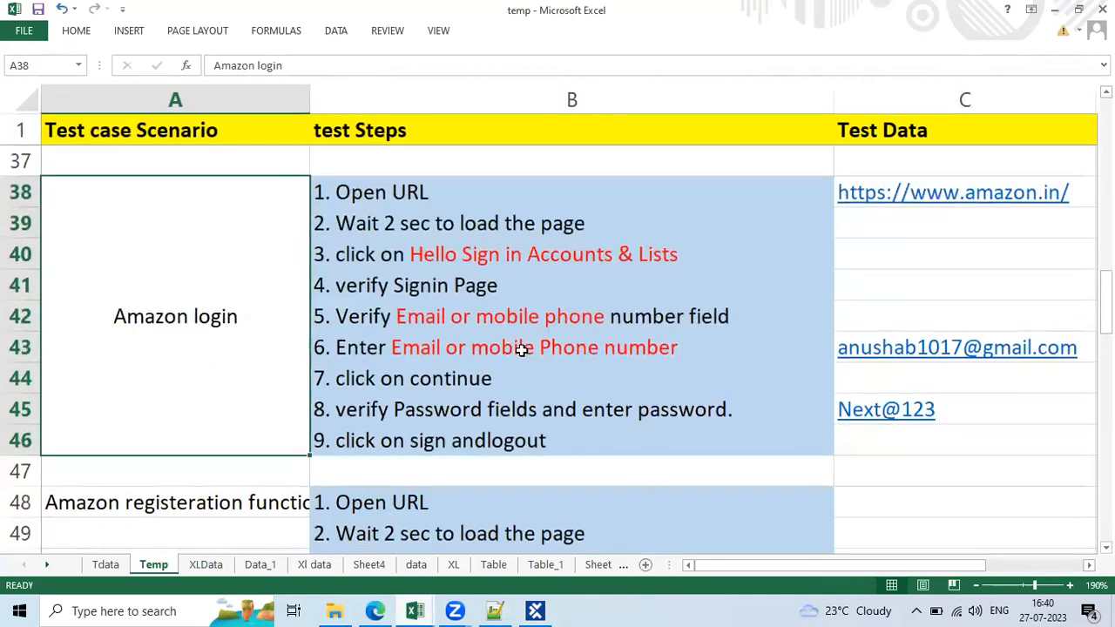
# Step through each Amazon login test step cell from Open URL to click on sign and logout
pyautogui.click(448, 192)
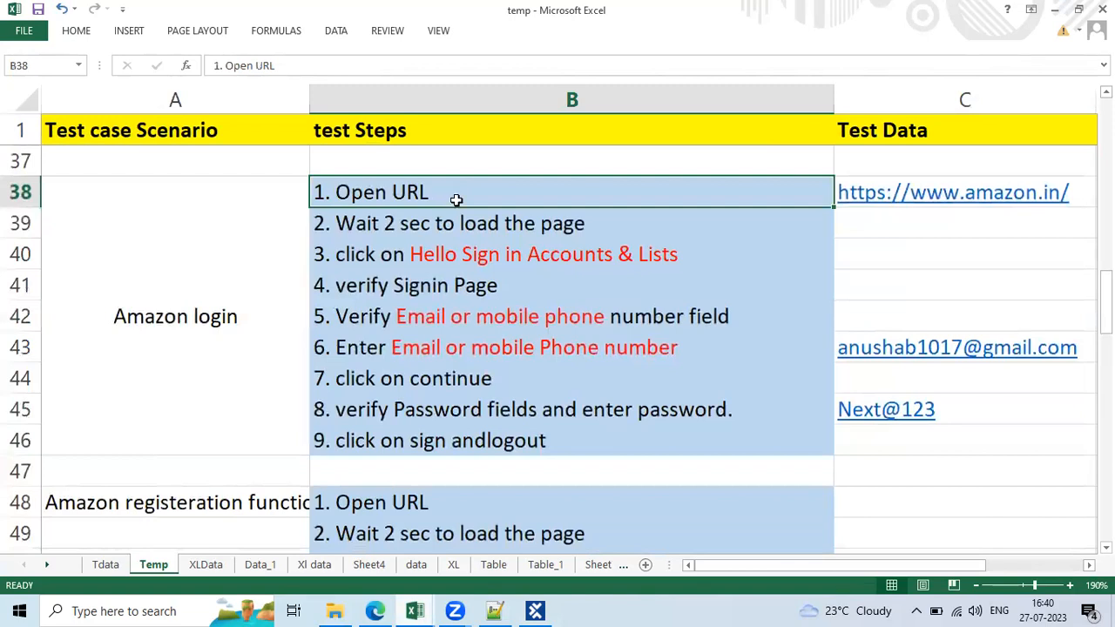
pyautogui.click(481, 223)
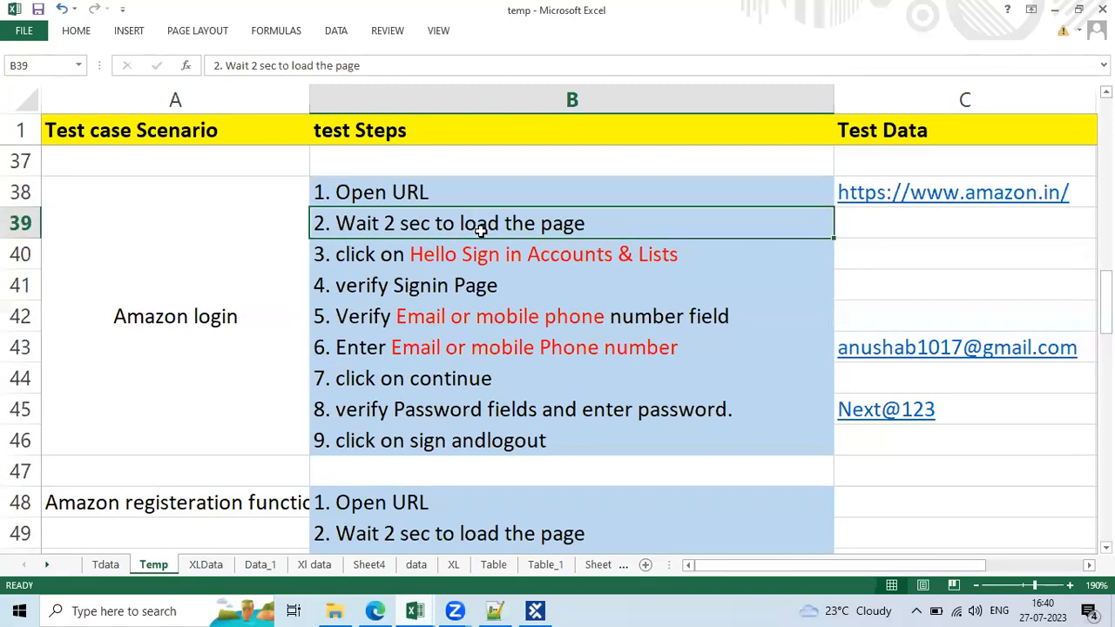
pyautogui.click(471, 261)
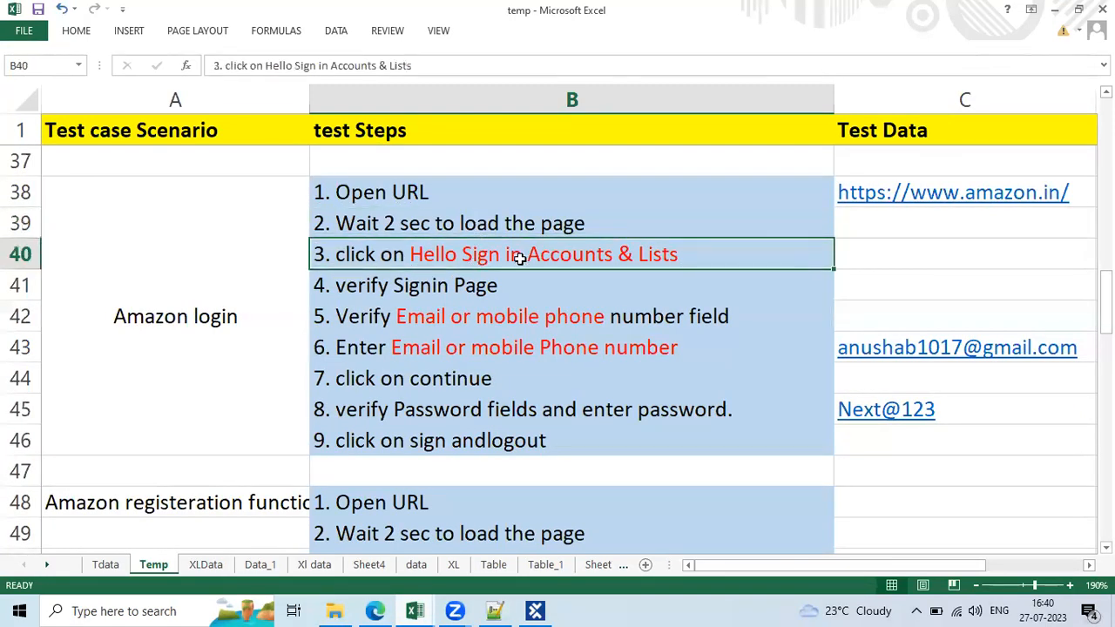
pyautogui.click(440, 295)
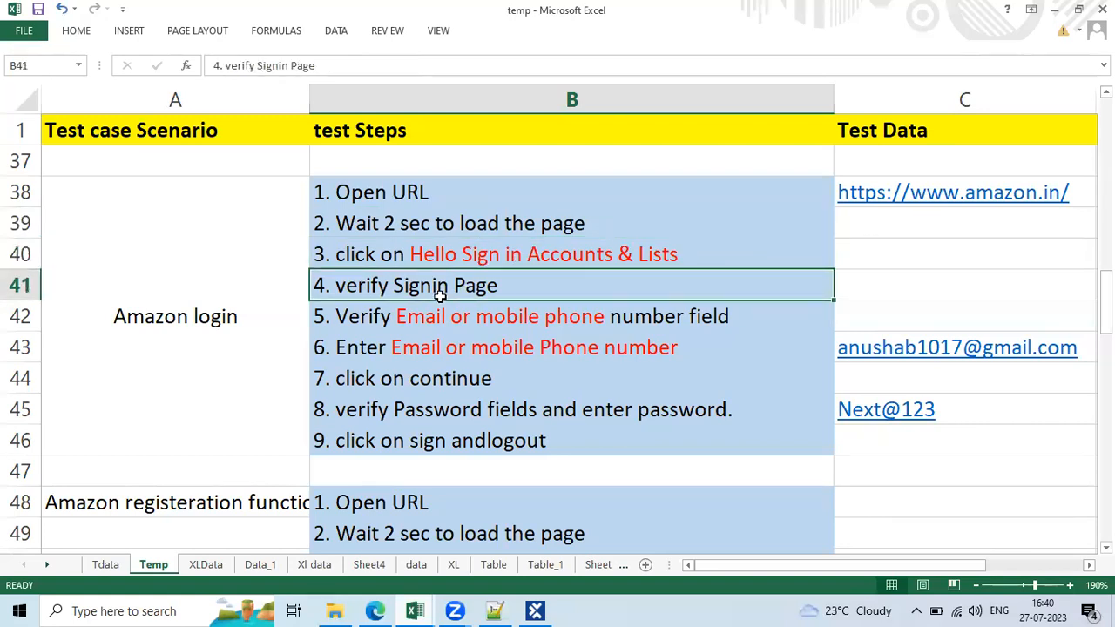
pyautogui.click(450, 312)
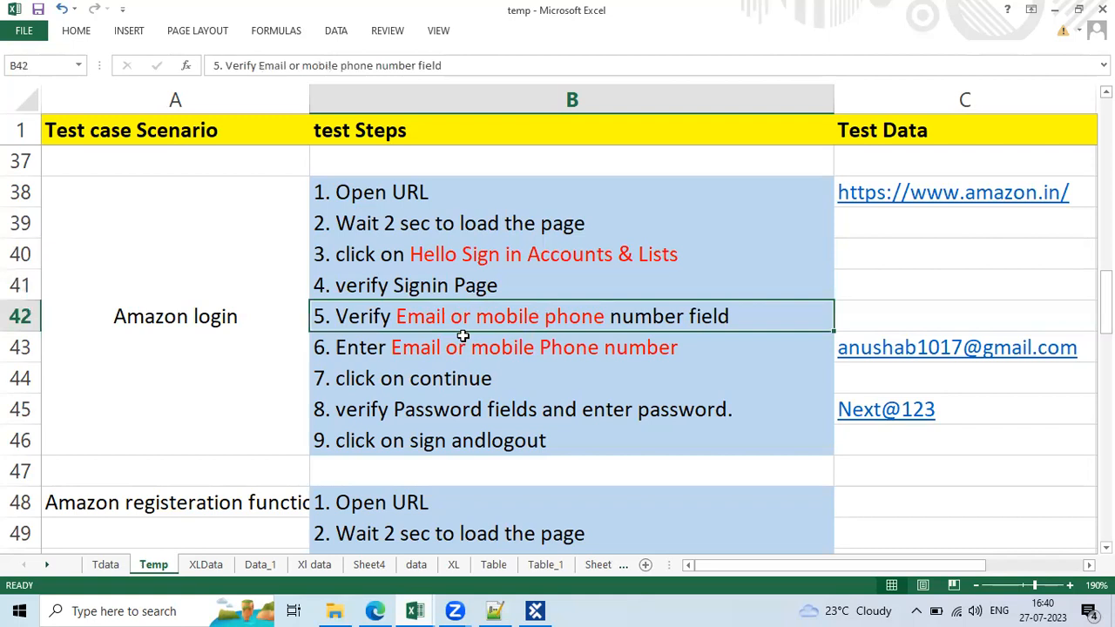
pyautogui.click(480, 364)
pyautogui.click(478, 347)
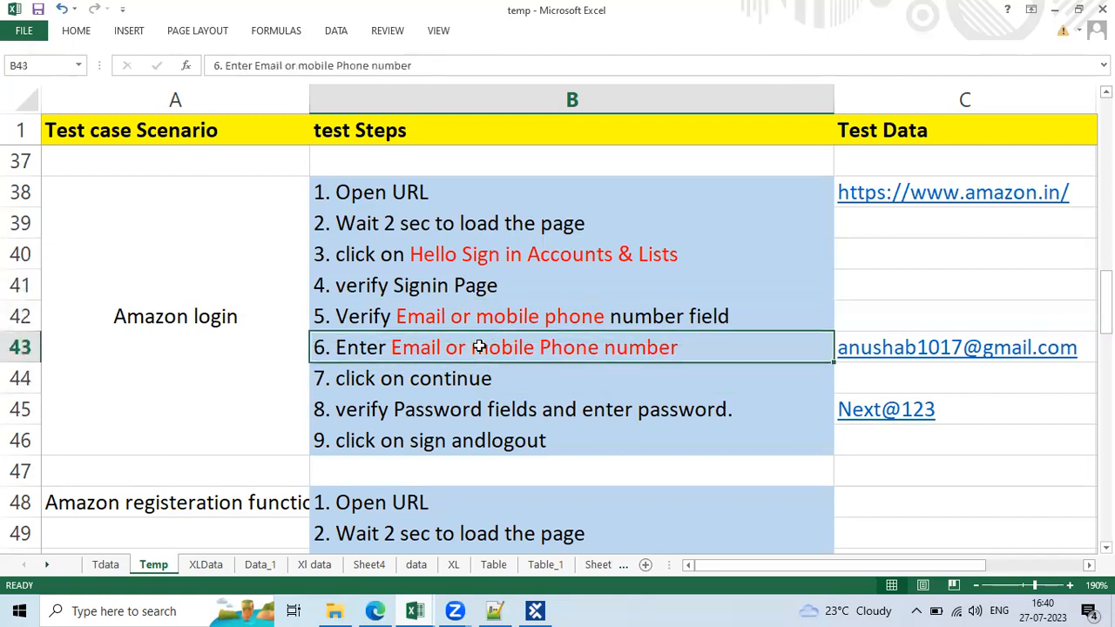
pyautogui.click(510, 373)
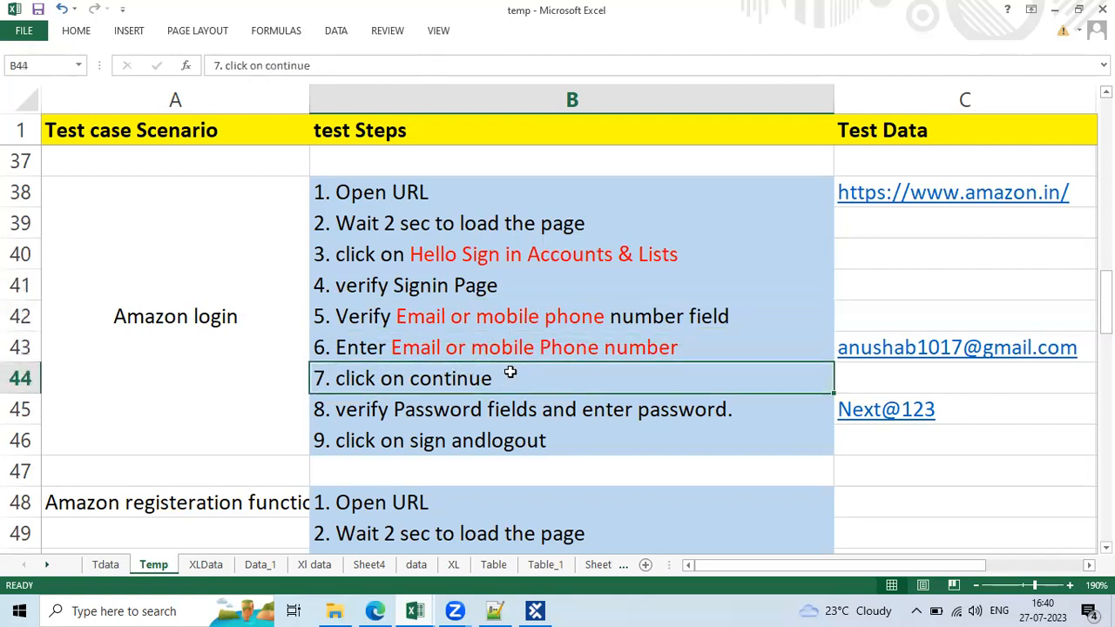
pyautogui.click(536, 413)
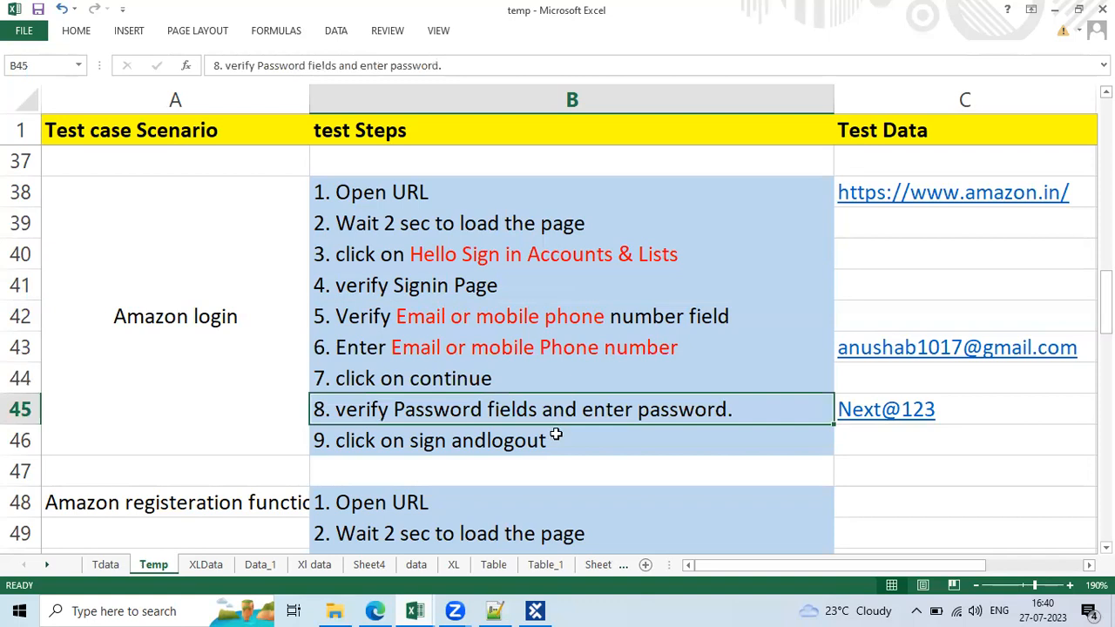
pyautogui.click(554, 434)
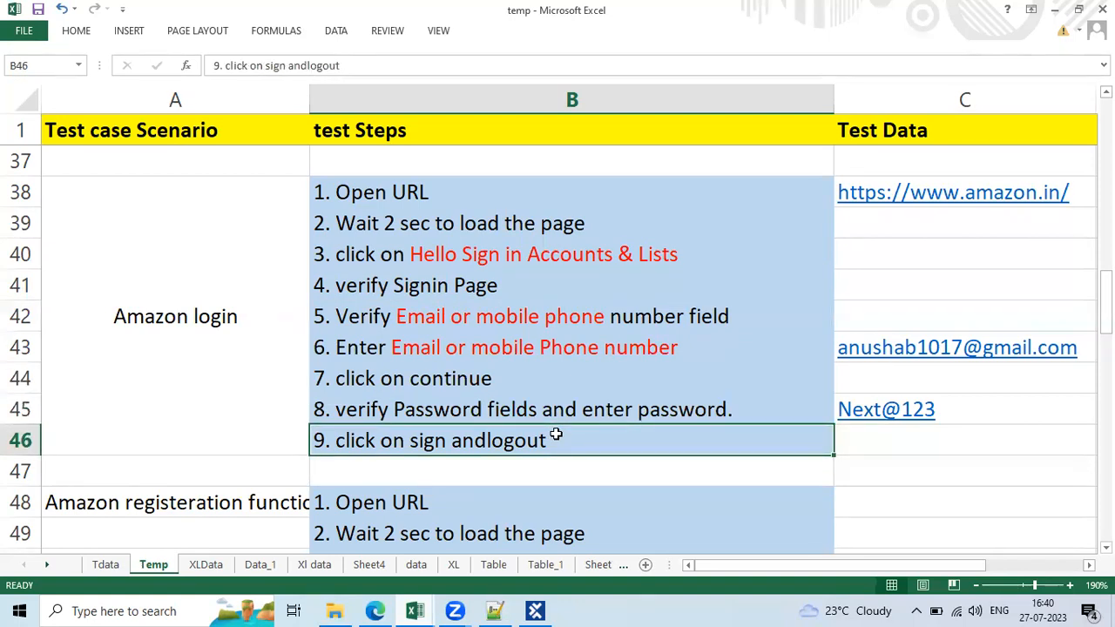
# Zoom out and select the nine Amazon login test step cells B38 to B46
pyautogui.scroll(-3, 455, 426)
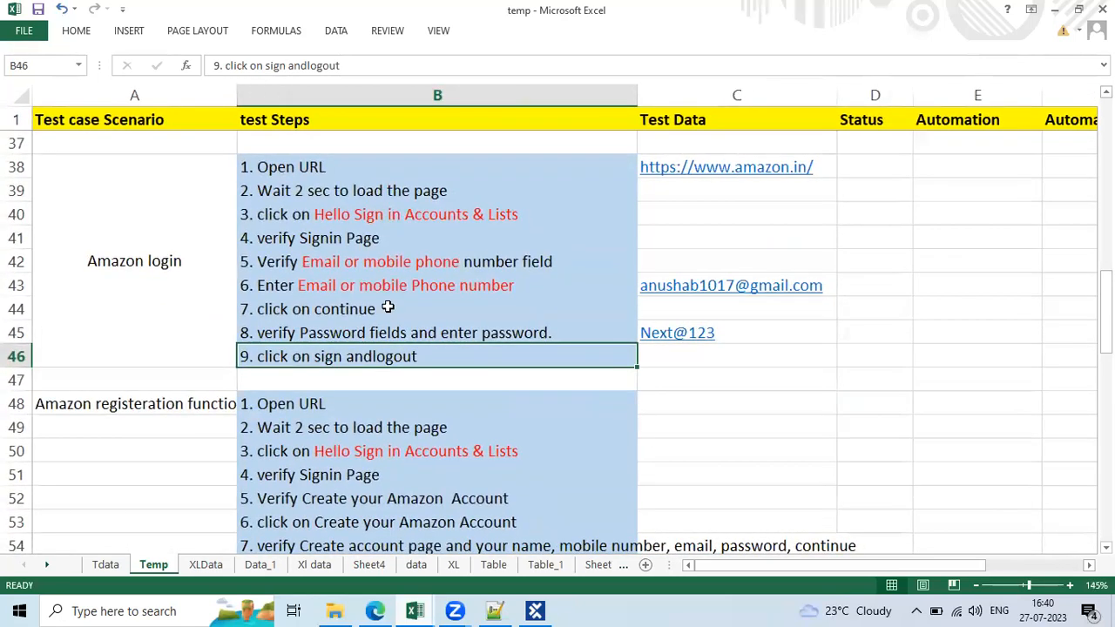
pyautogui.moveTo(390, 170); pyautogui.dragTo(424, 351)
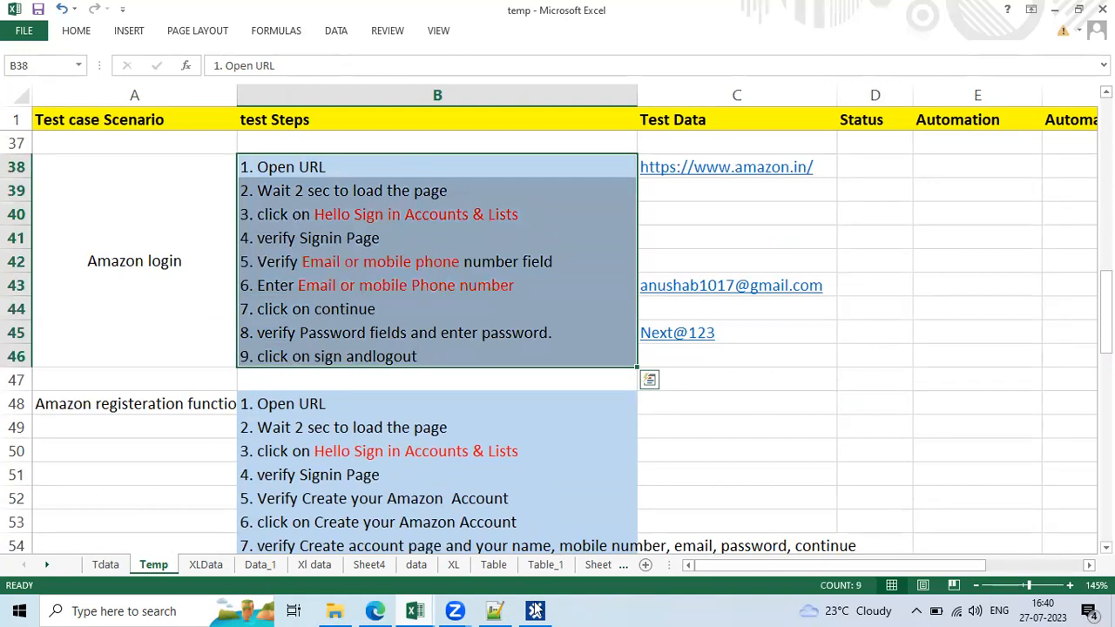
# Switch to Tosca Commander, open the TestCases section and check out the TestCases root folder
pyautogui.click(535, 610)
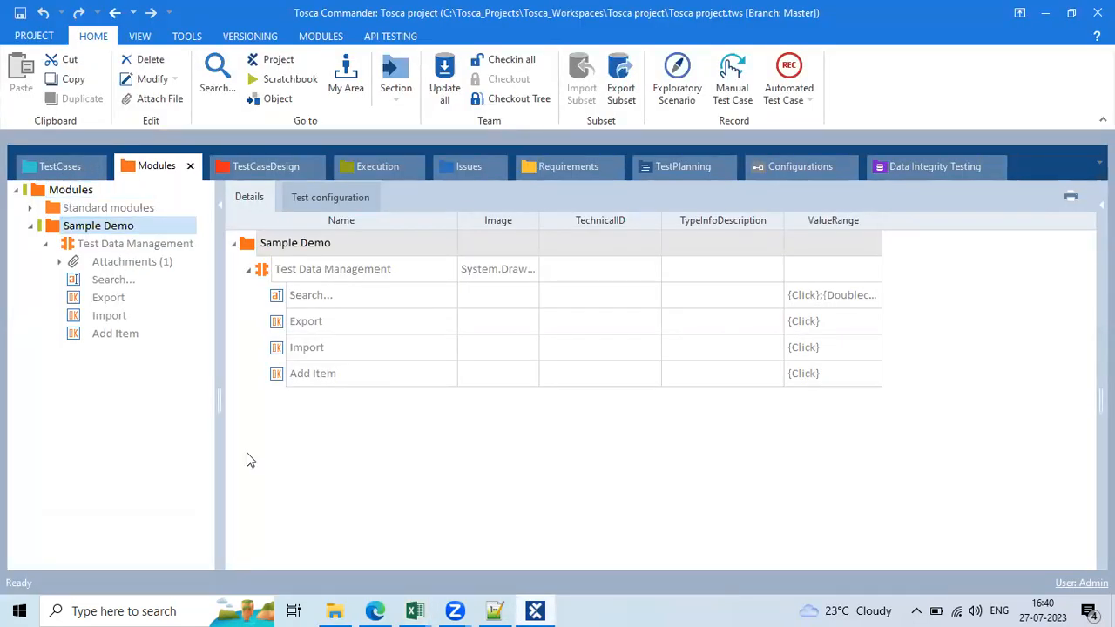
pyautogui.click(46, 164)
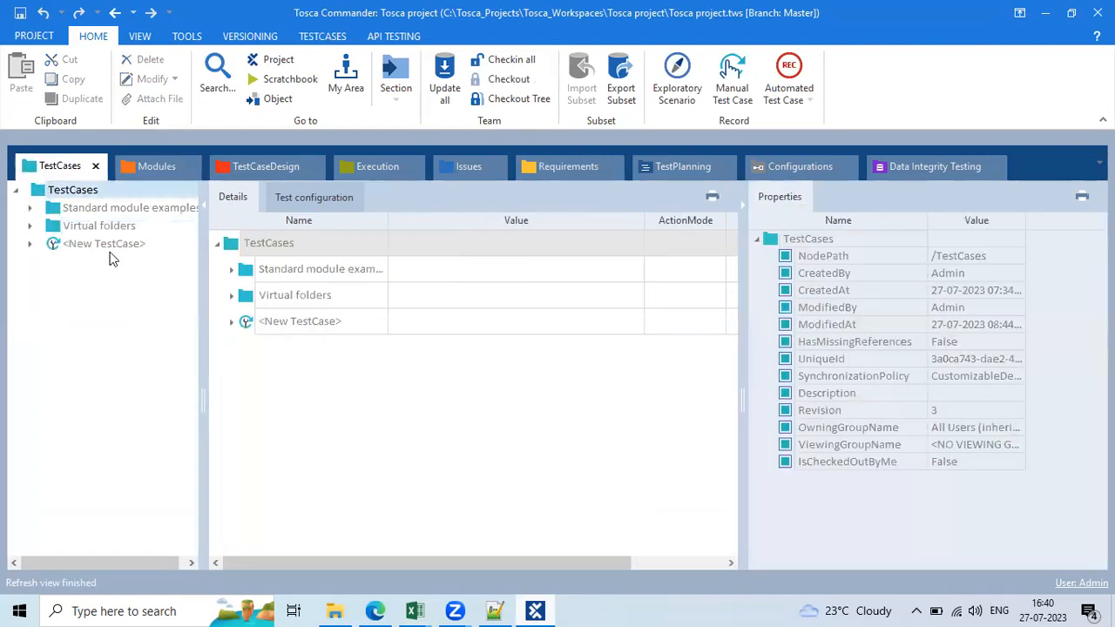
pyautogui.click(117, 247)
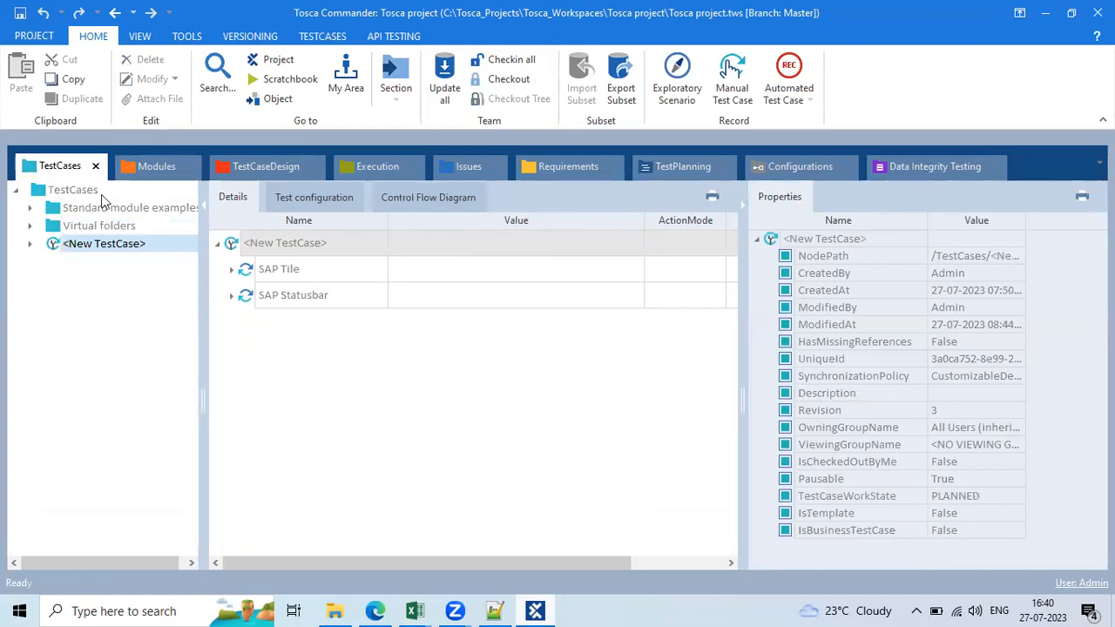
pyautogui.click(55, 188)
pyautogui.rightClick(57, 189)
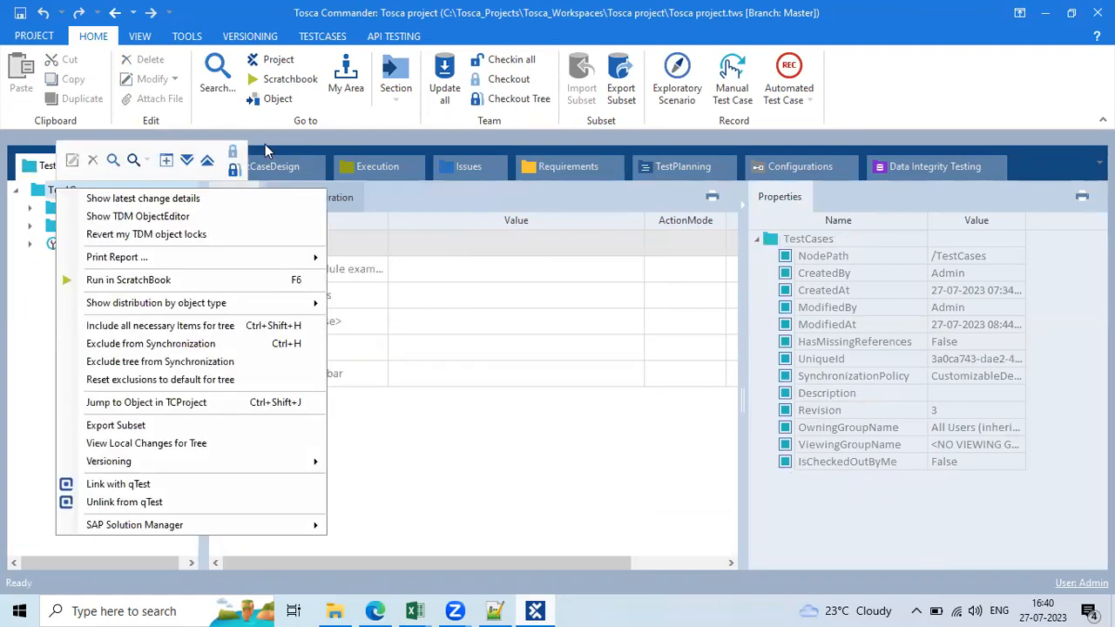
pyautogui.click(236, 153)
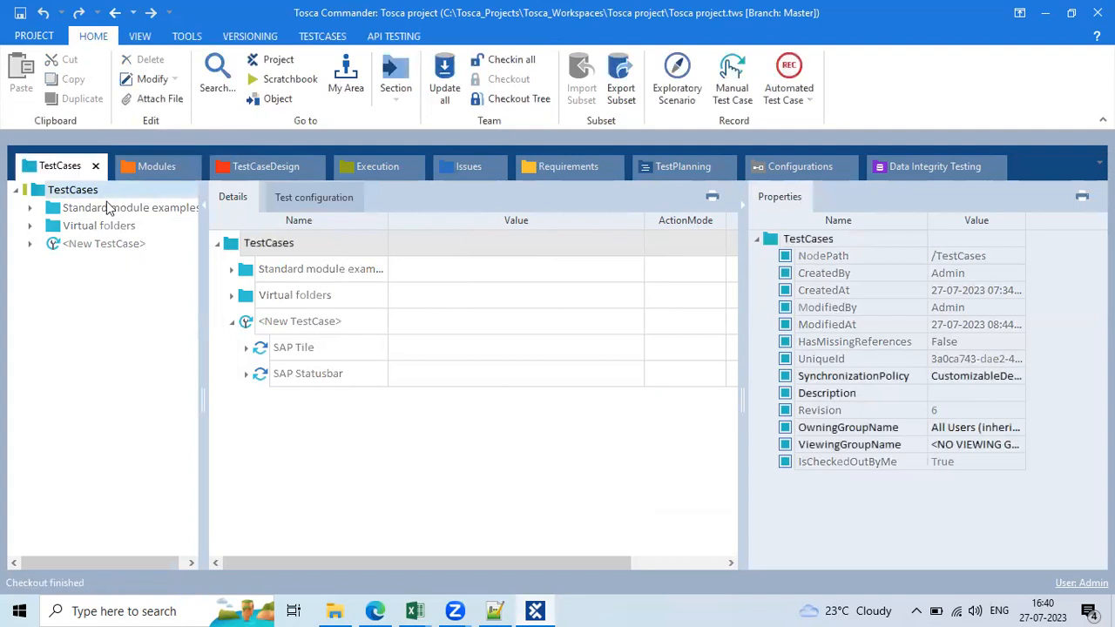
# Create a new test case under TestCases named Amazon login functionality
pyautogui.rightClick(33, 193)
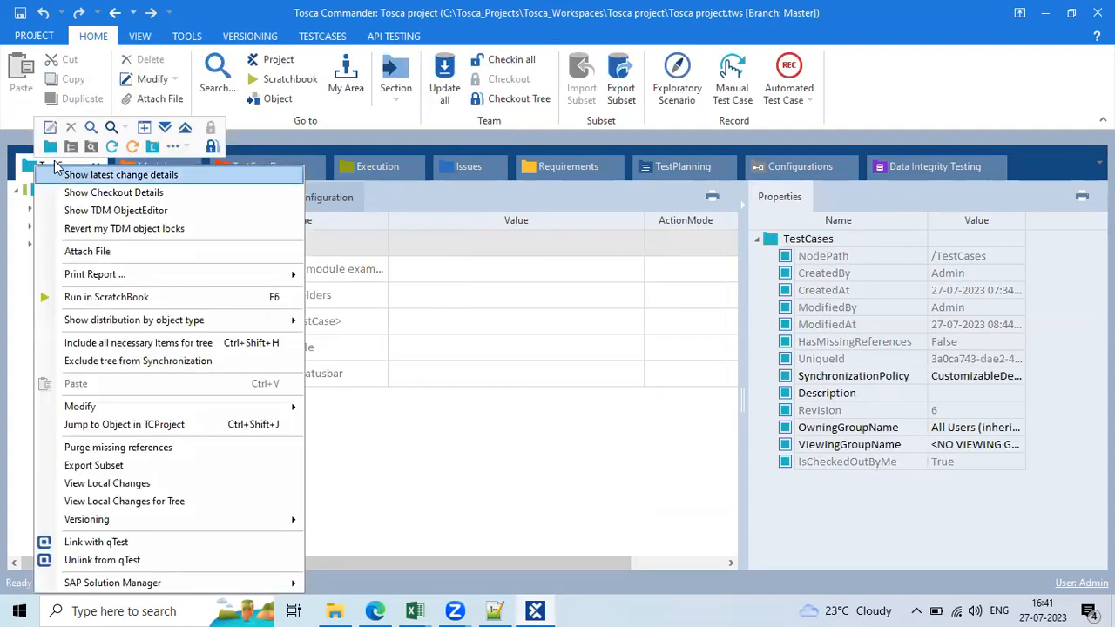
pyautogui.click(110, 146)
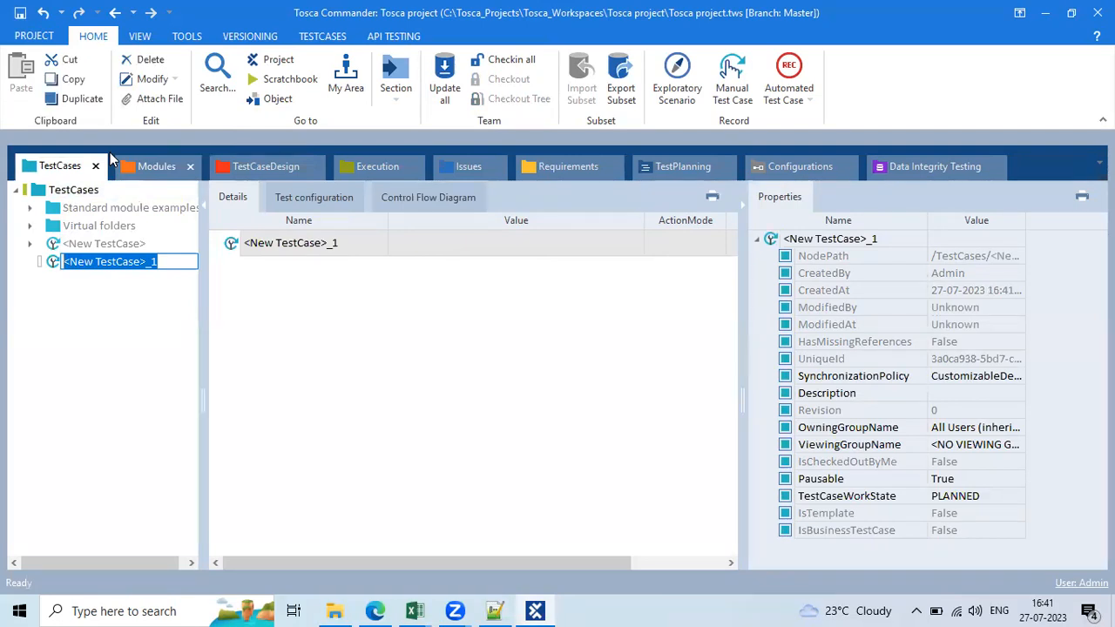
pyautogui.write('Amazon login fun')
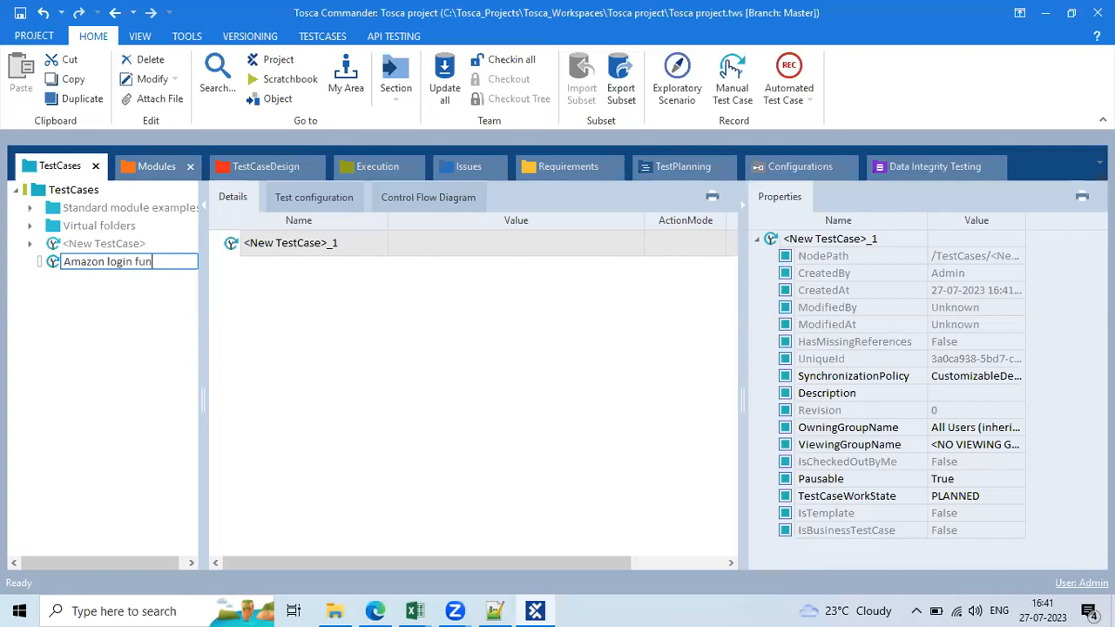
pyautogui.write('ctionality')
pyautogui.press('Return')
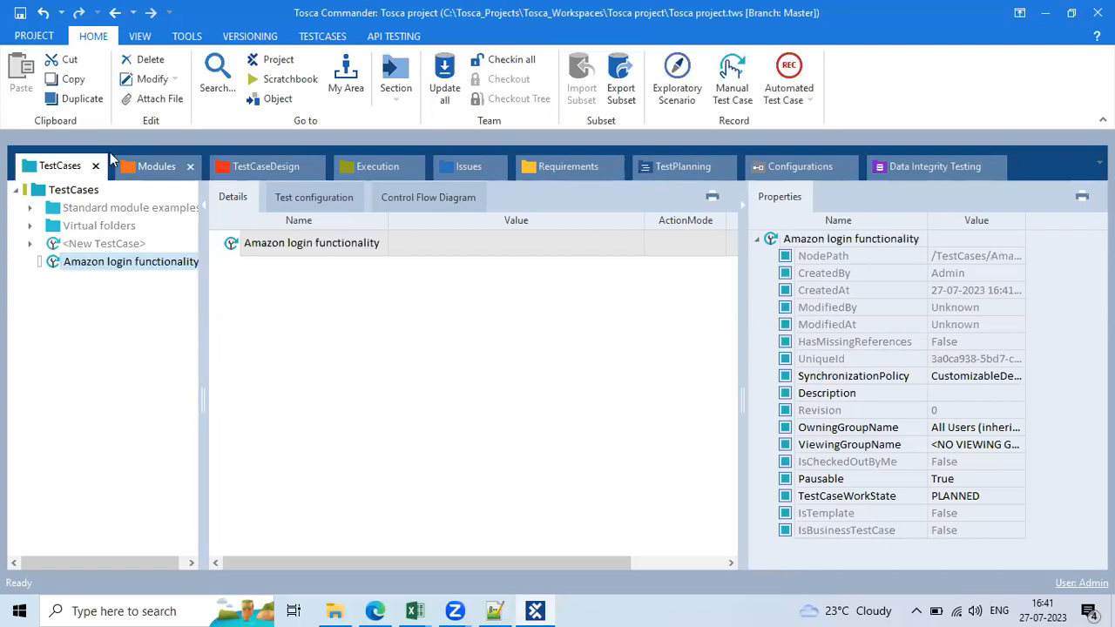
pyautogui.click(63, 261)
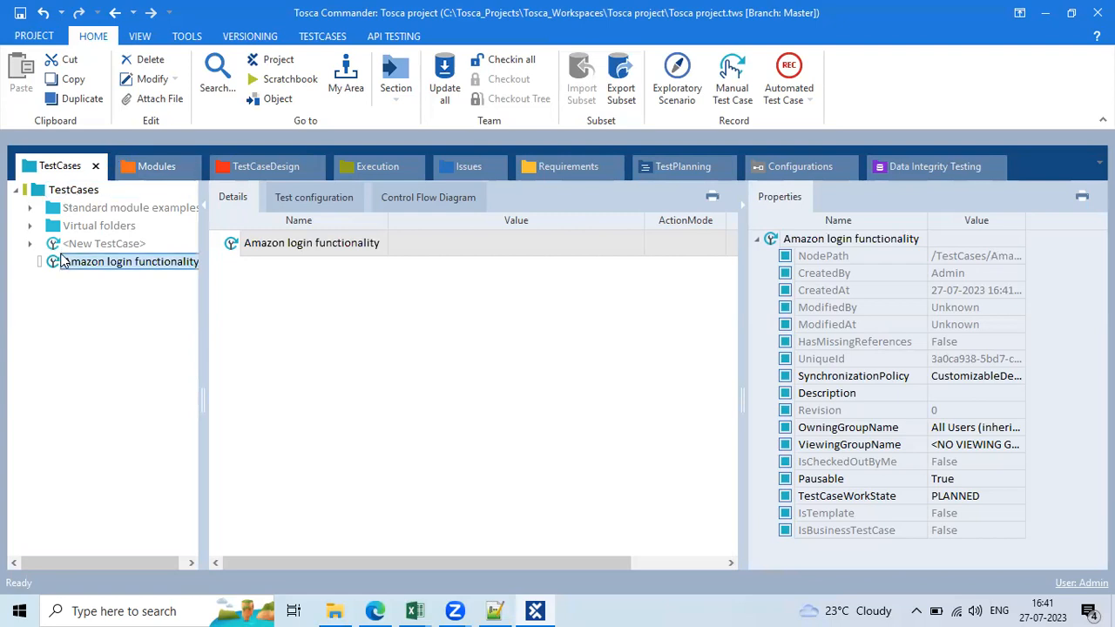
pyautogui.rightClick(63, 262)
pyautogui.moveTo(281, 253)
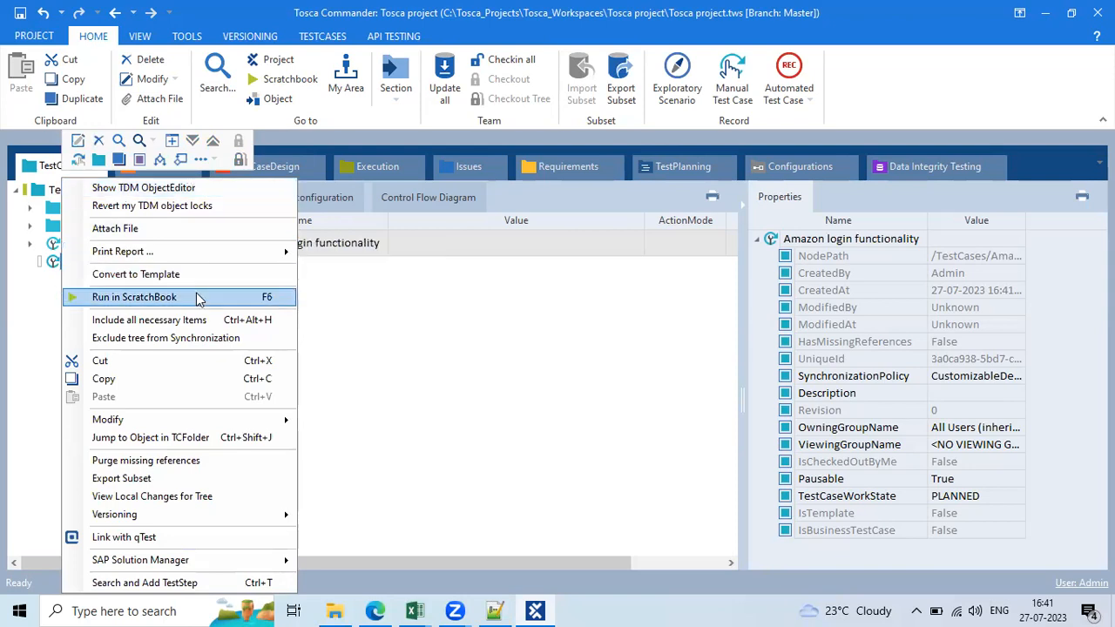
pyautogui.click(56, 265)
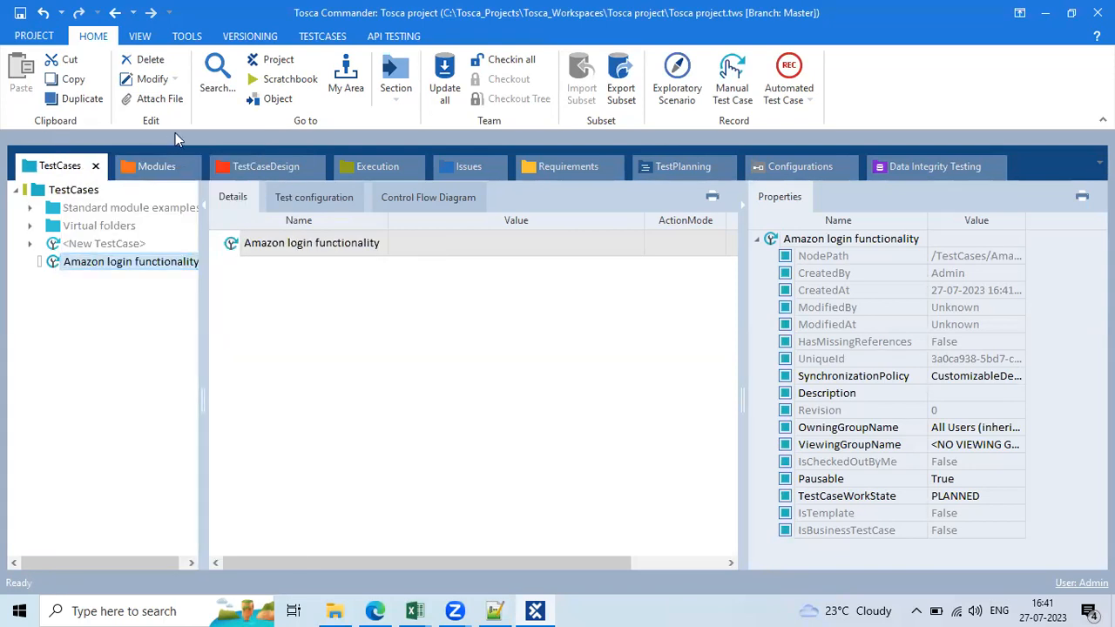
# Switch back to the temp Excel workbook with the Amazon login steps
pyautogui.click(415, 611)
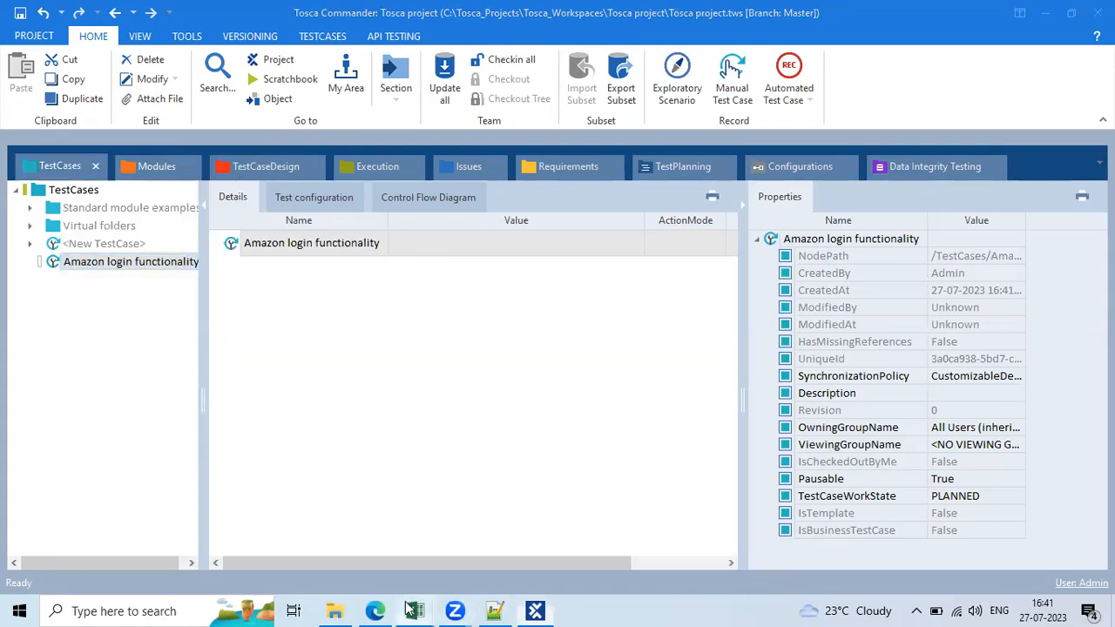
pyautogui.click(361, 552)
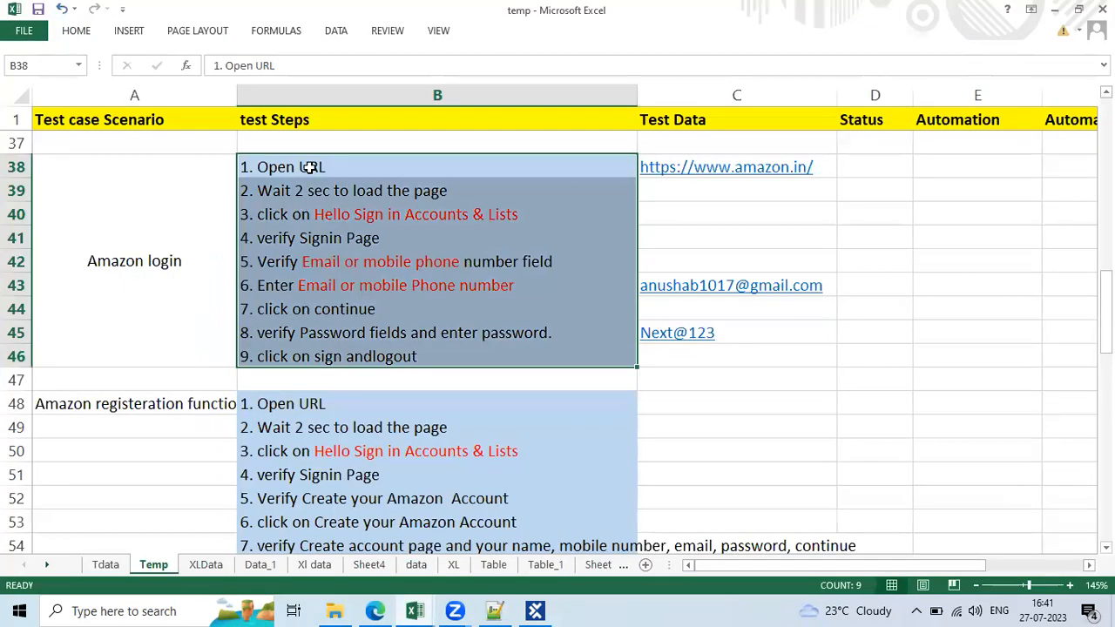
# Add the Html OpenUrl module from the standard TBox XEngines modules as the first step of the Amazon login functionality test case
pyautogui.doubleClick(352, 160)
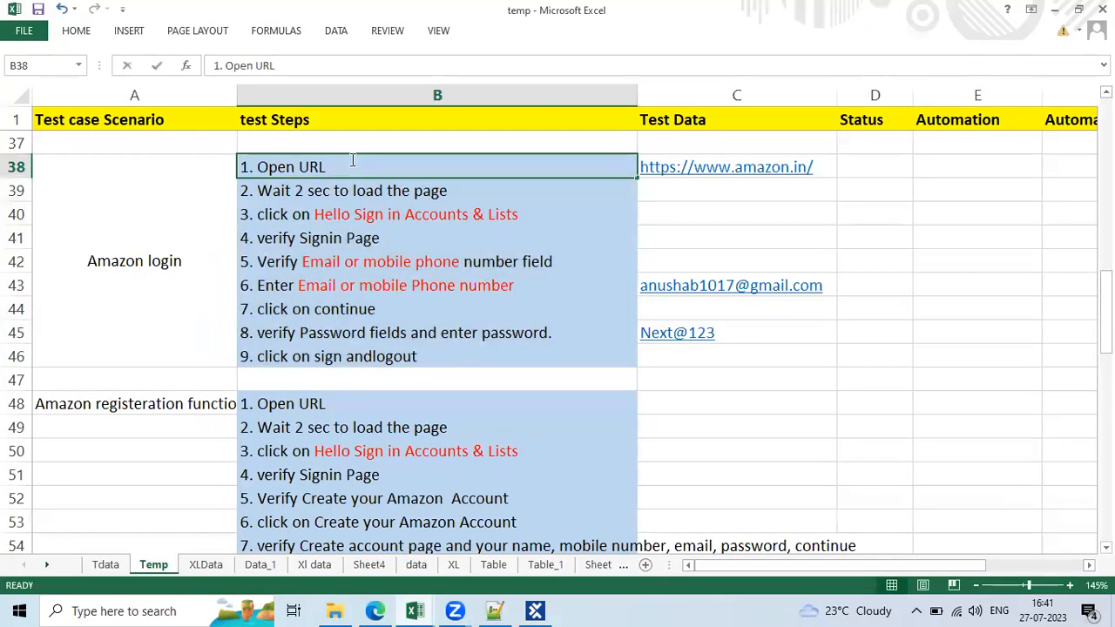
pyautogui.moveTo(352, 162); pyautogui.dragTo(203, 174)
pyautogui.click(535, 611)
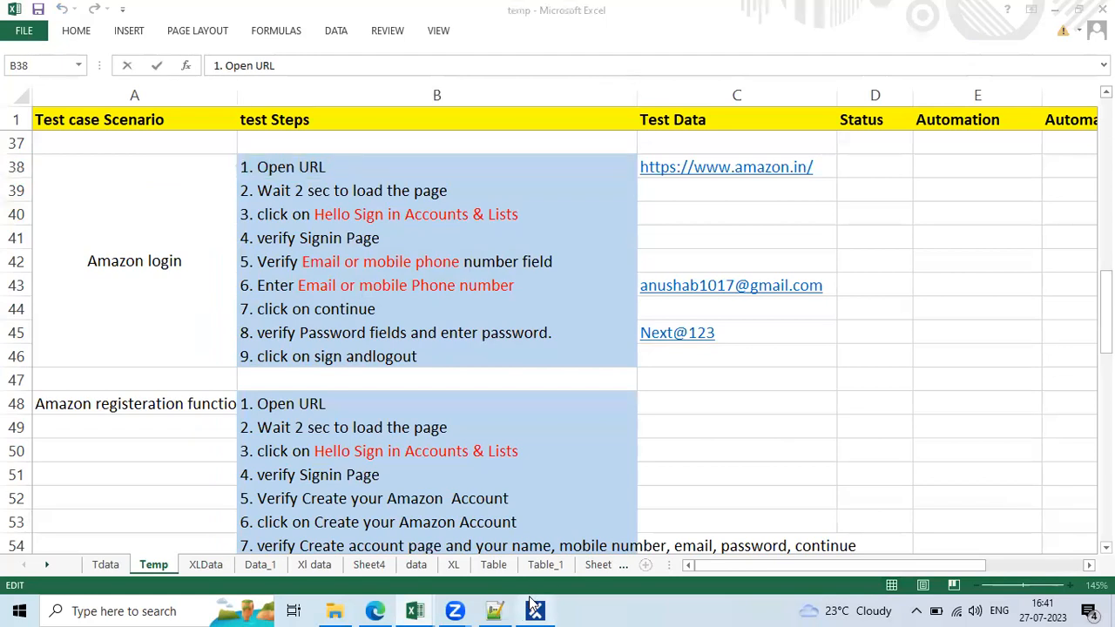
pyautogui.click(143, 162)
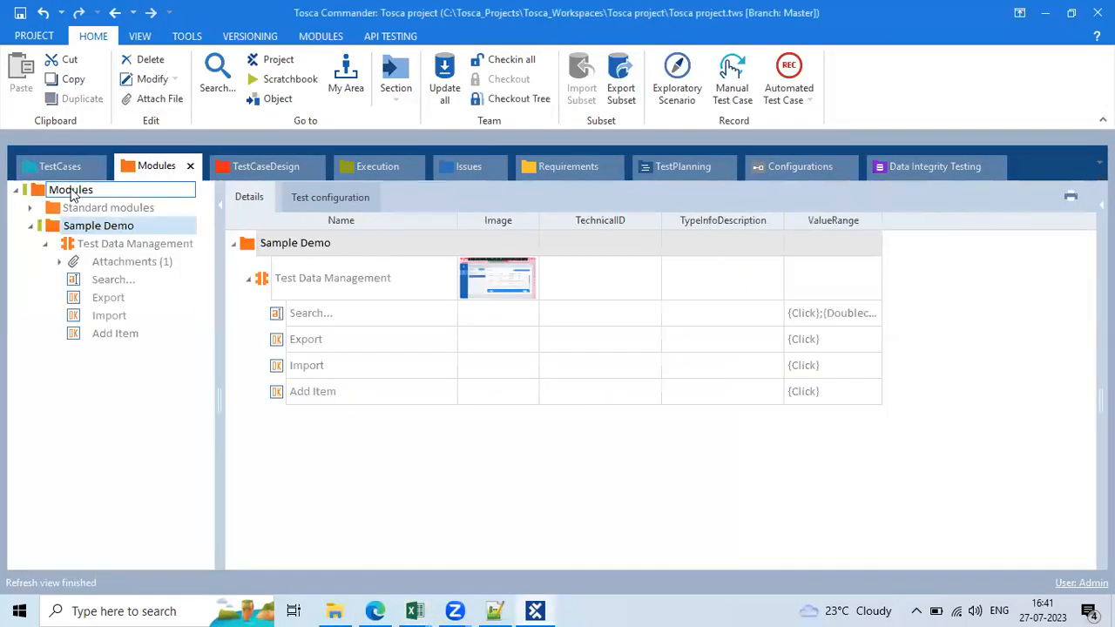
pyautogui.click(31, 208)
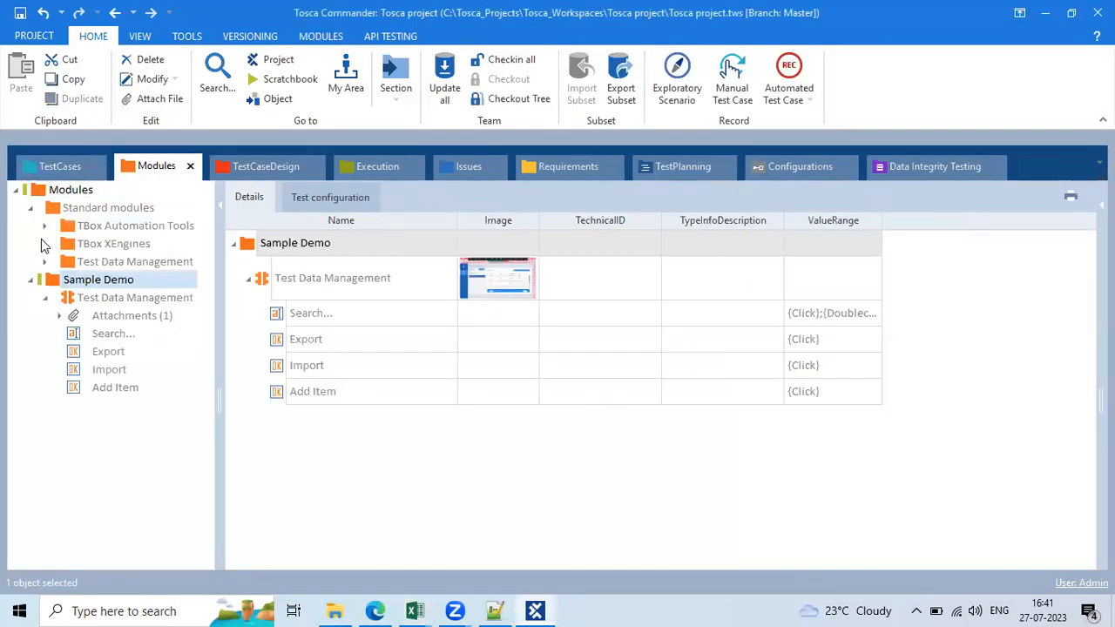
pyautogui.click(44, 243)
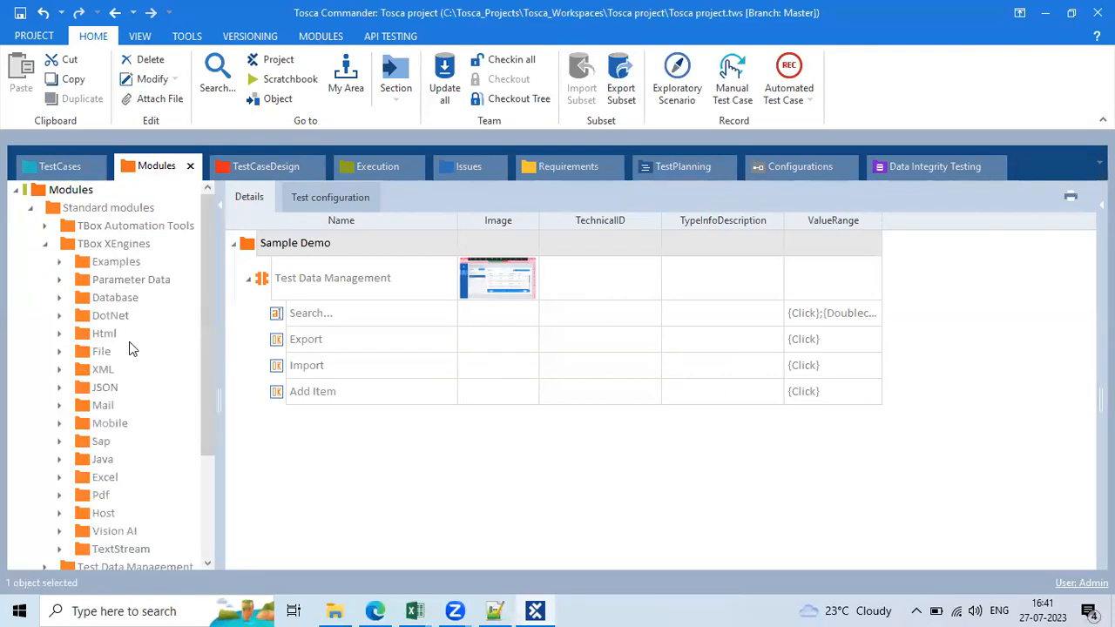
pyautogui.click(104, 336)
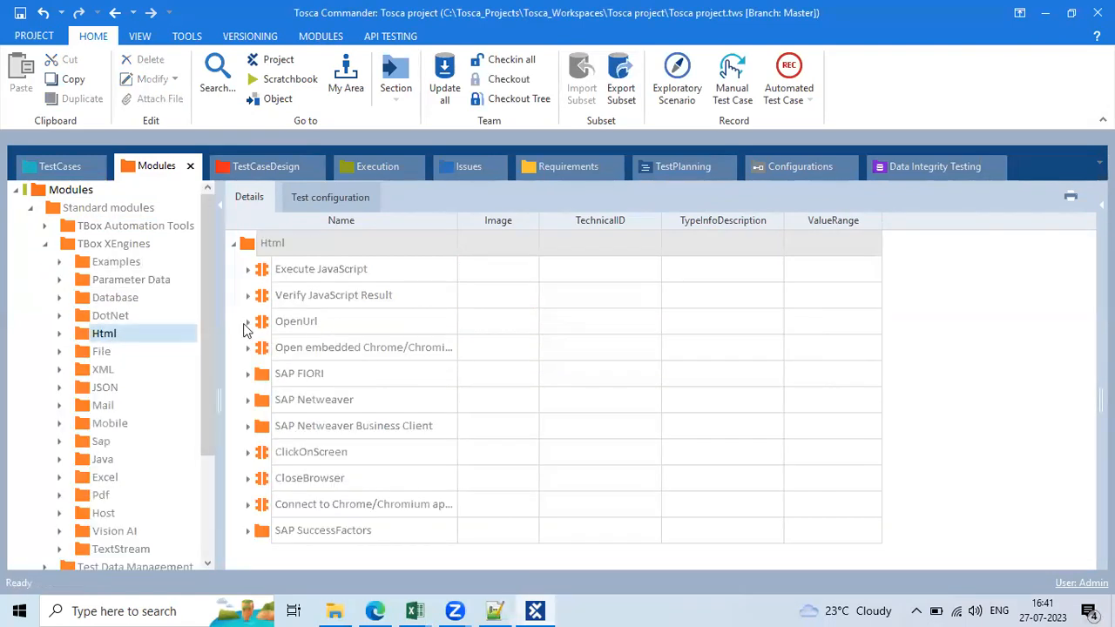
pyautogui.moveTo(307, 320); pyautogui.dragTo(257, 254)
pyautogui.click(446, 267)
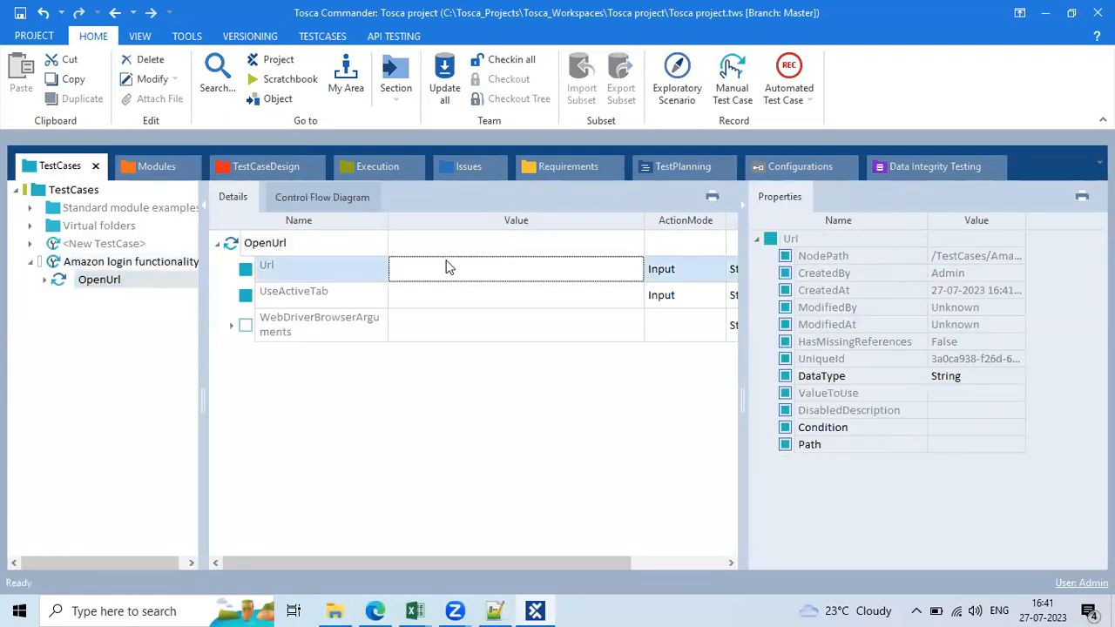
pyautogui.click(446, 266)
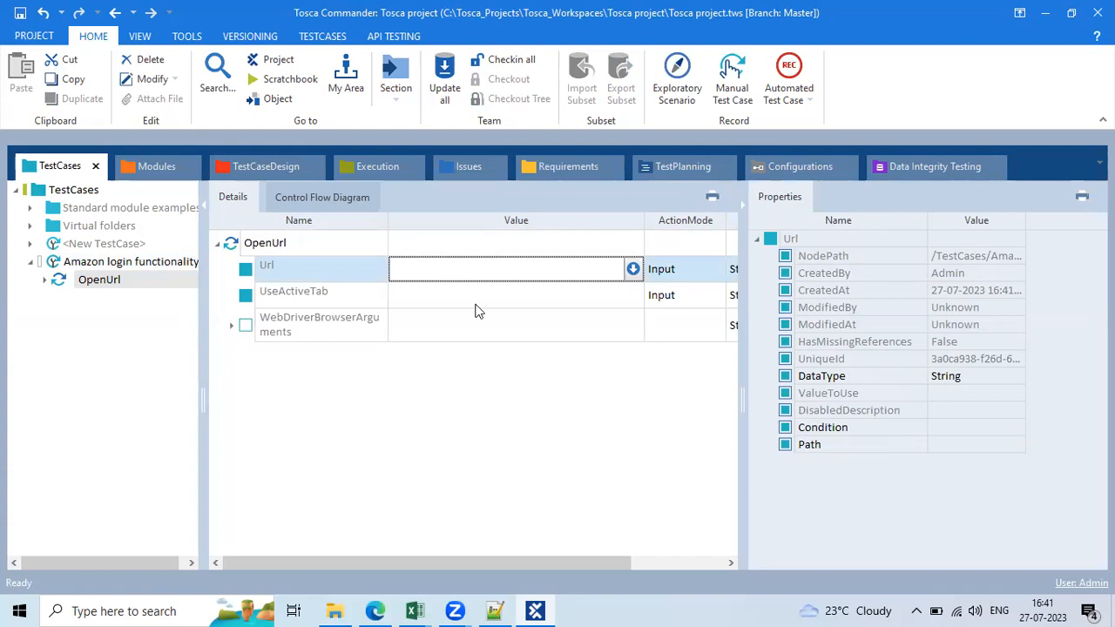
pyautogui.moveTo(421, 607)
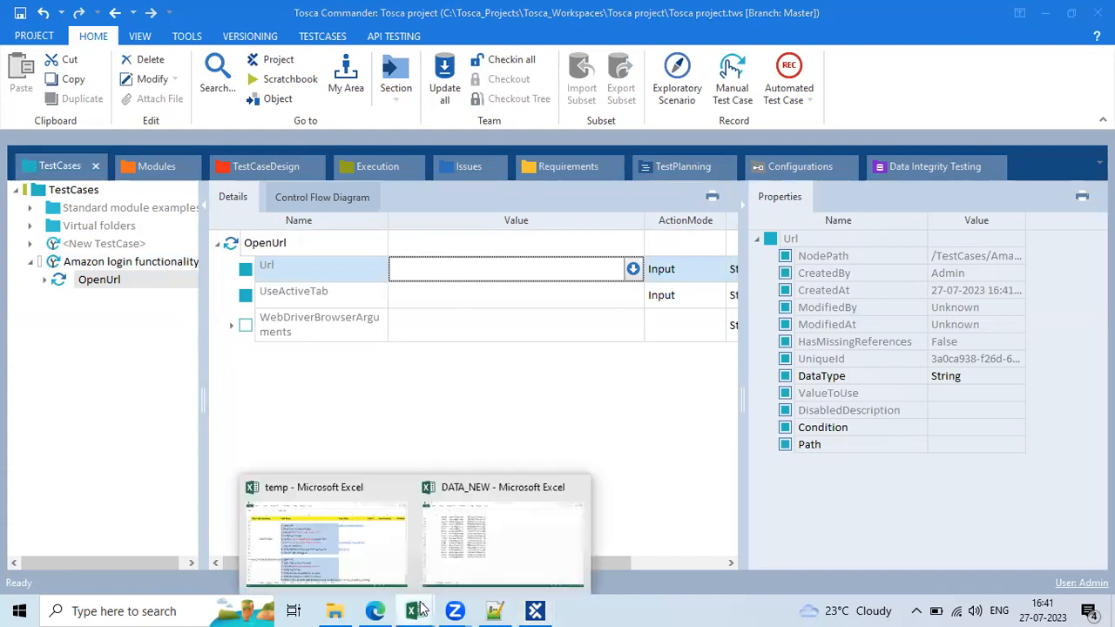
pyautogui.click(392, 531)
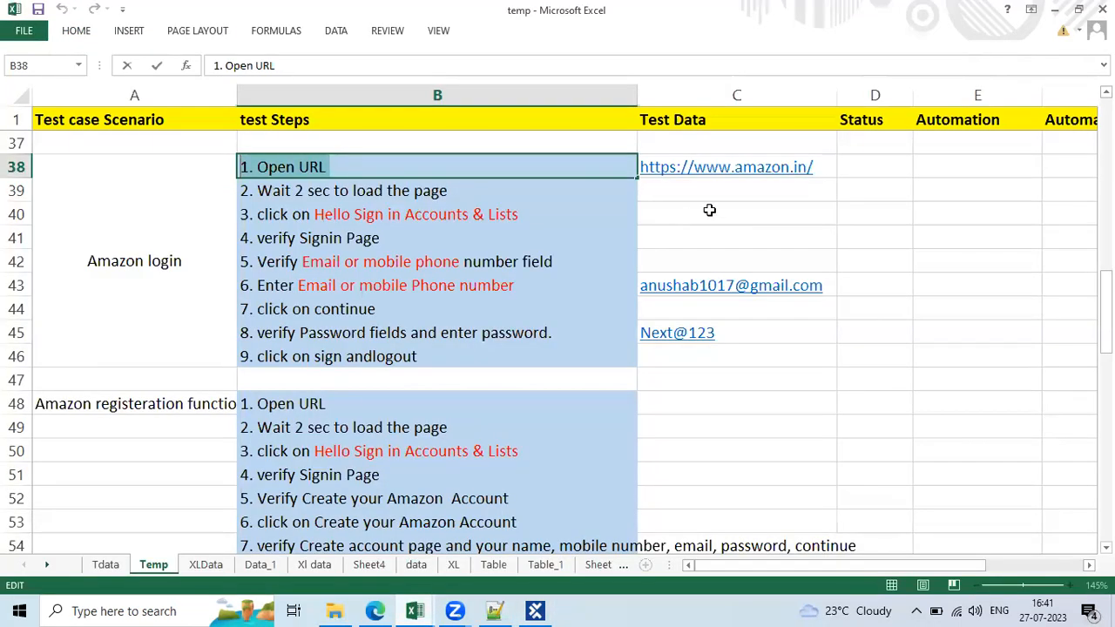
pyautogui.press('Right')
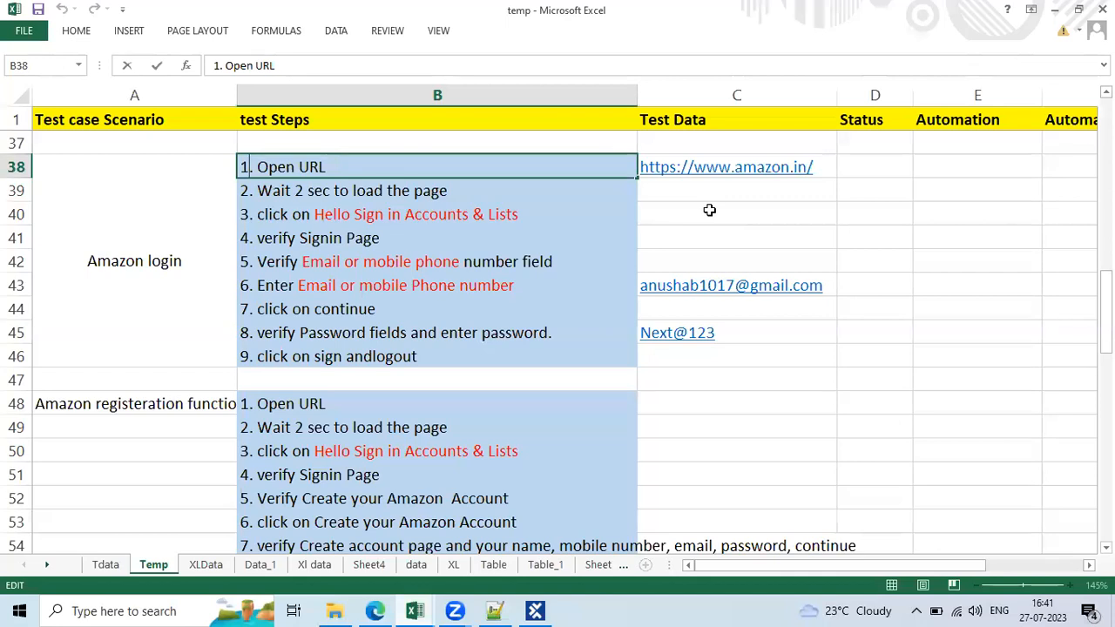
pyautogui.click(840, 167)
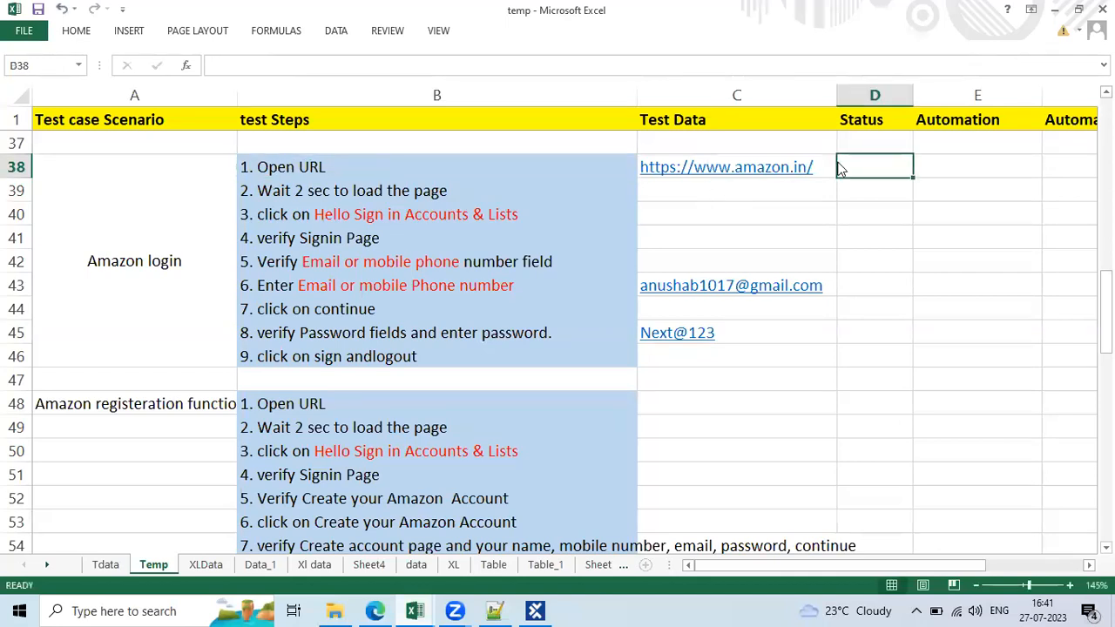
pyautogui.press('Left')
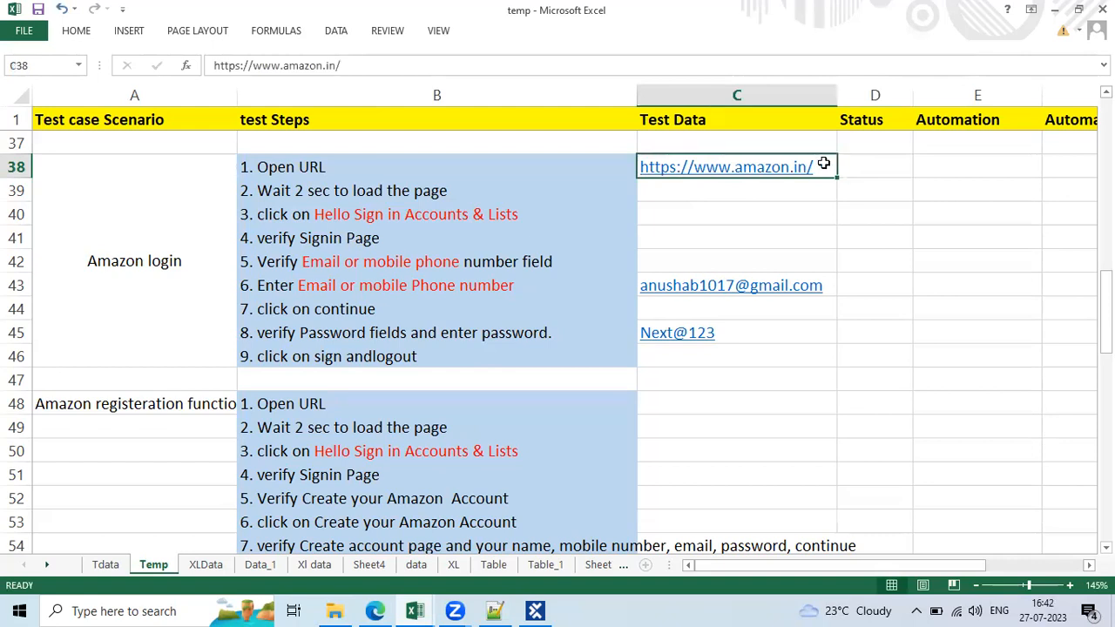
pyautogui.hotkey('ctrl', 'c')
pyautogui.hotkey('alt', 'Tab')
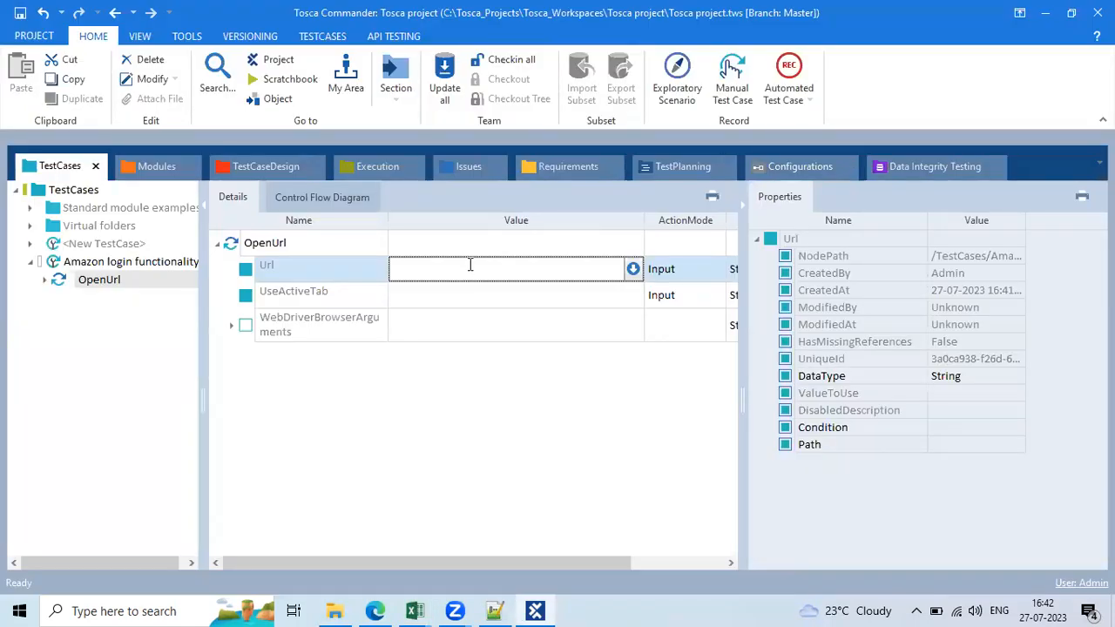
pyautogui.hotkey('ctrl', 'v')
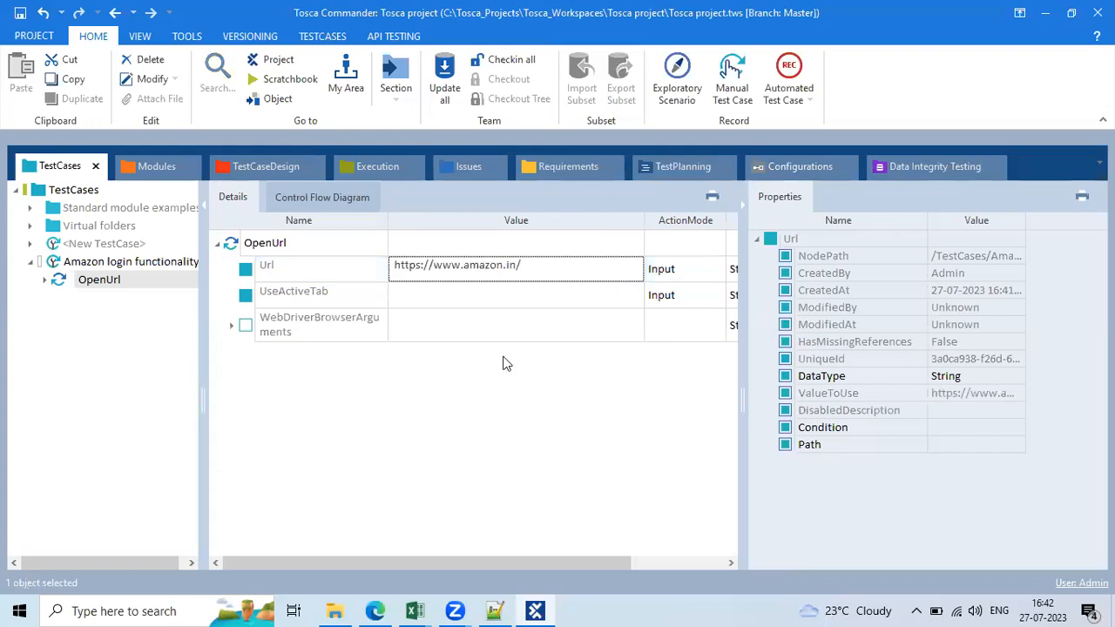
pyautogui.click(420, 296)
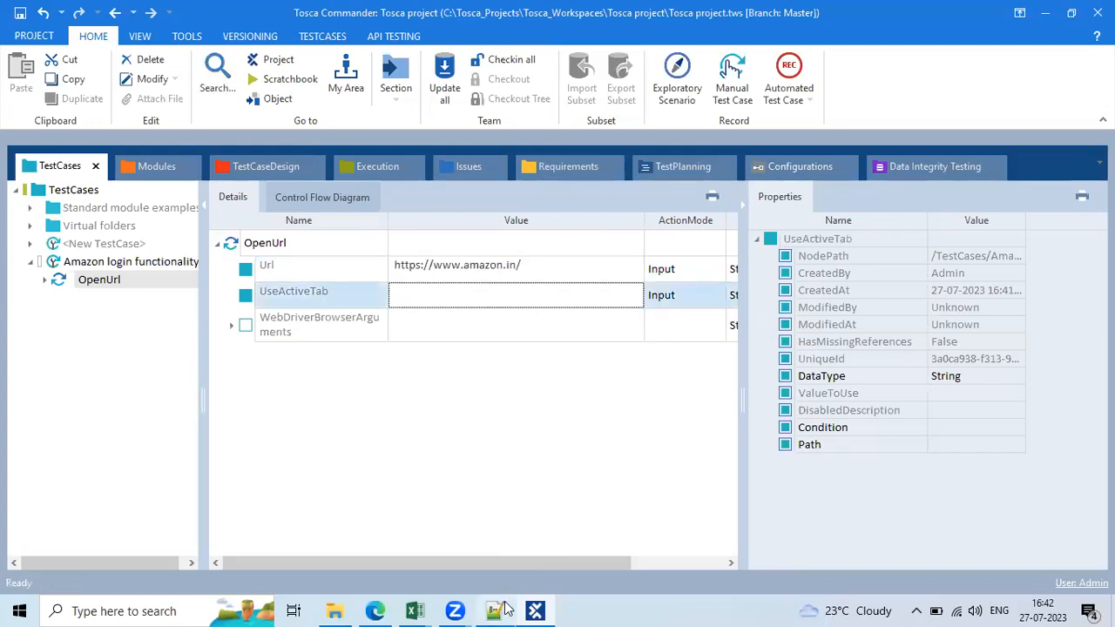
# Add a TBox Wait step from TBox Automation Tools Timing to the test case and set its Duration to 2000
pyautogui.moveTo(504, 607)
pyautogui.click(415, 611)
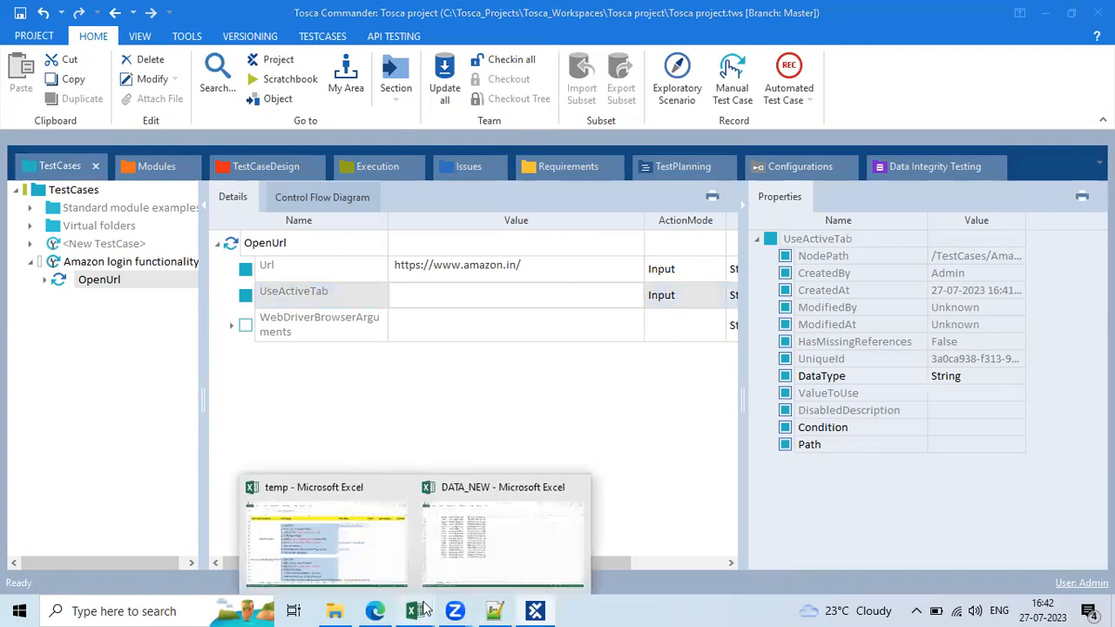
pyautogui.click(347, 548)
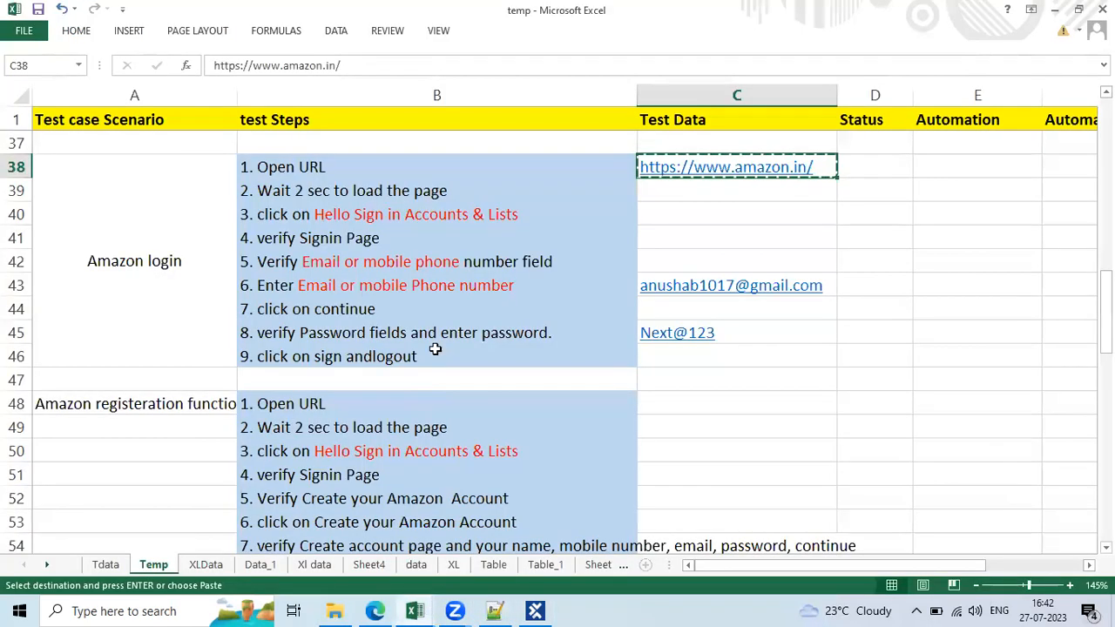
pyautogui.click(357, 185)
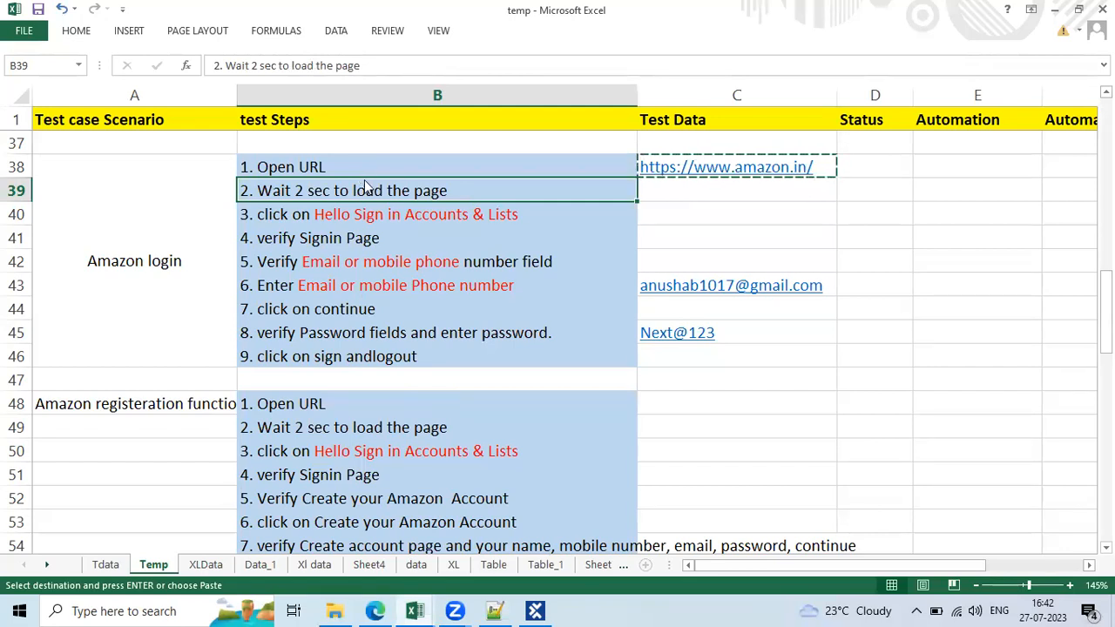
pyautogui.hotkey('alt', 'Tab')
pyautogui.click(133, 157)
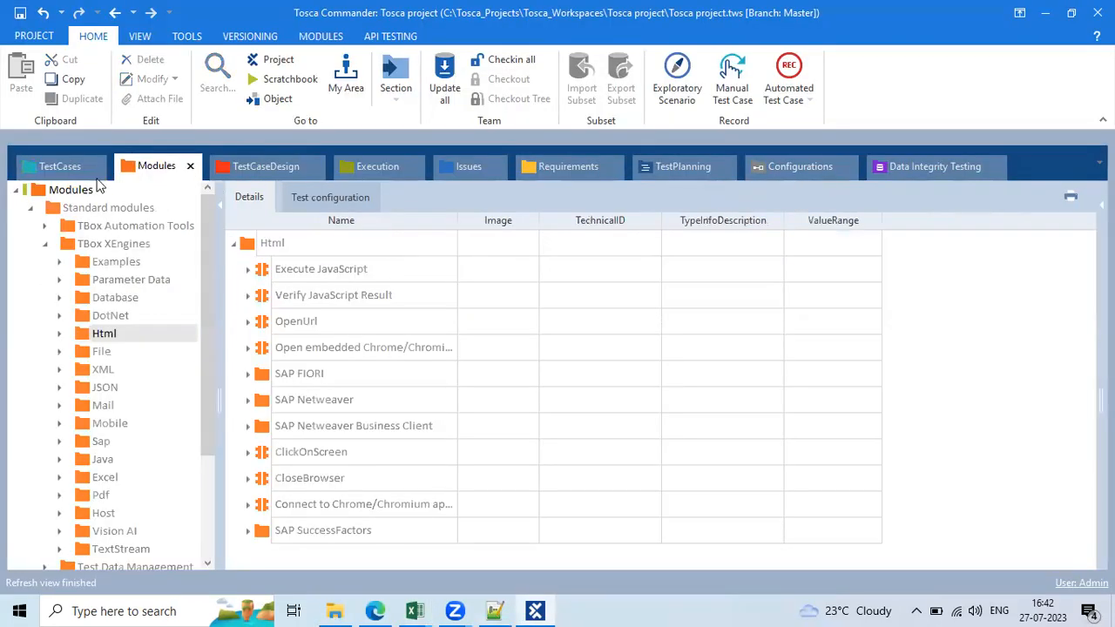
pyautogui.click(44, 225)
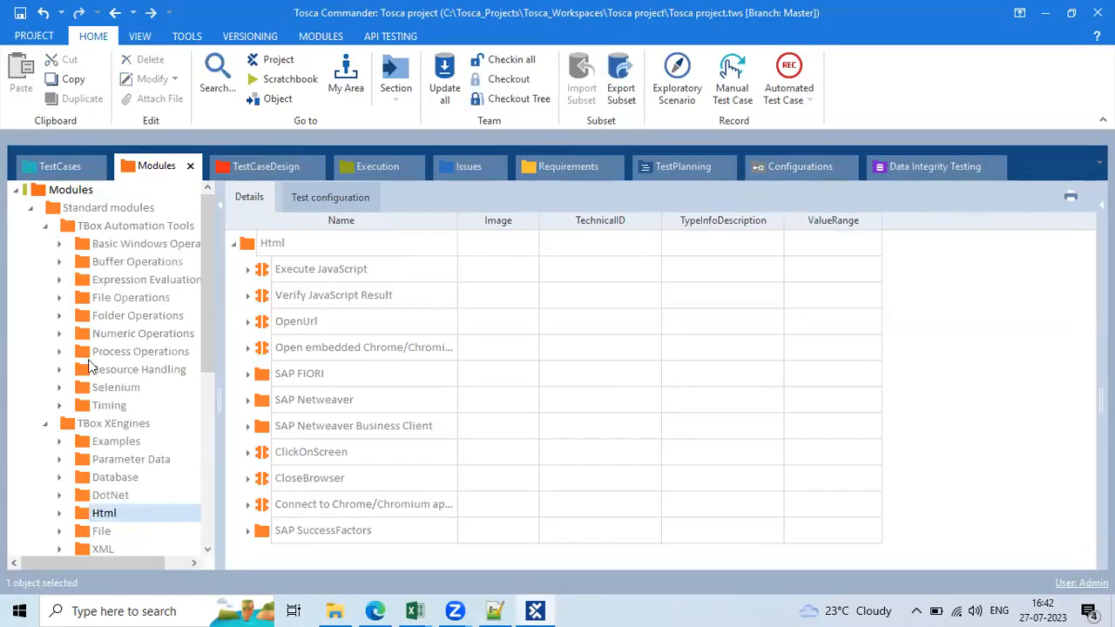
pyautogui.click(108, 405)
pyautogui.moveTo(265, 277); pyautogui.dragTo(114, 299)
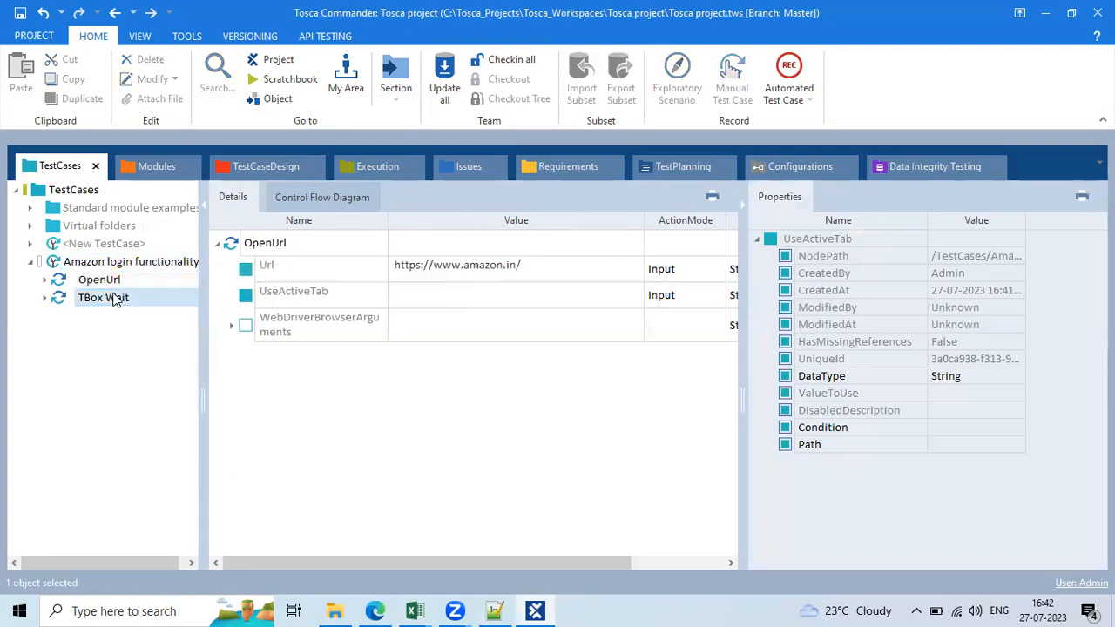
pyautogui.click(431, 270)
pyautogui.write('2')
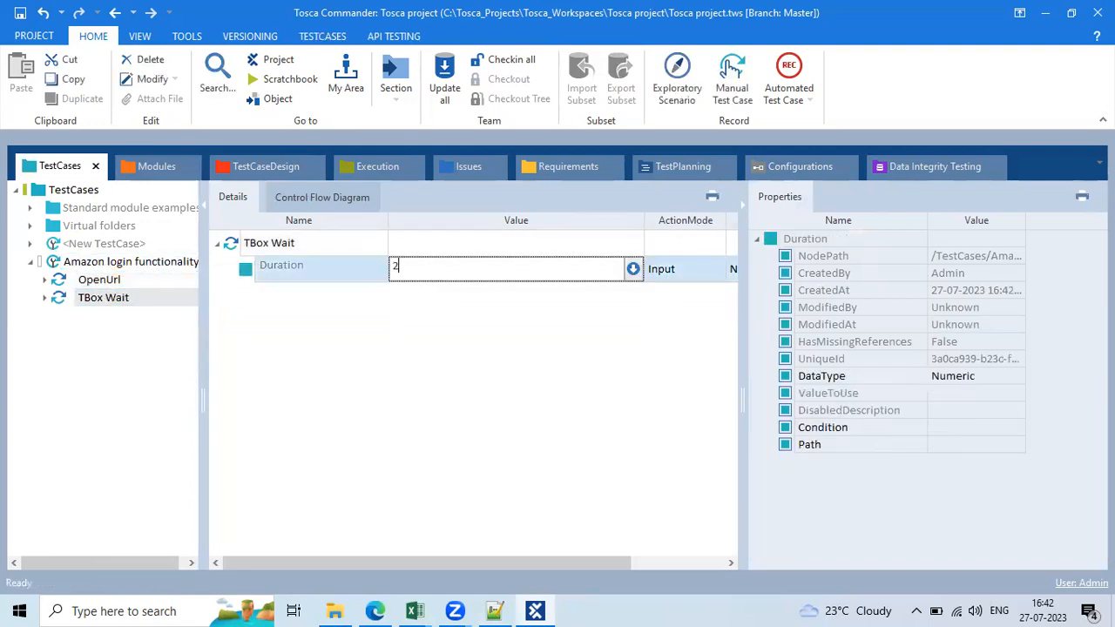
pyautogui.write('0000')
pyautogui.press('Return')
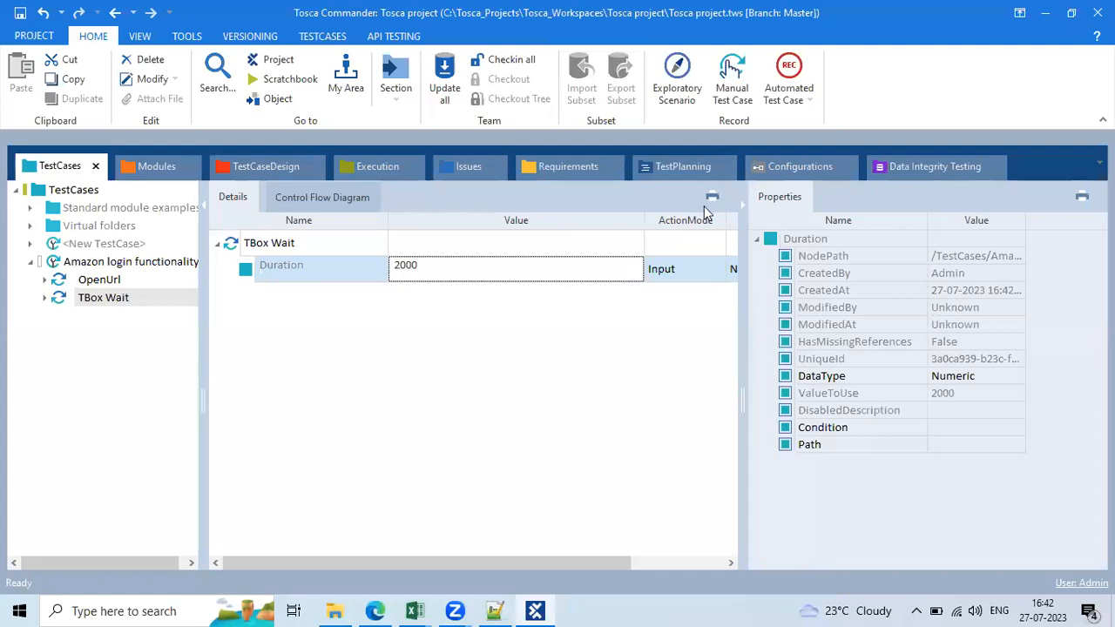
# Review the Amazon login functionality test case and its OpenUrl and TBox Wait steps
pyautogui.moveTo(639, 221); pyautogui.dragTo(466, 226)
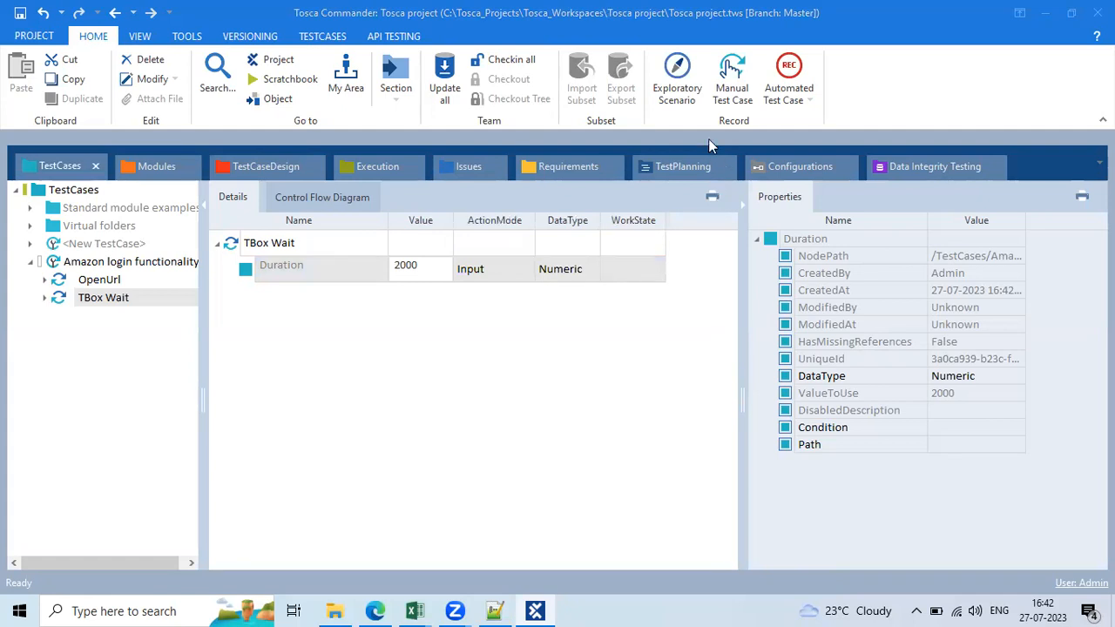
pyautogui.click(99, 261)
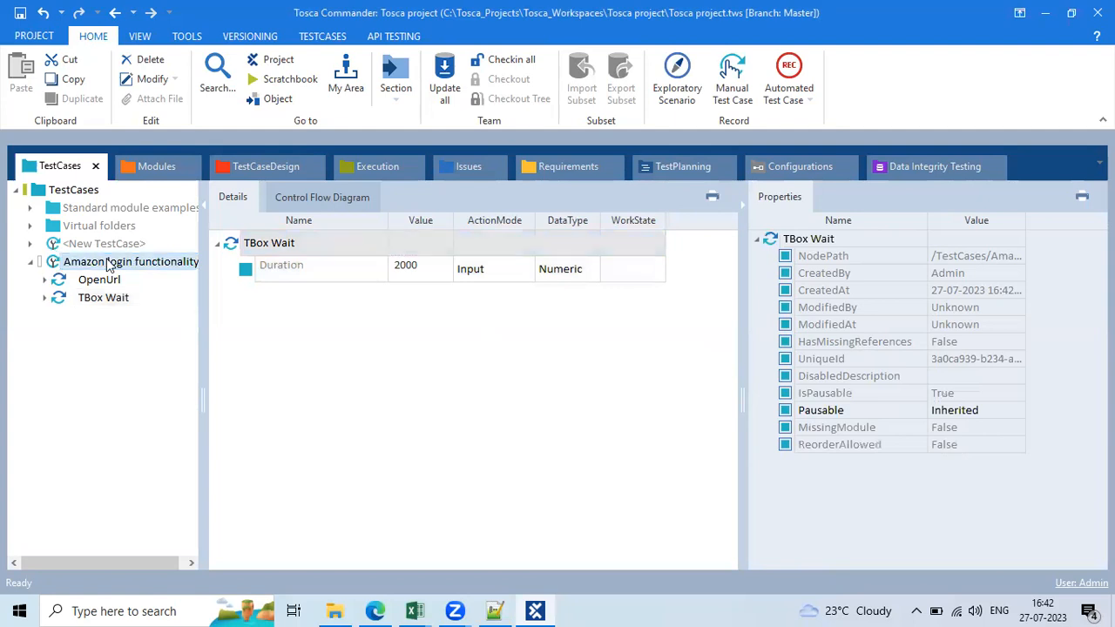
pyautogui.click(232, 269)
pyautogui.click(233, 296)
pyautogui.click(140, 163)
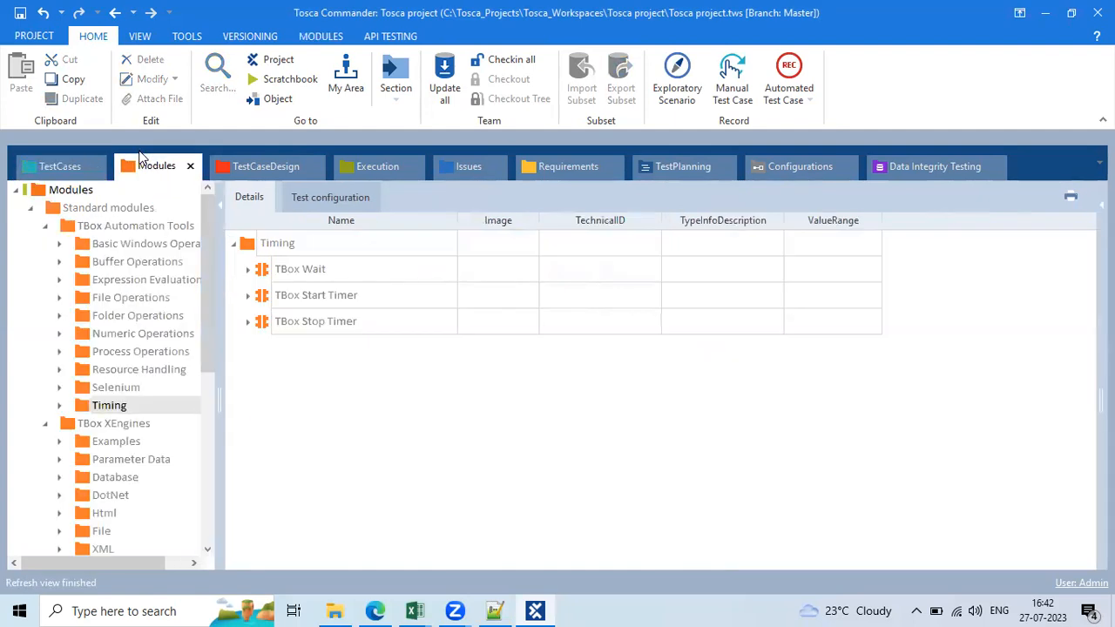
pyautogui.click(61, 165)
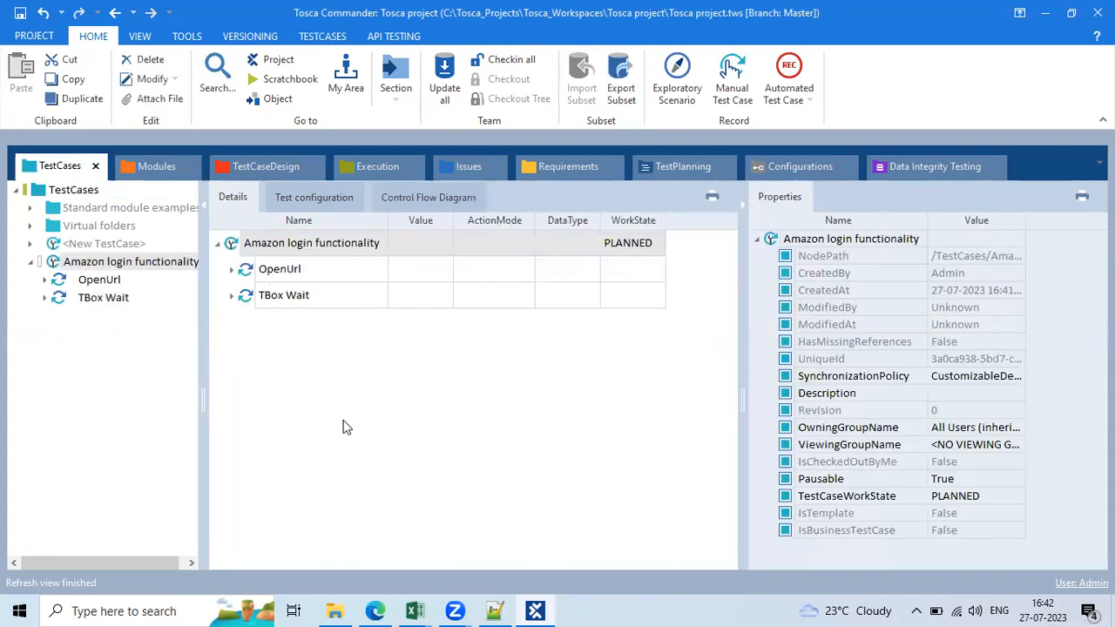
# Review test step 3, clicking Hello Sign in Accounts & Lists, in the Excel test steps sheet
pyautogui.click(495, 611)
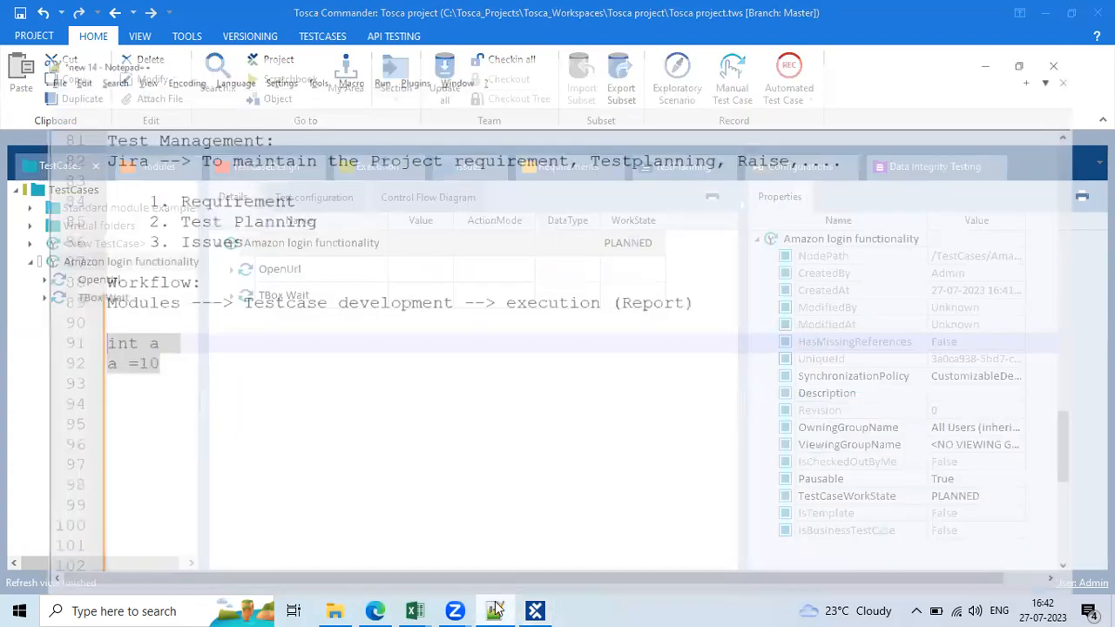
pyautogui.click(495, 609)
pyautogui.moveTo(415, 610)
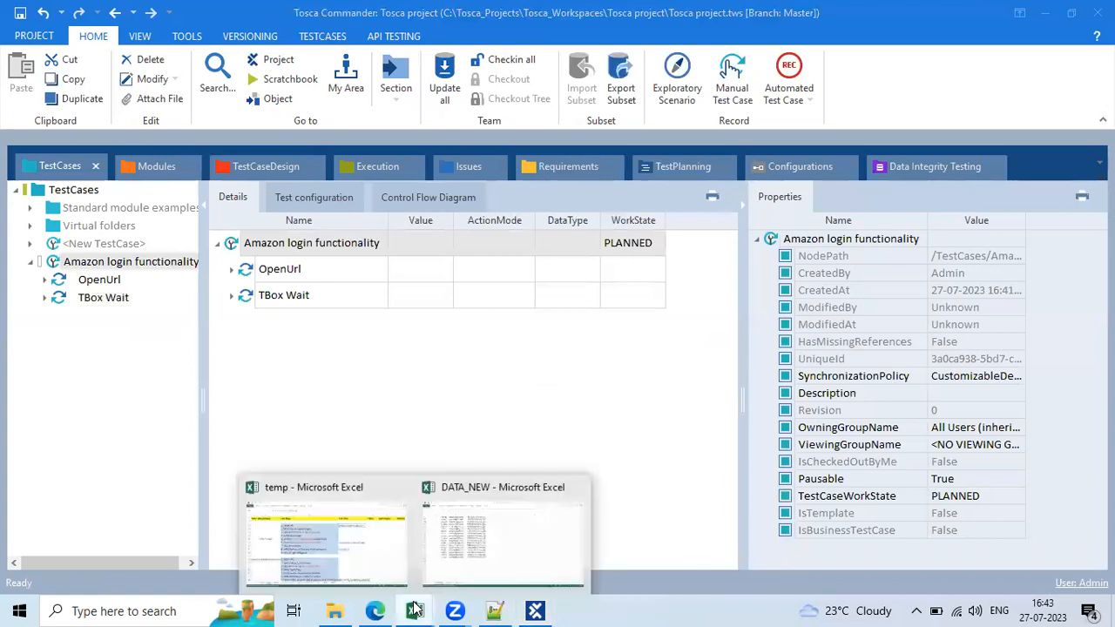
pyautogui.click(311, 542)
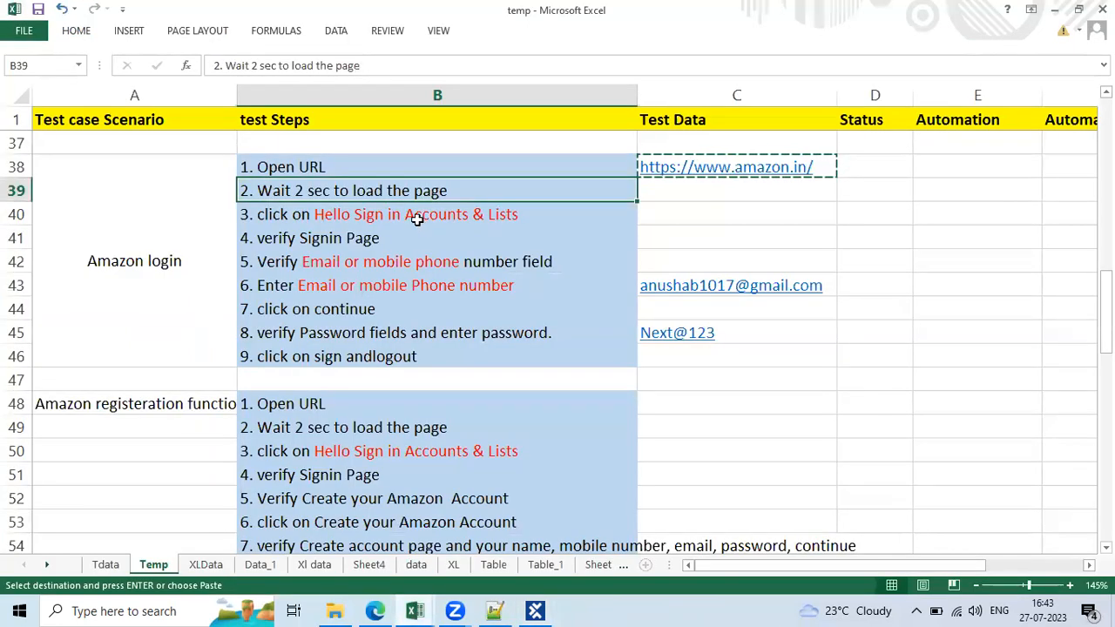
pyautogui.click(416, 216)
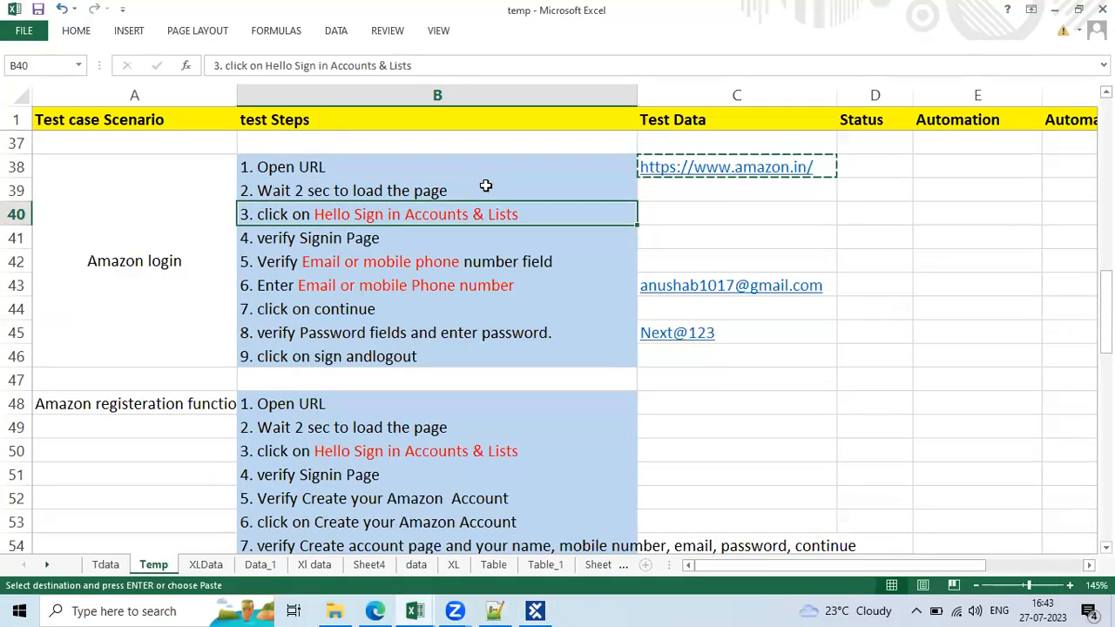
pyautogui.doubleClick(481, 204)
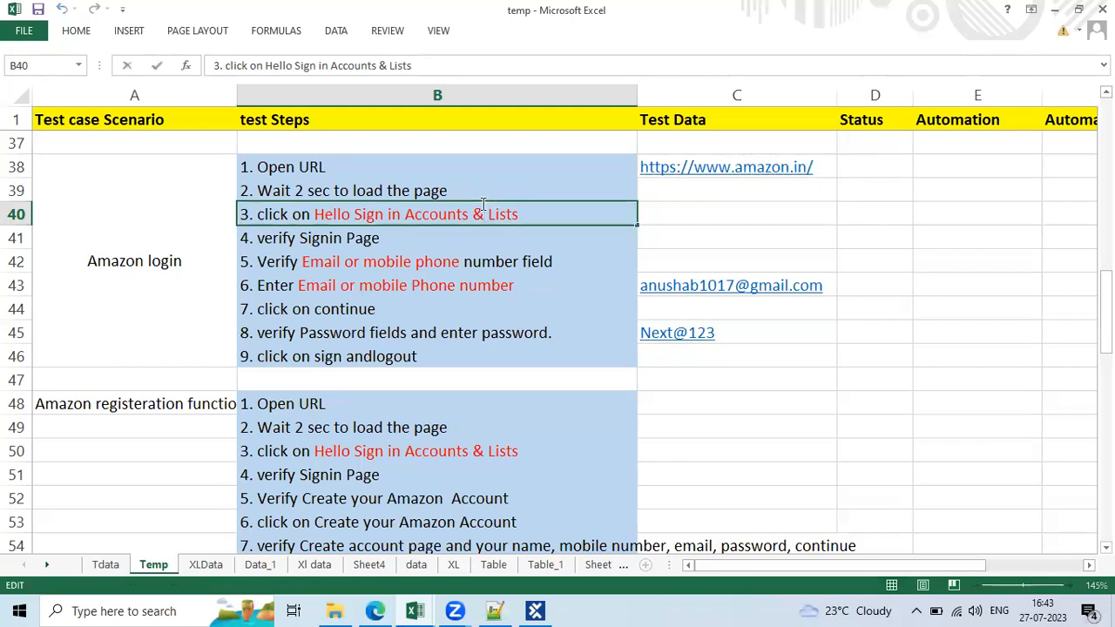
pyautogui.moveTo(519, 215); pyautogui.dragTo(320, 210)
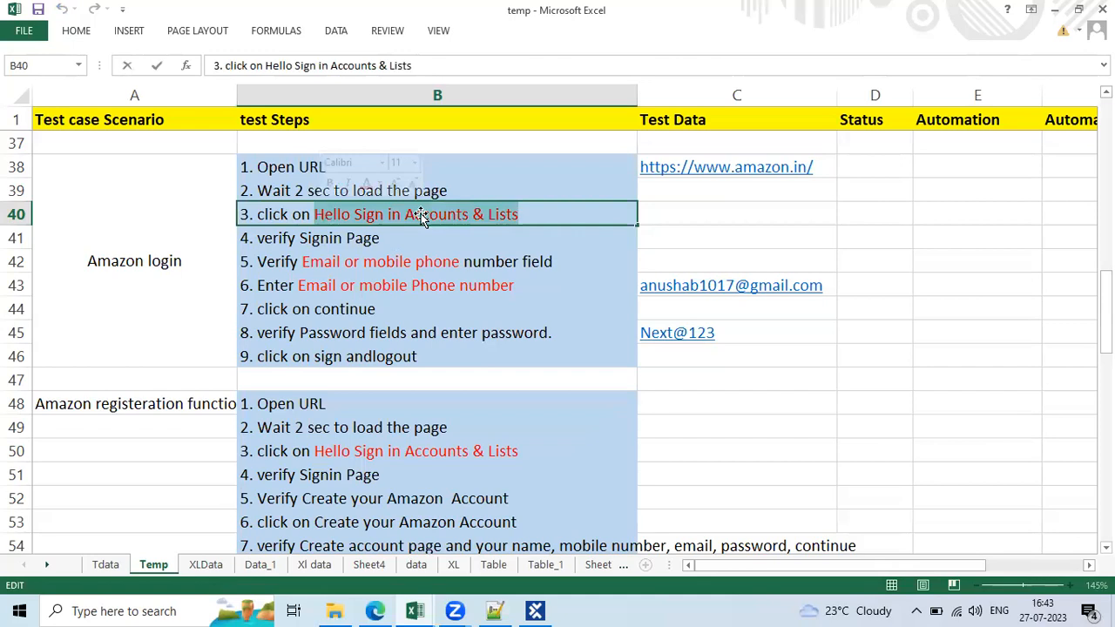
pyautogui.click(494, 214)
pyautogui.moveTo(520, 214); pyautogui.dragTo(316, 213)
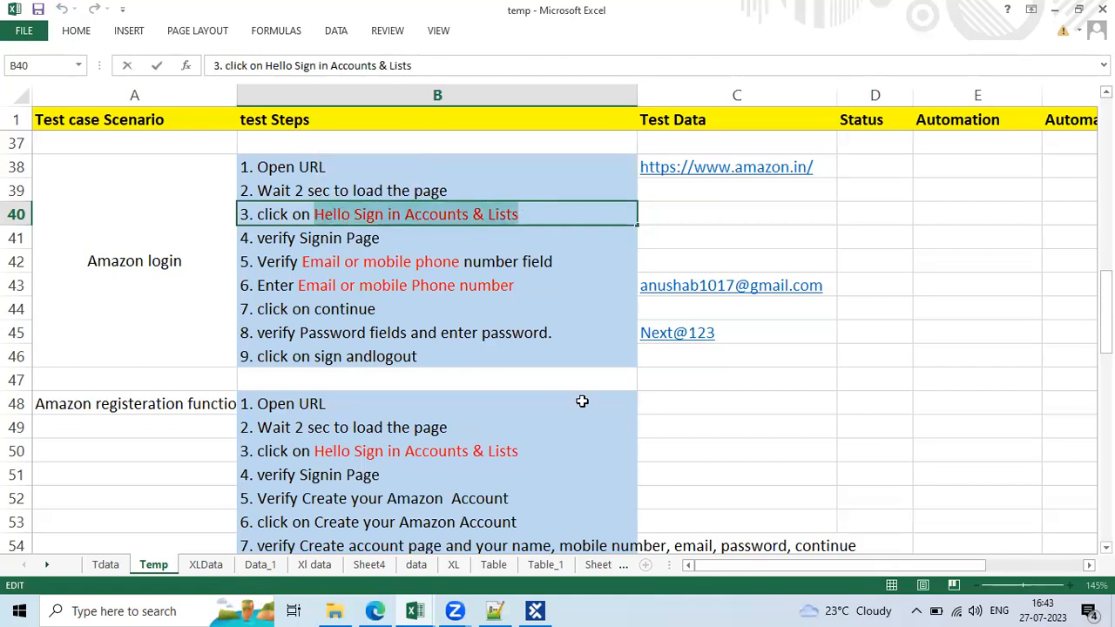
# Start an XScan of the Online Shopping site in India browser window from the Sample Demo modules folder
pyautogui.click(535, 610)
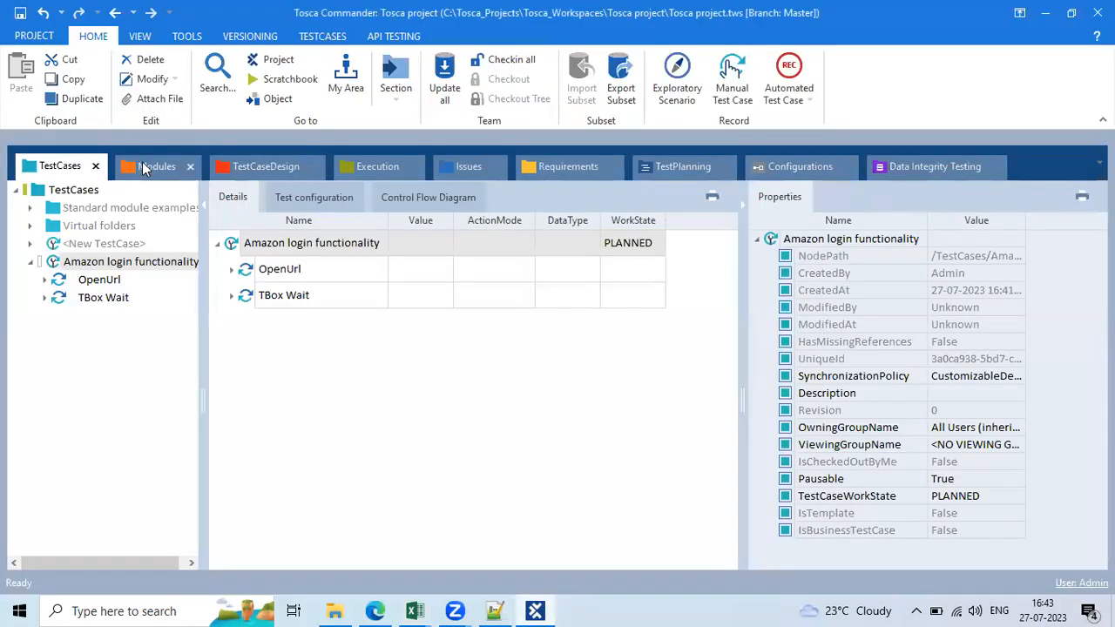
pyautogui.click(146, 167)
pyautogui.click(30, 207)
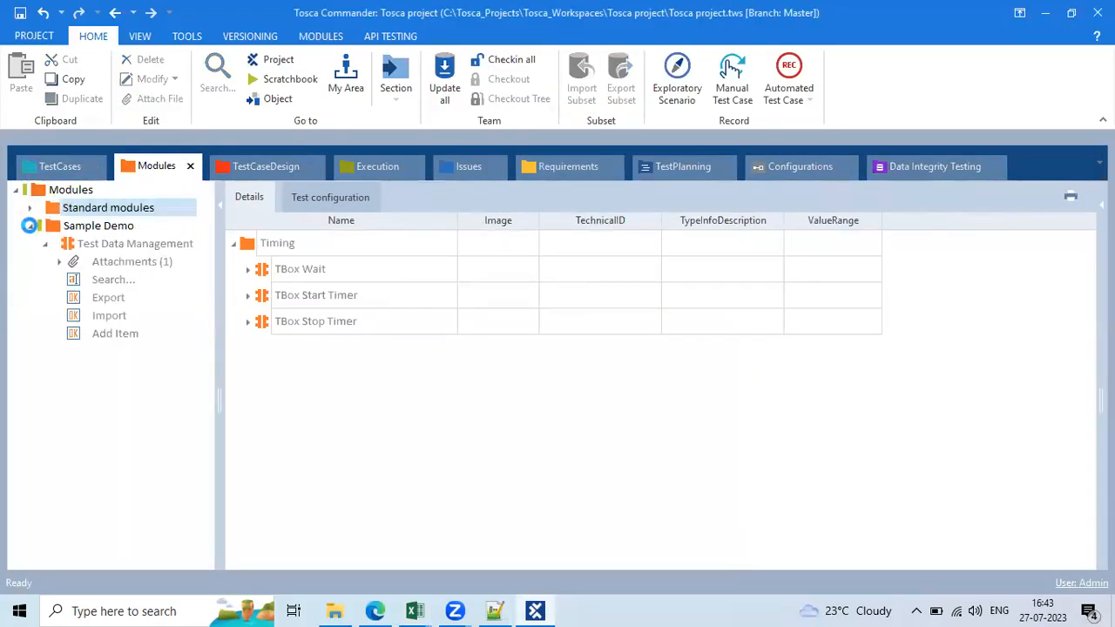
pyautogui.click(30, 225)
pyautogui.click(70, 226)
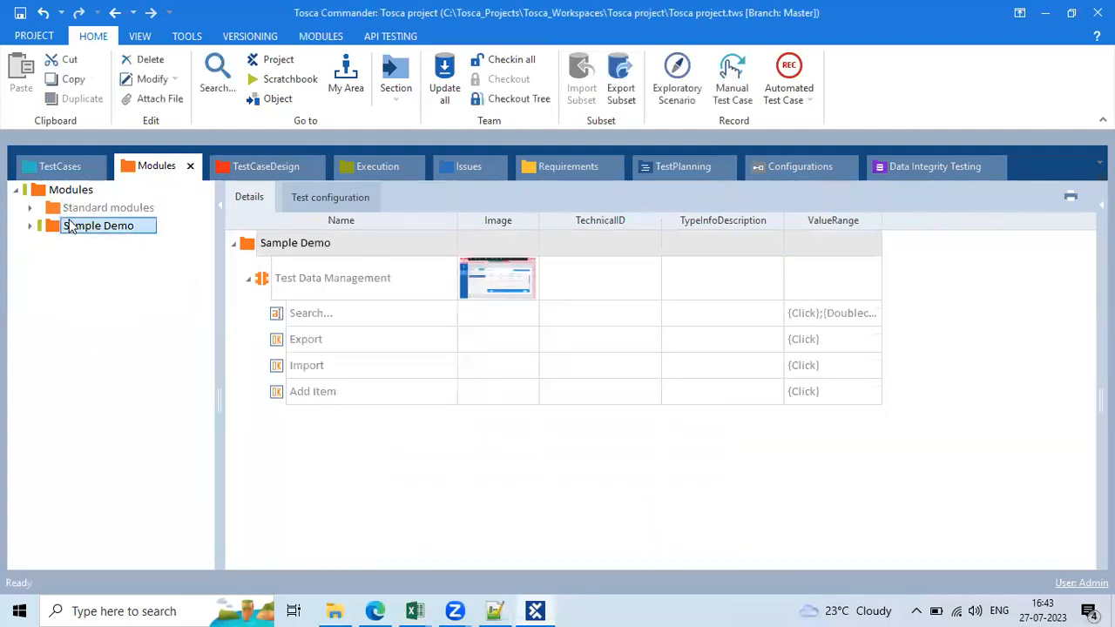
pyautogui.rightClick(70, 225)
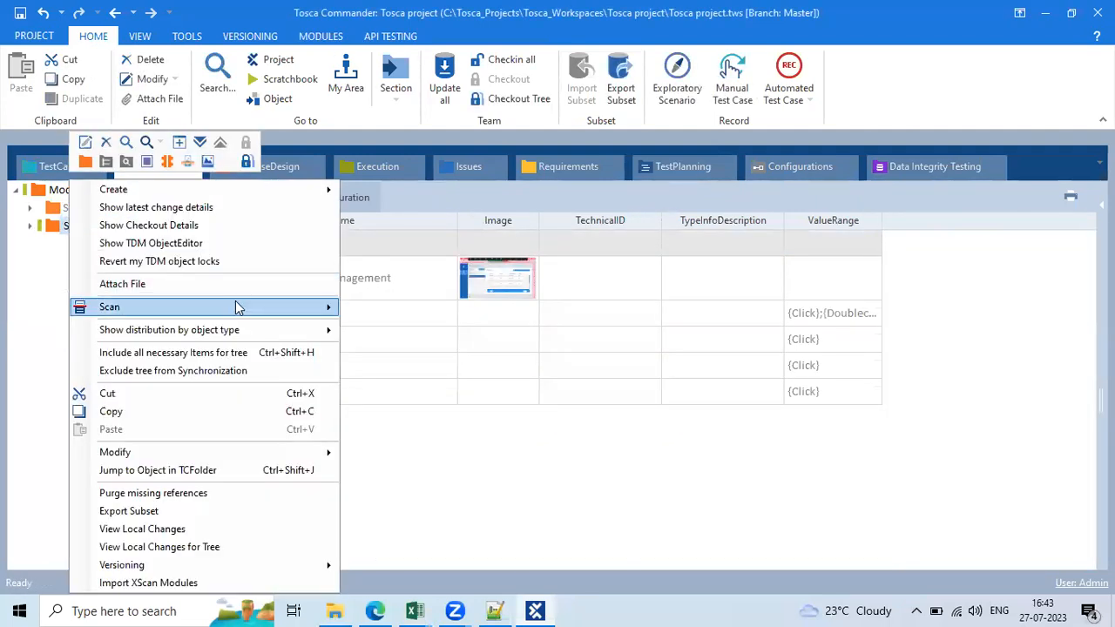
pyautogui.moveTo(329, 310)
pyautogui.click(388, 308)
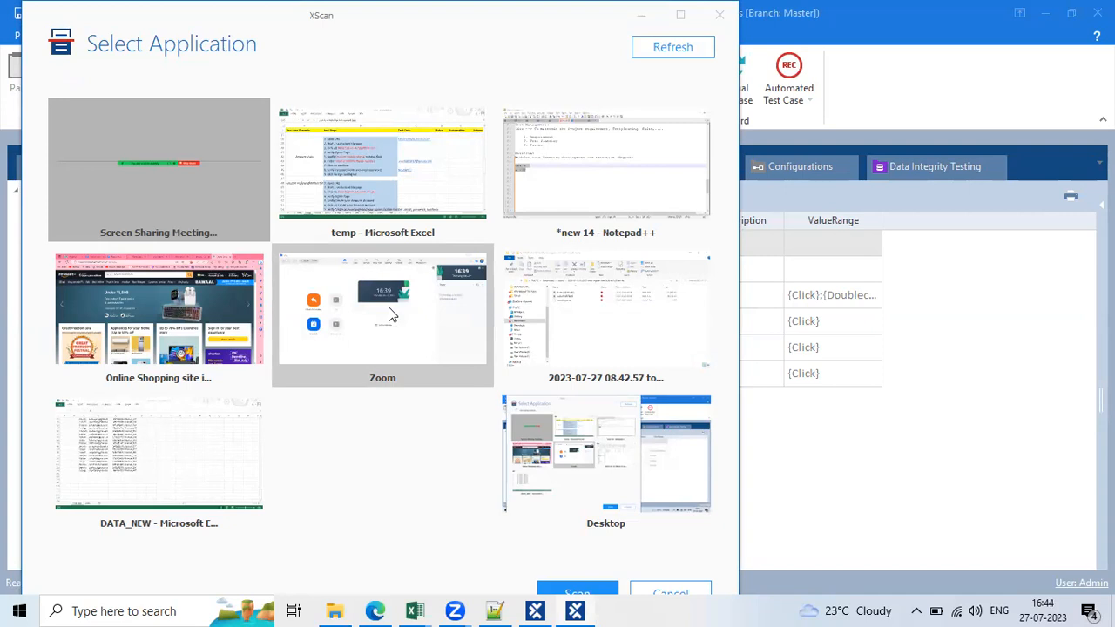
pyautogui.click(132, 286)
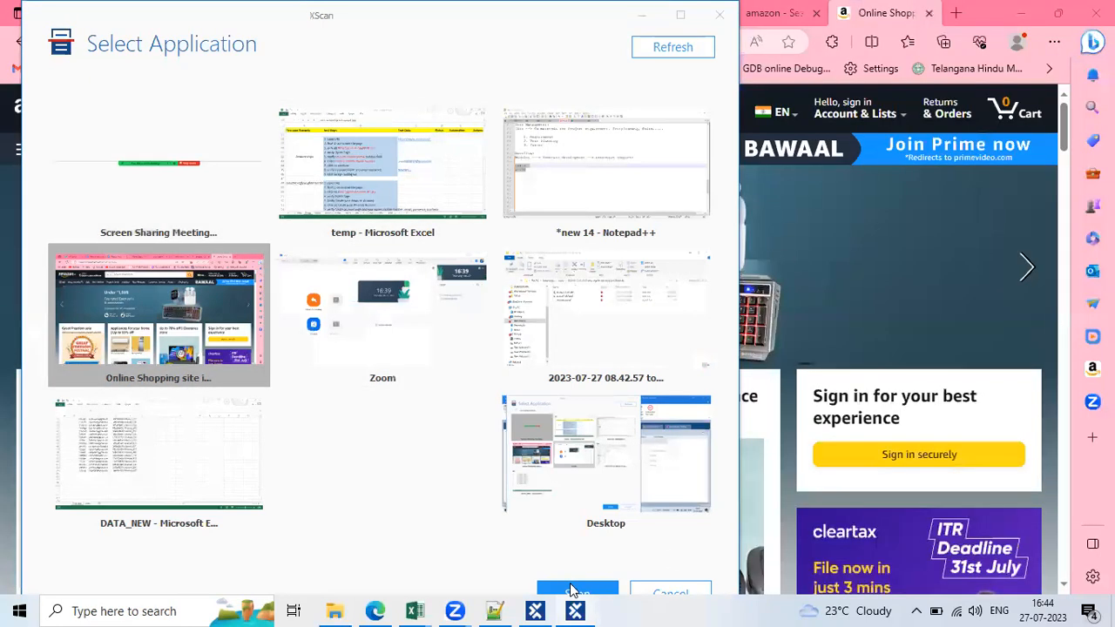
pyautogui.click(573, 590)
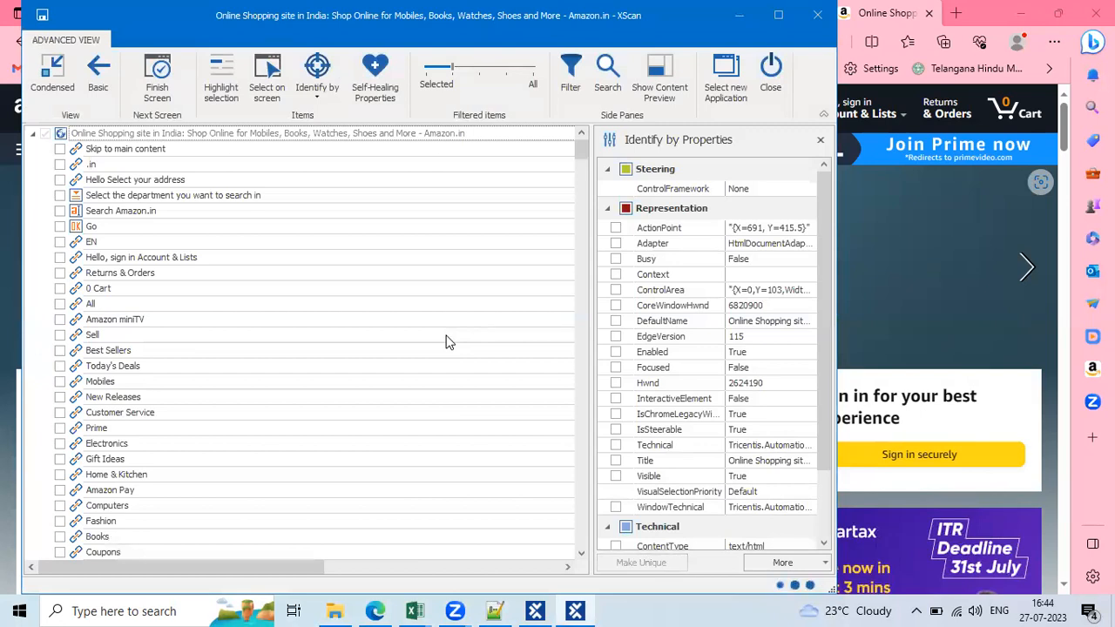
# Select the Hello, sign in Account & Lists link in the scan, save the module and close XScan
pyautogui.click(89, 258)
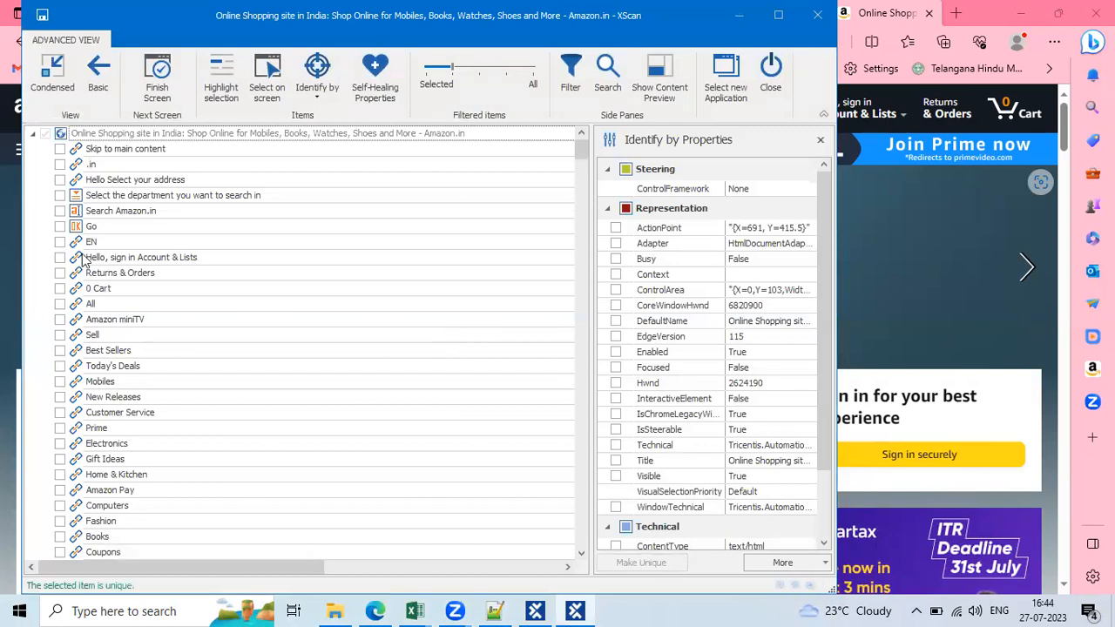
pyautogui.click(59, 258)
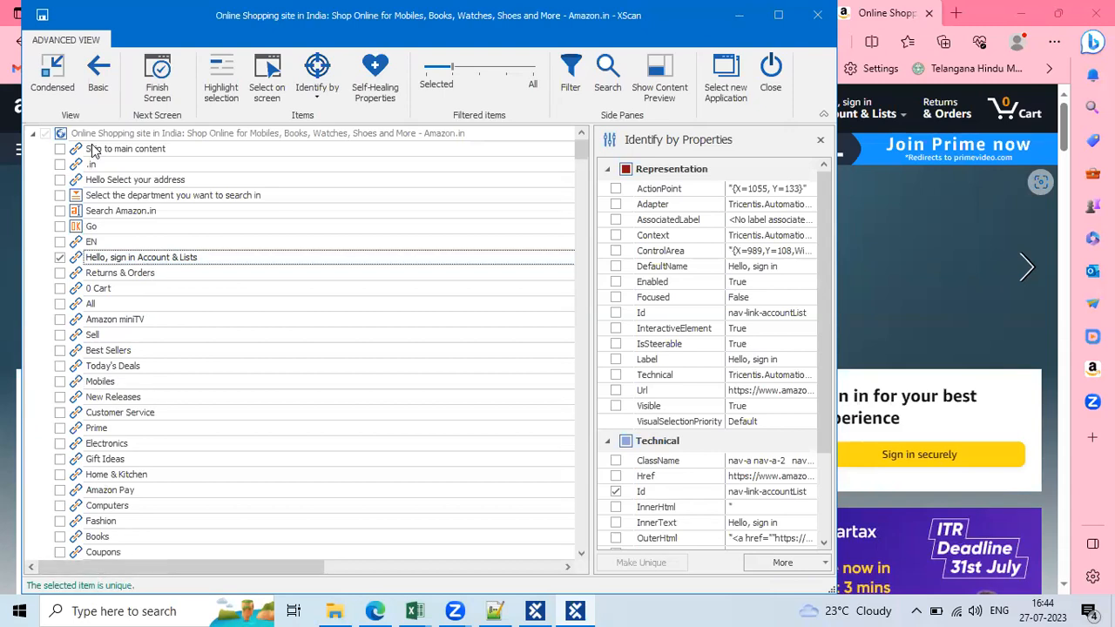
pyautogui.click(44, 14)
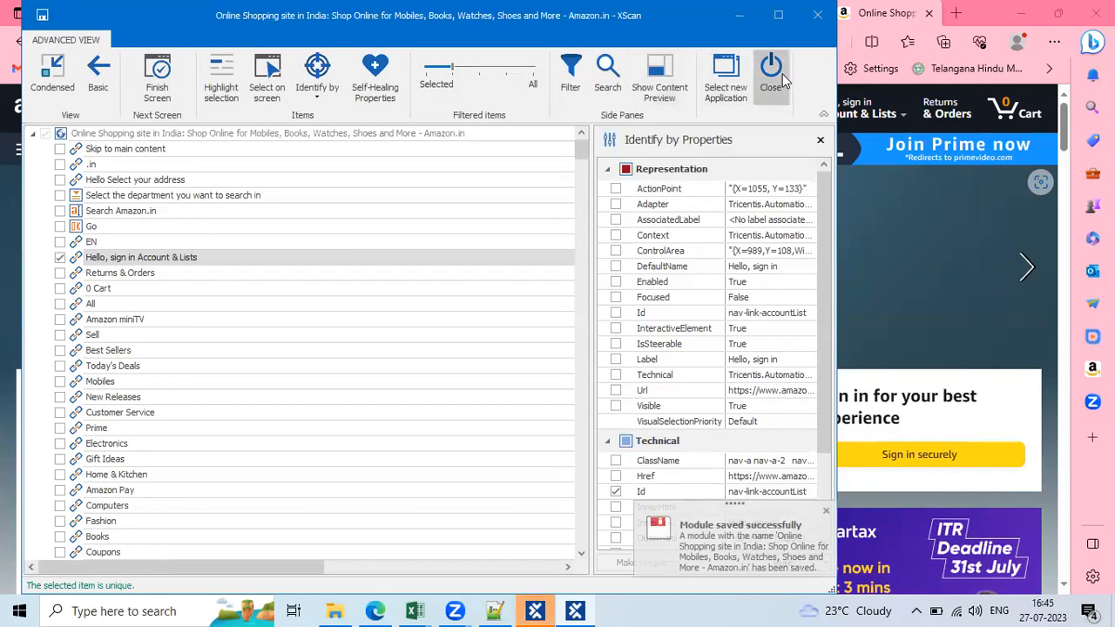
pyautogui.click(772, 77)
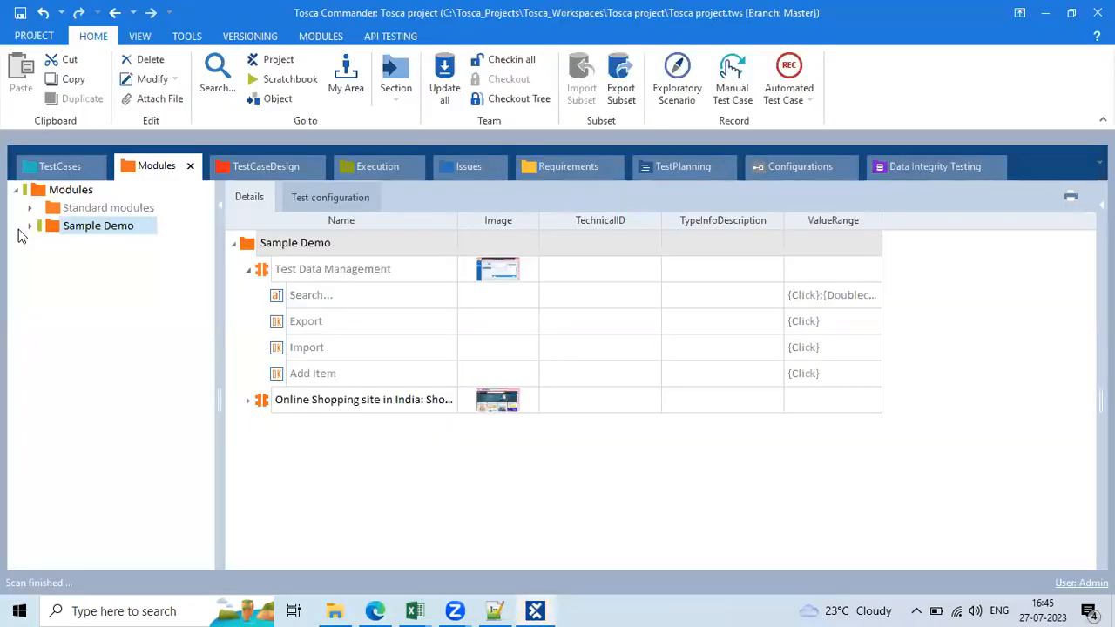
# Add the scanned Online Shopping site module as a step of the Amazon login functionality test case
pyautogui.click(29, 226)
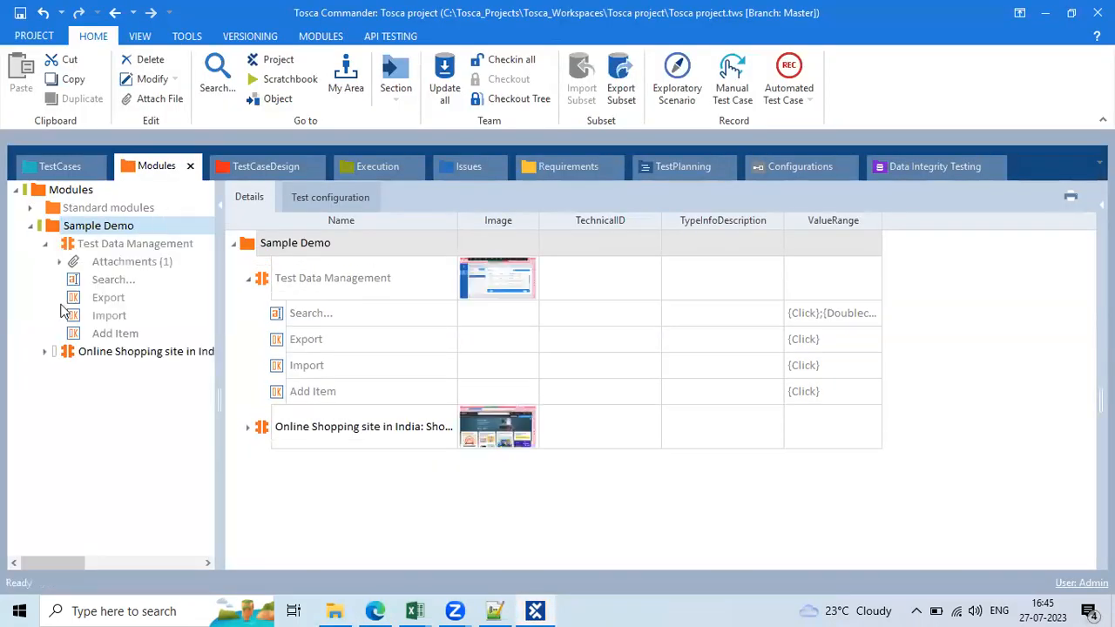
pyautogui.moveTo(63, 351); pyautogui.dragTo(270, 244)
pyautogui.click(233, 323)
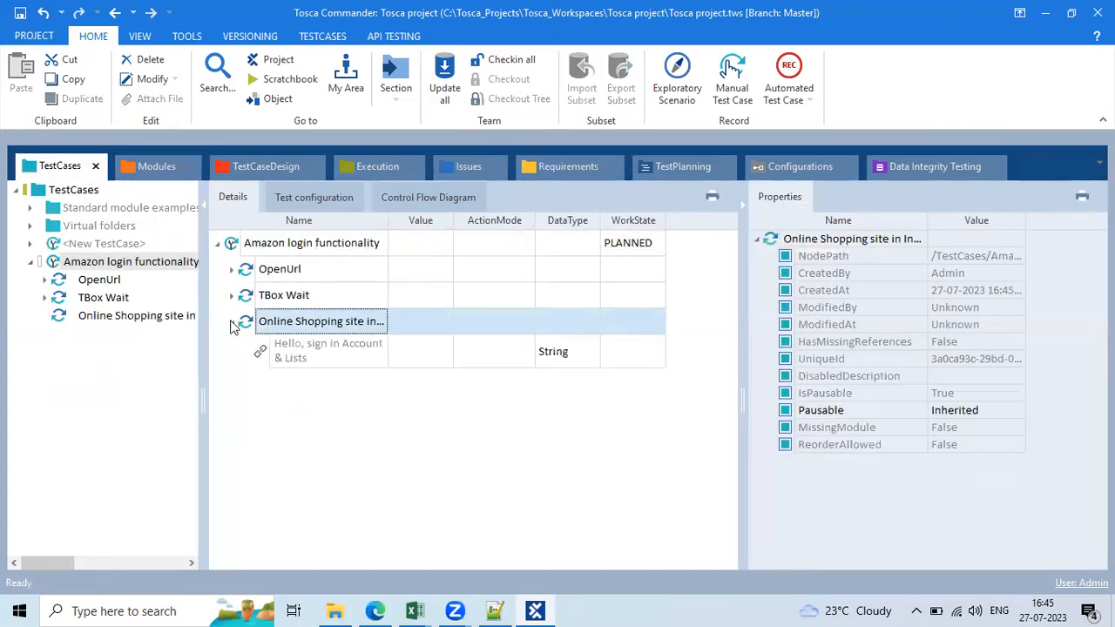
# Set the Hello, sign in Account & Lists value to {CLICK}
pyautogui.click(419, 353)
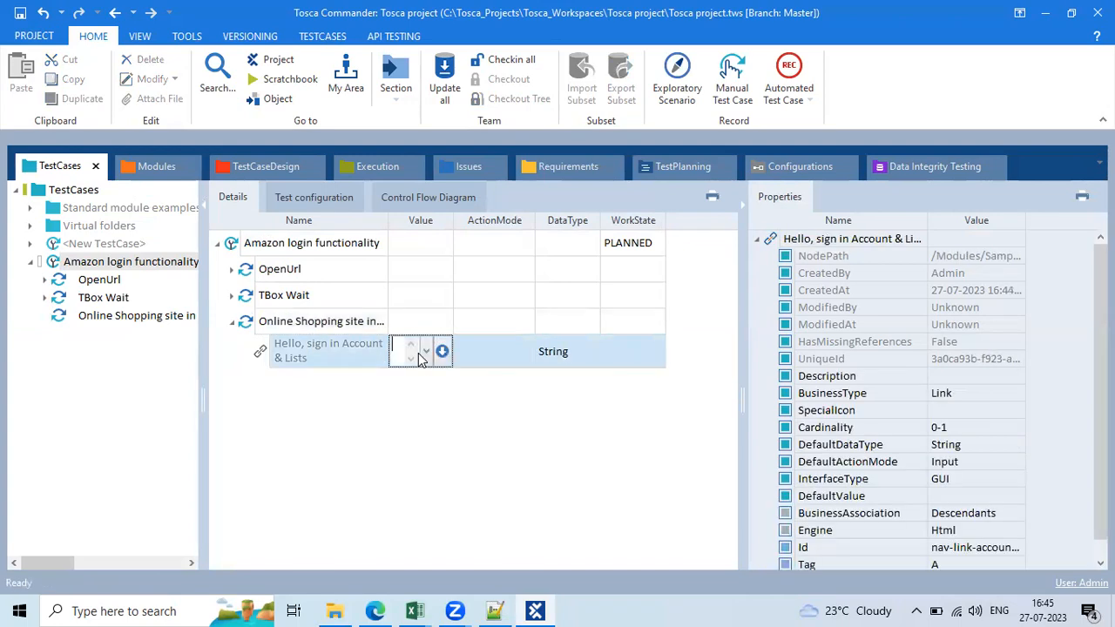
pyautogui.write('{CLI')
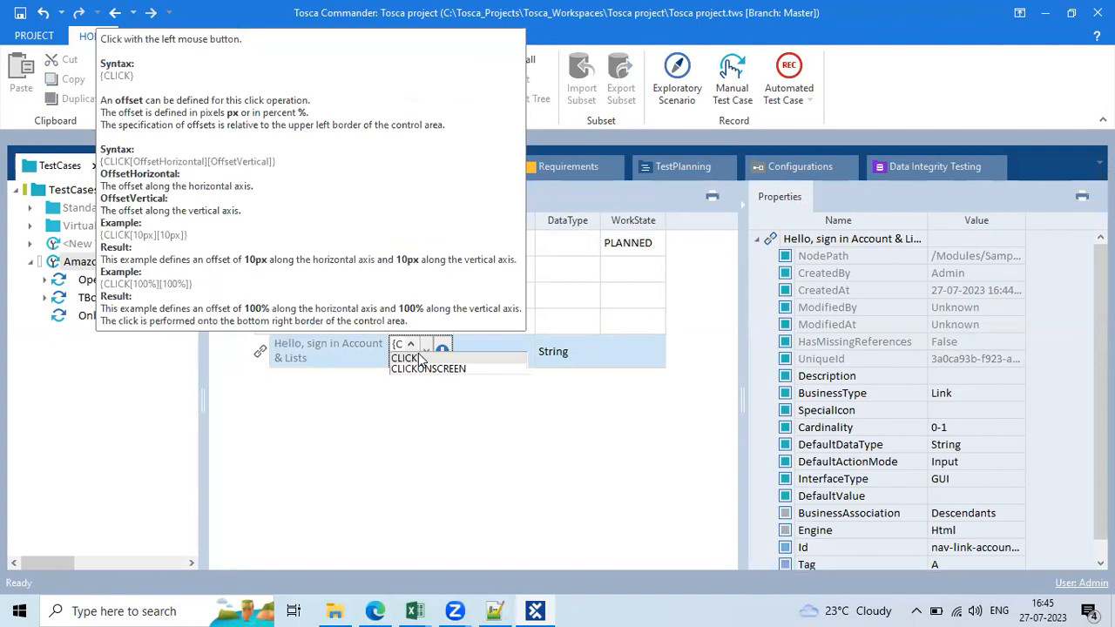
pyautogui.click(421, 358)
pyautogui.press('Return')
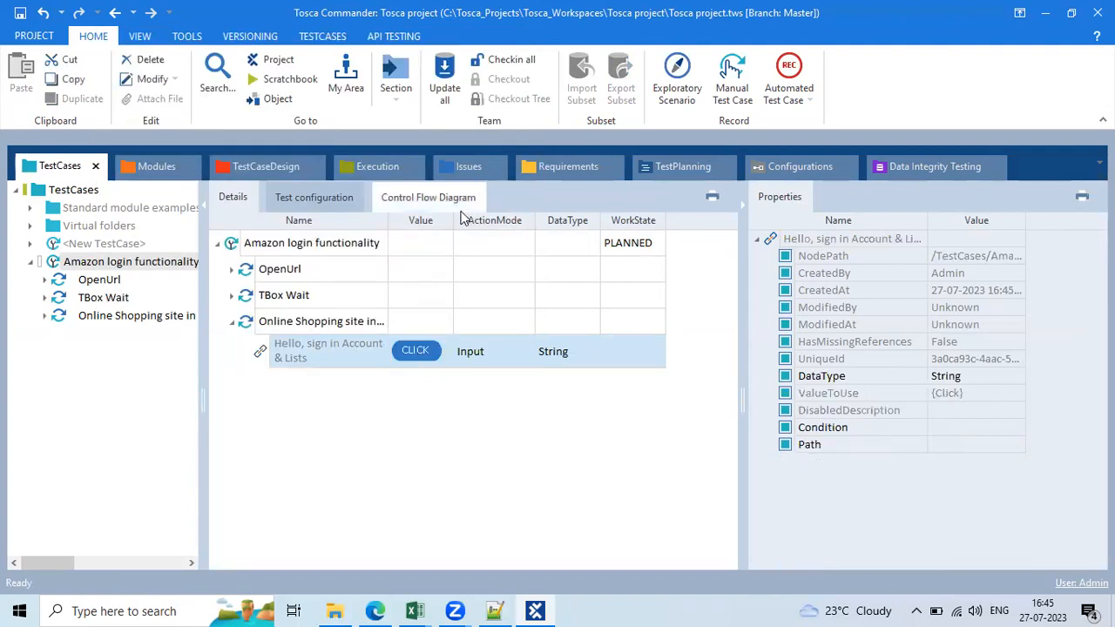
# Run the Online Shopping site test step in the ScratchBook against the Amazon.in page
pyautogui.moveTo(454, 219); pyautogui.dragTo(514, 220)
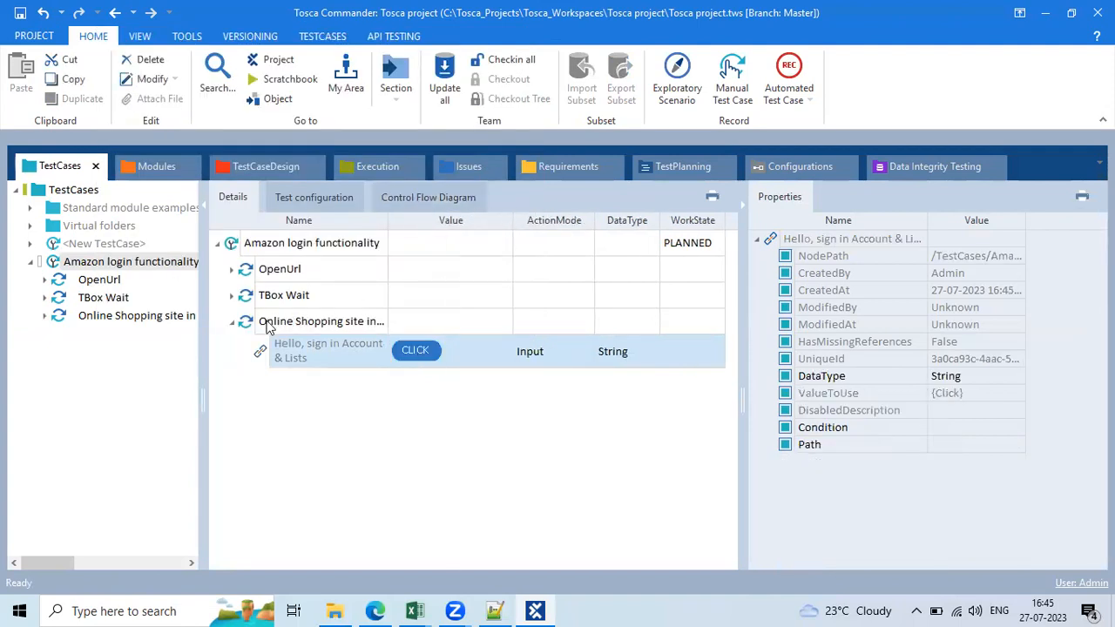
pyautogui.click(233, 323)
pyautogui.click(232, 323)
pyautogui.click(249, 325)
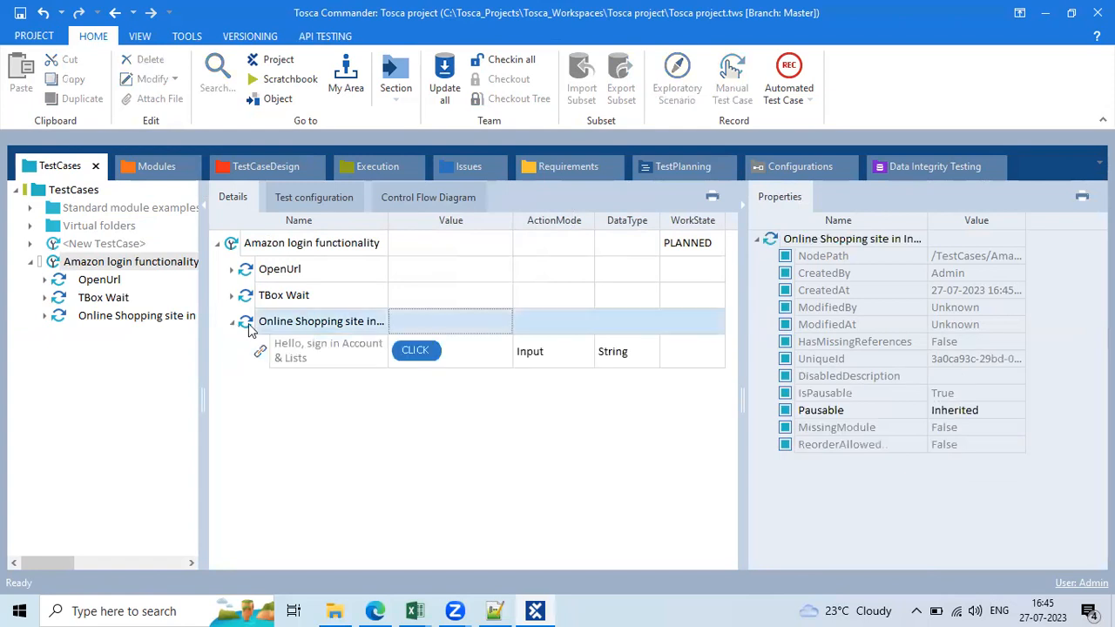
pyautogui.rightClick(249, 325)
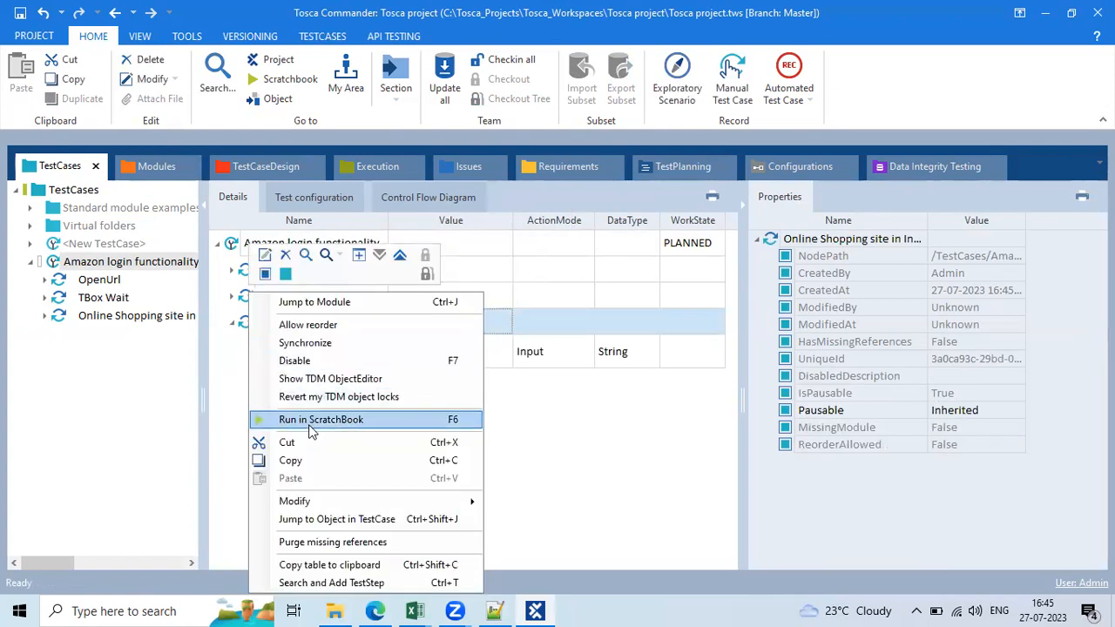
pyautogui.click(310, 422)
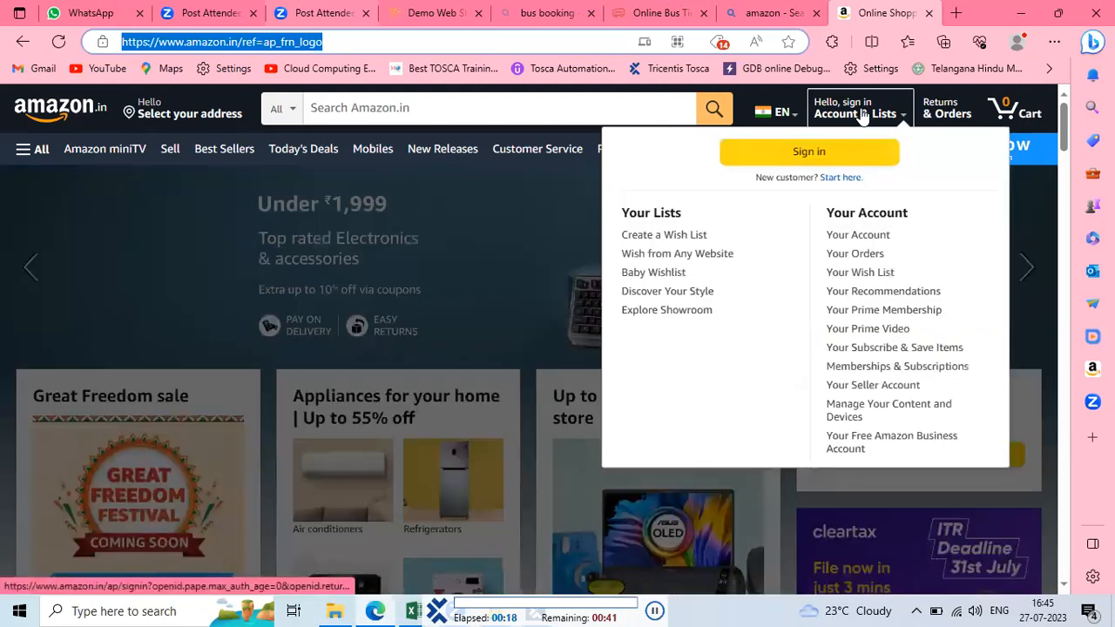
pyautogui.click(862, 117)
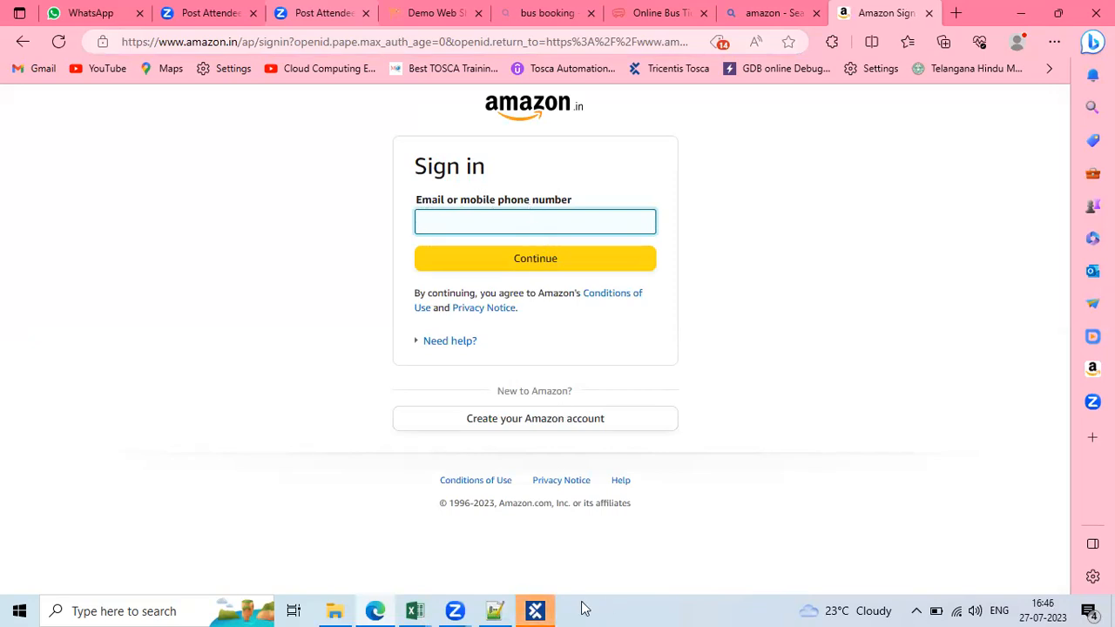
# Dock the ScratchBook window as a tab in Tosca Commander
pyautogui.click(525, 610)
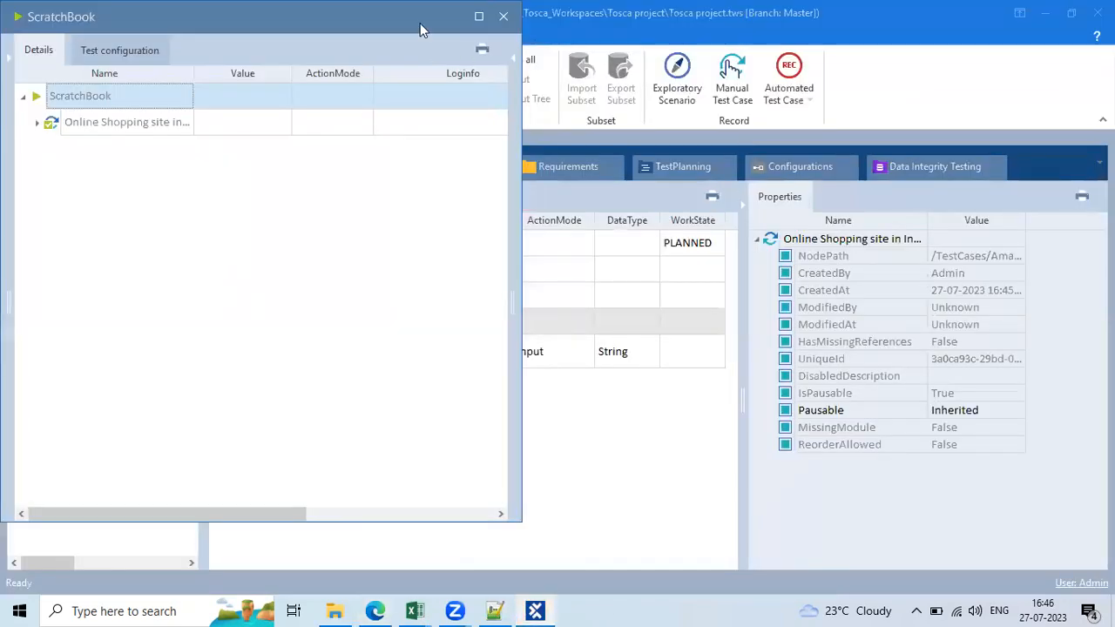
pyautogui.moveTo(65, 11); pyautogui.dragTo(106, 135)
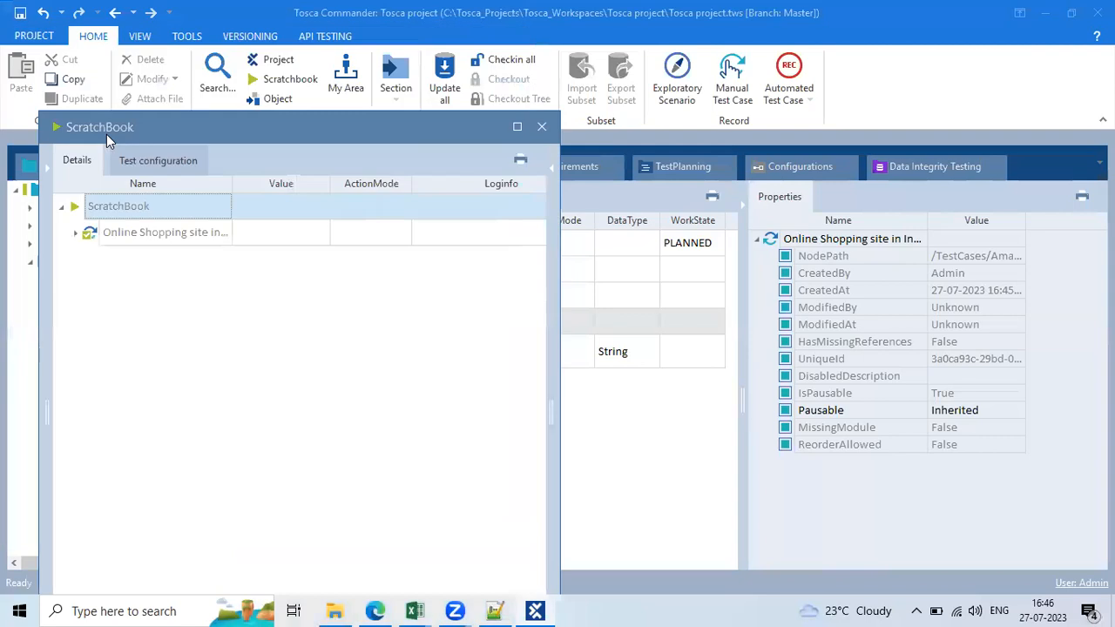
pyautogui.moveTo(382, 155); pyautogui.dragTo(357, 145)
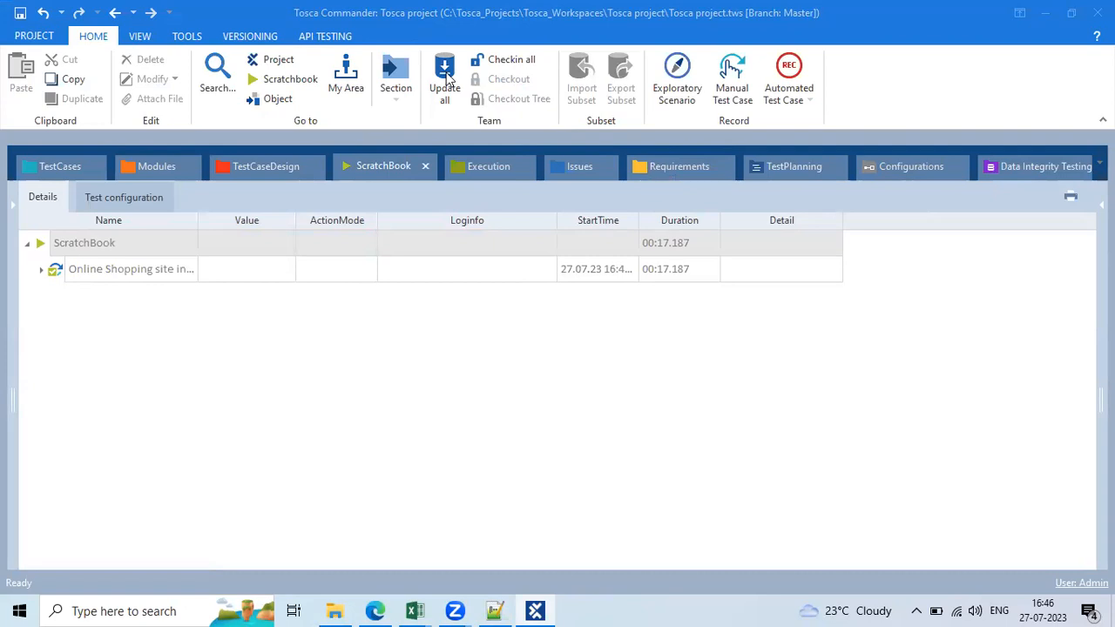
# Review the scanned Online Shopping site module and its Hello, sign in Account & Lists link in Modules
pyautogui.click(168, 165)
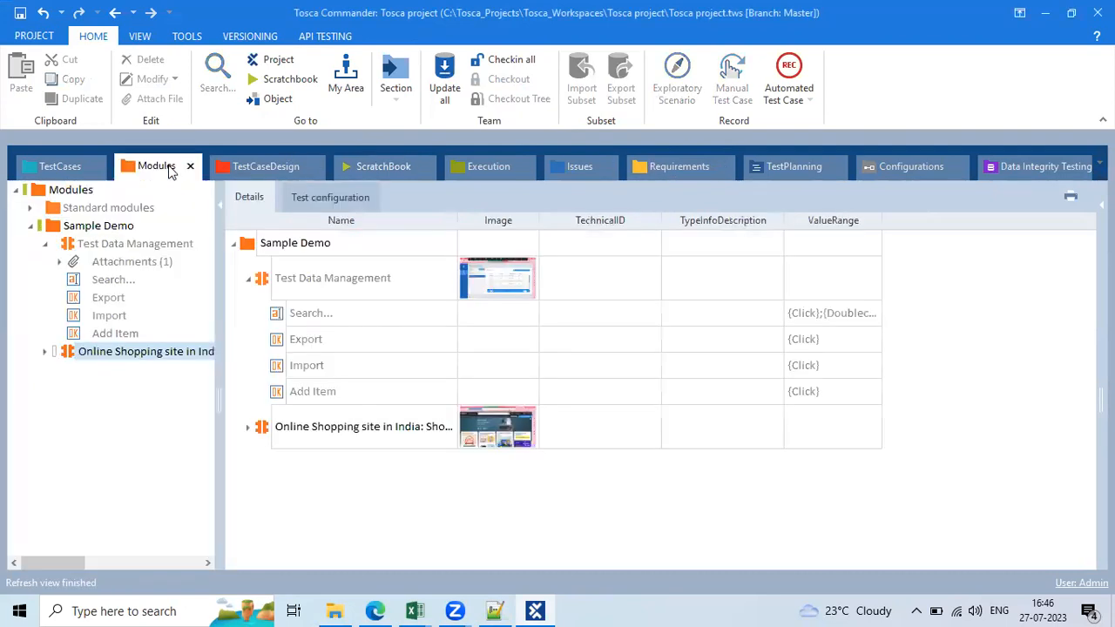
pyautogui.click(248, 278)
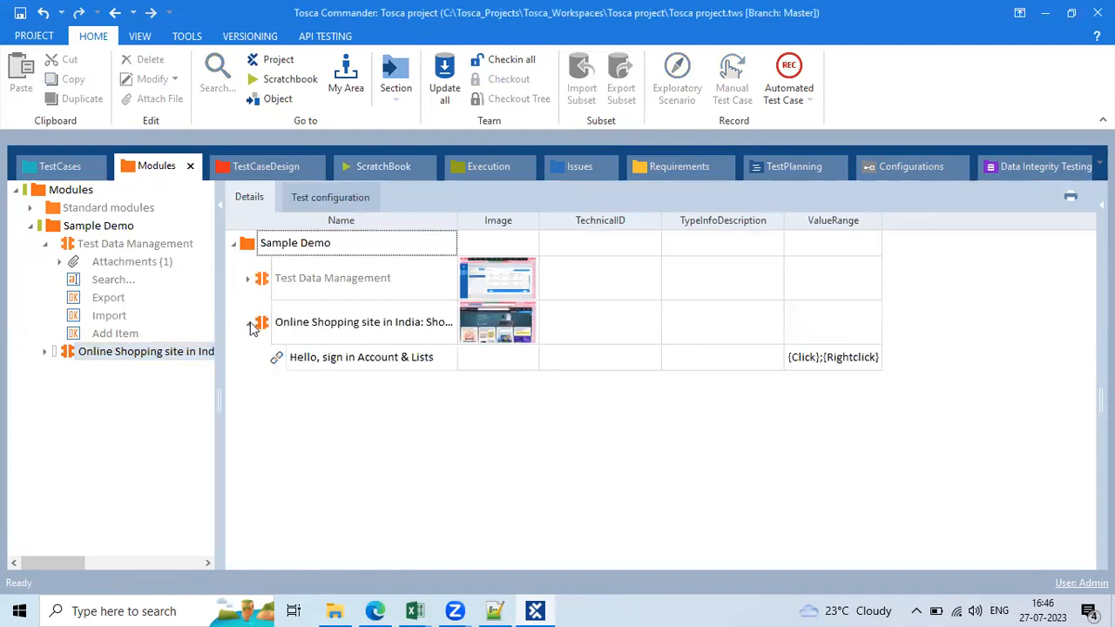
pyautogui.click(457, 333)
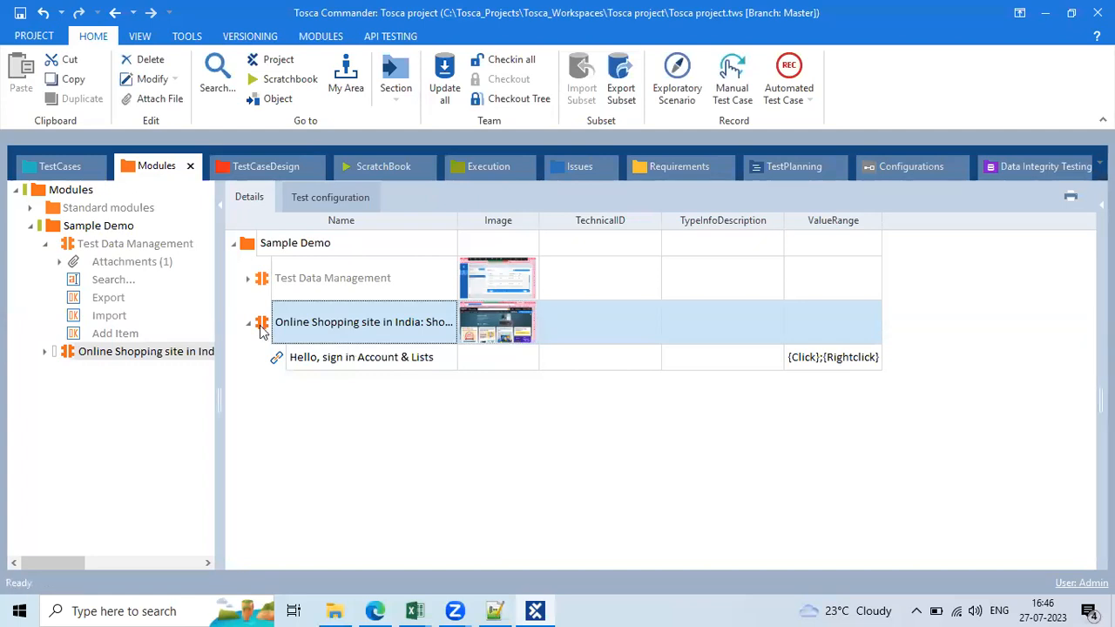
pyautogui.click(45, 243)
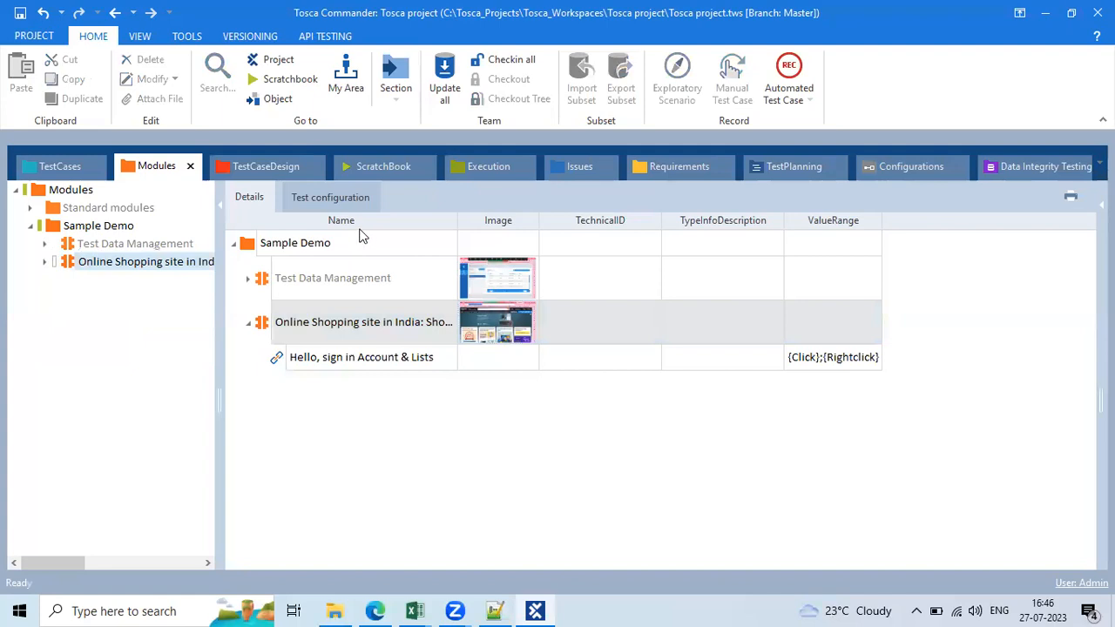
# Scan the Amazon Sign In browser window as a new application module under the Sample Demo folder
pyautogui.click(246, 244)
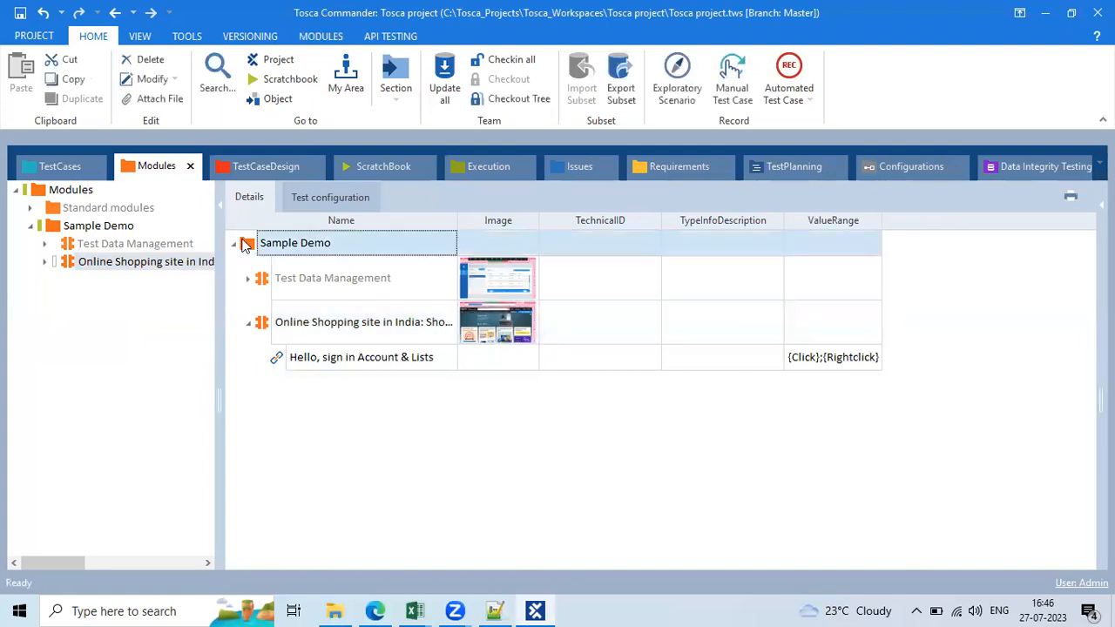
pyautogui.rightClick(247, 244)
pyautogui.moveTo(414, 284)
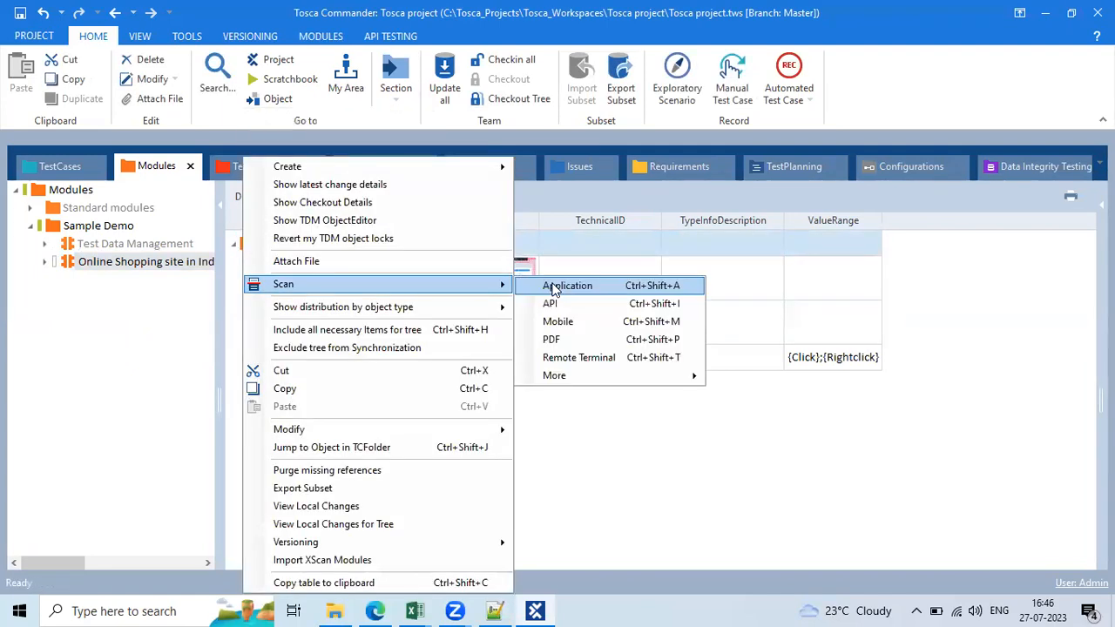
pyautogui.click(554, 288)
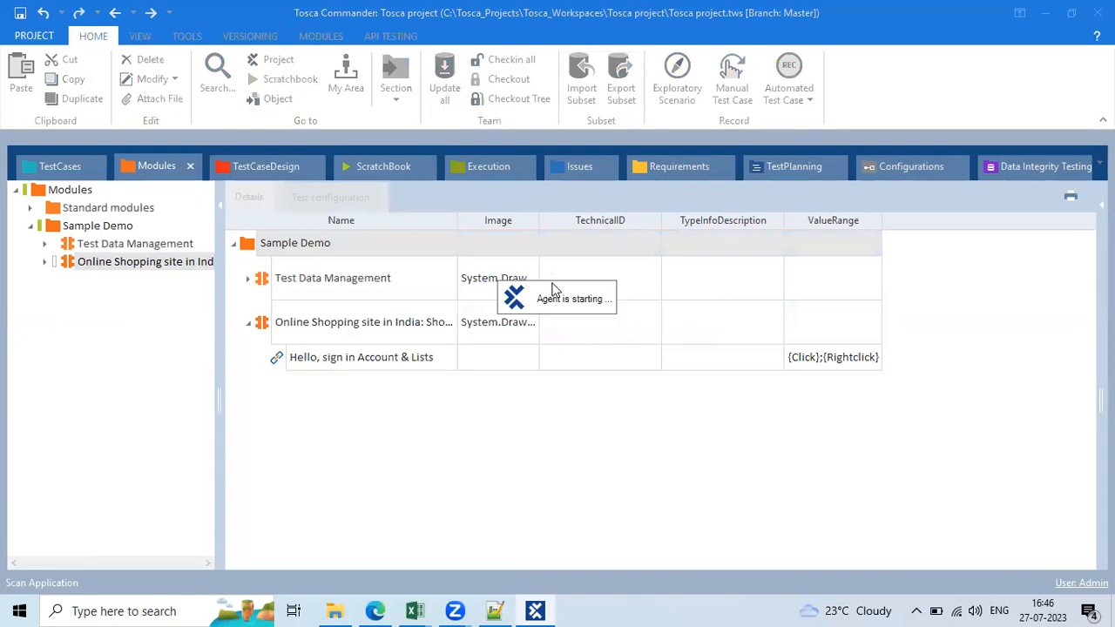
pyautogui.moveTo(417, 610)
pyautogui.click(391, 540)
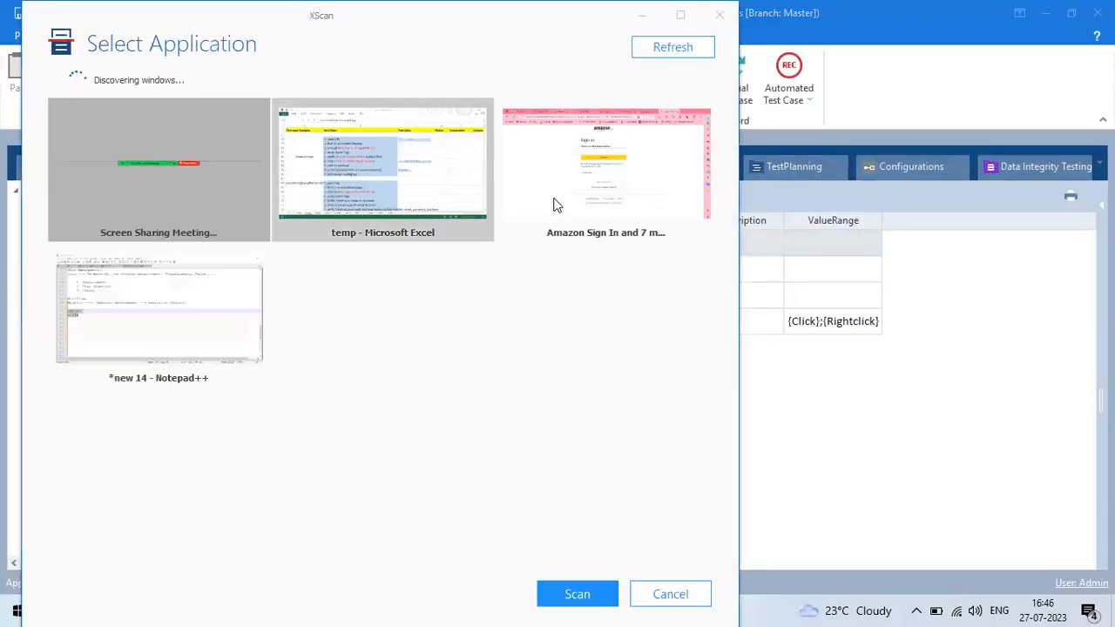
pyautogui.click(557, 201)
pyautogui.click(577, 595)
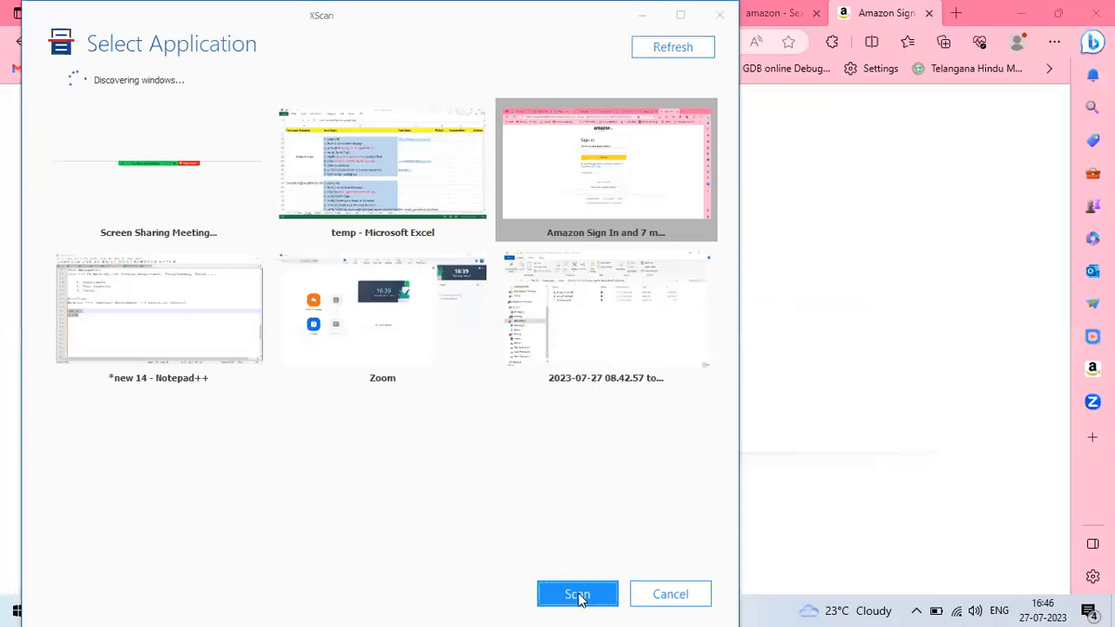
pyautogui.click(578, 596)
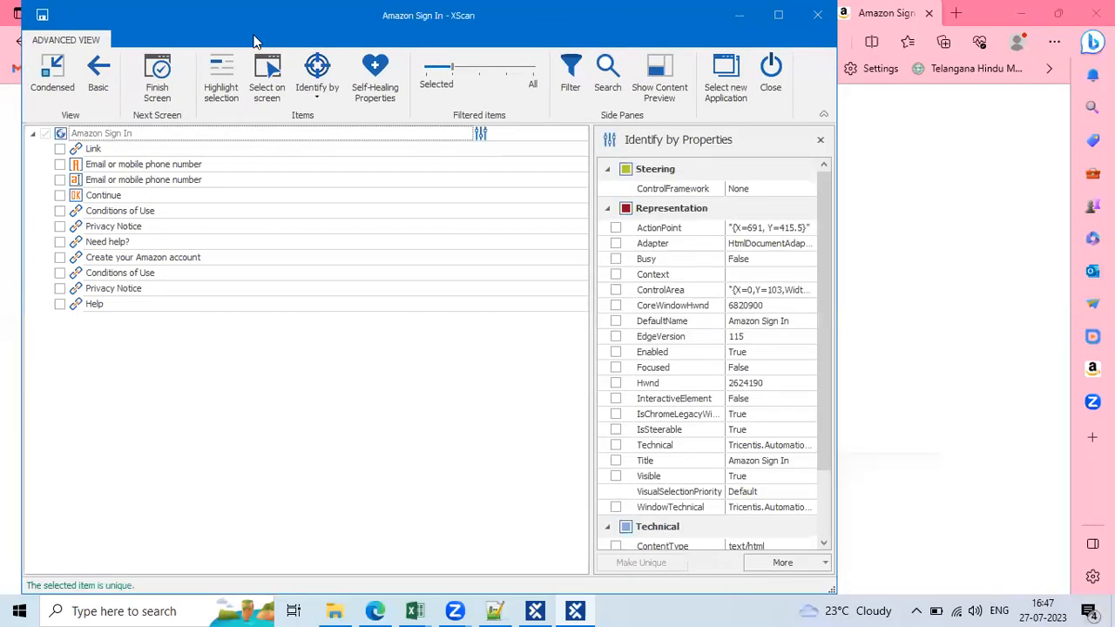
# Select the Email or mobile phone number field and the Continue button on the sign-in page for the module
pyautogui.moveTo(255, 41); pyautogui.dragTo(789, 53)
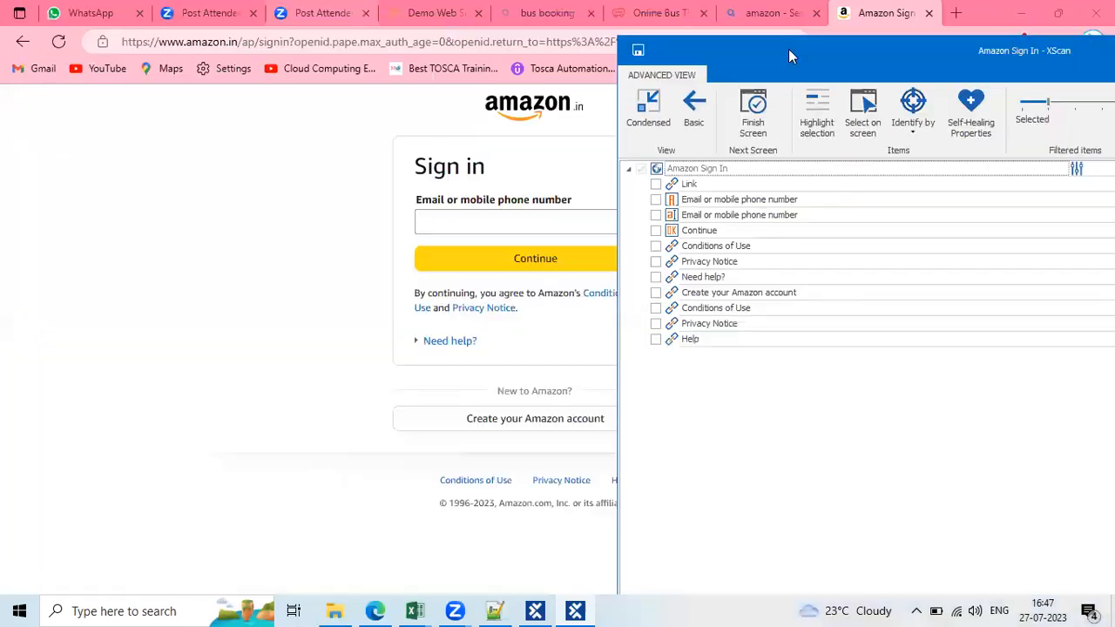
pyautogui.click(862, 105)
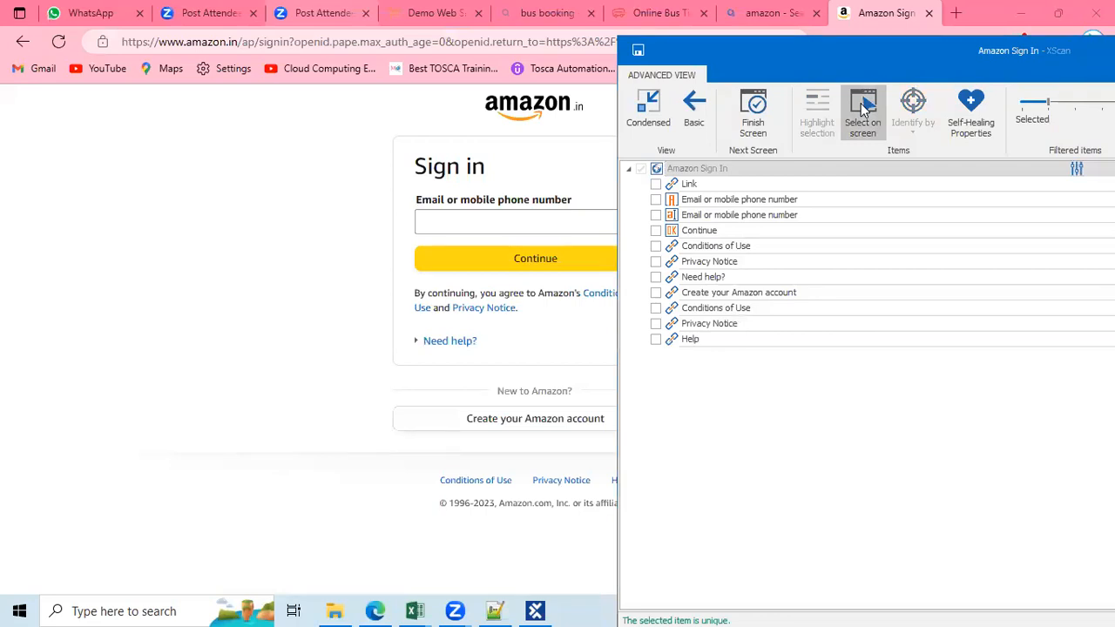
pyautogui.click(534, 221)
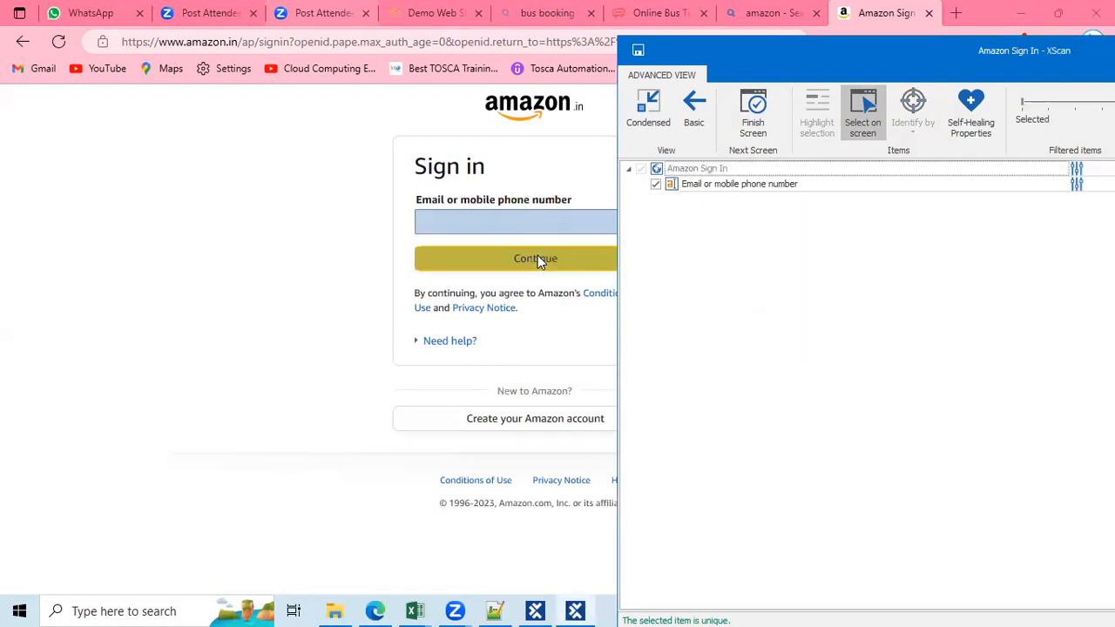
pyautogui.click(537, 260)
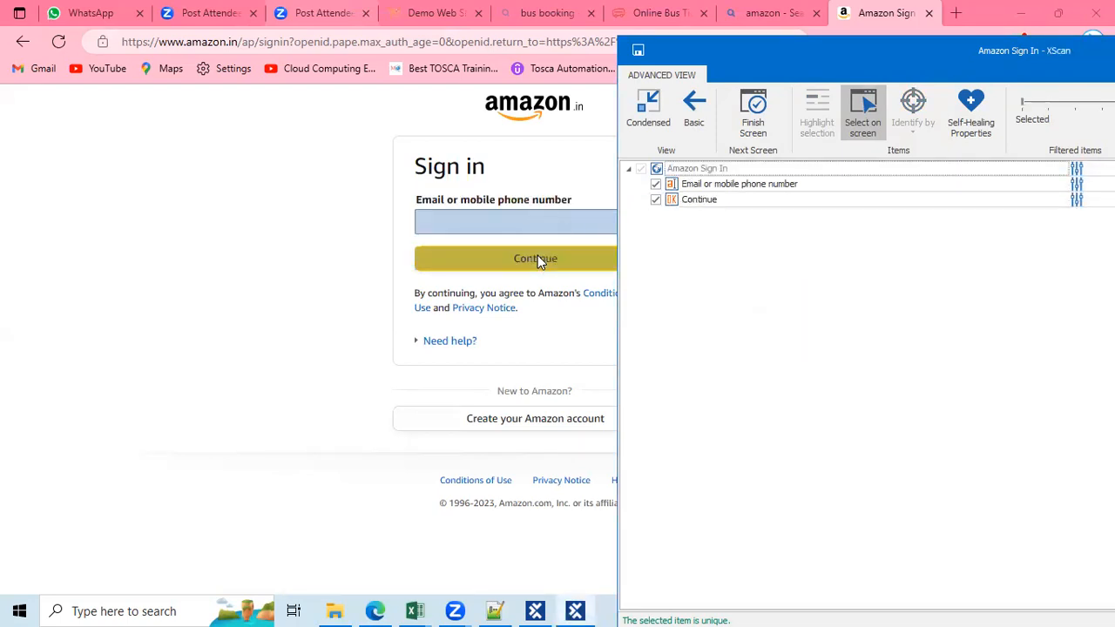
pyautogui.click(865, 111)
# Save the Amazon Sign In module and close XScan, returning to Tosca Commander
pyautogui.moveTo(1030, 53); pyautogui.dragTo(658, 83)
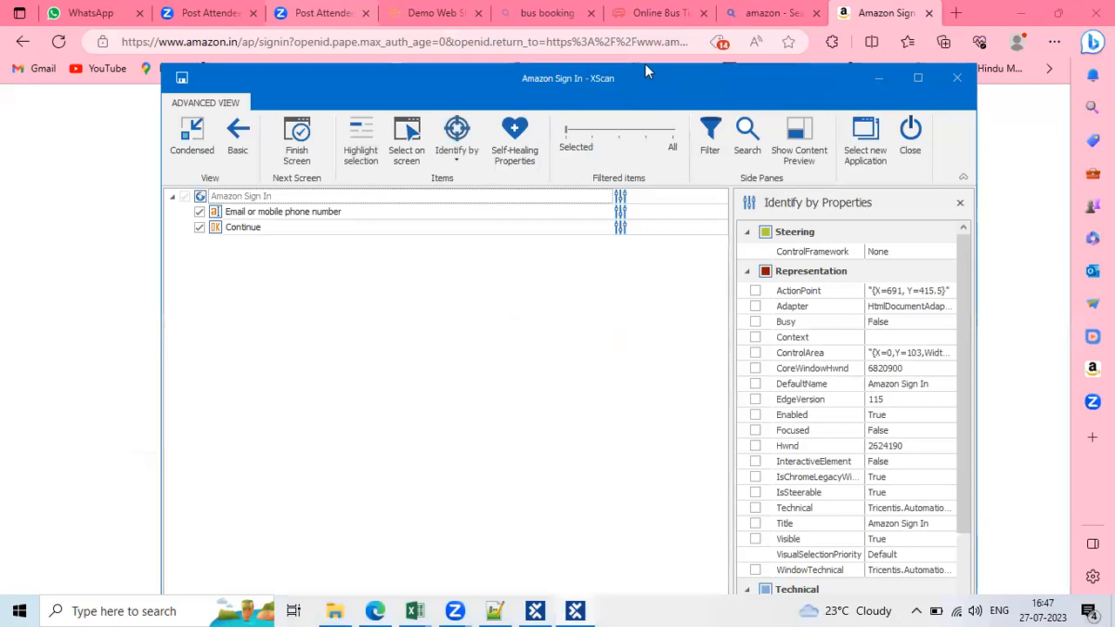
pyautogui.doubleClick(645, 70)
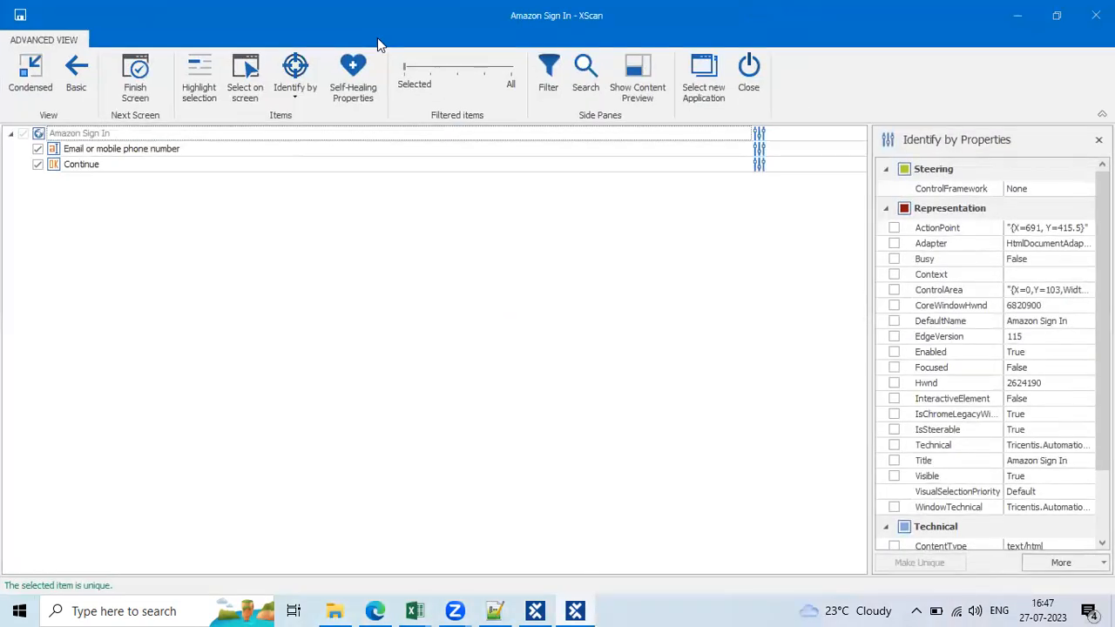
pyautogui.doubleClick(337, 34)
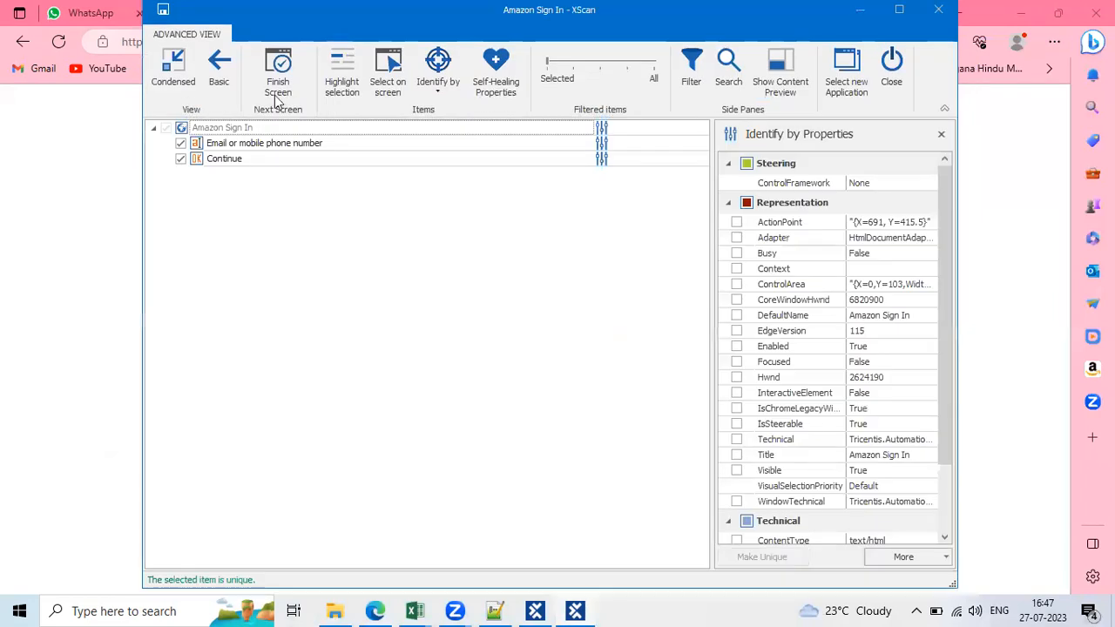
pyautogui.click(261, 145)
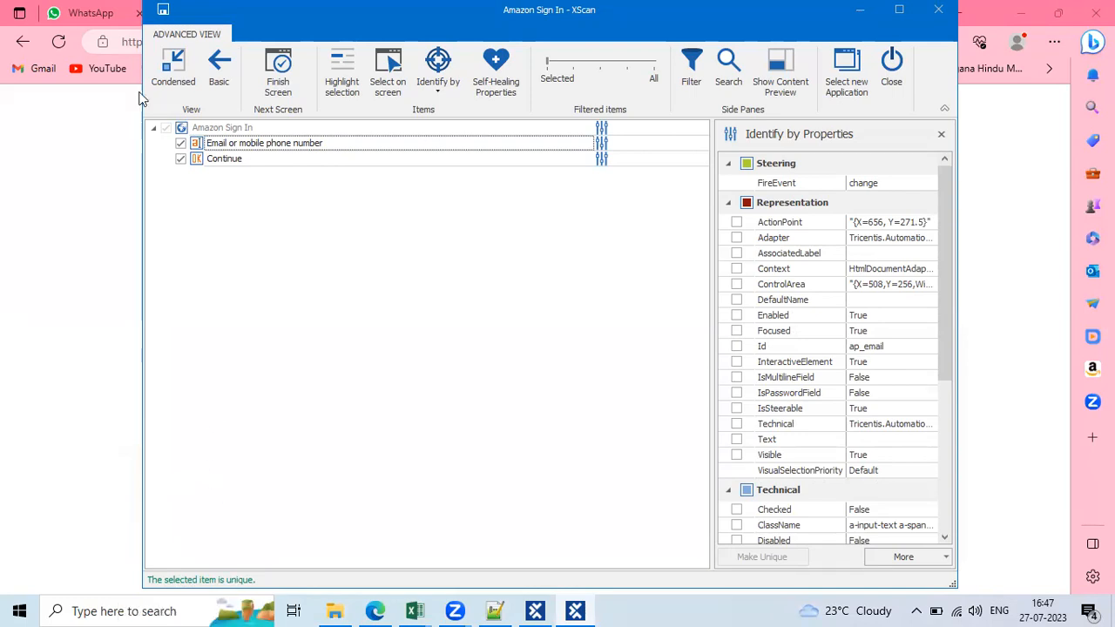
pyautogui.click(163, 9)
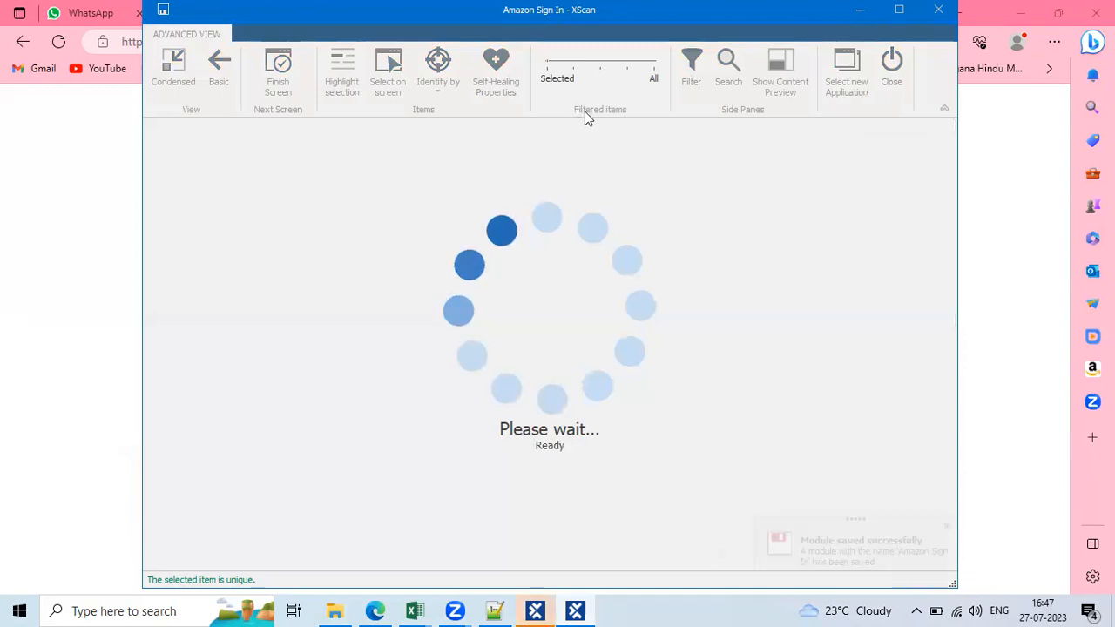
pyautogui.click(892, 70)
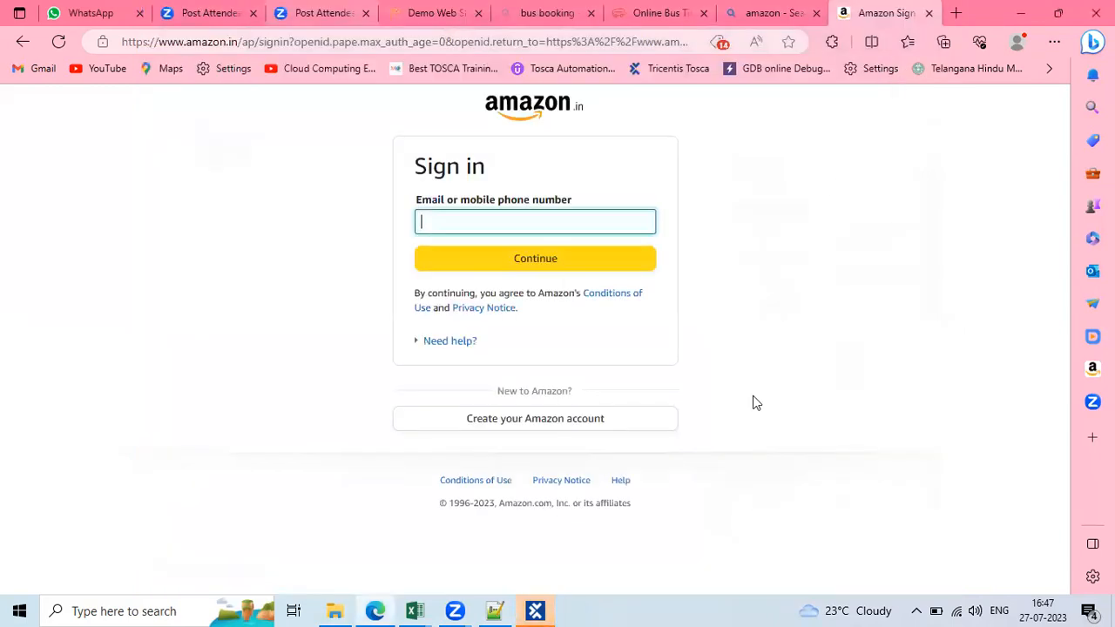
pyautogui.click(536, 610)
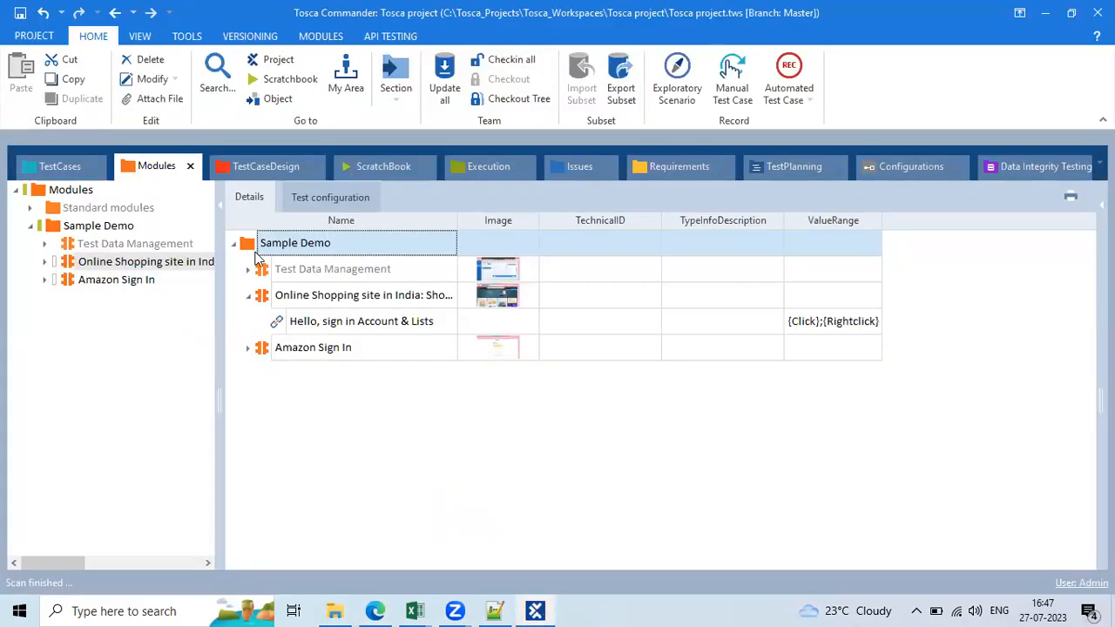
# Add the Amazon Sign In module as a test step to the Amazon login functionality test case and expand it
pyautogui.click(80, 283)
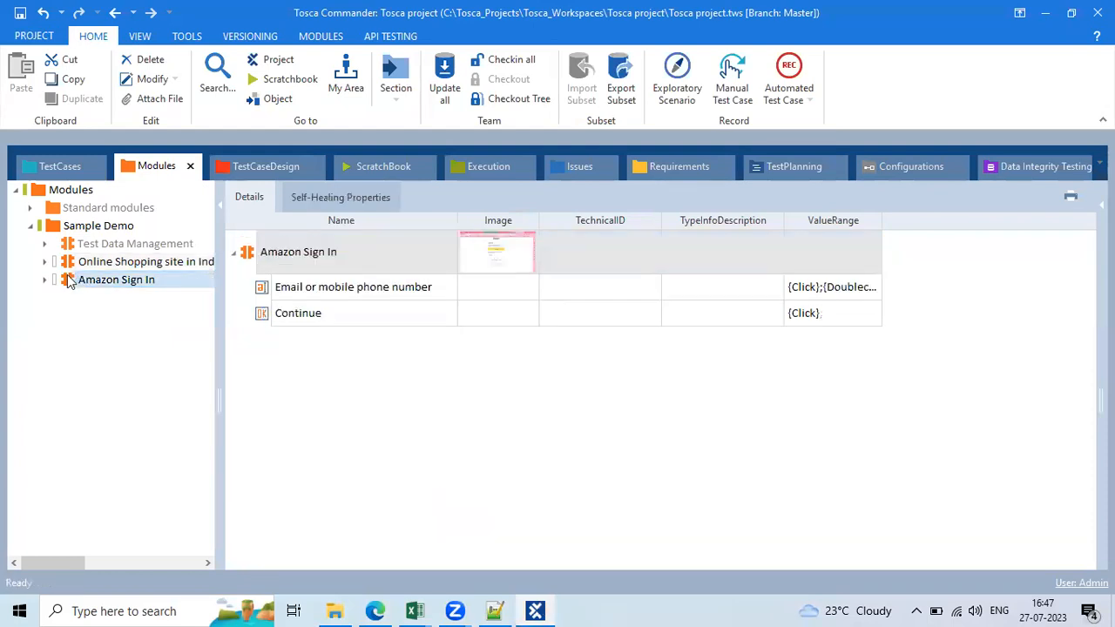
pyautogui.moveTo(79, 281); pyautogui.dragTo(251, 250)
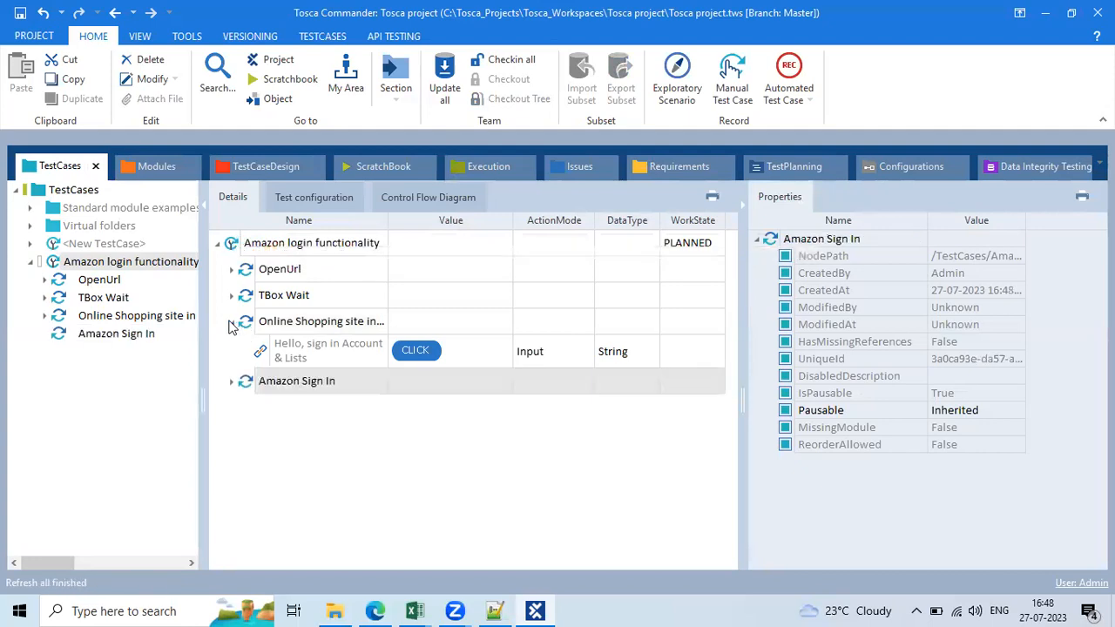
pyautogui.click(232, 321)
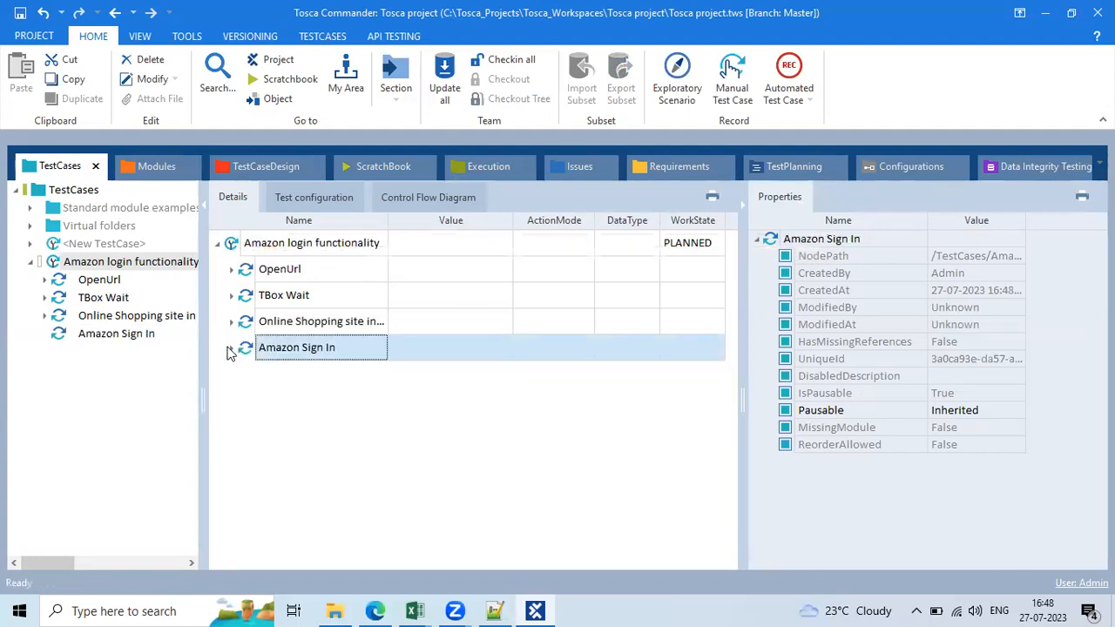
pyautogui.click(232, 348)
# Enter the account e-mail address as the Email or mobile phone number value in the Amazon Sign In step
pyautogui.click(454, 368)
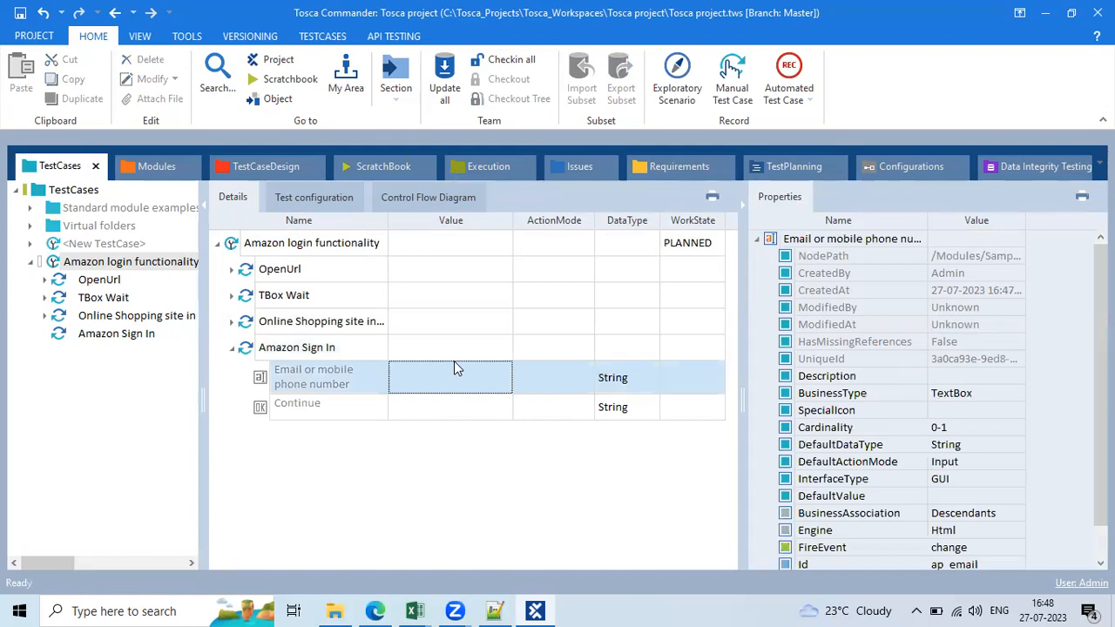
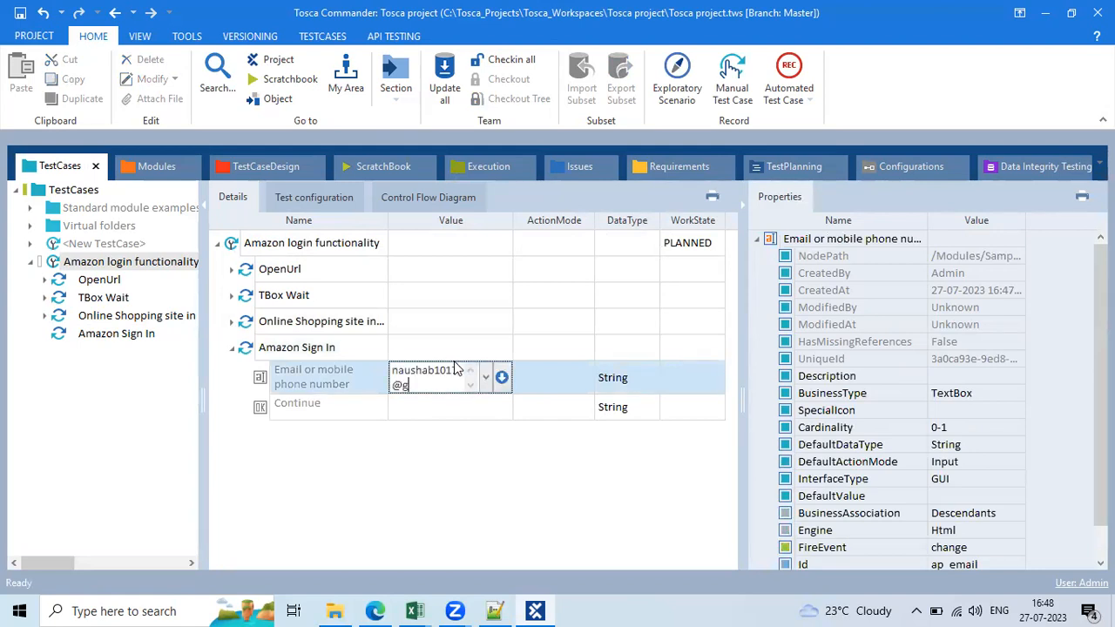
pyautogui.click(398, 374)
pyautogui.press('BackSpace')
# Set the Continue value of the Amazon Sign In step to {Click}
pyautogui.click(452, 415)
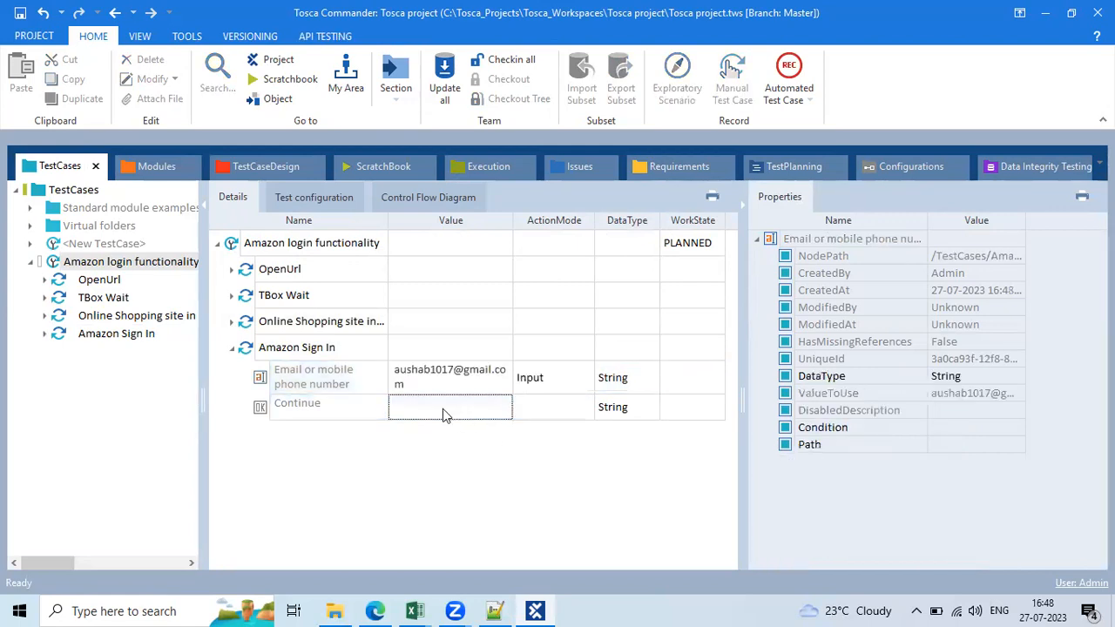
pyautogui.click(442, 409)
pyautogui.write('{Click')
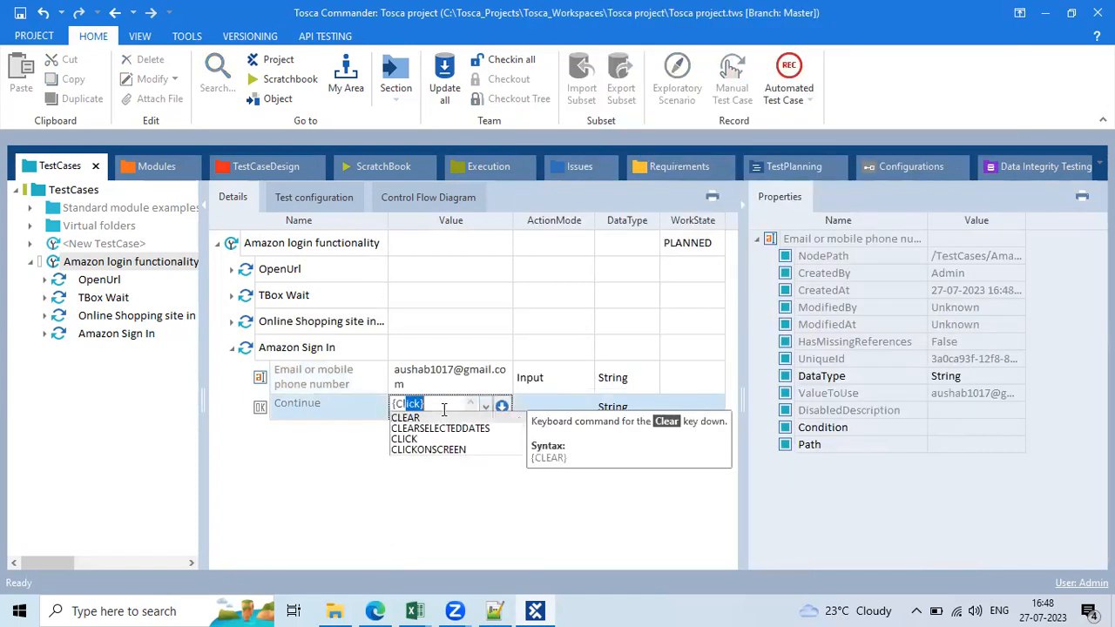
pyautogui.write('}')
pyautogui.press('Return')
# Run the Amazon Sign In test step in the ScratchBook against the Amazon sign-in page
pyautogui.click(330, 348)
pyautogui.rightClick(326, 348)
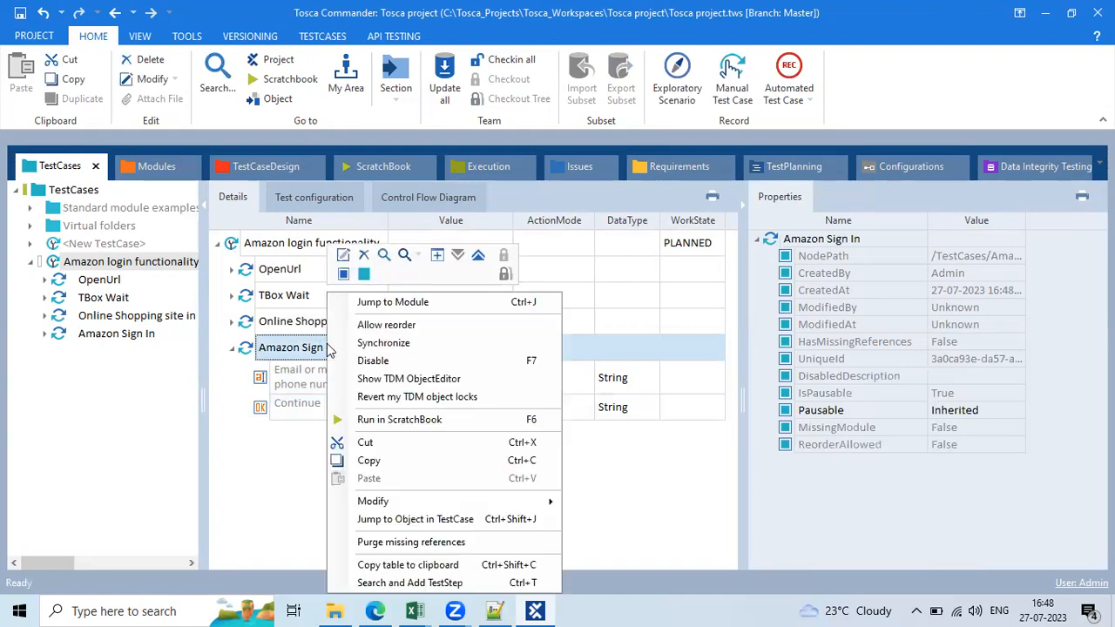
pyautogui.click(436, 423)
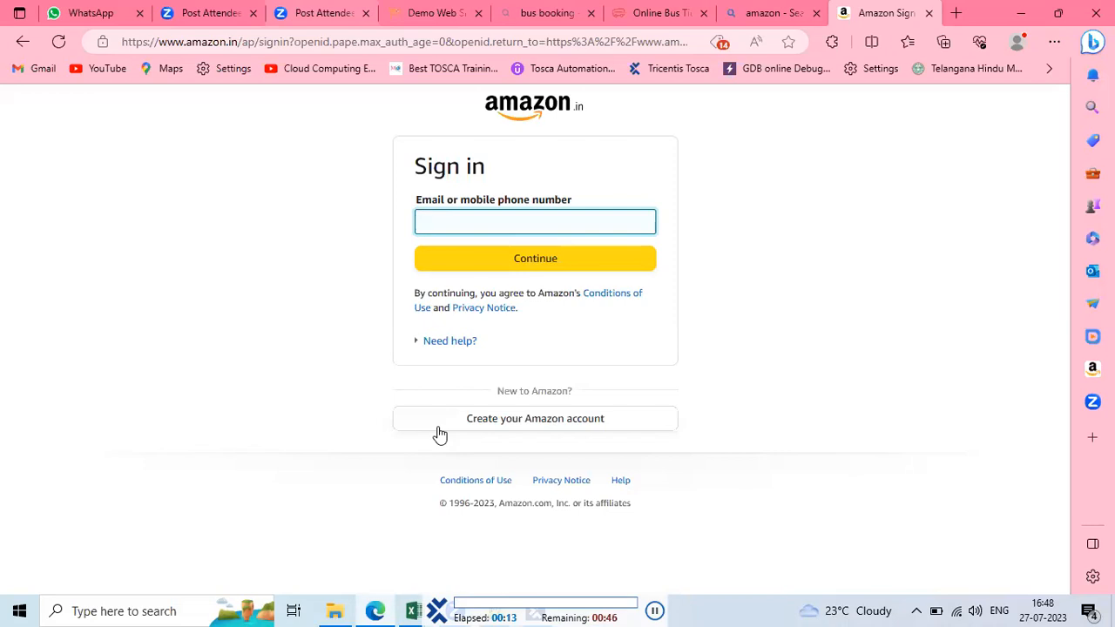
pyautogui.click(337, 425)
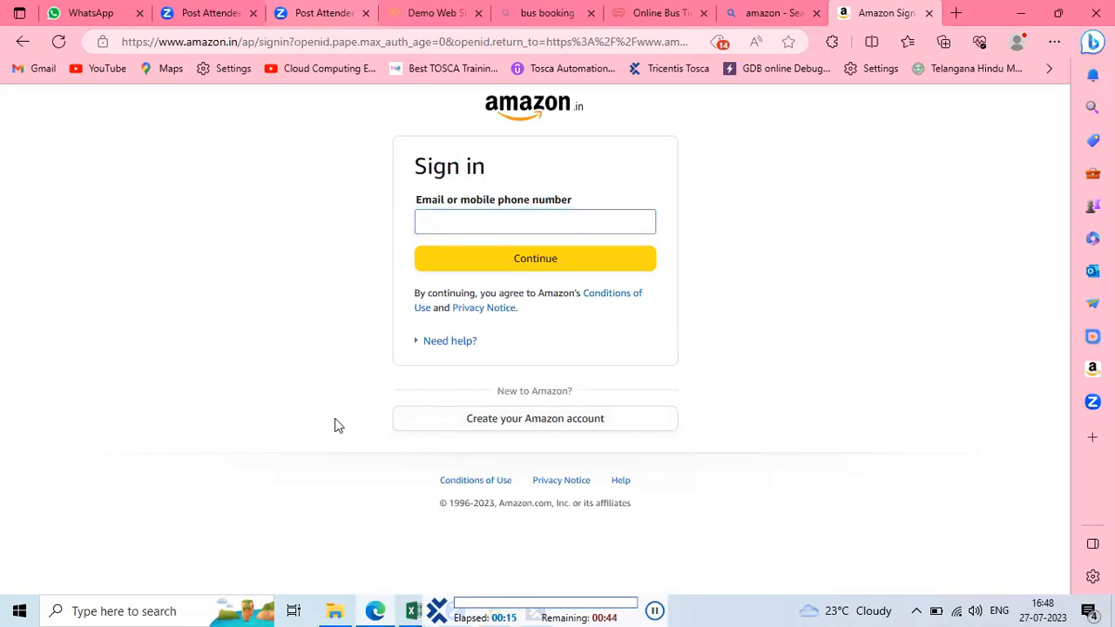
pyautogui.click(535, 263)
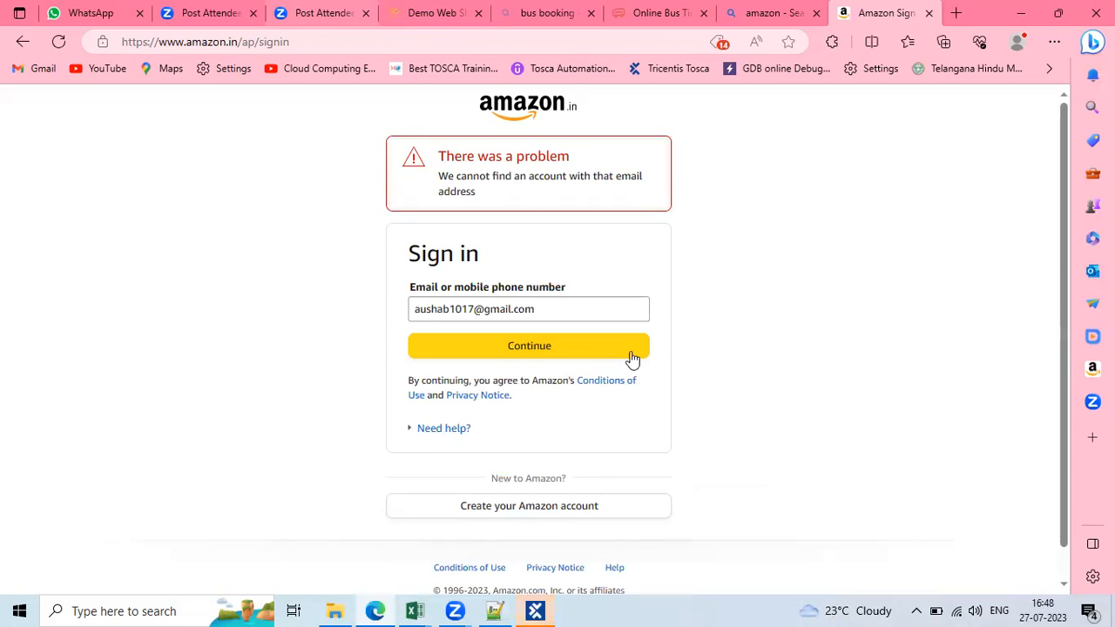
# Correct the e-mail address on the Amazon sign-in page and continue to the password page
pyautogui.click(423, 310)
pyautogui.write('n')
pyautogui.click(512, 365)
pyautogui.click(529, 353)
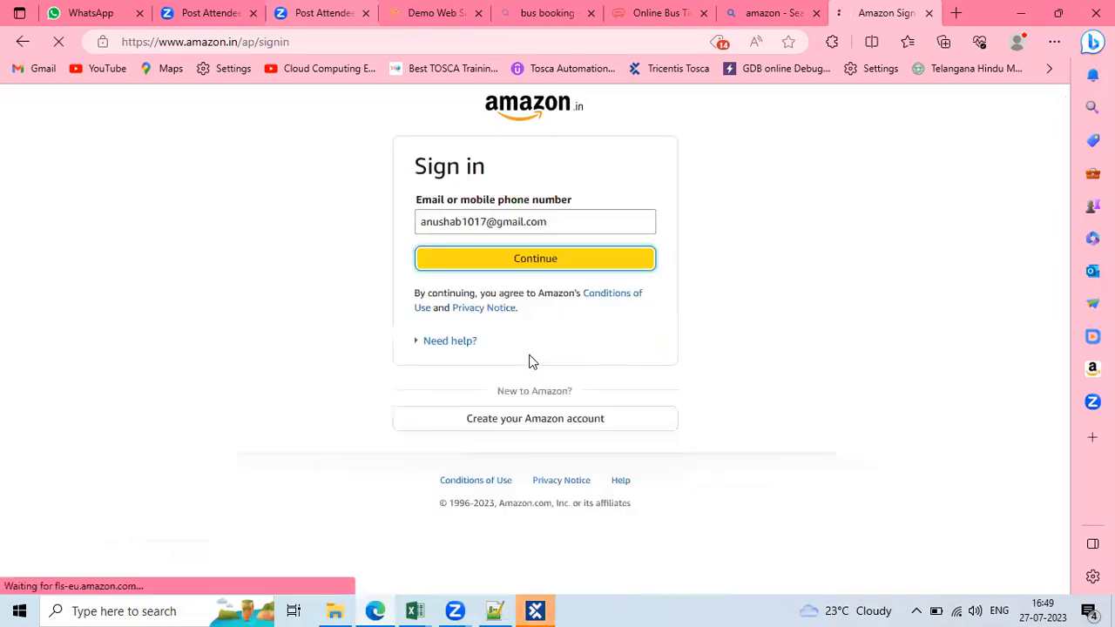
# Correct the account e-mail address in the Email or mobile phone number value of the Amazon Sign In step
pyautogui.click(535, 610)
pyautogui.click(53, 166)
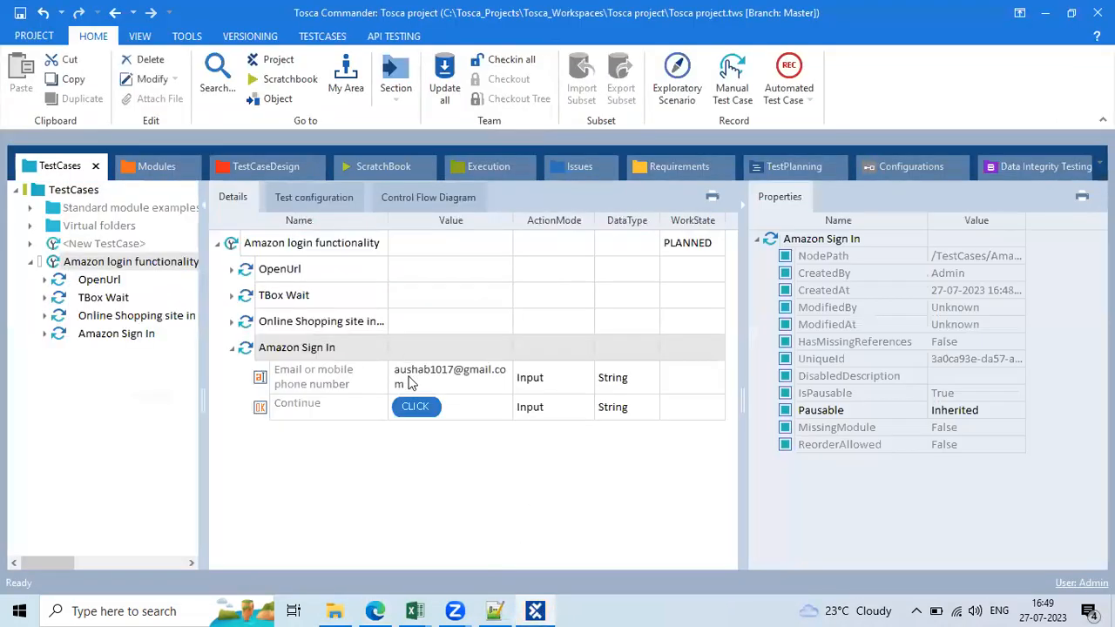
pyautogui.click(407, 374)
pyautogui.click(403, 372)
pyautogui.click(401, 372)
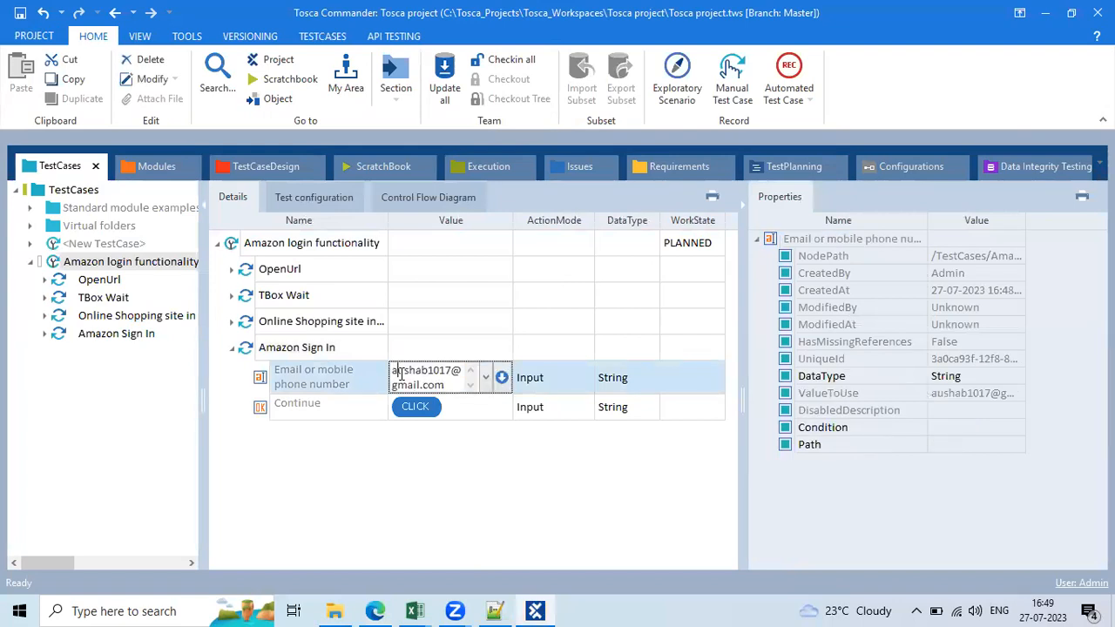
pyautogui.write('n')
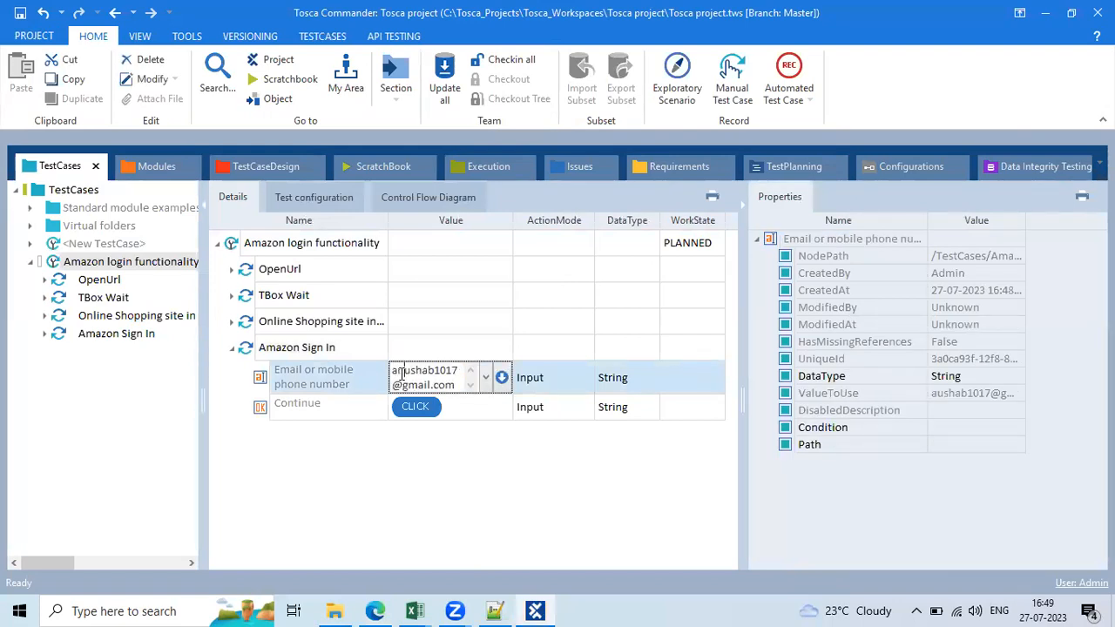
pyautogui.click(512, 473)
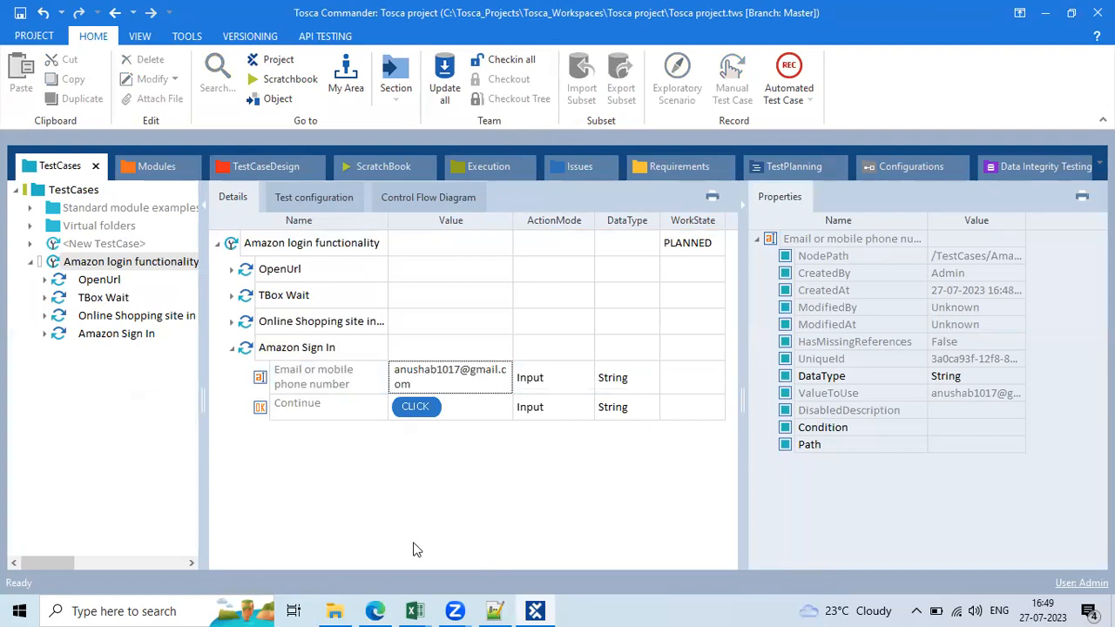
pyautogui.click(378, 611)
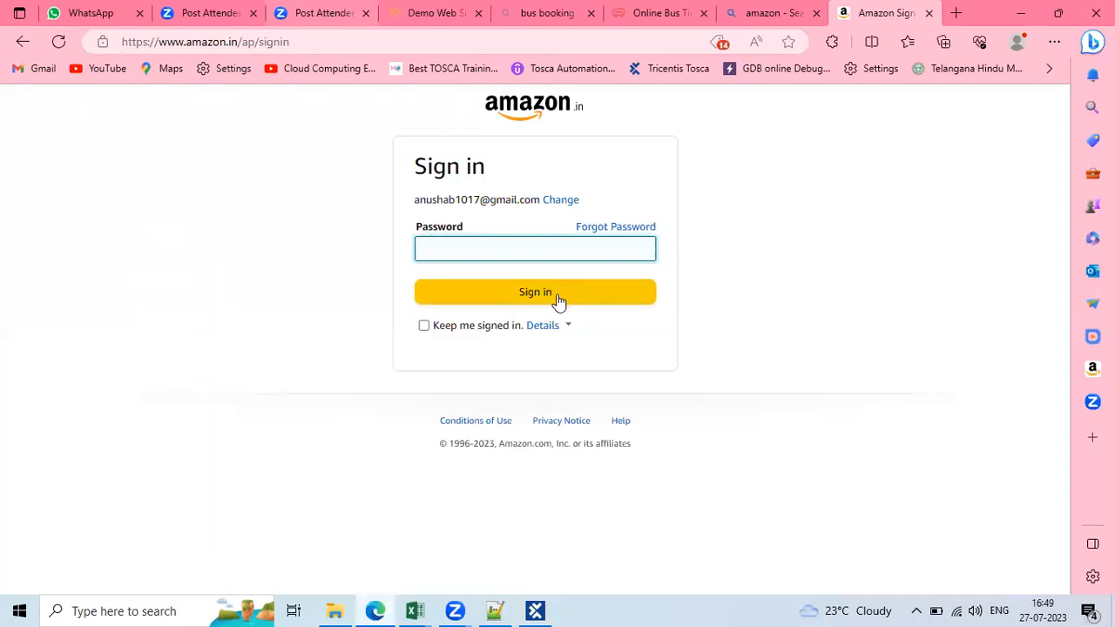
pyautogui.click(535, 610)
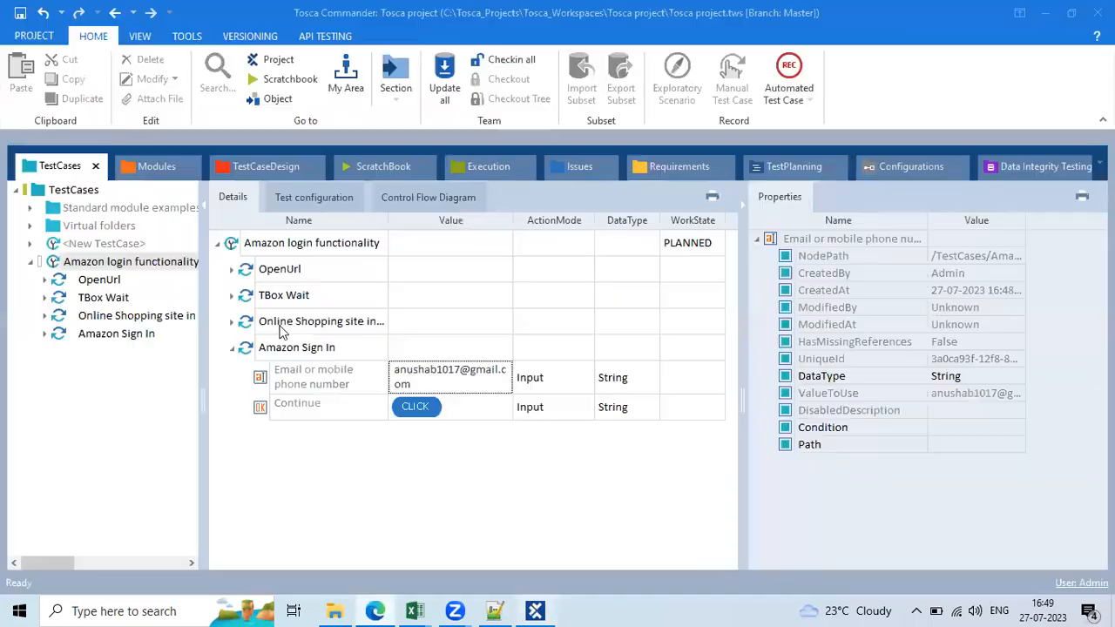
# Start an application scan of the Amazon Sign In browser window from the Sample Demo module folder
pyautogui.click(148, 164)
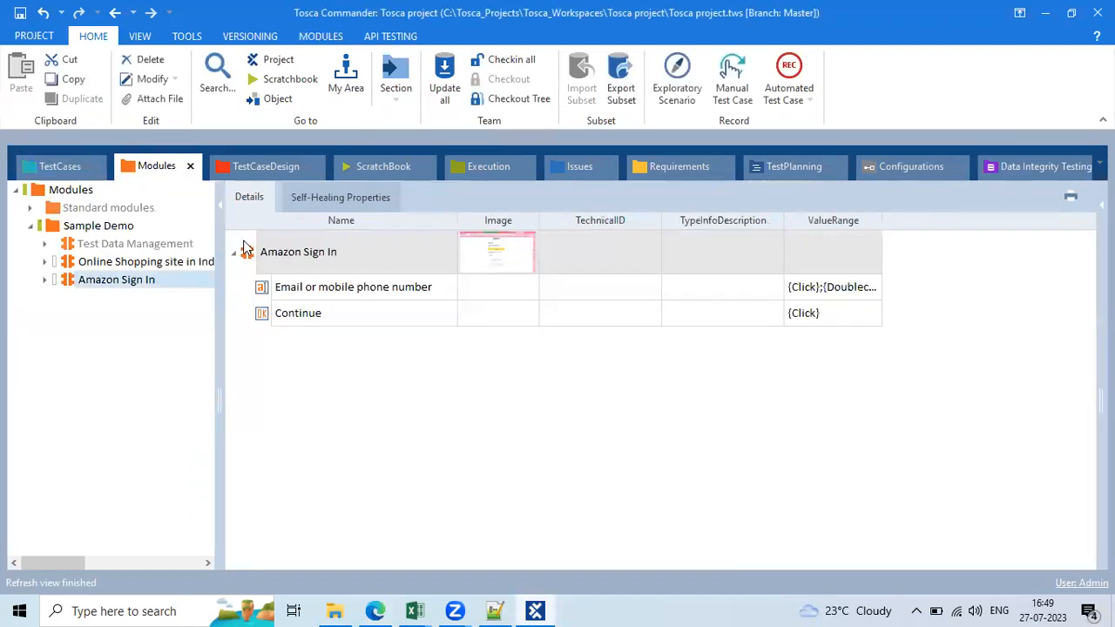
pyautogui.rightClick(245, 251)
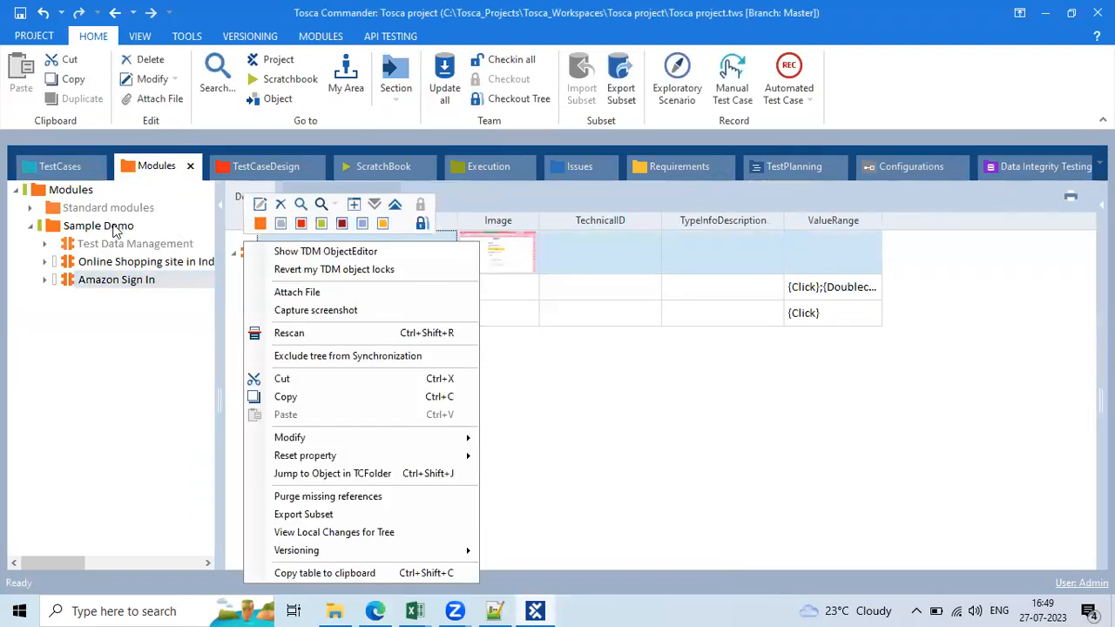
pyautogui.click(112, 225)
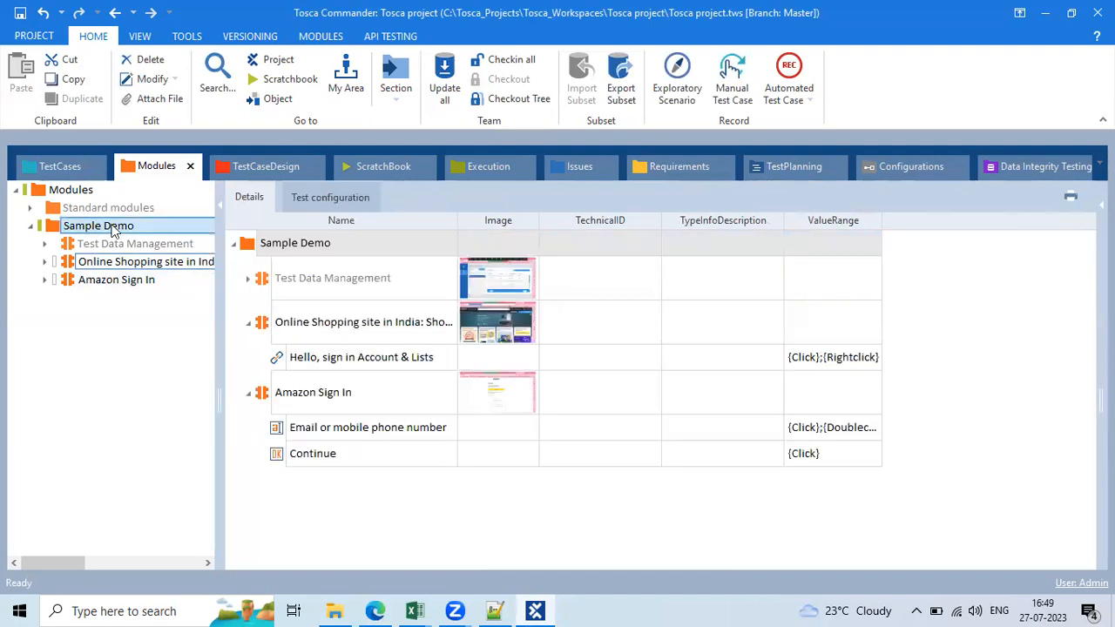
pyautogui.rightClick(112, 228)
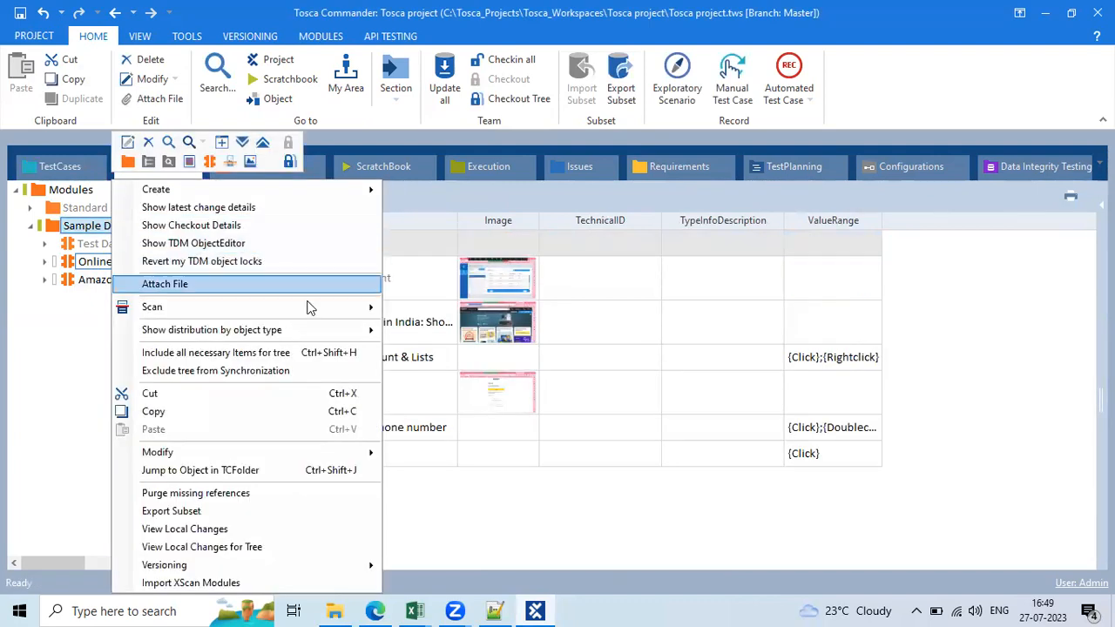
pyautogui.moveTo(348, 306)
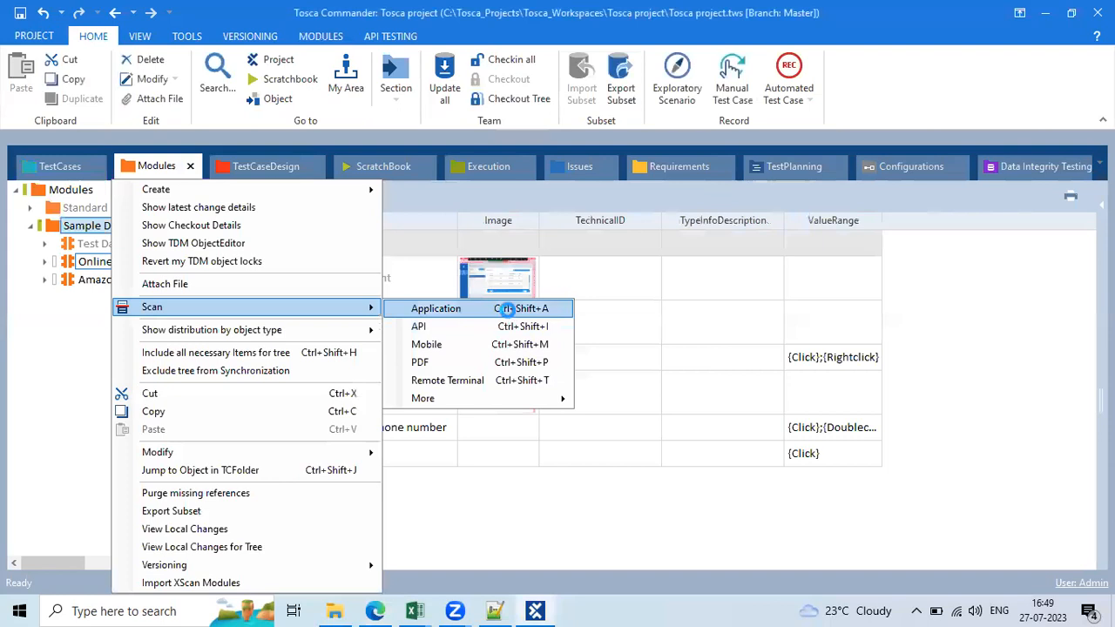
pyautogui.click(509, 306)
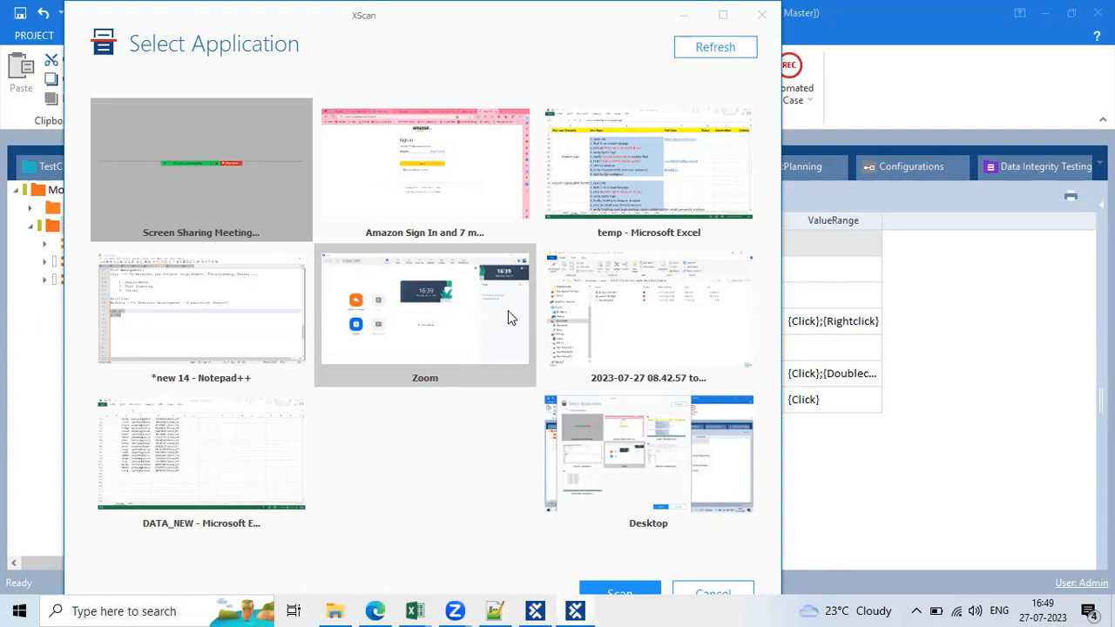
pyautogui.click(600, 205)
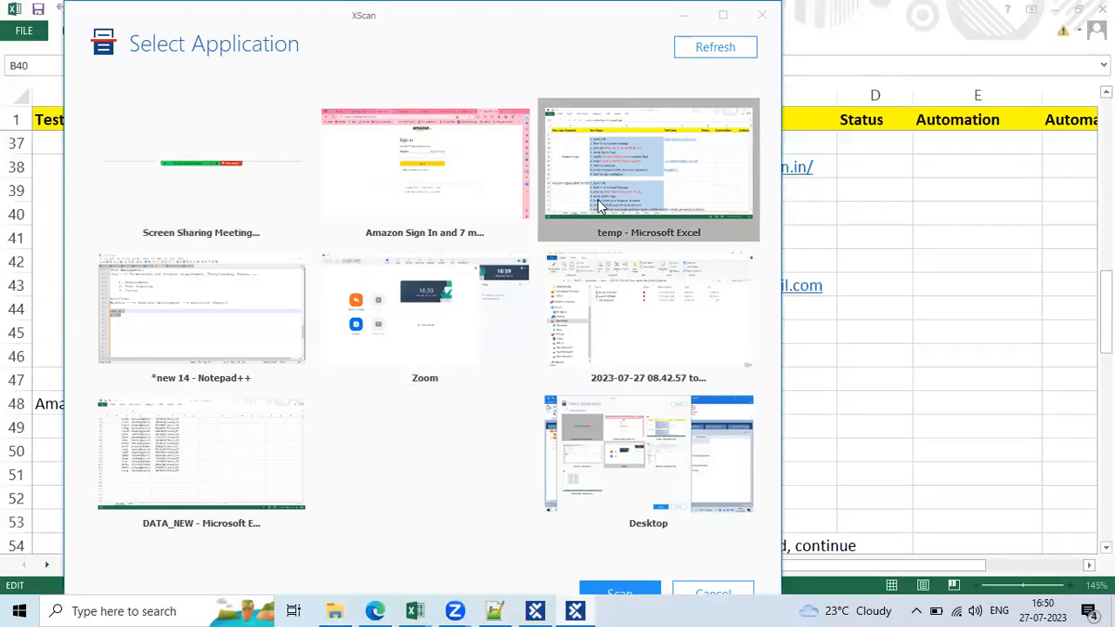
pyautogui.click(323, 179)
pyautogui.click(615, 585)
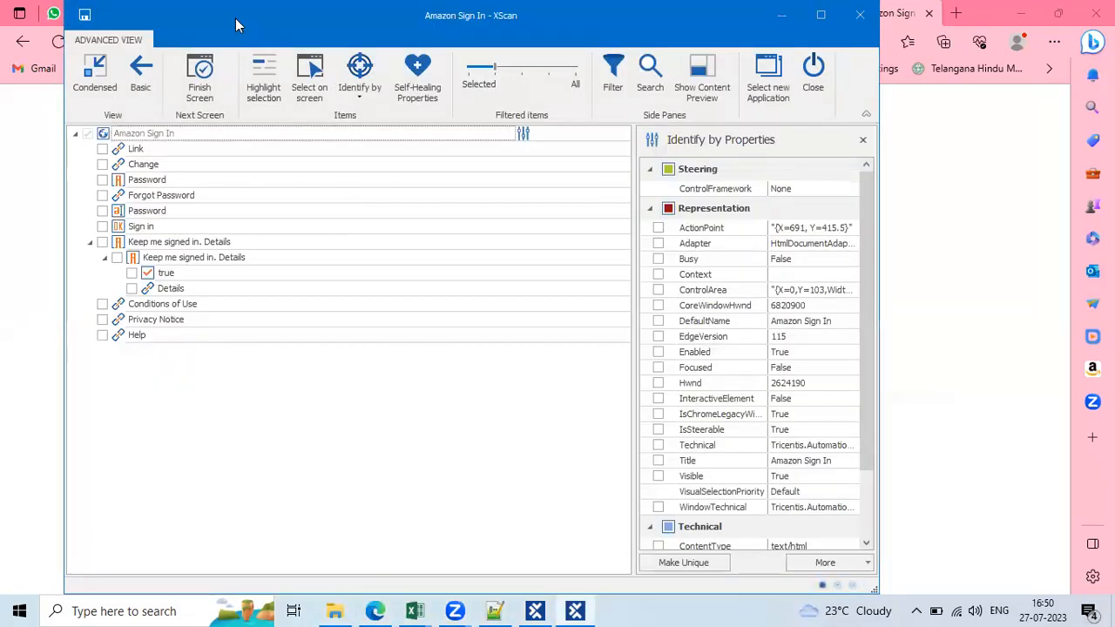
# Select the Password field and the Sign in button on the Amazon sign-in page for scanning
pyautogui.moveTo(235, 19); pyautogui.dragTo(800, 51)
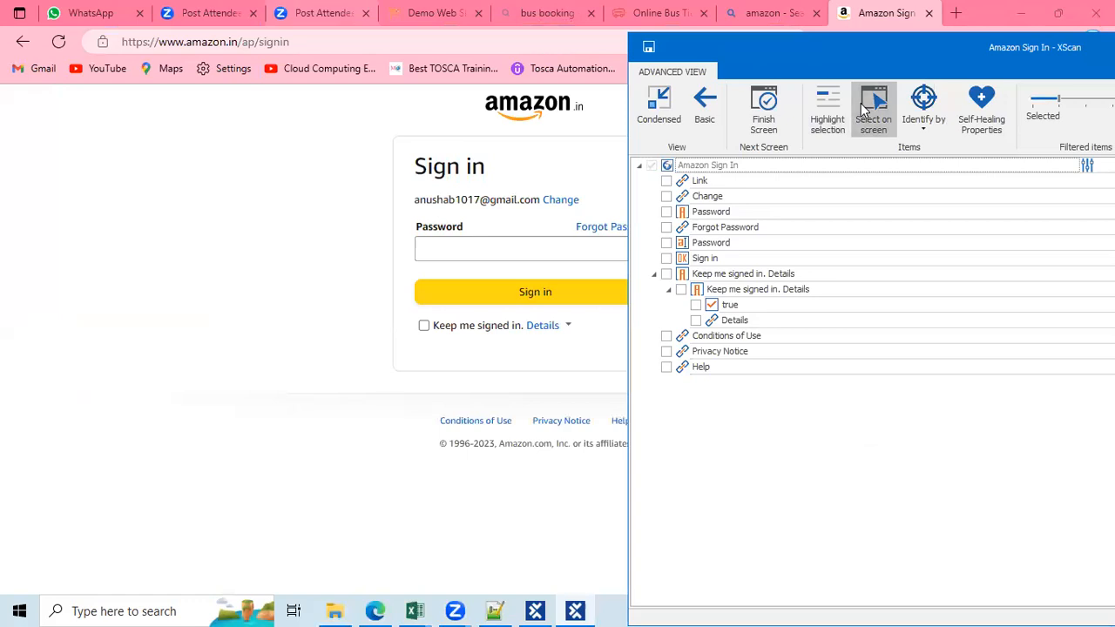
pyautogui.click(891, 99)
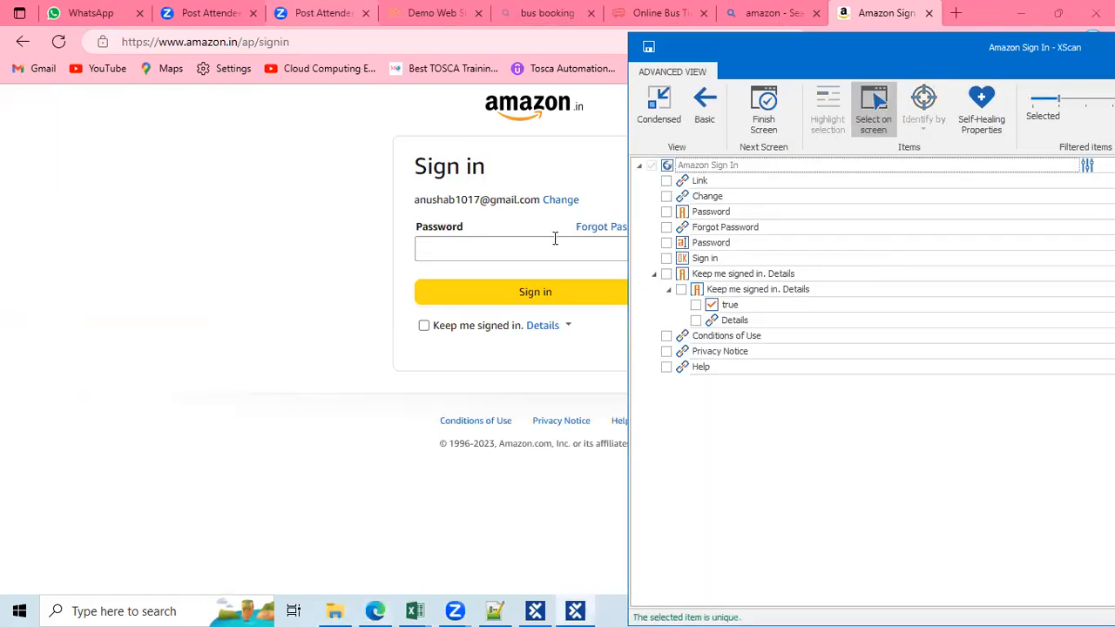
pyautogui.click(554, 237)
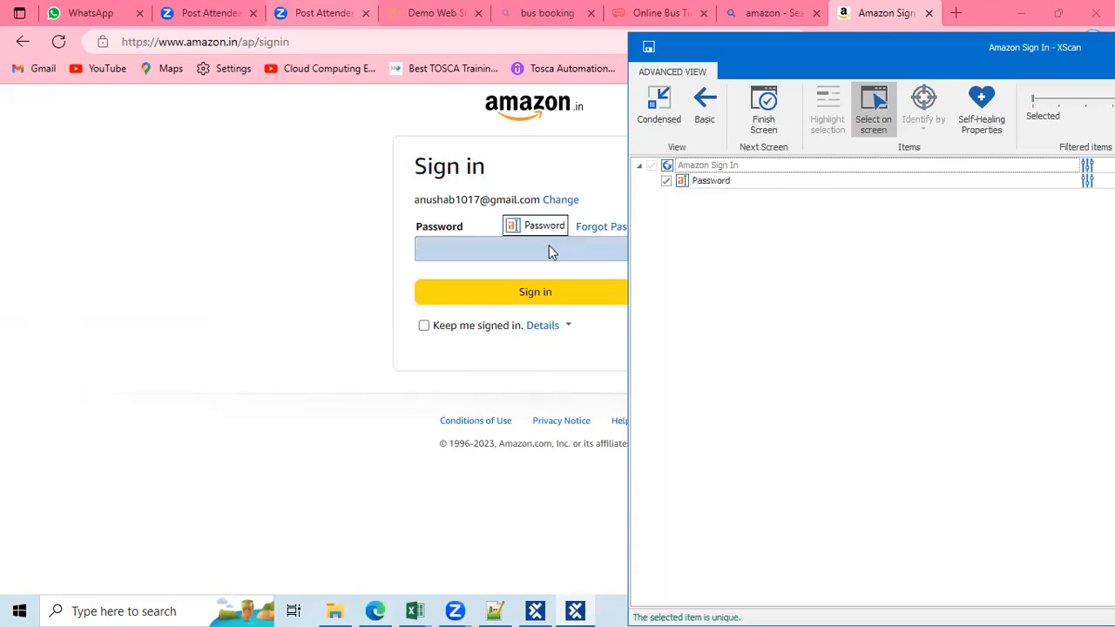
pyautogui.click(538, 287)
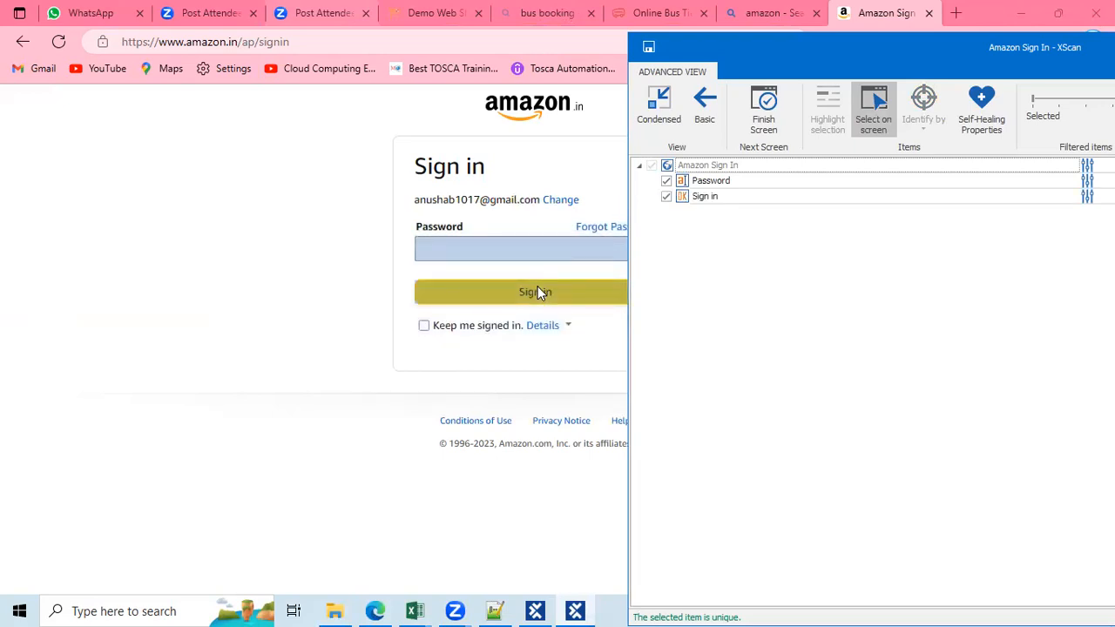
# Save the scanned Amazon Sign In module and close XScan
pyautogui.click(885, 85)
pyautogui.moveTo(986, 52); pyautogui.dragTo(471, 24)
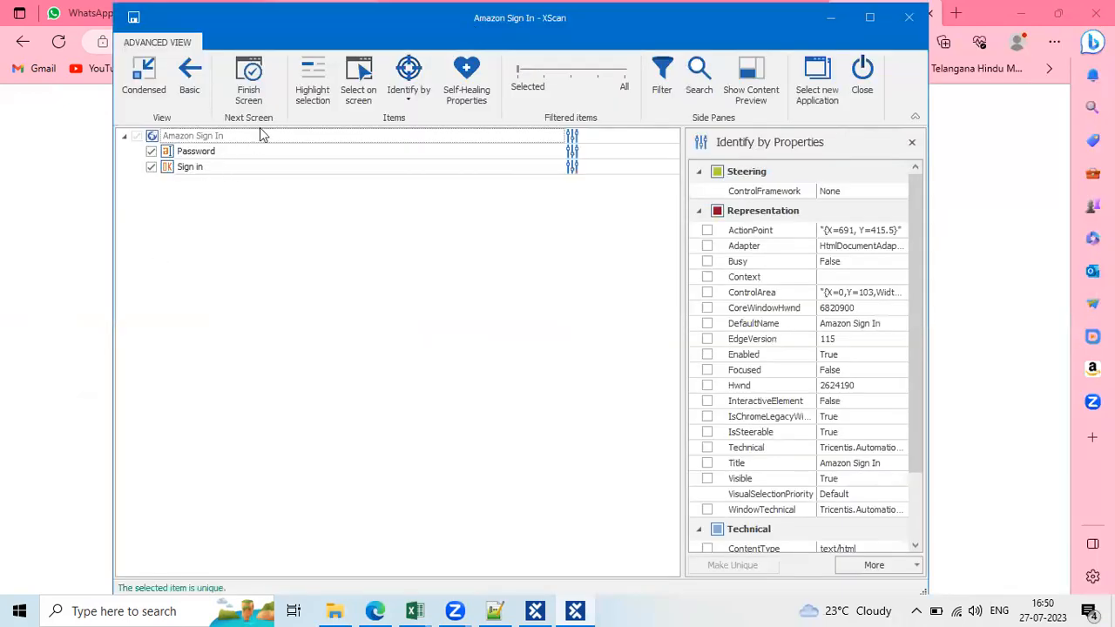
pyautogui.click(135, 18)
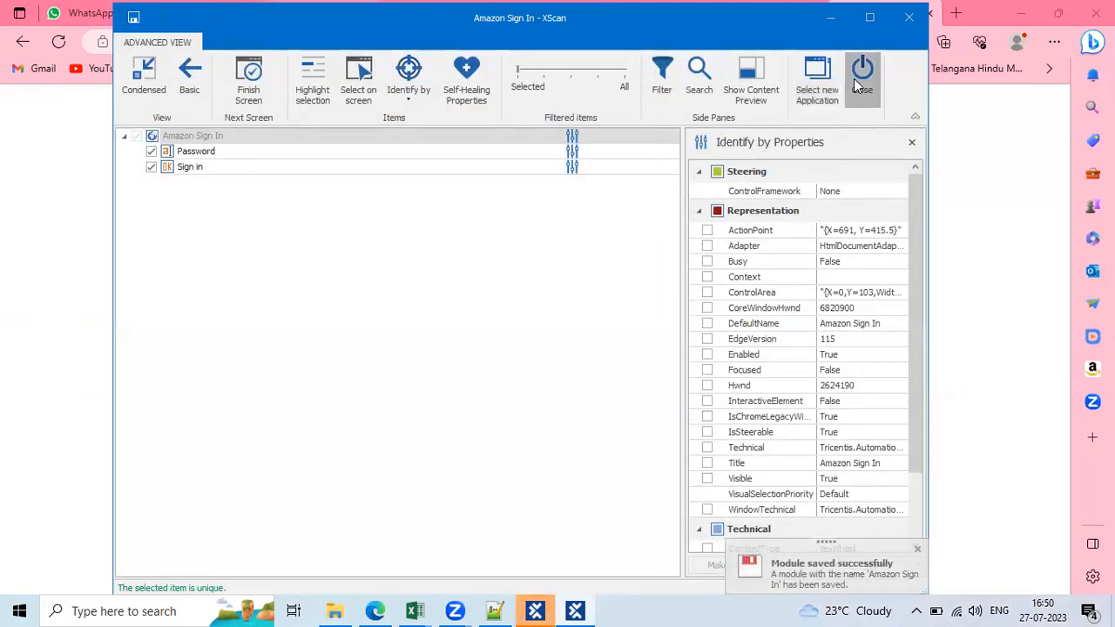
pyautogui.click(862, 77)
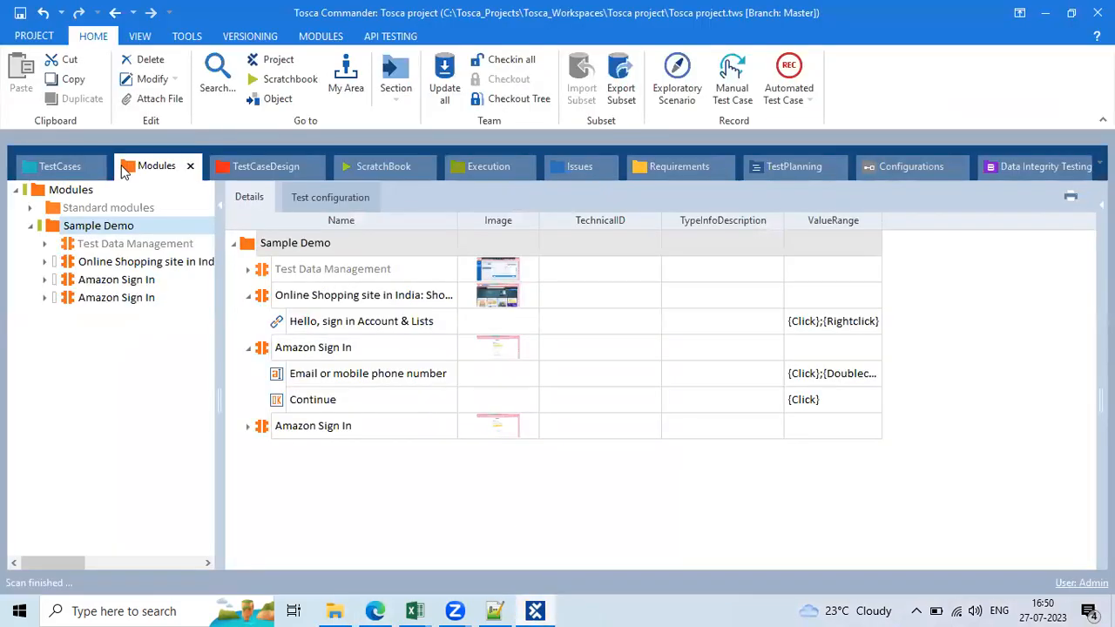
# Add the new Amazon Sign In module as a test step in the Amazon login functionality test case and expand it
pyautogui.moveTo(87, 298); pyautogui.dragTo(270, 248)
pyautogui.click(231, 347)
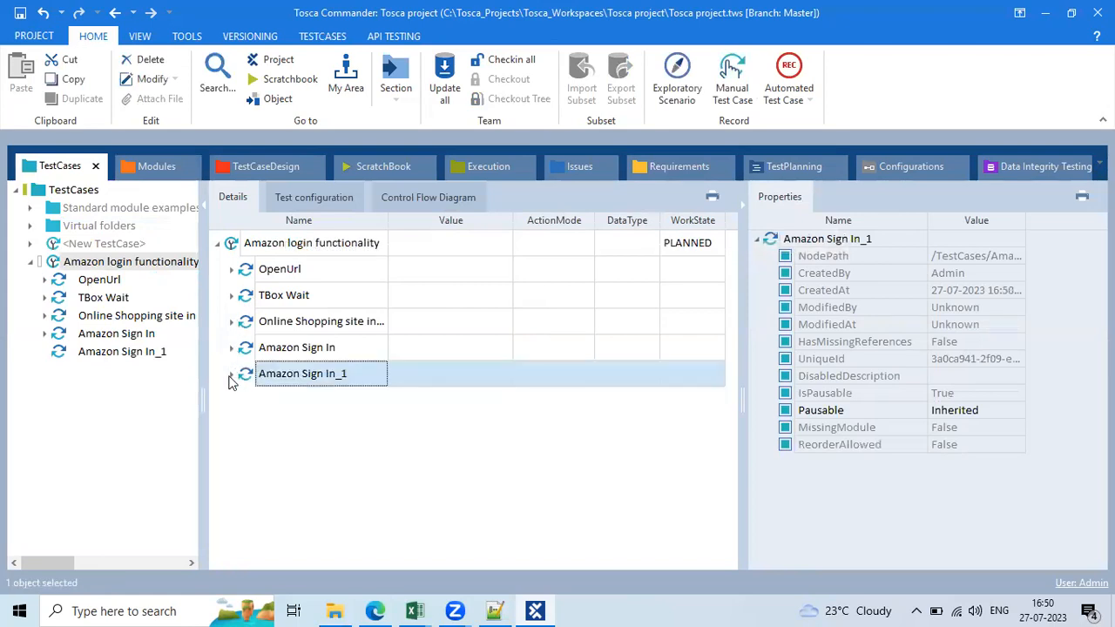
pyautogui.click(231, 376)
# Enter the account password as the Password value of the Amazon Sign In_1 step
pyautogui.click(452, 399)
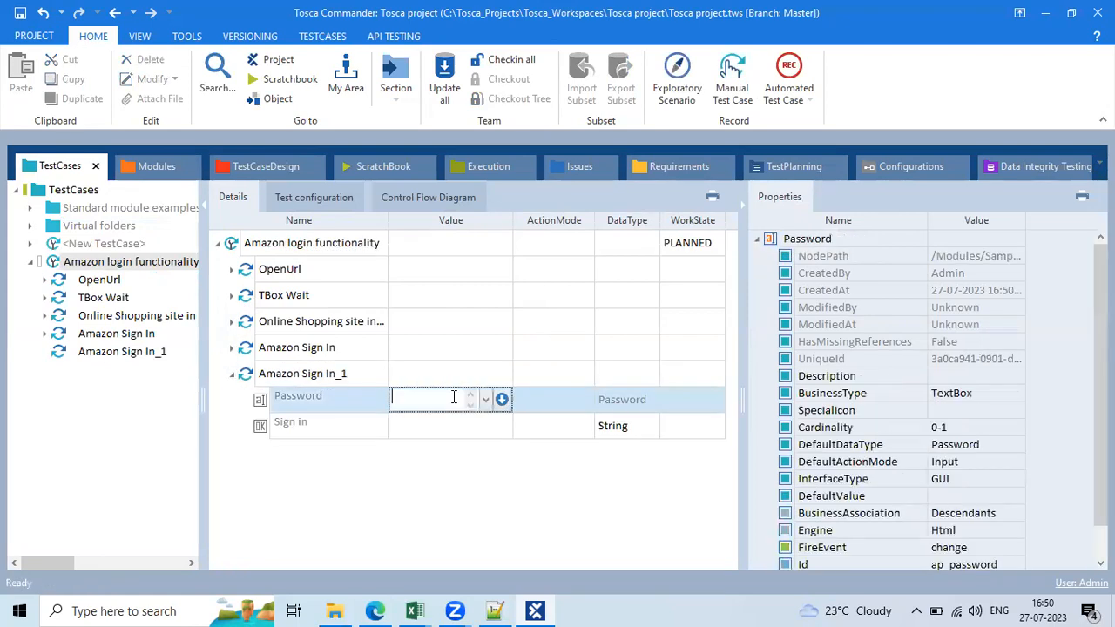
# Set the Sign in value of the Amazon Sign In_1 step to {Click}
pyautogui.click(414, 433)
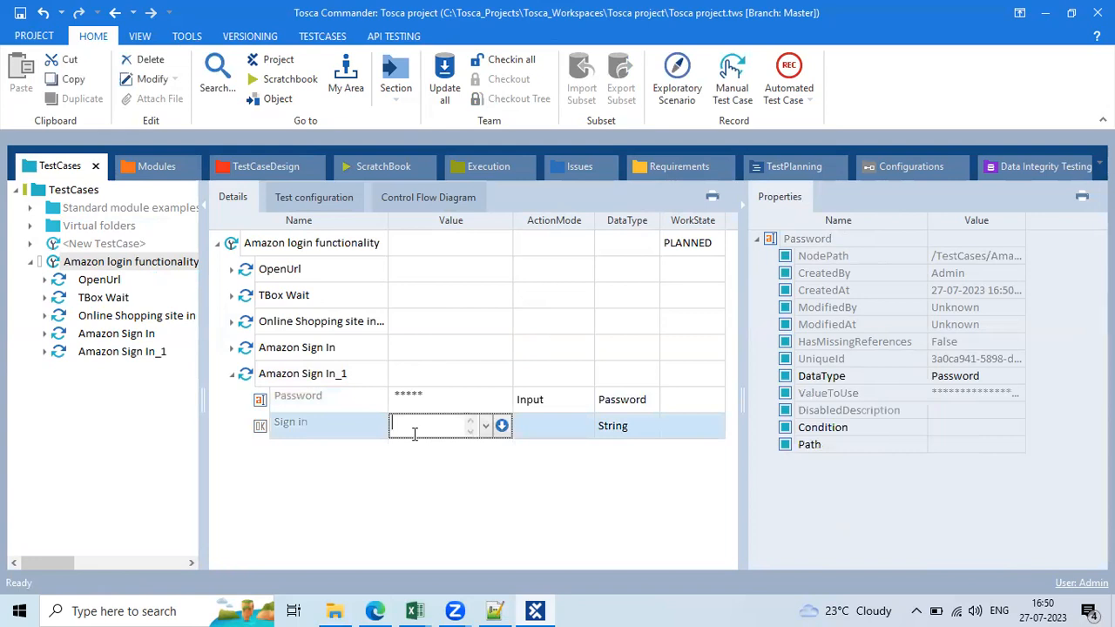
pyautogui.write('{Click')
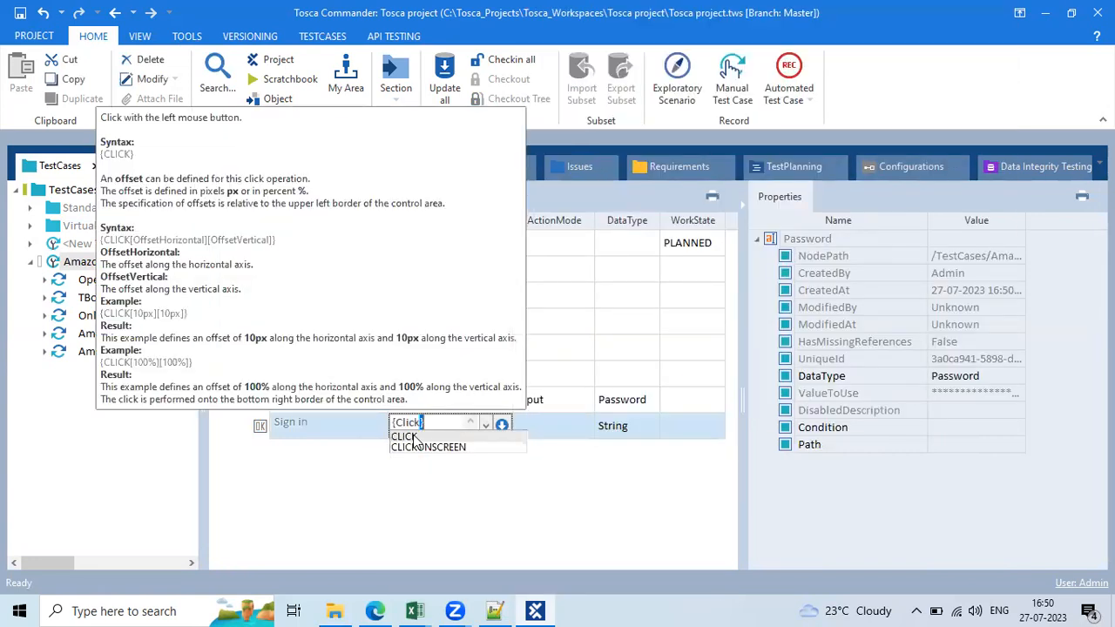
pyautogui.click(414, 438)
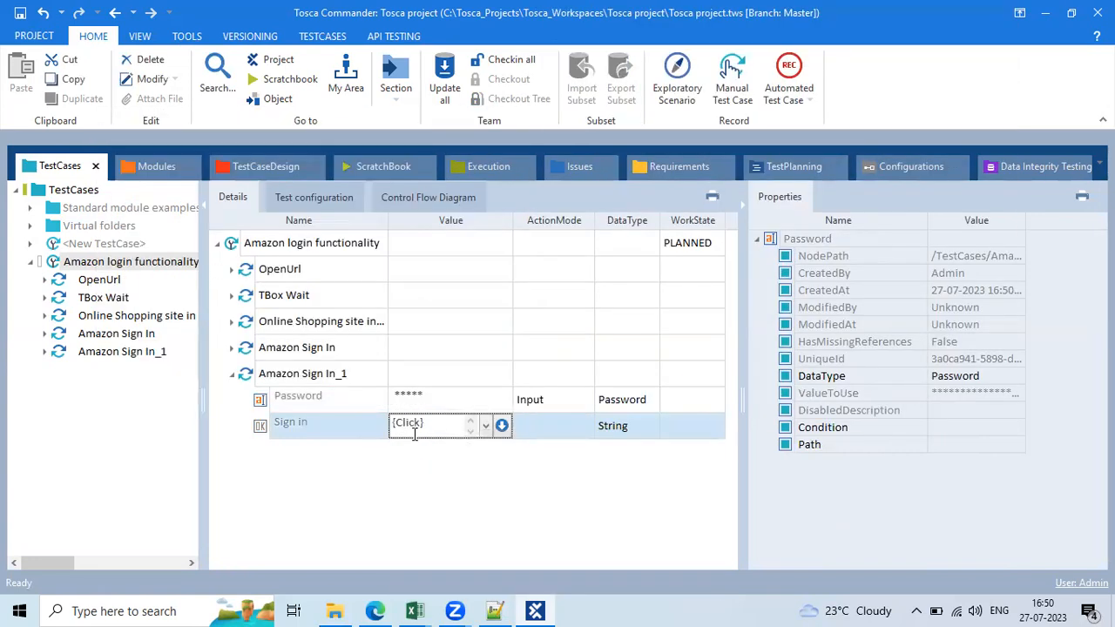
# Run the Amazon Sign In_1 test step in the ScratchBook against the Amazon password page
pyautogui.click(350, 382)
pyautogui.rightClick(349, 382)
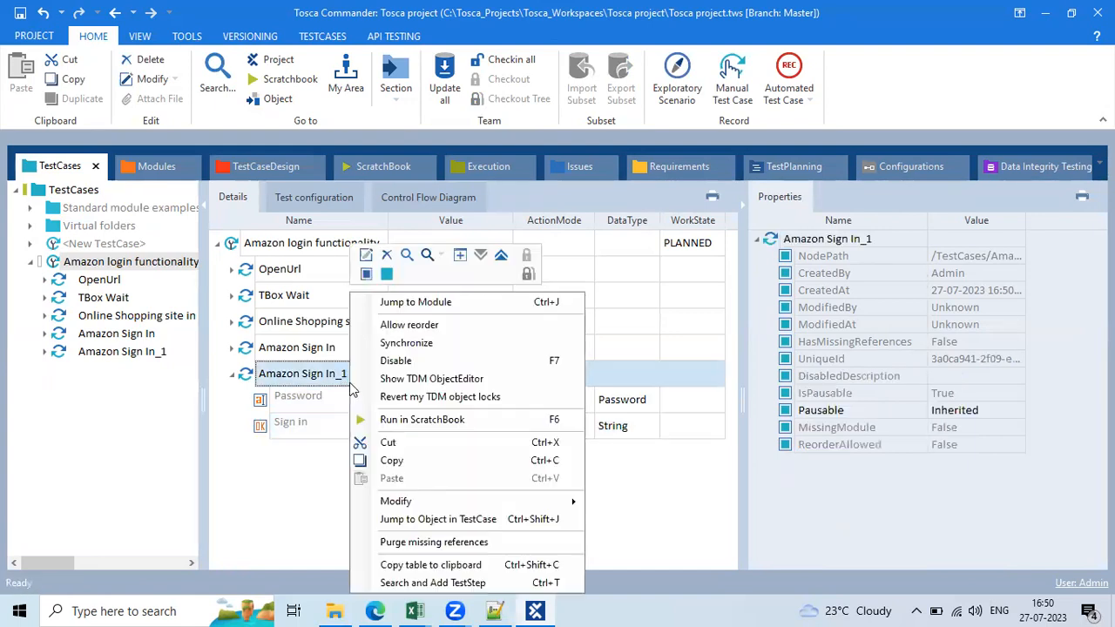
pyautogui.click(406, 420)
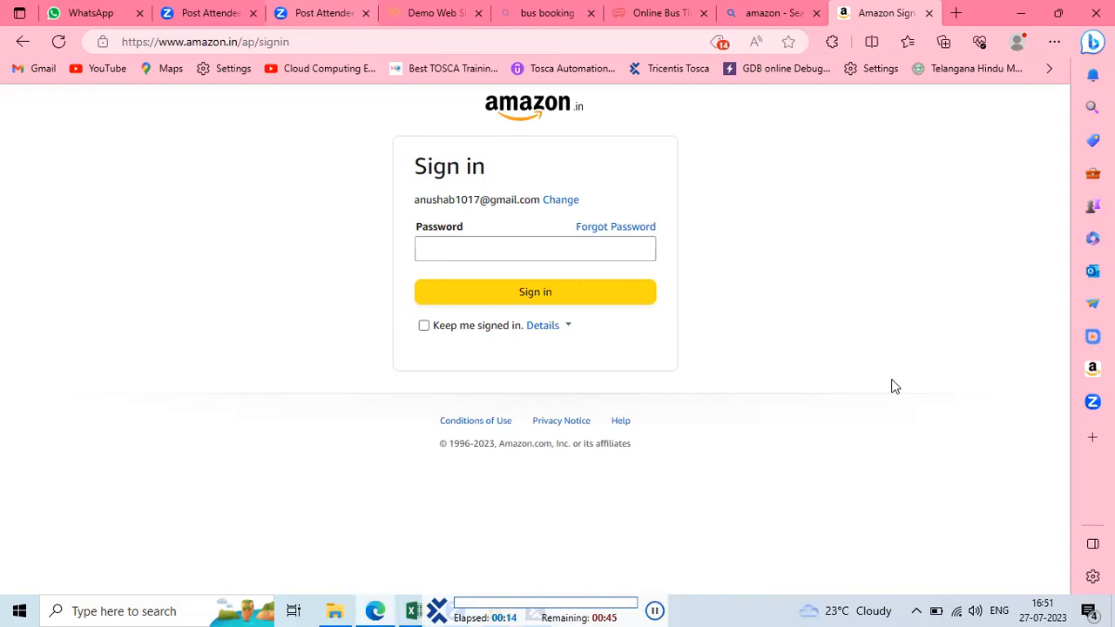
pyautogui.click(535, 293)
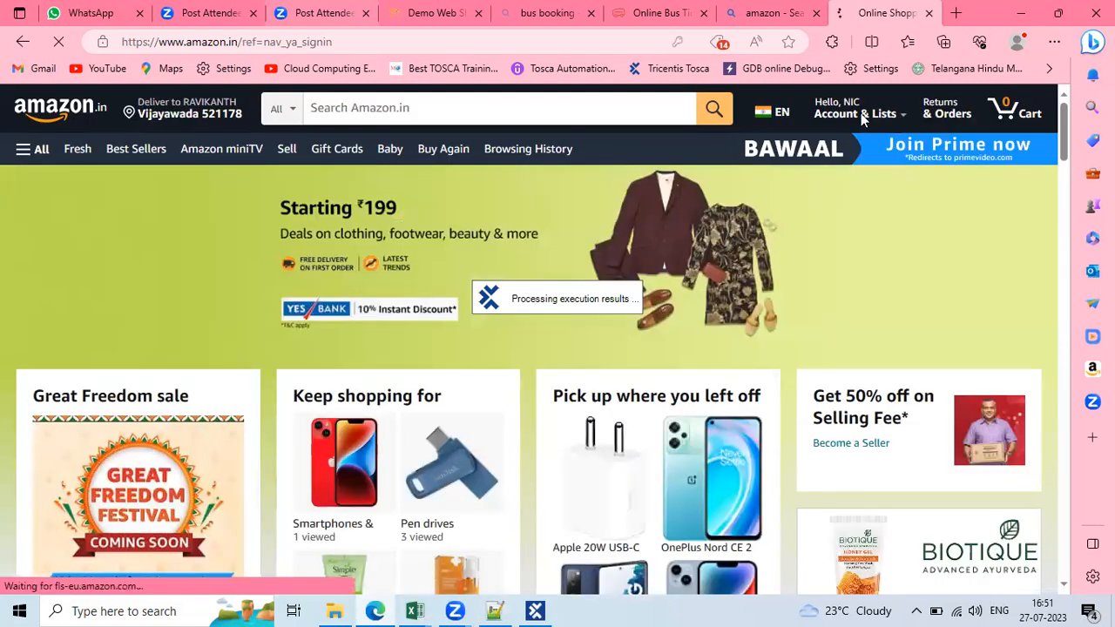
pyautogui.moveTo(862, 118)
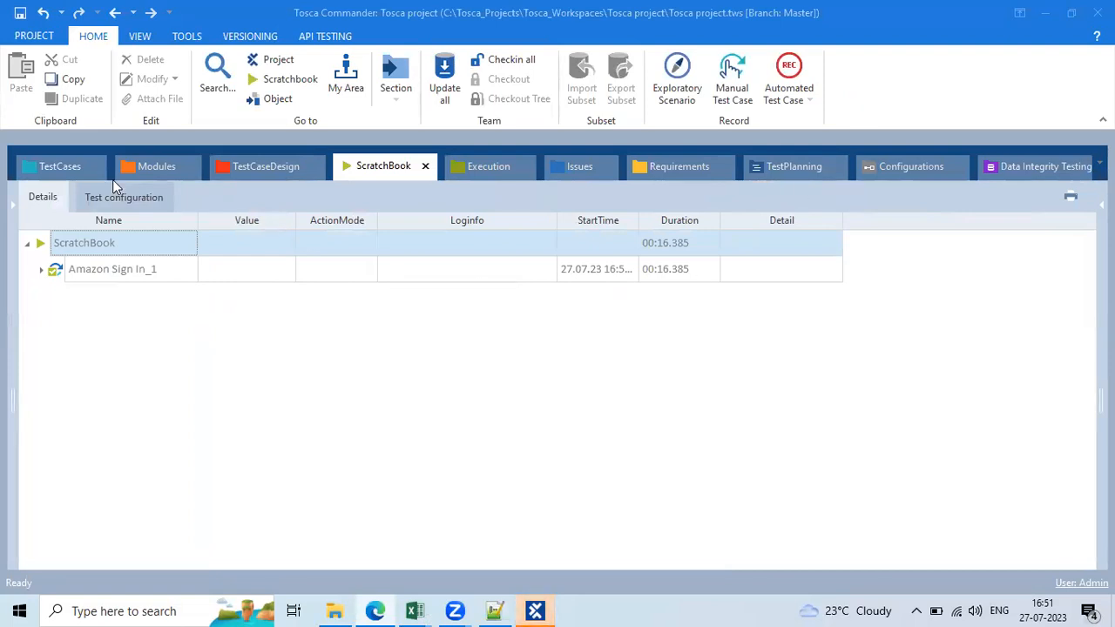
# Check the signed-in Amazon account menu and Your Account page in the browser
pyautogui.click(61, 166)
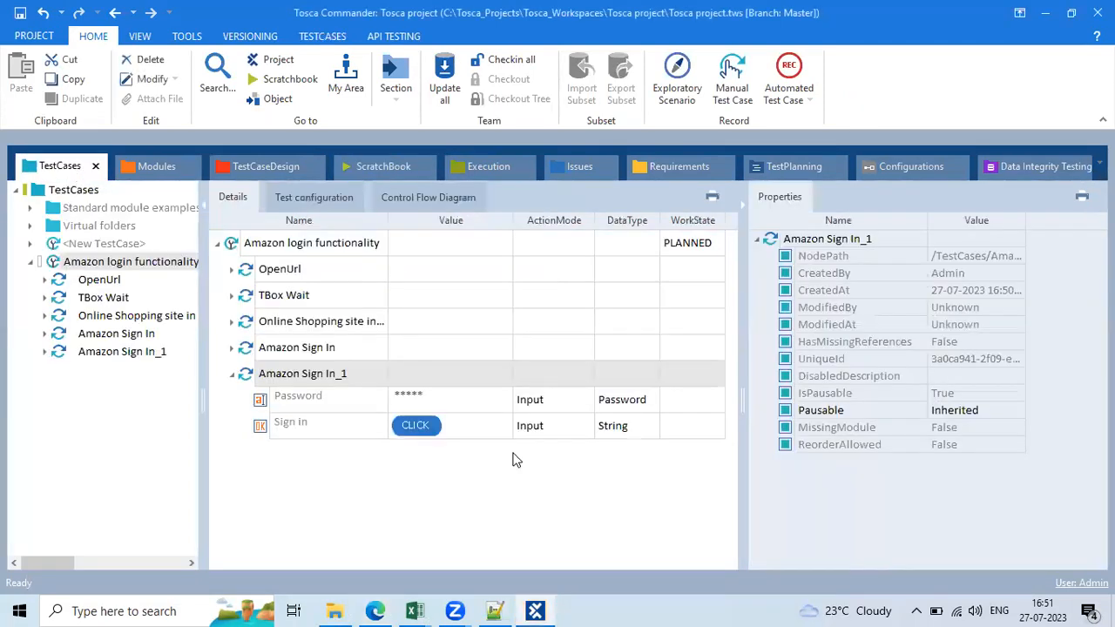
pyautogui.click(230, 376)
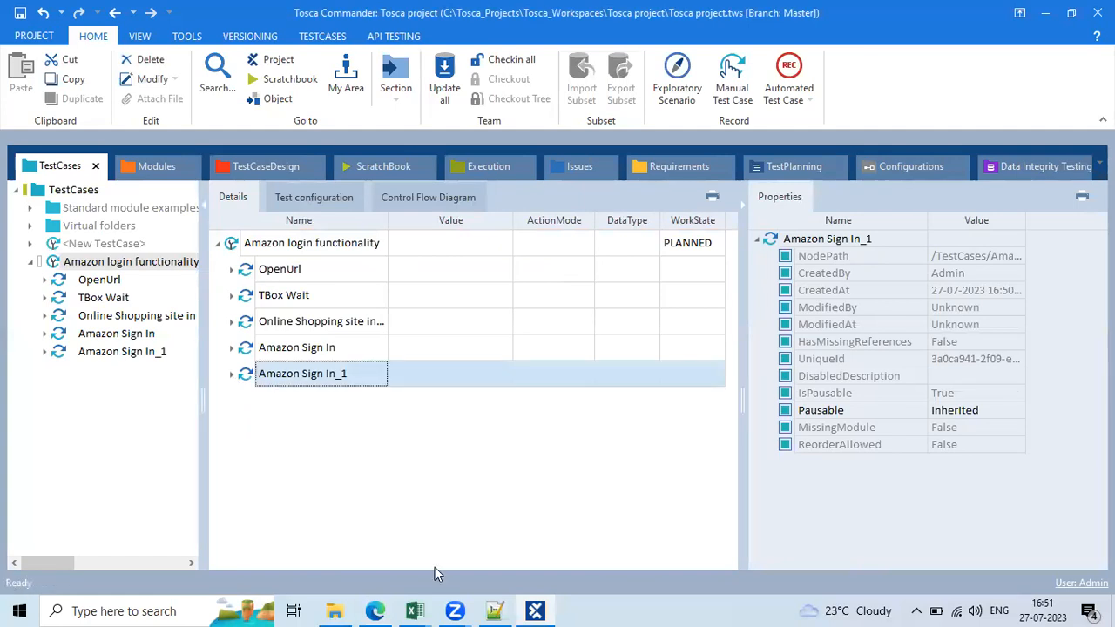
pyautogui.click(376, 610)
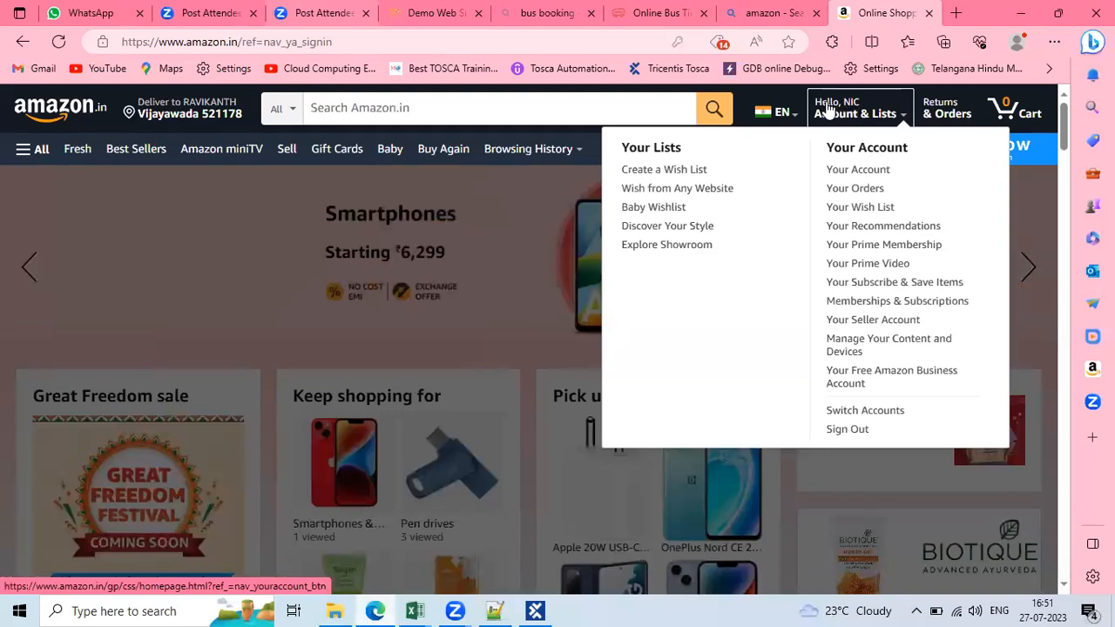
pyautogui.click(871, 111)
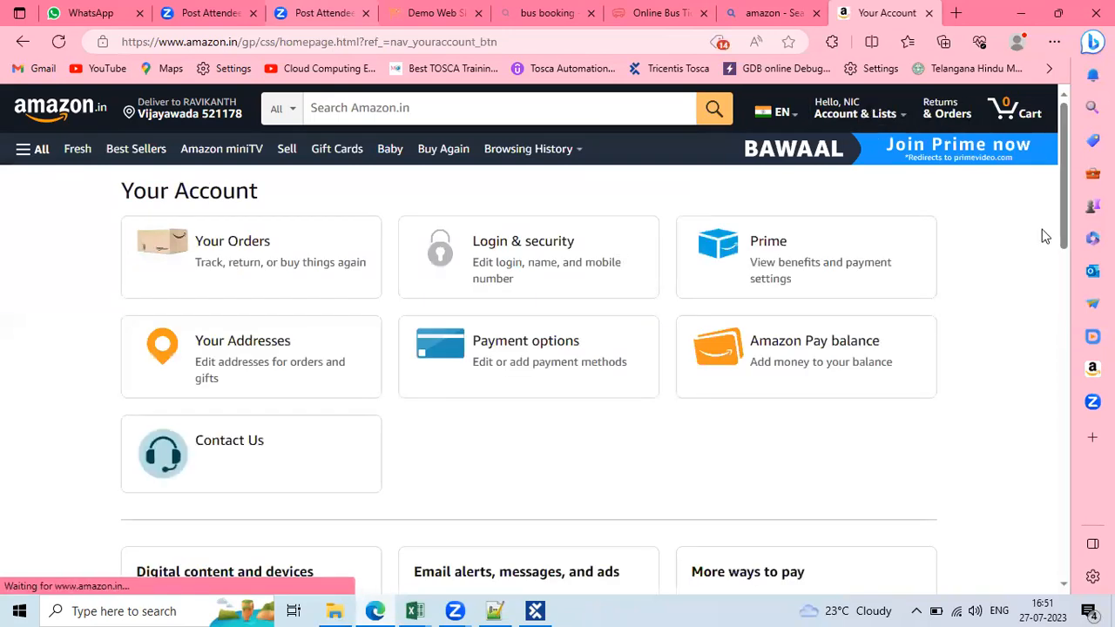
pyautogui.click(31, 117)
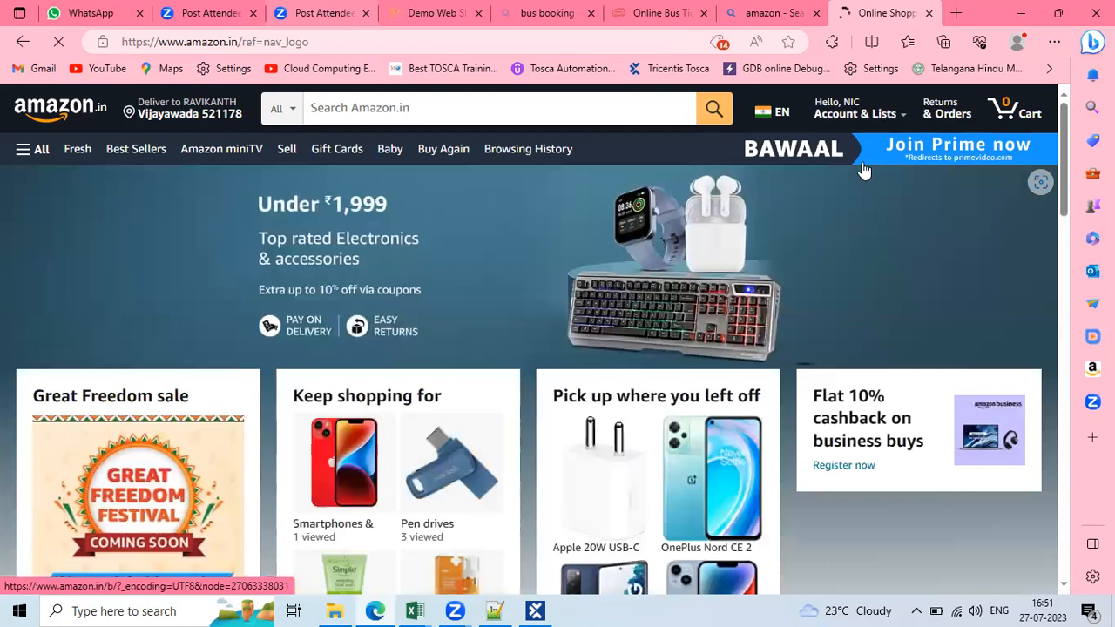
pyautogui.moveTo(856, 113)
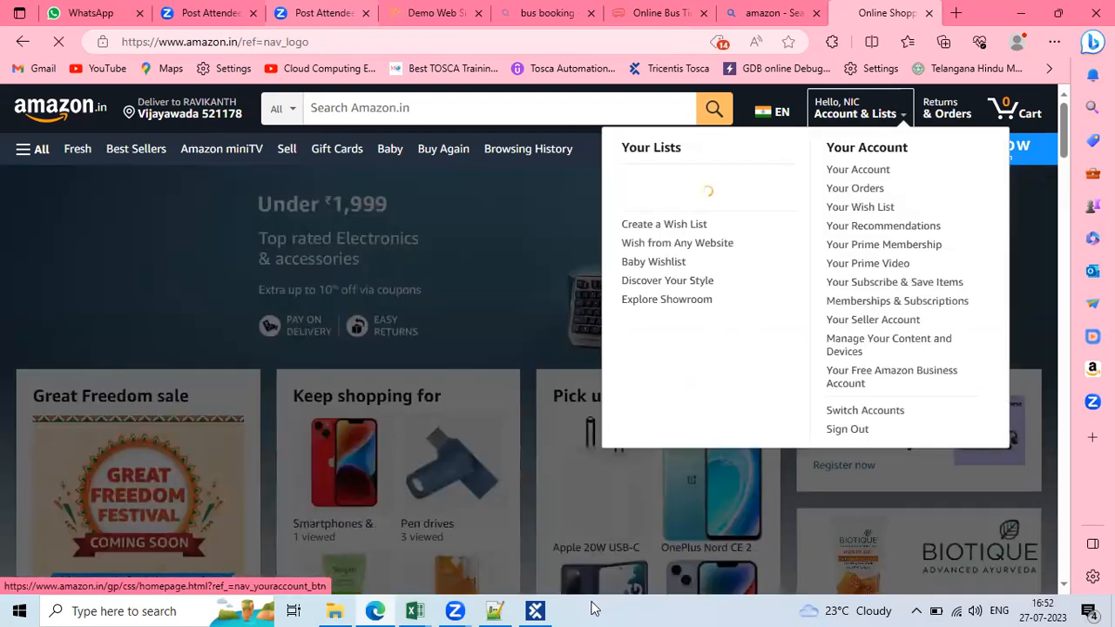
pyautogui.hotkey('alt', 'Tab')
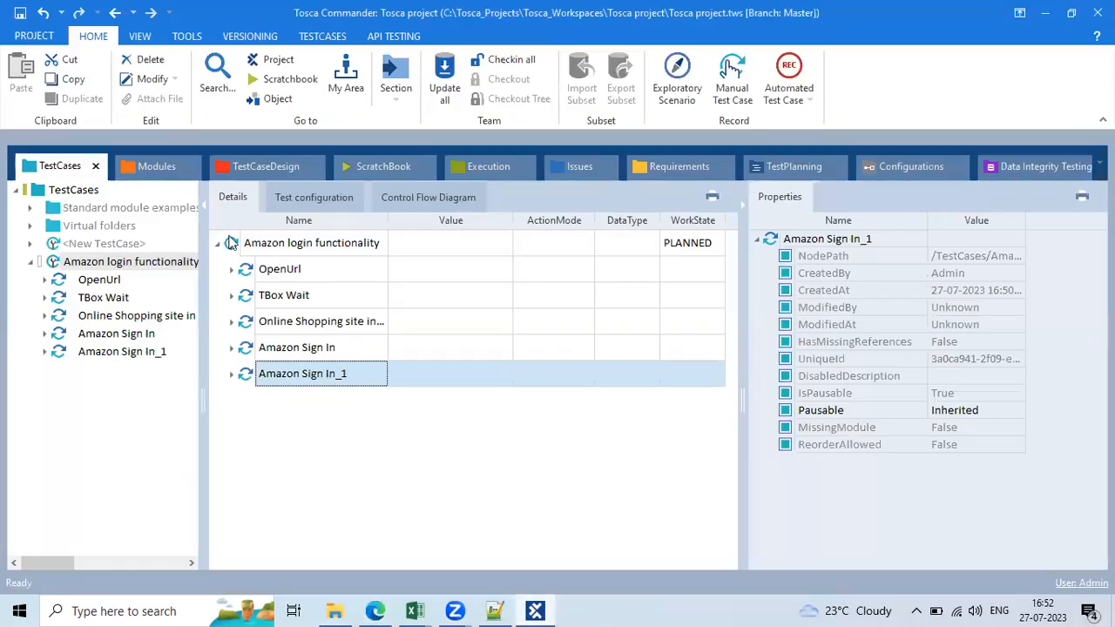
# Add the Online Shopping site in India module as another test step at the end of Amazon login functionality
pyautogui.click(153, 168)
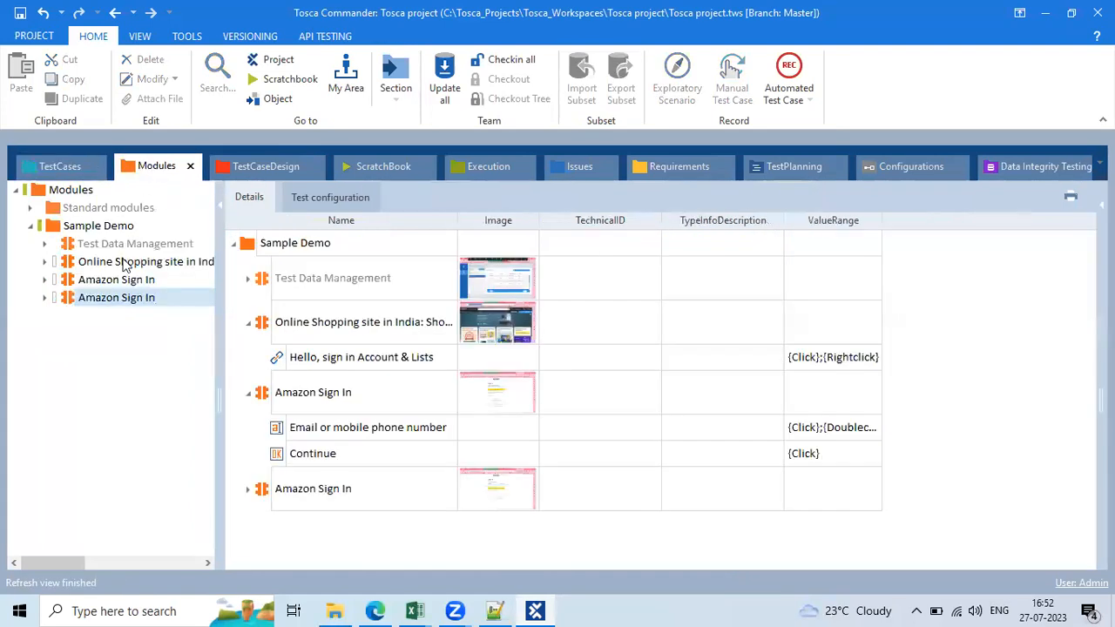
pyautogui.click(84, 248)
pyautogui.click(131, 261)
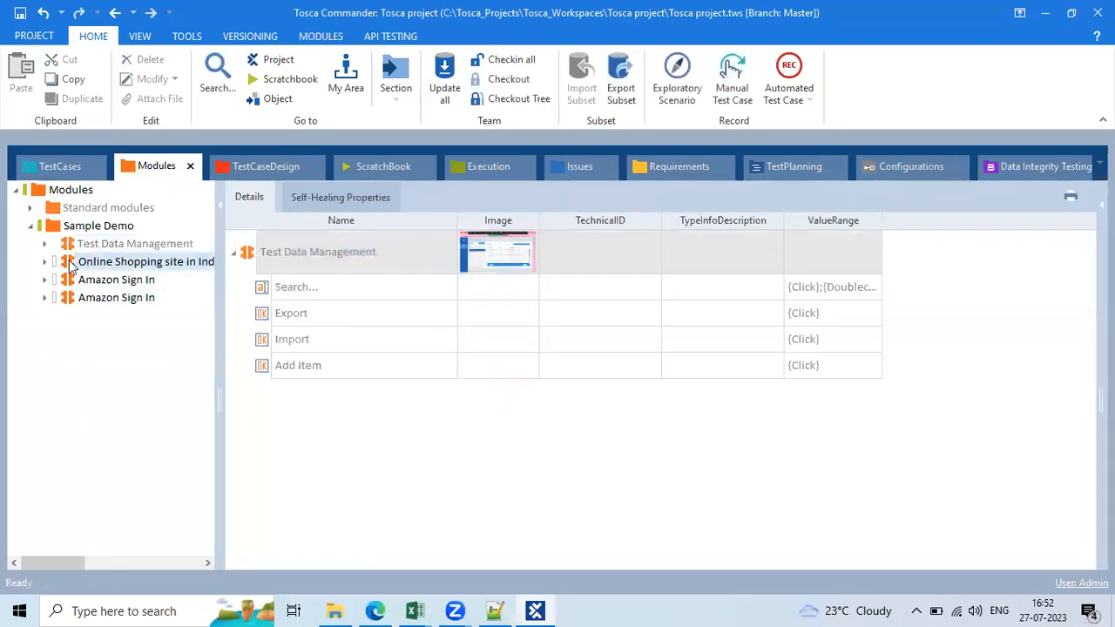
pyautogui.moveTo(132, 258); pyautogui.dragTo(229, 241)
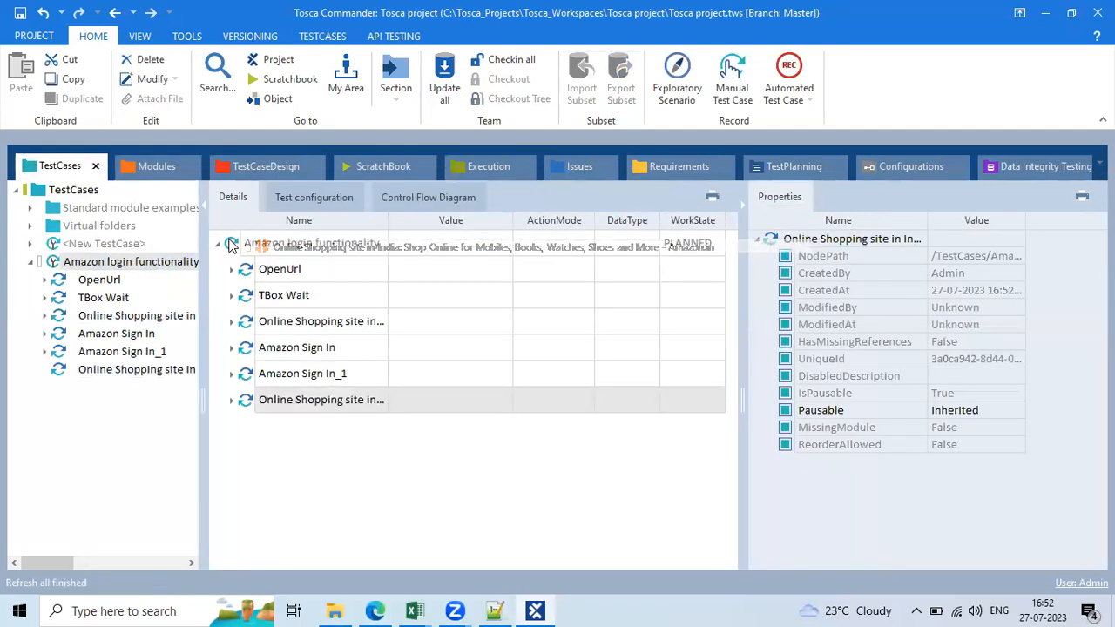
pyautogui.click(231, 400)
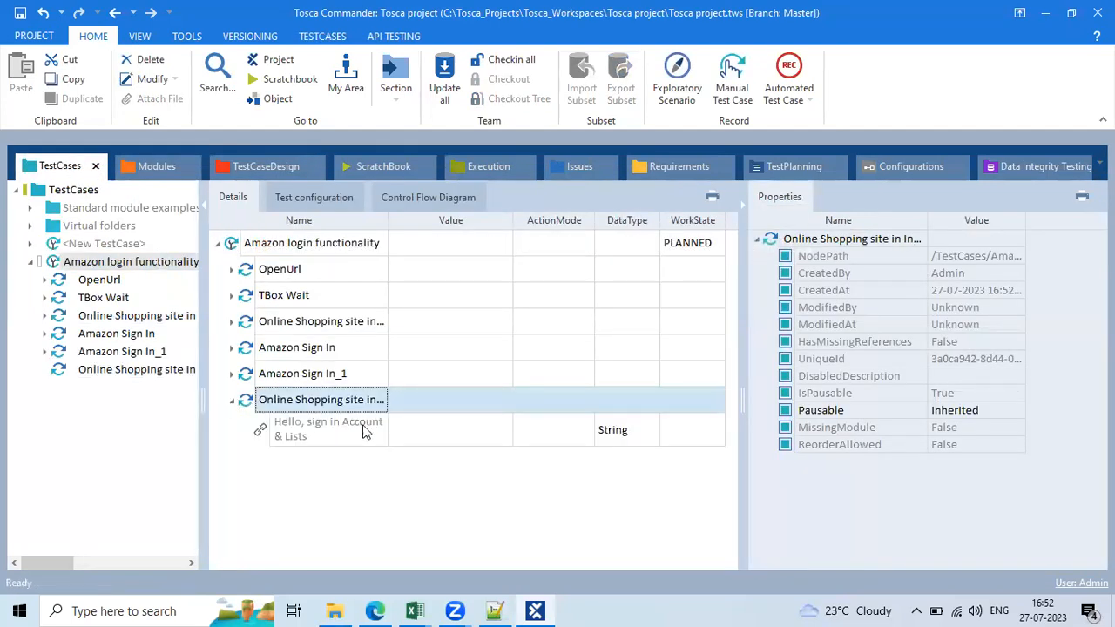
# Set the Hello, sign in Account & Lists value in the last Online Shopping step to {MOUSEOVER}
pyautogui.click(405, 429)
pyautogui.click(405, 429)
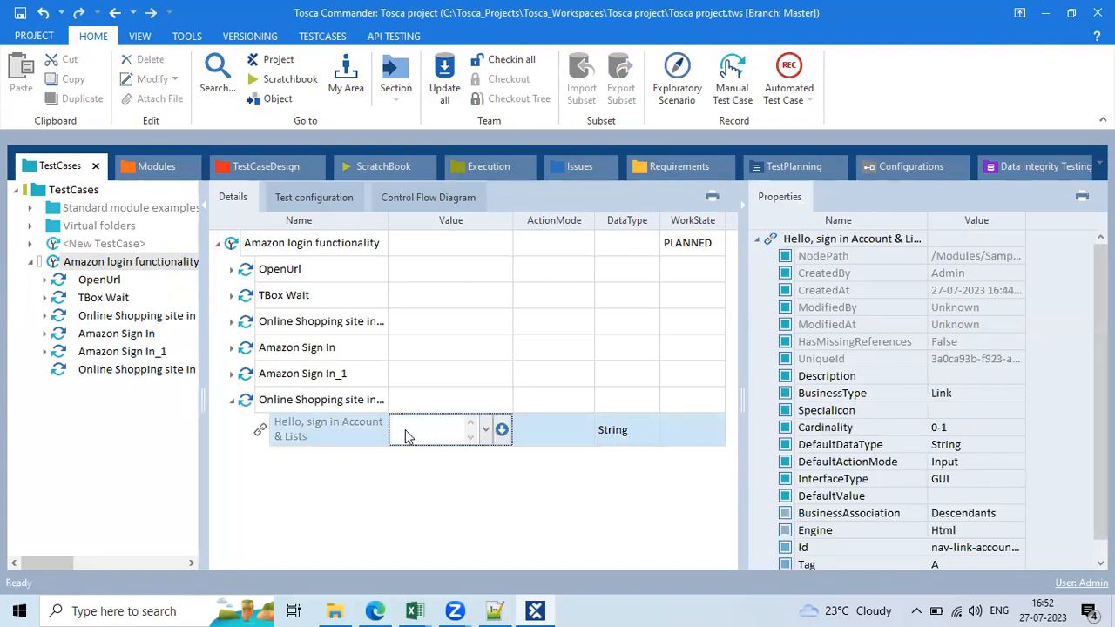
pyautogui.write('{Mouse')
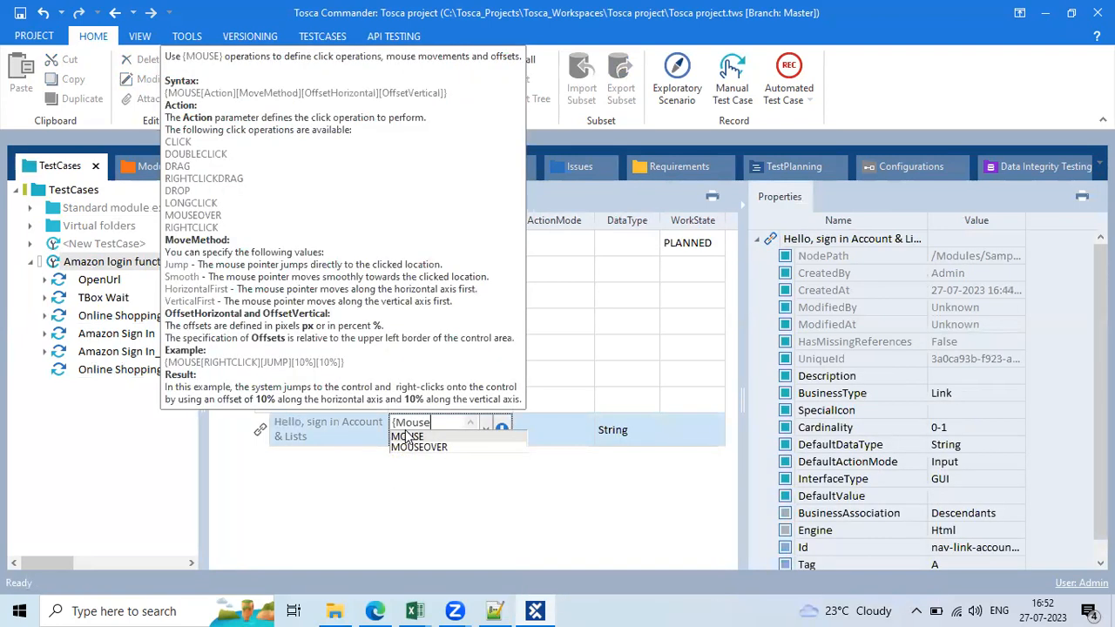
pyautogui.press('Down')
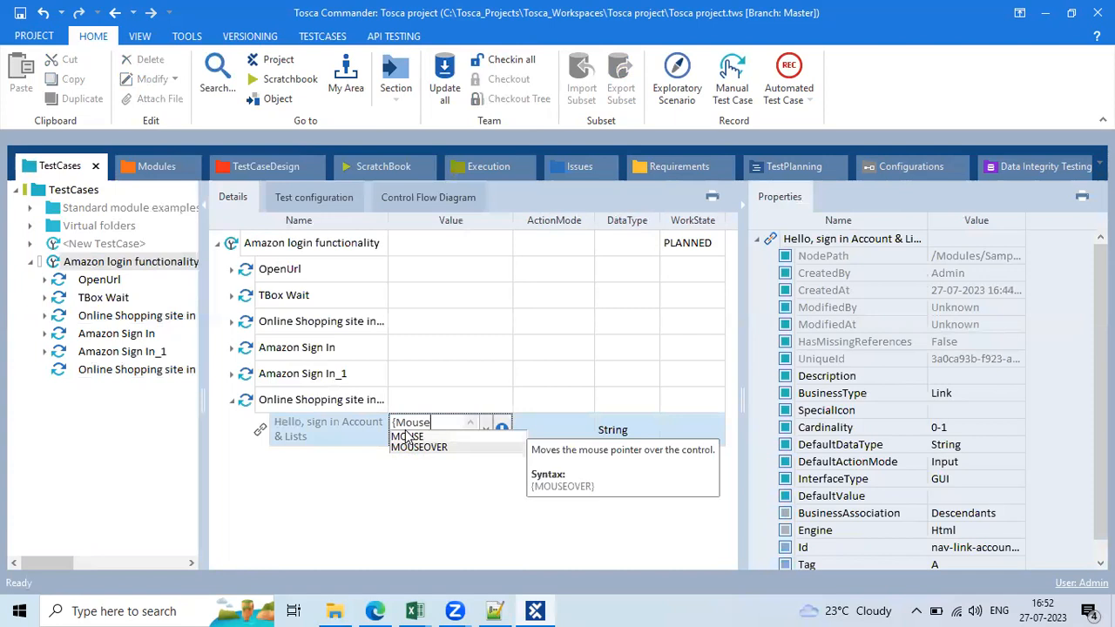
pyautogui.press('Return')
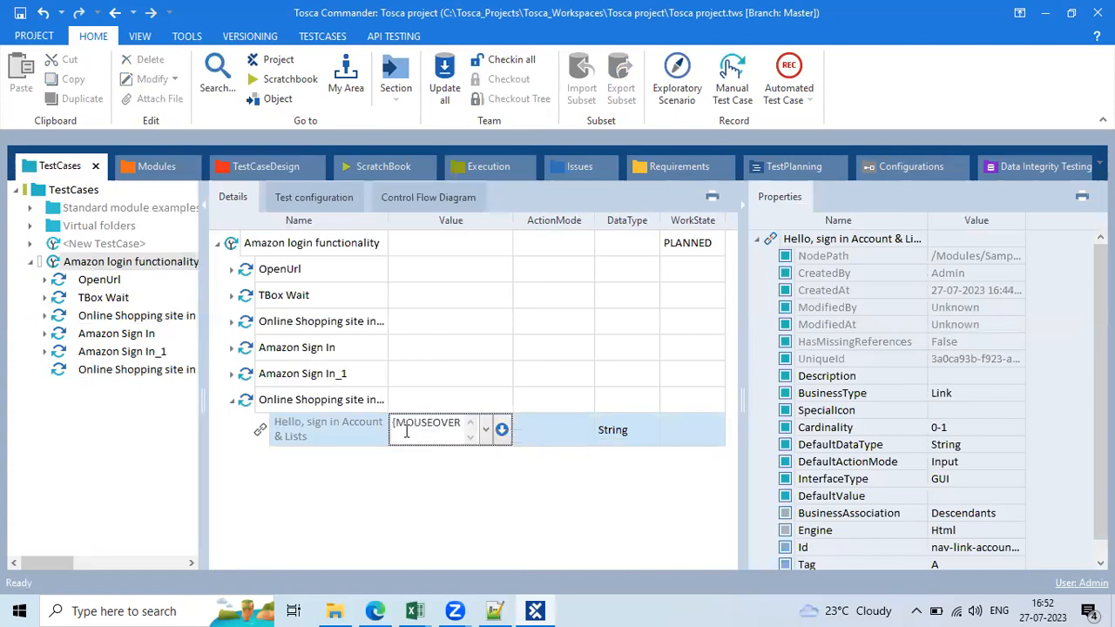
pyautogui.click(342, 332)
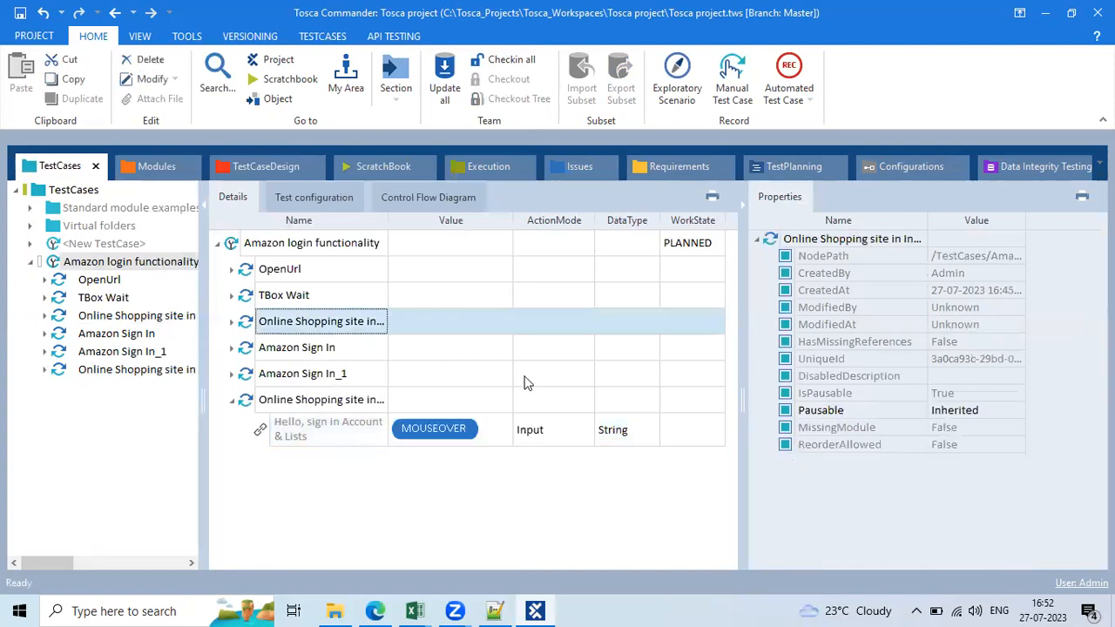
# Run the last Online Shopping site in India test step in the ScratchBook and return to the test case
pyautogui.click(269, 404)
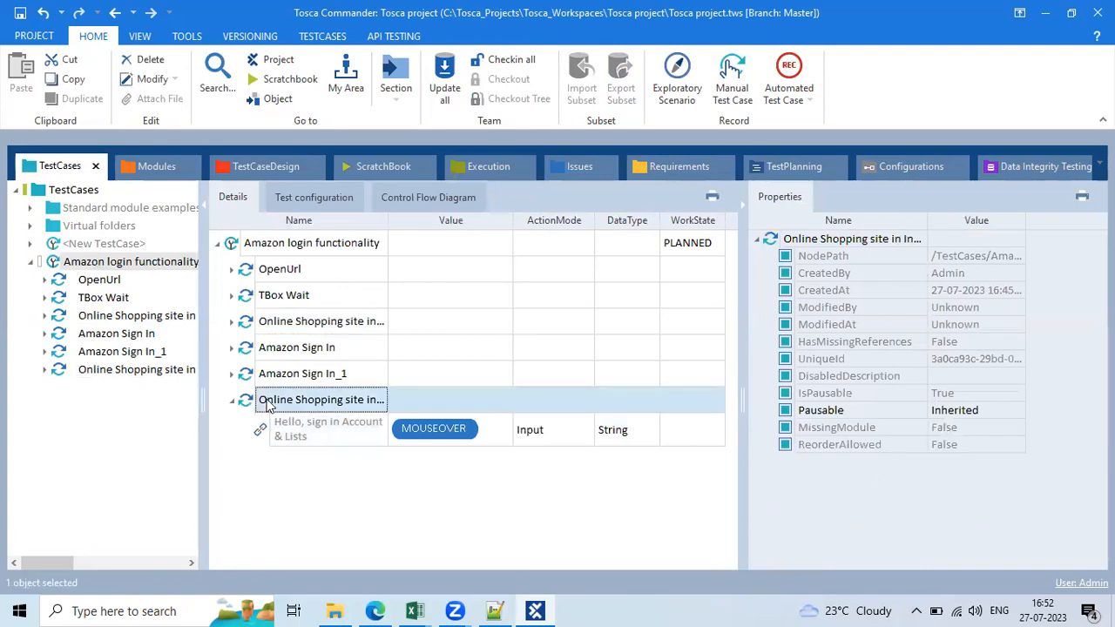
pyautogui.rightClick(269, 404)
pyautogui.click(301, 417)
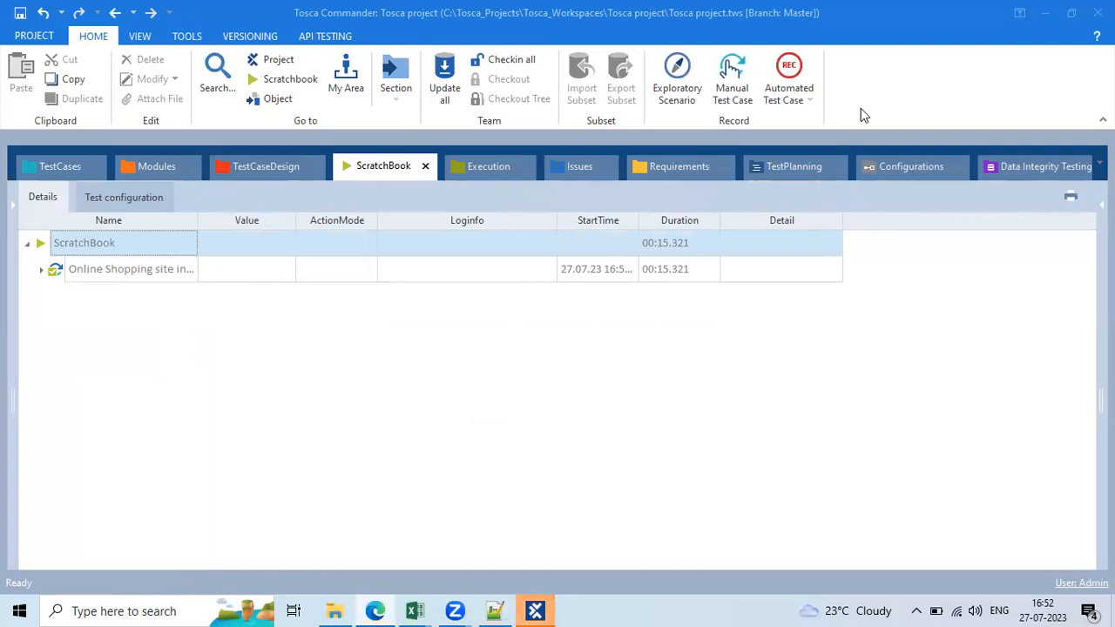
pyautogui.click(78, 166)
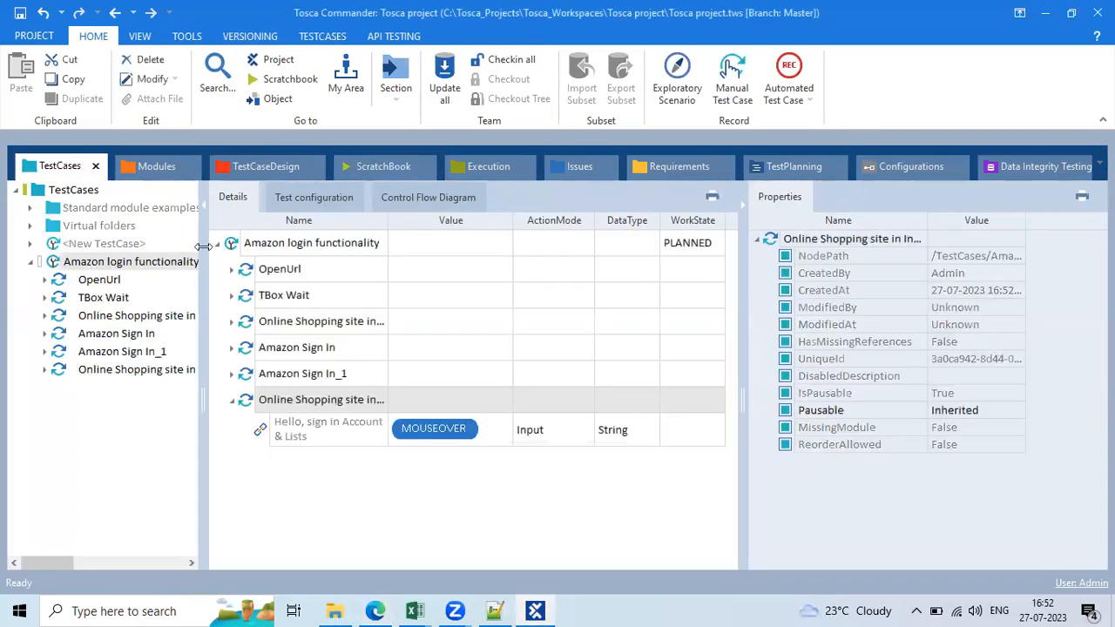
# Start an application scan of the Amazon browser window from the Sample Demo module folder
pyautogui.click(158, 167)
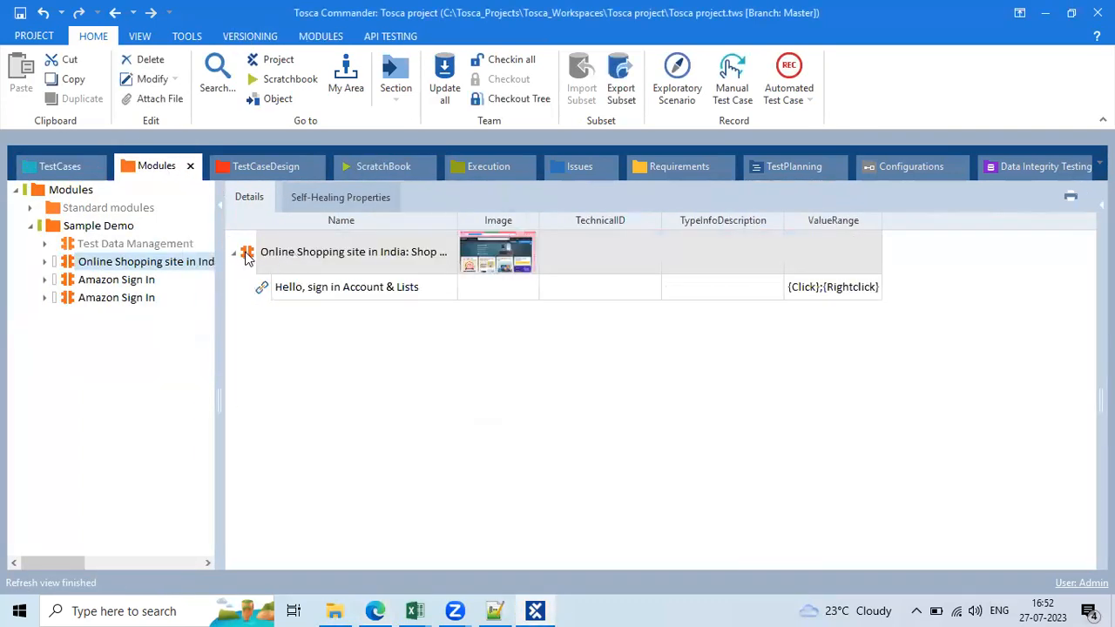
pyautogui.click(112, 224)
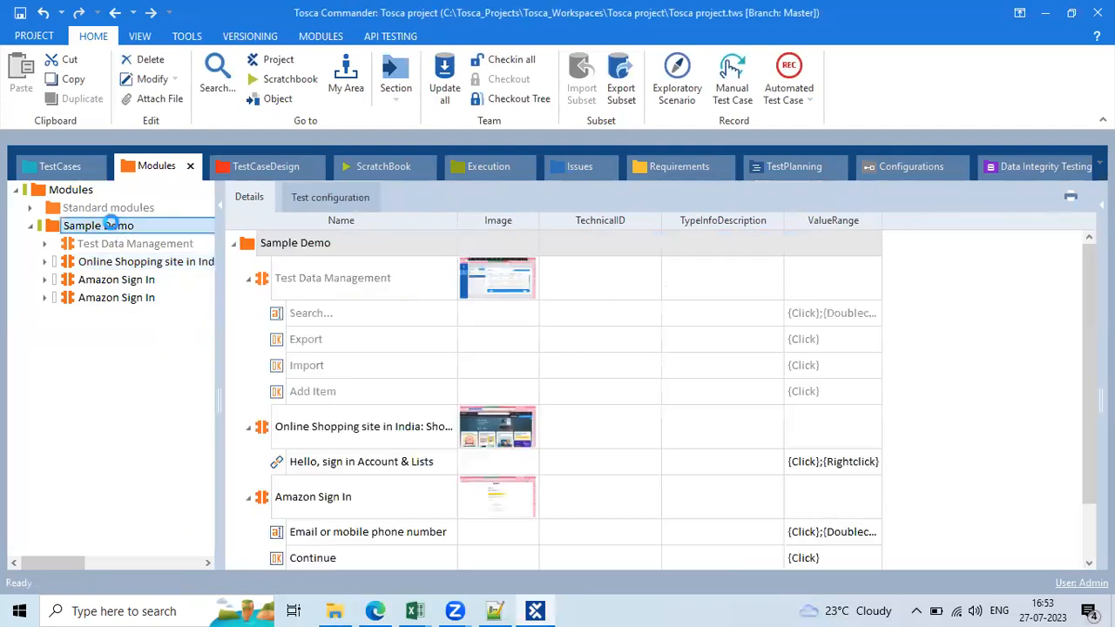
pyautogui.rightClick(112, 224)
pyautogui.moveTo(297, 313)
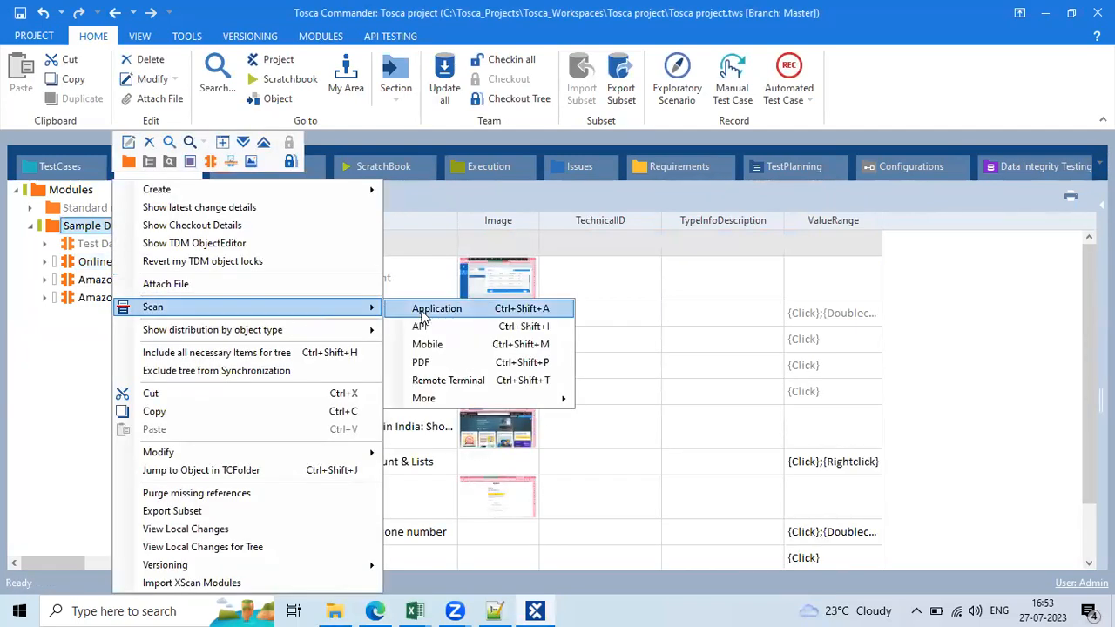
pyautogui.click(436, 309)
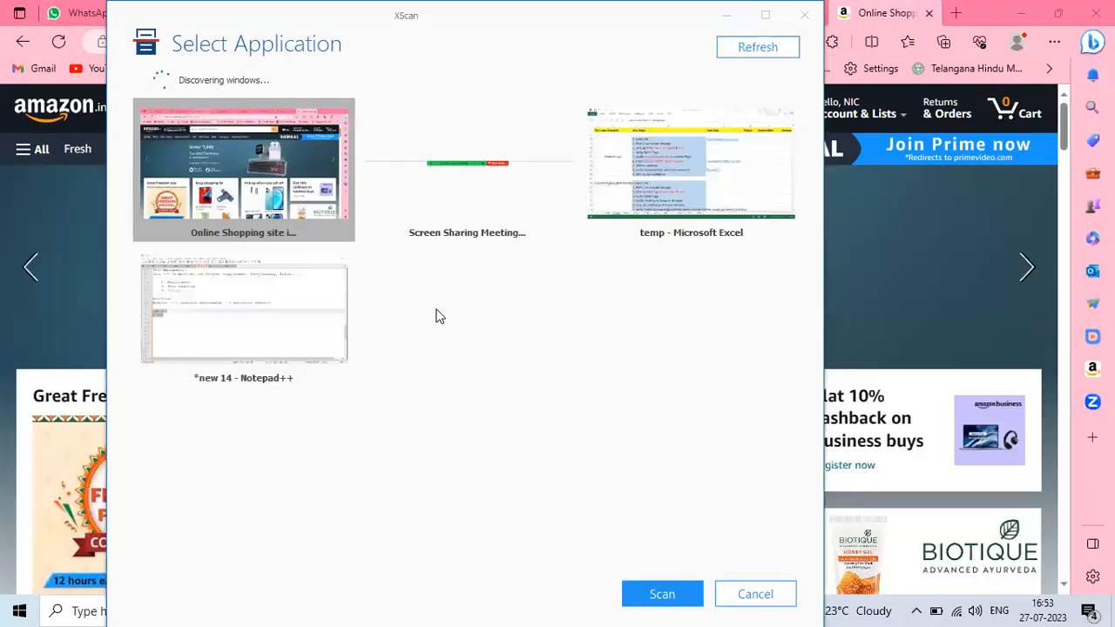
pyautogui.click(662, 594)
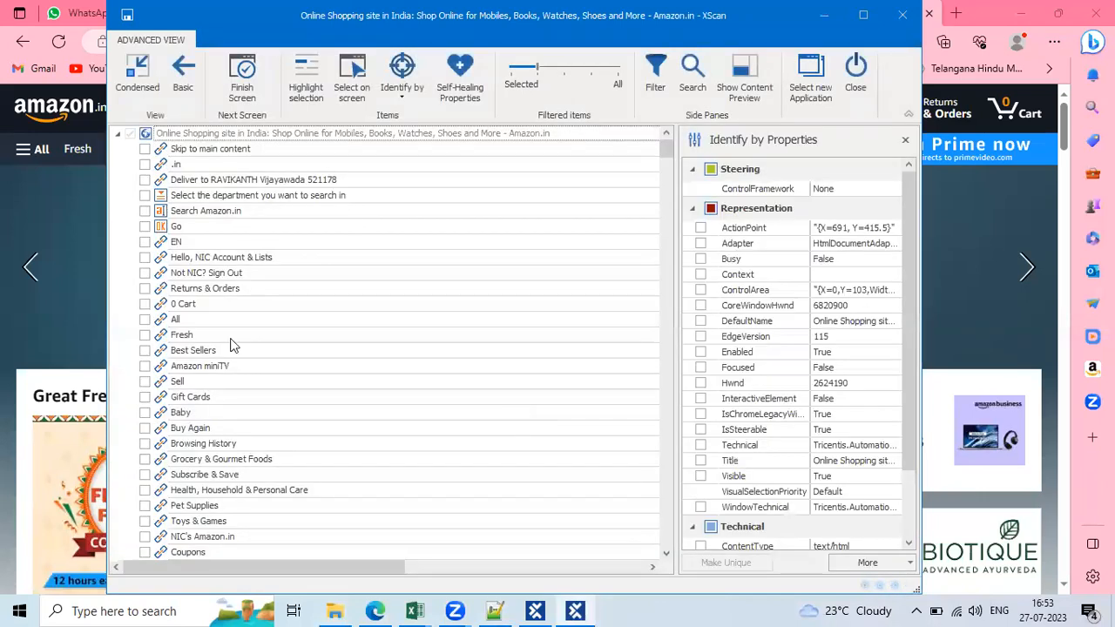
# Select the Not NIC? Sign Out link for the scanned module
pyautogui.click(194, 273)
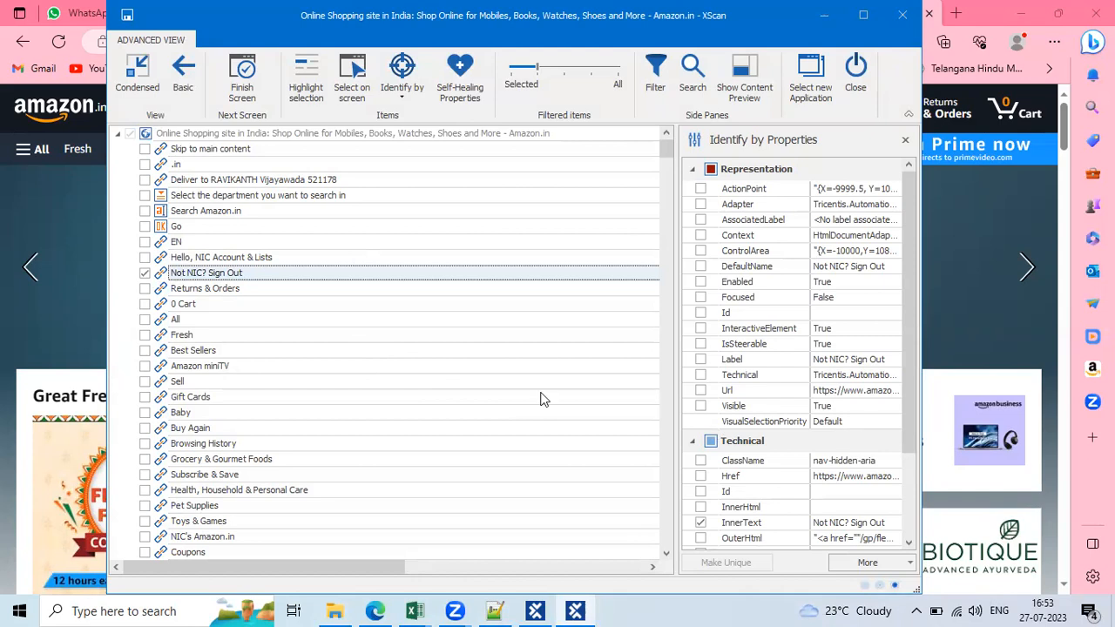
pyautogui.click(206, 274)
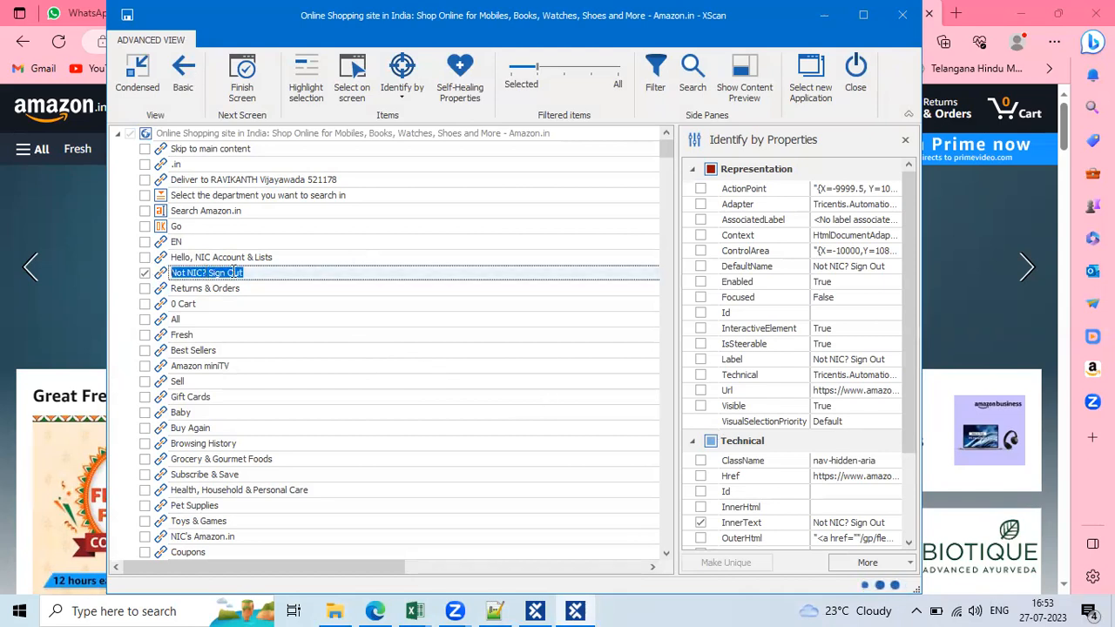
pyautogui.click(256, 272)
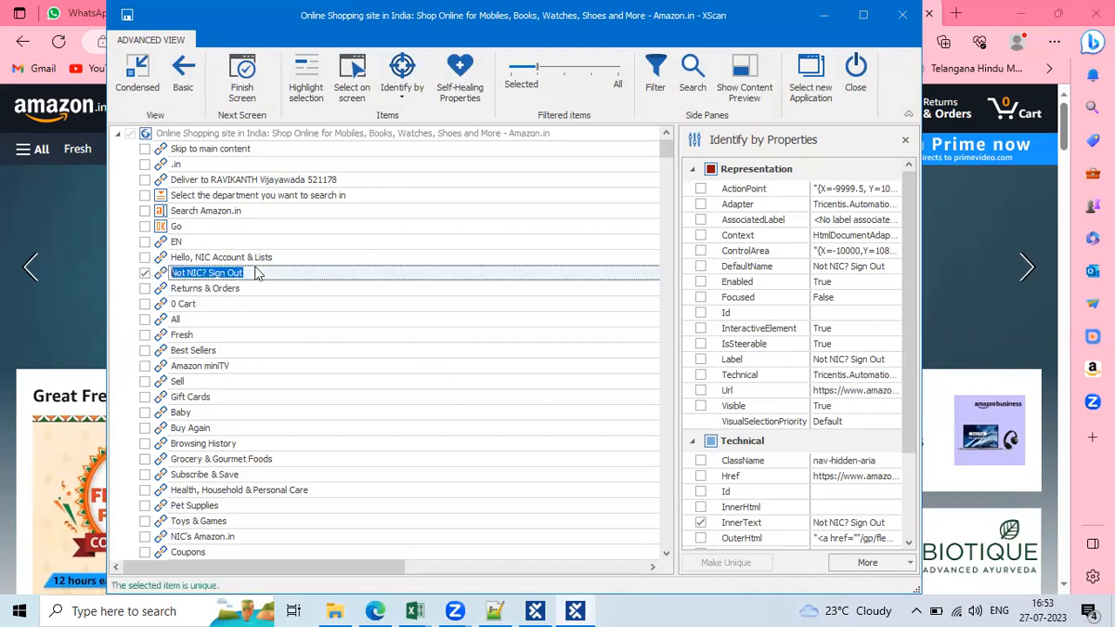
pyautogui.click(242, 274)
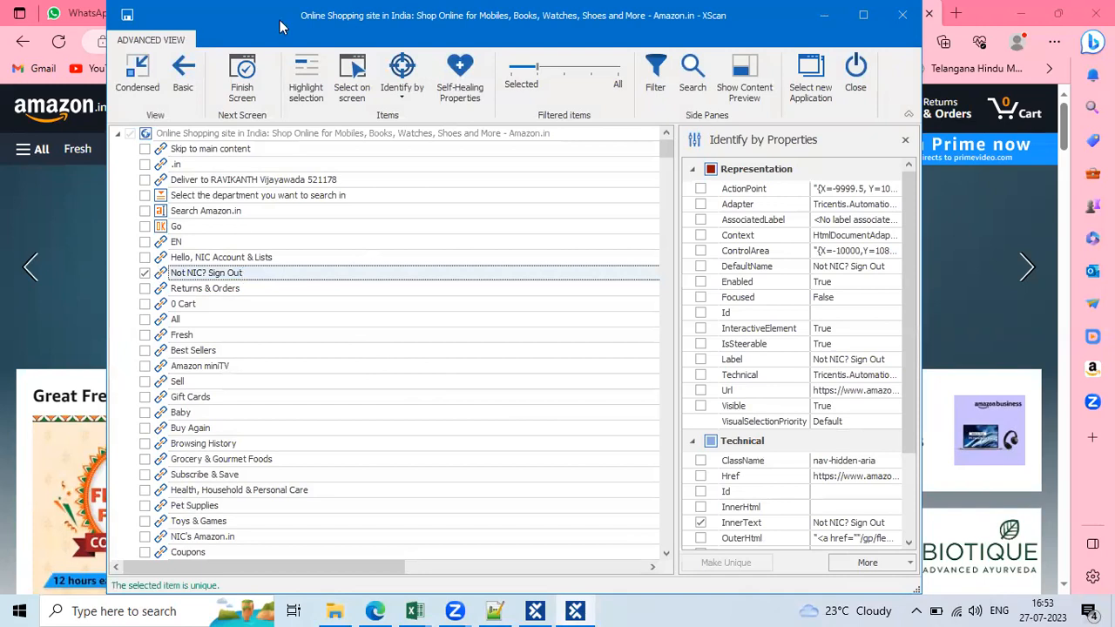
# Highlight the selected Sign Out link on the Amazon page to verify it
pyautogui.click(305, 77)
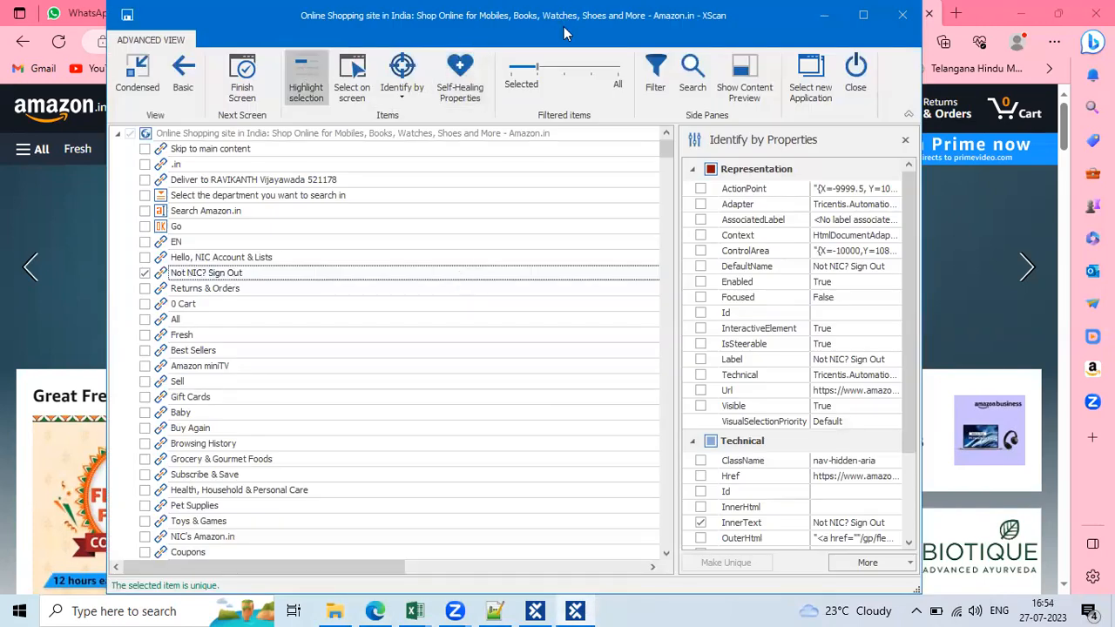
pyautogui.moveTo(528, 116); pyautogui.dragTo(505, 156)
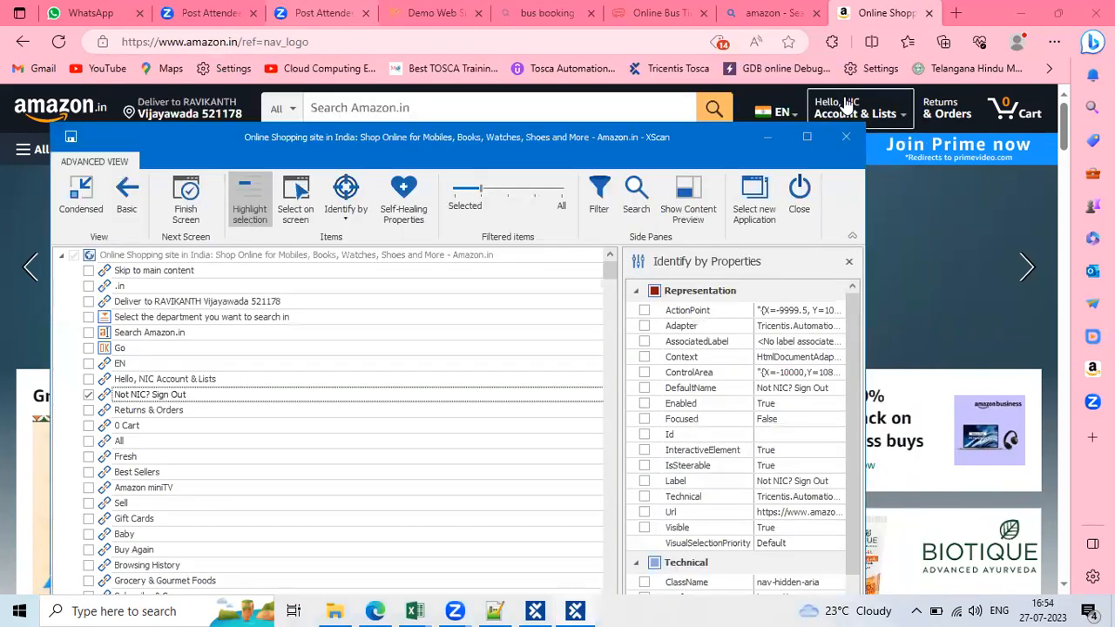
pyautogui.moveTo(847, 104)
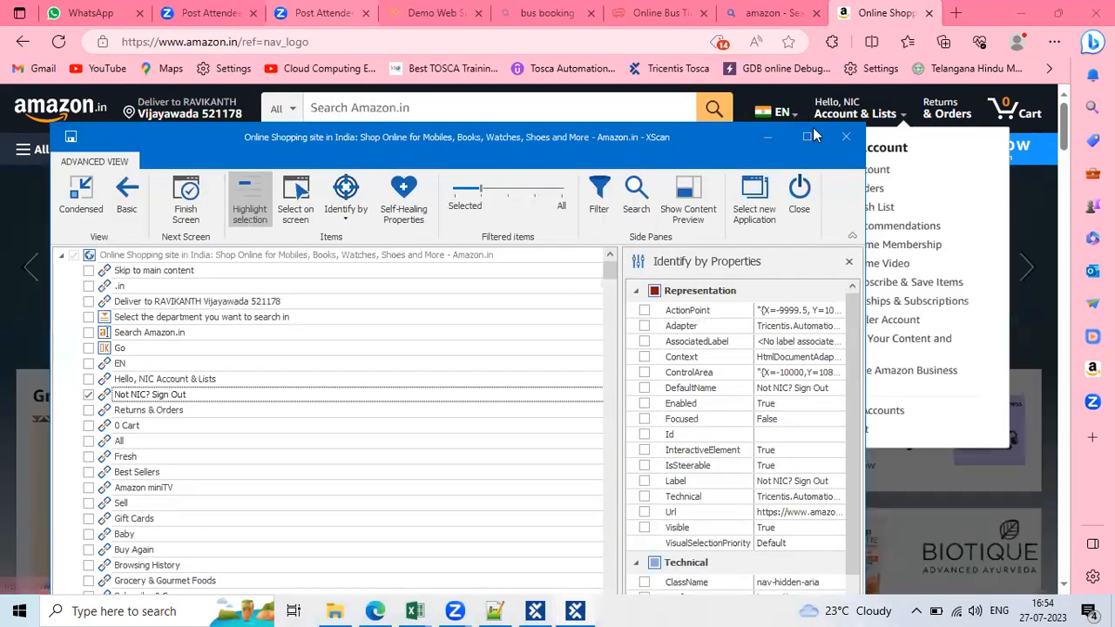
pyautogui.moveTo(873, 129)
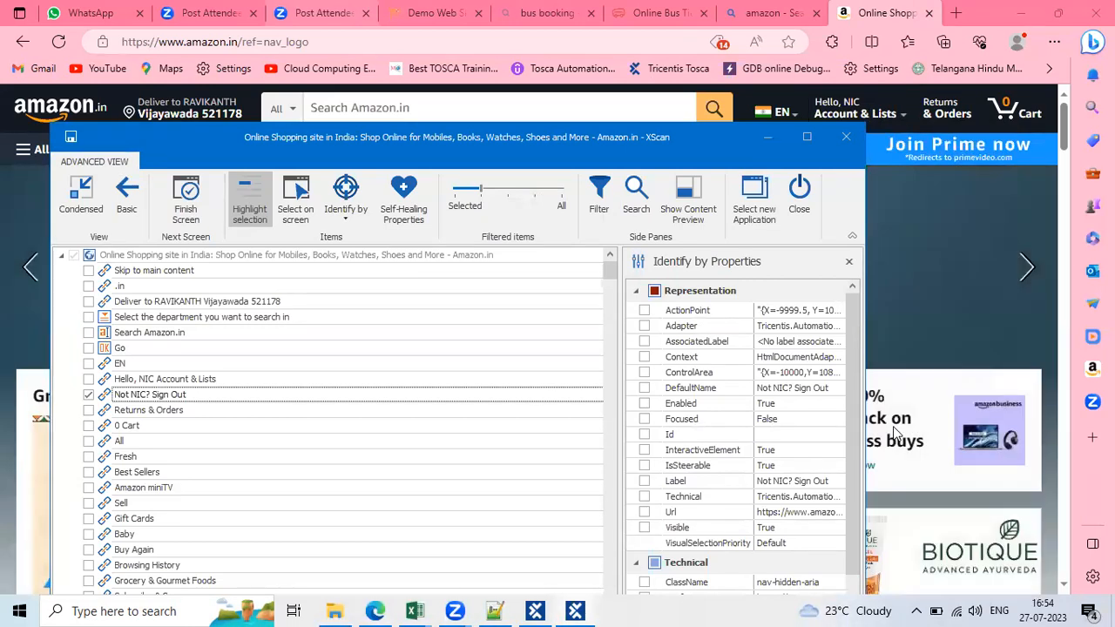
pyautogui.moveTo(516, 98); pyautogui.dragTo(527, 25)
# Add ClassName to the identifying properties of the Not NIC? Sign Out link
pyautogui.click(235, 271)
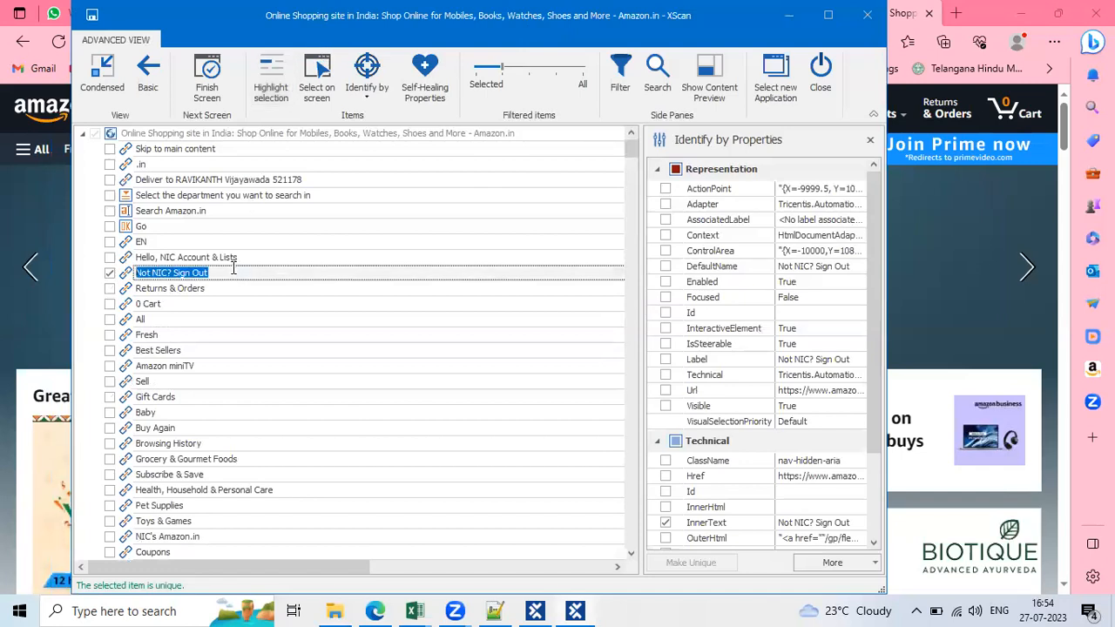
pyautogui.click(233, 270)
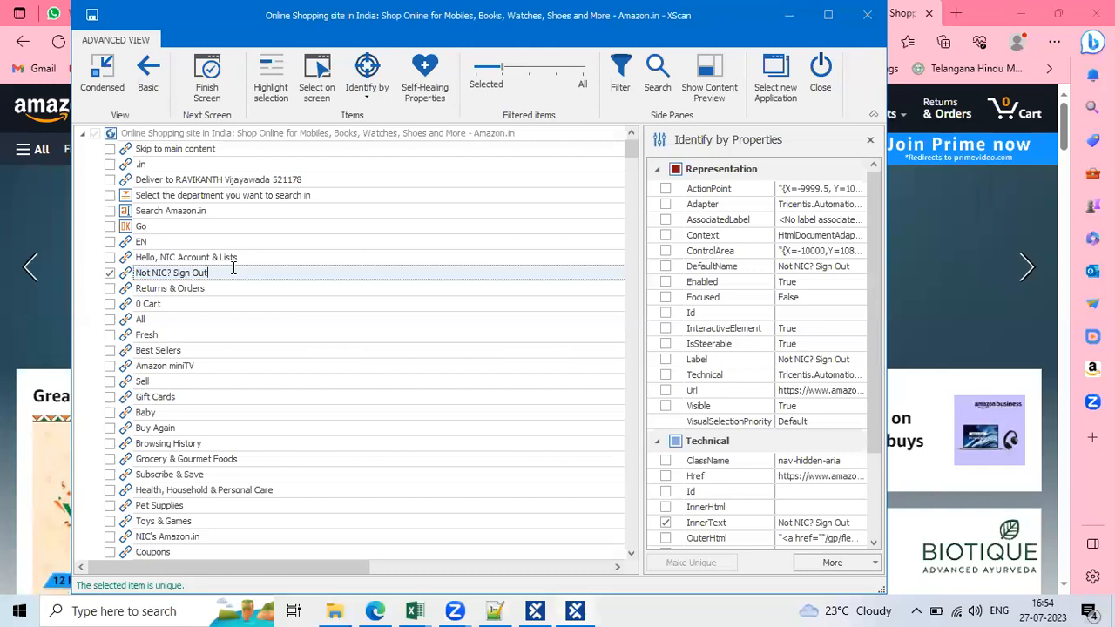
pyautogui.scroll(-2, 810, 466)
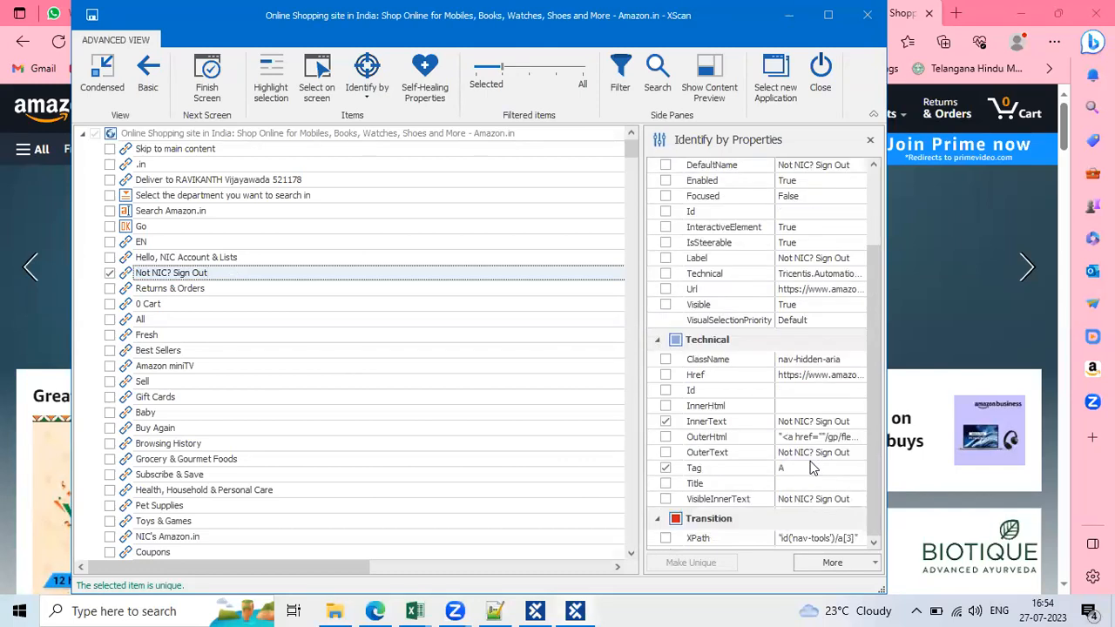
pyautogui.click(816, 366)
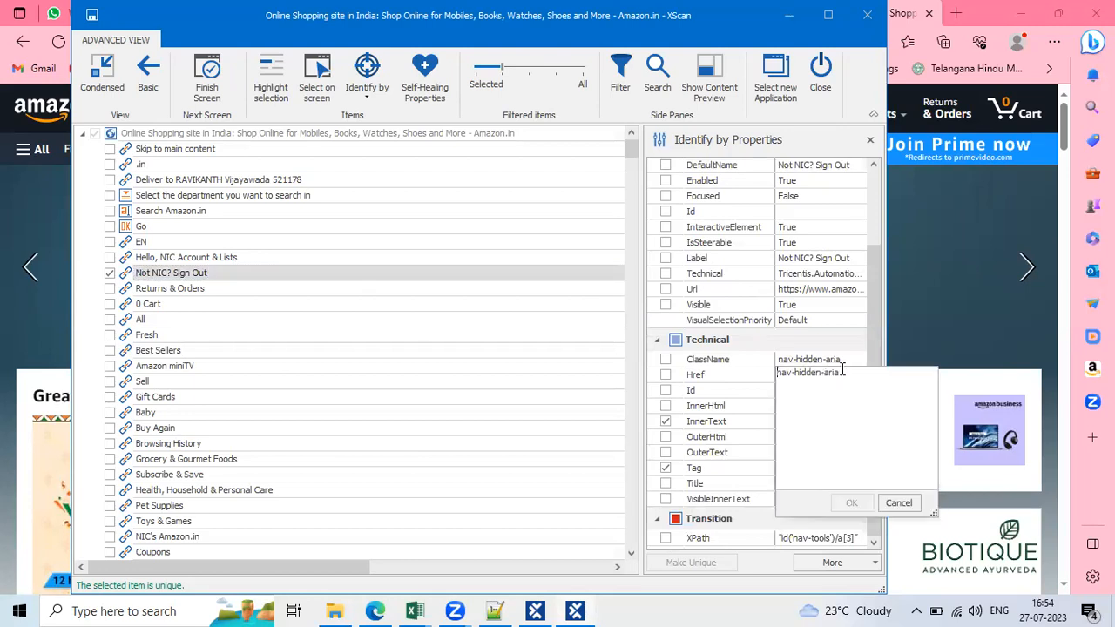
pyautogui.click(665, 361)
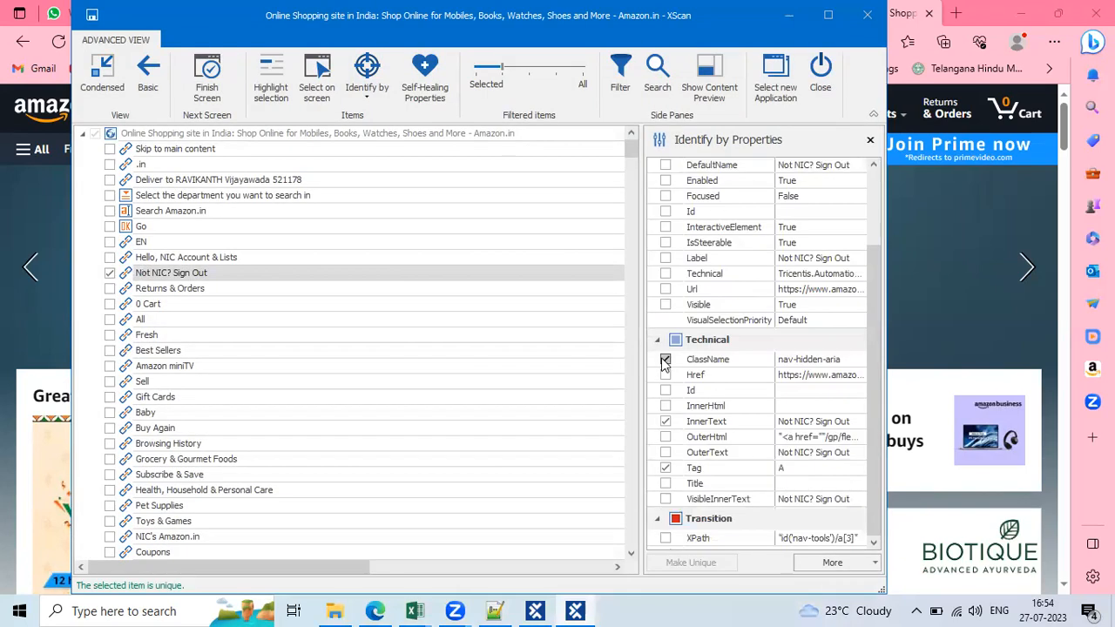
# Save the scanned module, close XScan and return to Tosca Commander
pyautogui.click(98, 16)
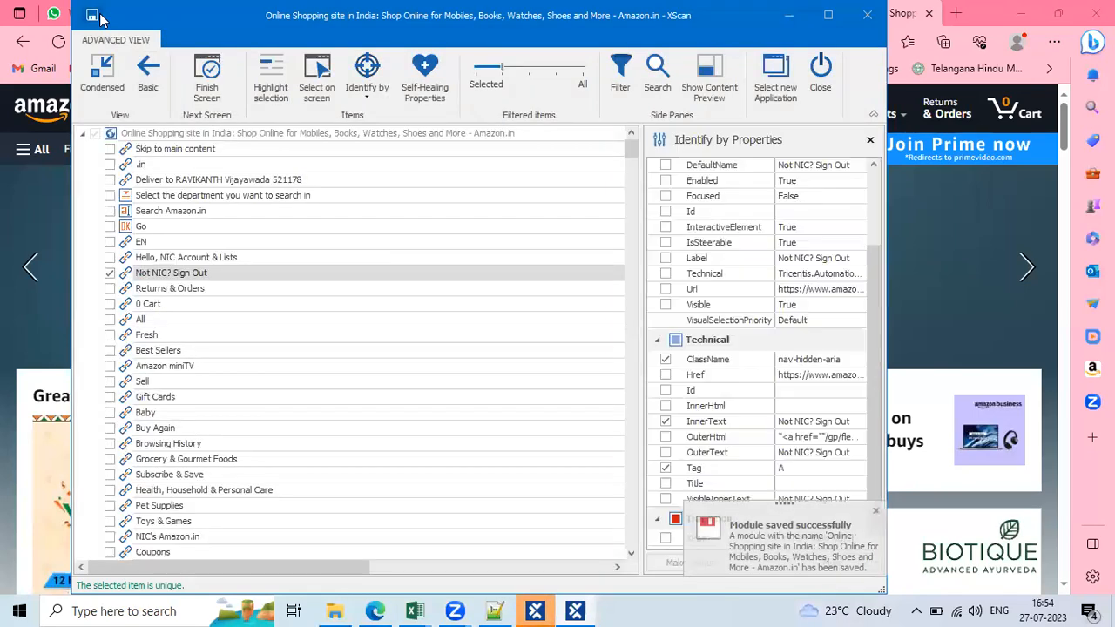
pyautogui.click(819, 74)
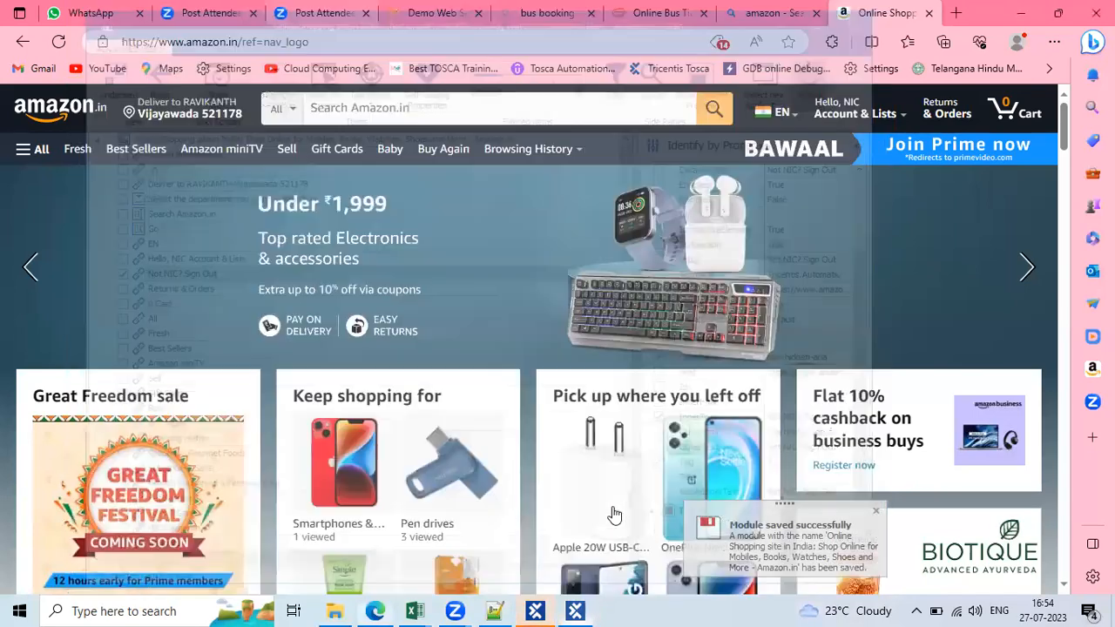
pyautogui.click(536, 611)
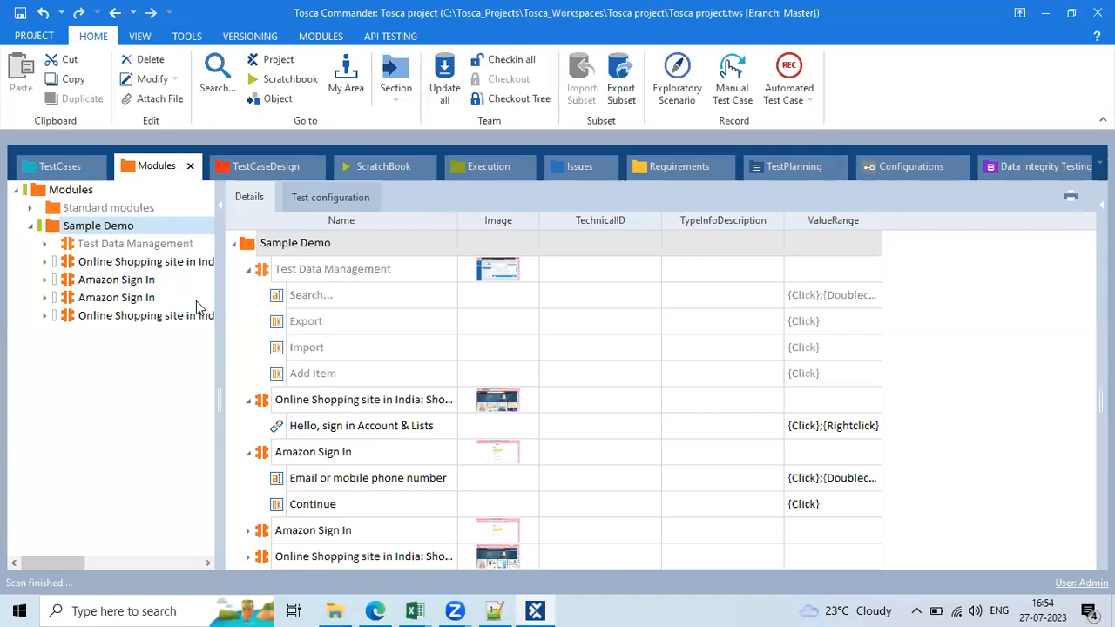
# Add the new Sign Out module as the last test step and set its Not NIC? Sign Out value to X
pyautogui.click(182, 319)
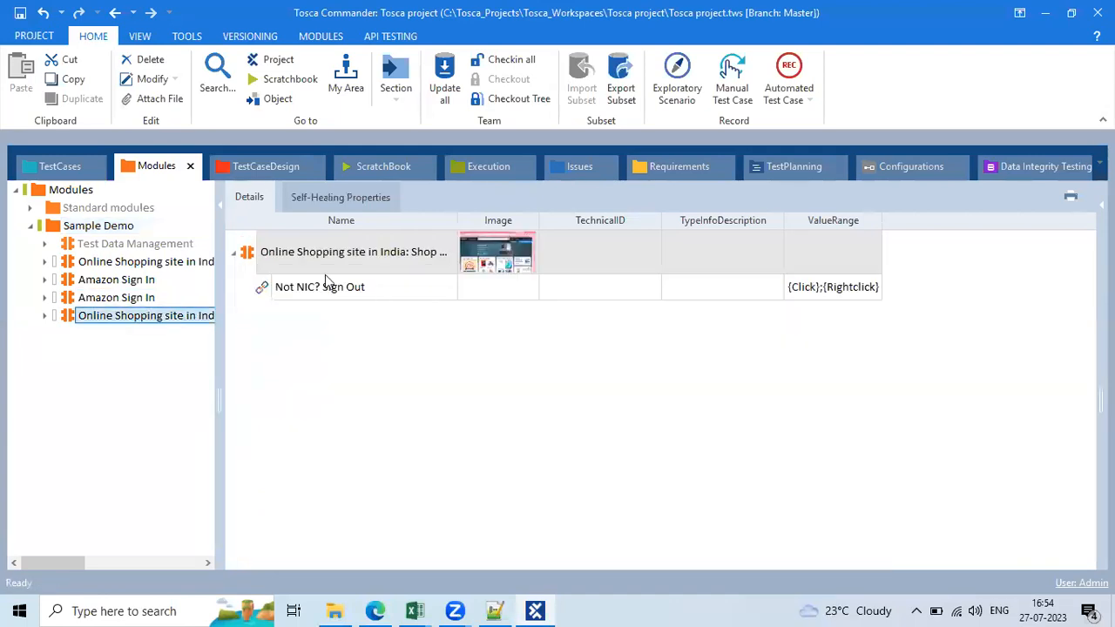
pyautogui.moveTo(326, 254); pyautogui.dragTo(231, 241)
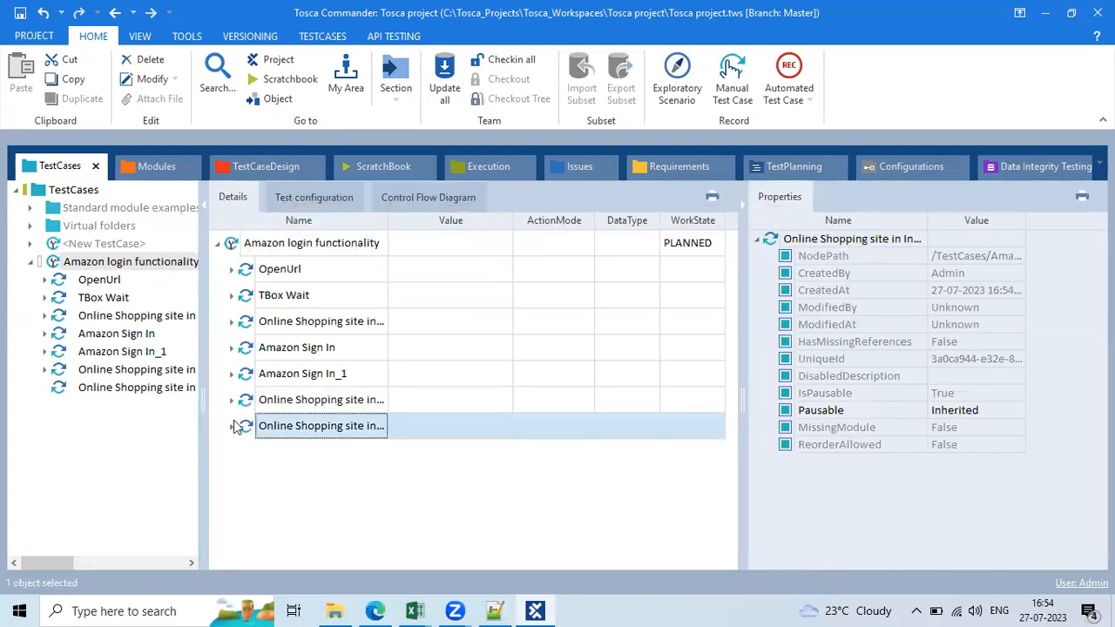
pyautogui.click(232, 425)
pyautogui.click(405, 452)
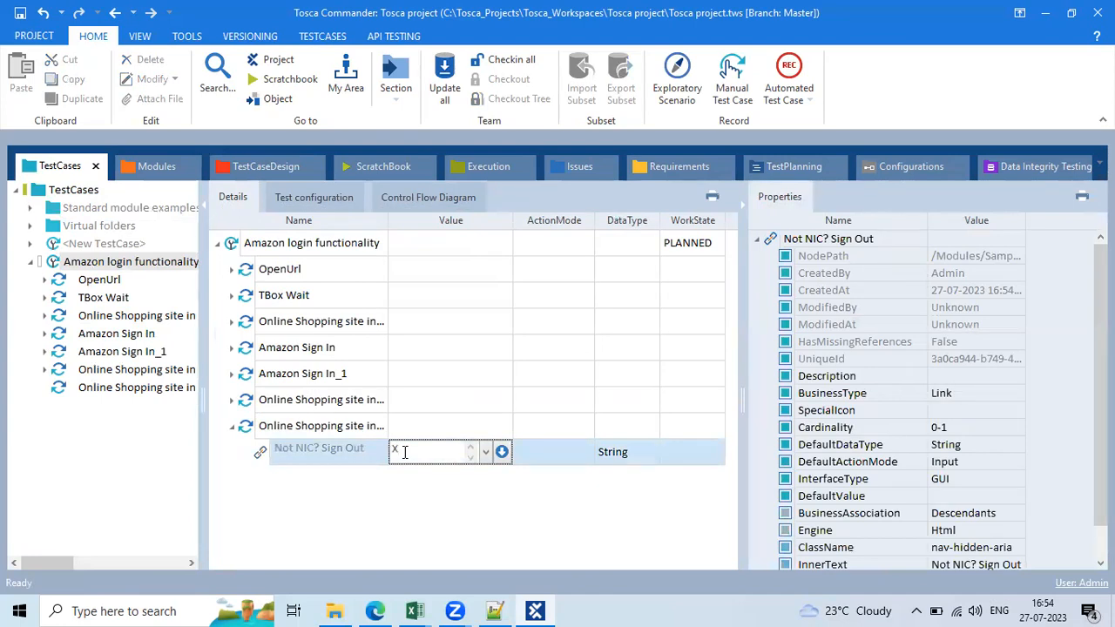
pyautogui.click(457, 401)
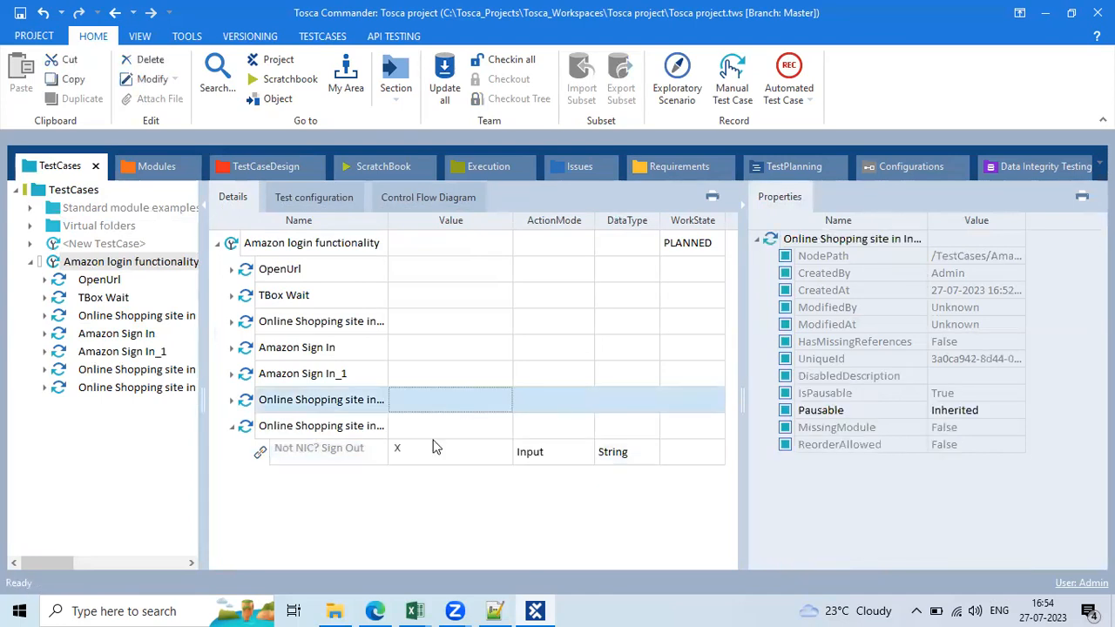
# Review the step values of the first Online Shopping step and the Sign Out step
pyautogui.click(232, 321)
pyautogui.click(441, 348)
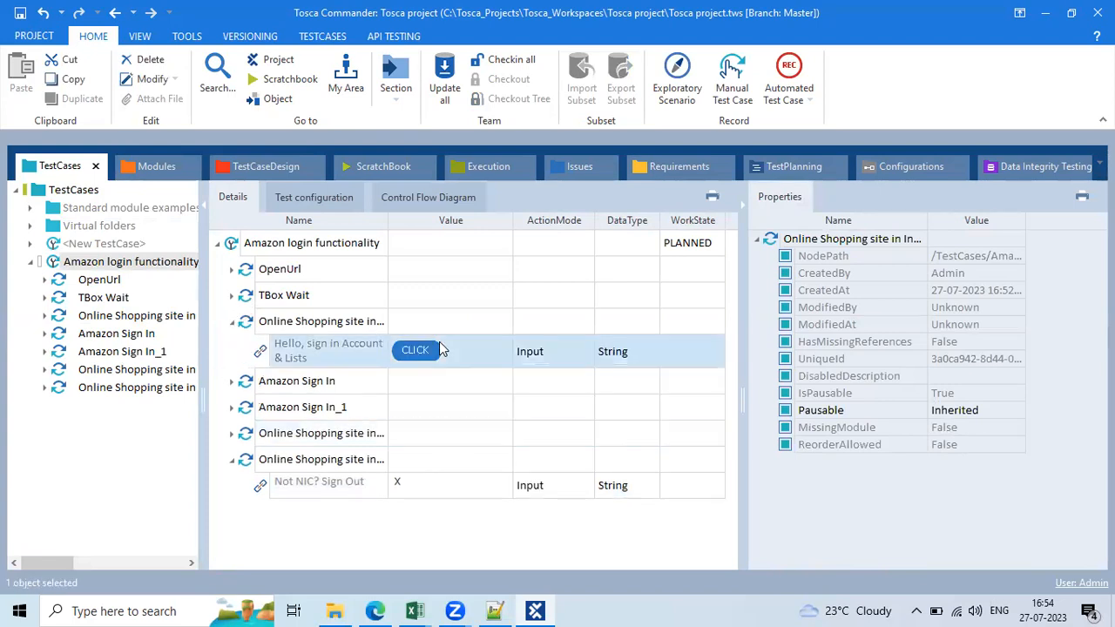
pyautogui.click(442, 484)
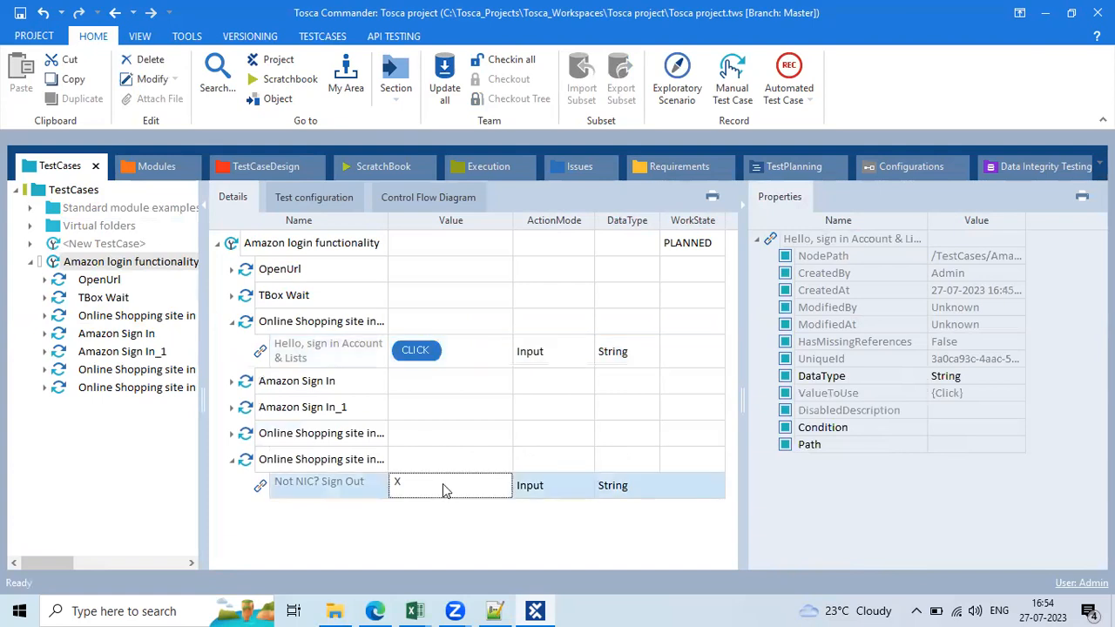
# Inspect the values of the Hello, sign in step and the Not NIC? Sign Out step
pyautogui.click(438, 349)
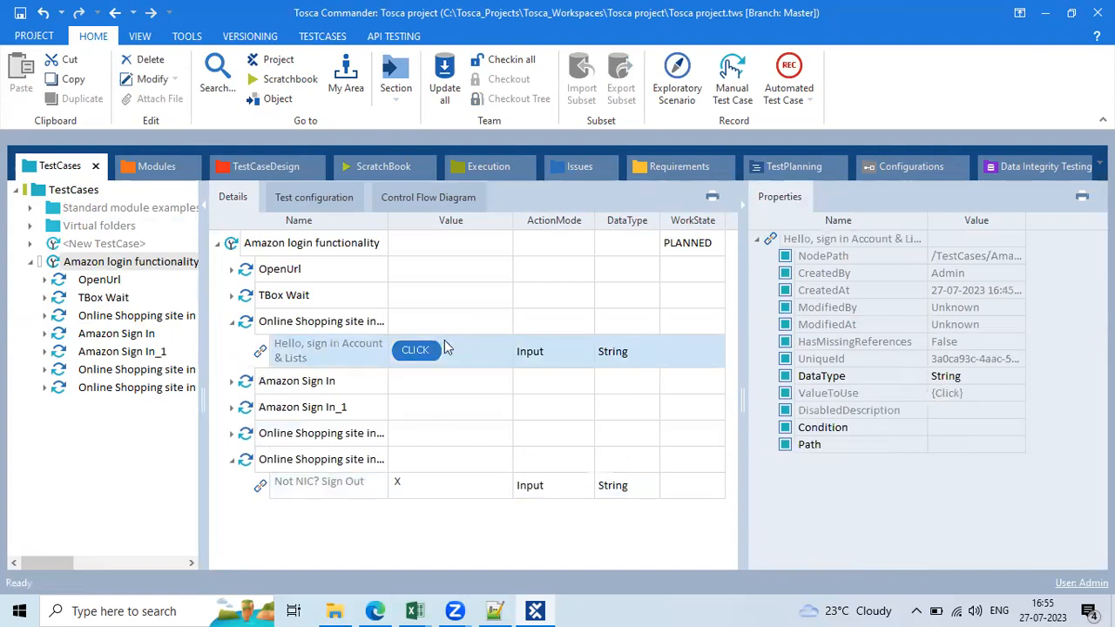
pyautogui.click(450, 340)
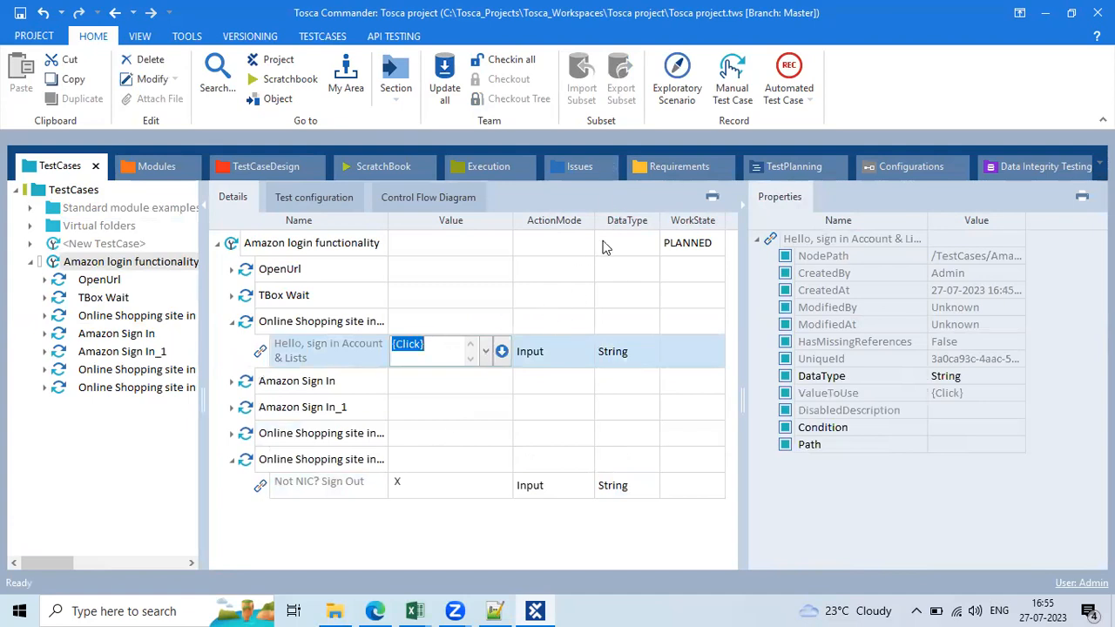
pyautogui.click(427, 492)
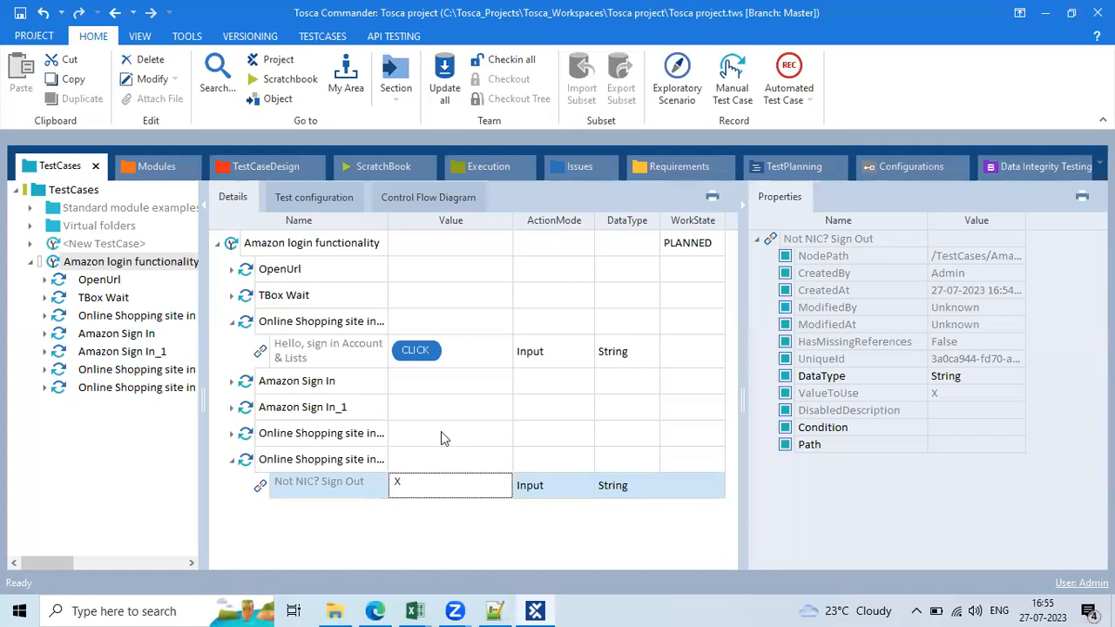
pyautogui.click(364, 488)
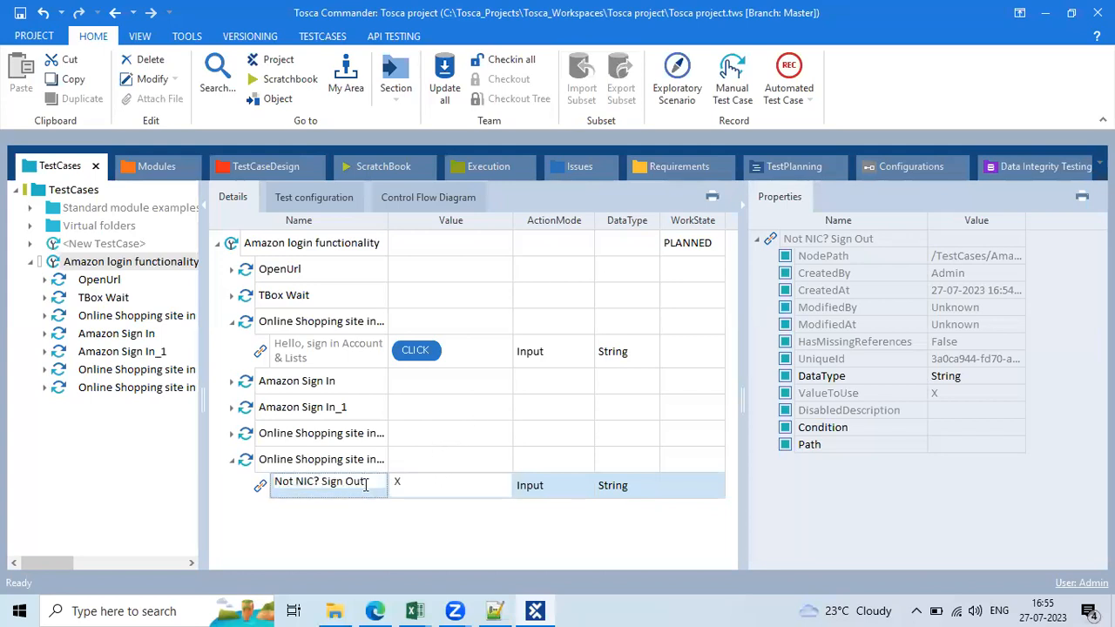
# Select the last two Online Shopping site test steps and run them in ScratchBook
pyautogui.click(266, 462)
pyautogui.rightClick(267, 468)
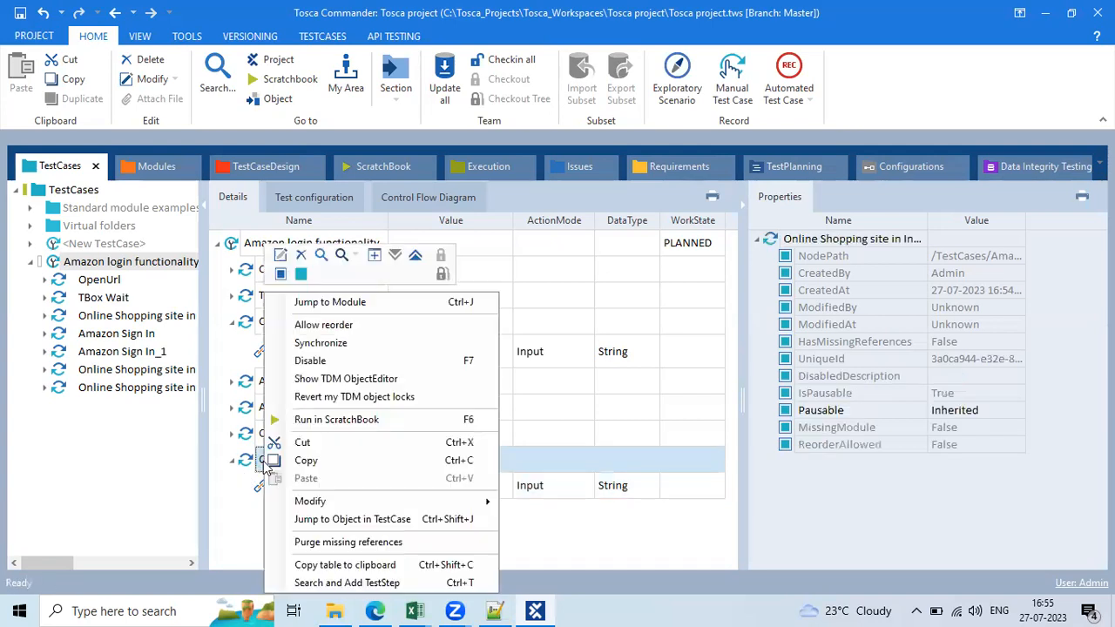
pyautogui.click(257, 440)
pyautogui.keyDown('shift'); pyautogui.click(261, 462); pyautogui.keyUp('shift')
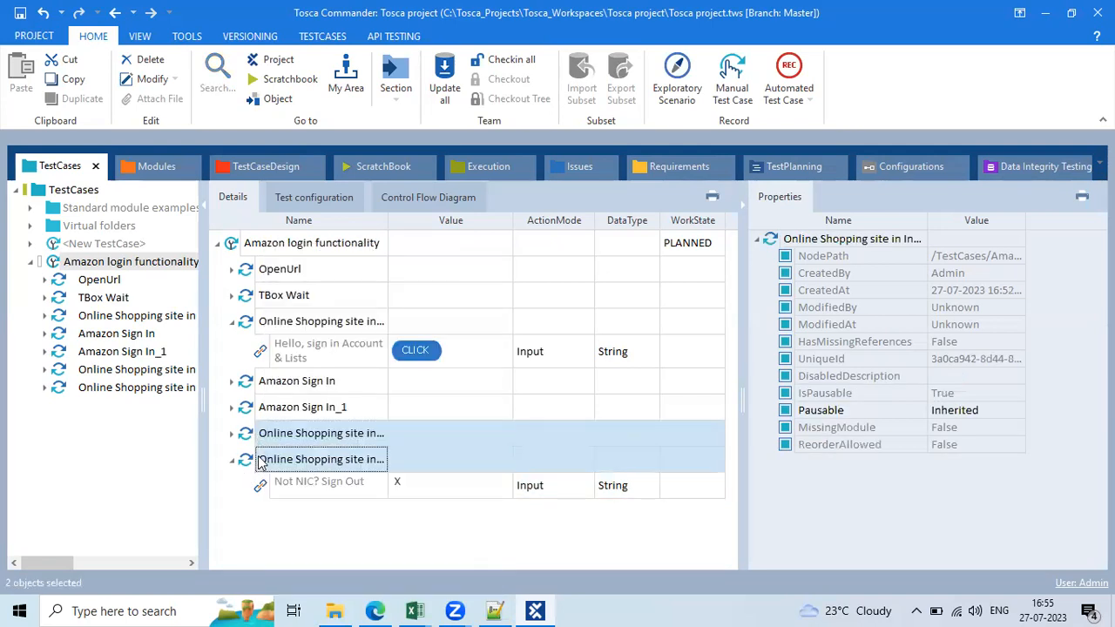
pyautogui.rightClick(262, 462)
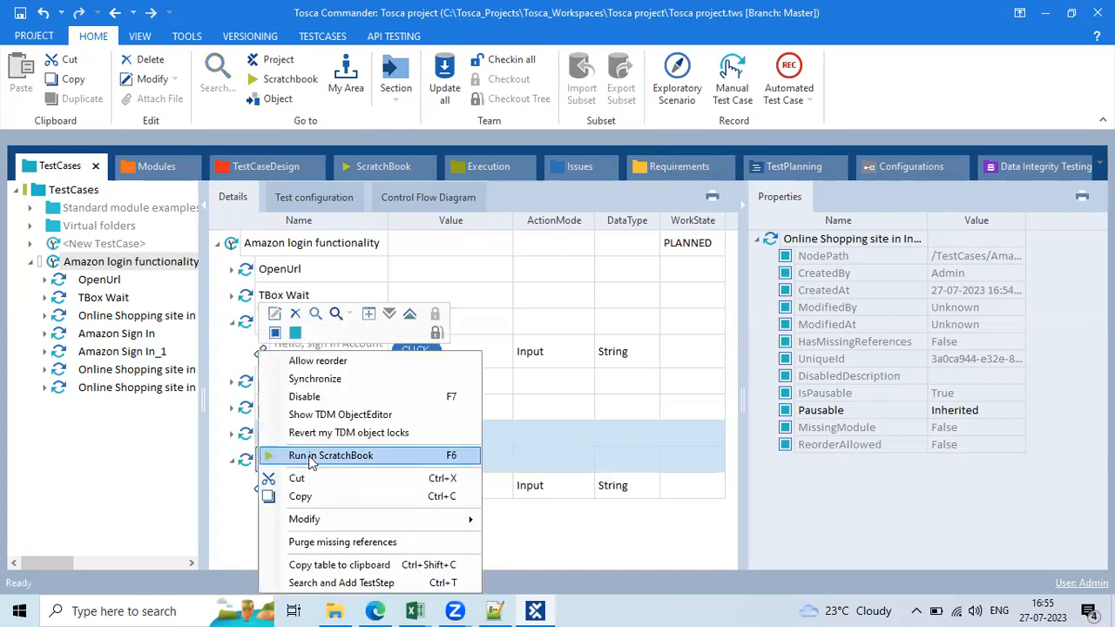
pyautogui.click(309, 455)
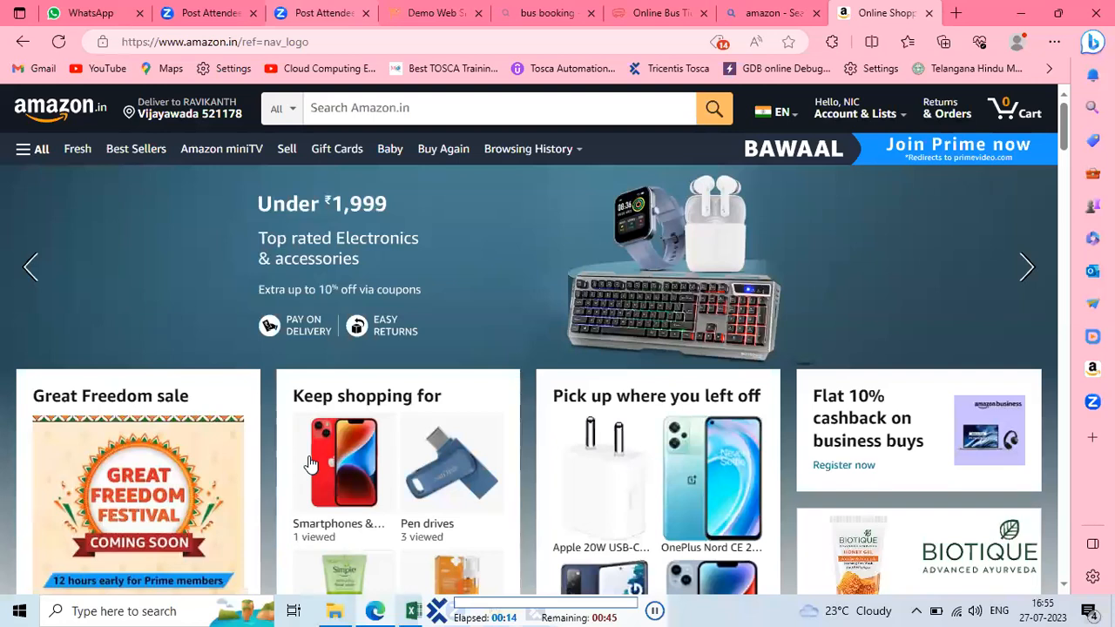
pyautogui.moveTo(859, 113)
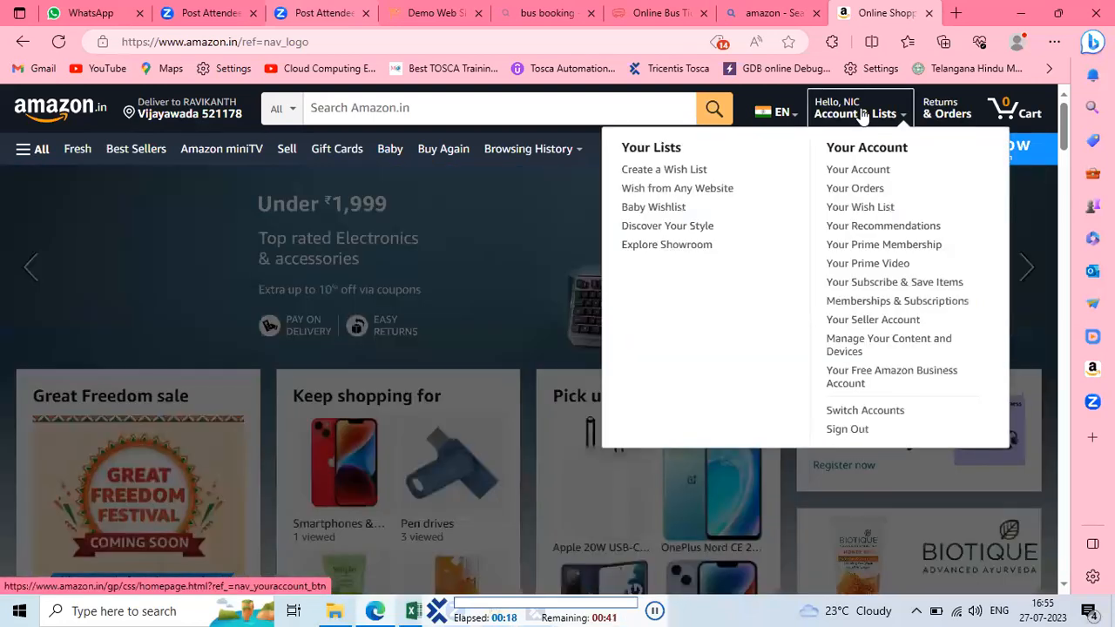
pyautogui.click(861, 114)
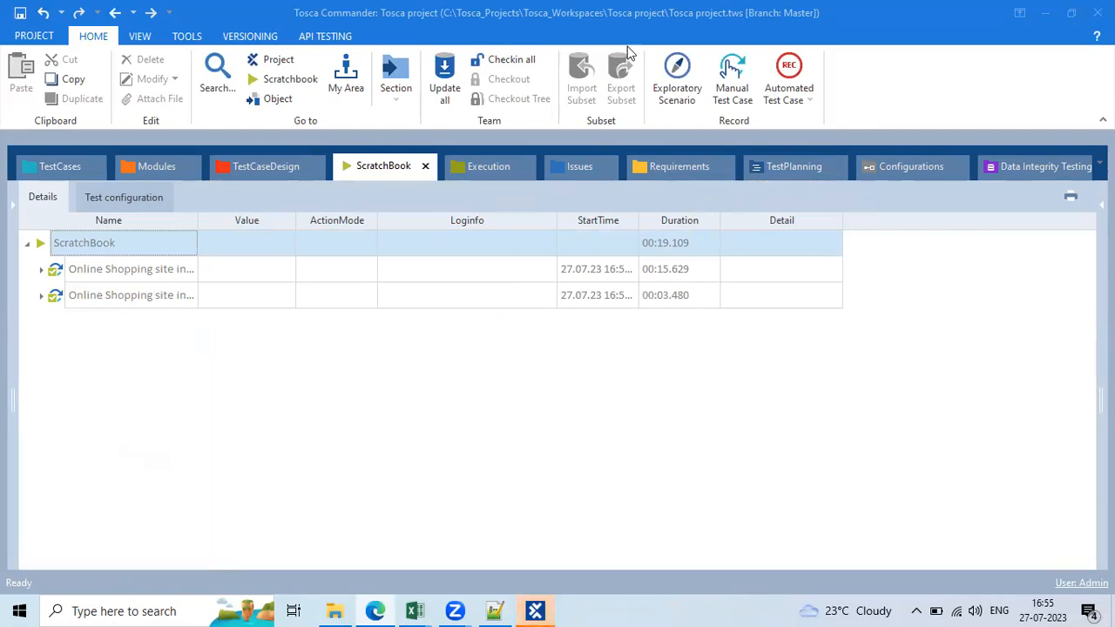
# Close the Amazon sign-in tab in the browser and return to the test case in Tosca Commander
pyautogui.click(78, 161)
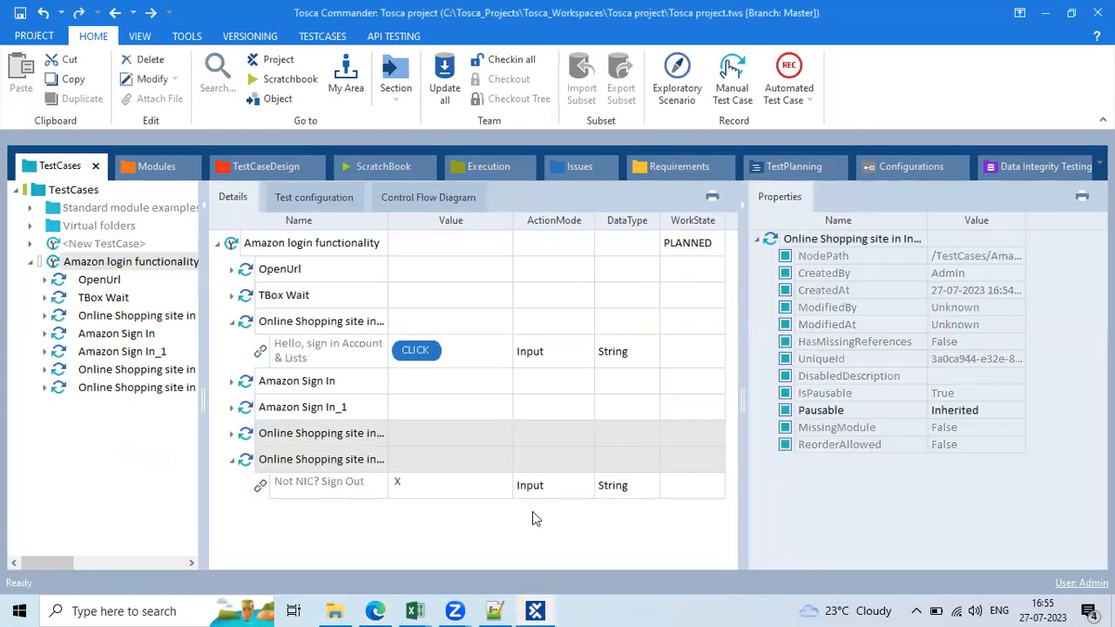
pyautogui.hotkey('alt', 'Tab')
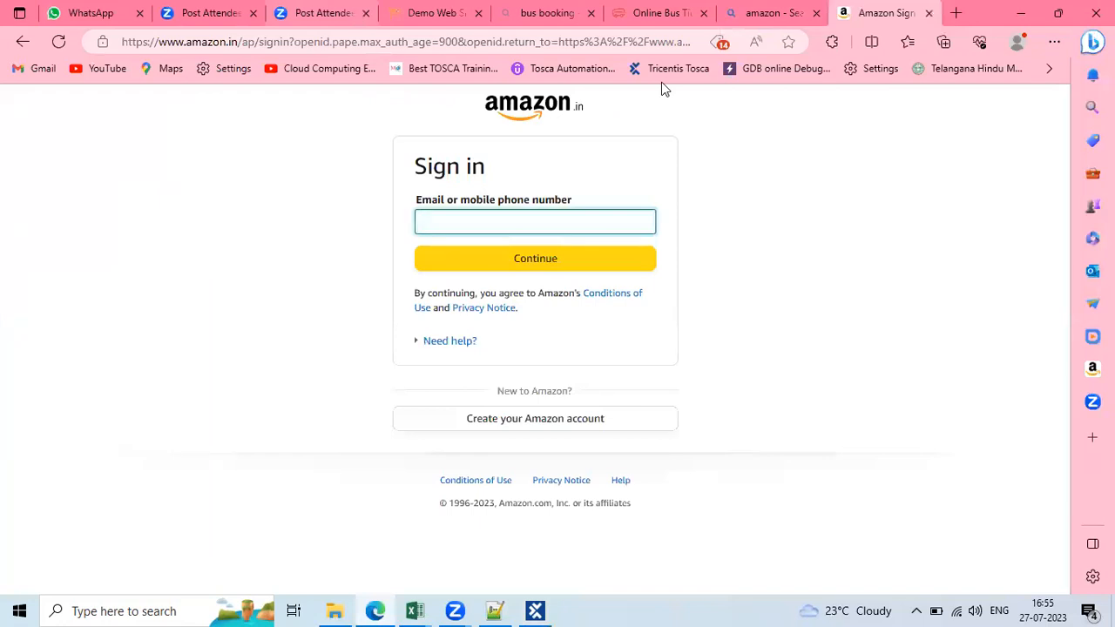
pyautogui.click(931, 15)
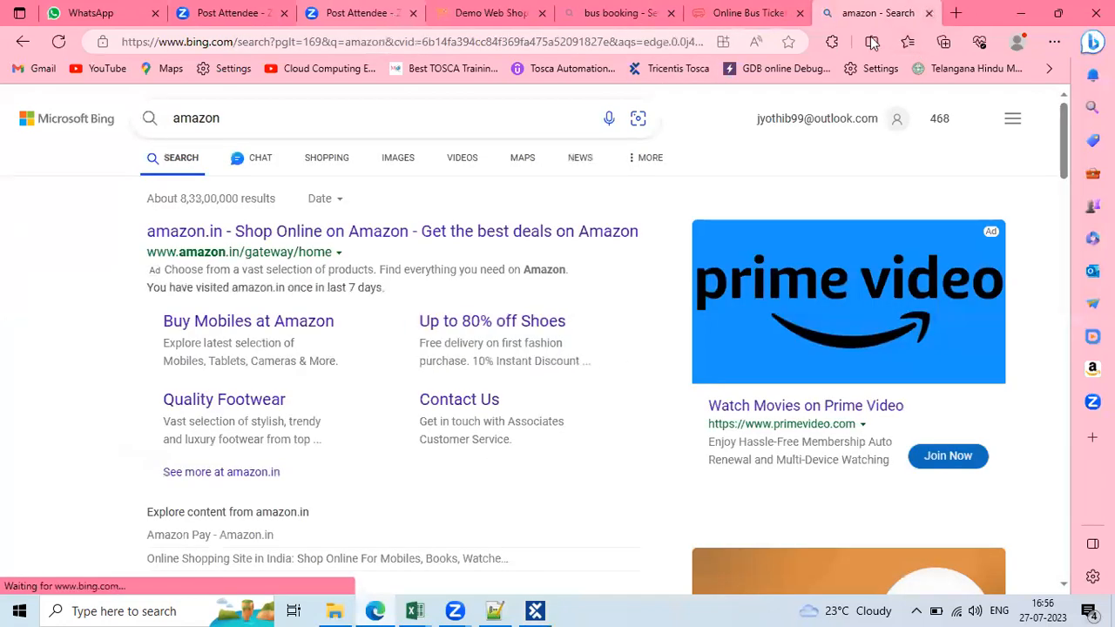
pyautogui.click(536, 610)
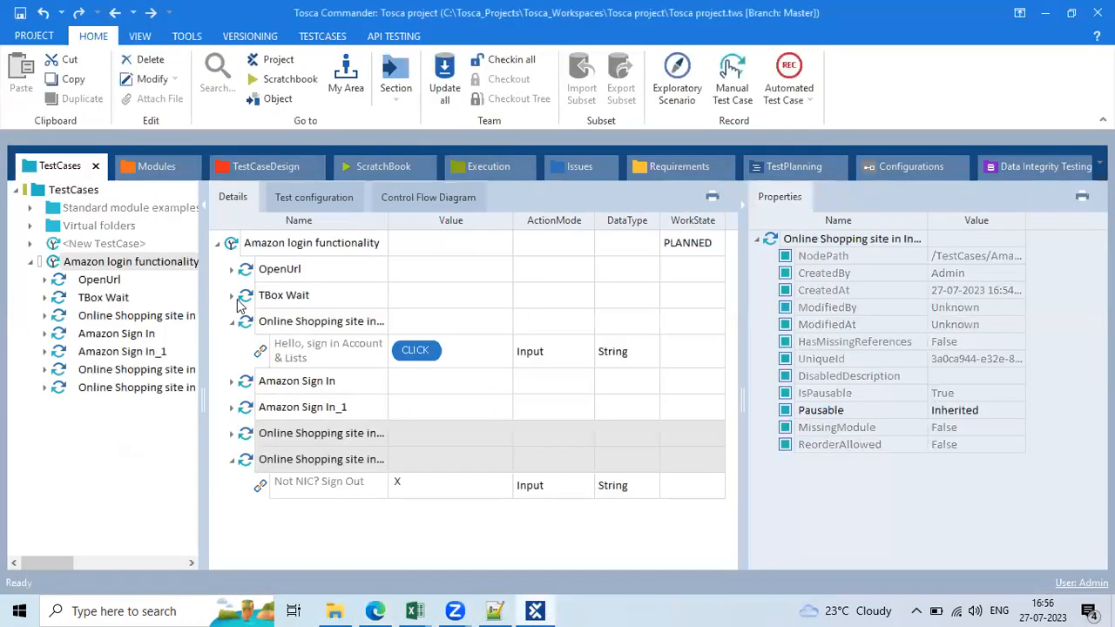
# Run the whole Amazon login functionality test case in ScratchBook
pyautogui.click(250, 244)
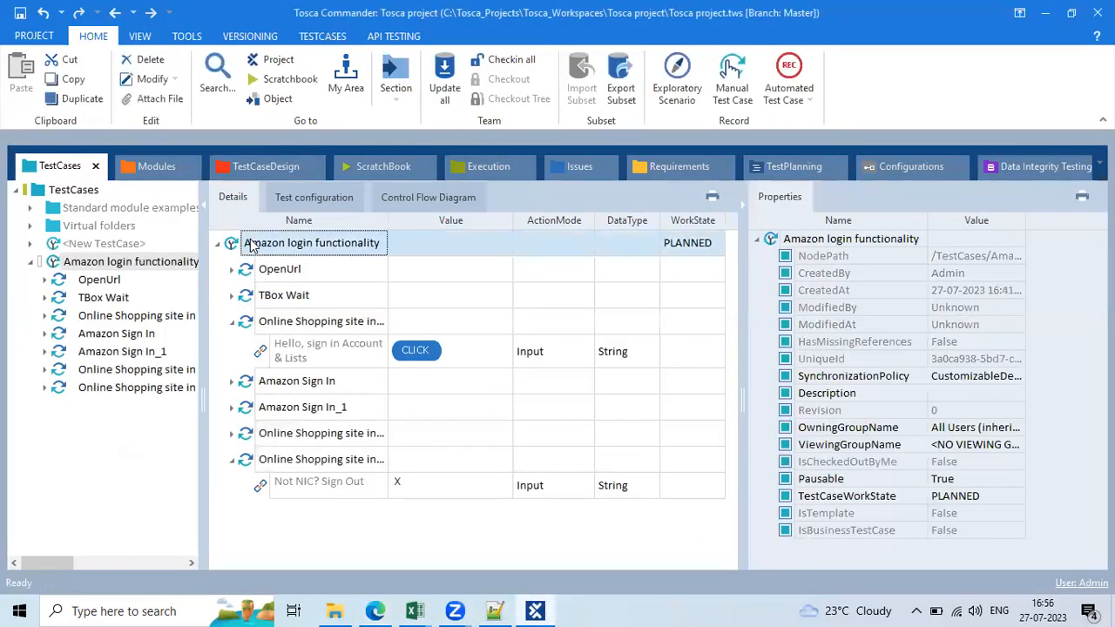
pyautogui.rightClick(252, 244)
pyautogui.click(316, 209)
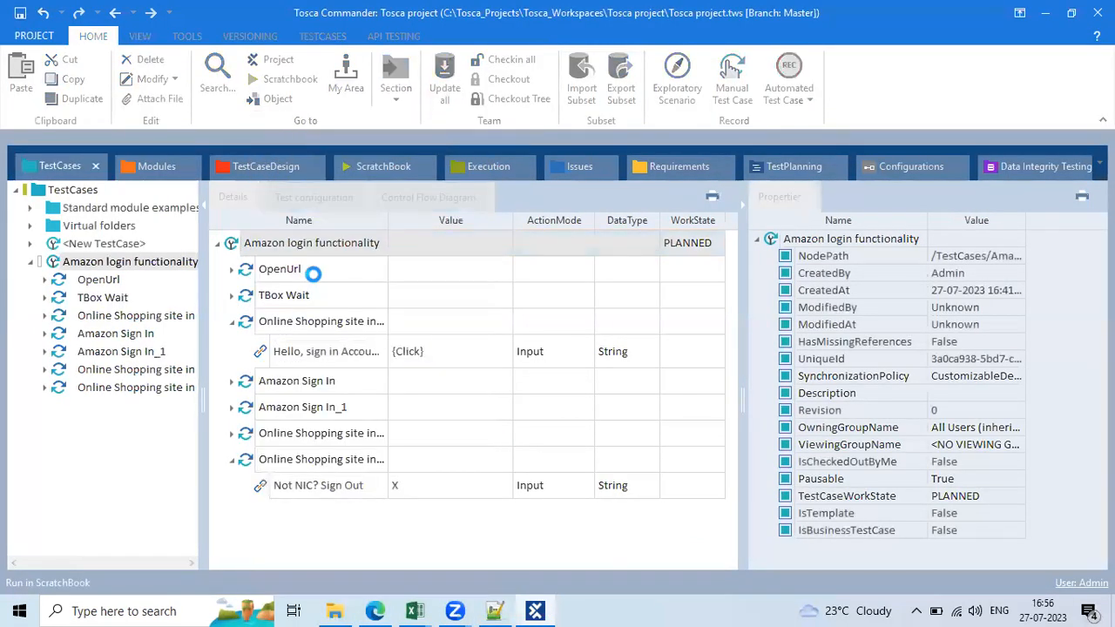
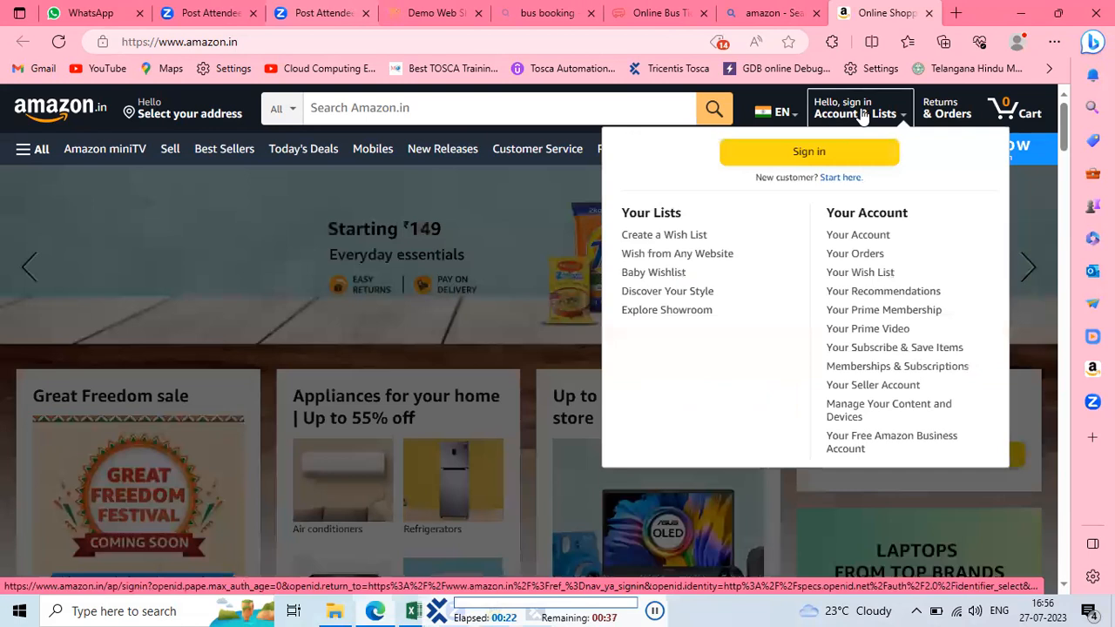
# Let the running test sign in to Amazon with the account e-mail and password, then sign out
pyautogui.click(861, 116)
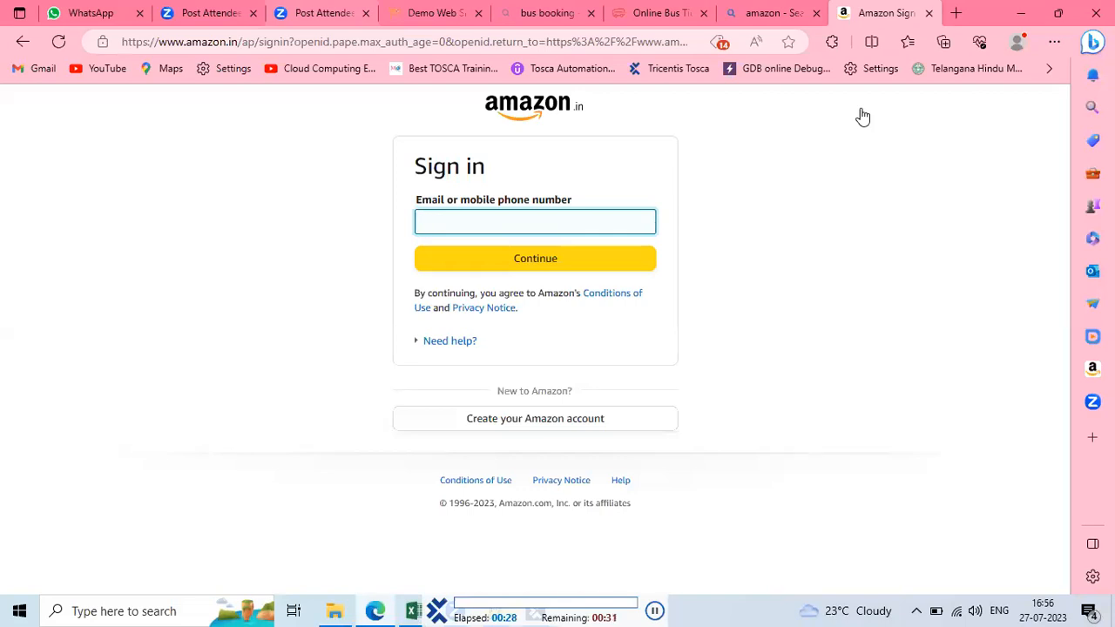
pyautogui.hotkey('ctrl', 'v')
pyautogui.click(535, 263)
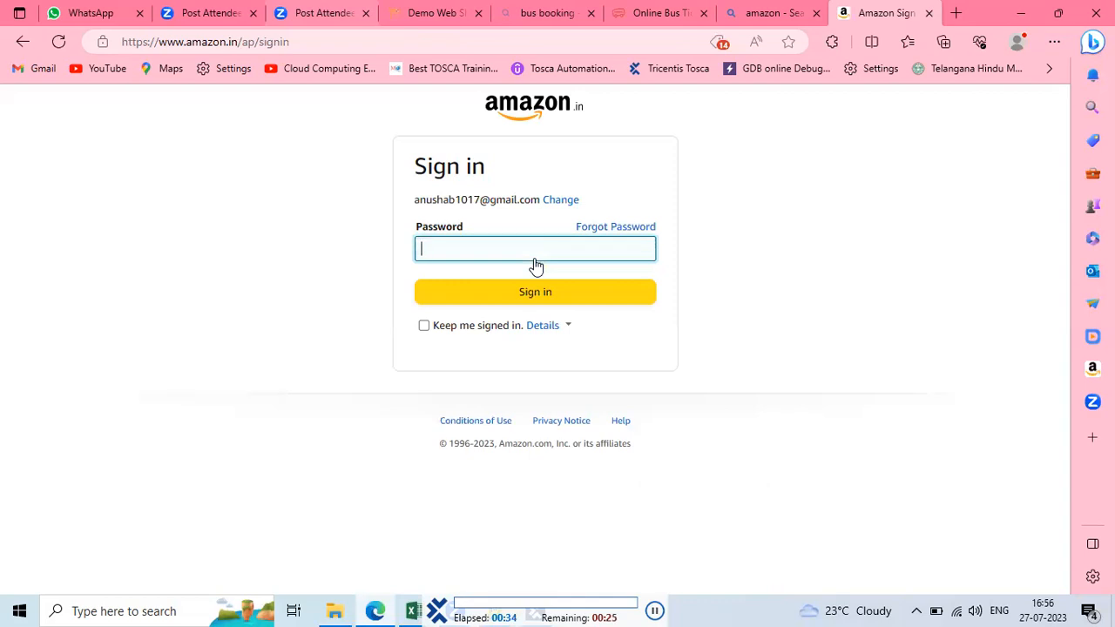
pyautogui.hotkey('ctrl', 'v')
pyautogui.click(534, 293)
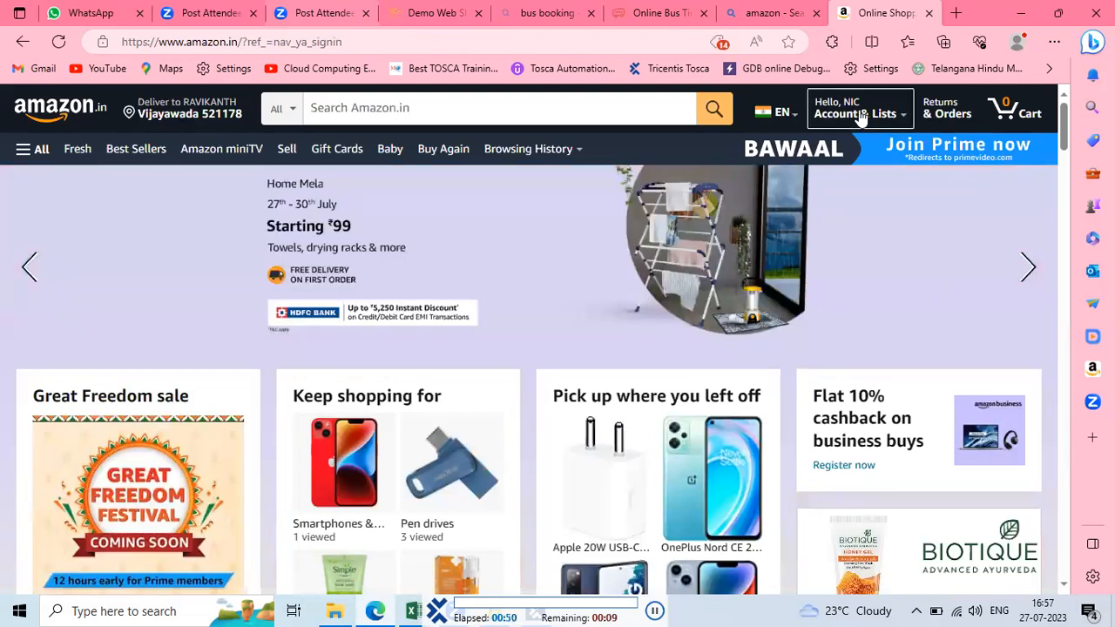
pyautogui.moveTo(861, 113)
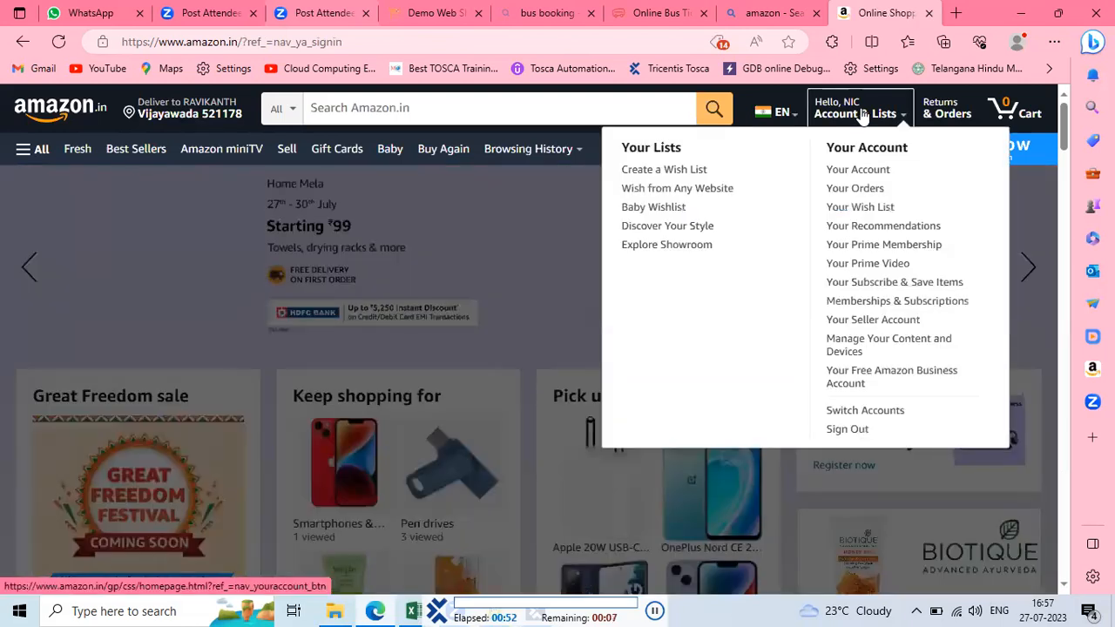
pyautogui.click(861, 114)
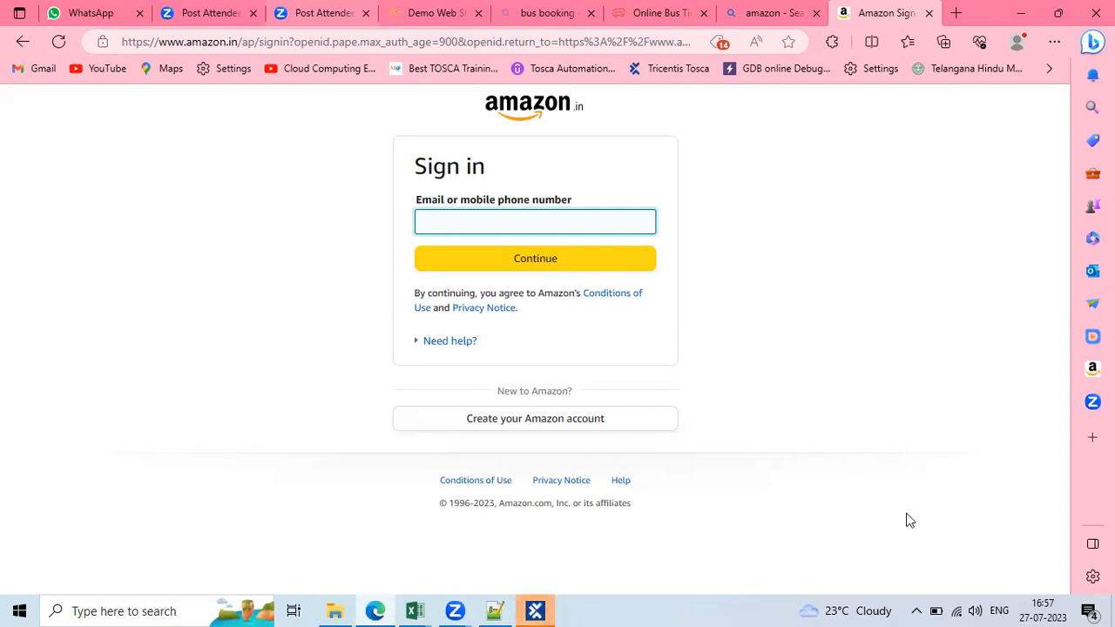
# Add the standard Html CloseBrowser module as the last test step of the Amazon login functionality test case
pyautogui.click(538, 611)
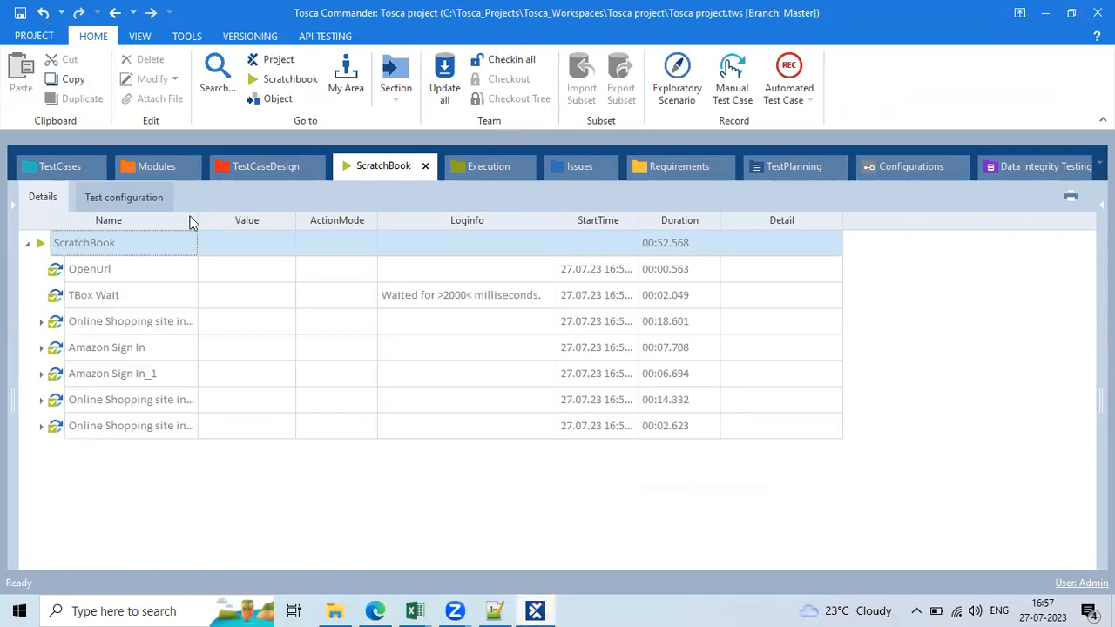
pyautogui.click(158, 165)
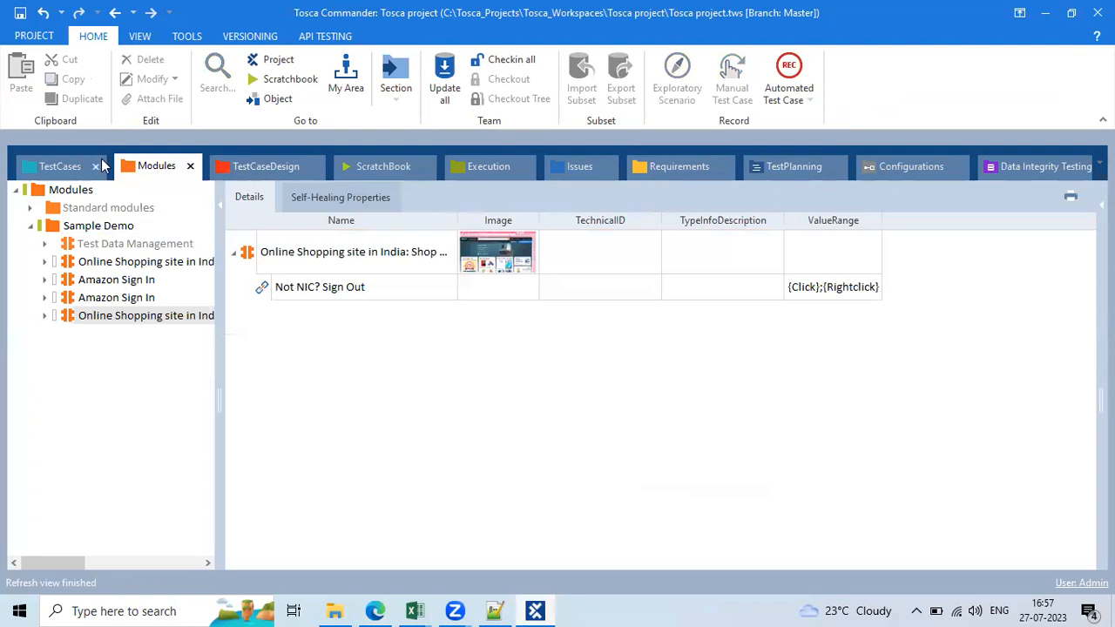
pyautogui.click(37, 211)
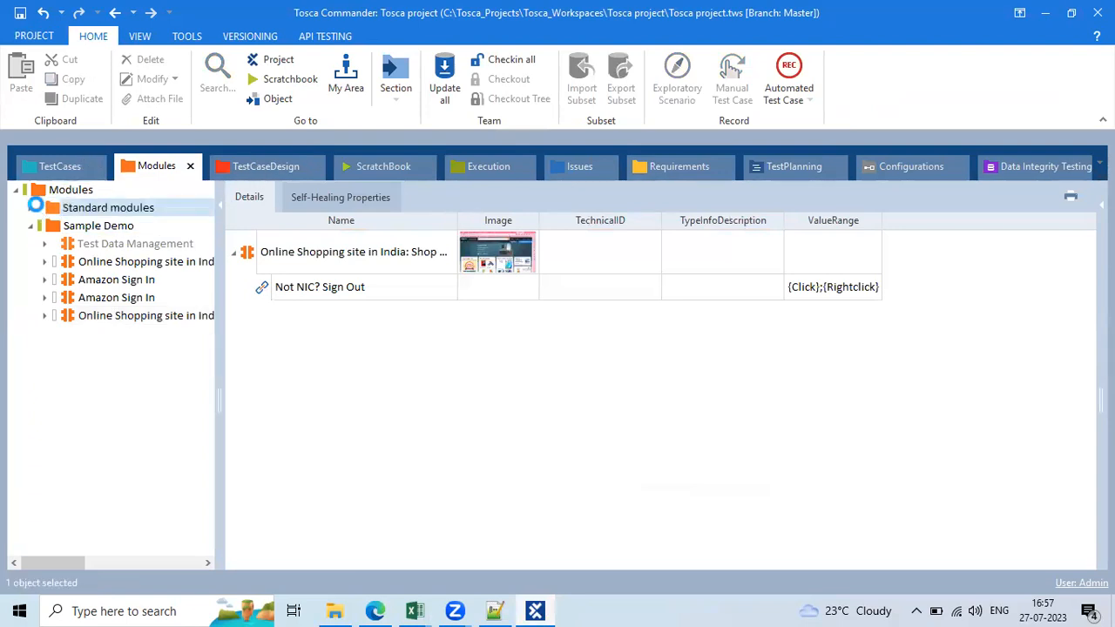
pyautogui.click(29, 208)
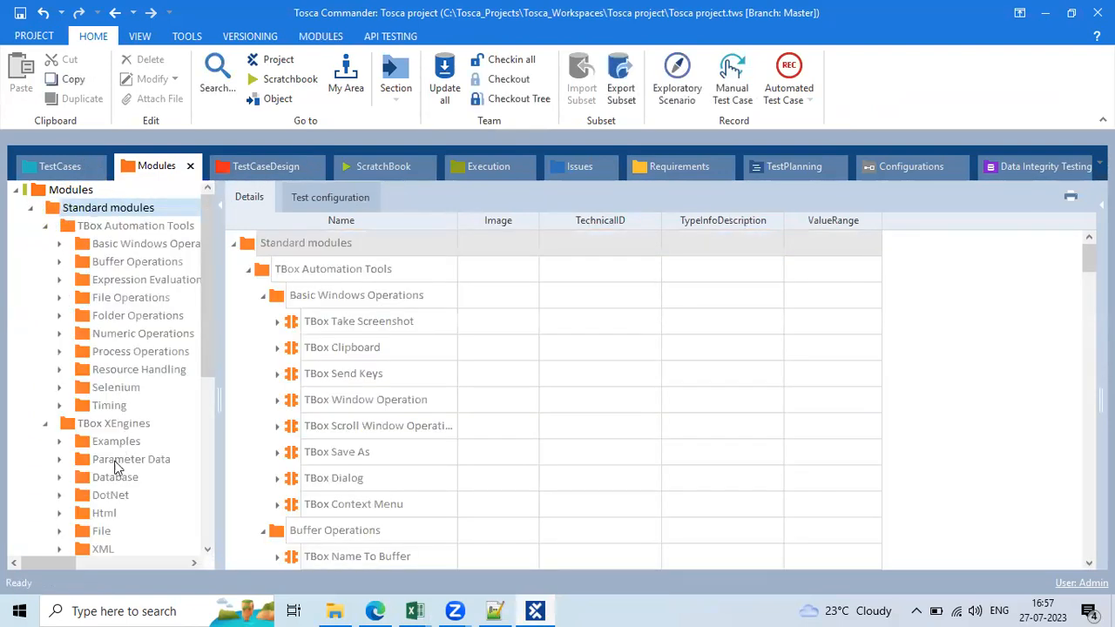
pyautogui.click(109, 514)
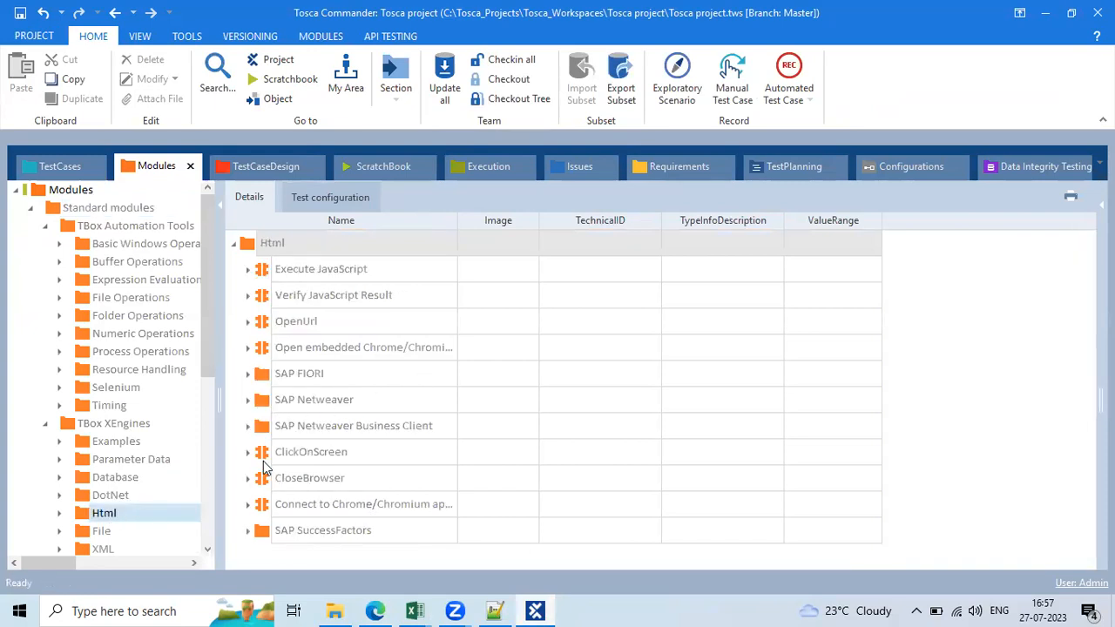
pyautogui.moveTo(259, 478); pyautogui.dragTo(247, 244)
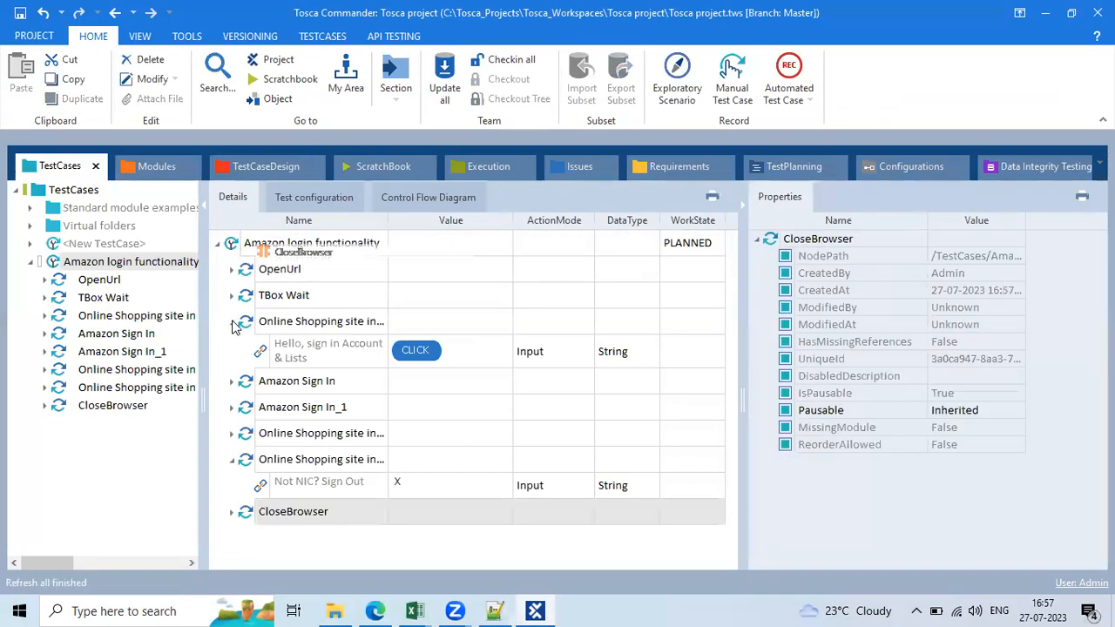
# Set the CloseBrowser step's Title value to Amazon* to match the browser tab
pyautogui.click(231, 512)
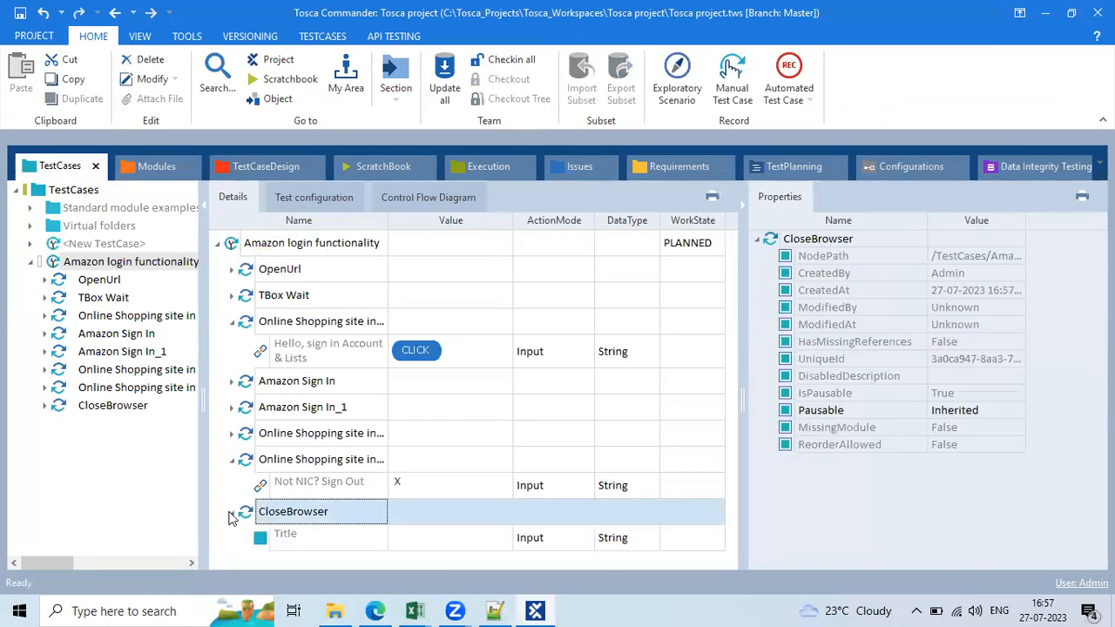
pyautogui.click(375, 610)
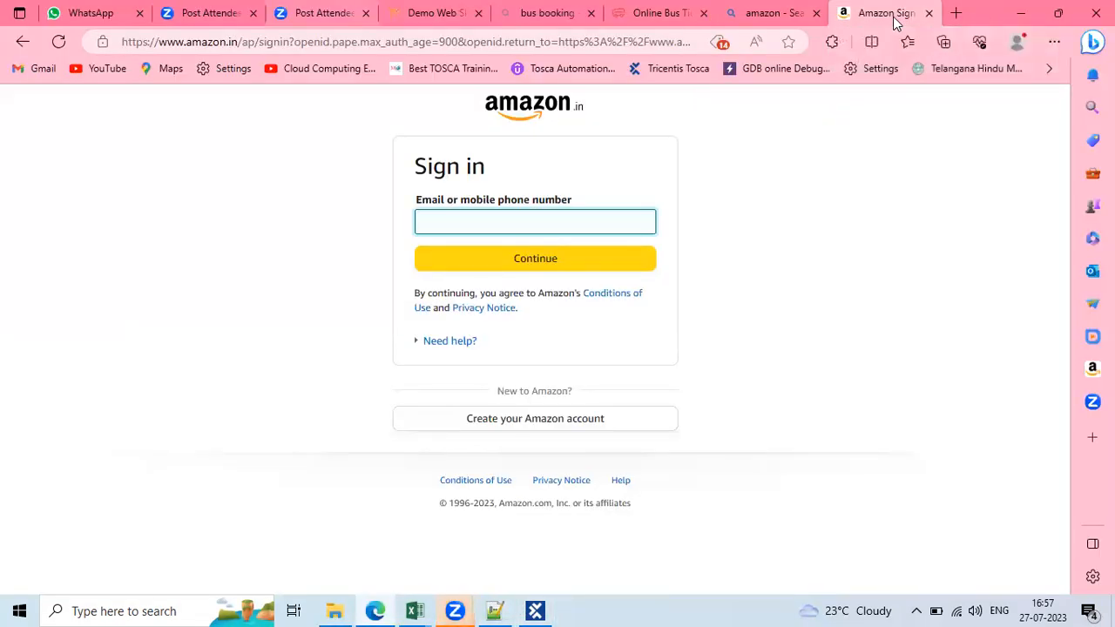
pyautogui.click(534, 610)
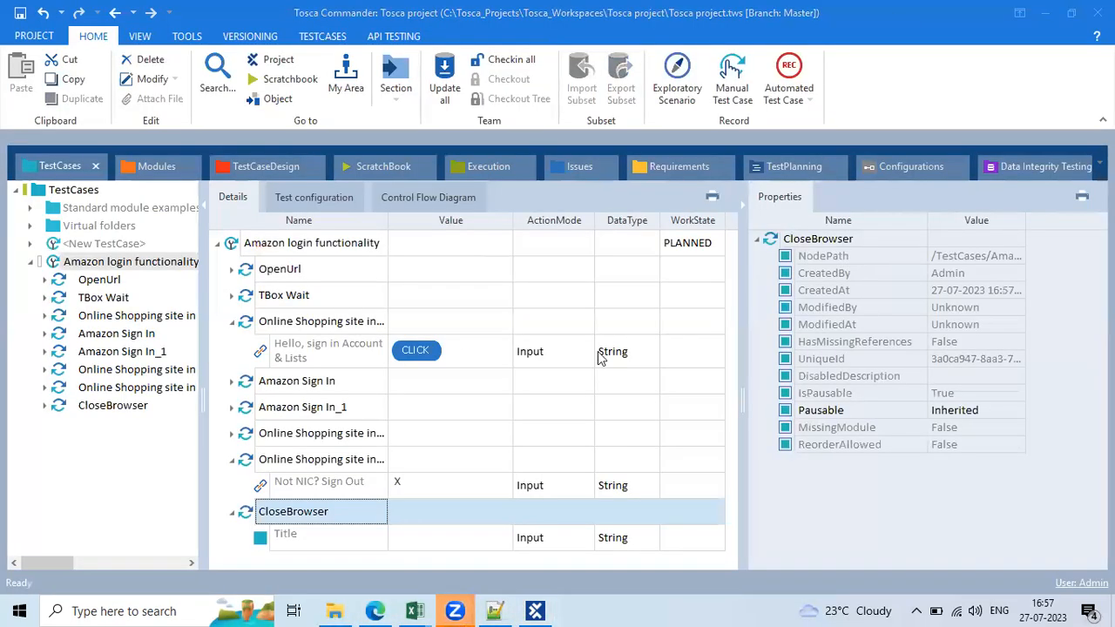
pyautogui.click(436, 537)
pyautogui.click(436, 537)
pyautogui.write('Ama')
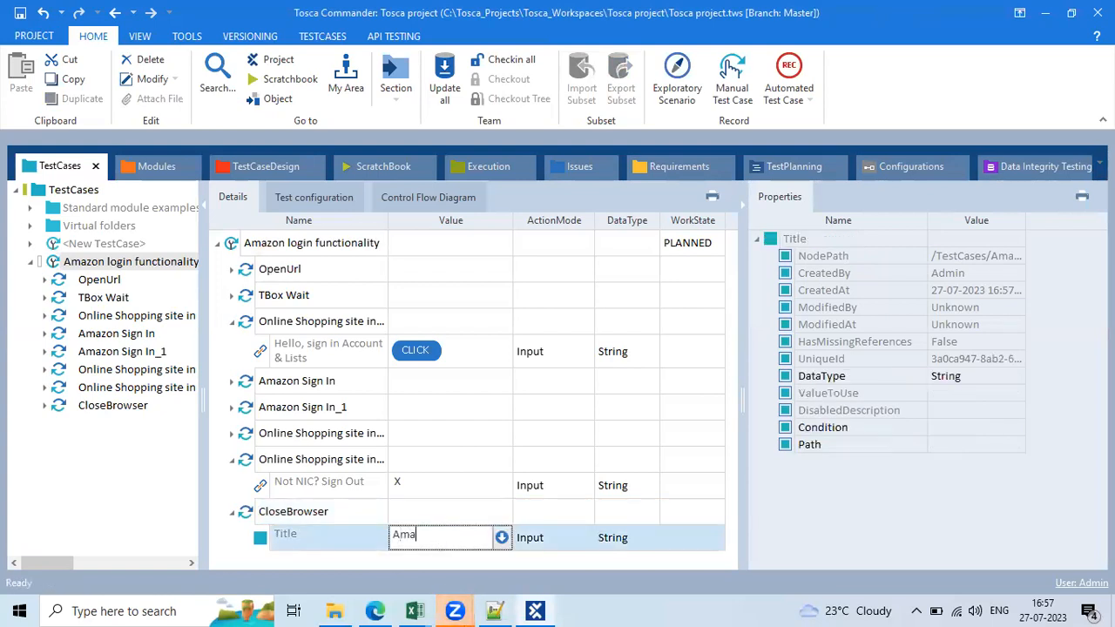
pyautogui.write('zon*')
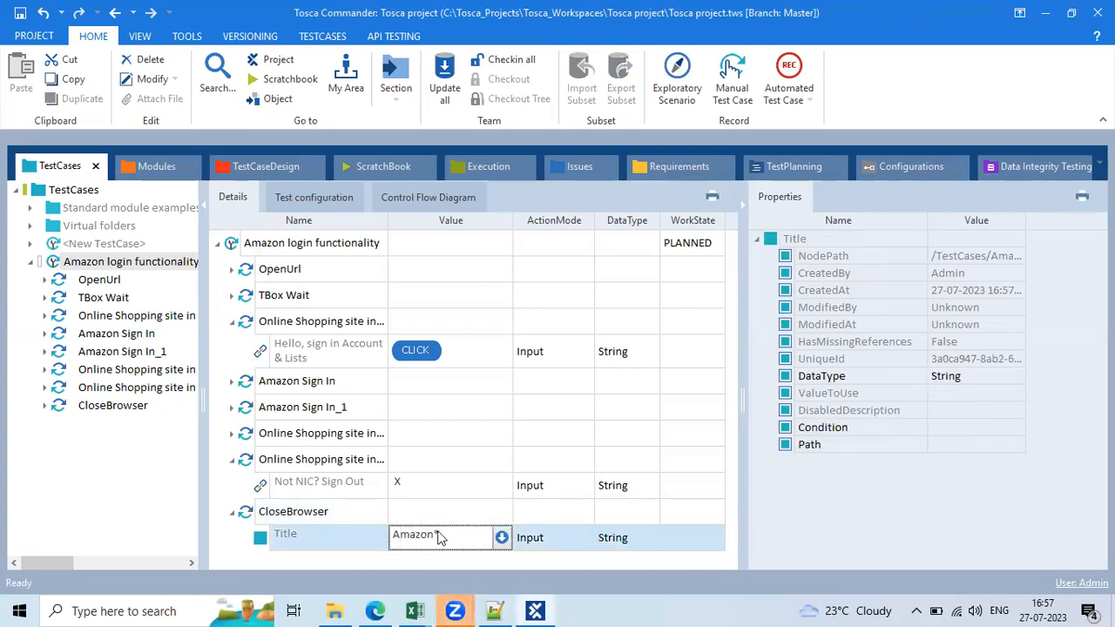
pyautogui.click(493, 460)
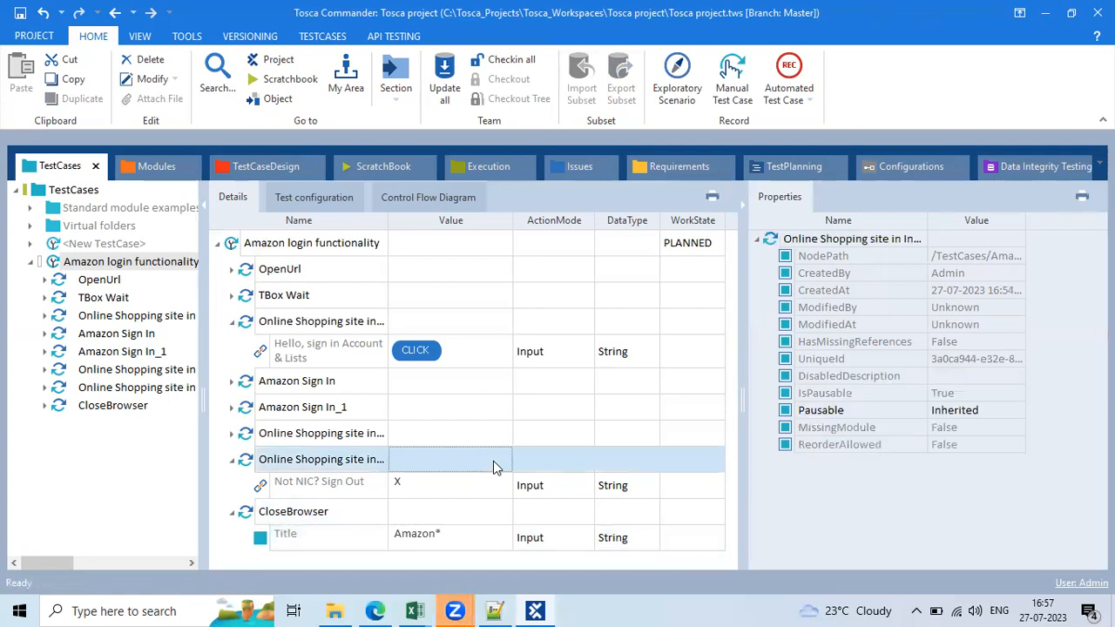
# Run the CloseBrowser test step on its own in ScratchBook
pyautogui.click(231, 460)
pyautogui.rightClick(265, 485)
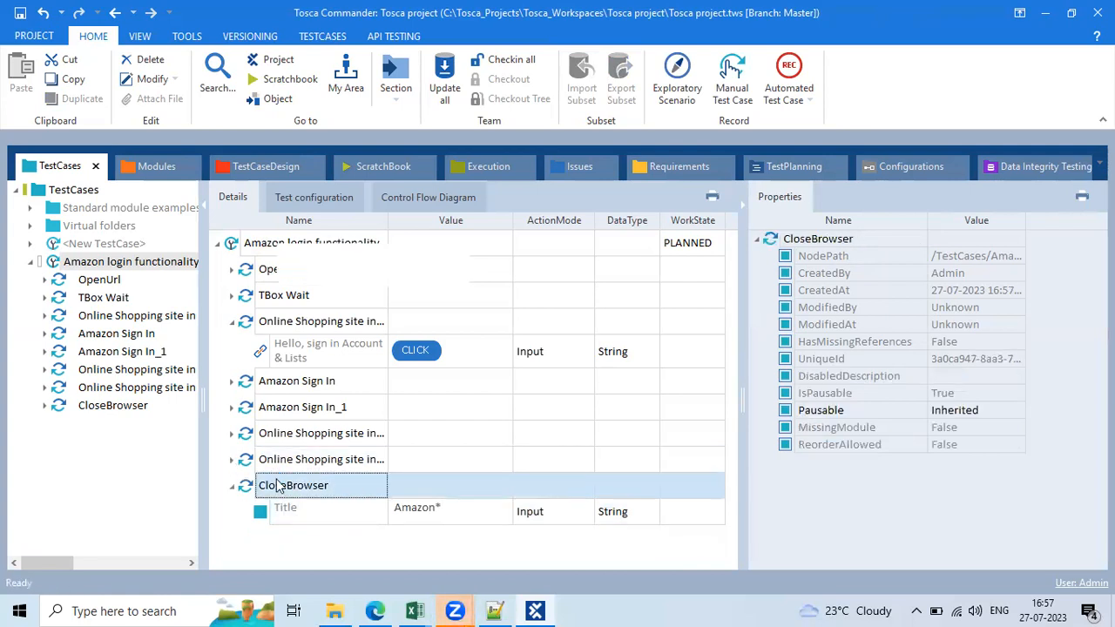
pyautogui.click(406, 419)
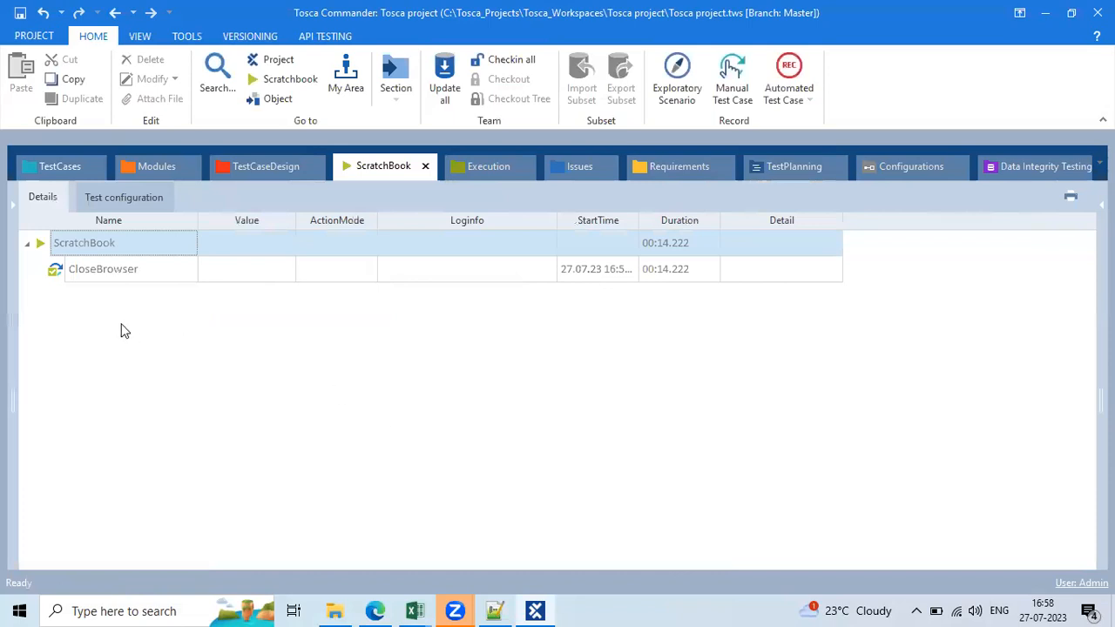
# Collapse the test steps and run the whole Amazon login functionality test case in ScratchBook
pyautogui.click(54, 167)
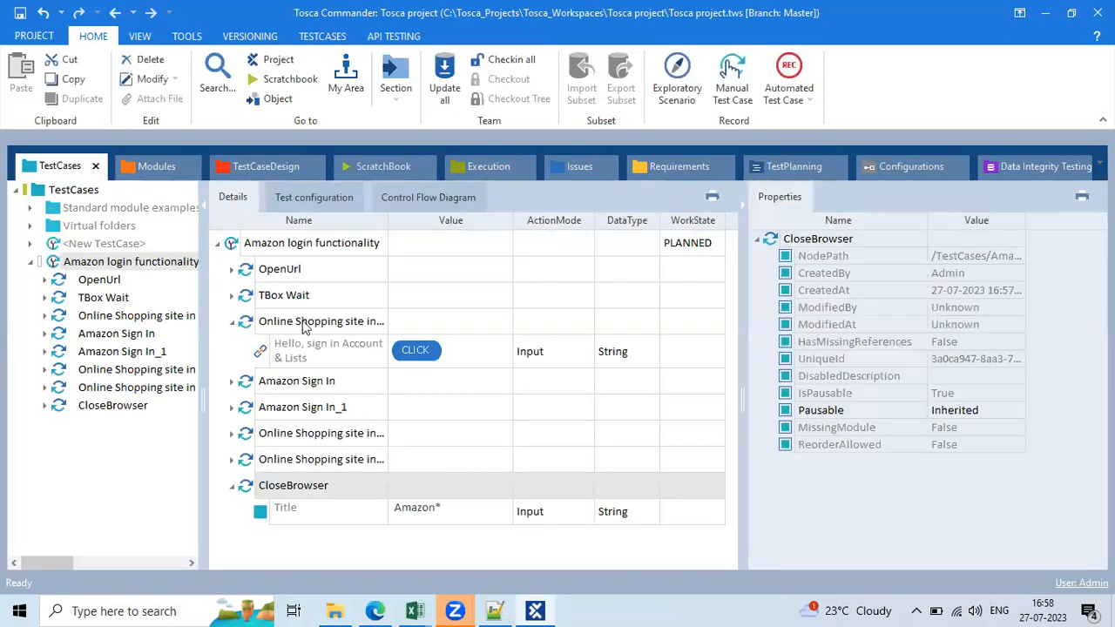
pyautogui.click(232, 321)
pyautogui.click(233, 453)
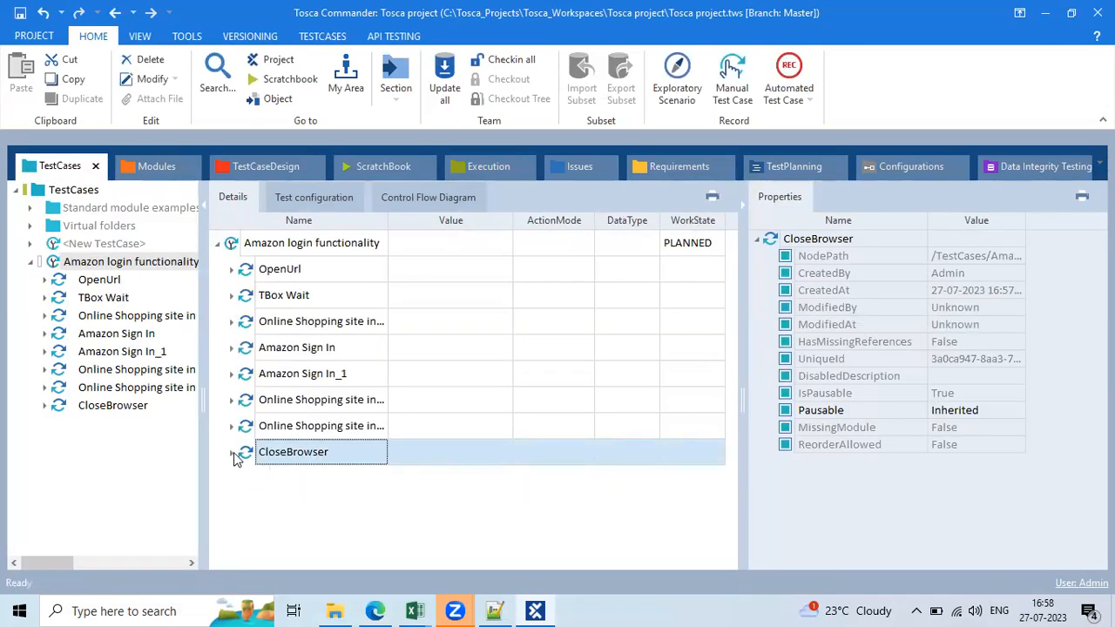
pyautogui.click(290, 239)
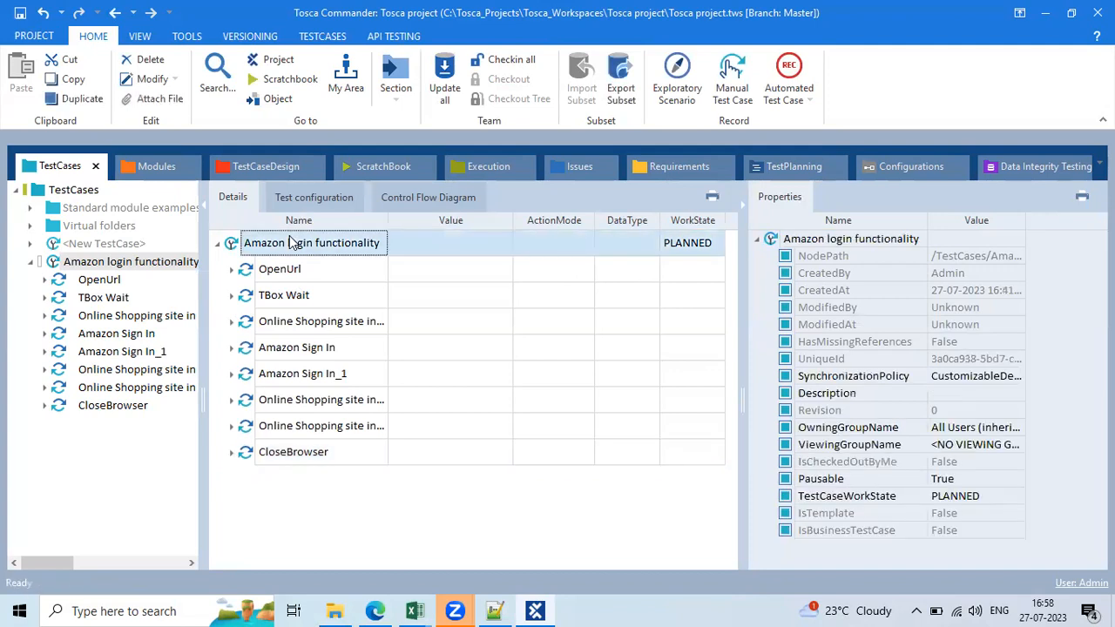
pyautogui.rightClick(291, 241)
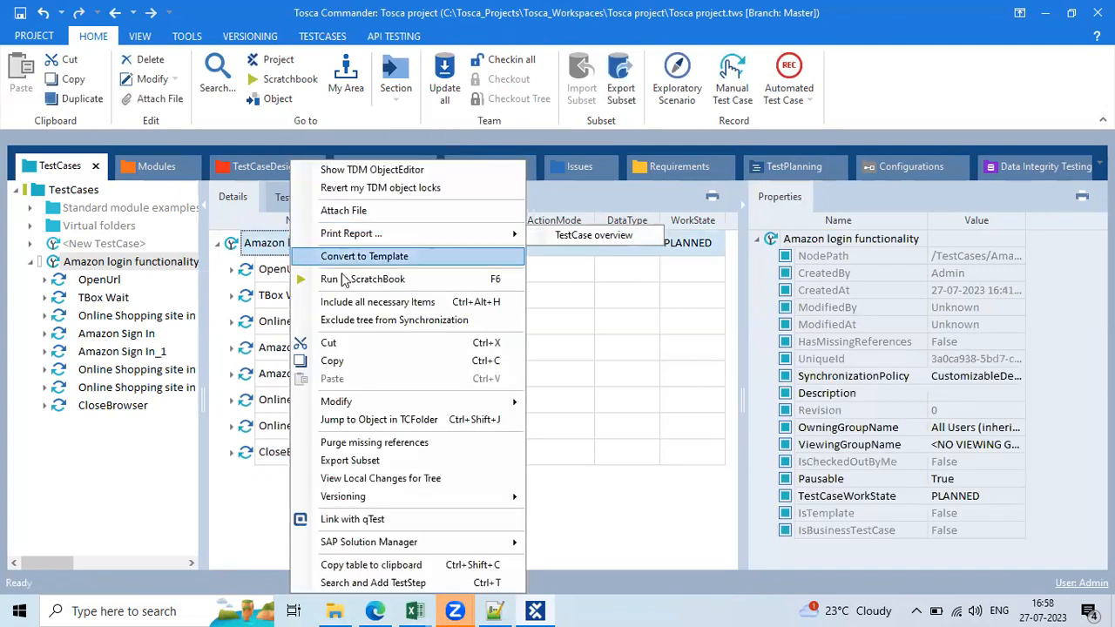
pyautogui.click(348, 279)
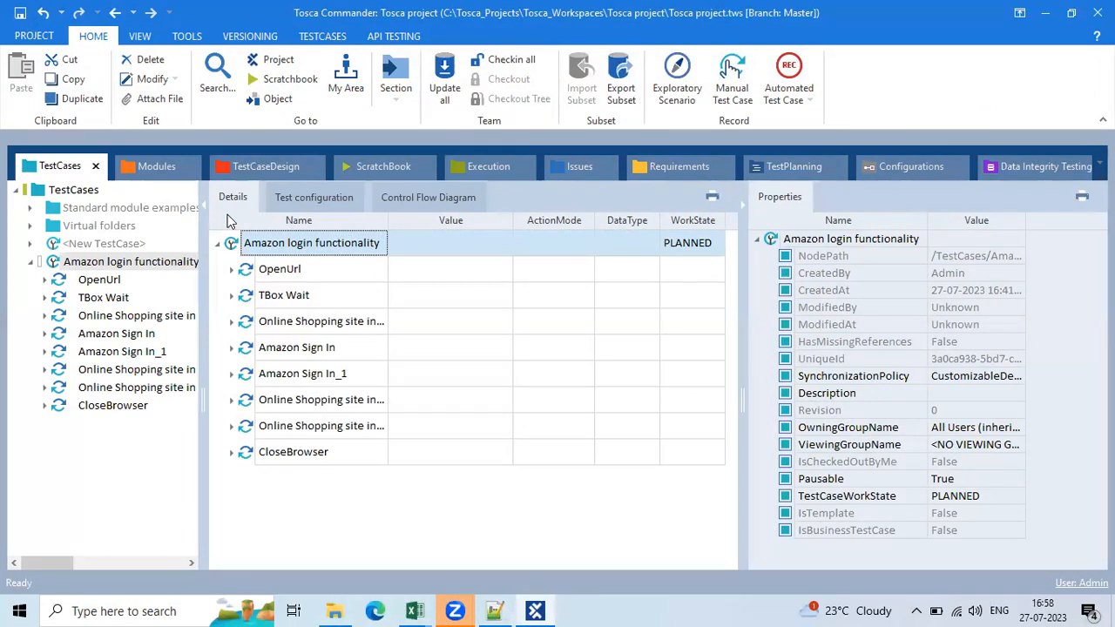
pyautogui.rightClick(244, 252)
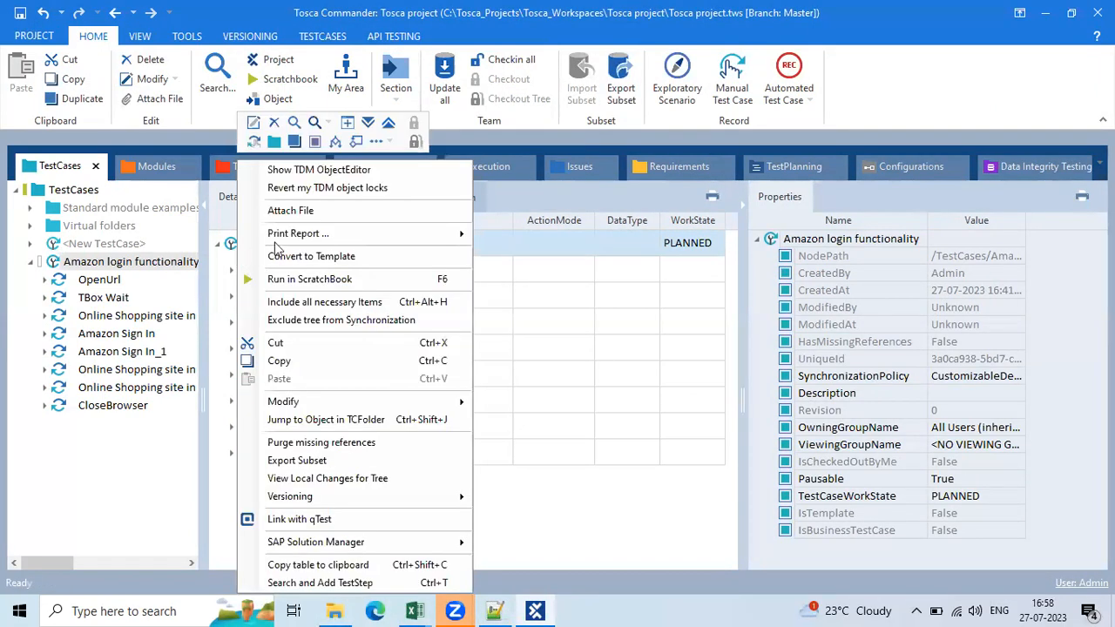
pyautogui.click(314, 278)
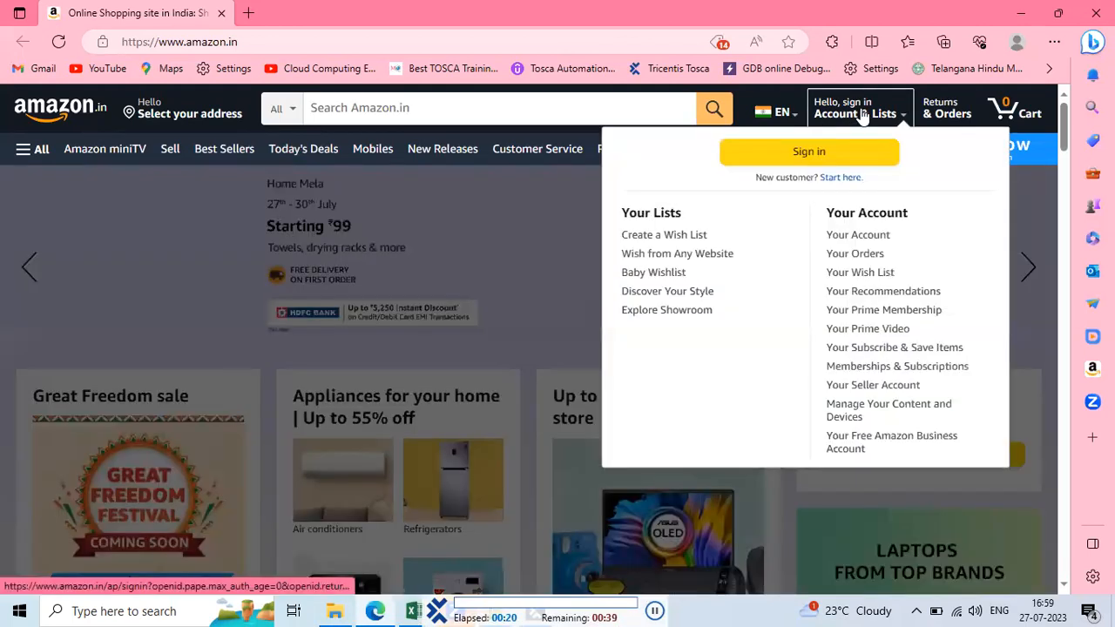
# Let the running test enter the account e-mail and password, sign in, and open the account menu
pyautogui.click(861, 115)
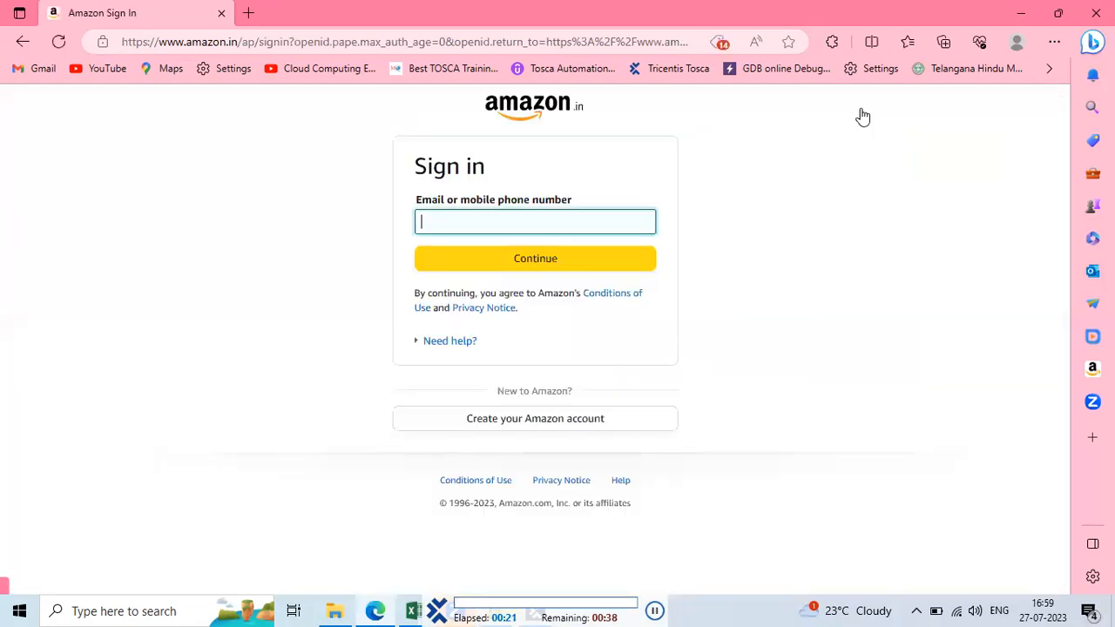
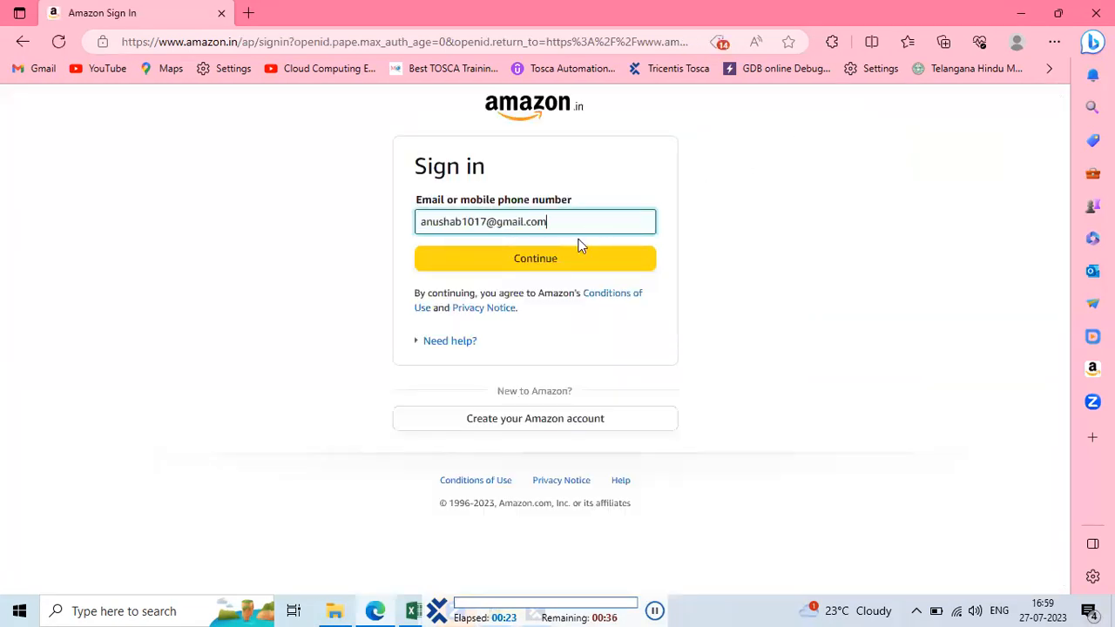
pyautogui.click(535, 258)
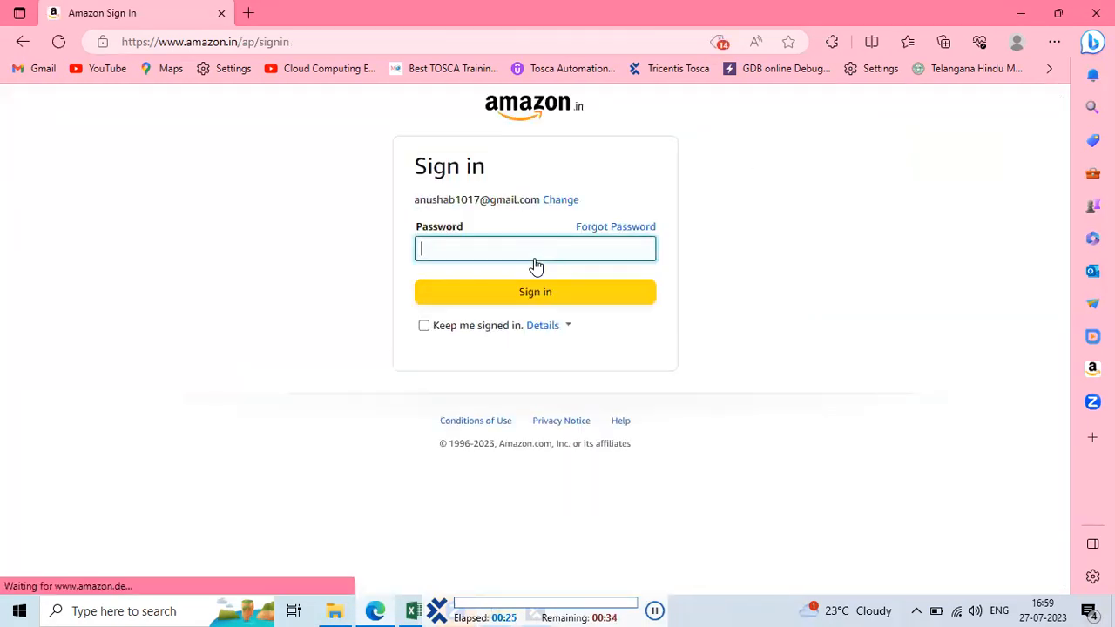
pyautogui.write('********')
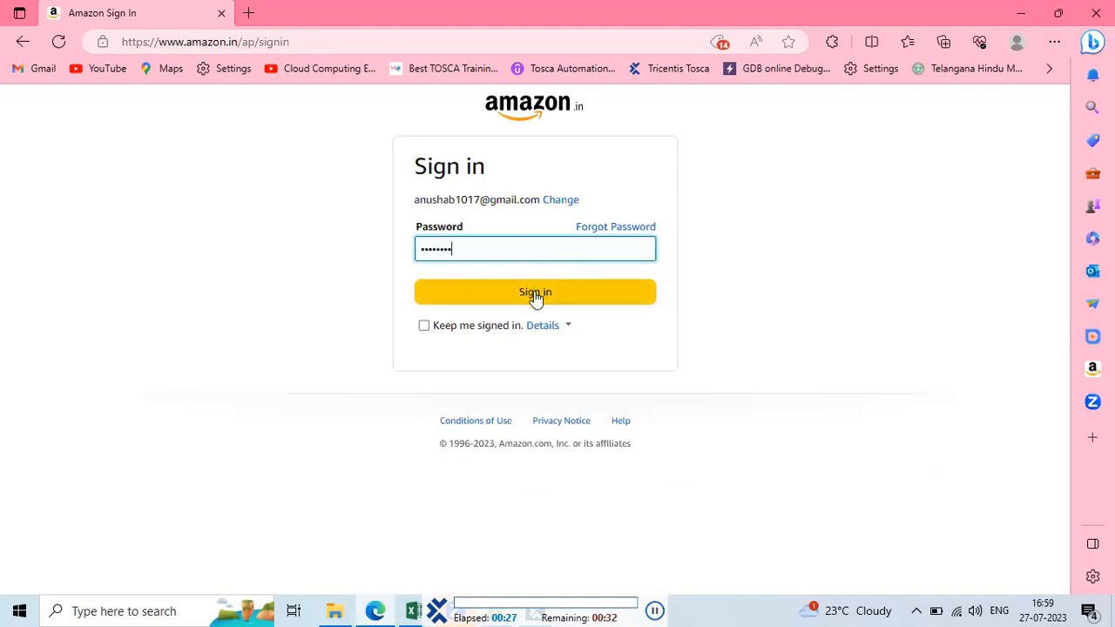
pyautogui.click(535, 295)
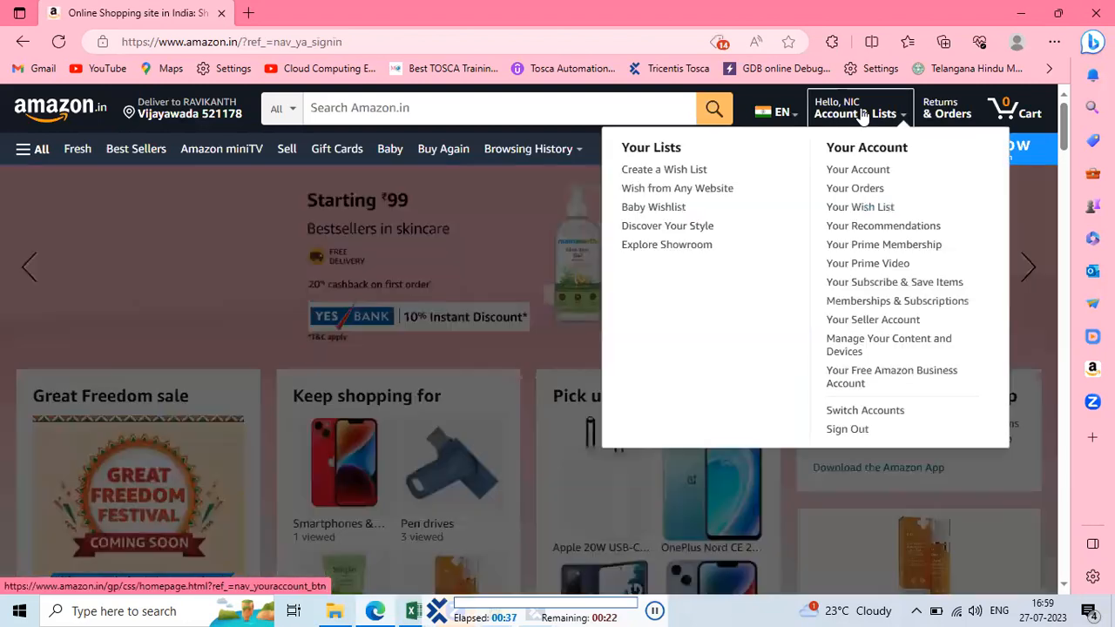
pyautogui.click(861, 115)
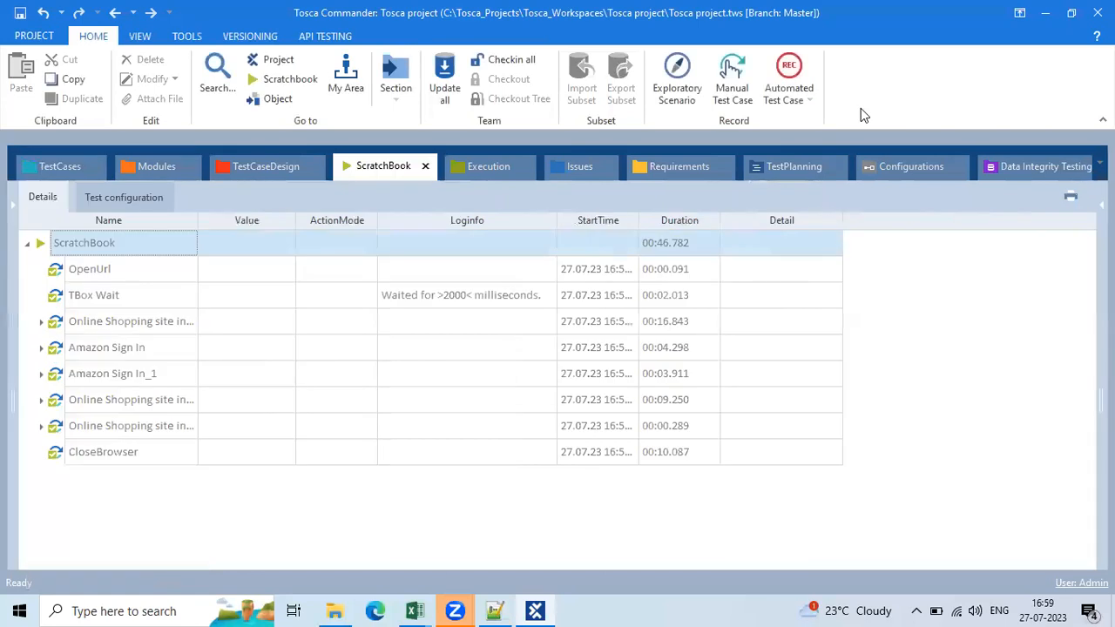
# Review the ScratchBook results of the full run and switch to the browser to inspect its tabs
pyautogui.rightClick(50, 247)
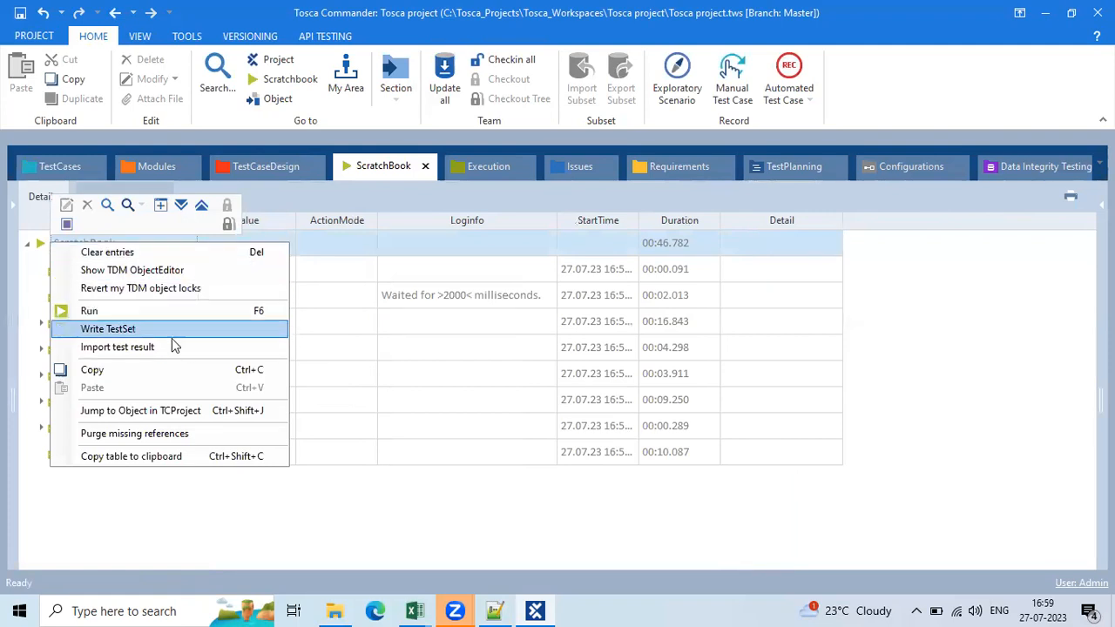
pyautogui.click(614, 314)
pyautogui.click(456, 241)
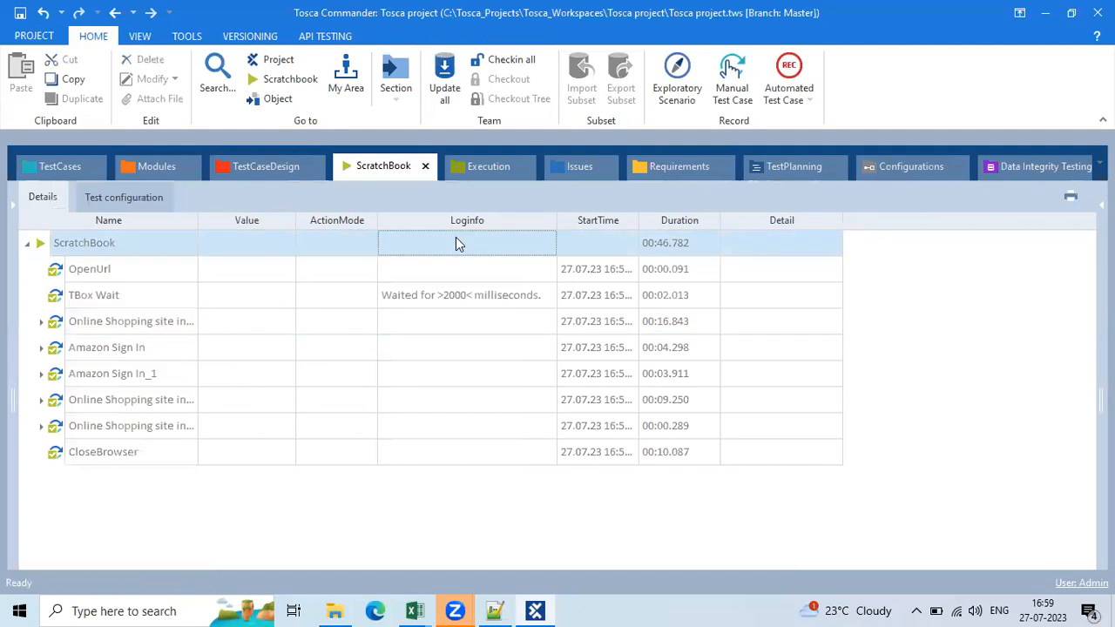
pyautogui.click(370, 610)
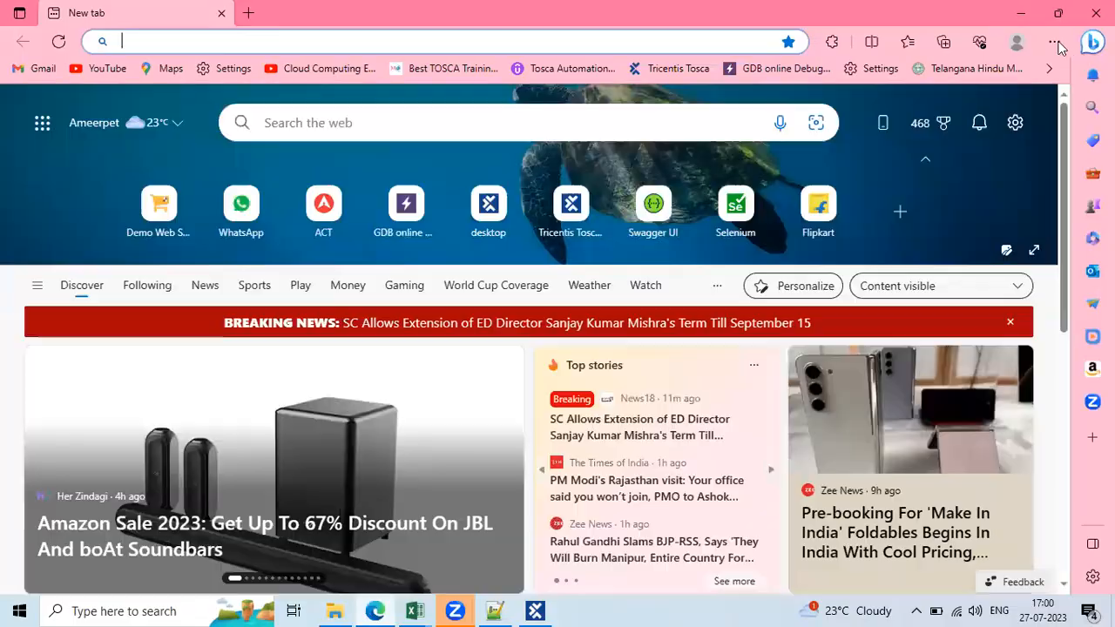
# Clear the browser's browsing data for all time, then close the settings tab and the browser
pyautogui.click(1055, 42)
pyautogui.click(906, 215)
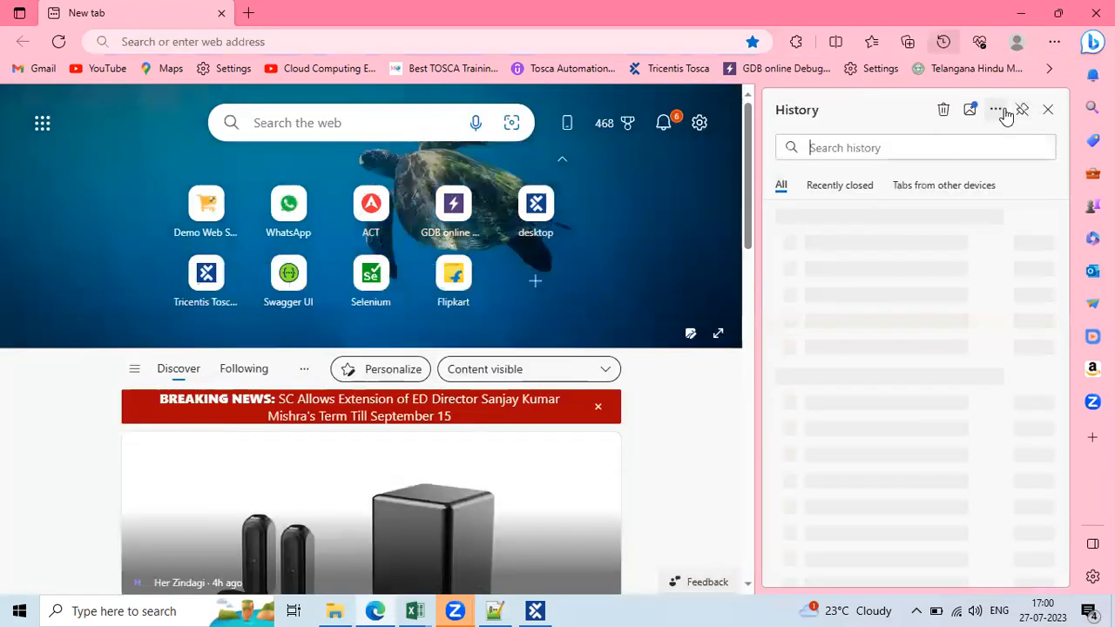
pyautogui.click(998, 110)
pyautogui.click(938, 138)
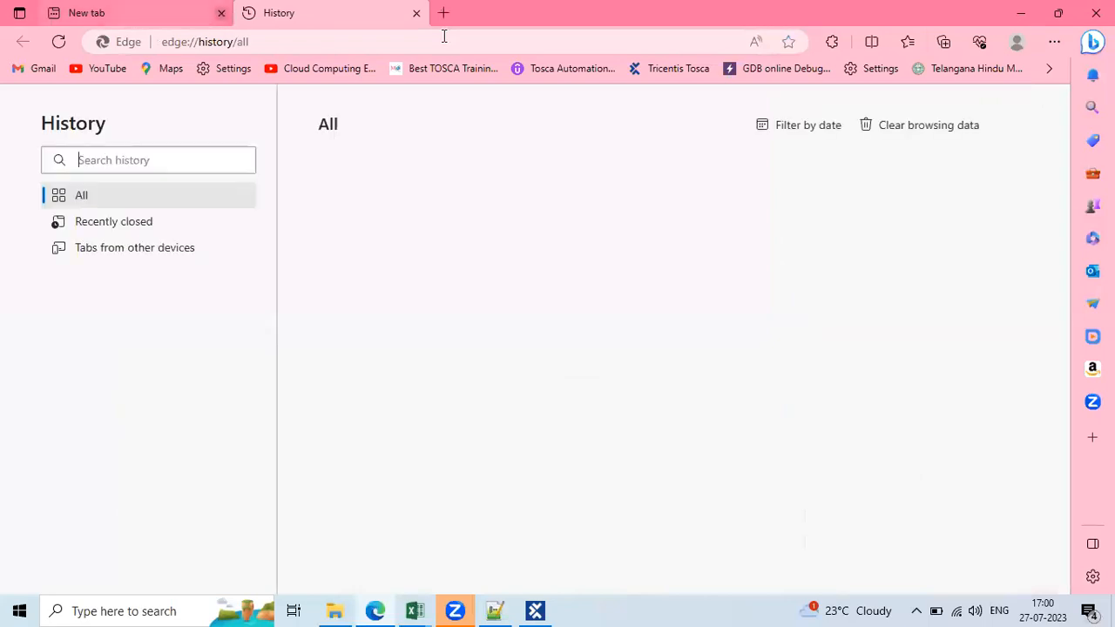
pyautogui.click(213, 19)
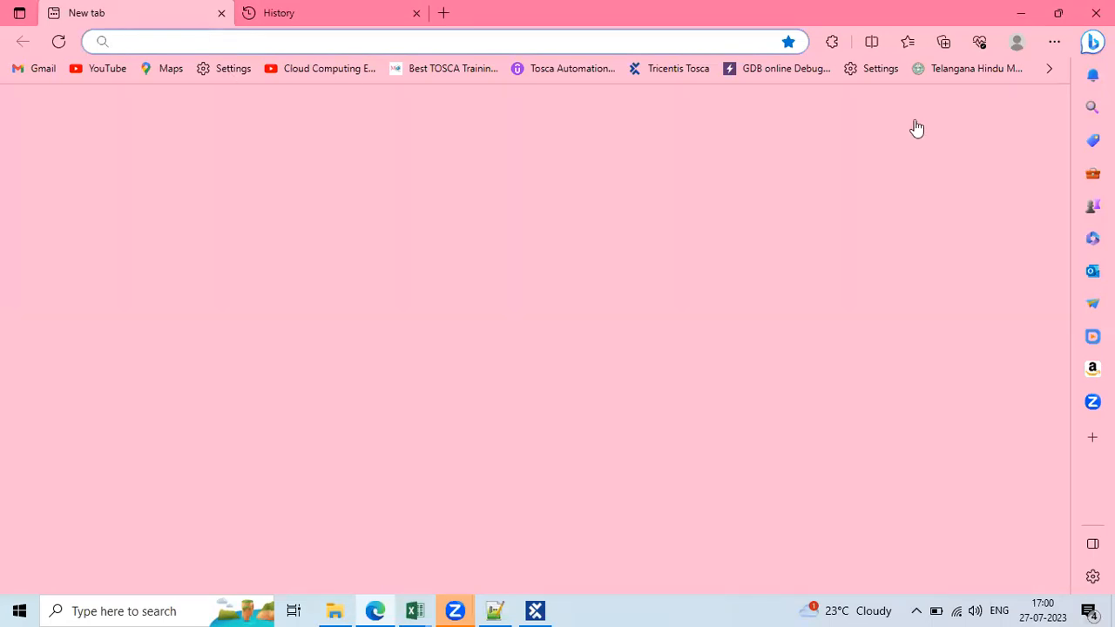
pyautogui.hotkey('ctrl', 'shift', 'Delete')
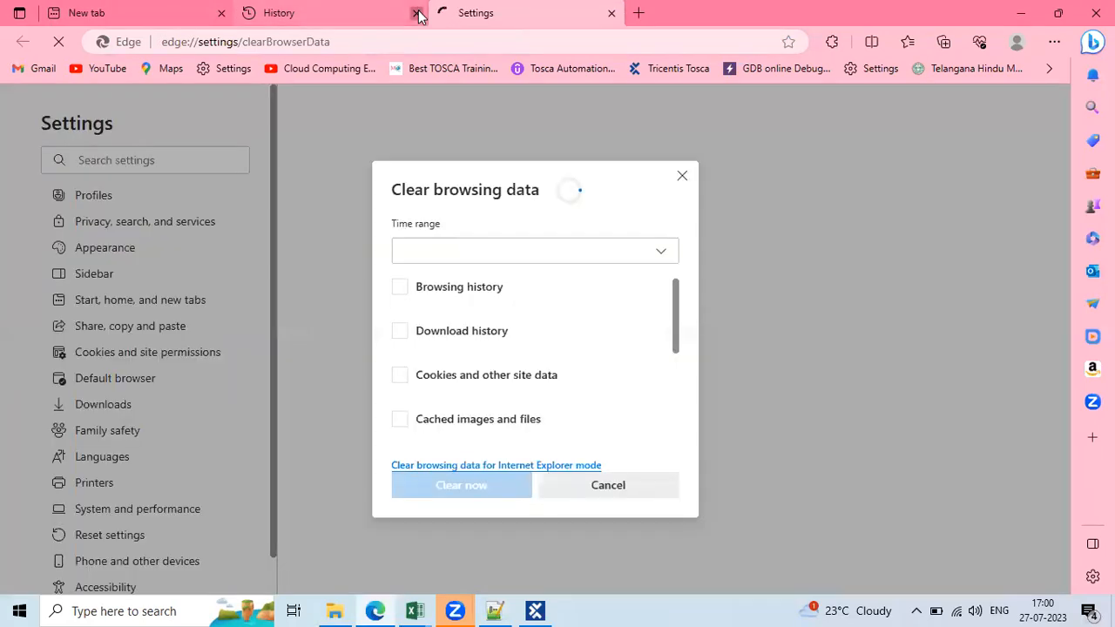
pyautogui.click(417, 13)
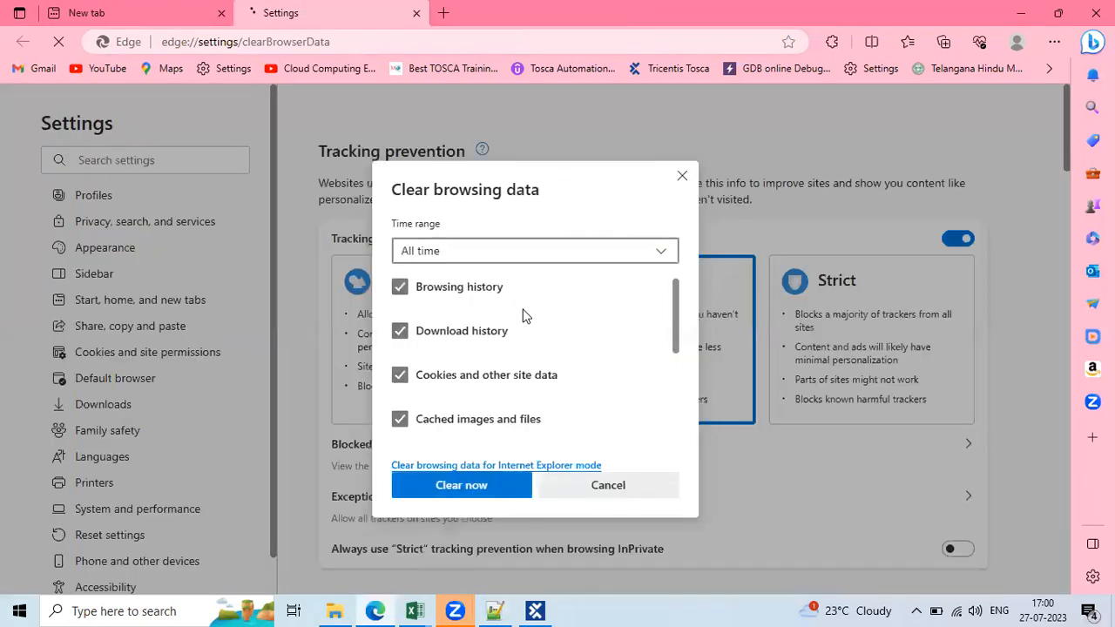
pyautogui.click(463, 485)
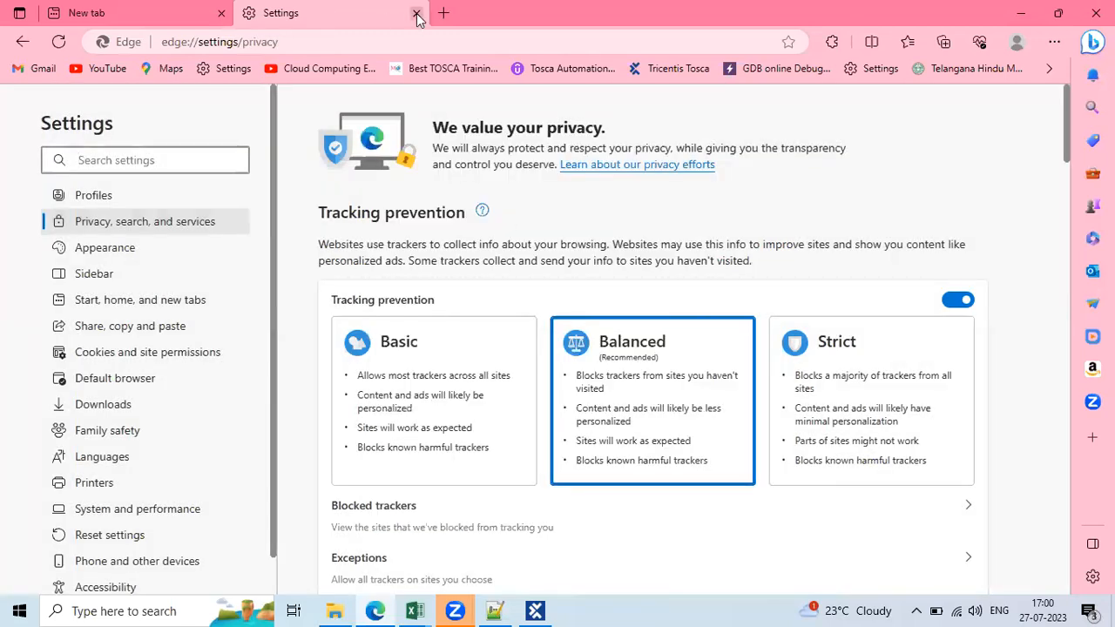
pyautogui.click(416, 16)
pyautogui.click(1096, 13)
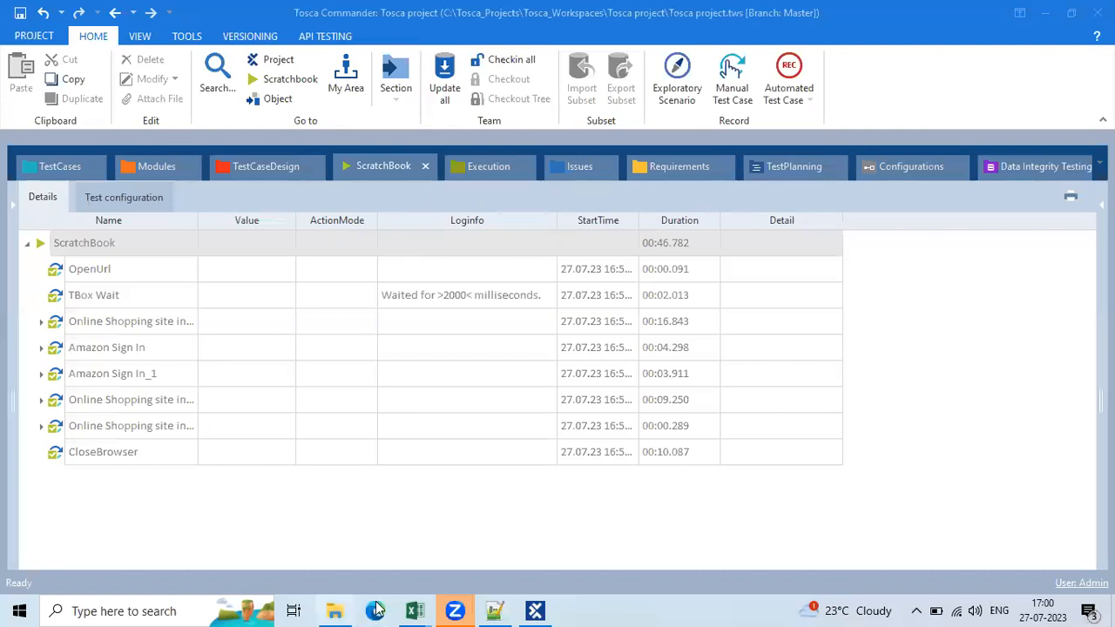
# Run the Amazon login functionality test case in ScratchBook again
pyautogui.click(51, 162)
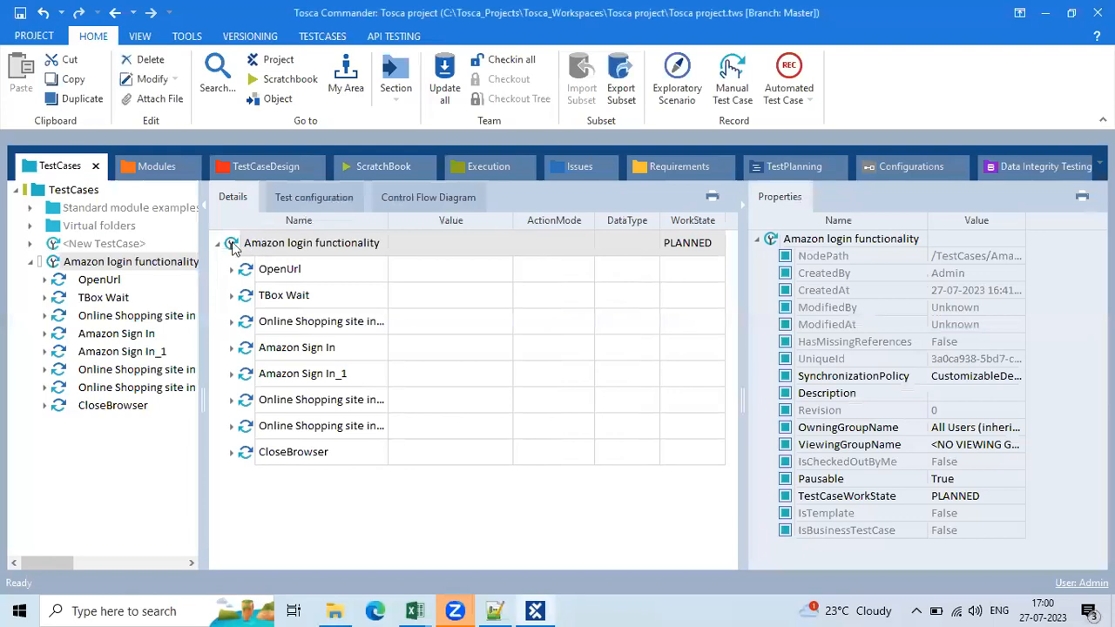
pyautogui.rightClick(231, 244)
pyautogui.click(284, 275)
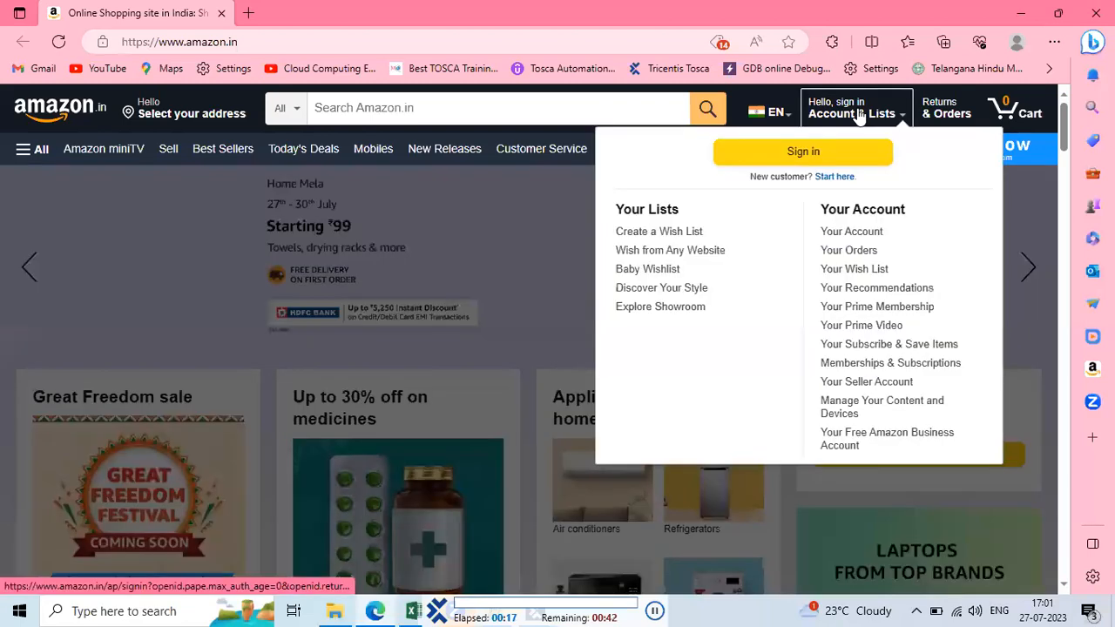
# Let the running test open sign-in, enter the account e-mail and password, sign in, and open the account menu
pyautogui.click(858, 115)
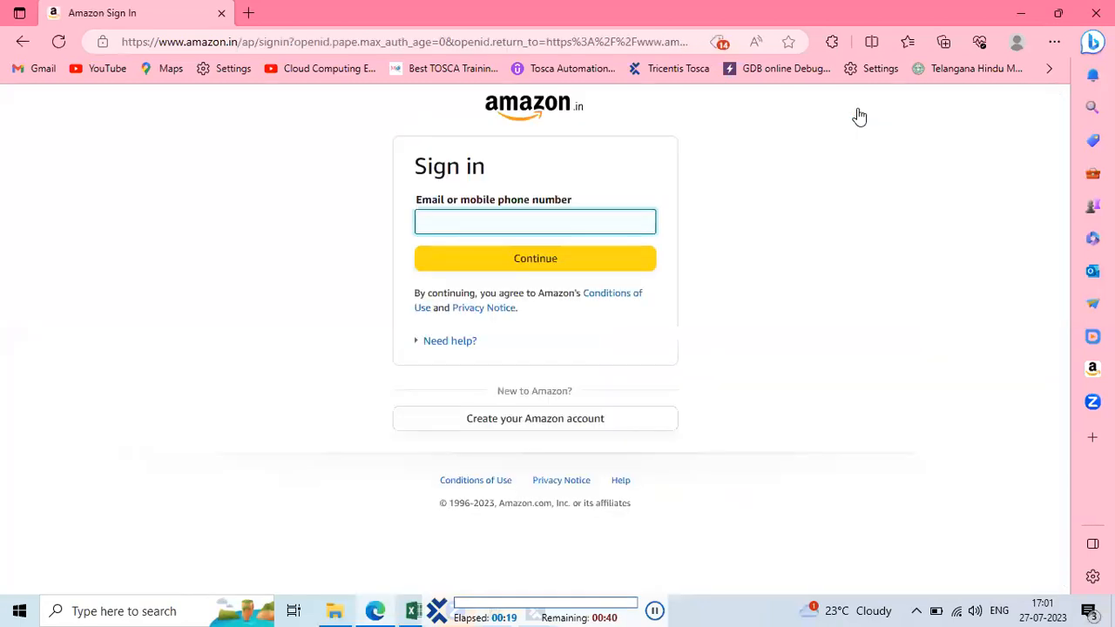
pyautogui.click(534, 260)
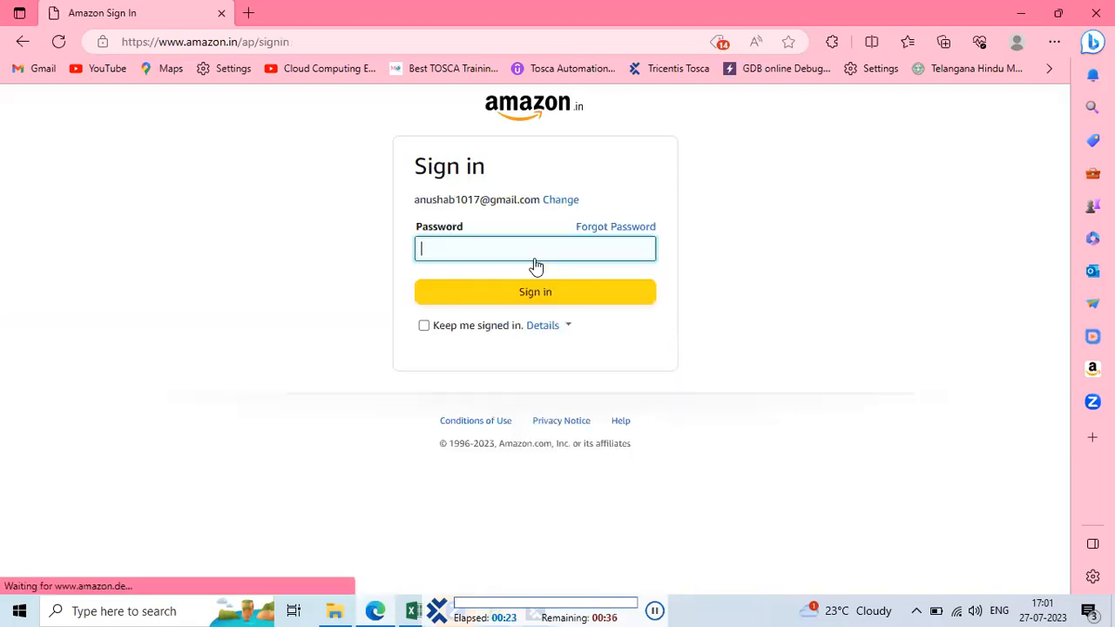
pyautogui.write('••••••••')
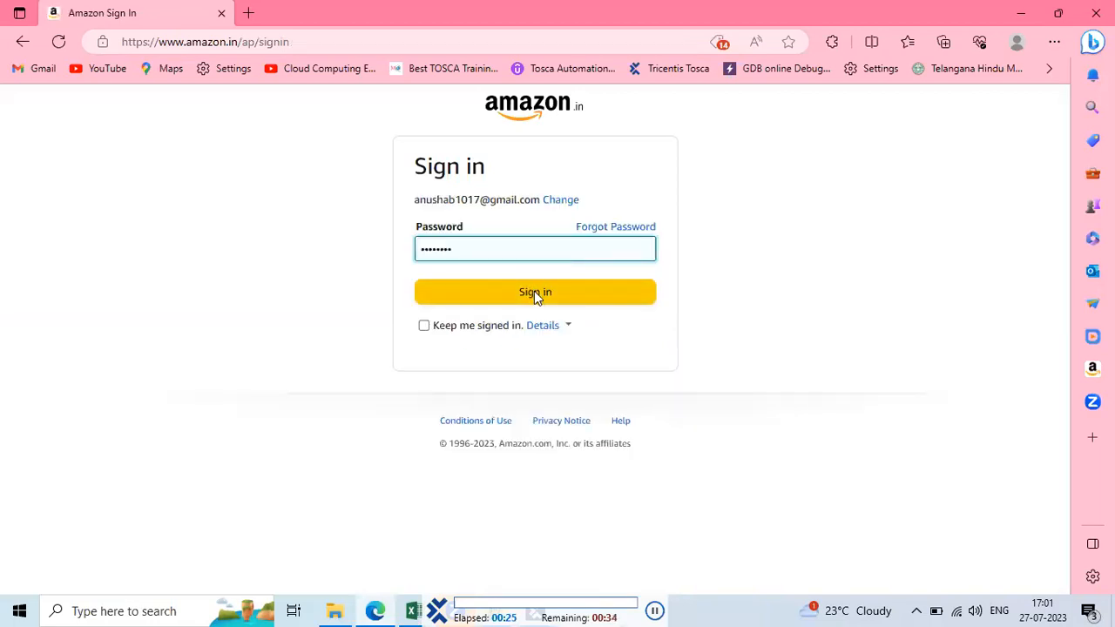
pyautogui.click(534, 293)
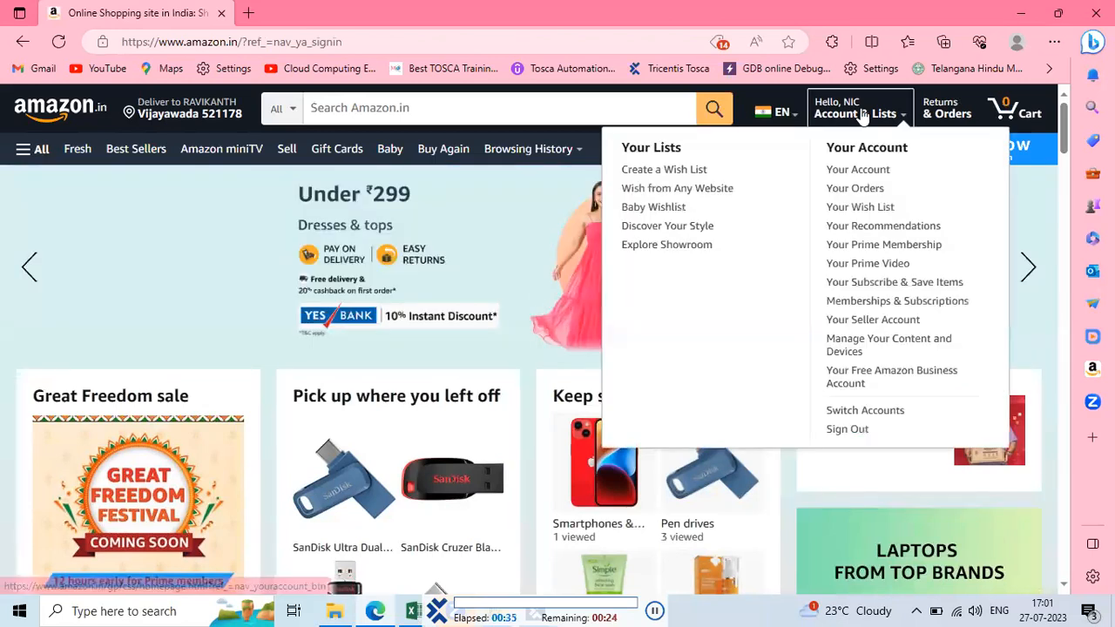
pyautogui.click(862, 115)
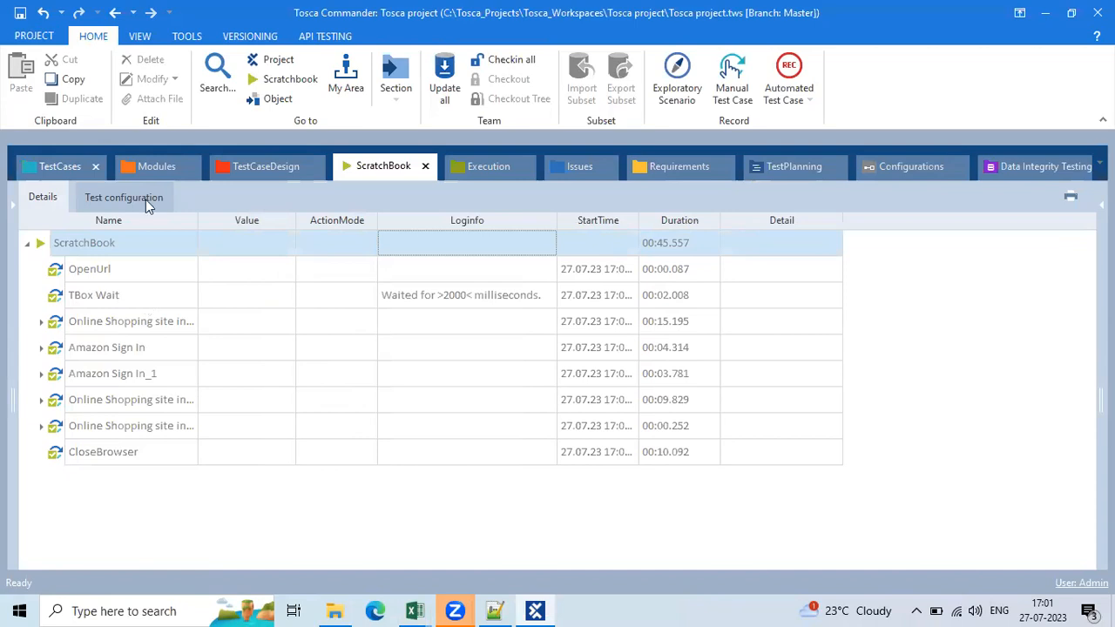
# Examine the Standard modules and Sample Demo folders in the Modules tree
pyautogui.click(131, 172)
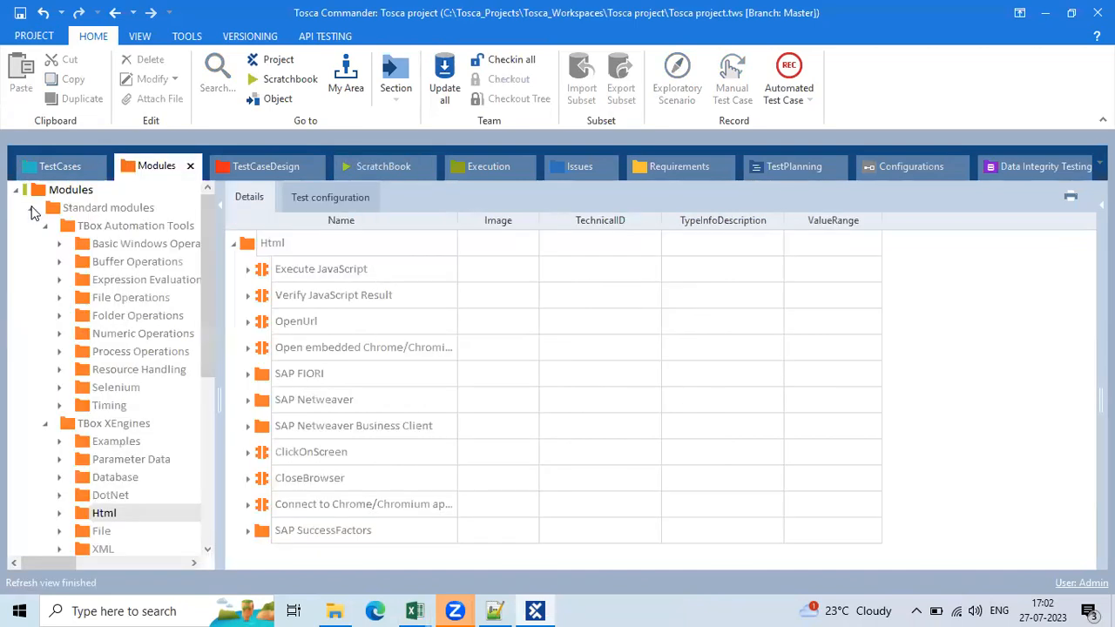
pyautogui.click(31, 209)
pyautogui.click(30, 209)
pyautogui.click(44, 226)
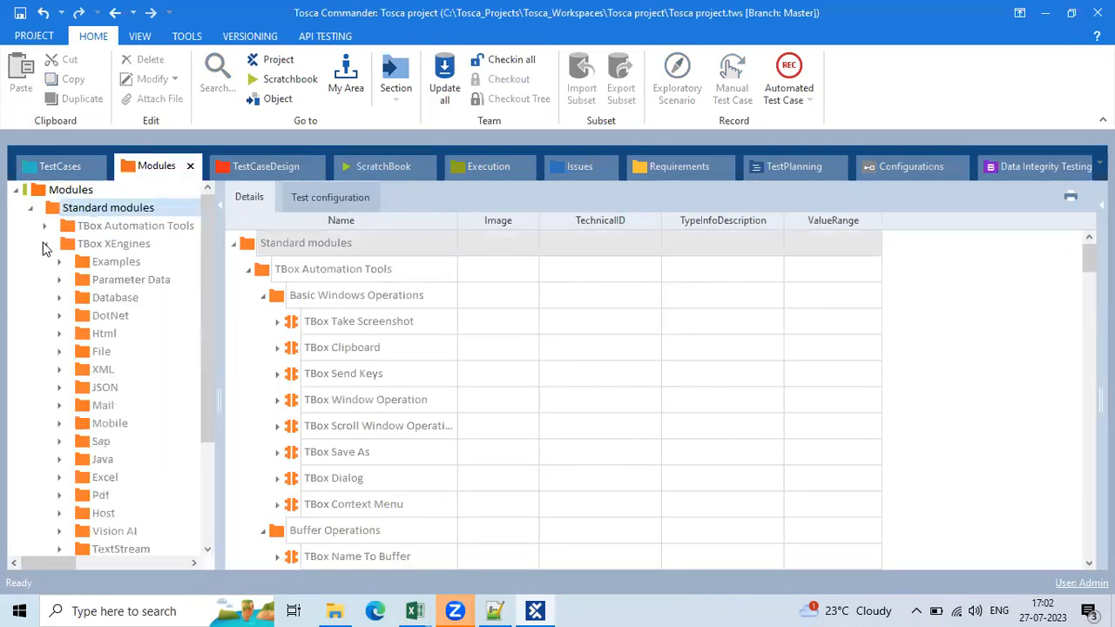
pyautogui.click(45, 244)
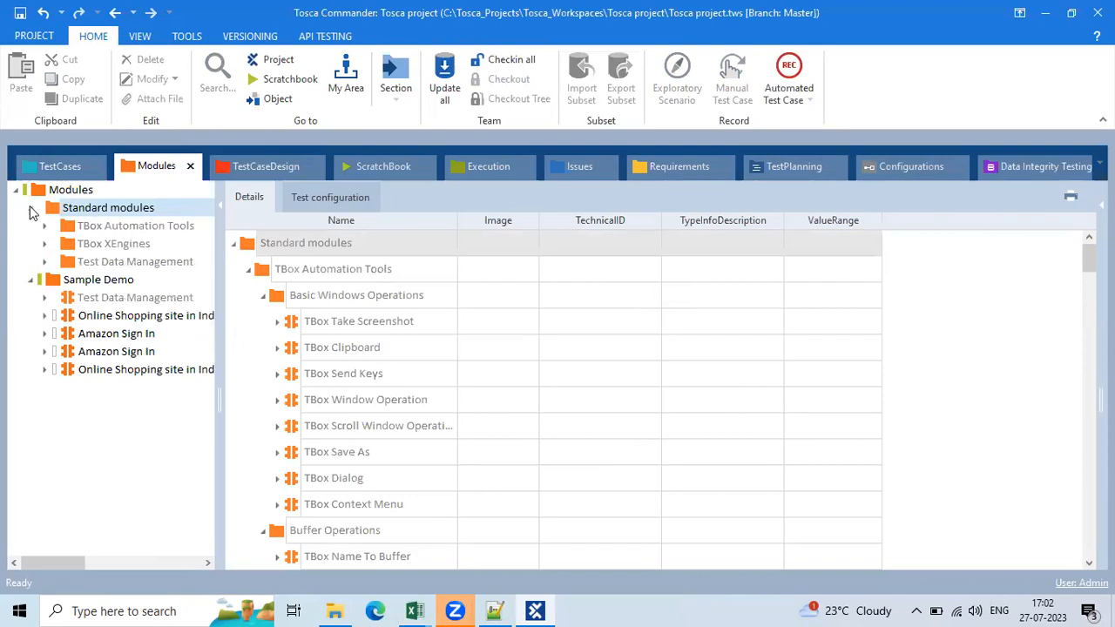
pyautogui.click(30, 207)
# Redock the floating TestCaseDesign window and review the TestCases, TestCaseDesign and ScratchBook tabs
pyautogui.click(40, 172)
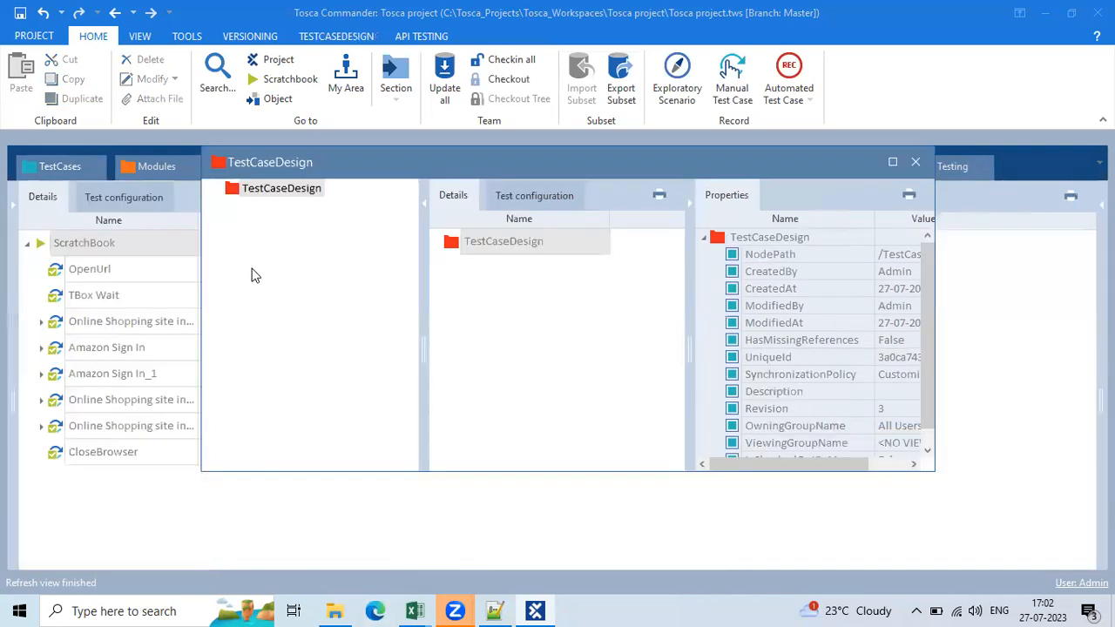
pyautogui.moveTo(290, 168); pyautogui.dragTo(262, 165)
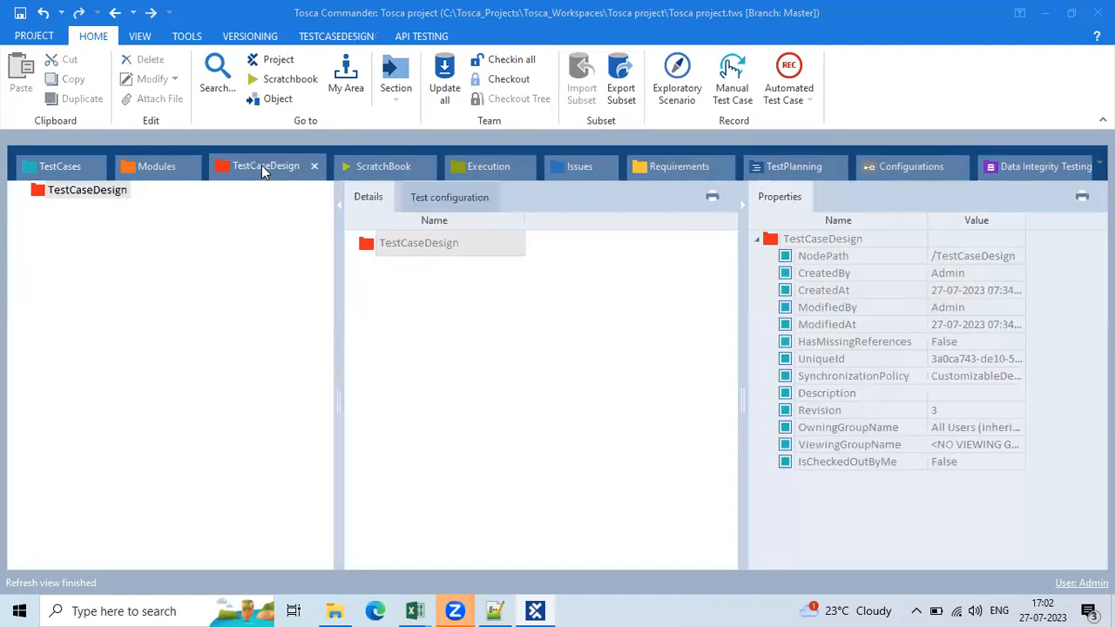
pyautogui.click(146, 169)
pyautogui.click(73, 159)
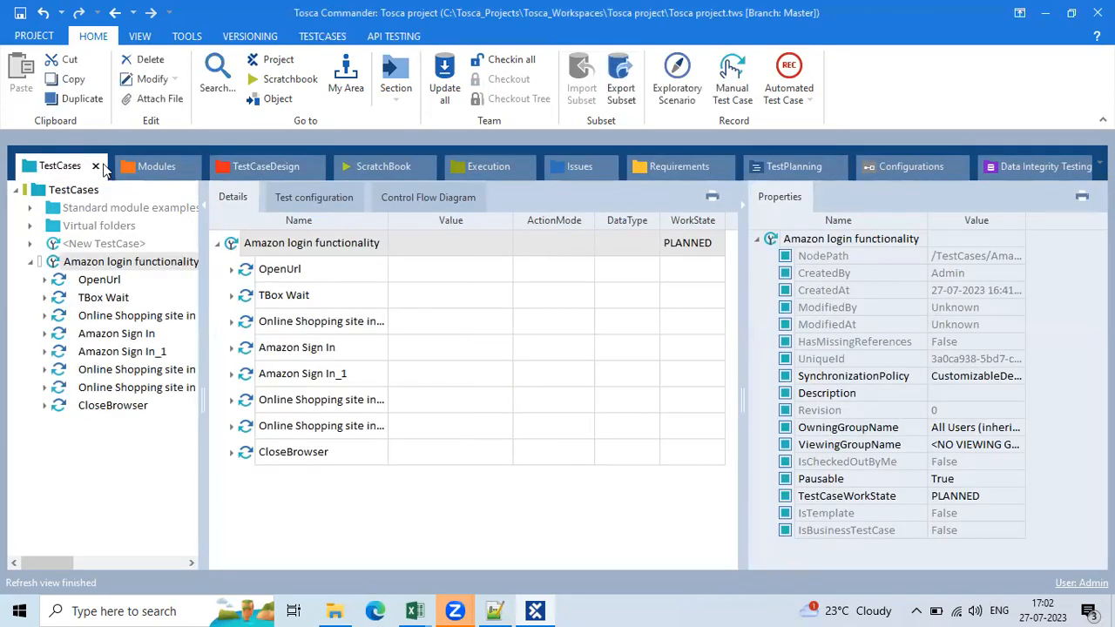
pyautogui.click(139, 169)
pyautogui.click(237, 164)
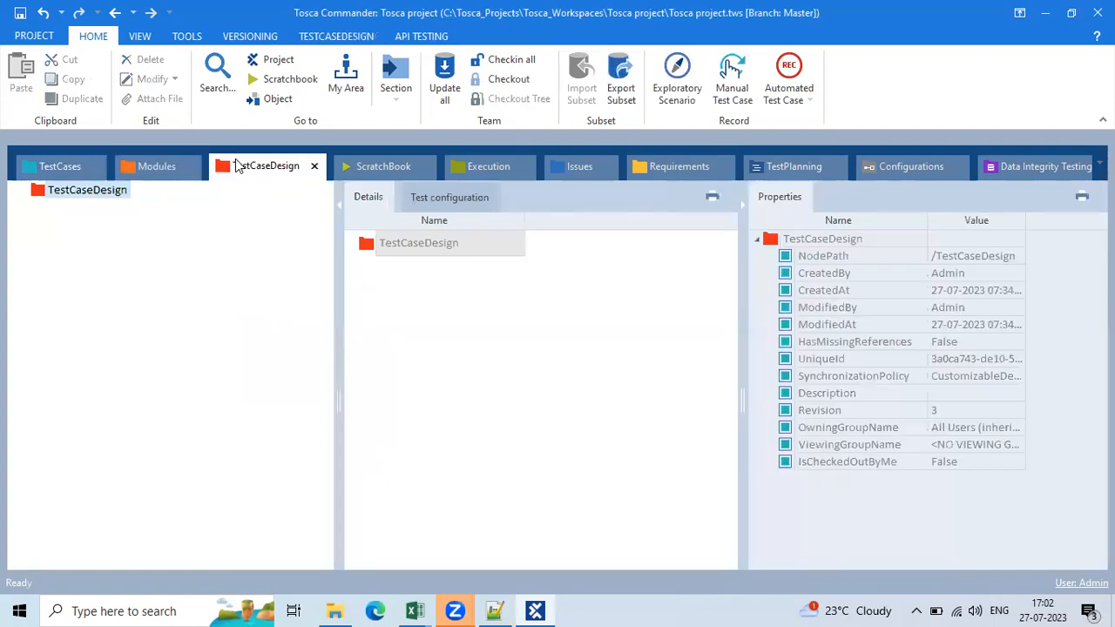
pyautogui.click(58, 162)
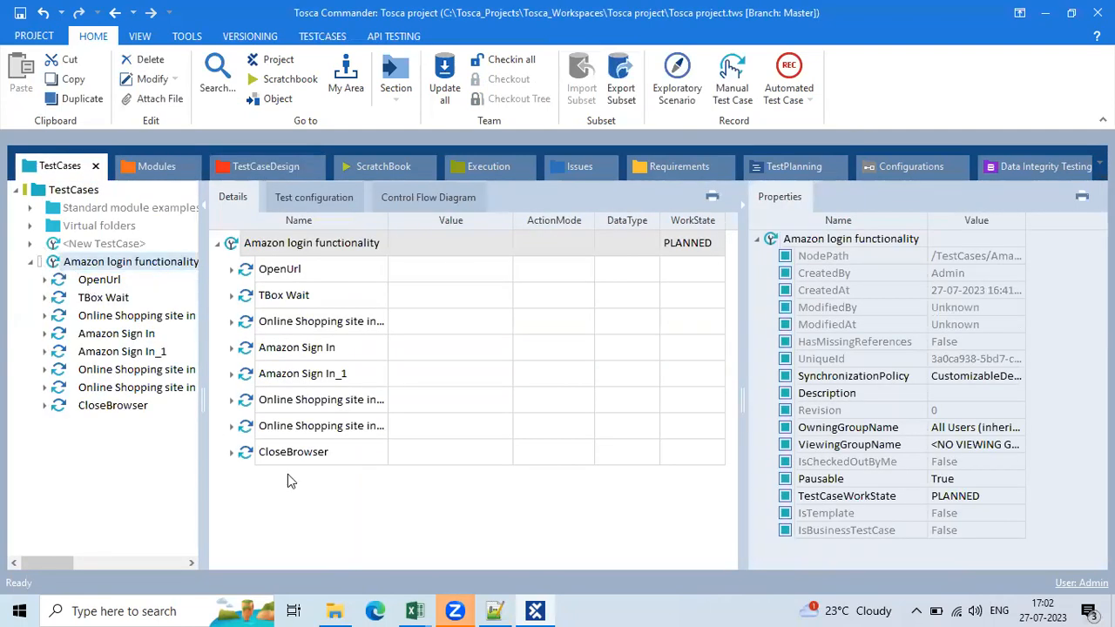
pyautogui.click(387, 166)
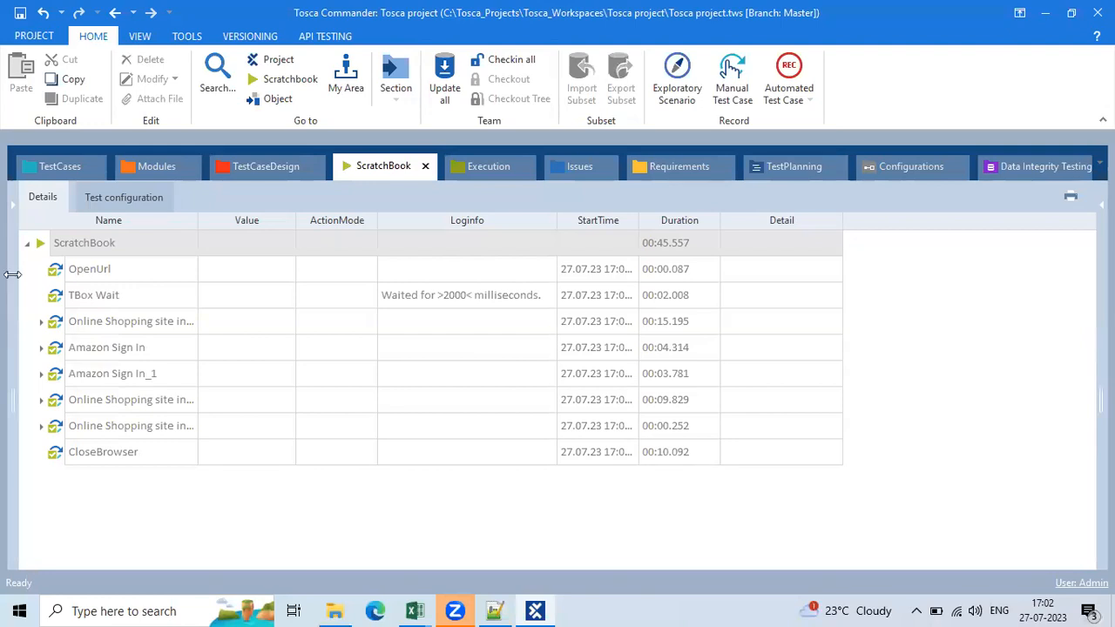
pyautogui.click(48, 170)
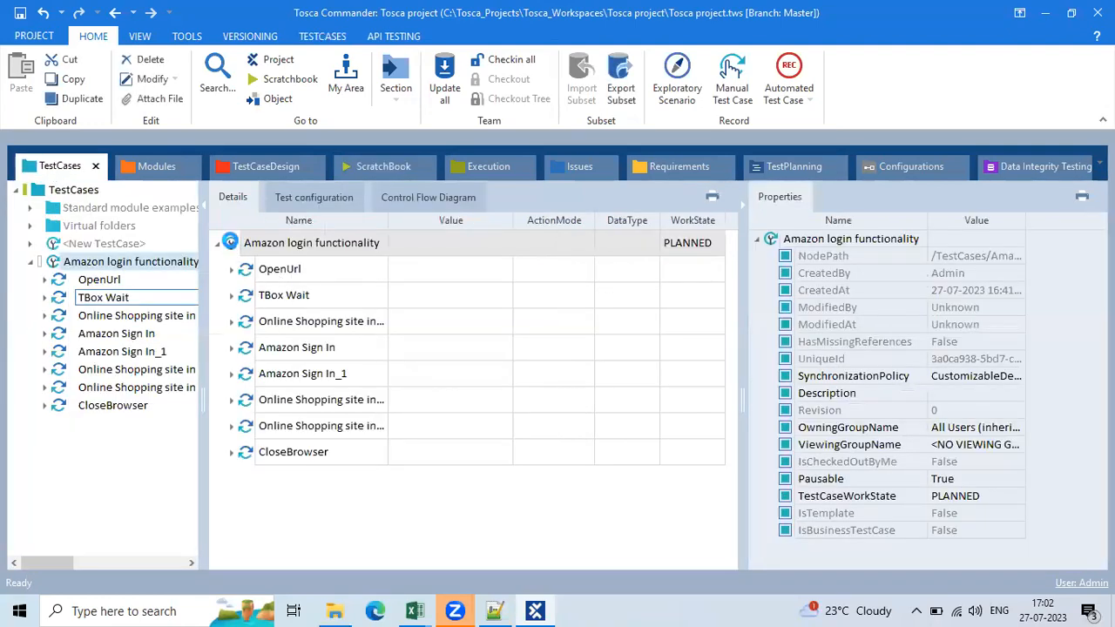
# Run the Amazon login functionality test case in ScratchBook once more
pyautogui.rightClick(233, 244)
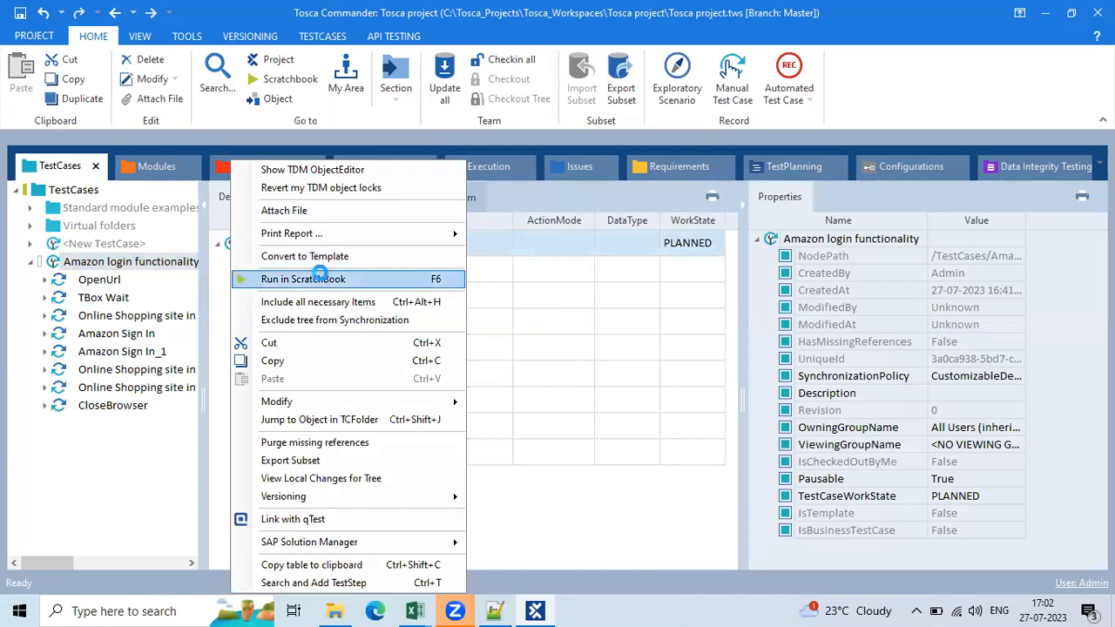
pyautogui.click(320, 279)
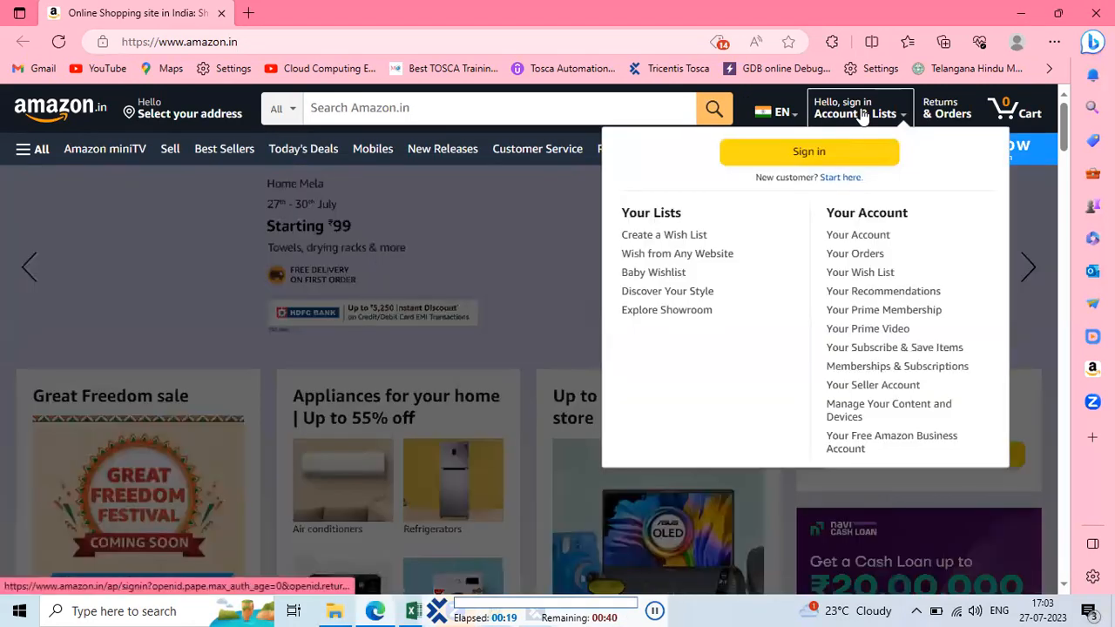
# Let the test run enter the account e-mail, paste the password, sign in, and open the account menu
pyautogui.click(861, 116)
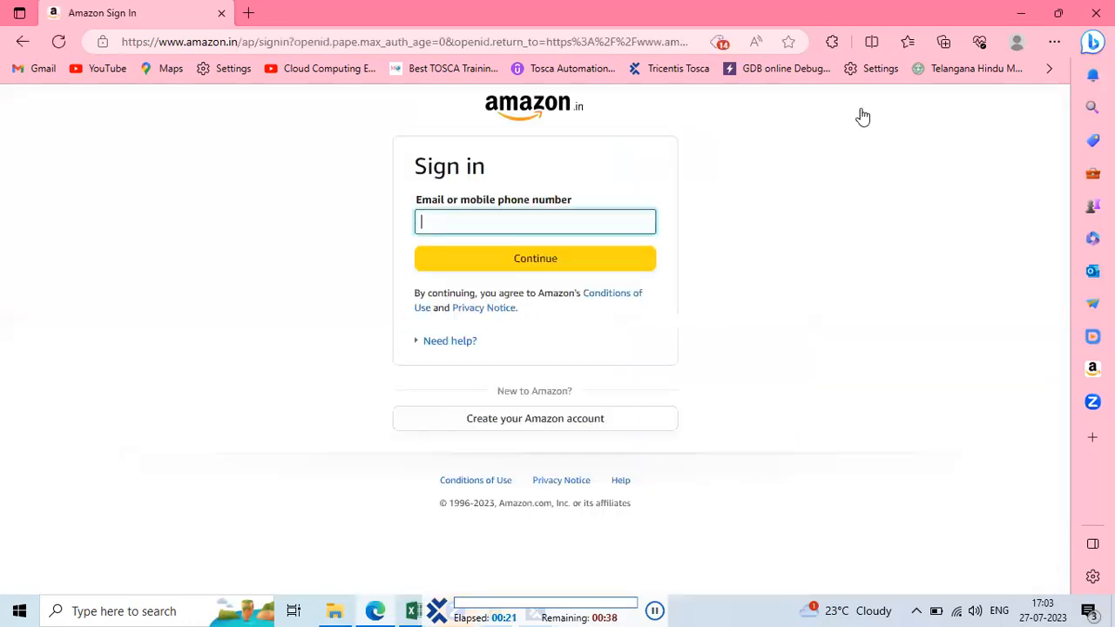
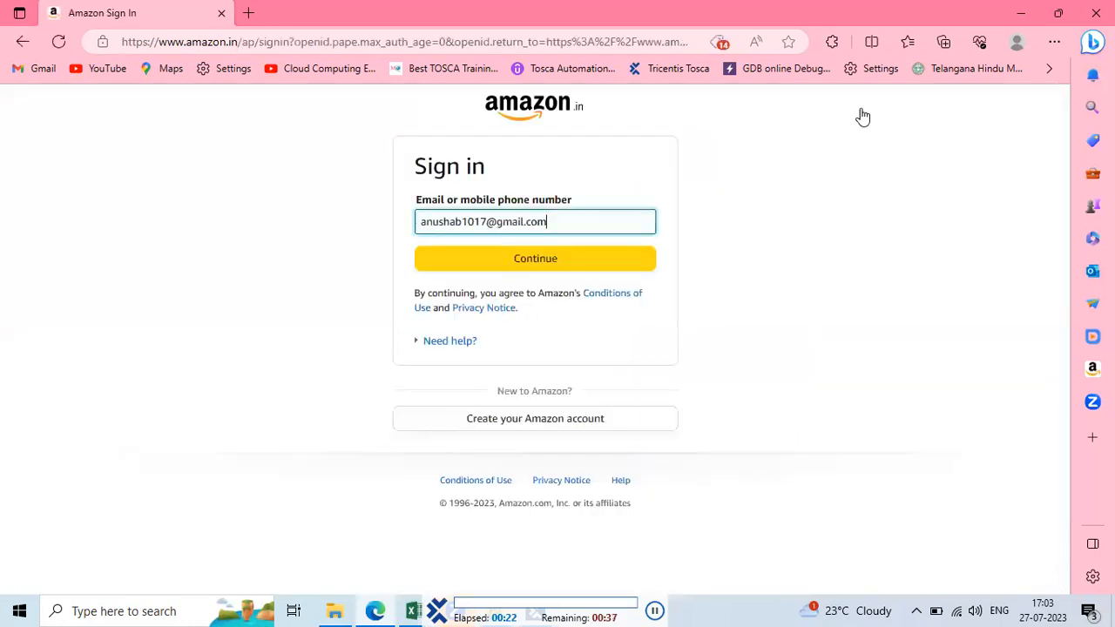
pyautogui.click(535, 262)
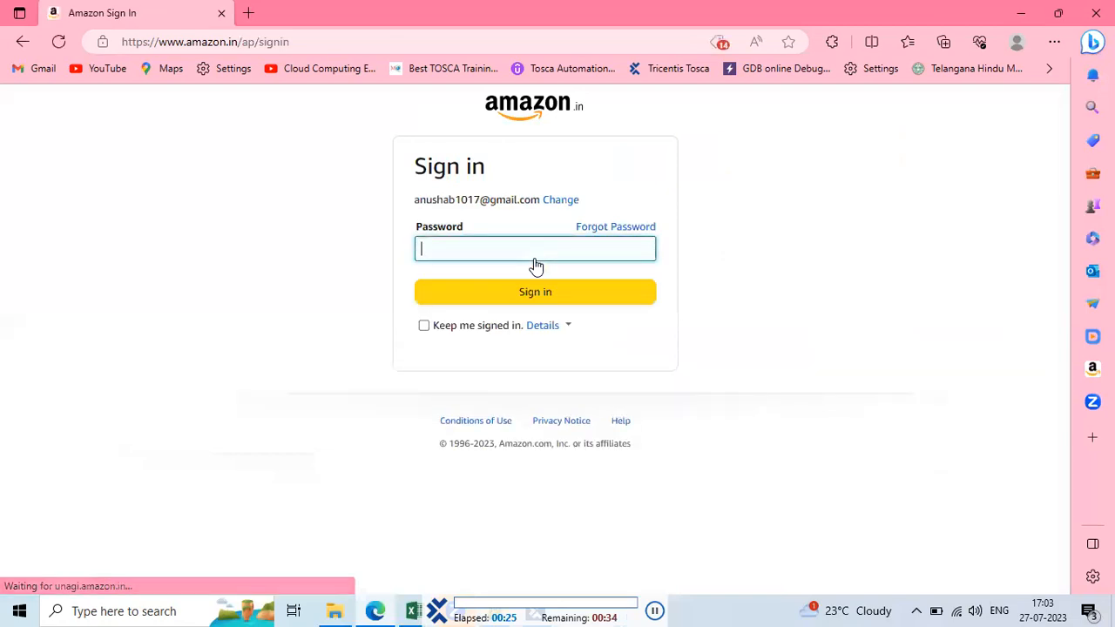
pyautogui.hotkey('ctrl', 'v')
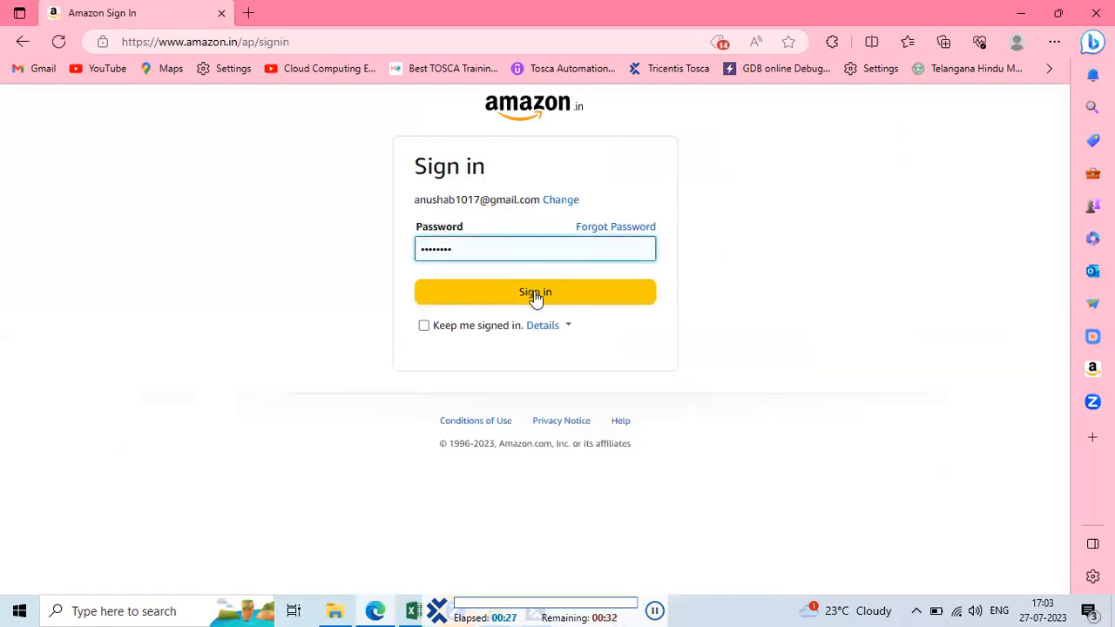
pyautogui.click(534, 293)
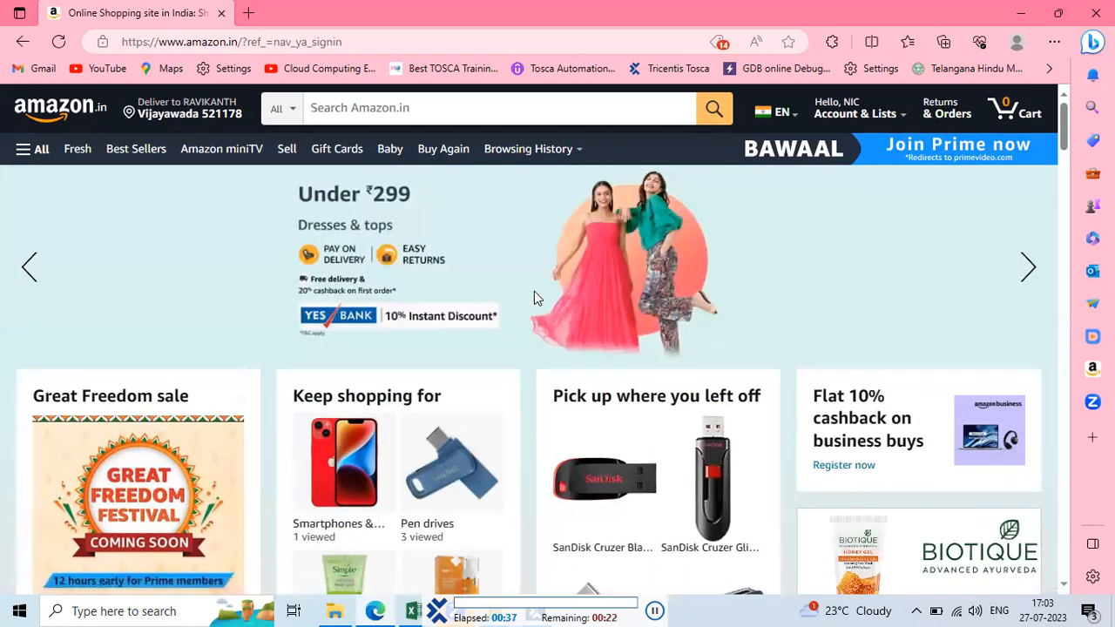
pyautogui.click(860, 115)
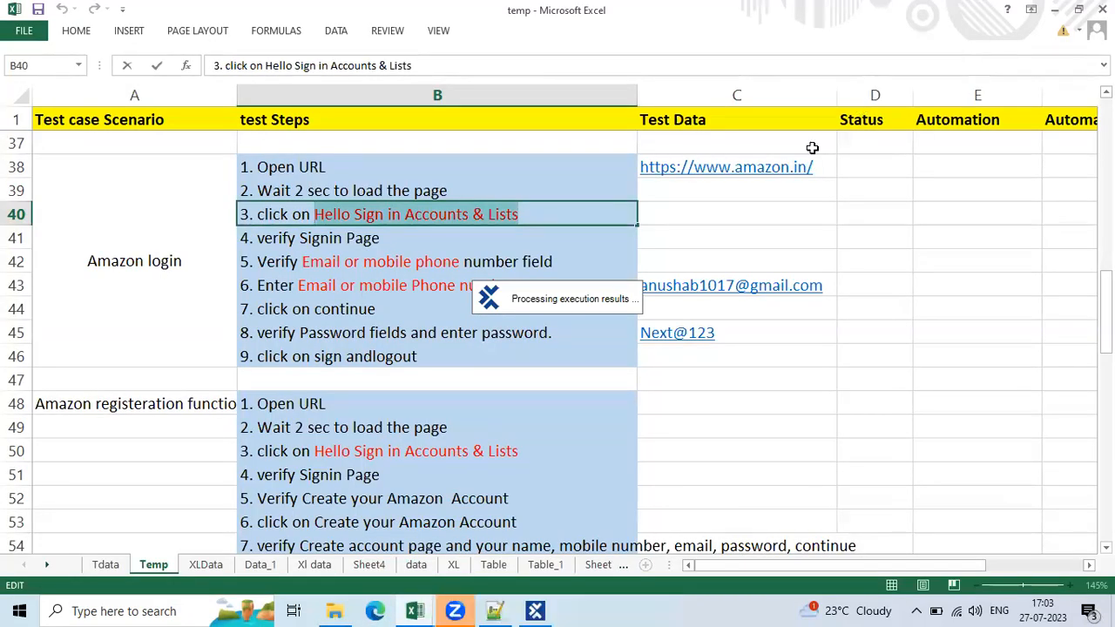
# Return to Tosca Commander, review the ScratchBook results, and select the OpenUrl test step in the test case
pyautogui.click(537, 610)
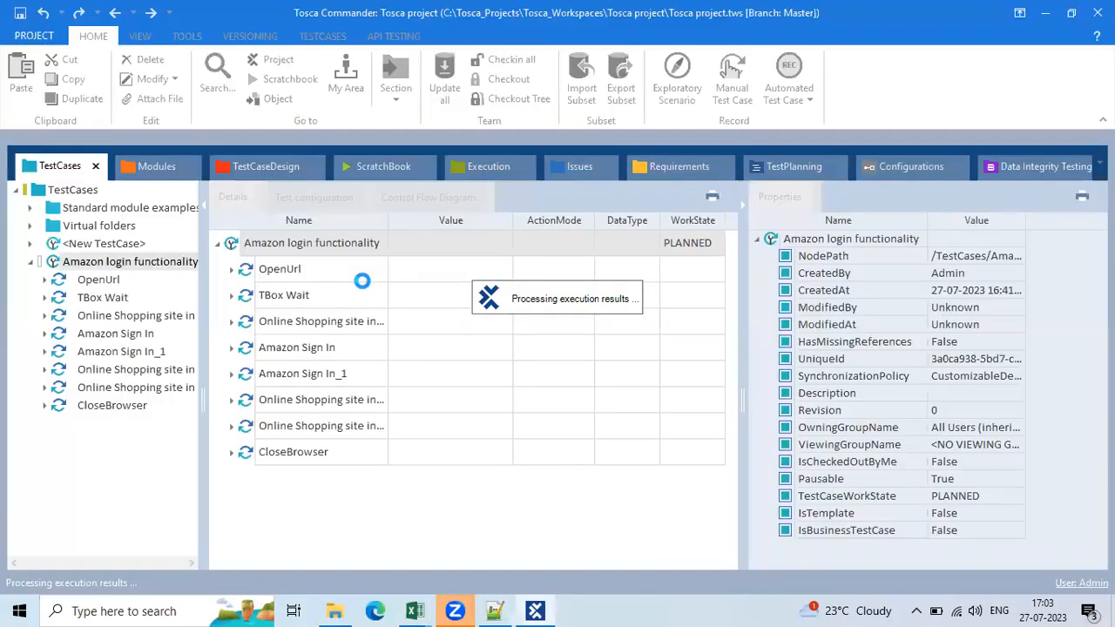
pyautogui.click(270, 269)
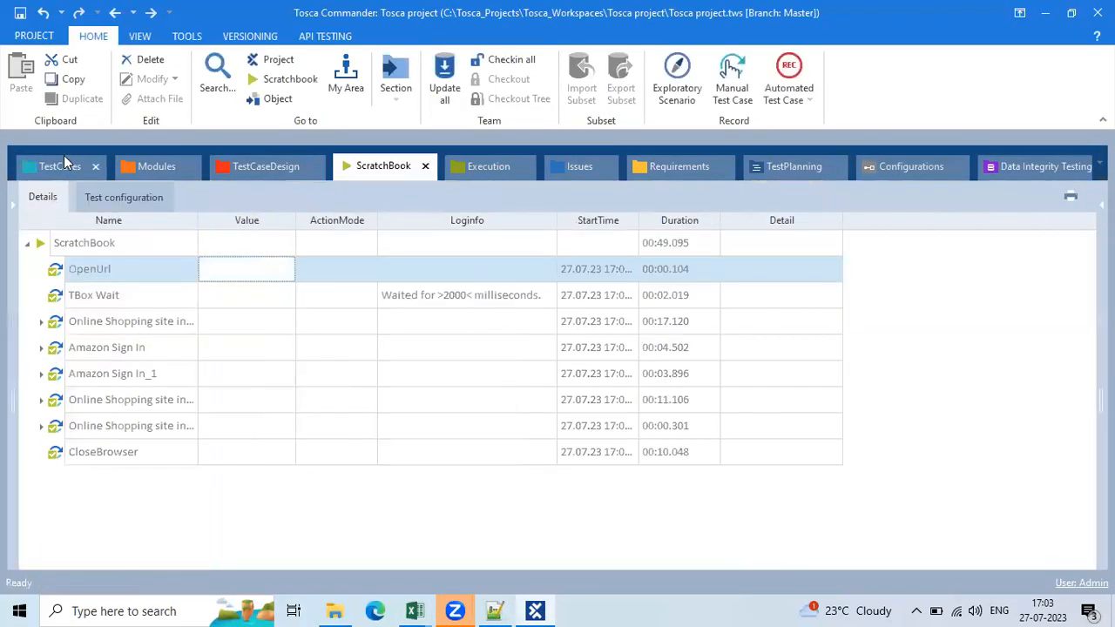
pyautogui.click(63, 157)
pyautogui.click(264, 269)
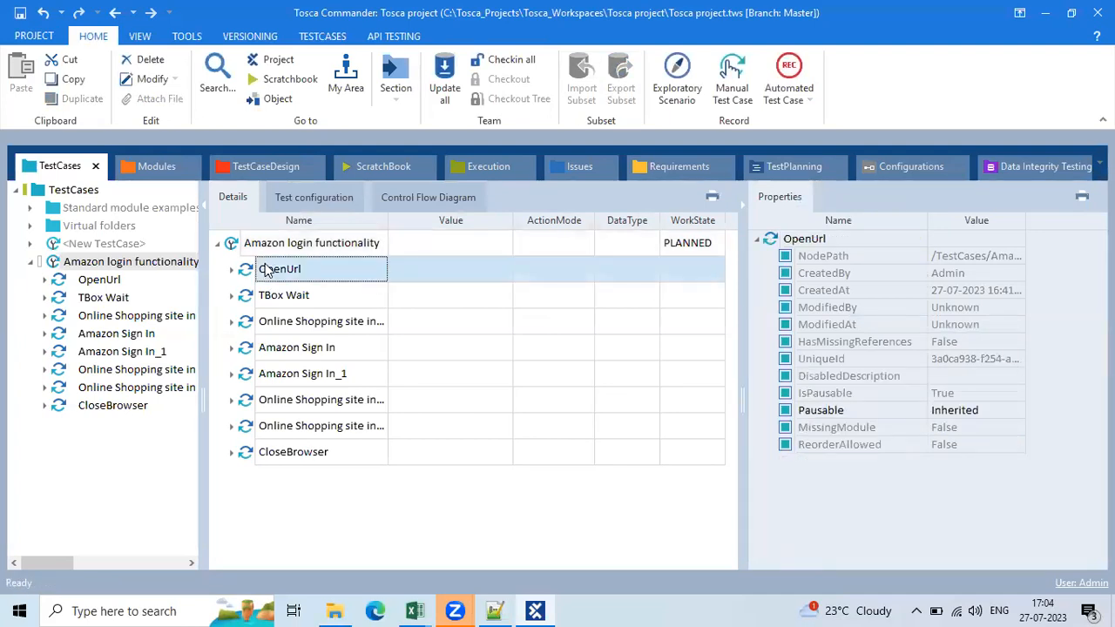
# Add a Browser test configuration parameter with the value Chrome to the Amazon login functionality test case
pyautogui.click(233, 271)
pyautogui.click(232, 272)
pyautogui.click(320, 198)
pyautogui.click(233, 199)
pyautogui.click(287, 203)
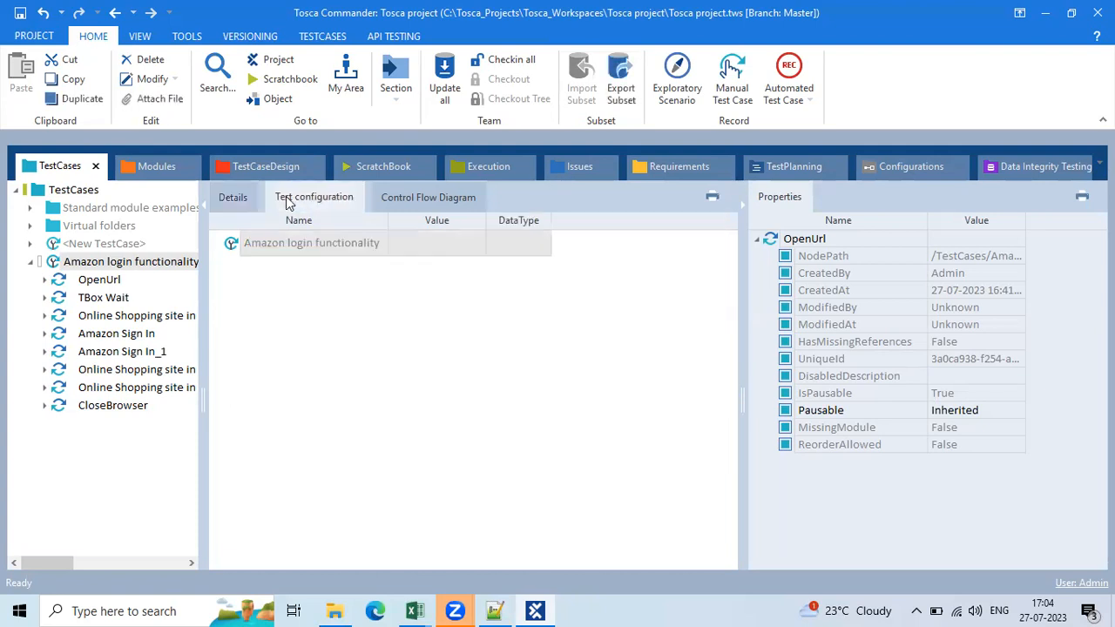
pyautogui.click(233, 245)
pyautogui.rightClick(234, 245)
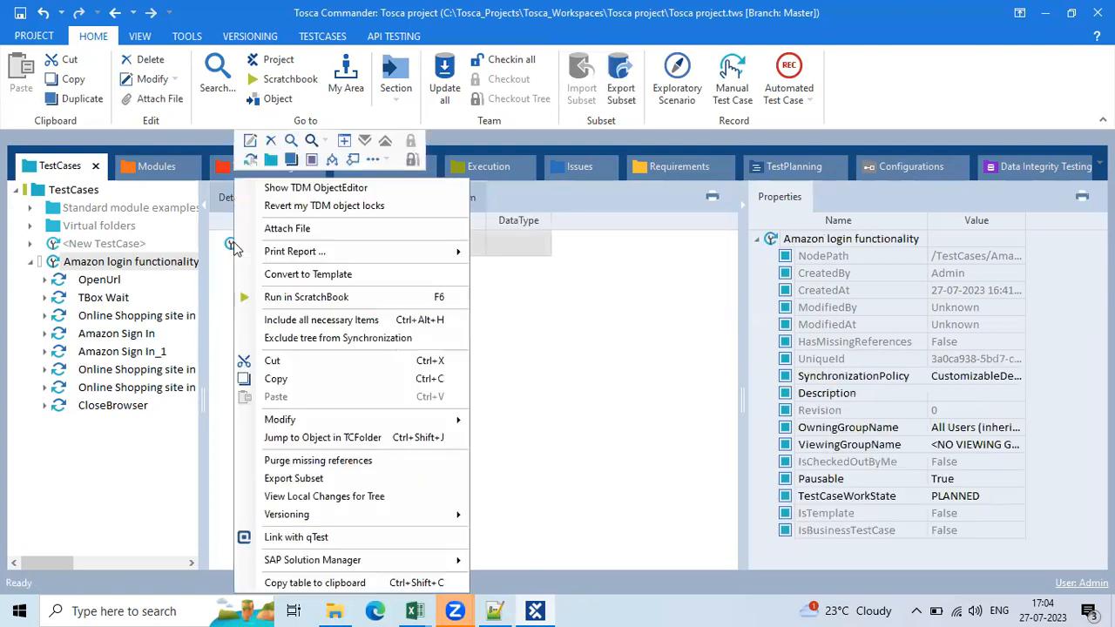
pyautogui.click(315, 166)
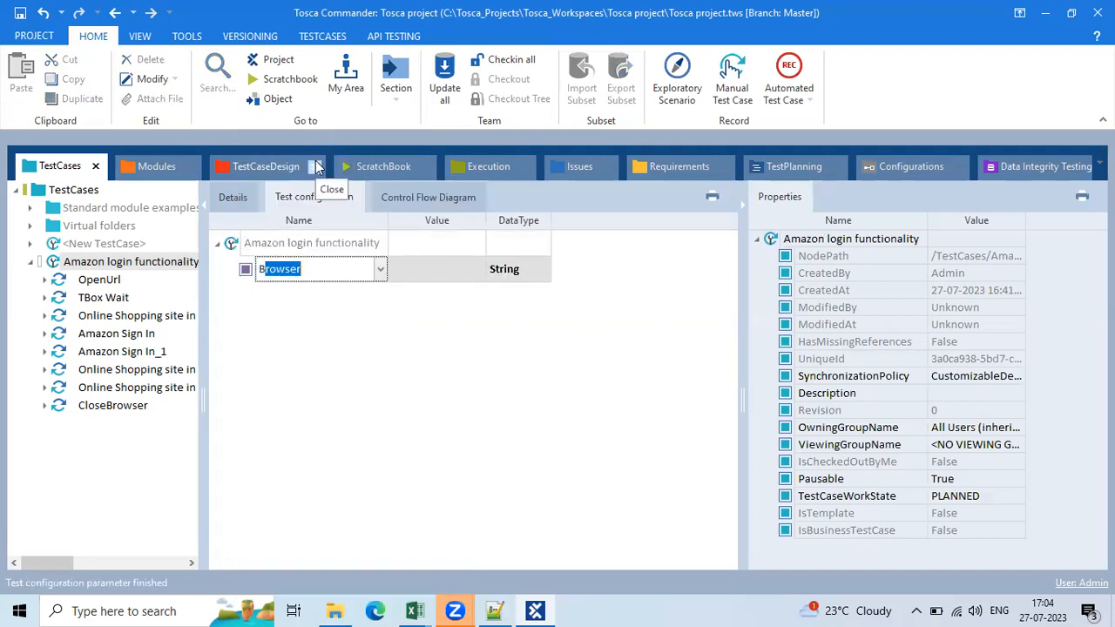
pyautogui.write('B')
pyautogui.click(430, 272)
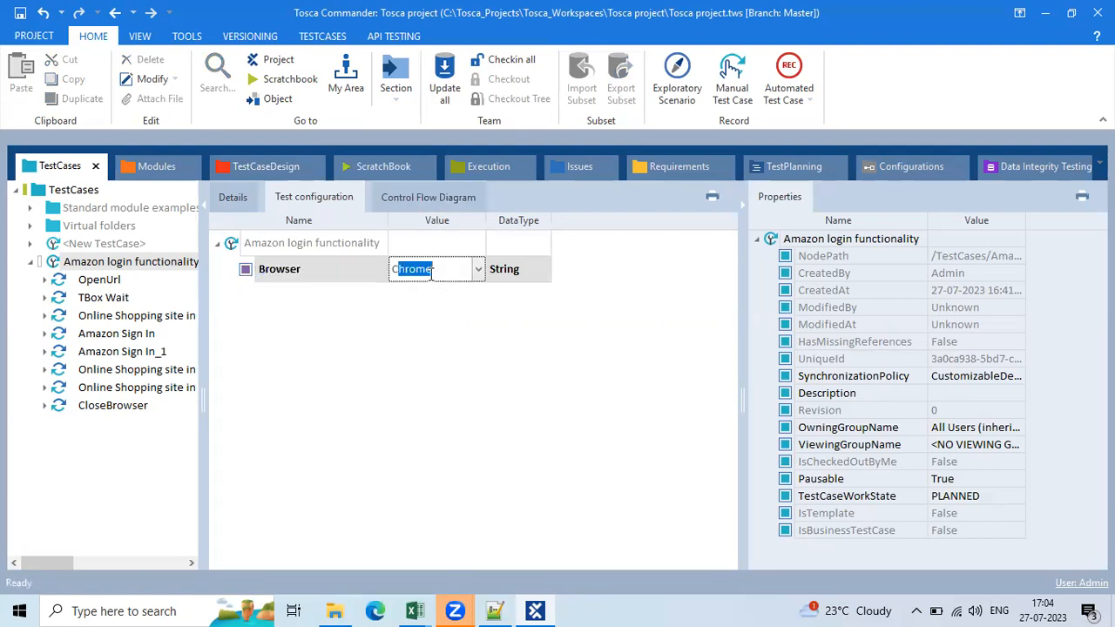
pyautogui.click(489, 374)
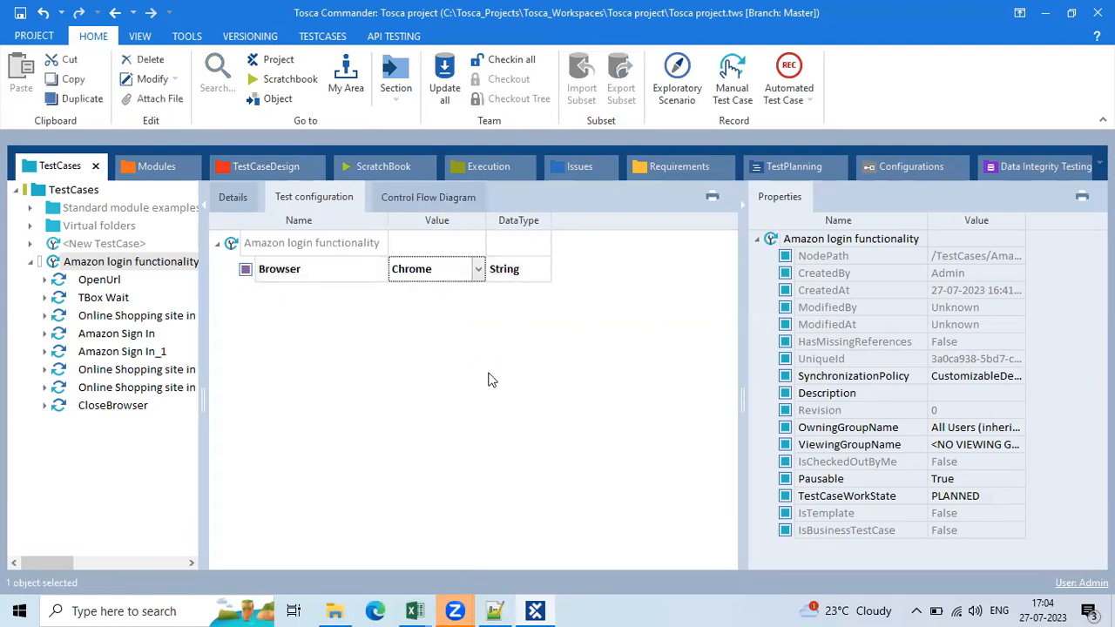
# Run the Amazon login functionality test case in ScratchBook using the new Browser configuration
pyautogui.click(239, 195)
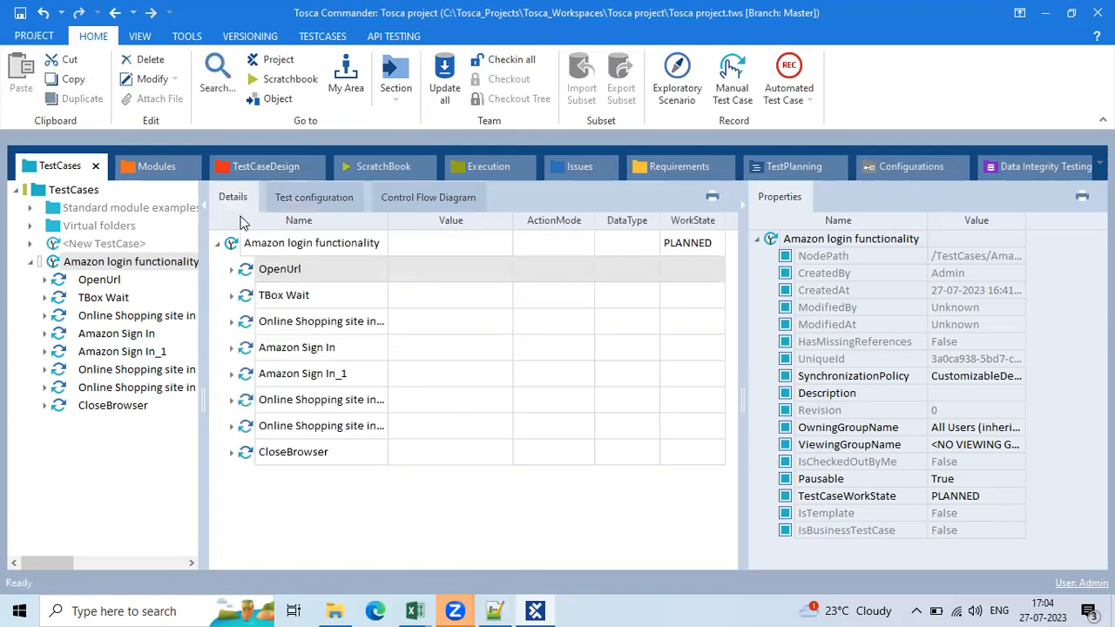
pyautogui.click(232, 250)
pyautogui.rightClick(231, 250)
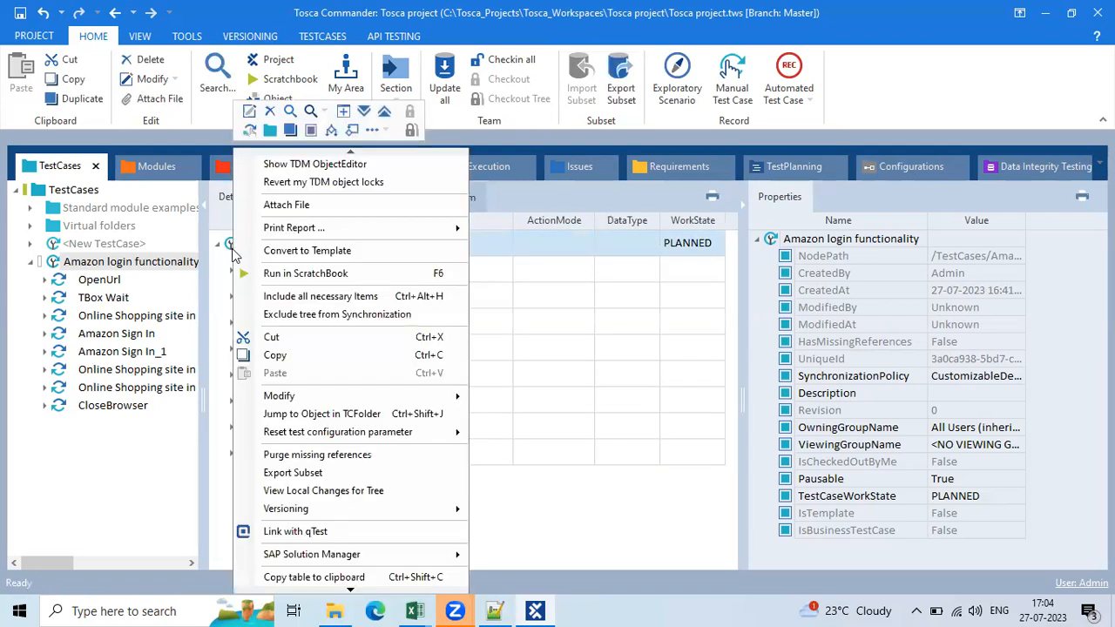
pyautogui.click(310, 271)
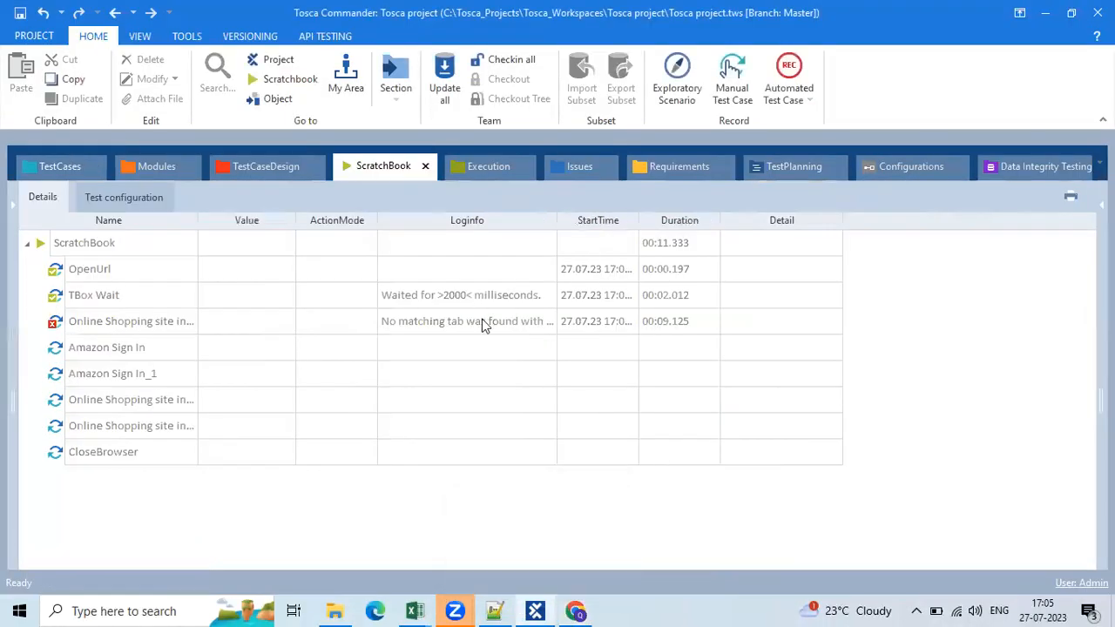
# Review the log info of the failed Online Shopping step and the TBox Wait step, and check the Amazon page in the browser
pyautogui.click(483, 319)
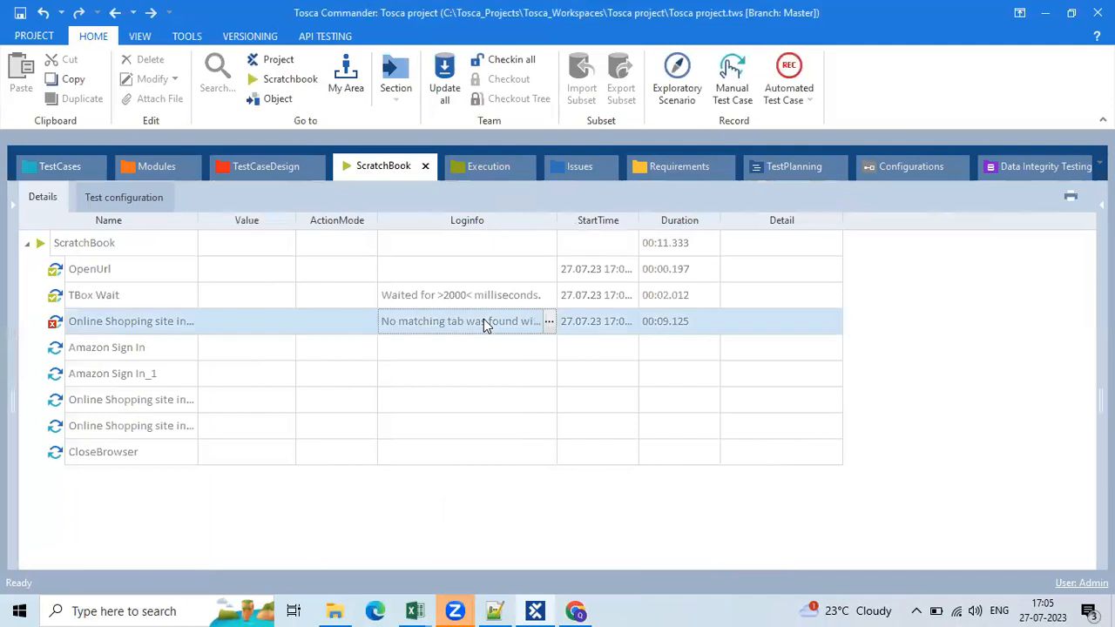
pyautogui.click(549, 322)
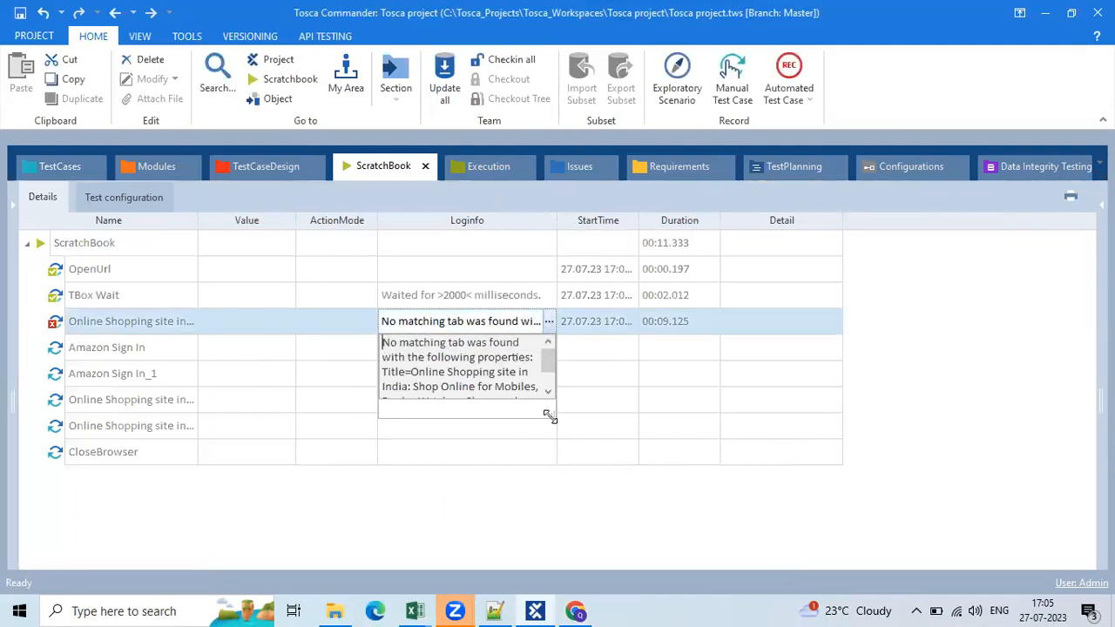
pyautogui.moveTo(548, 416); pyautogui.dragTo(715, 490)
pyautogui.moveTo(601, 389); pyautogui.dragTo(207, 364)
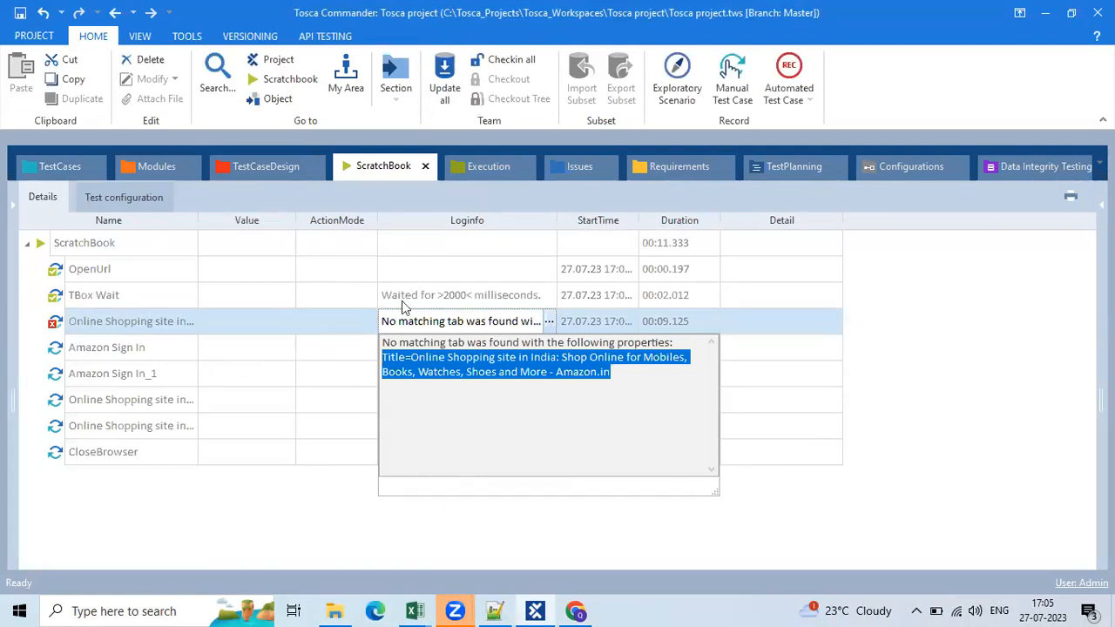
pyautogui.click(438, 294)
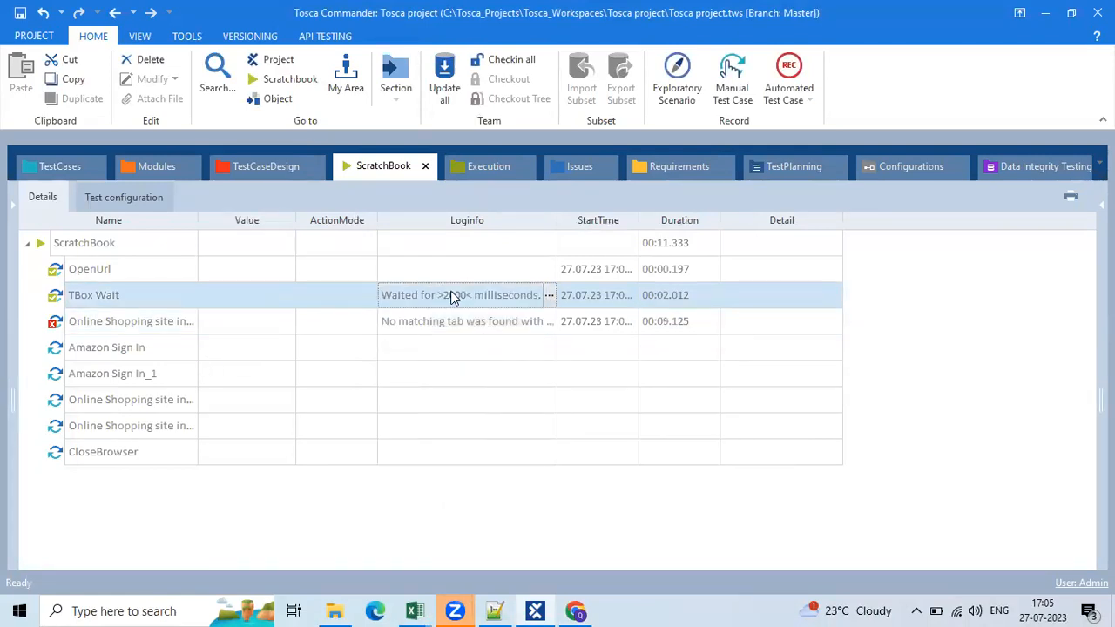
pyautogui.click(453, 296)
pyautogui.click(549, 295)
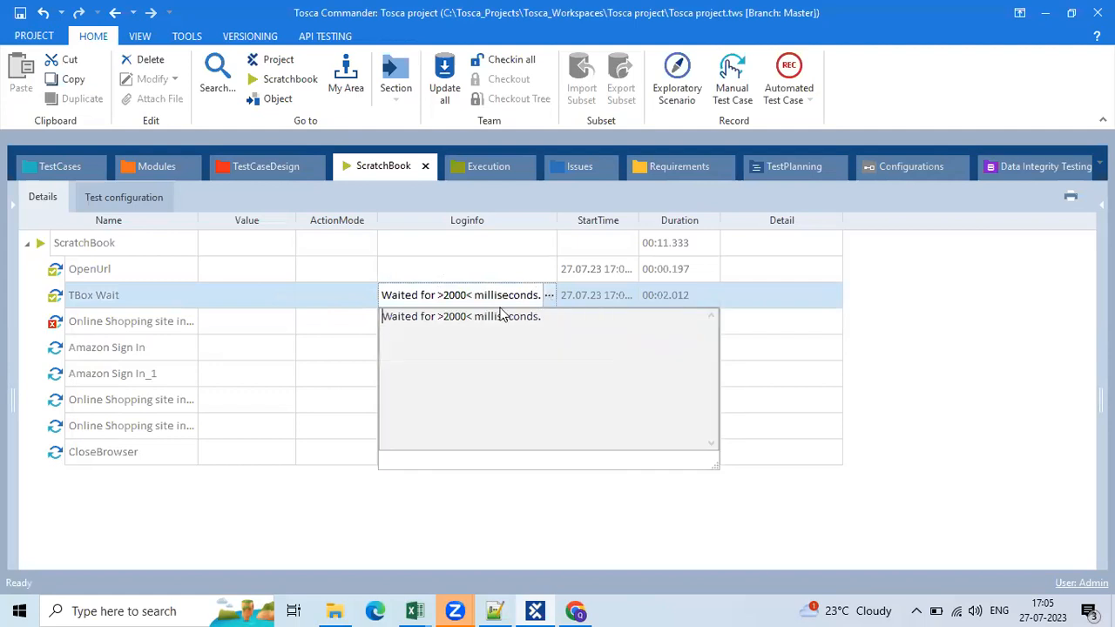
pyautogui.moveTo(467, 318); pyautogui.dragTo(443, 320)
pyautogui.click(192, 299)
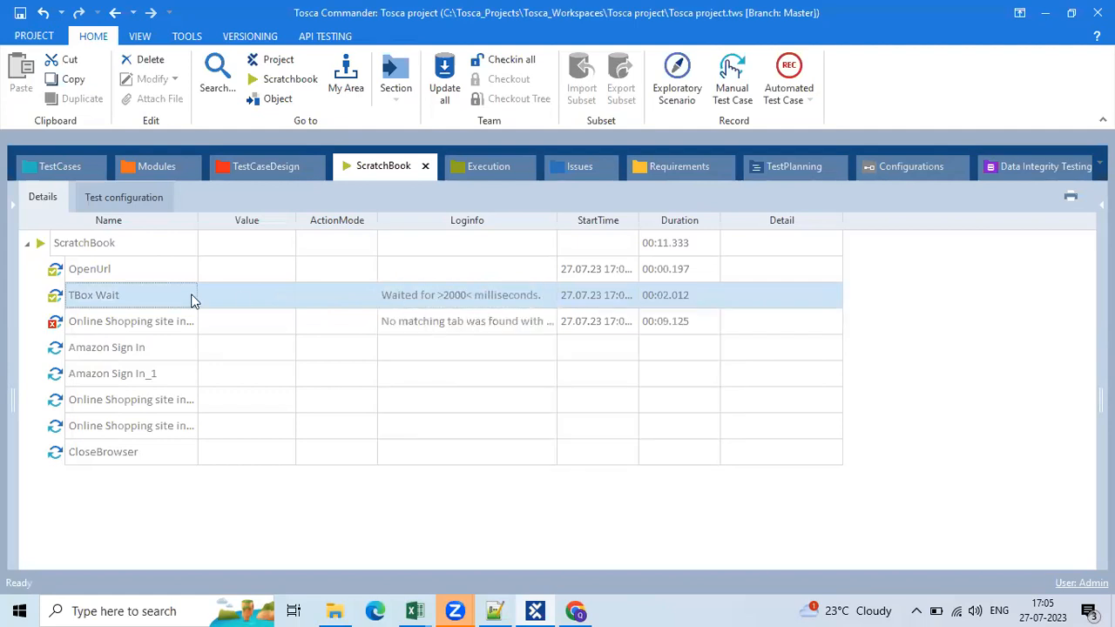
pyautogui.click(219, 331)
pyautogui.click(129, 322)
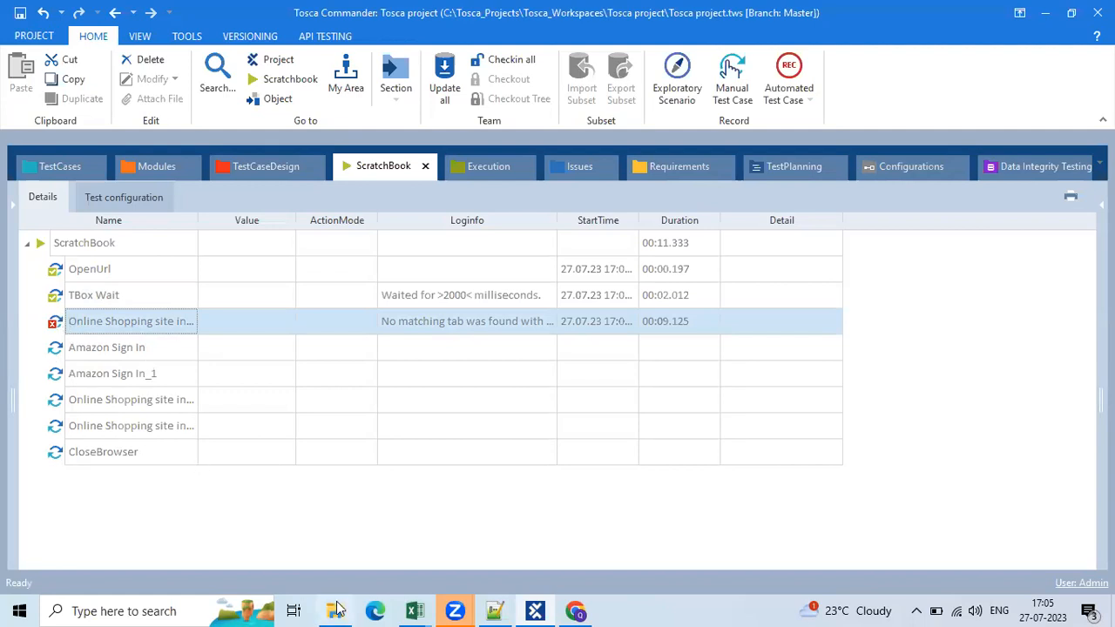
pyautogui.click(578, 610)
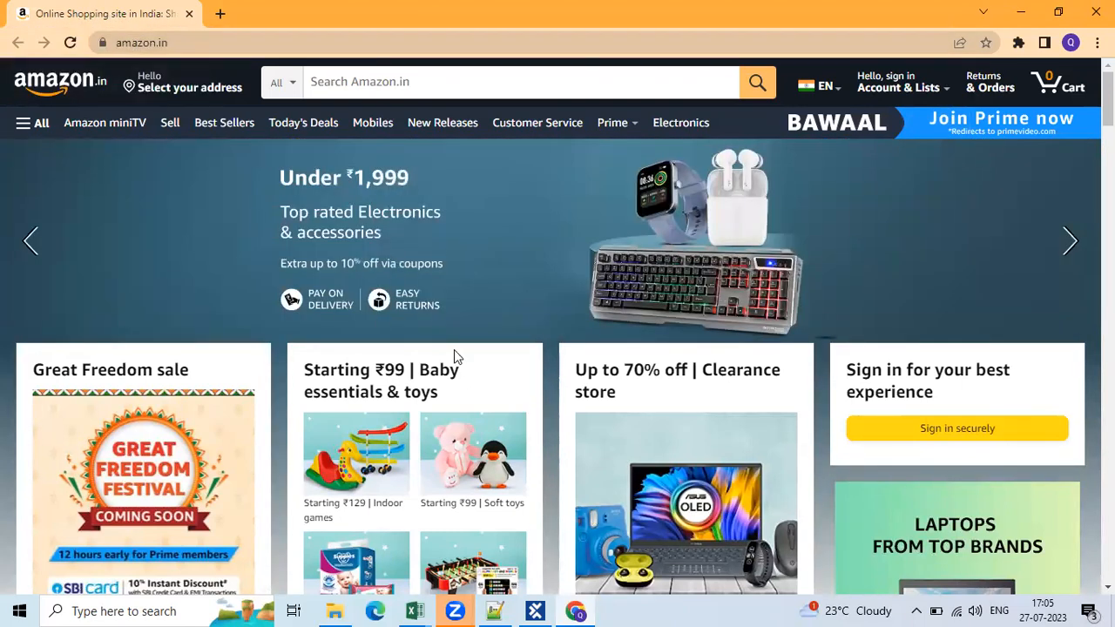
pyautogui.click(535, 610)
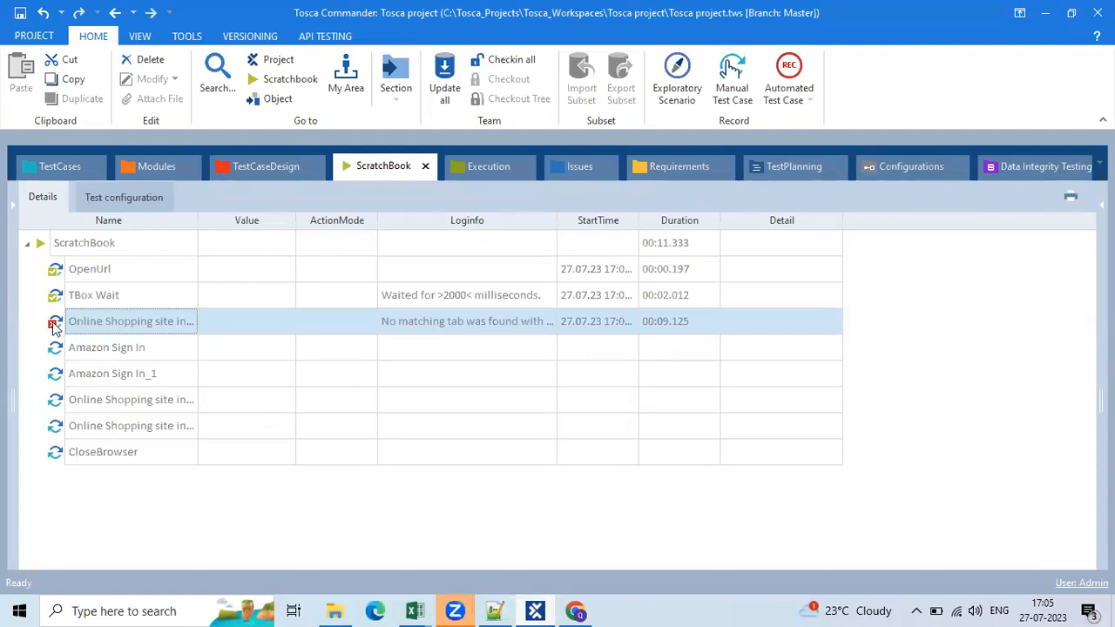
# Re-examine the TBox Wait step's log info in the ScratchBook results
pyautogui.click(111, 297)
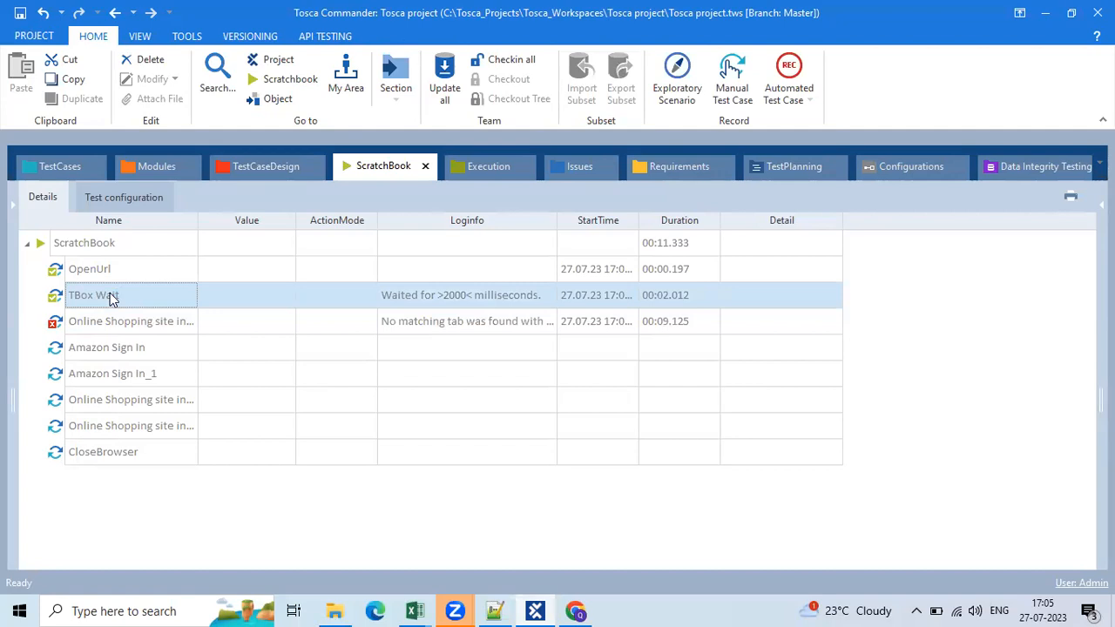
pyautogui.click(488, 305)
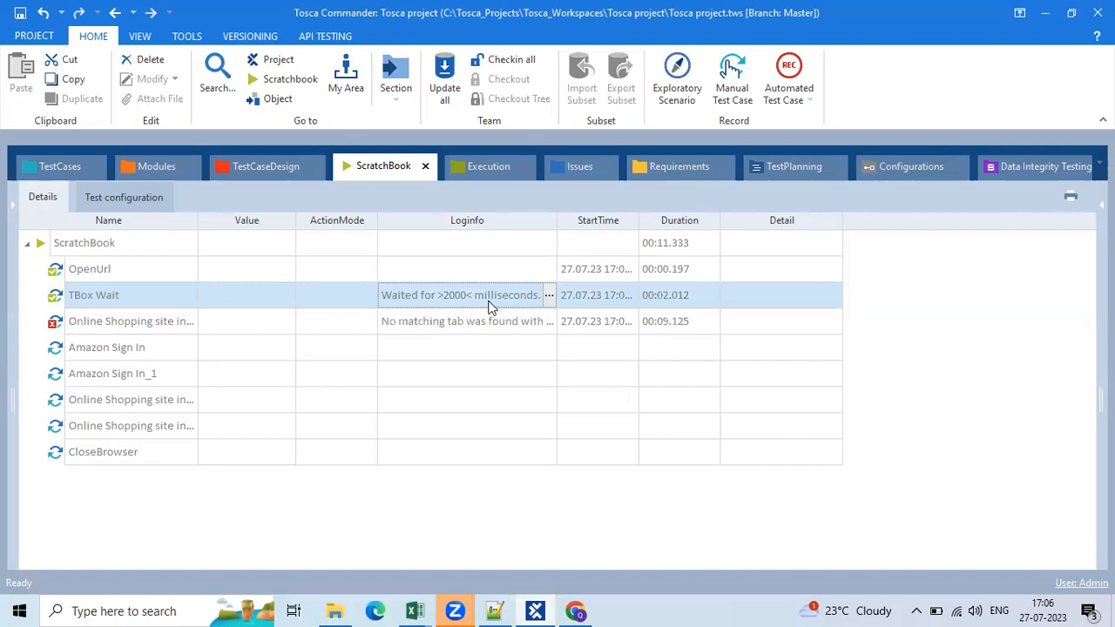
pyautogui.click(548, 296)
pyautogui.moveTo(461, 317)
pyautogui.mouseDown()
pyautogui.moveTo(428, 323)
pyautogui.moveTo(442, 325)
pyautogui.mouseUp()
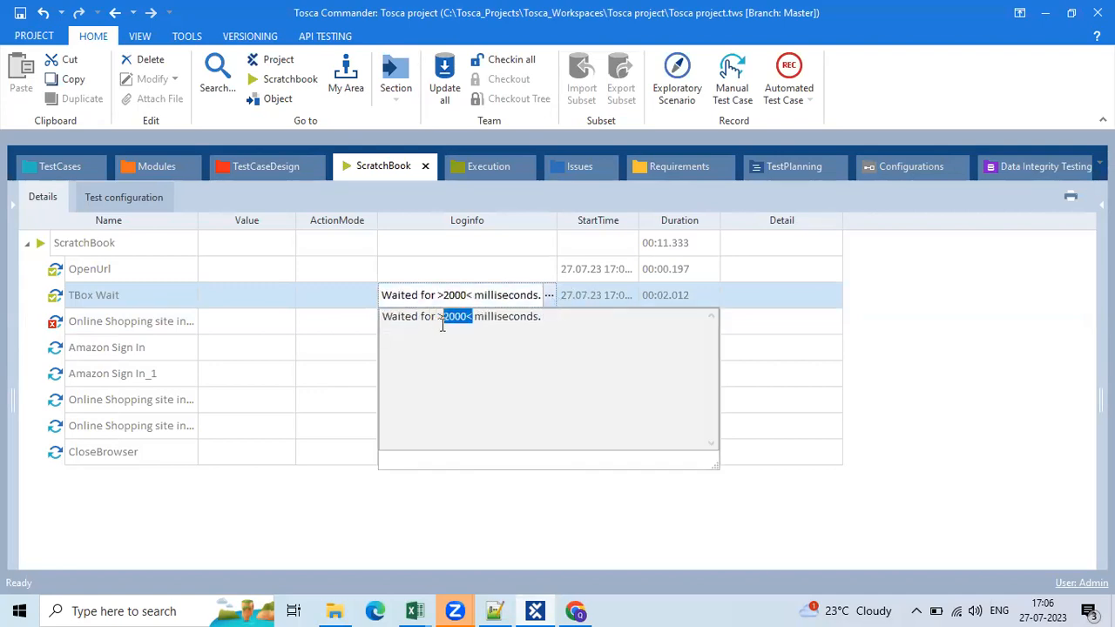
pyautogui.click(280, 303)
pyautogui.click(75, 299)
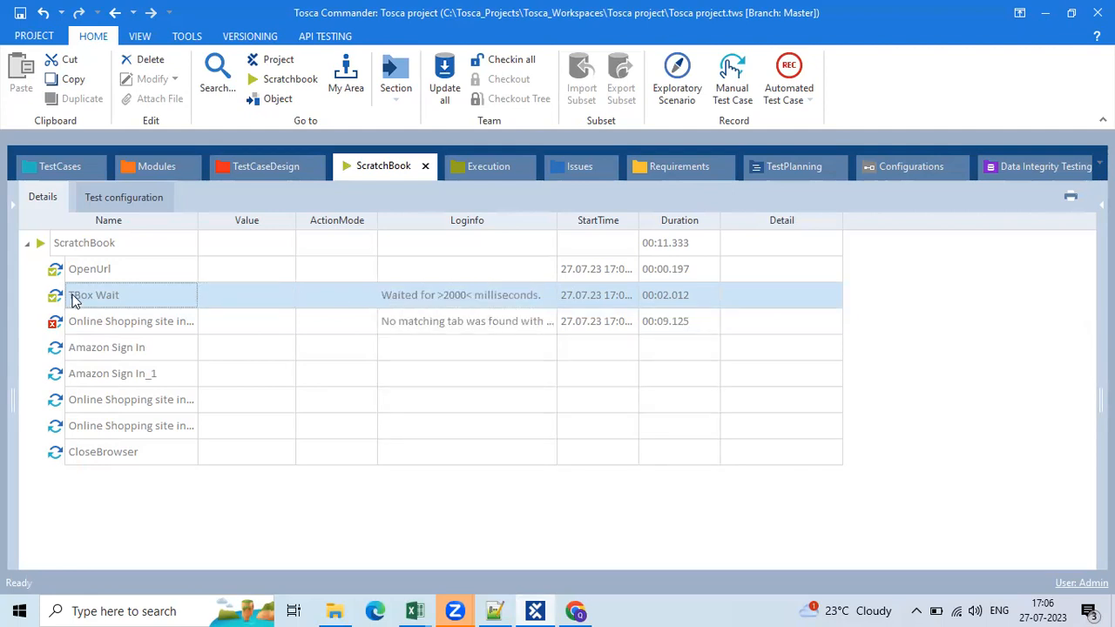
# Inspect the Synchronization Timeout in the TBox Synchronization settings, close them, and return to the TestCases view
pyautogui.click(37, 38)
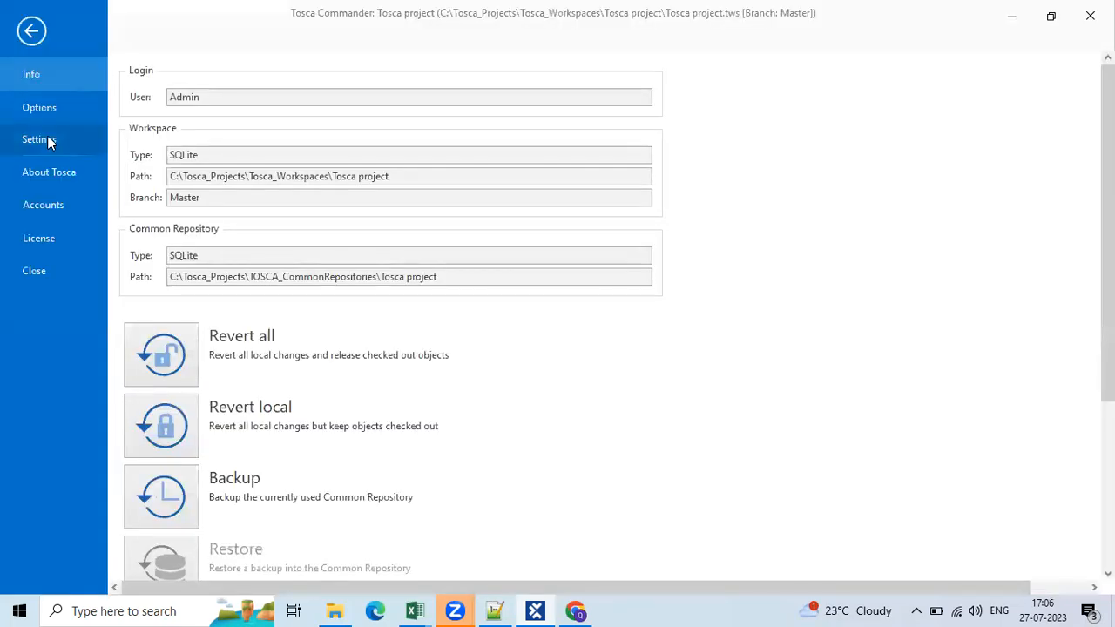
pyautogui.click(47, 140)
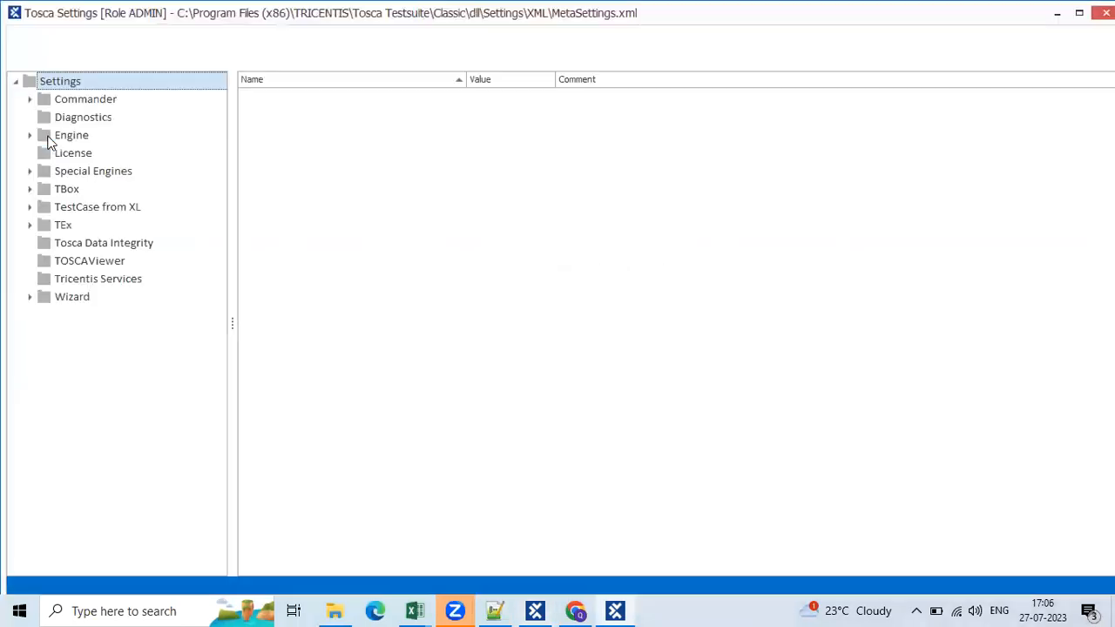
pyautogui.click(30, 189)
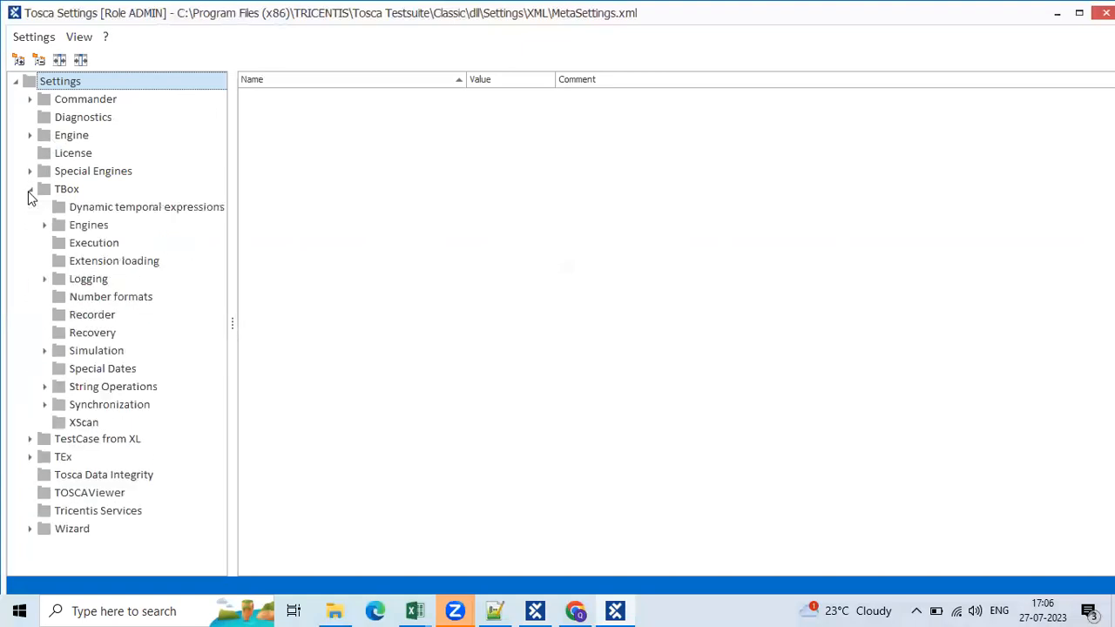
pyautogui.click(80, 369)
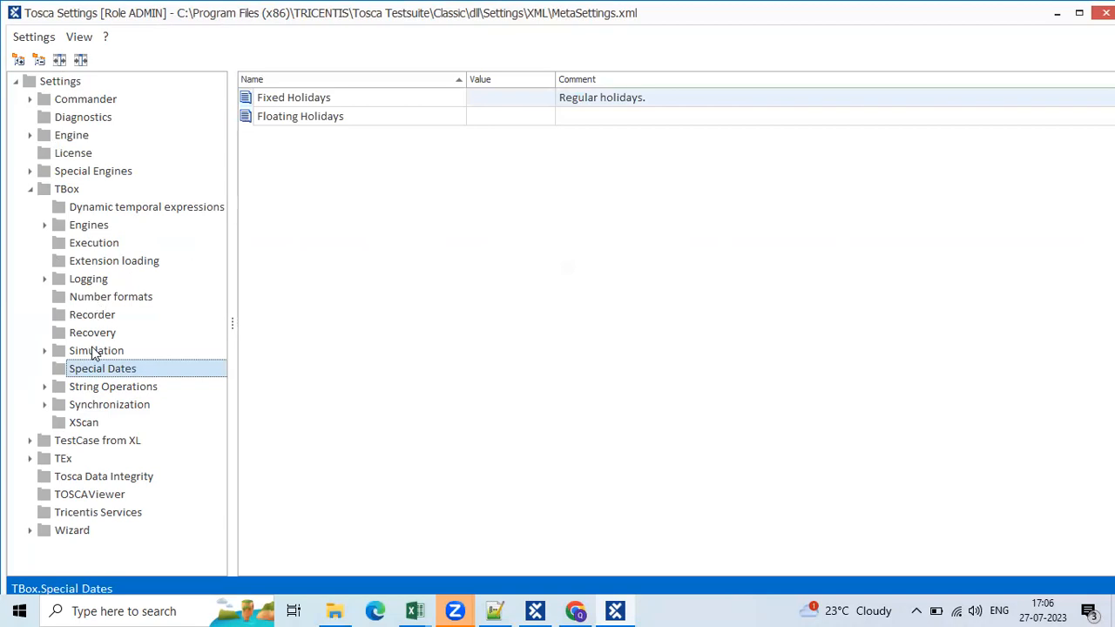
pyautogui.click(75, 405)
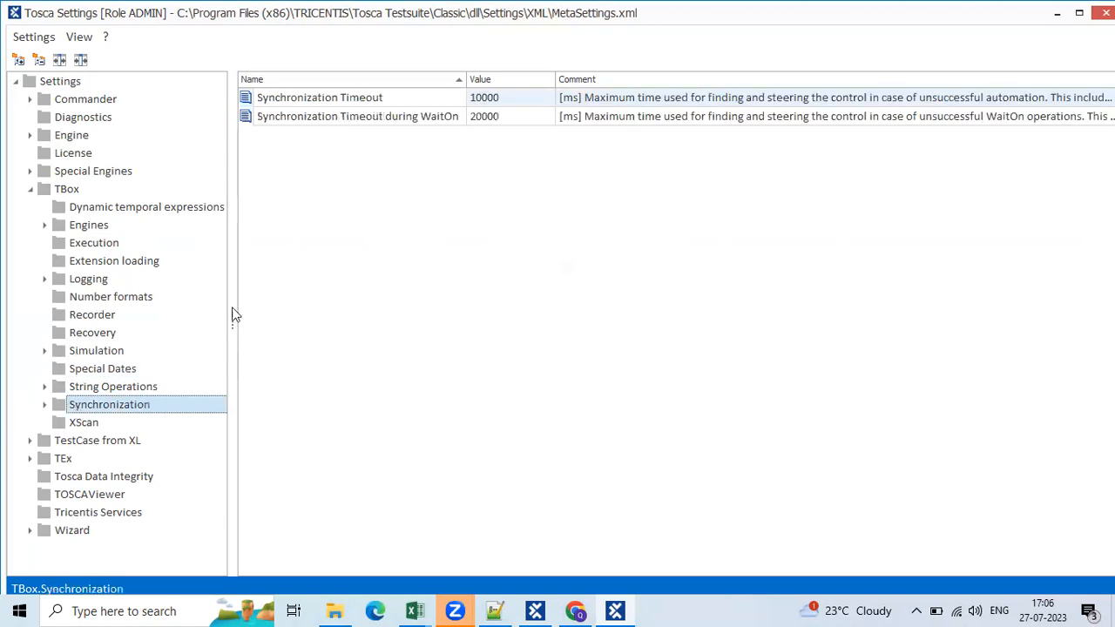
pyautogui.click(506, 99)
pyautogui.click(505, 100)
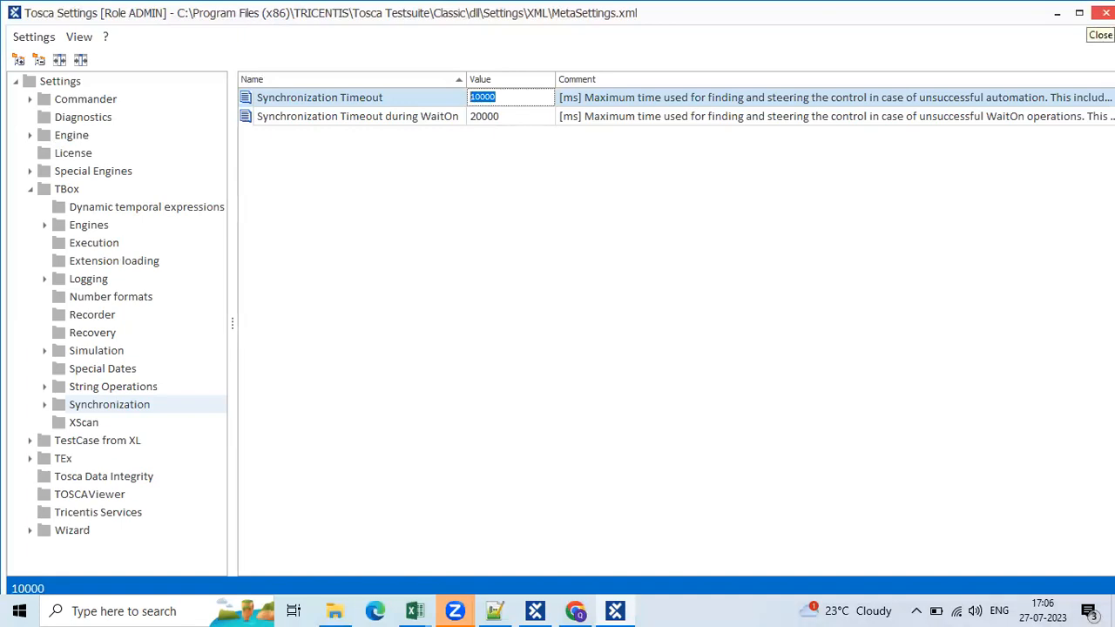
pyautogui.click(1104, 12)
pyautogui.click(97, 307)
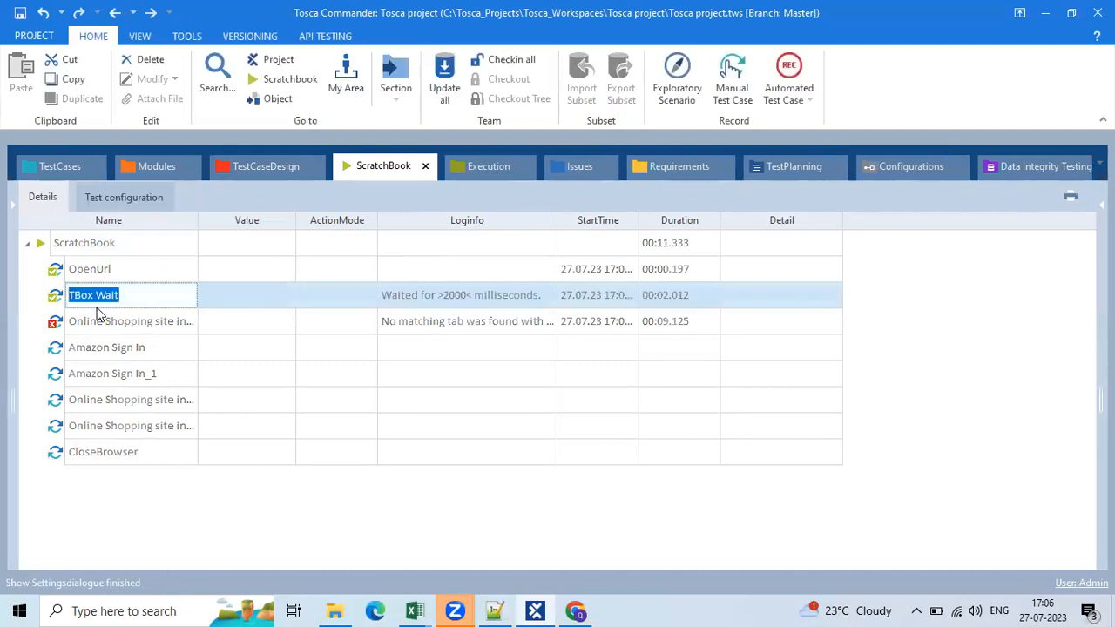
pyautogui.click(224, 325)
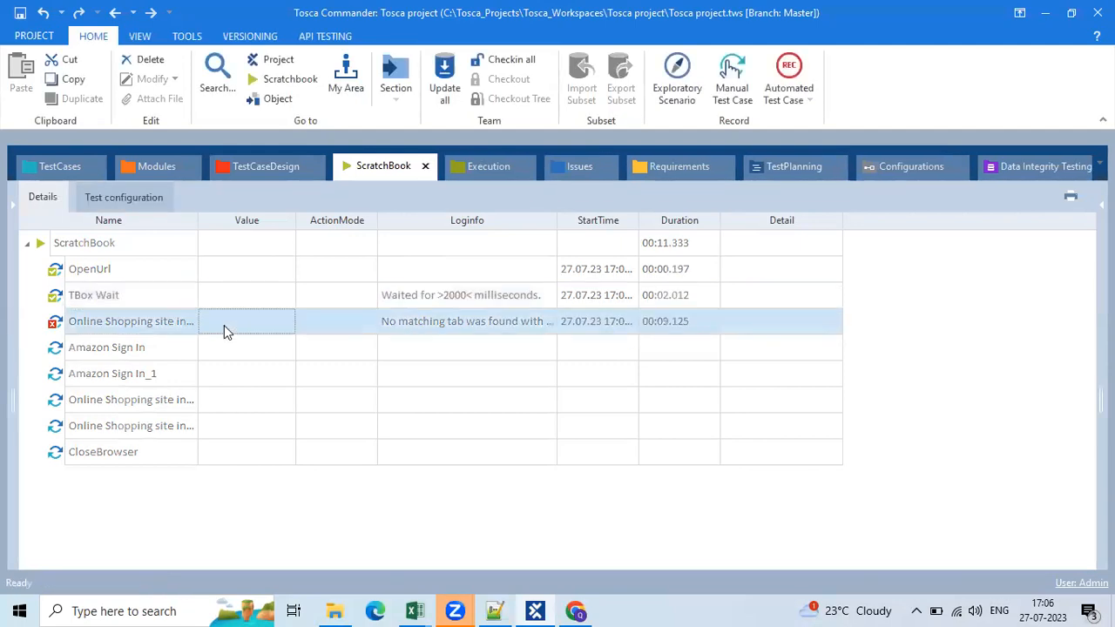
pyautogui.click(50, 165)
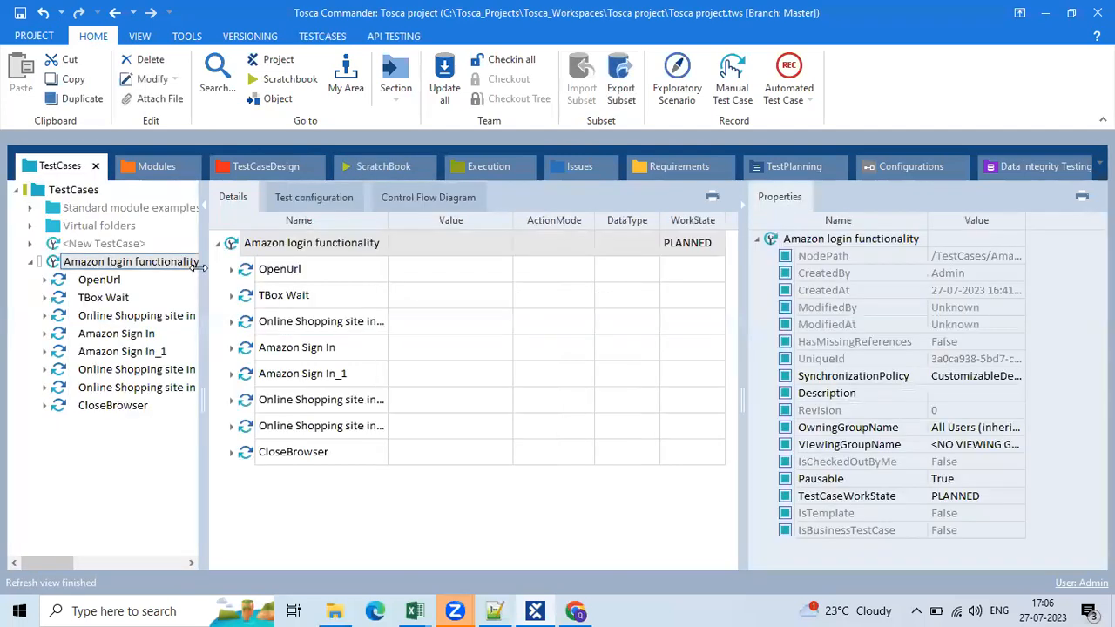